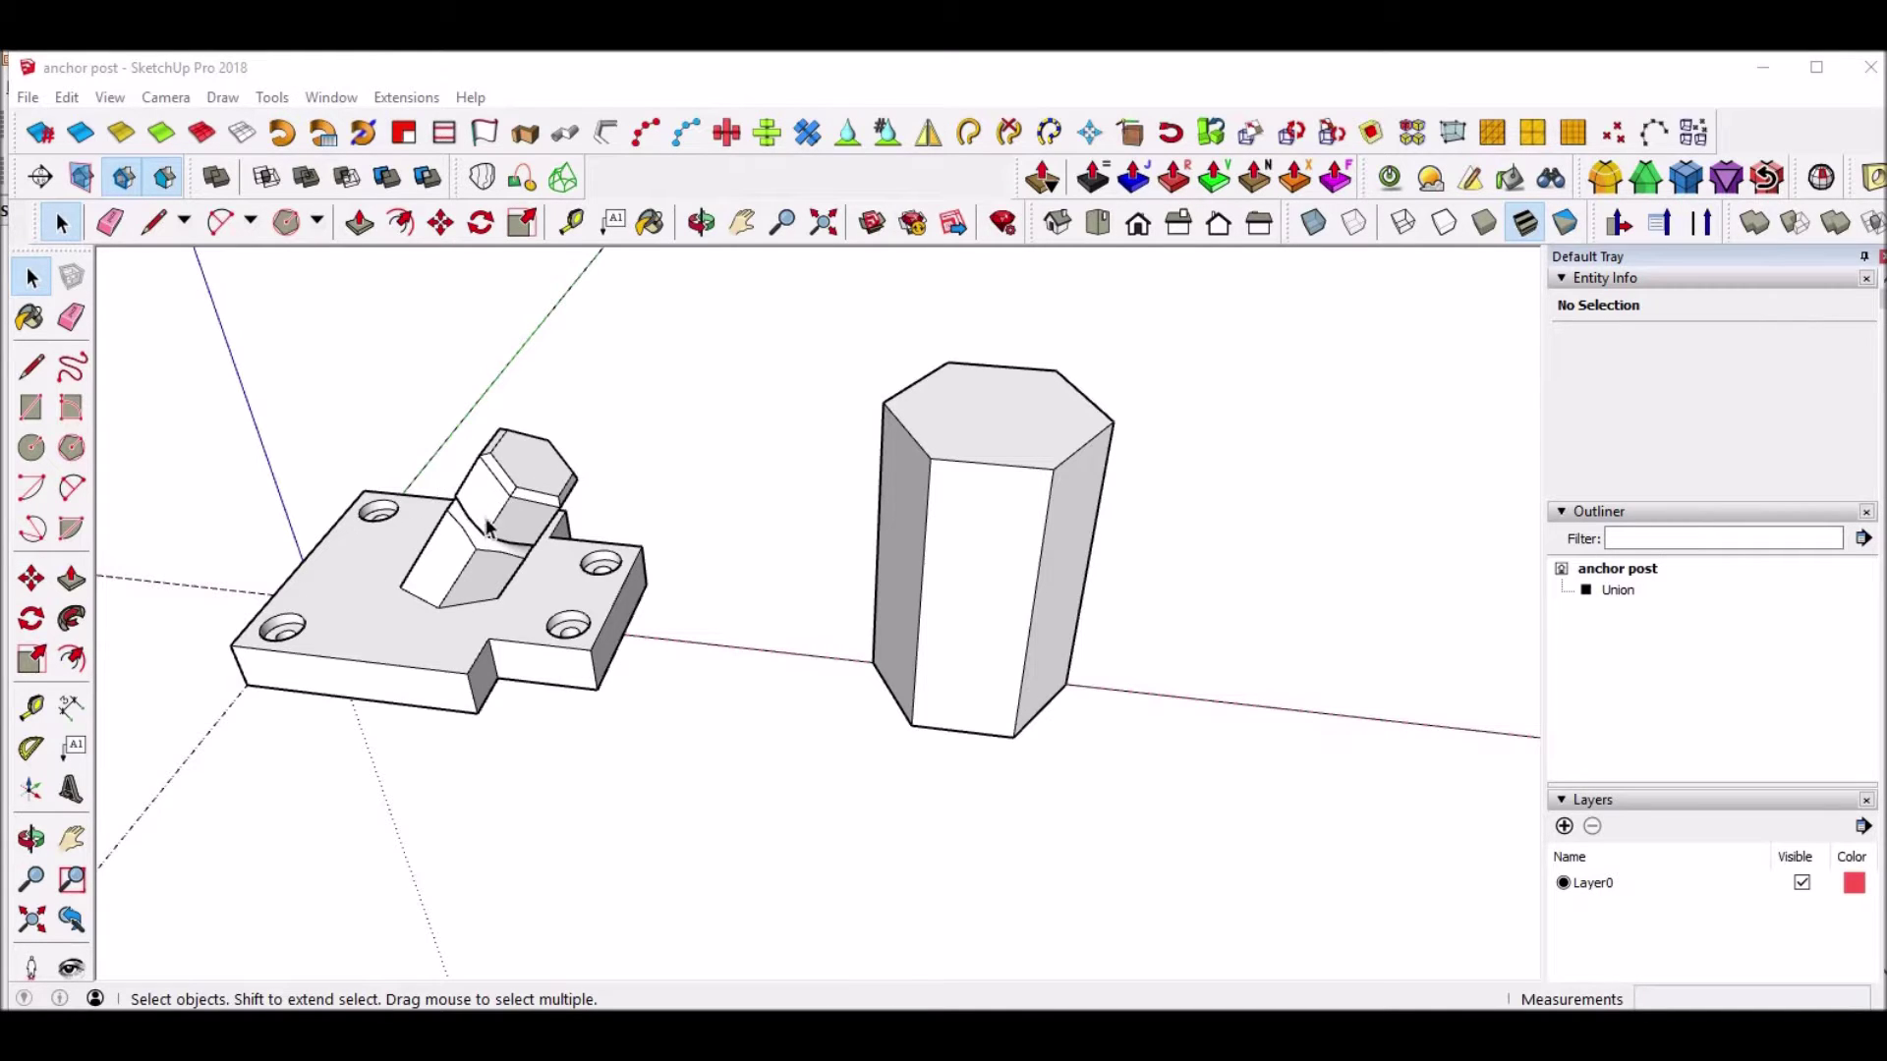
Make all the geometry of the loose hexagonal prism beside the anchor post into a group.
scroll(486, 533, "up", 5)
middle_click_drag(423, 564, 863, 381)
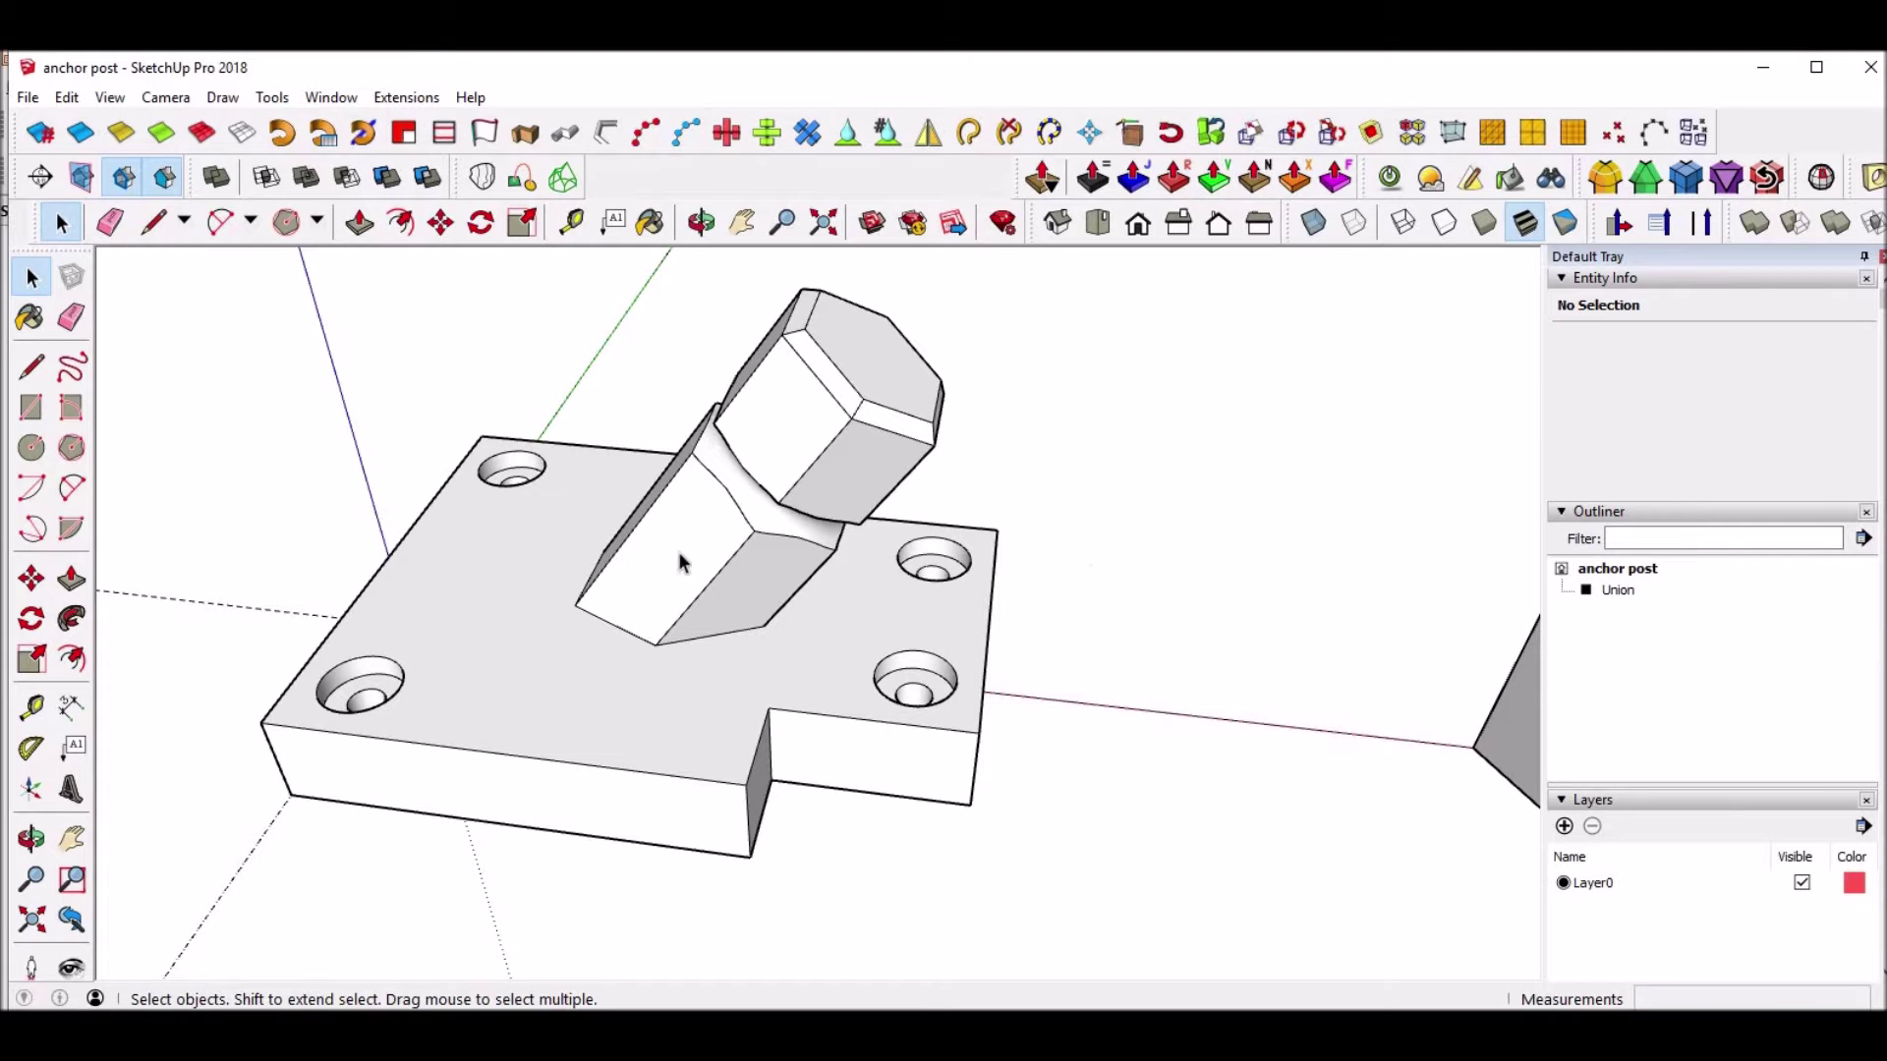
middle_click_drag(1149, 656, 678, 661)
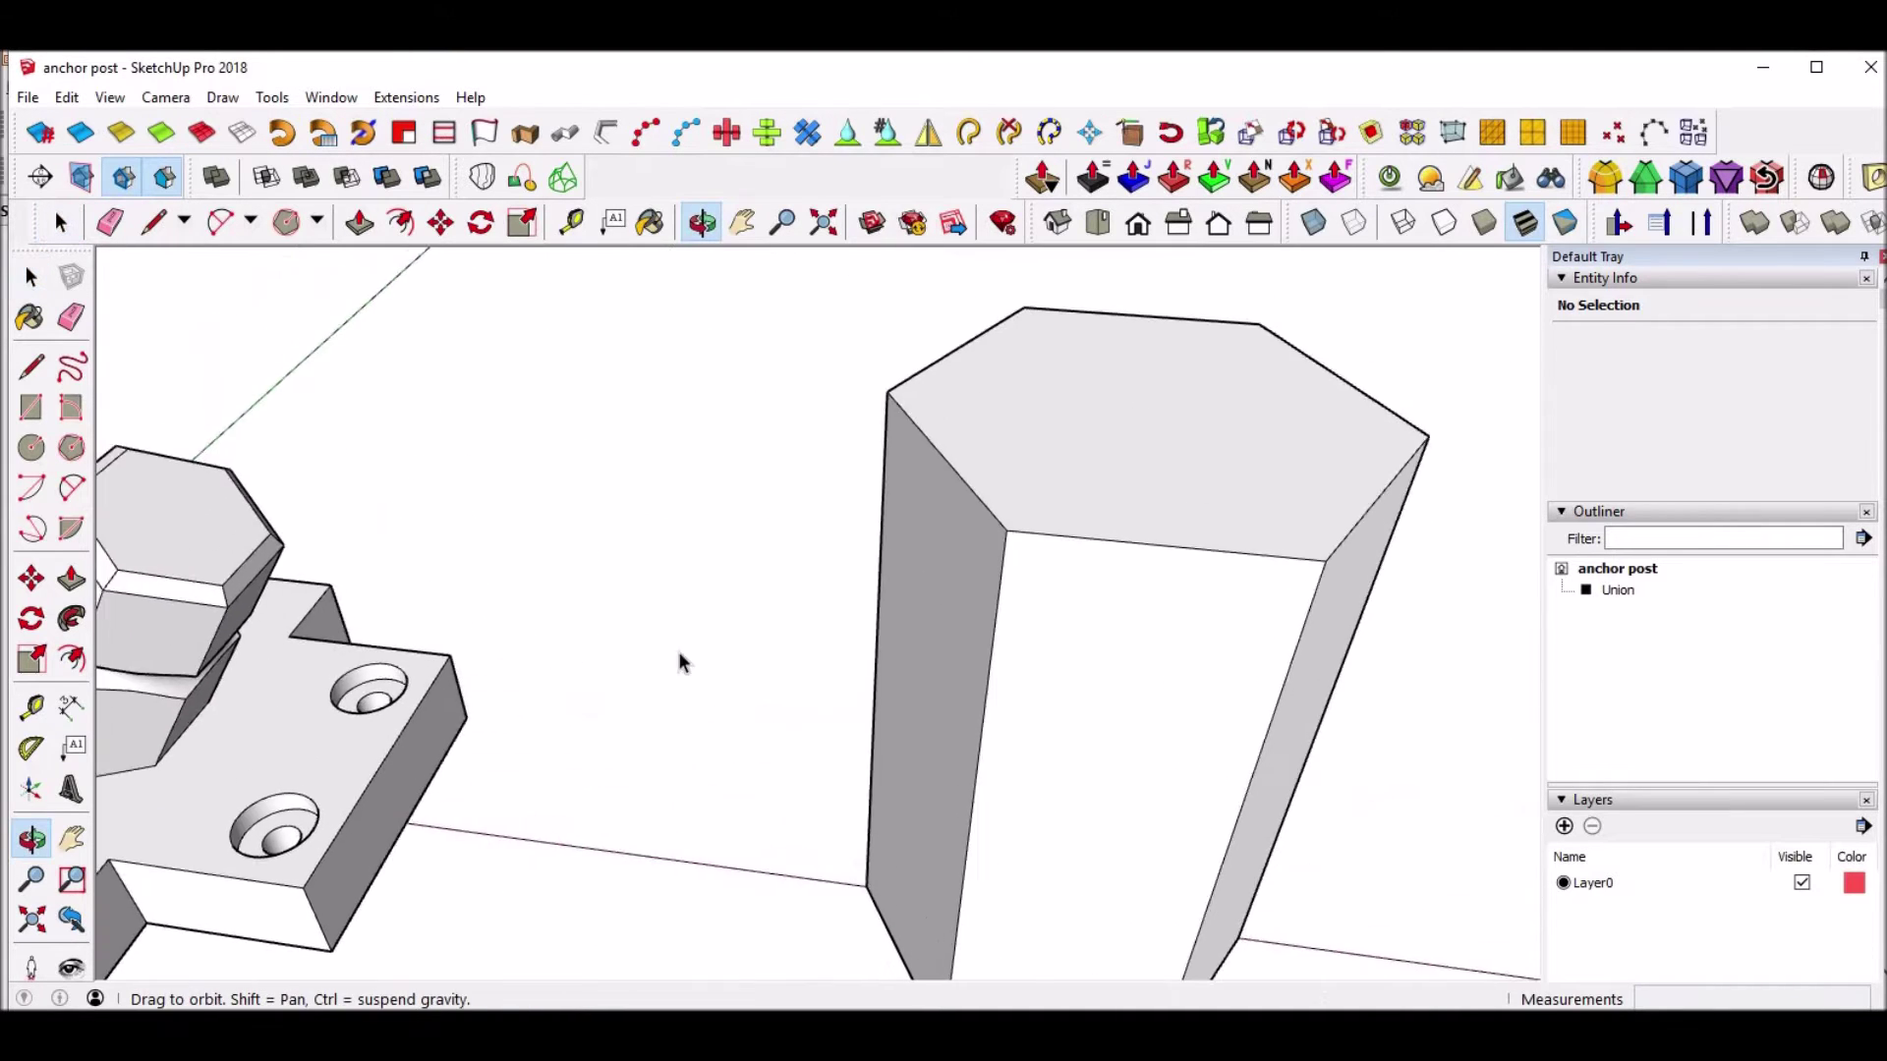
scroll(749, 619, "down", 3)
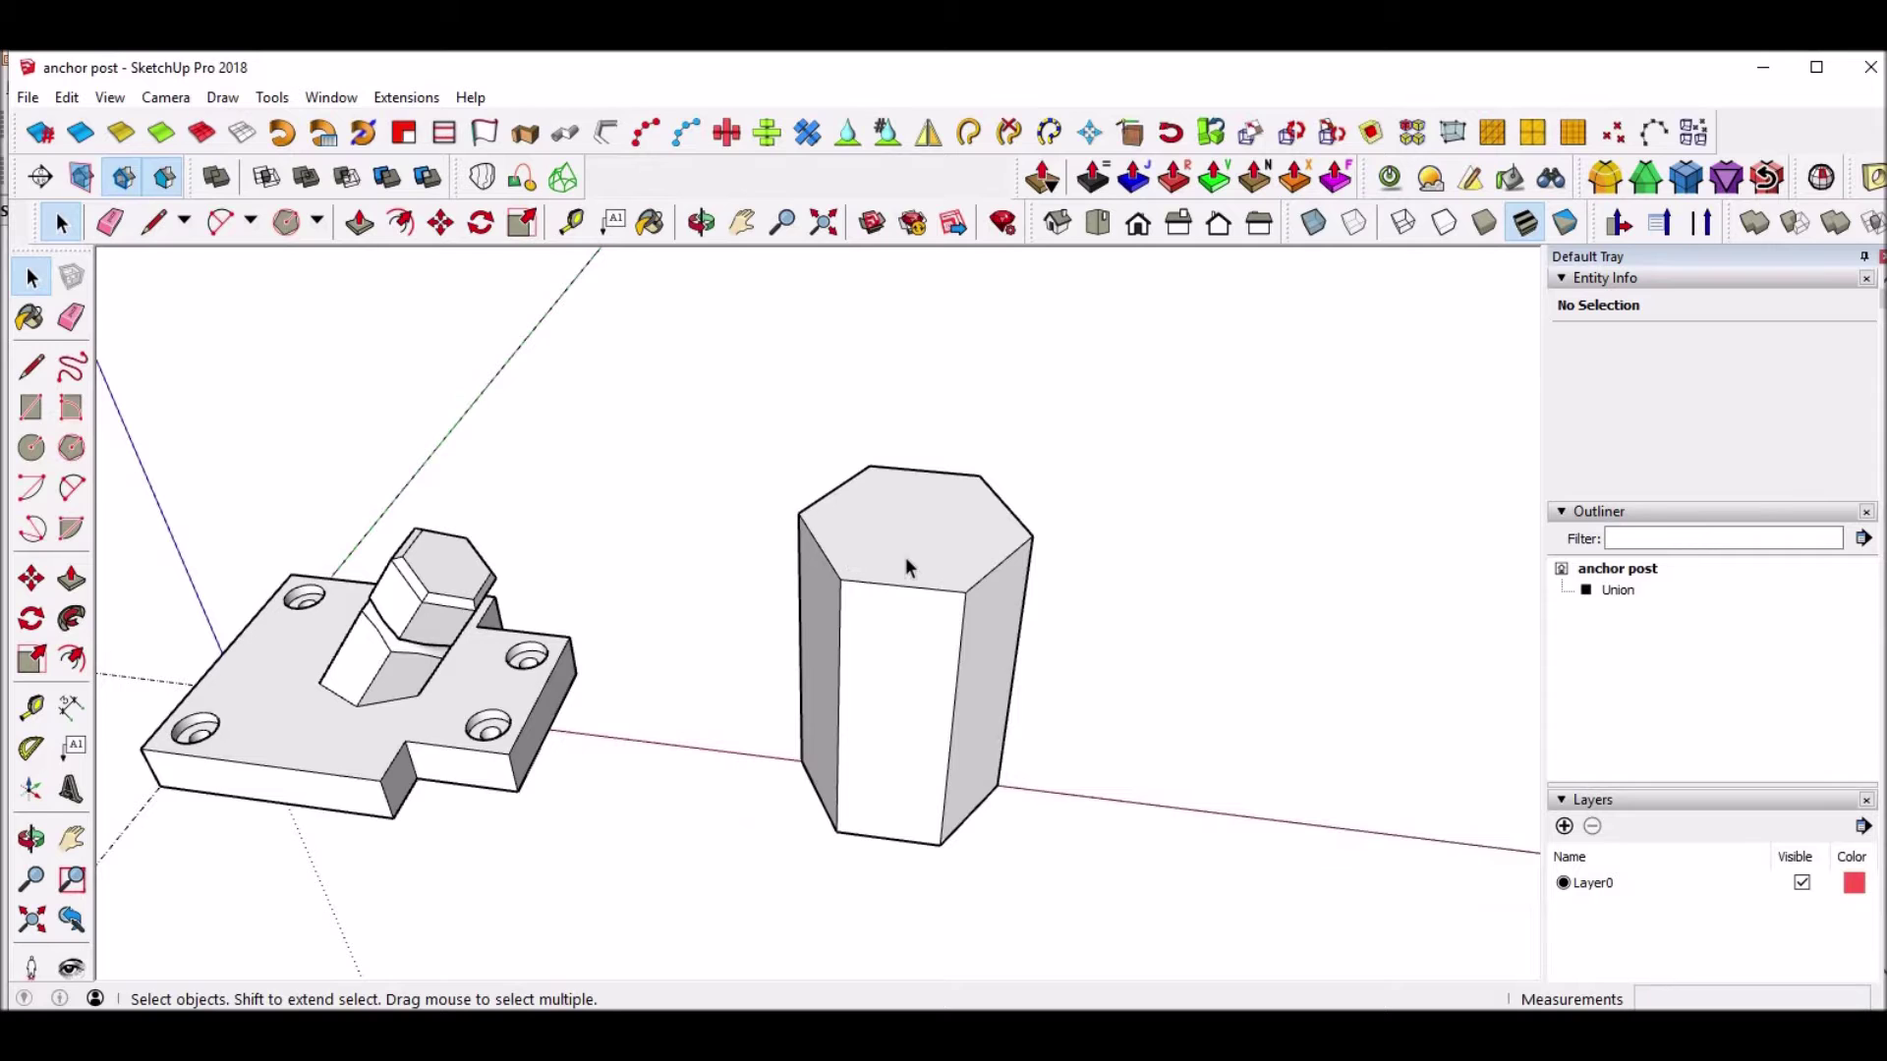
triple_click(905, 556)
right_click(905, 556)
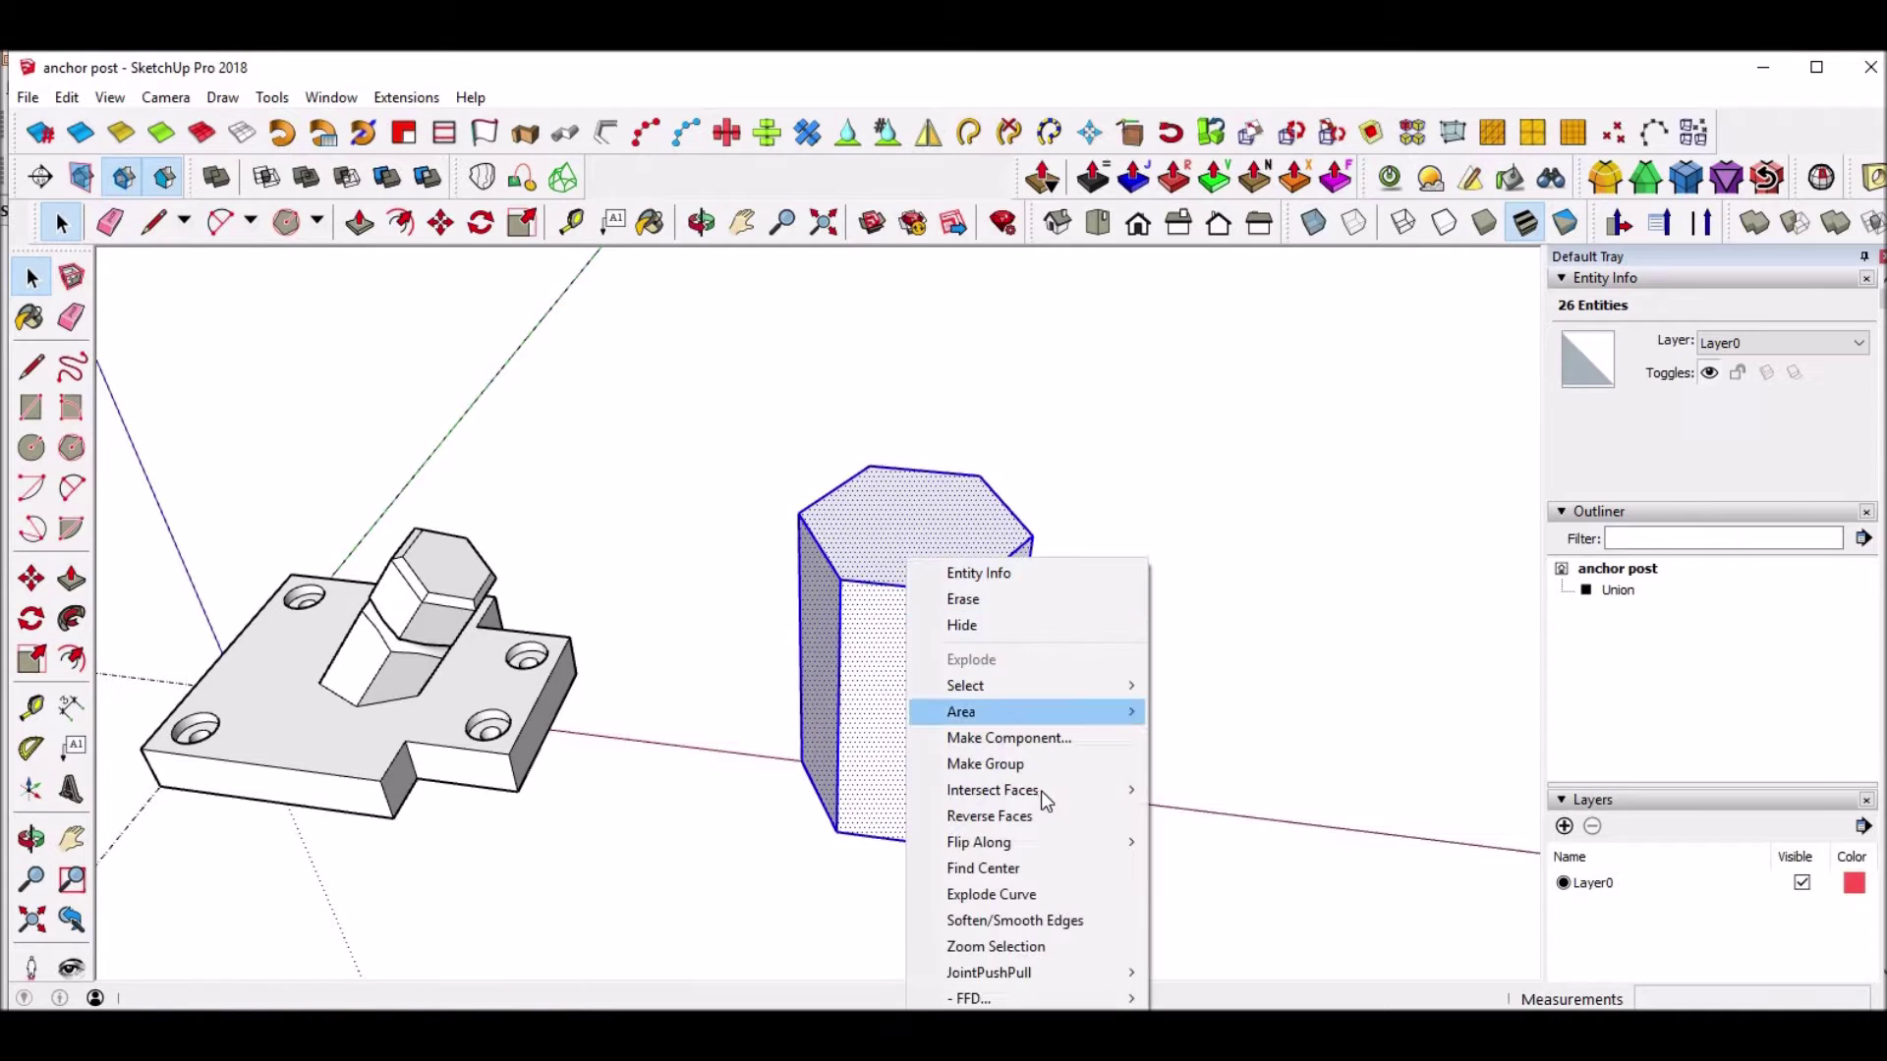
left_click(1029, 758)
left_click(656, 587)
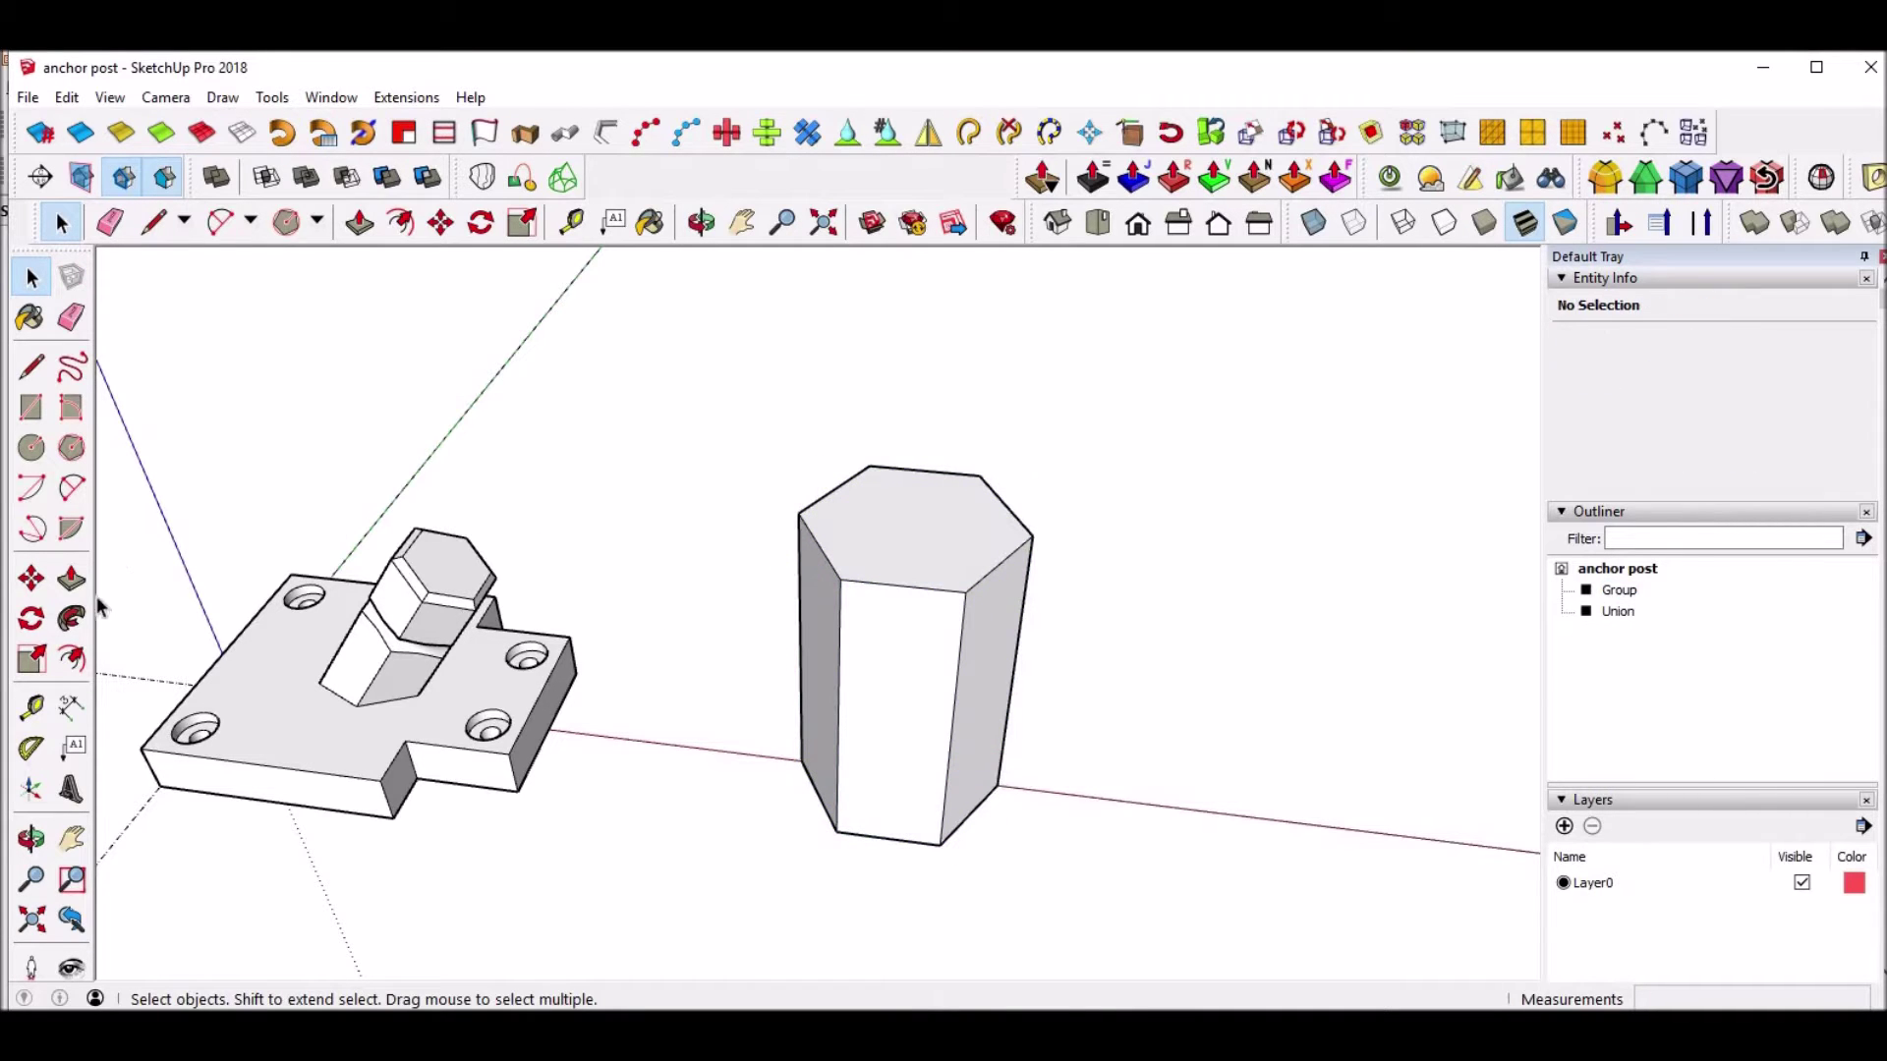
Scale the hexagonal prism group uniformly by 100 from its opposite corner.
left_click(853, 586)
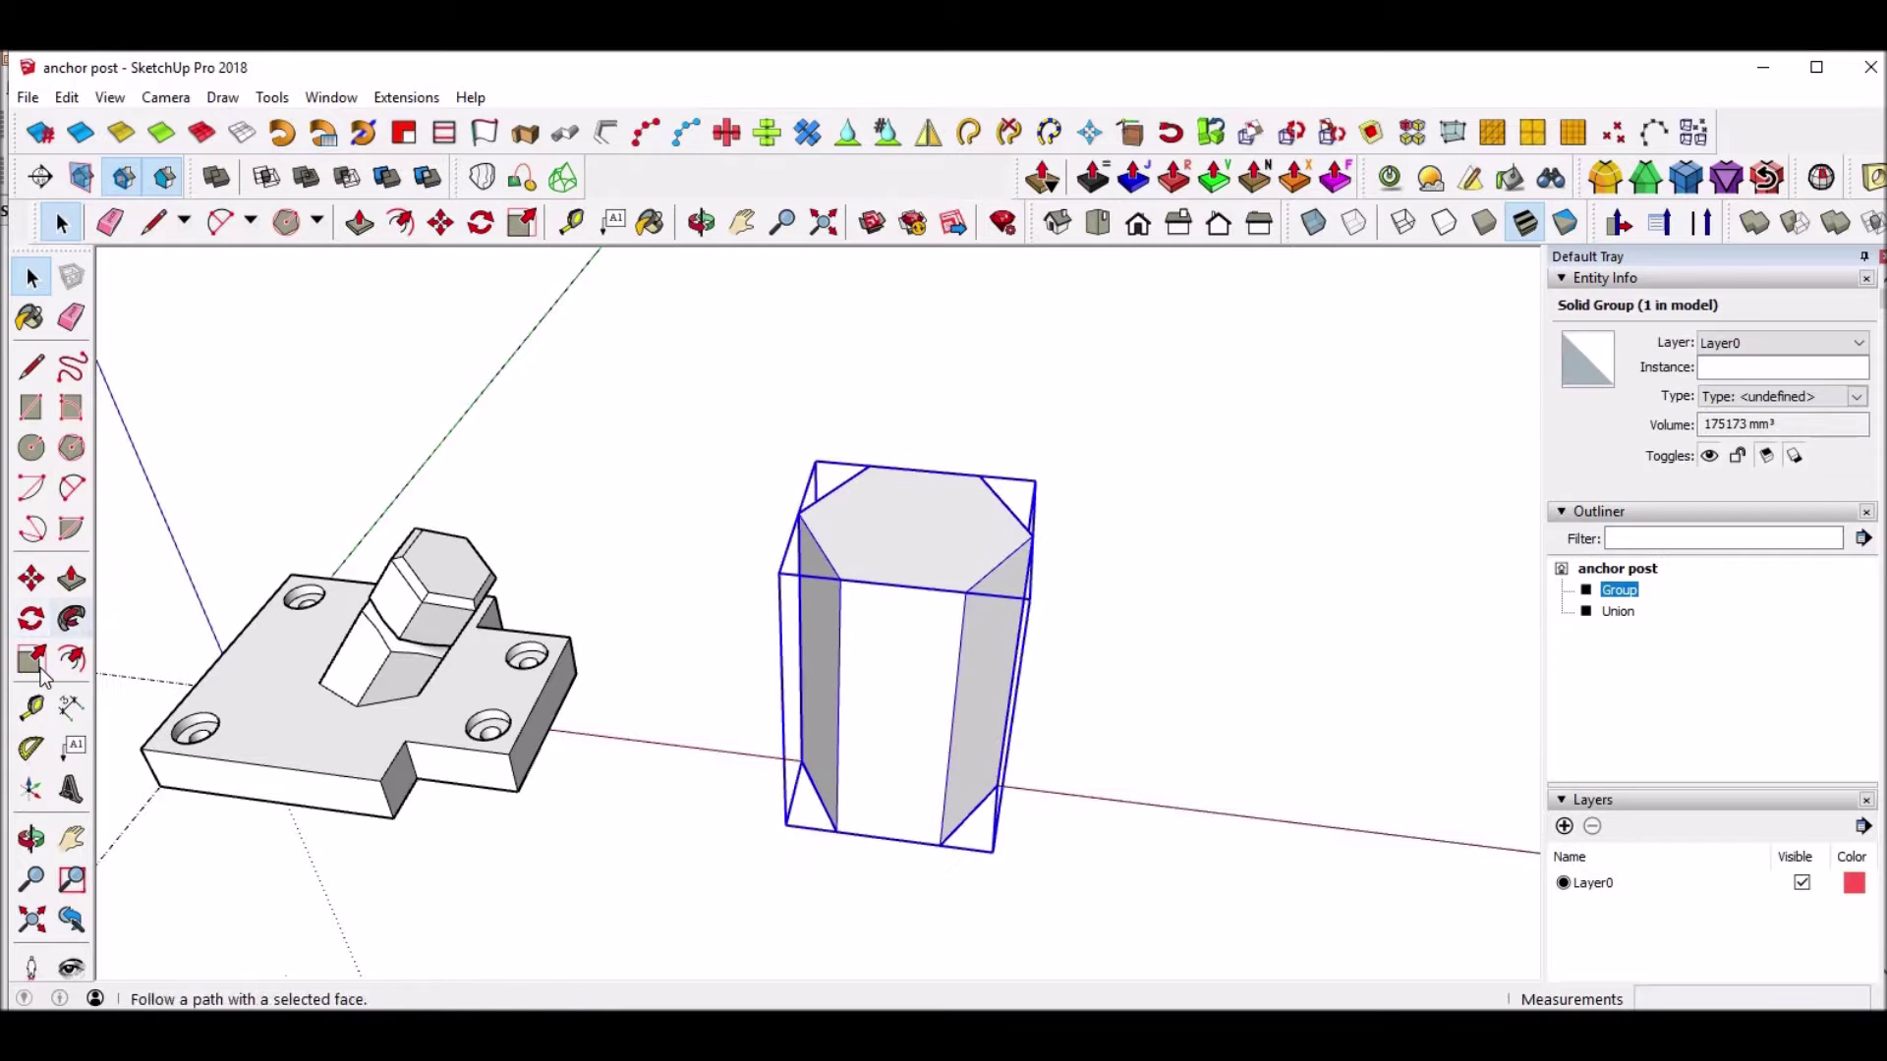
left_click(32, 658)
left_click_drag(1036, 481, 1152, 376)
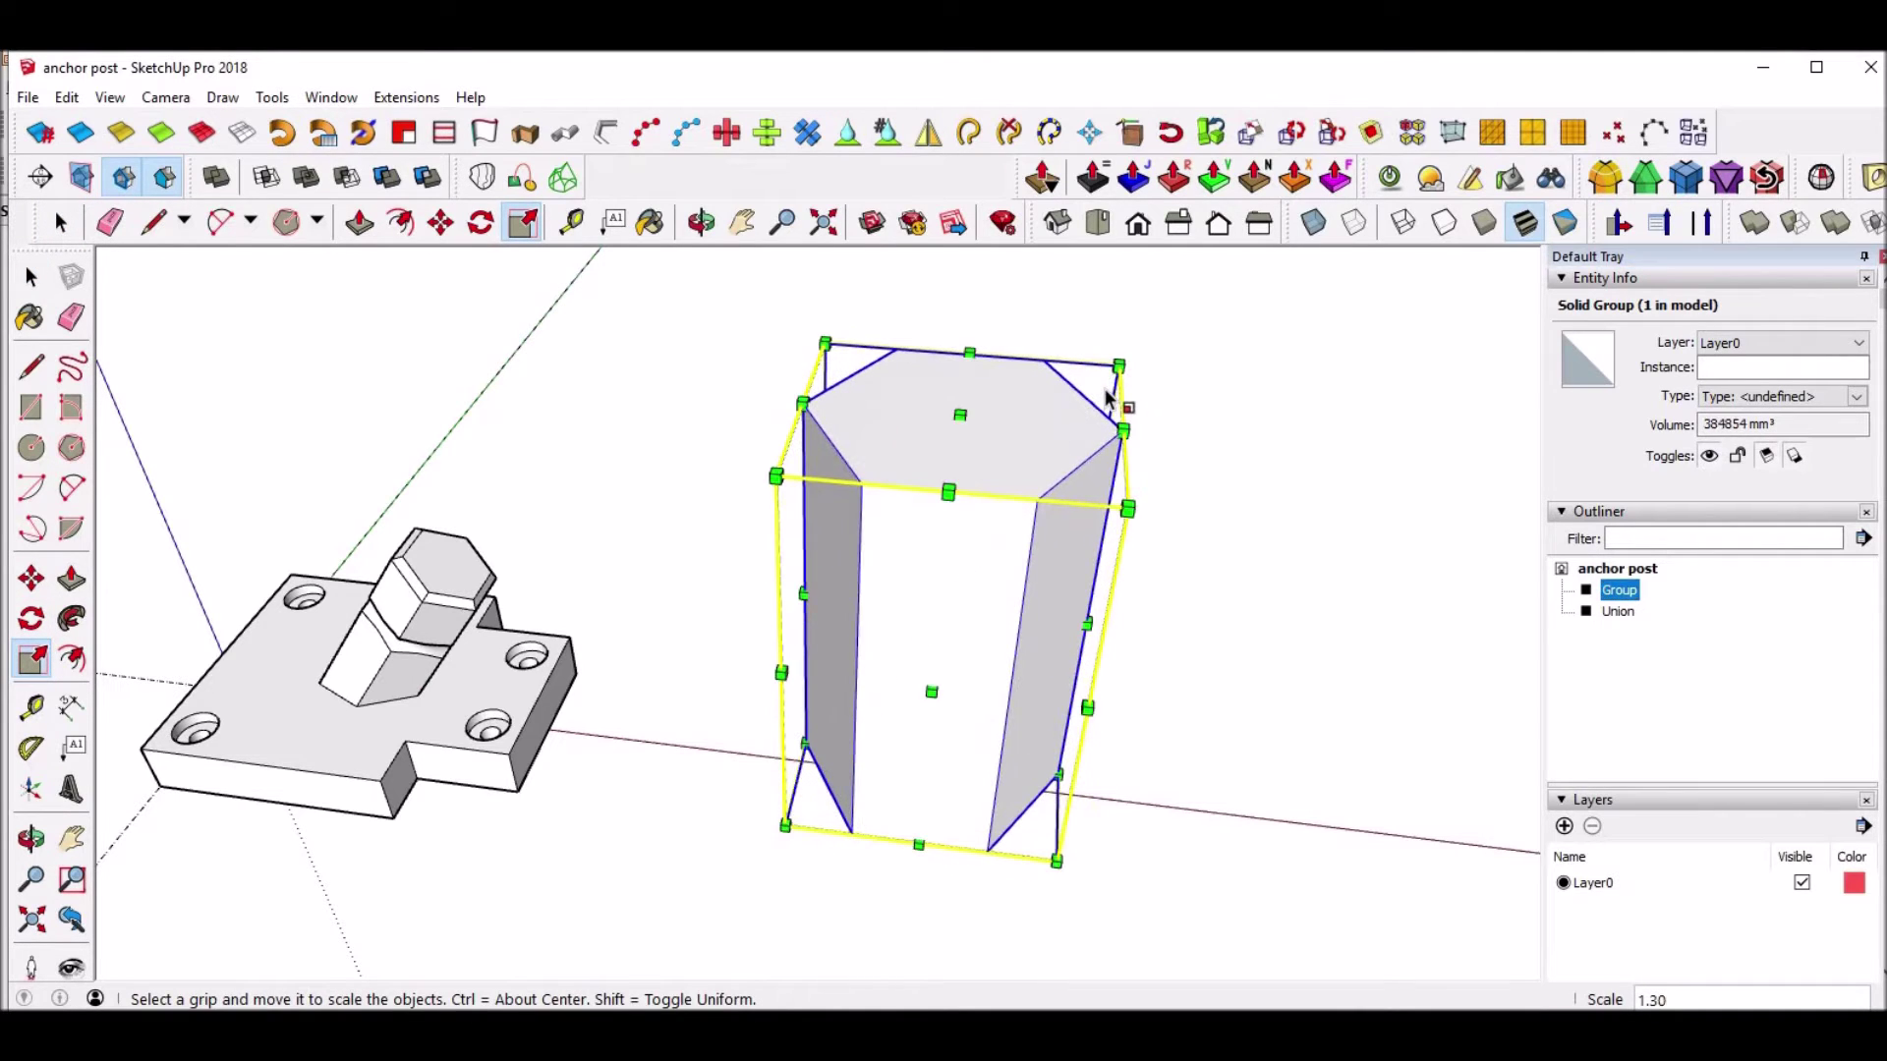
type("100")
key("Return")
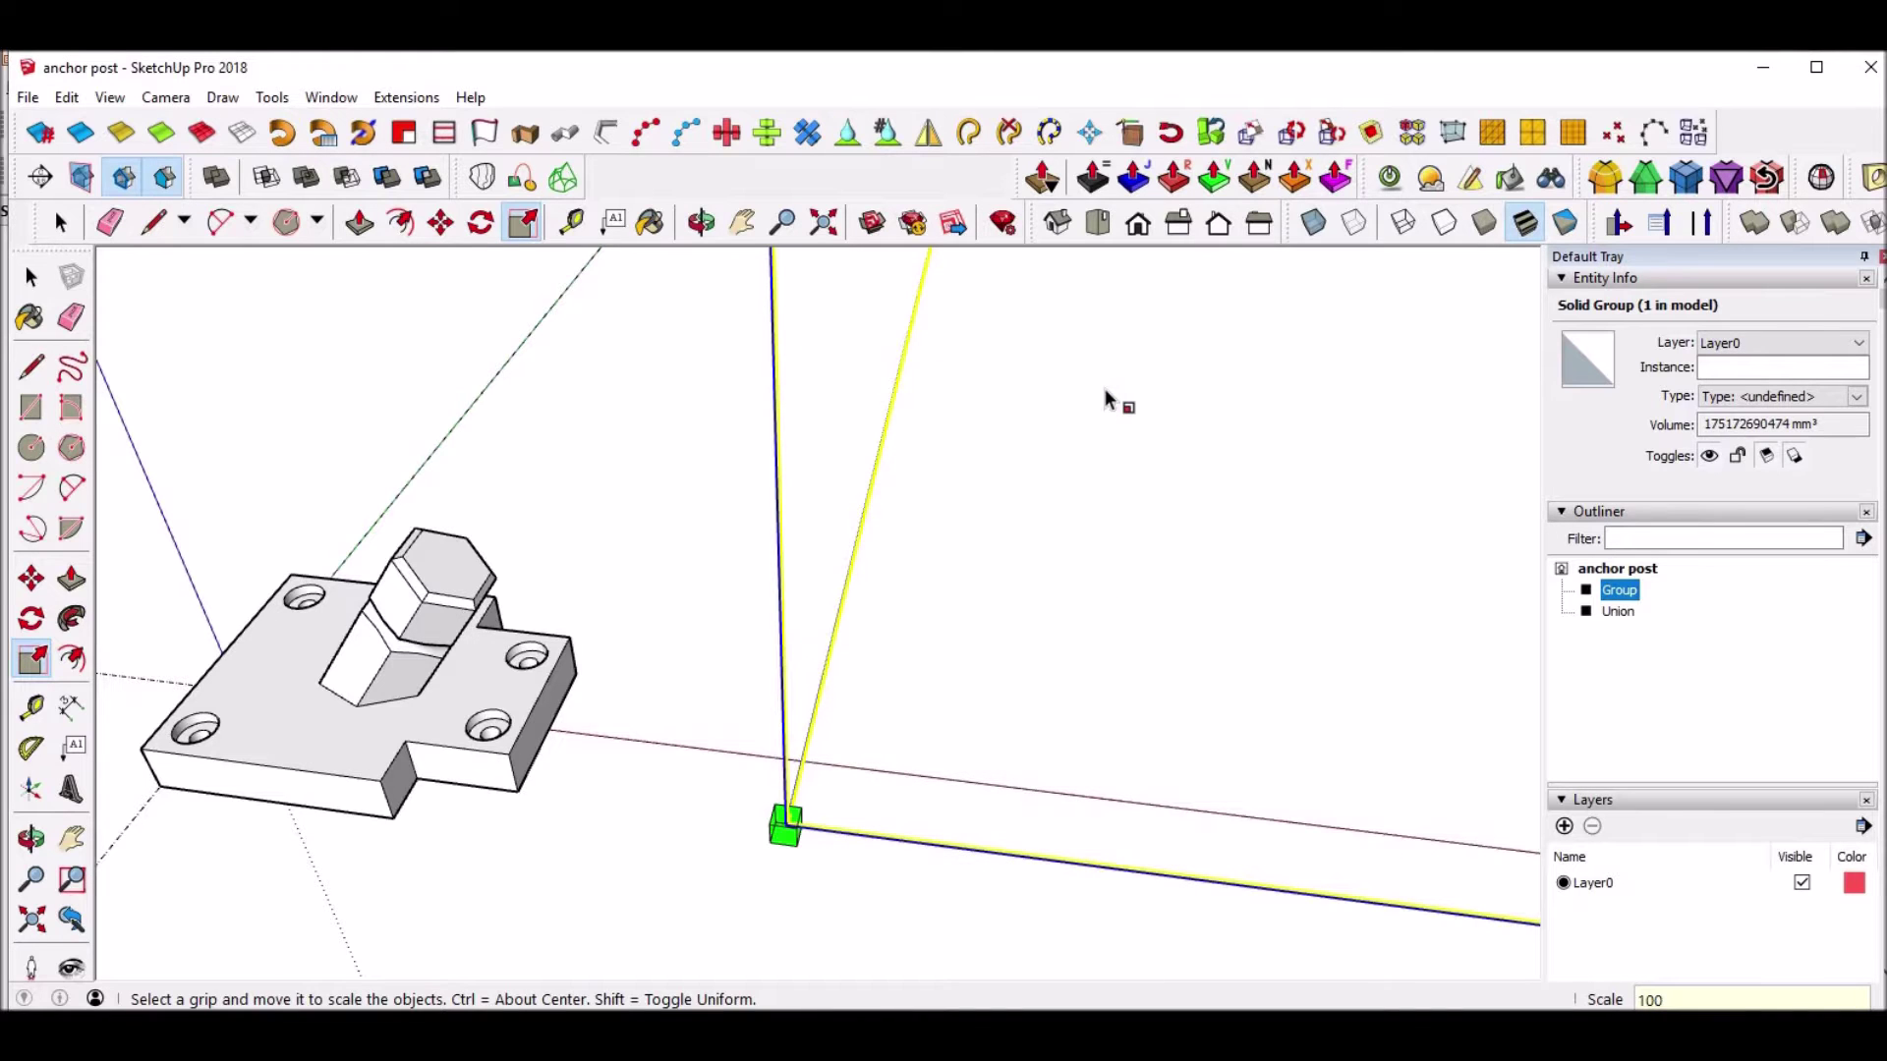
key("shift+z")
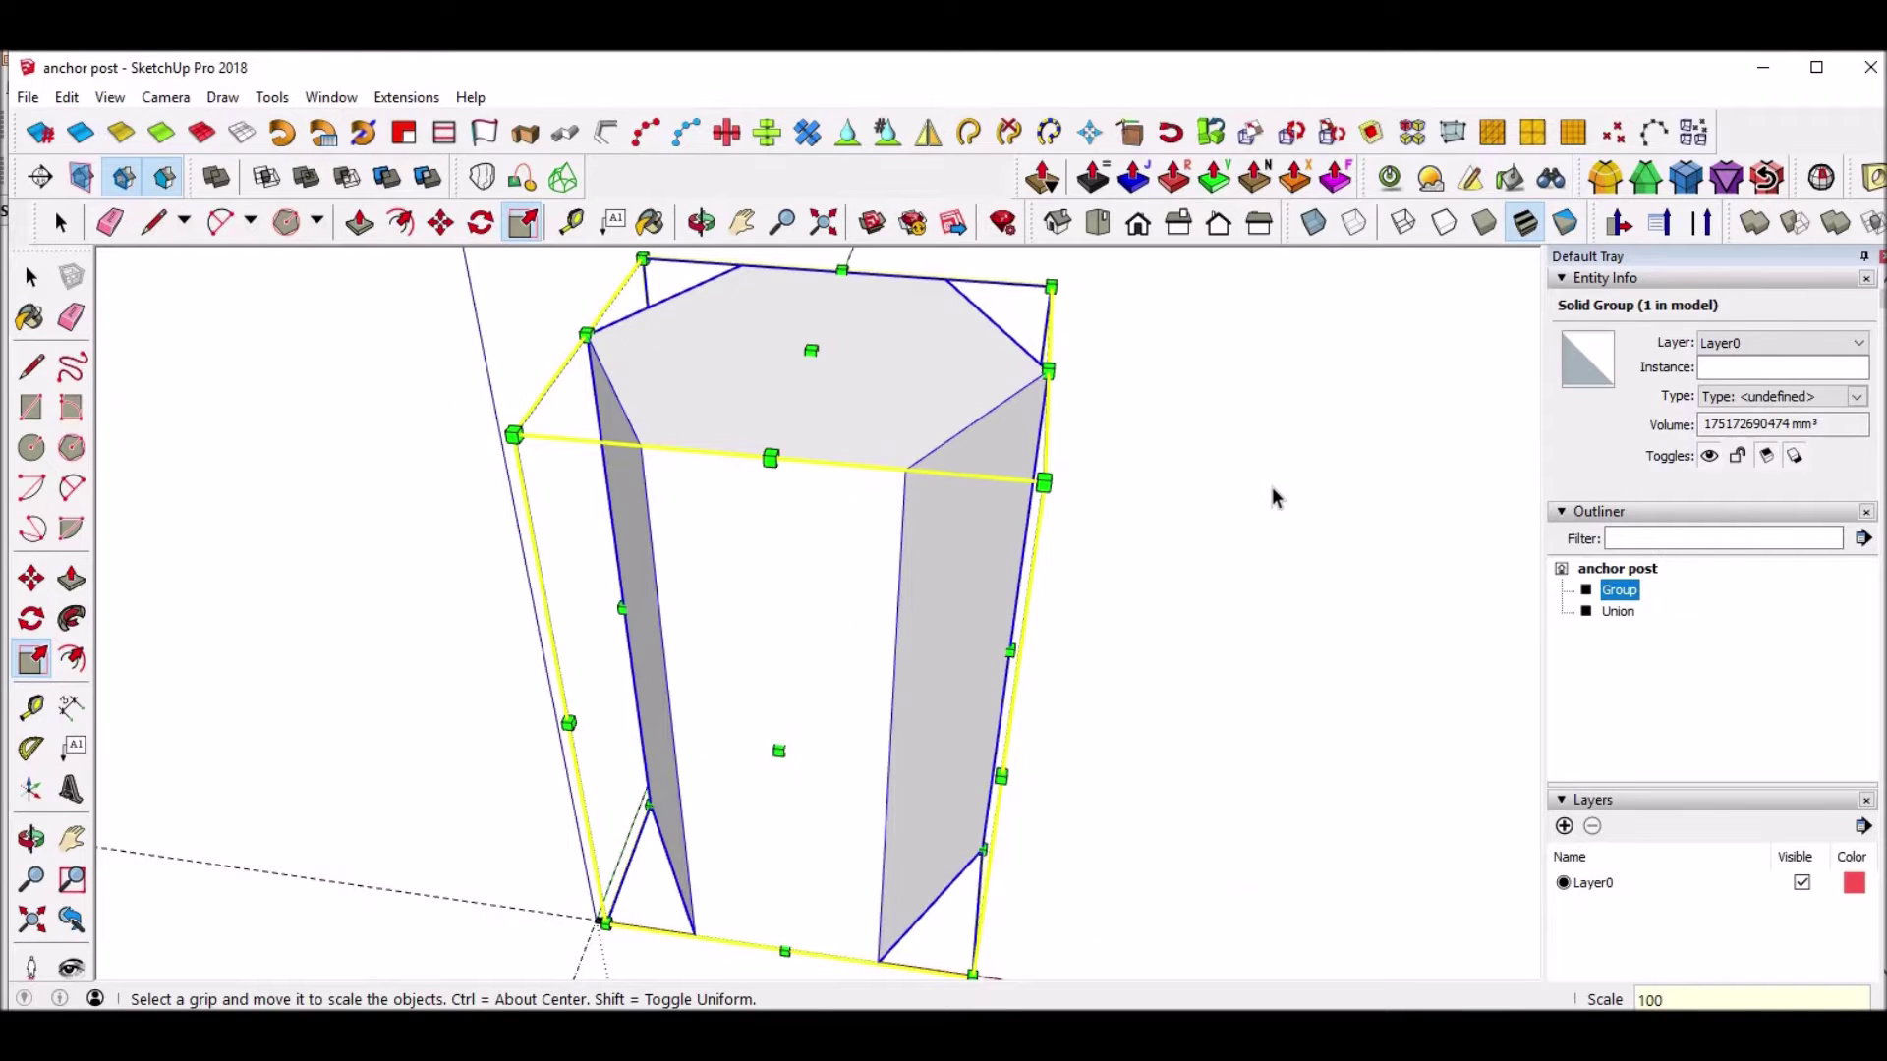
key("space")
left_click(1262, 492)
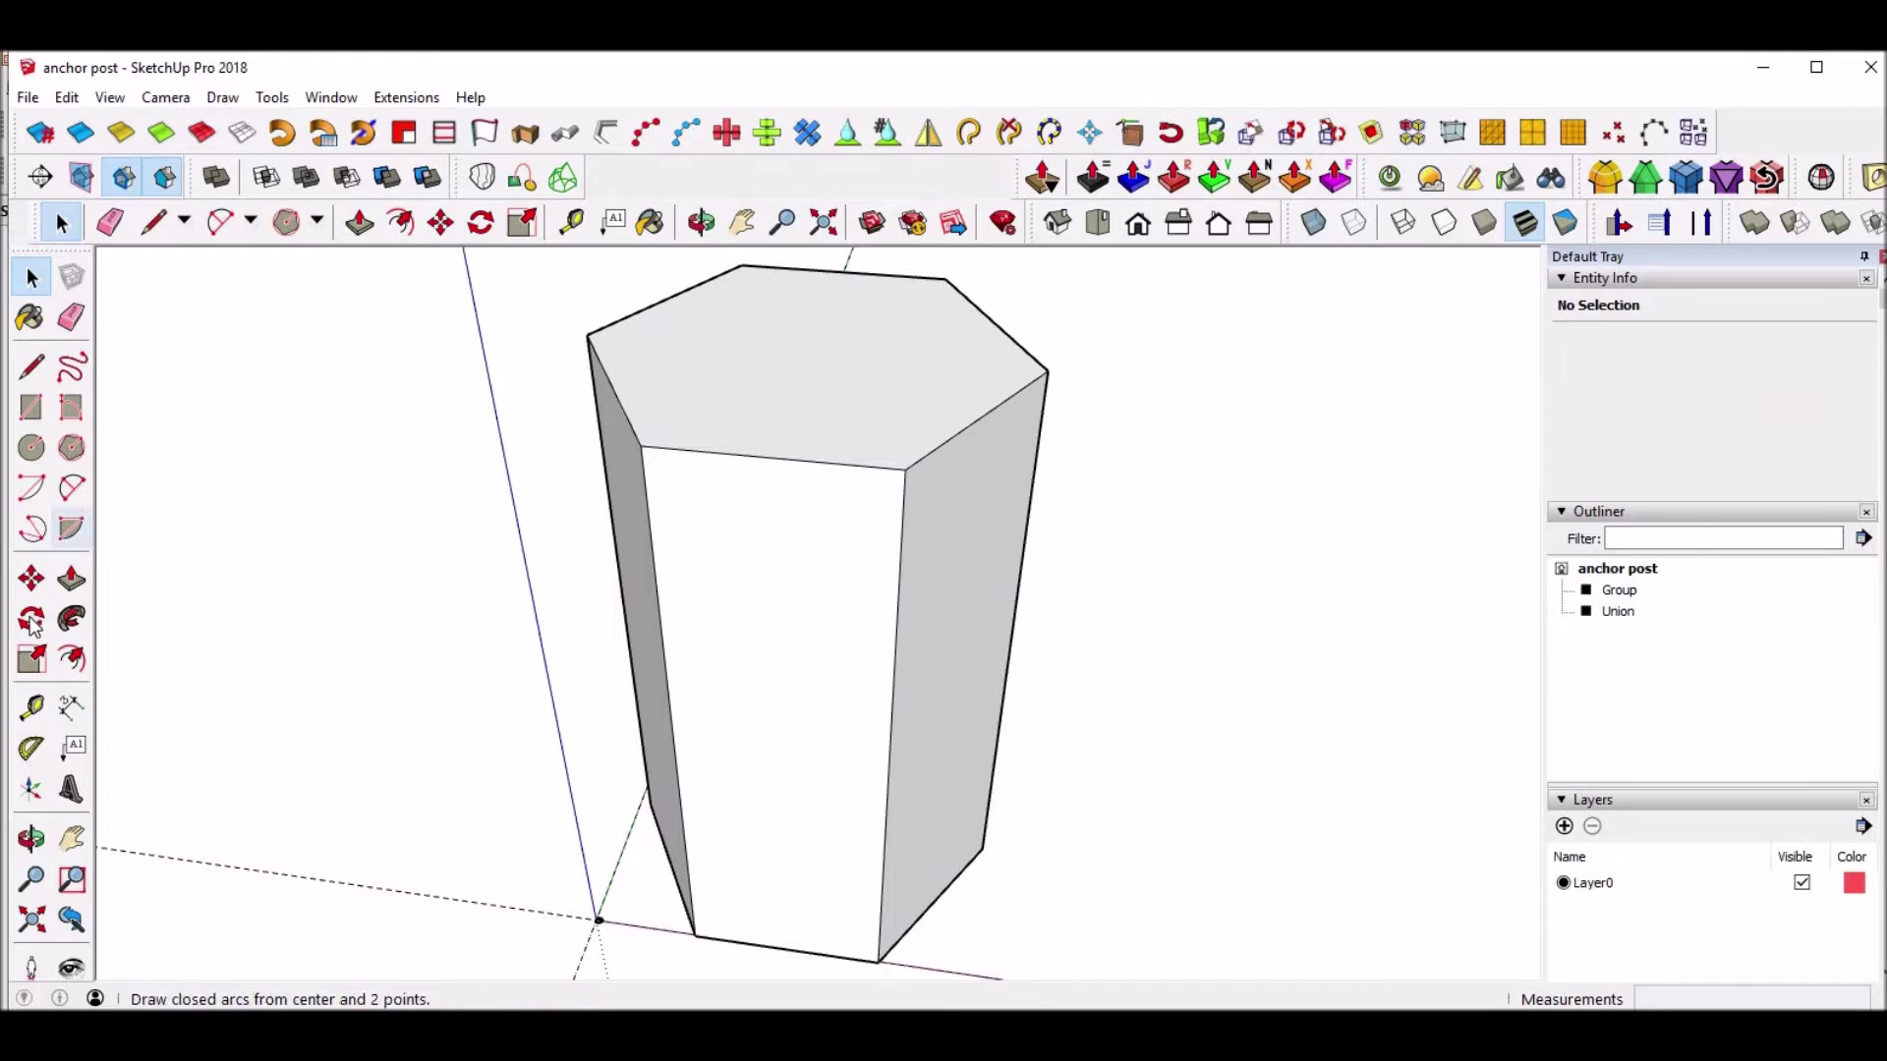
Scale the enlarged hexagonal prism group uniformly by .01 from its opposite corner.
key("ctrl+a")
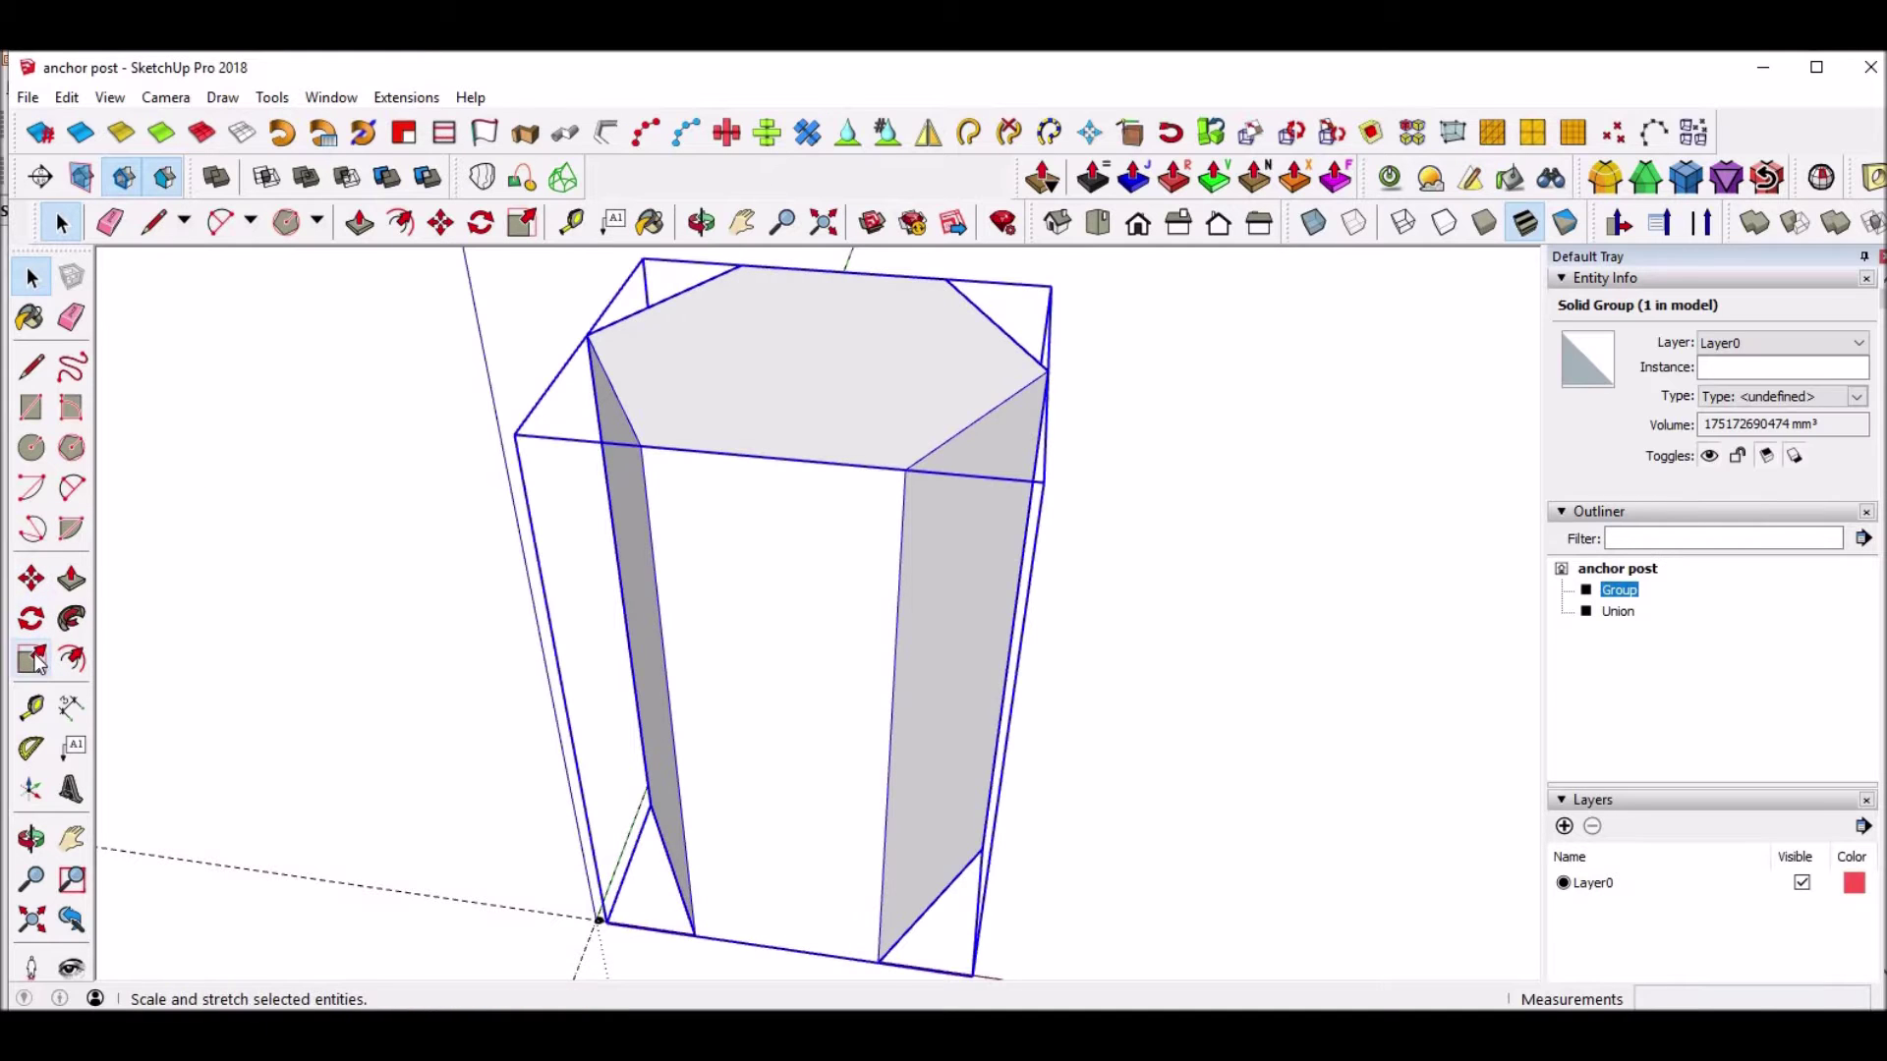
left_click(32, 658)
left_click_drag(1051, 286, 975, 352)
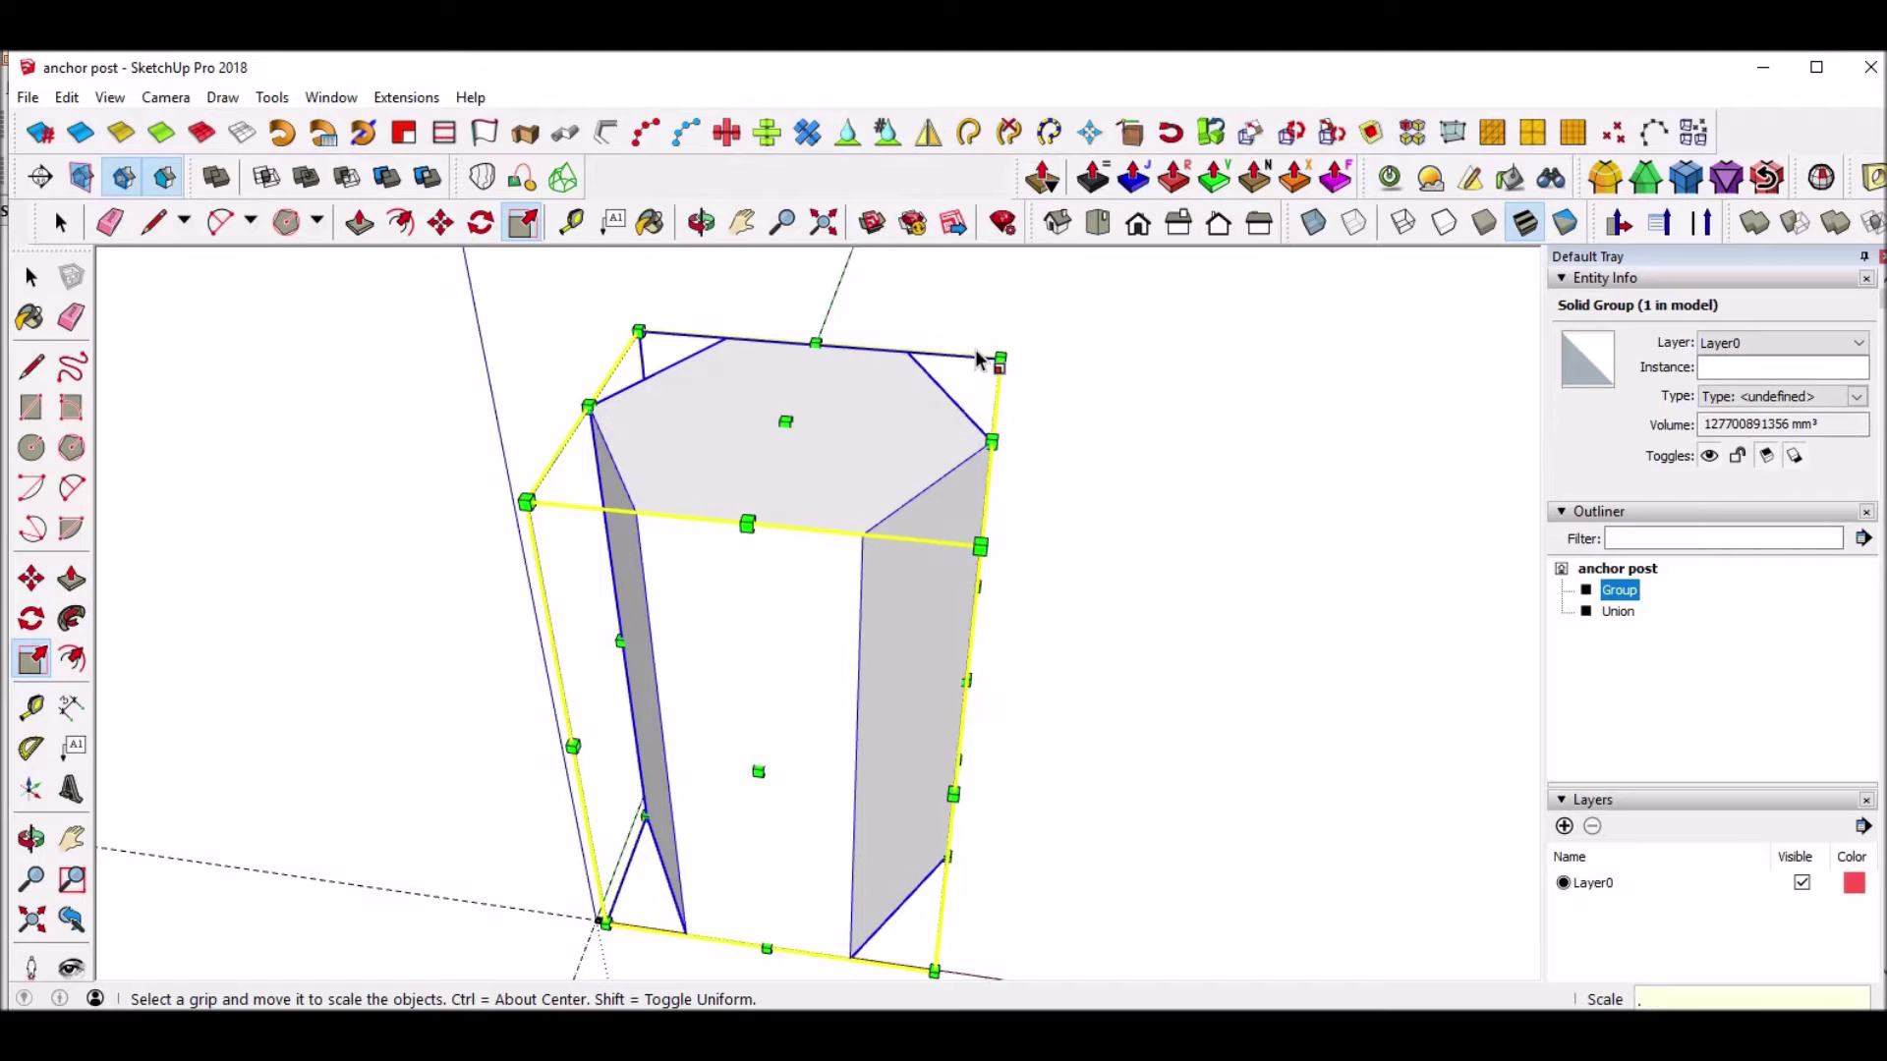
key("Return")
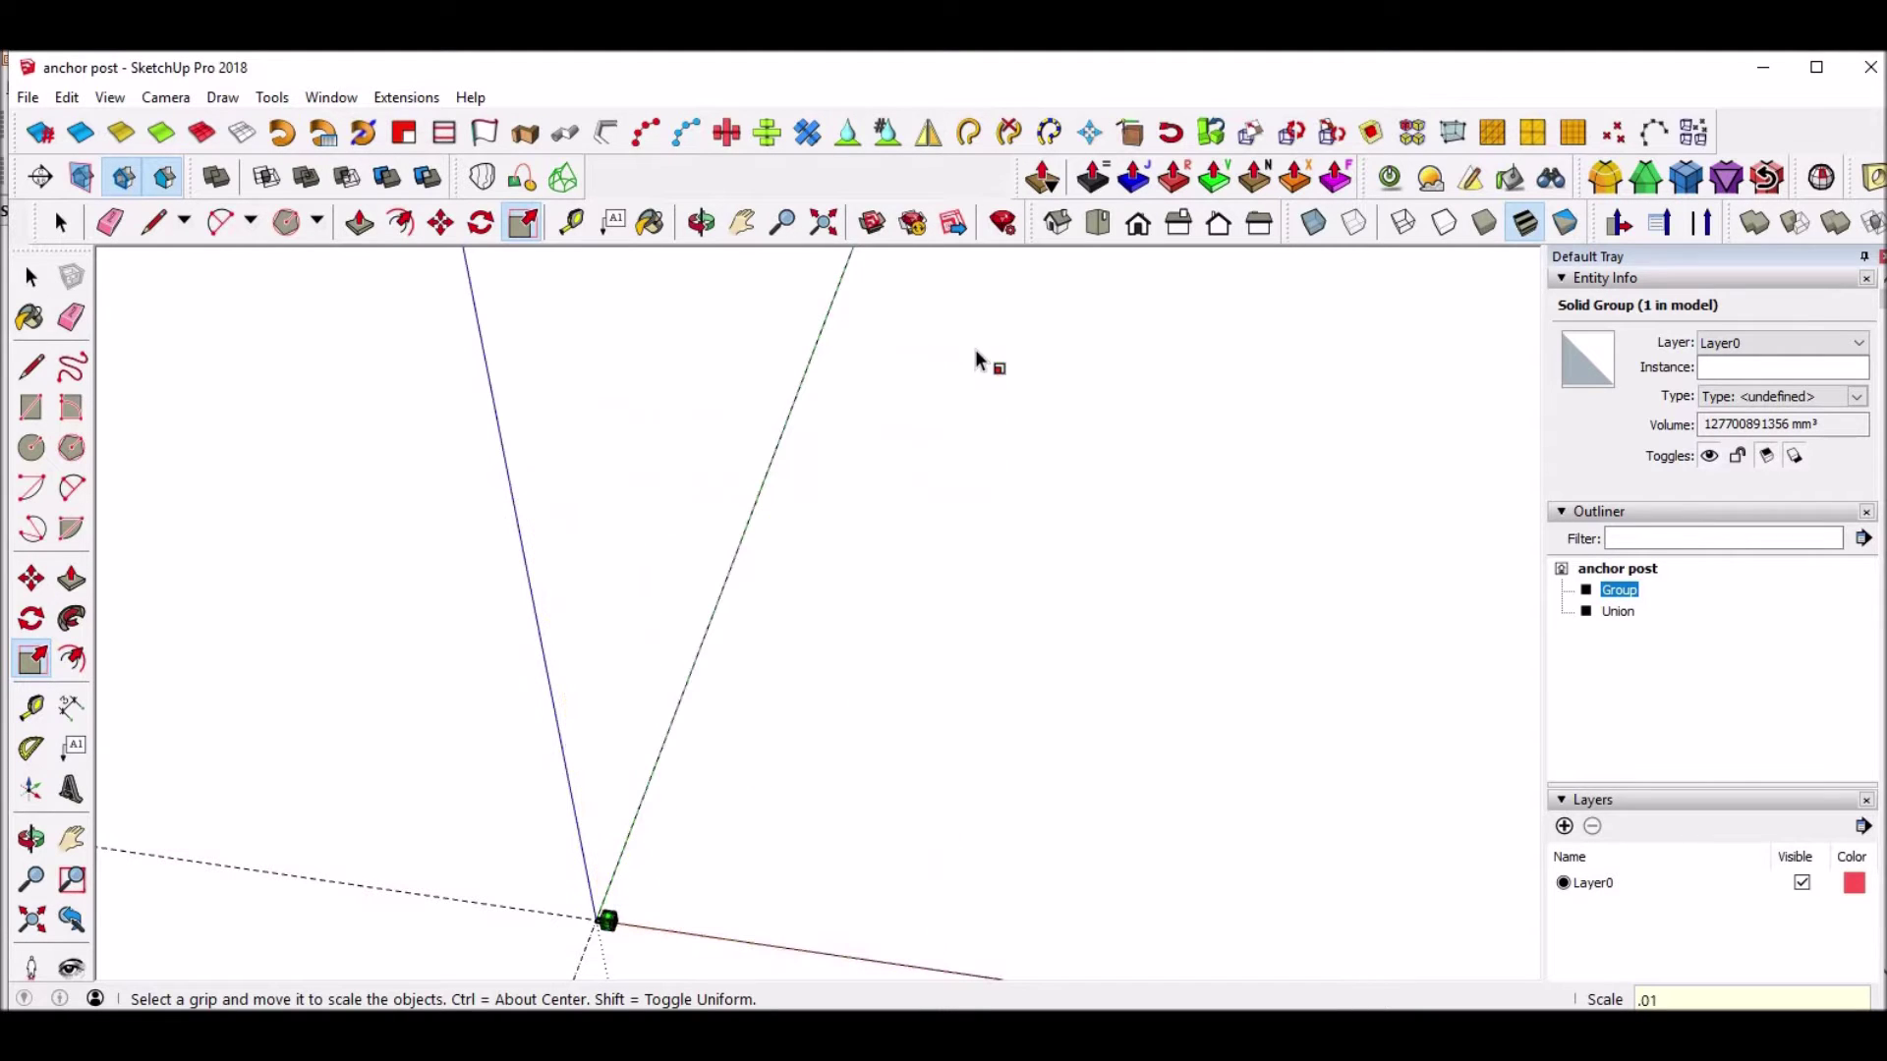
key("shift+z")
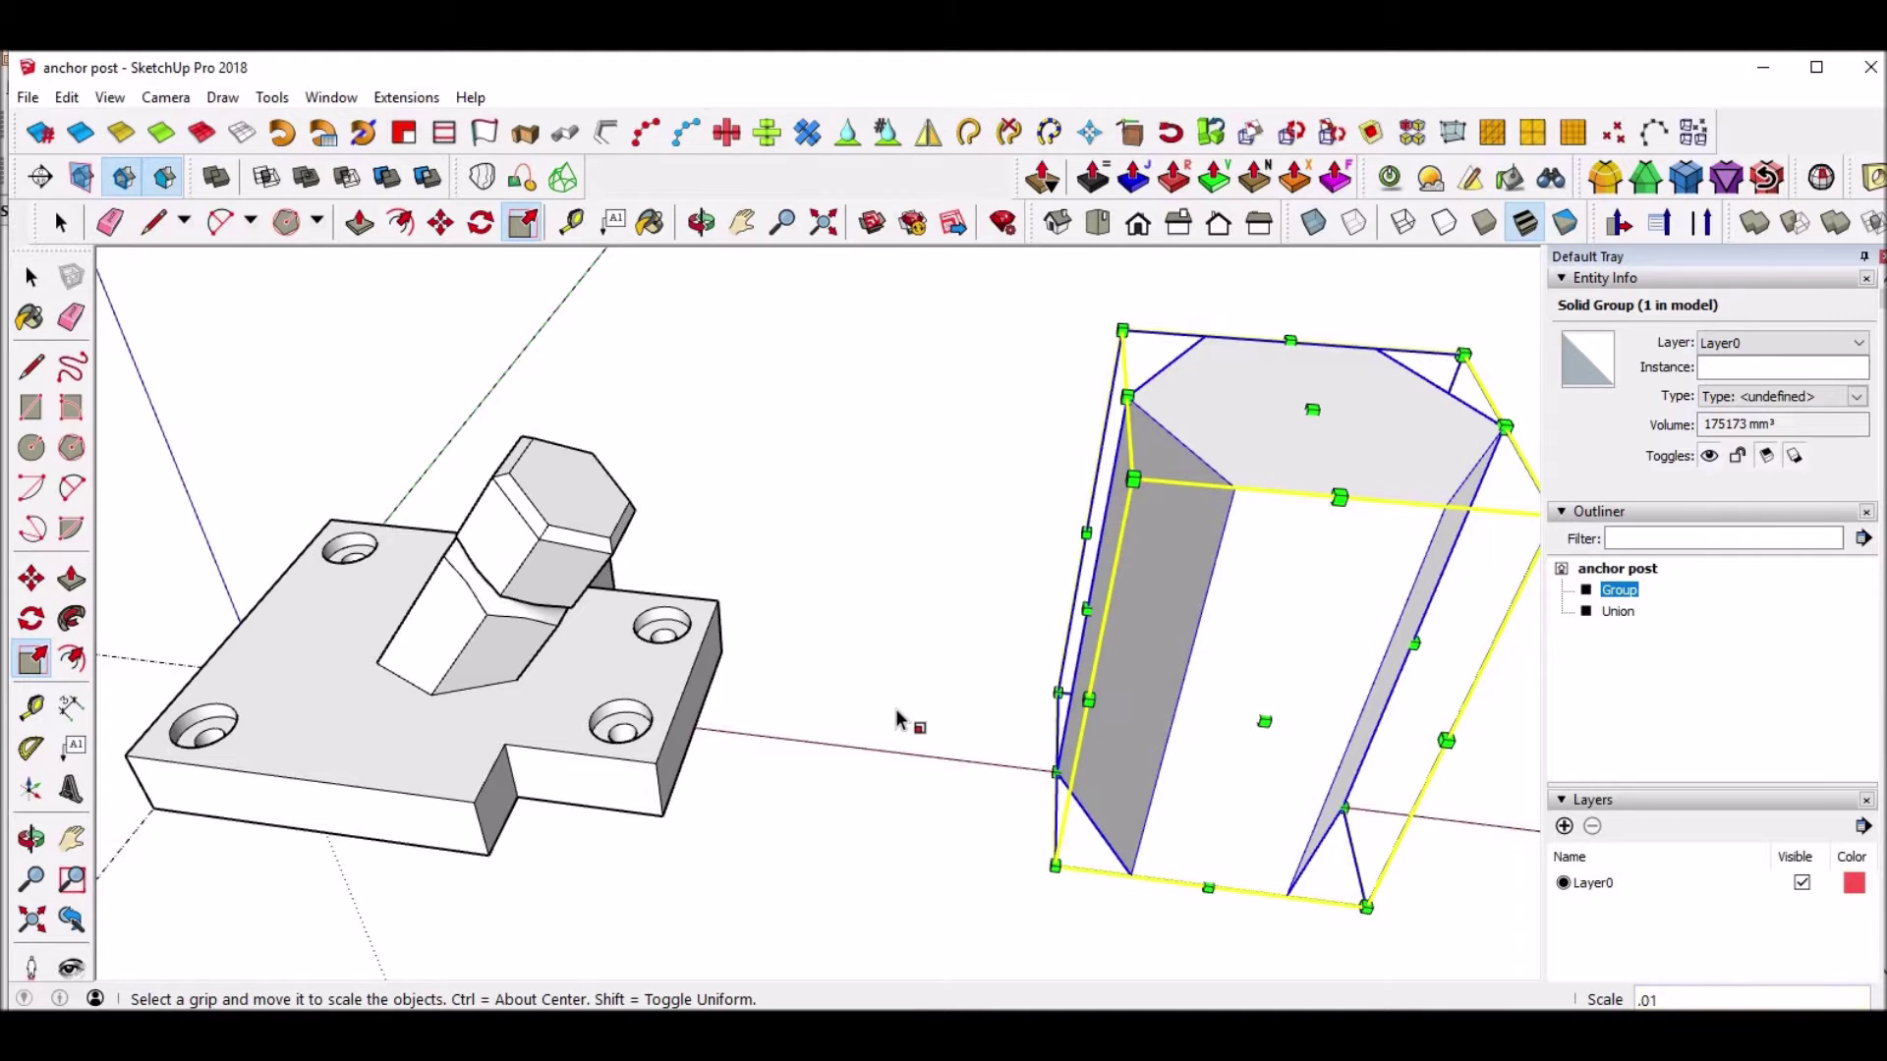
key("space")
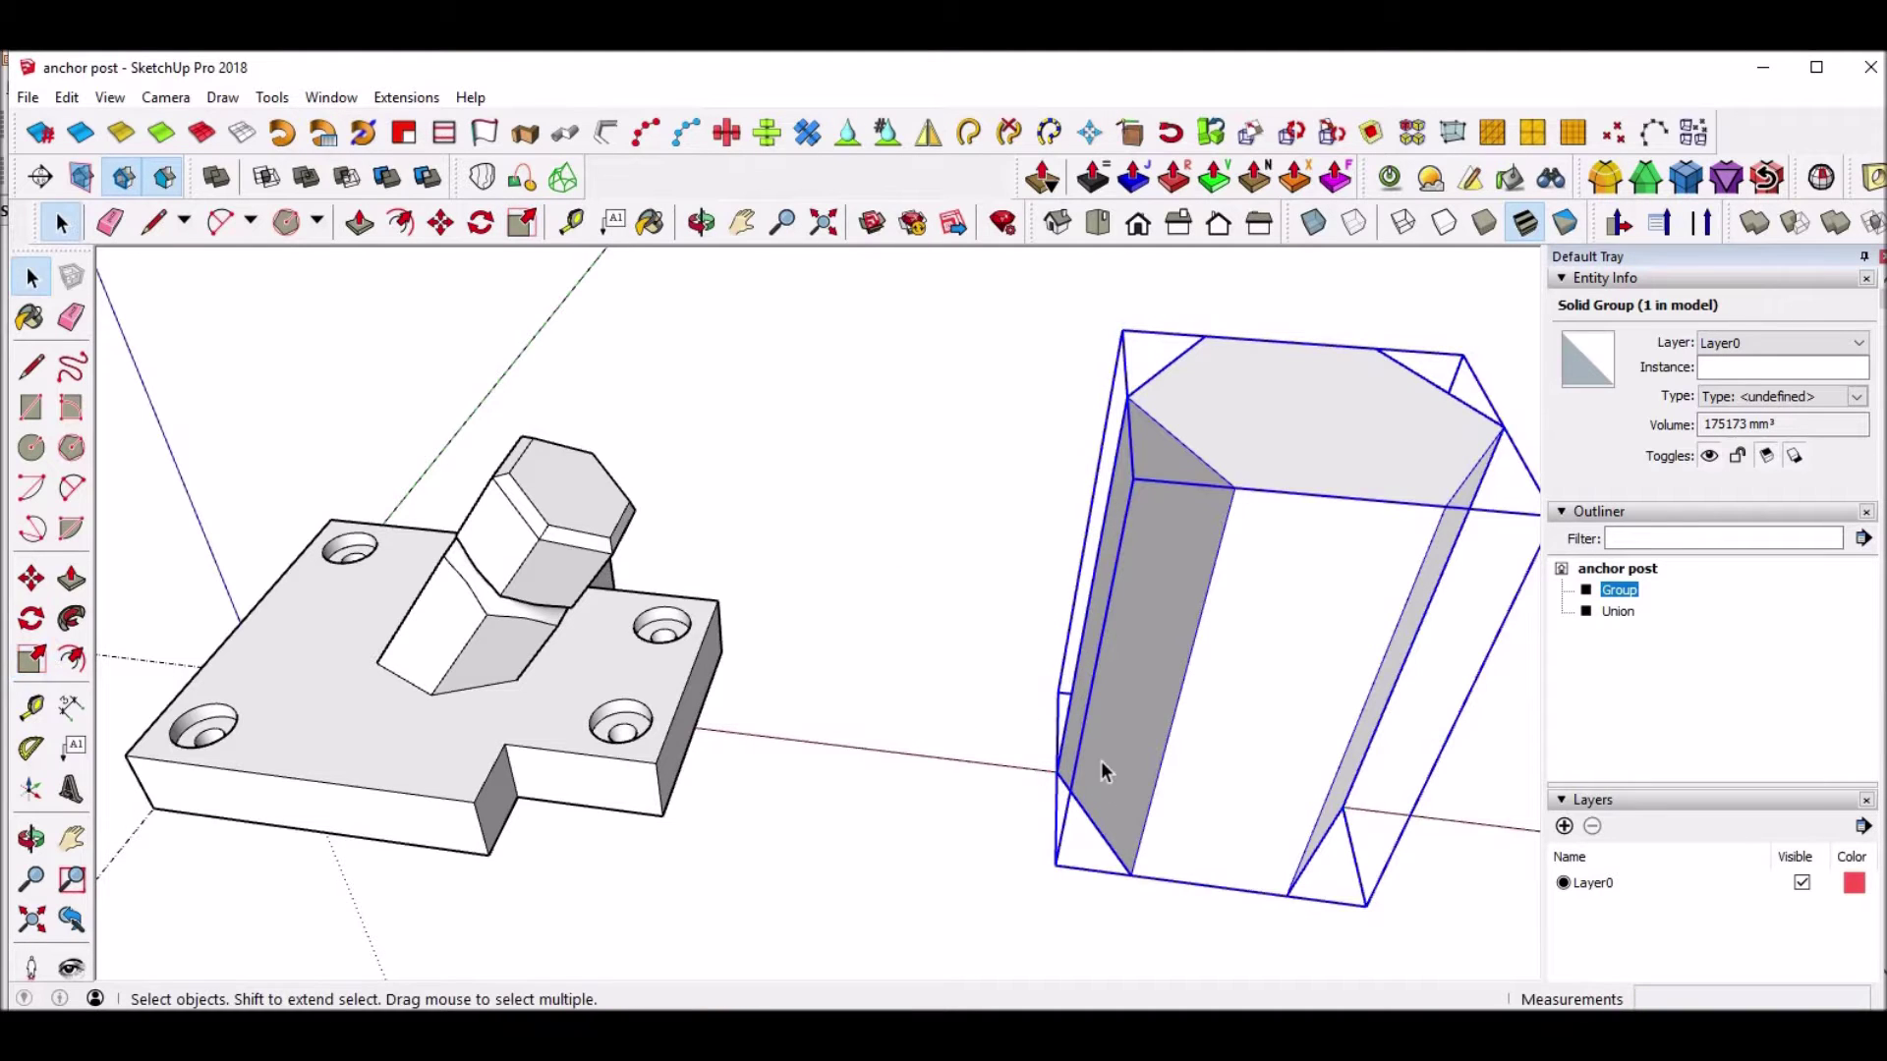
scroll(1101, 761, "down", 3)
middle_click_drag(1121, 756, 737, 756, "shift")
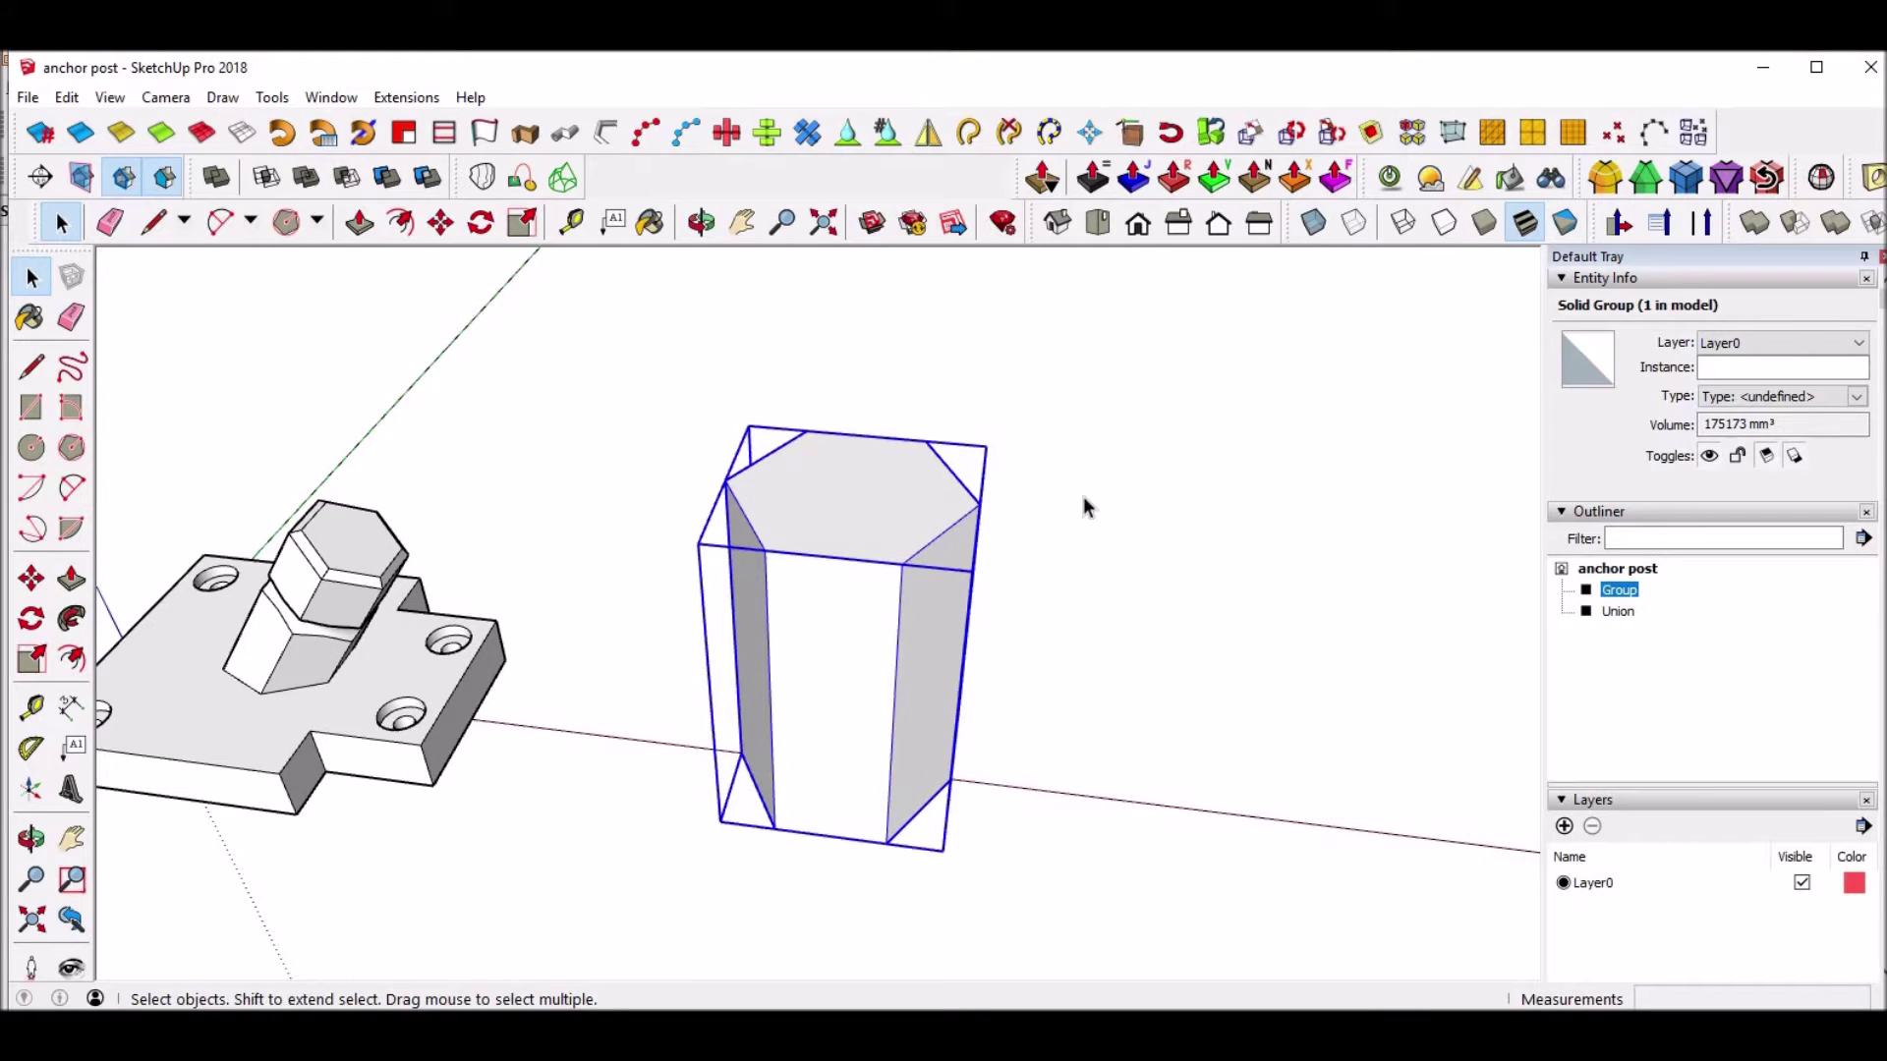
Scale the hexagonal prism group uniformly by 100 about its center.
left_click(47, 658)
left_click_drag(988, 445, 1029, 388)
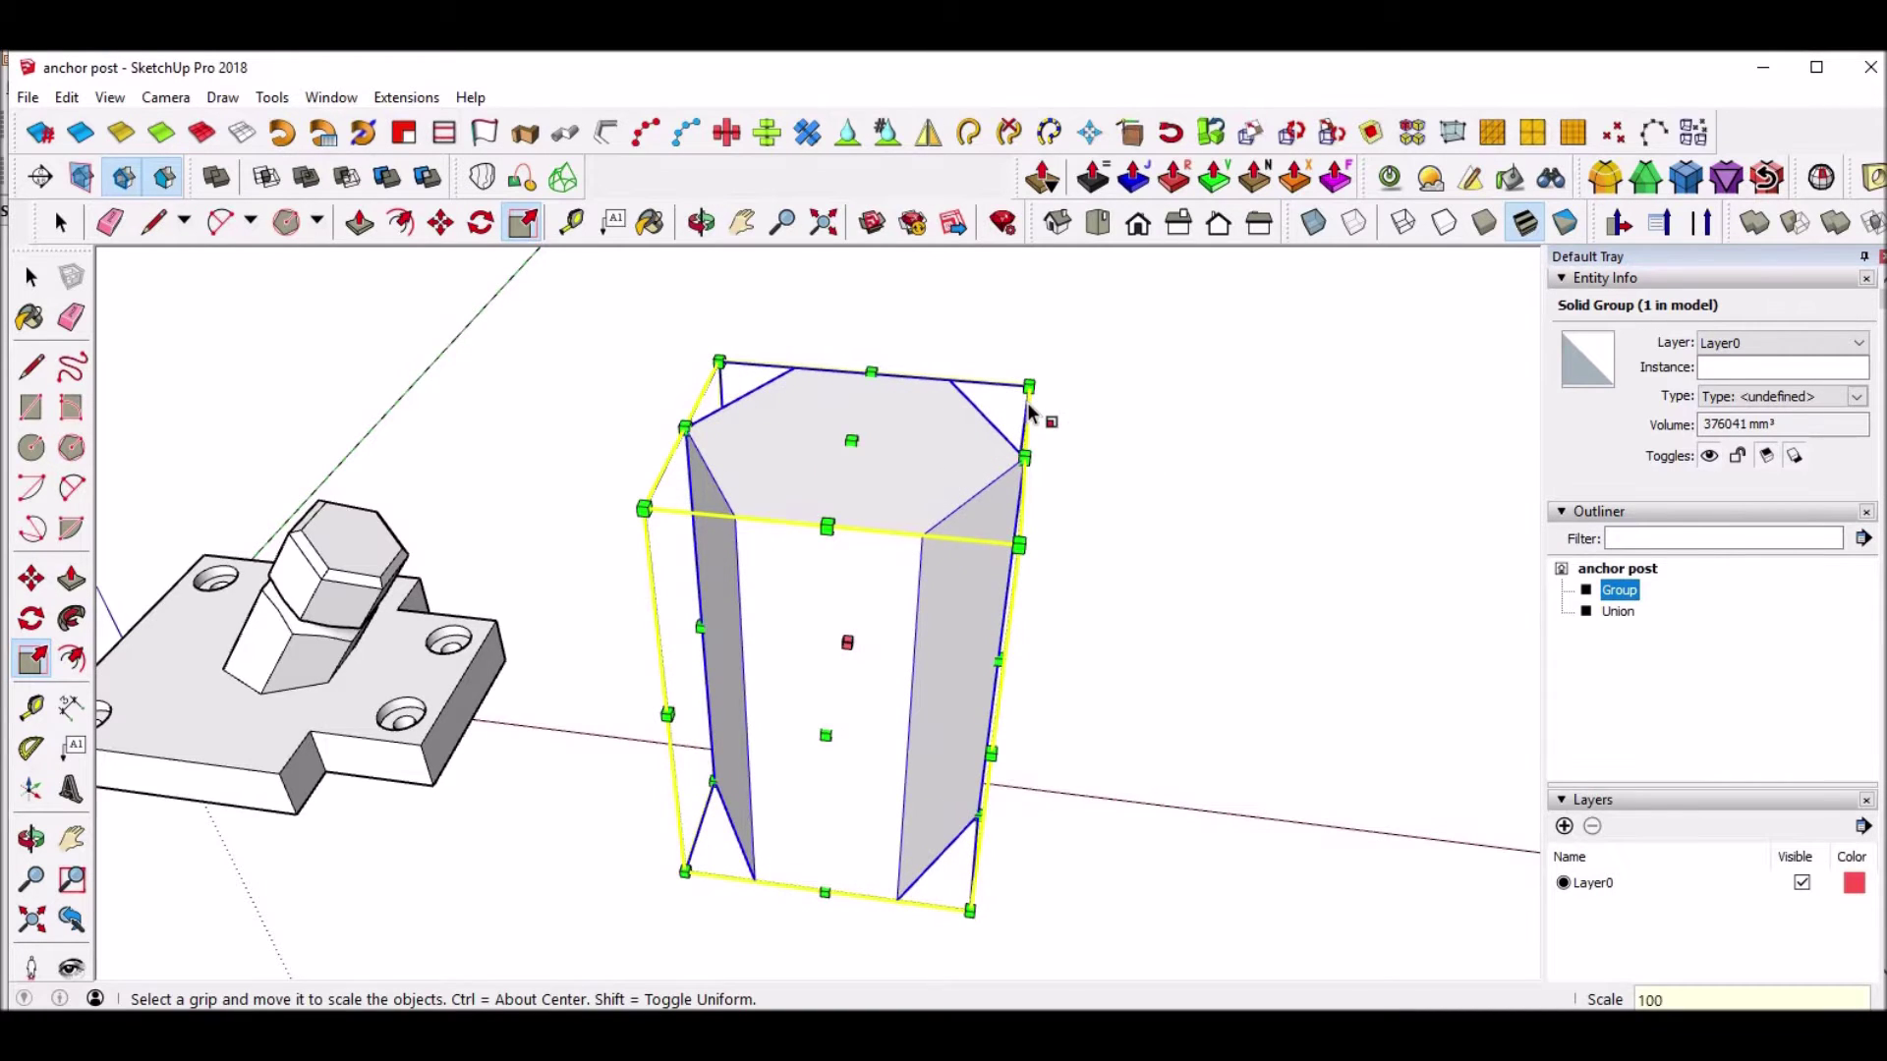
key("Return")
key("shift+z")
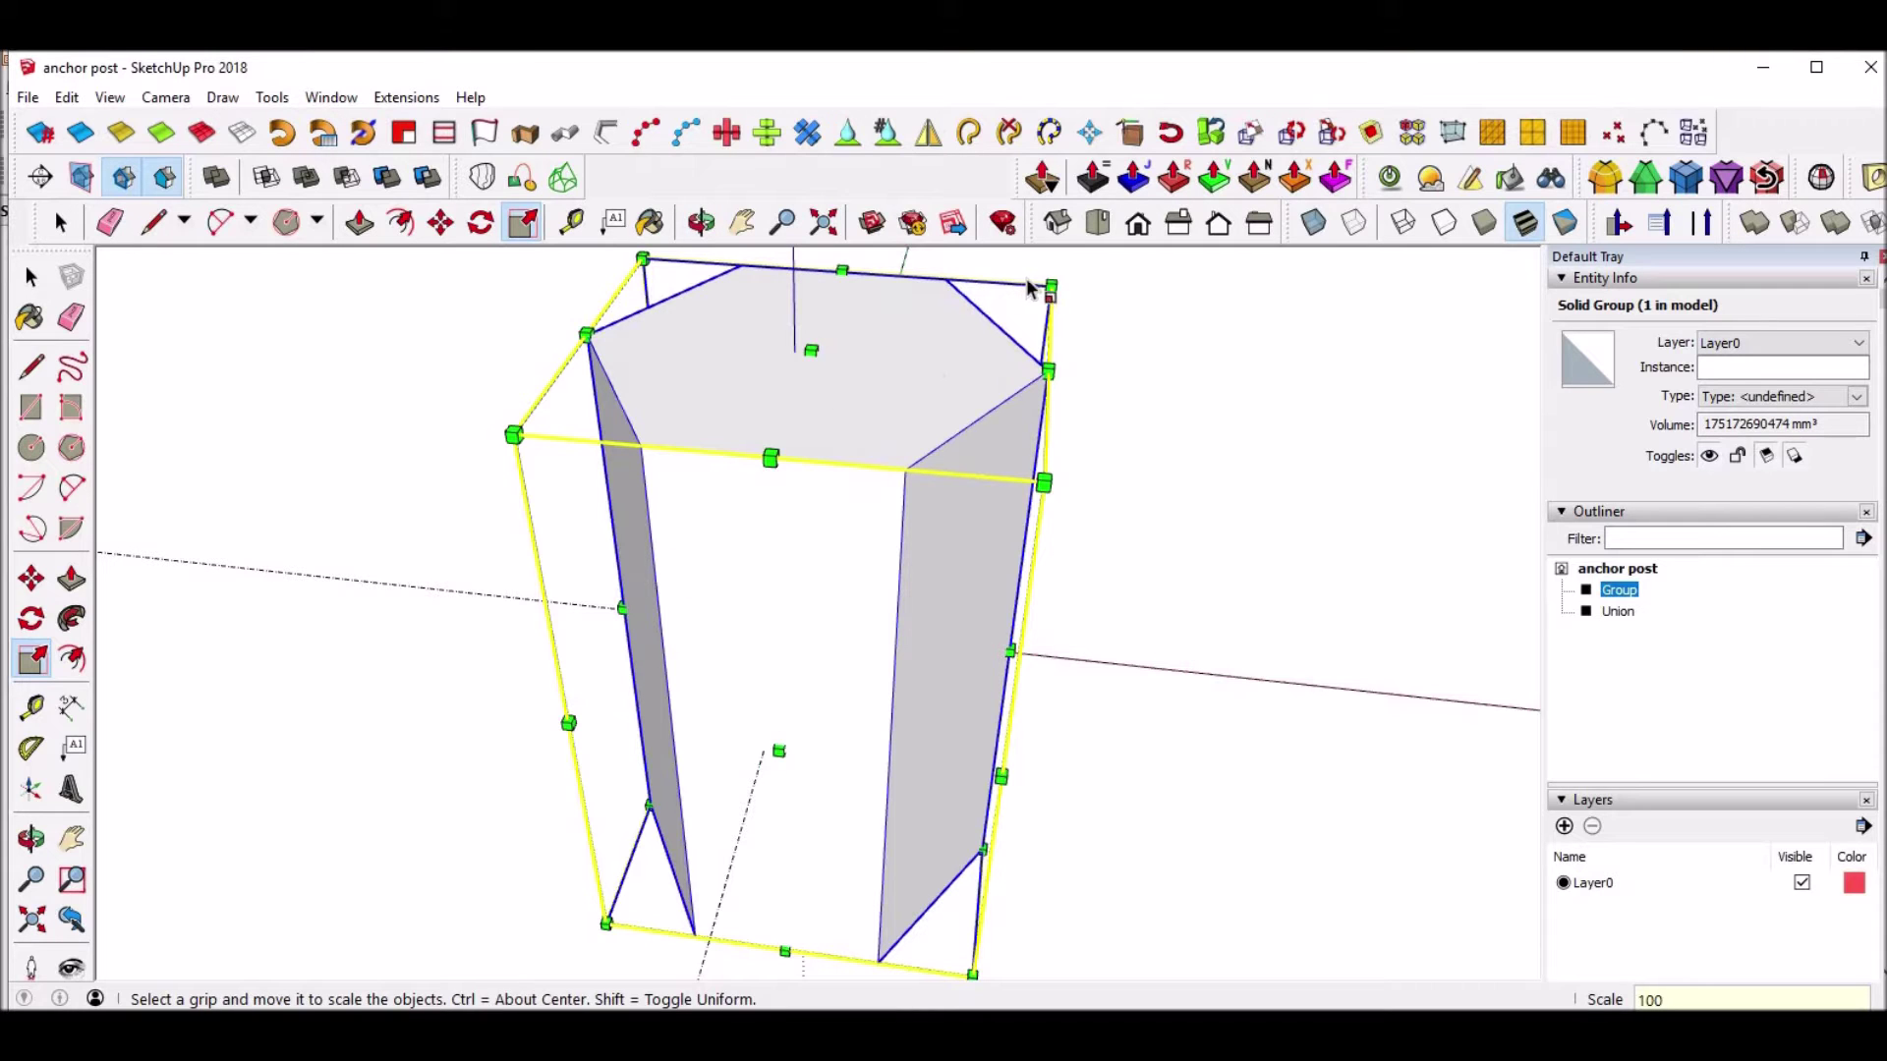
Scale the enlarged hexagonal prism group uniformly by 0.01 about its center.
left_click_drag(1050, 285, 1002, 340)
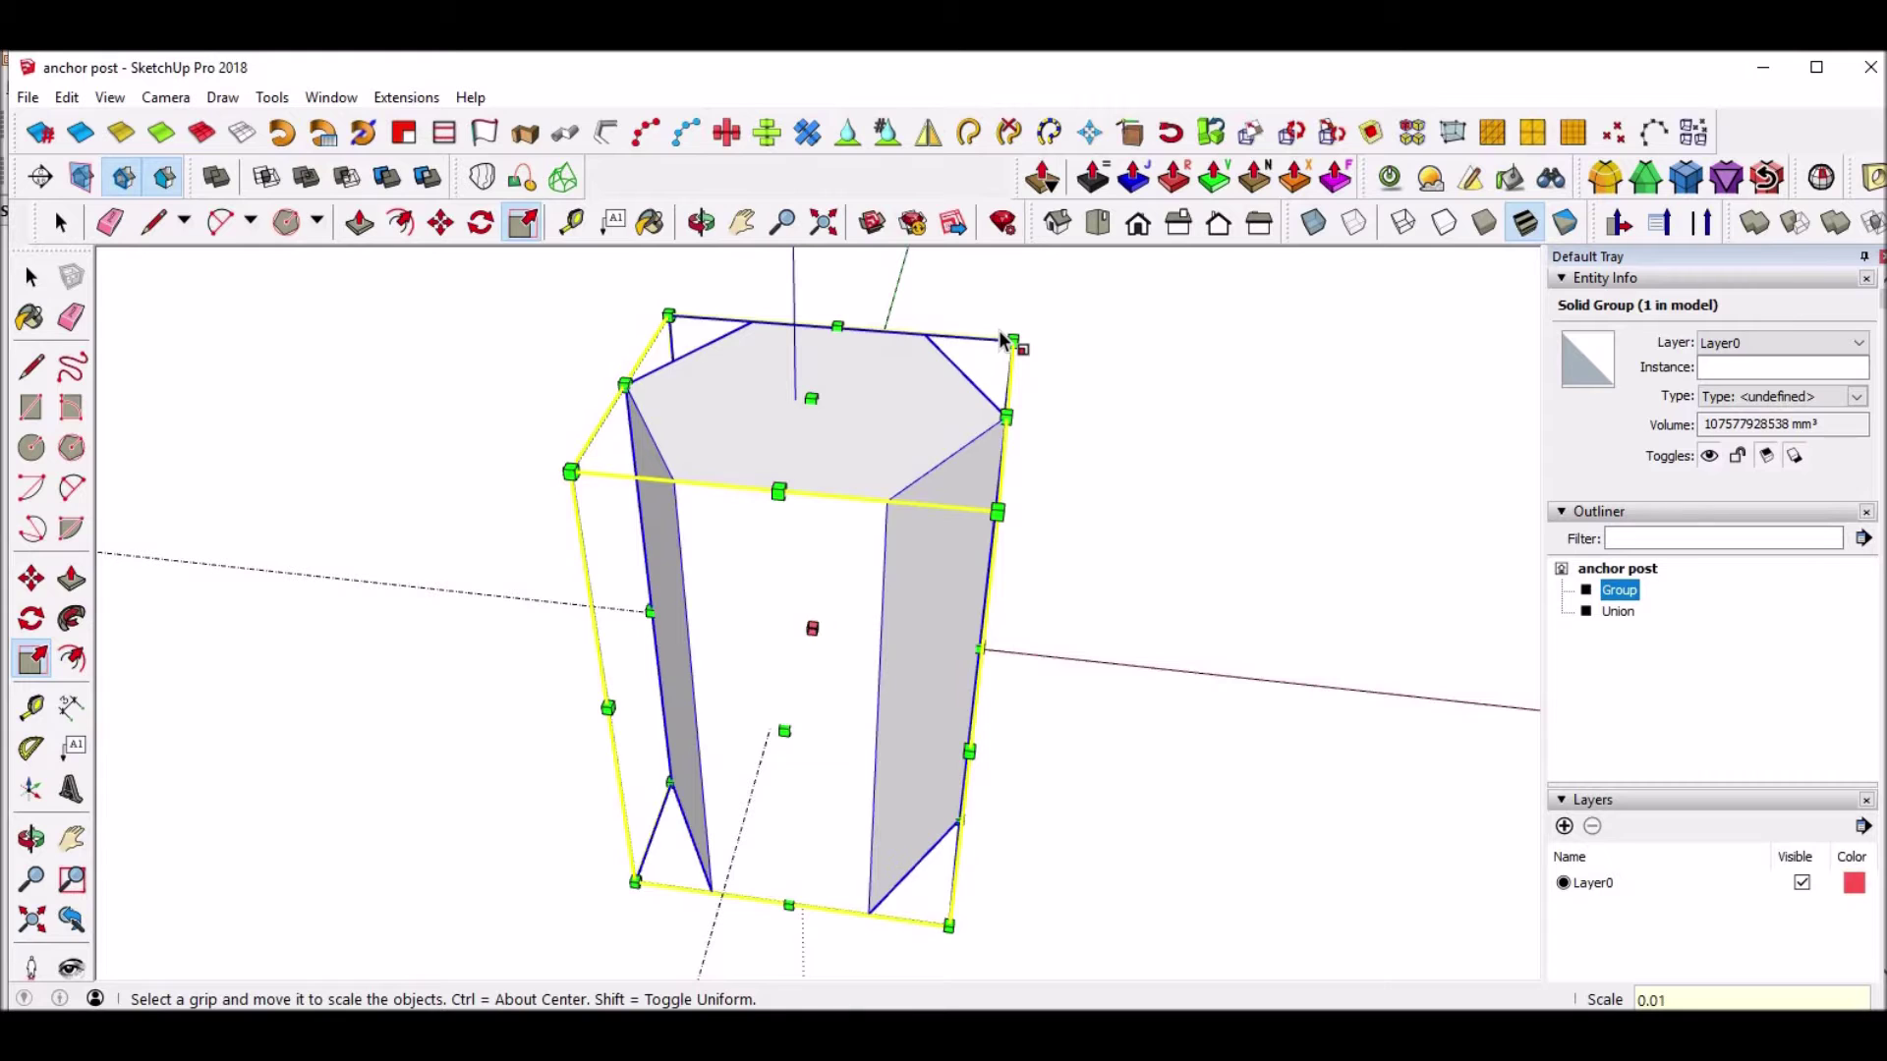
type("0.01")
key("Return")
key("shift+z")
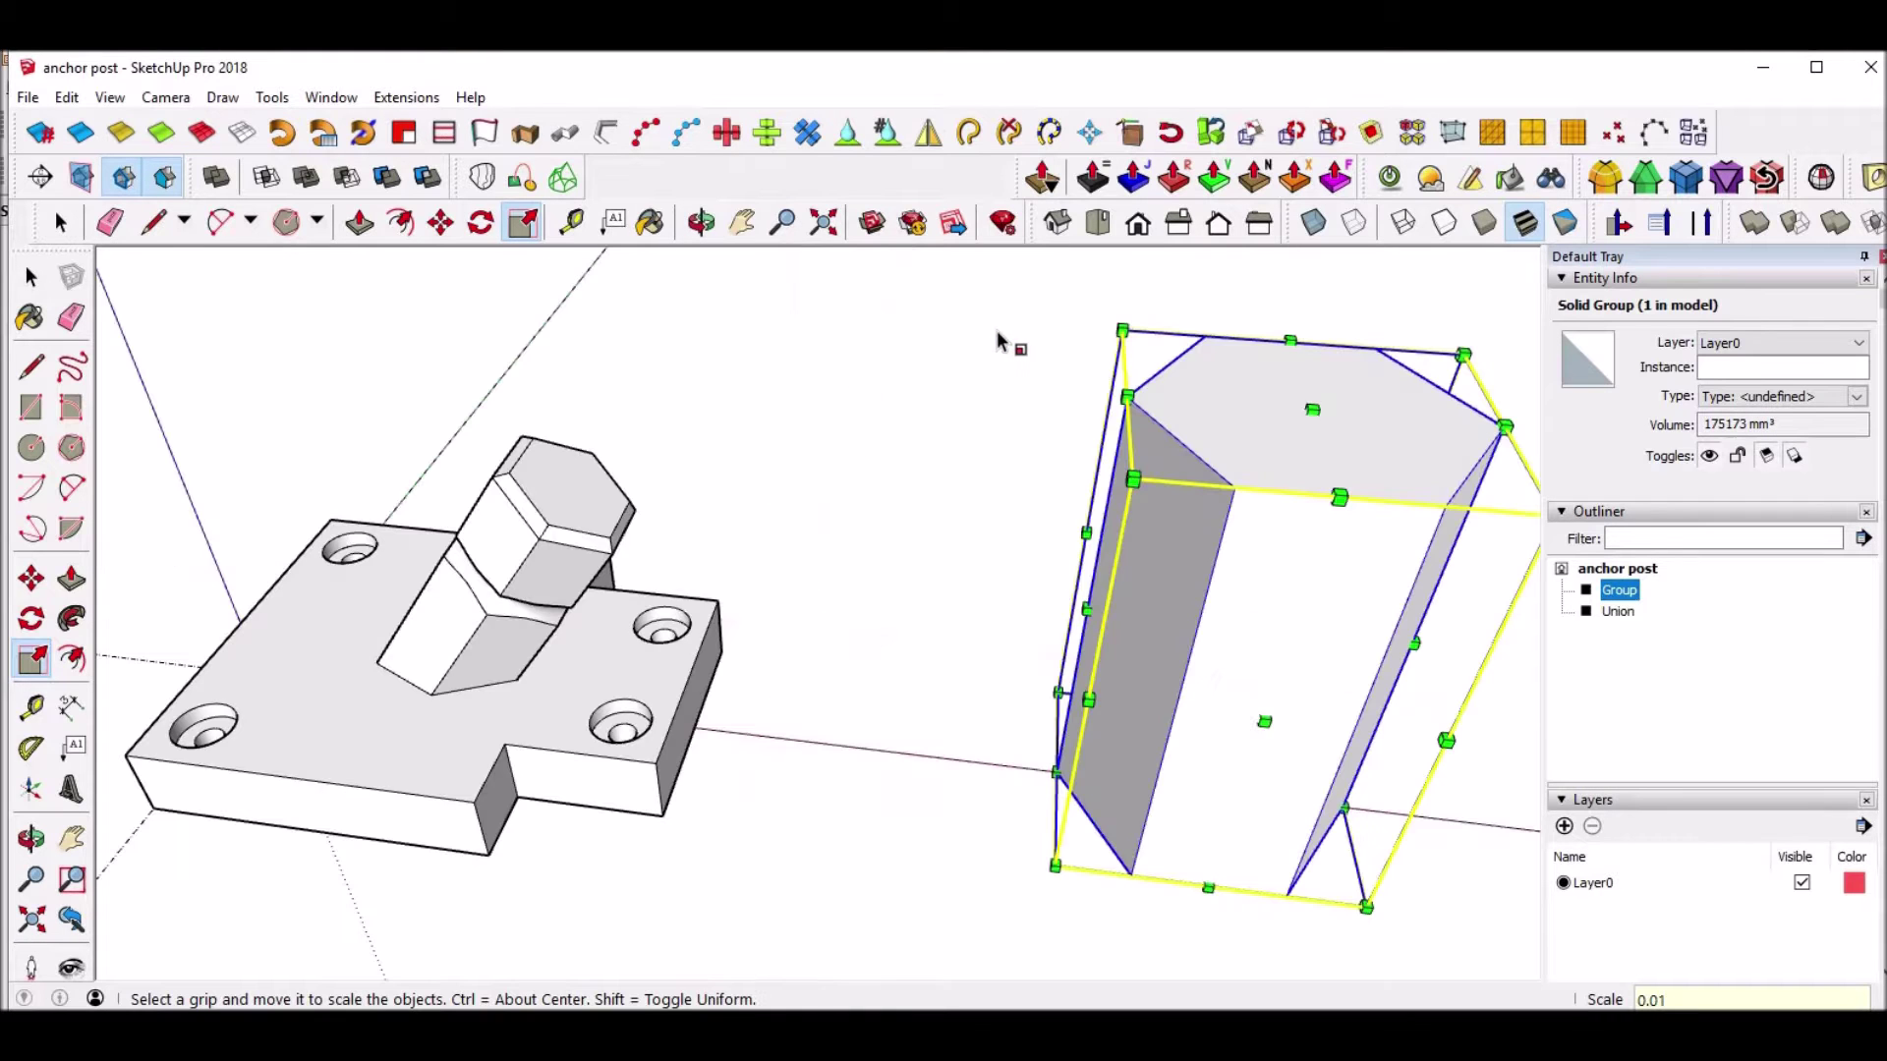
key("space")
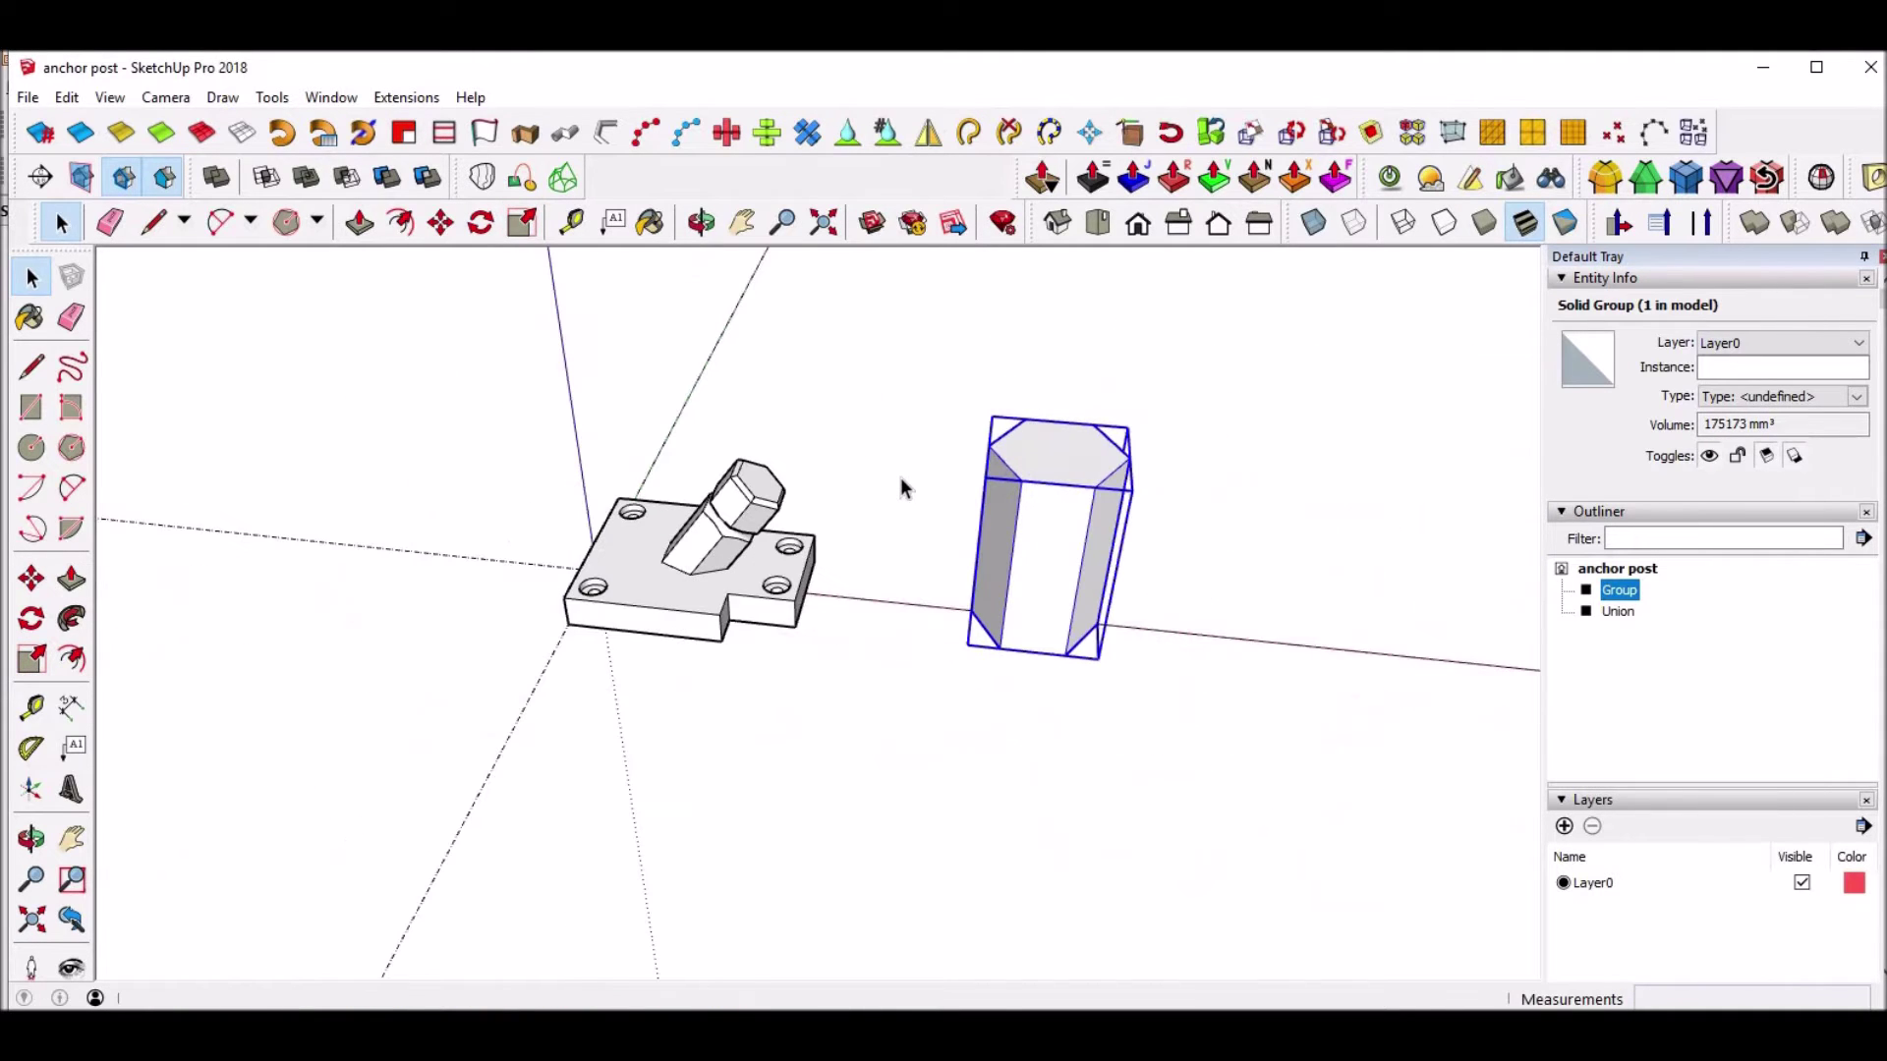
scroll(921, 588, "down", 2)
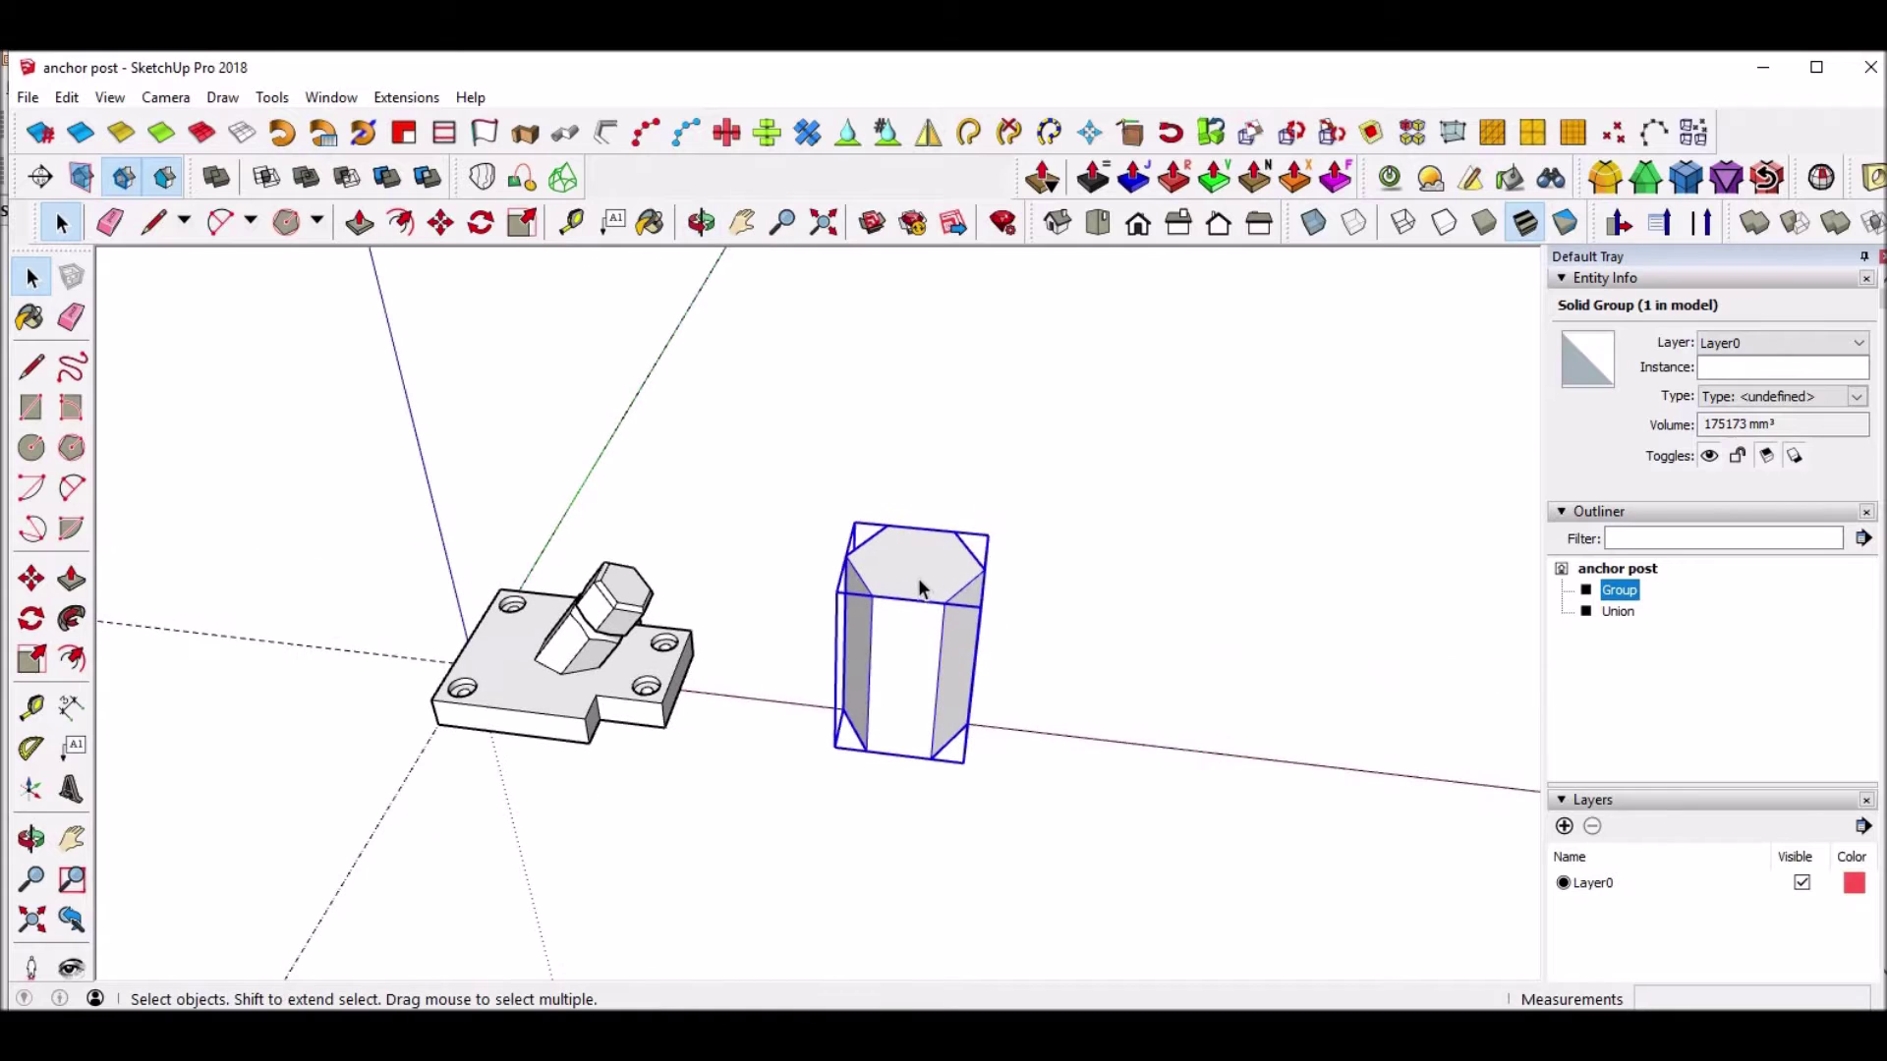
Move the hexagonal prism group about 2489 mm away from the anchor post.
key("m")
left_click(921, 588)
scroll(1157, 316, "down", 3)
scroll(1156, 320, "down", 2)
middle_click_drag(893, 591, 491, 973, "shift")
left_click(1357, 314)
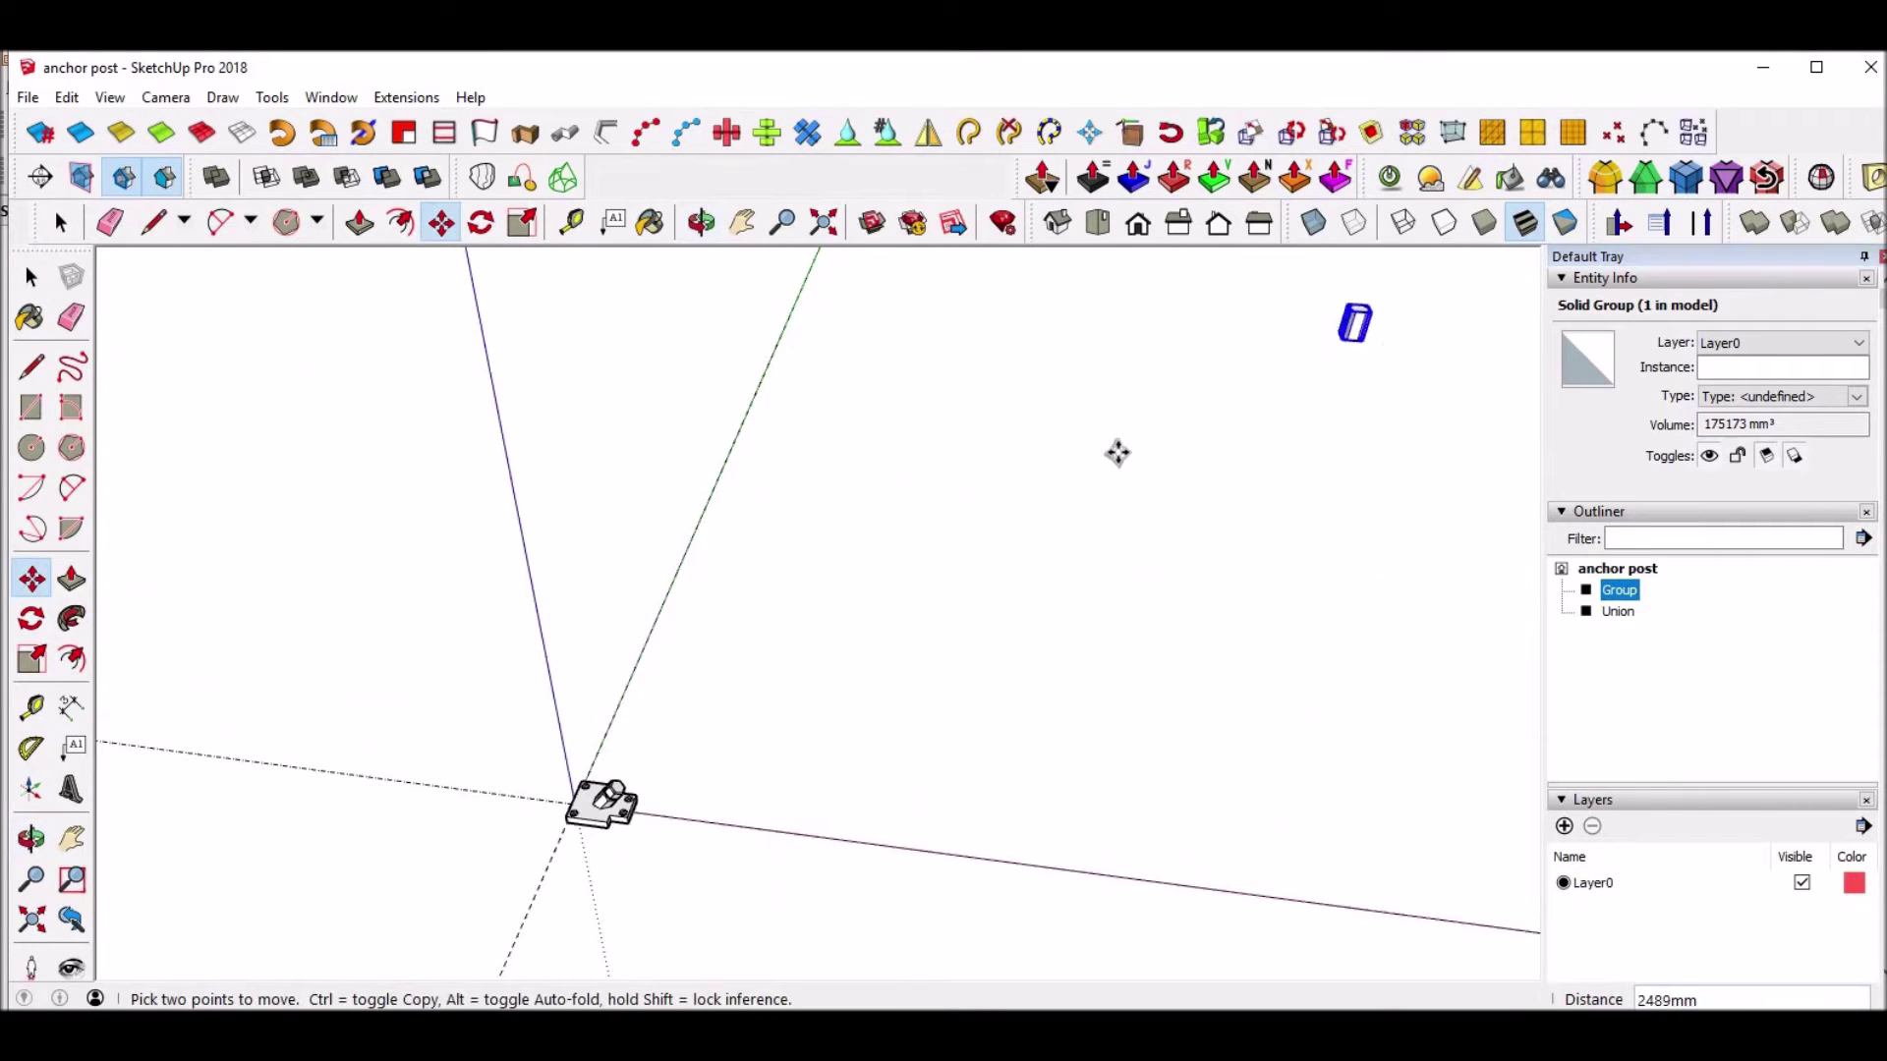
Examine the relocated hexagonal prism up close and its position relative to the anchor post.
middle_click_drag(1066, 488, 728, 615)
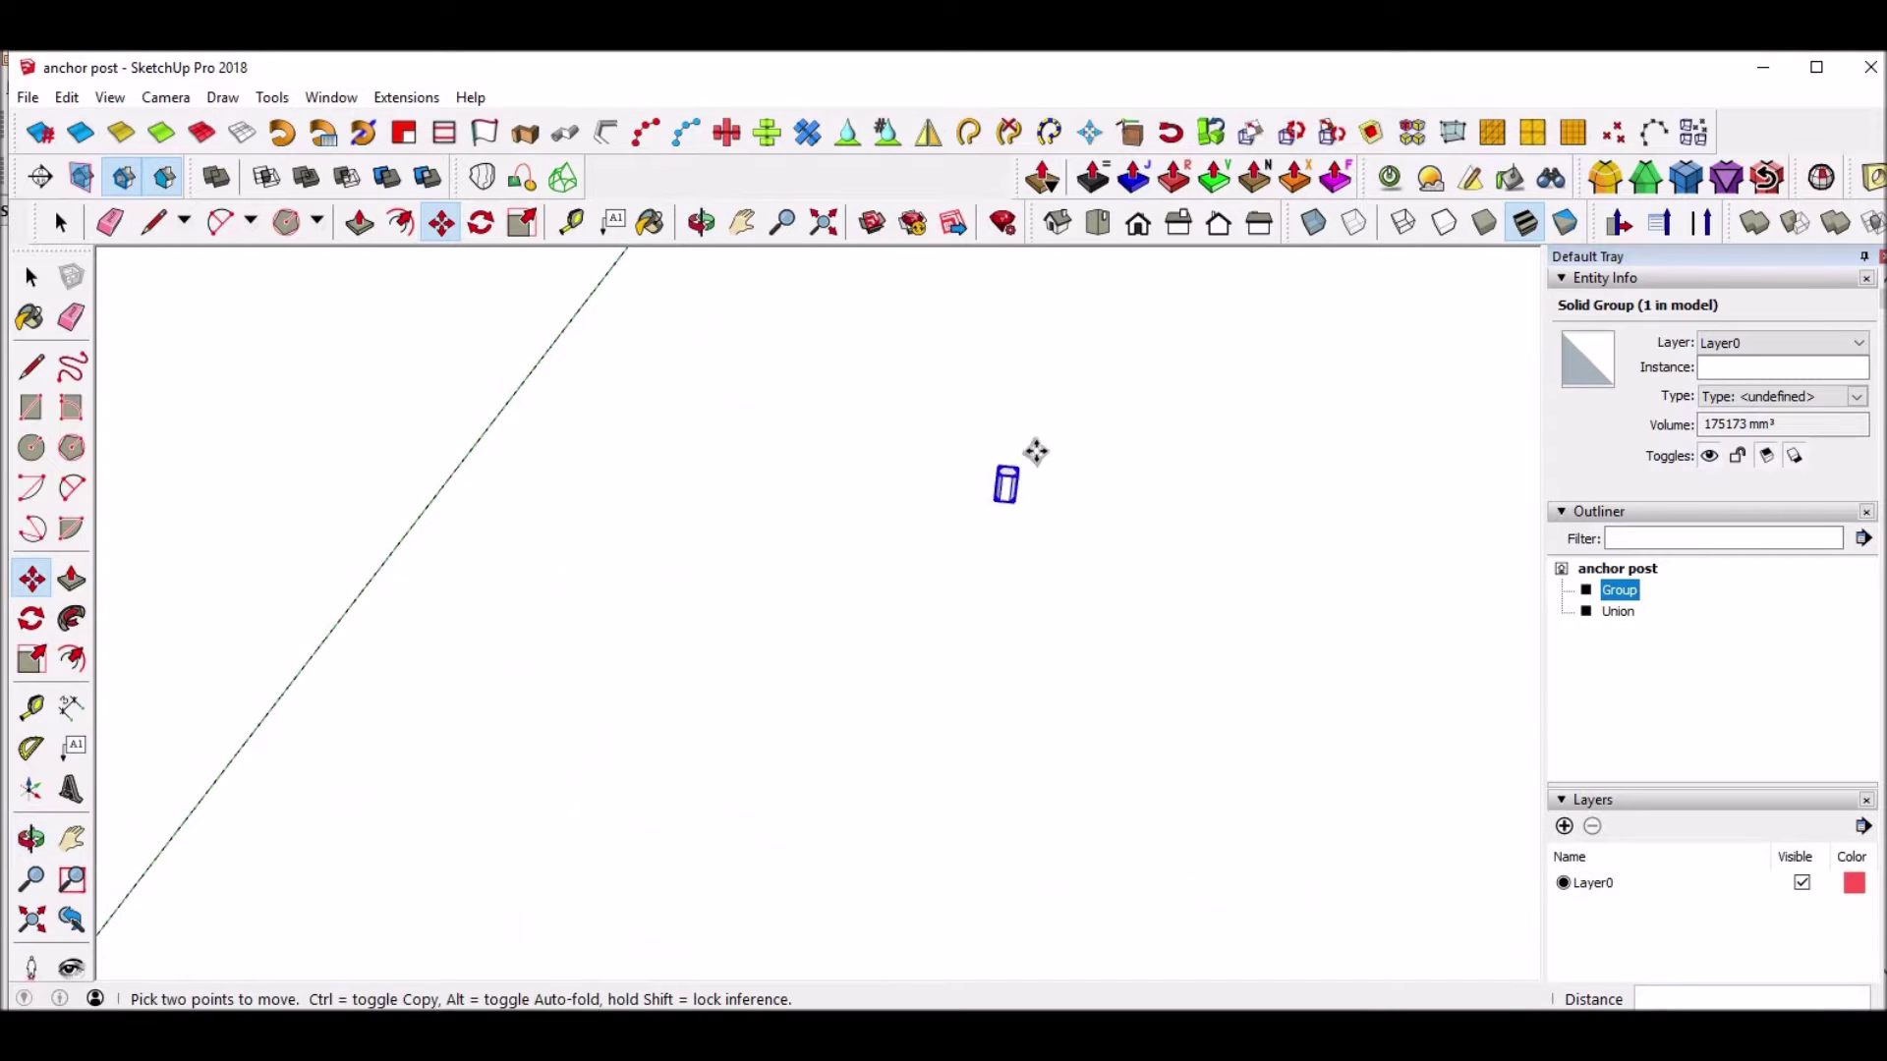
scroll(1036, 451, "up", 2)
scroll(982, 502, "up", 2)
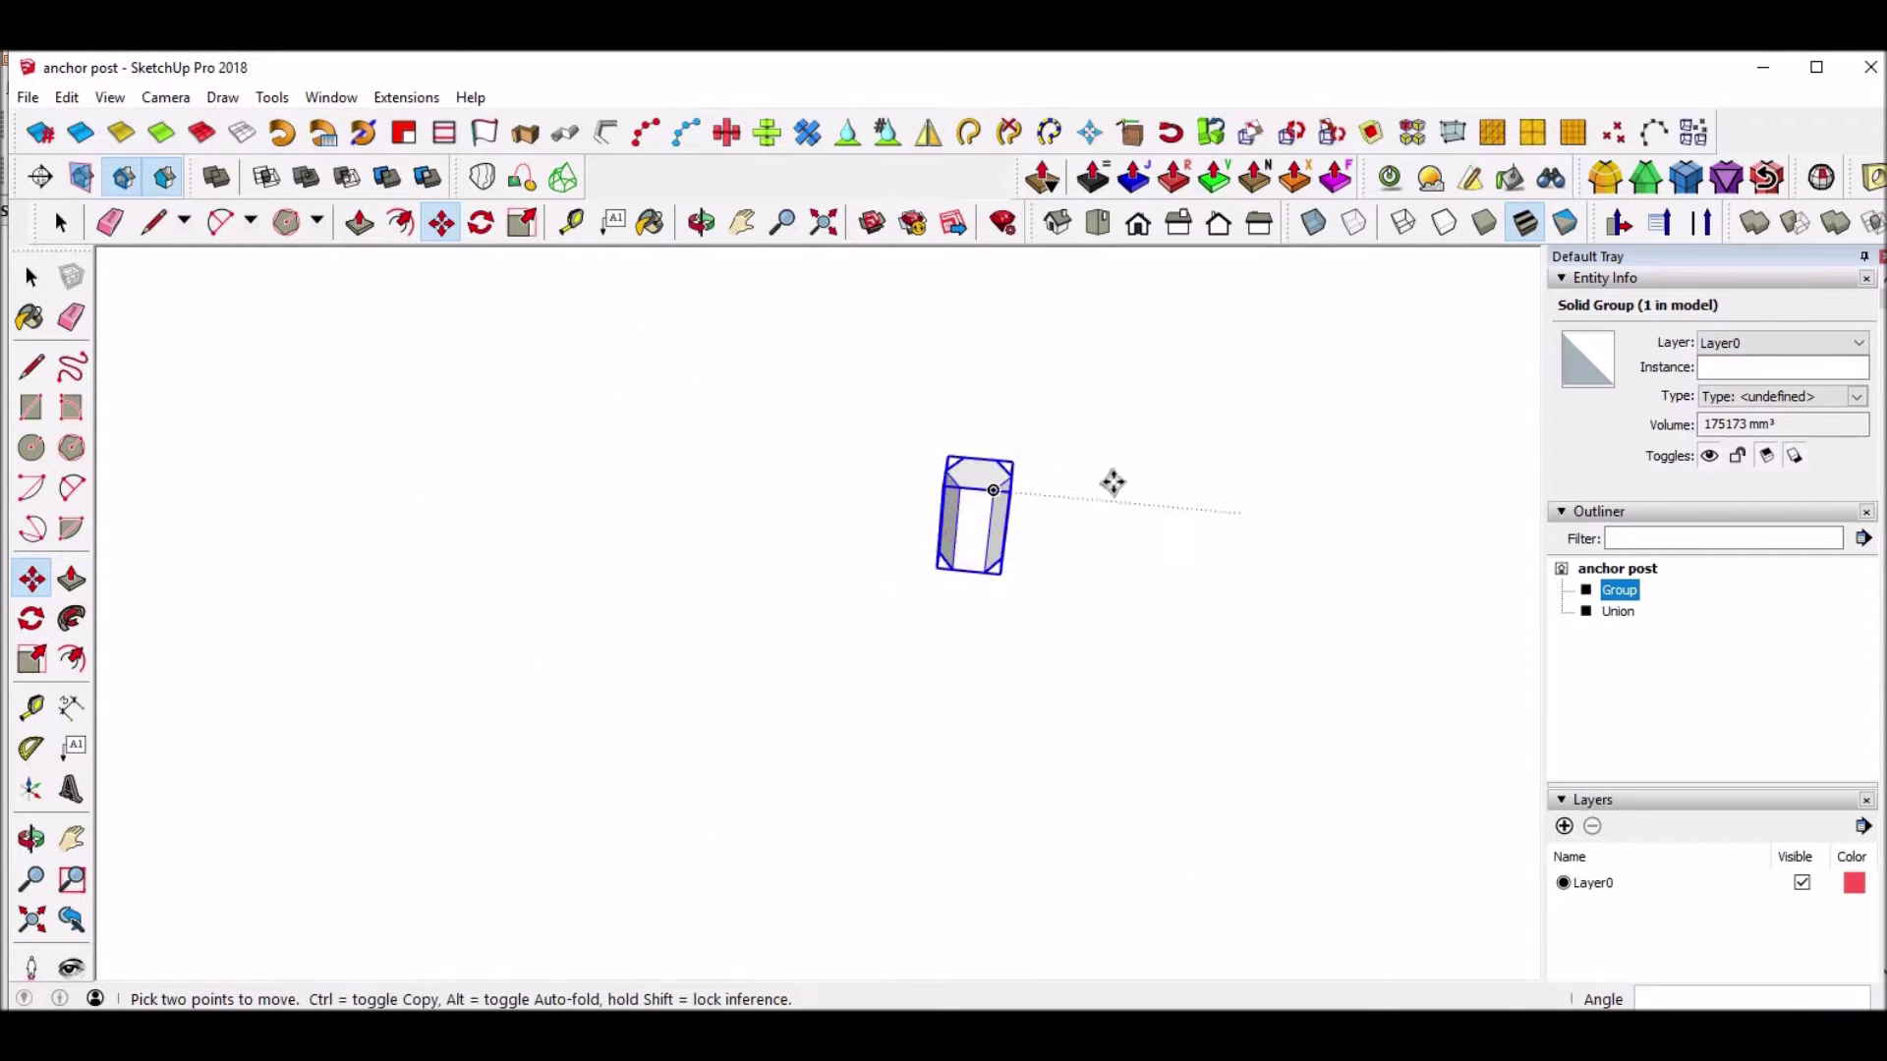
scroll(1086, 488, "down", 2)
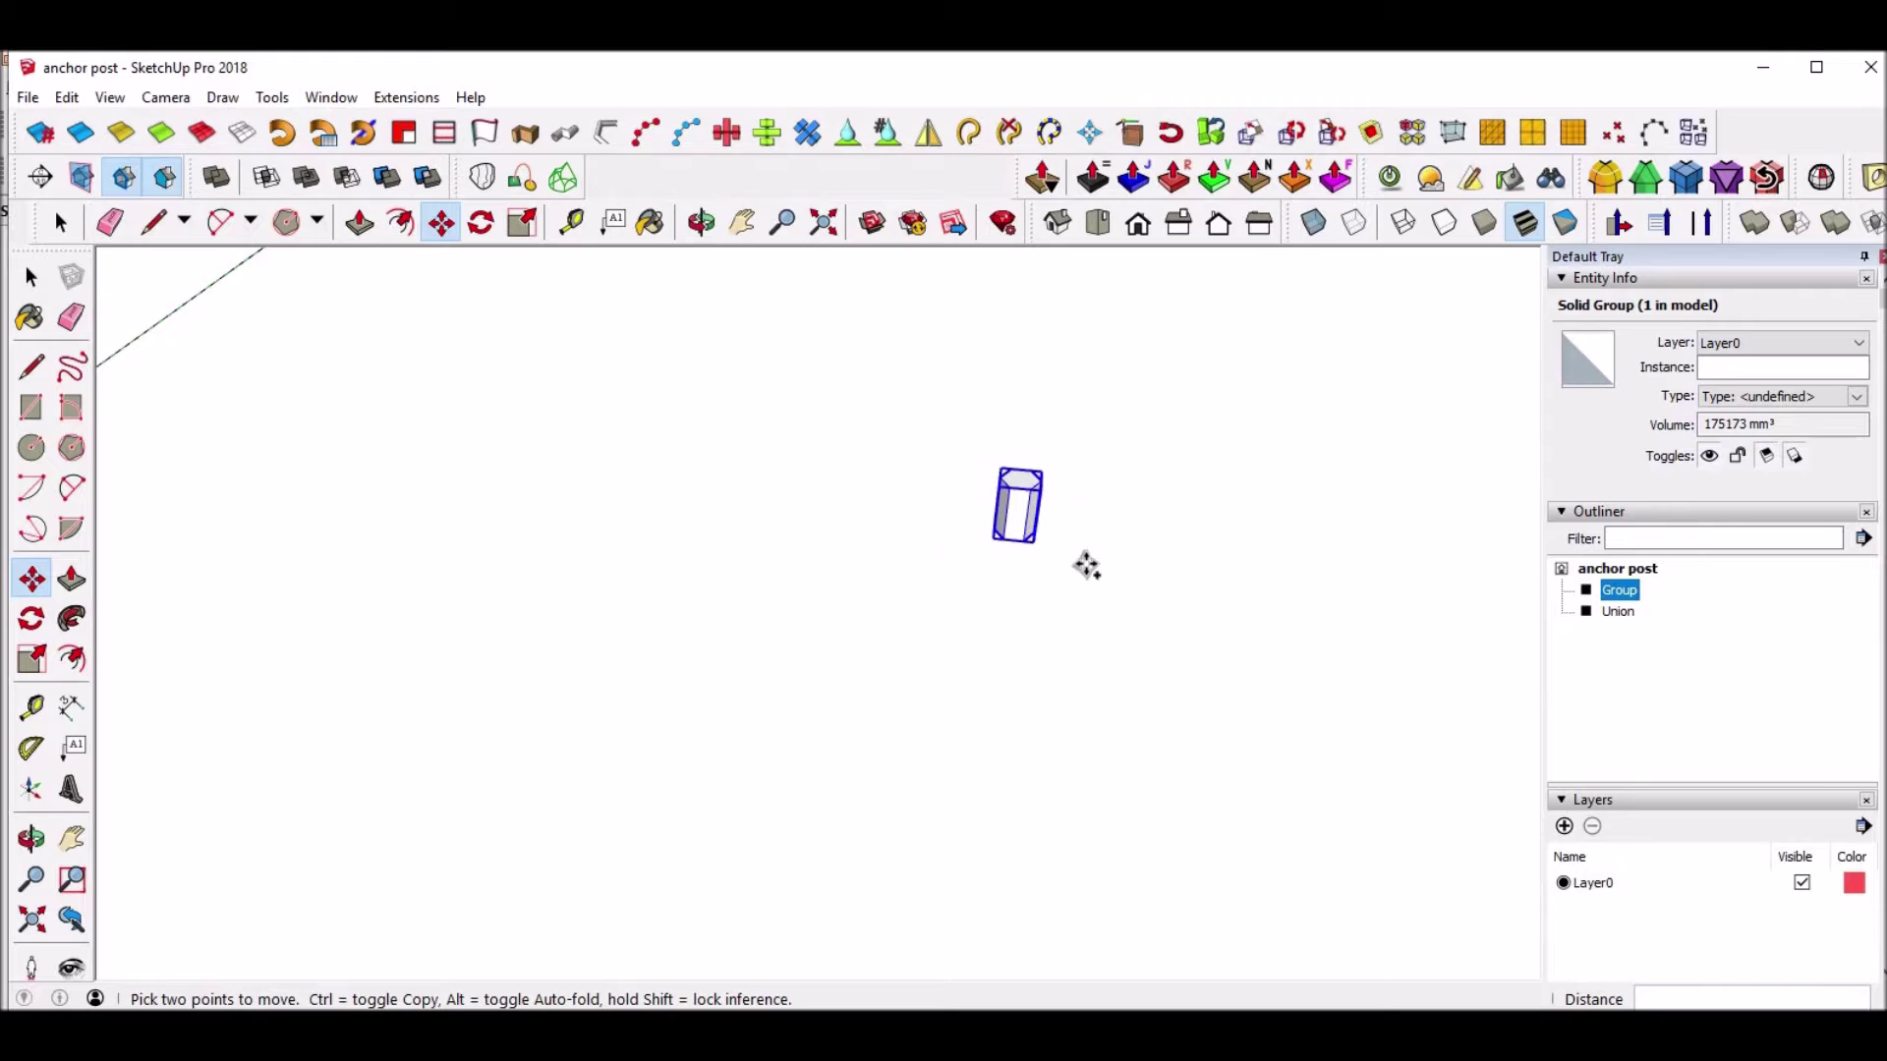
key("shift+z")
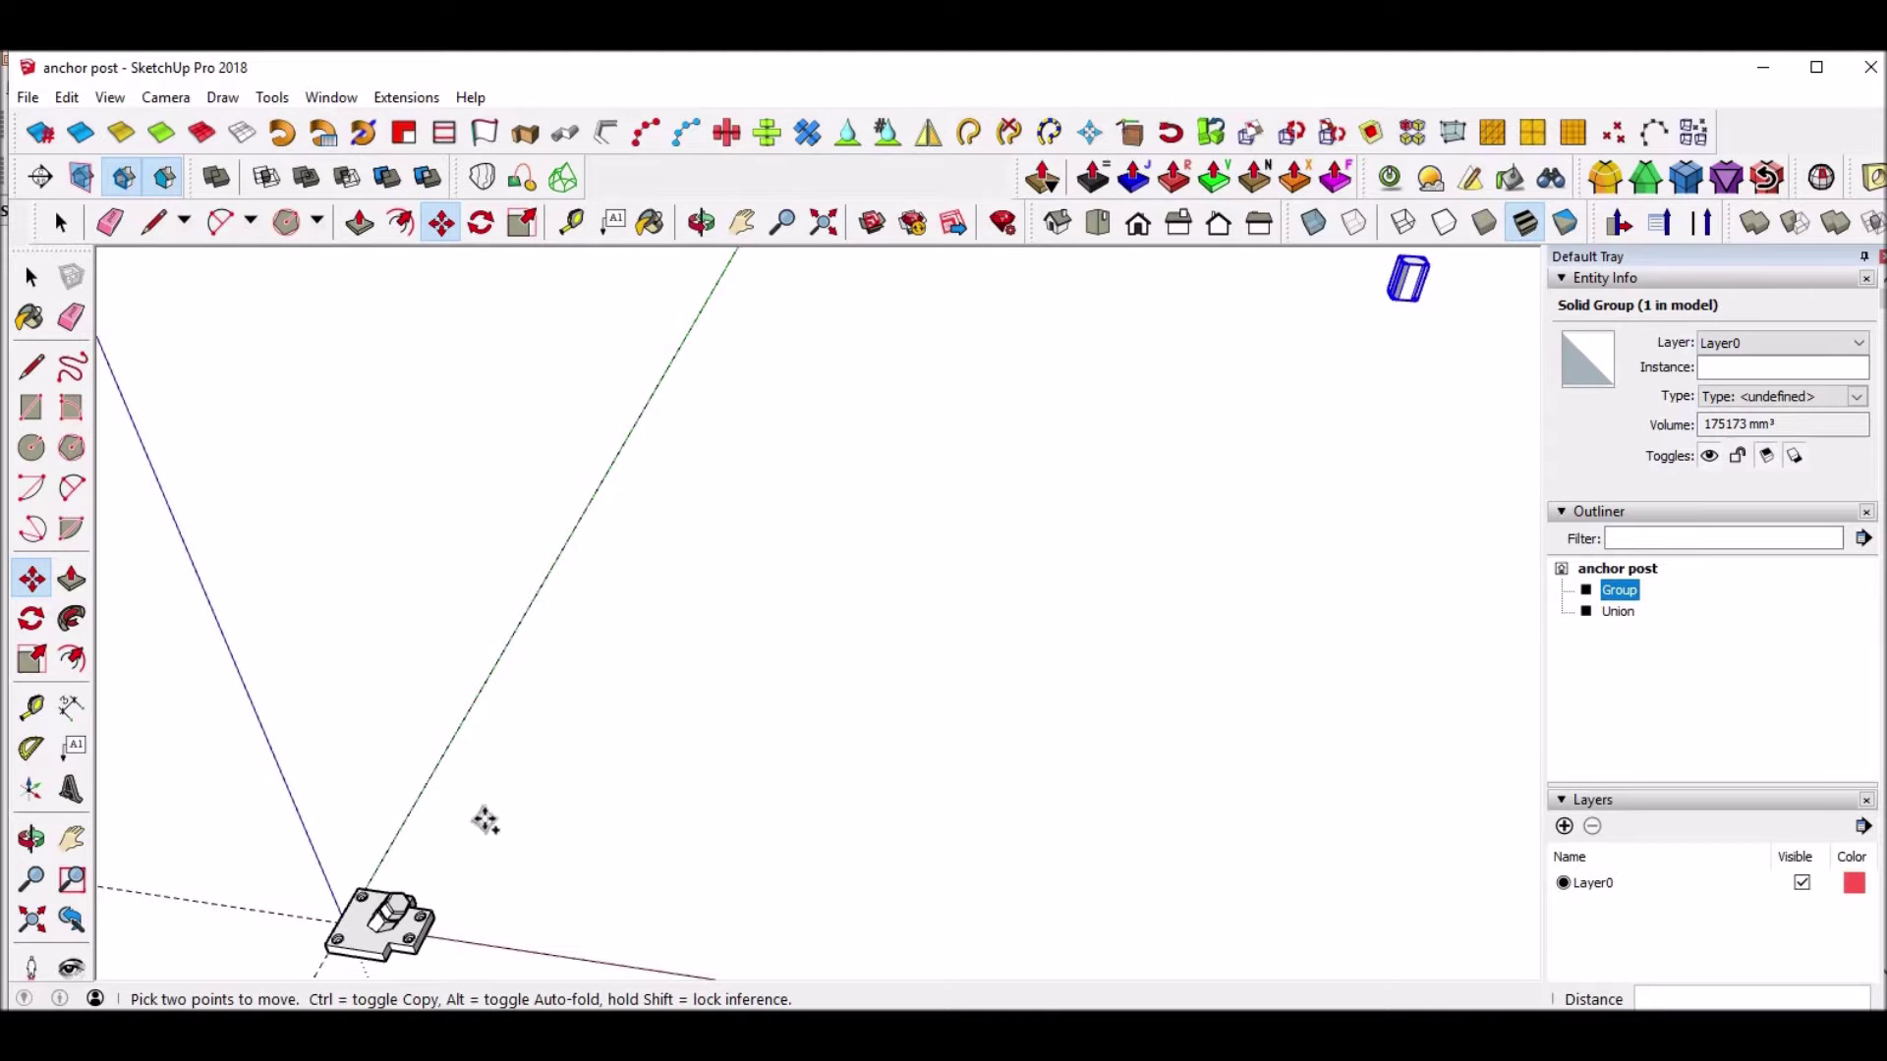
middle_click_drag(897, 556, 983, 457)
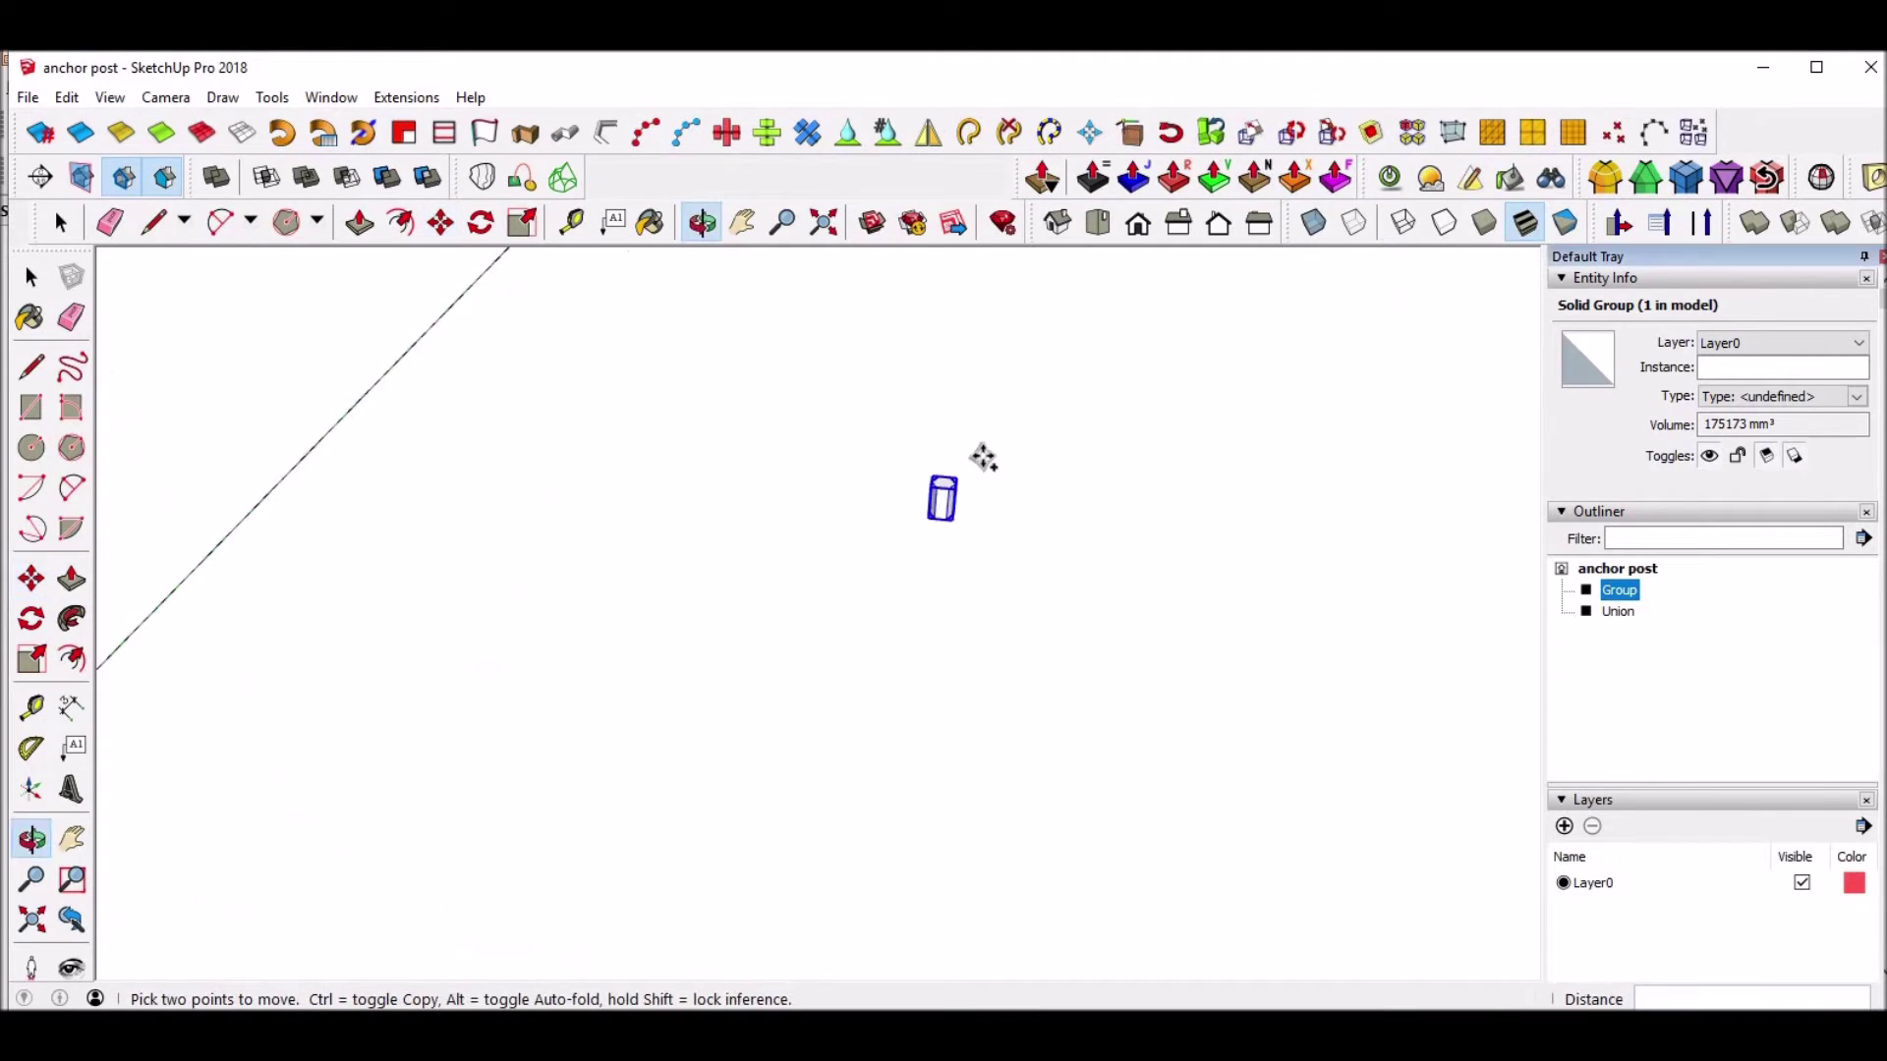
scroll(941, 496, "up", 8)
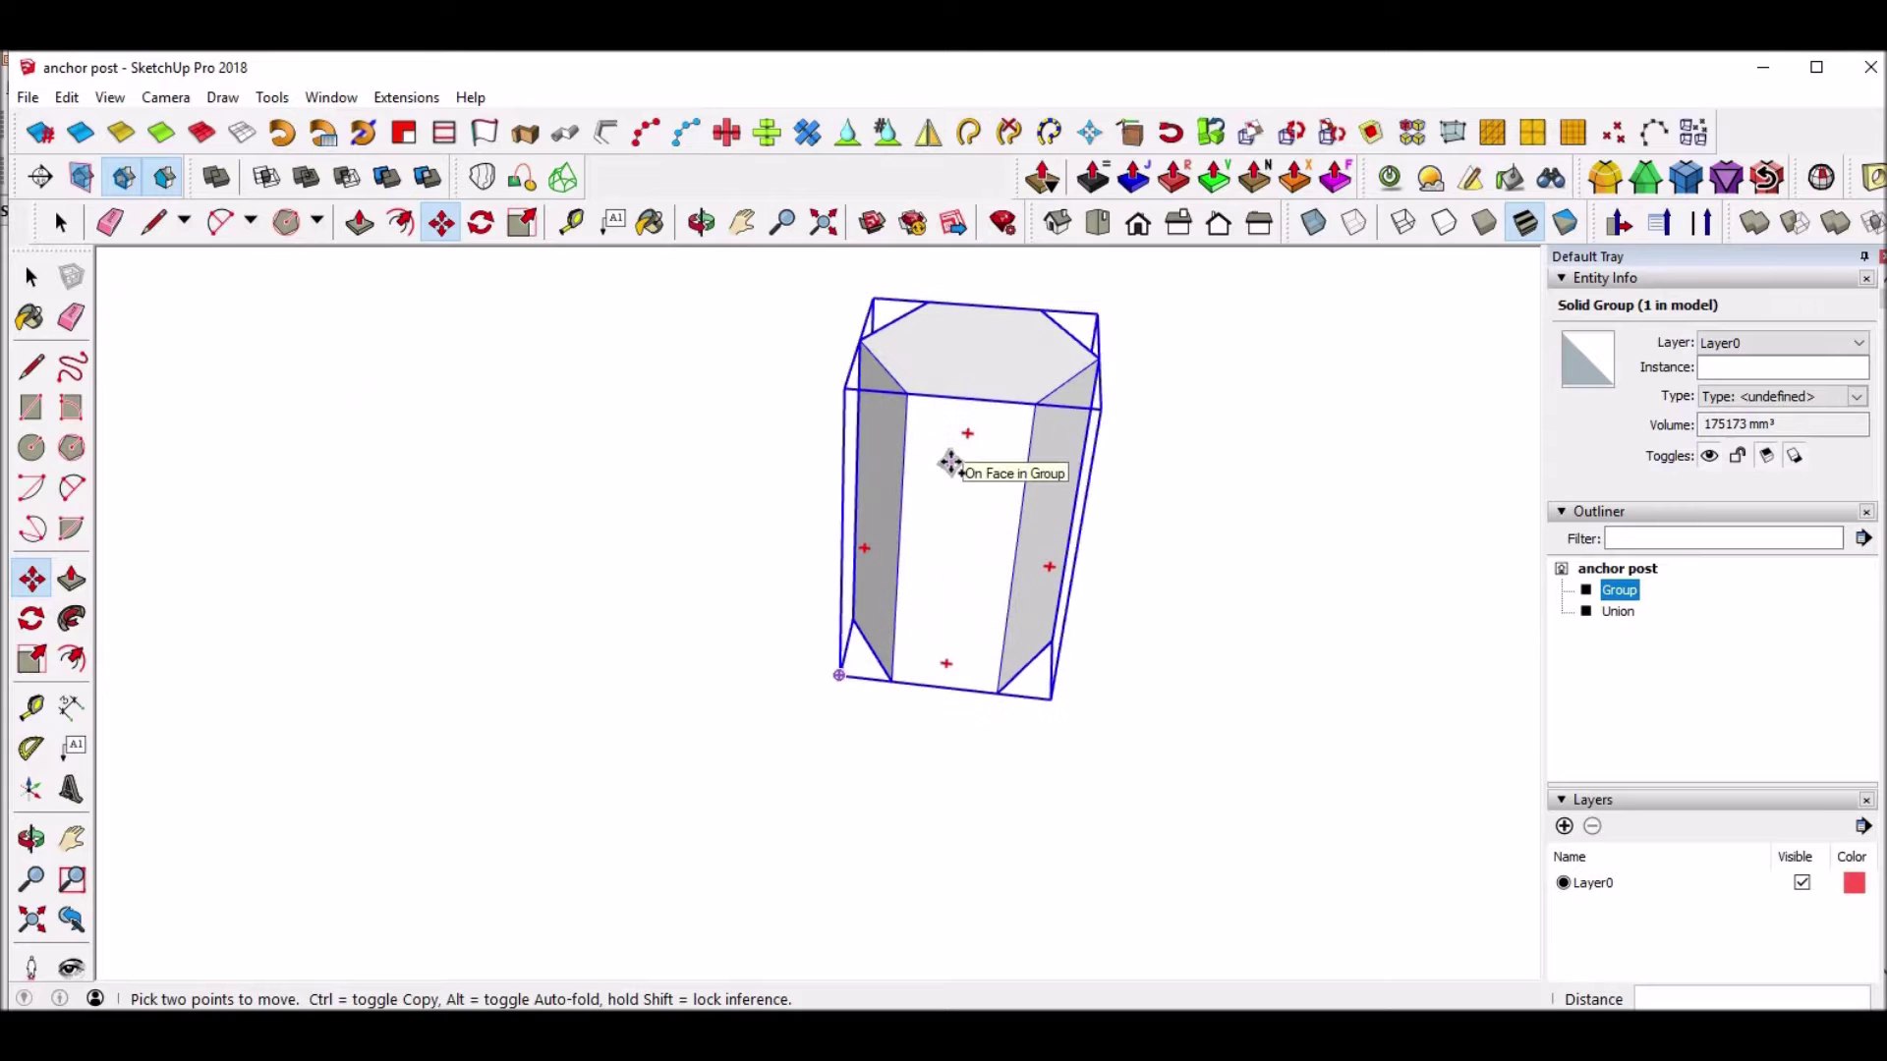
scroll(951, 464, "down", 2)
scroll(951, 464, "down", 1)
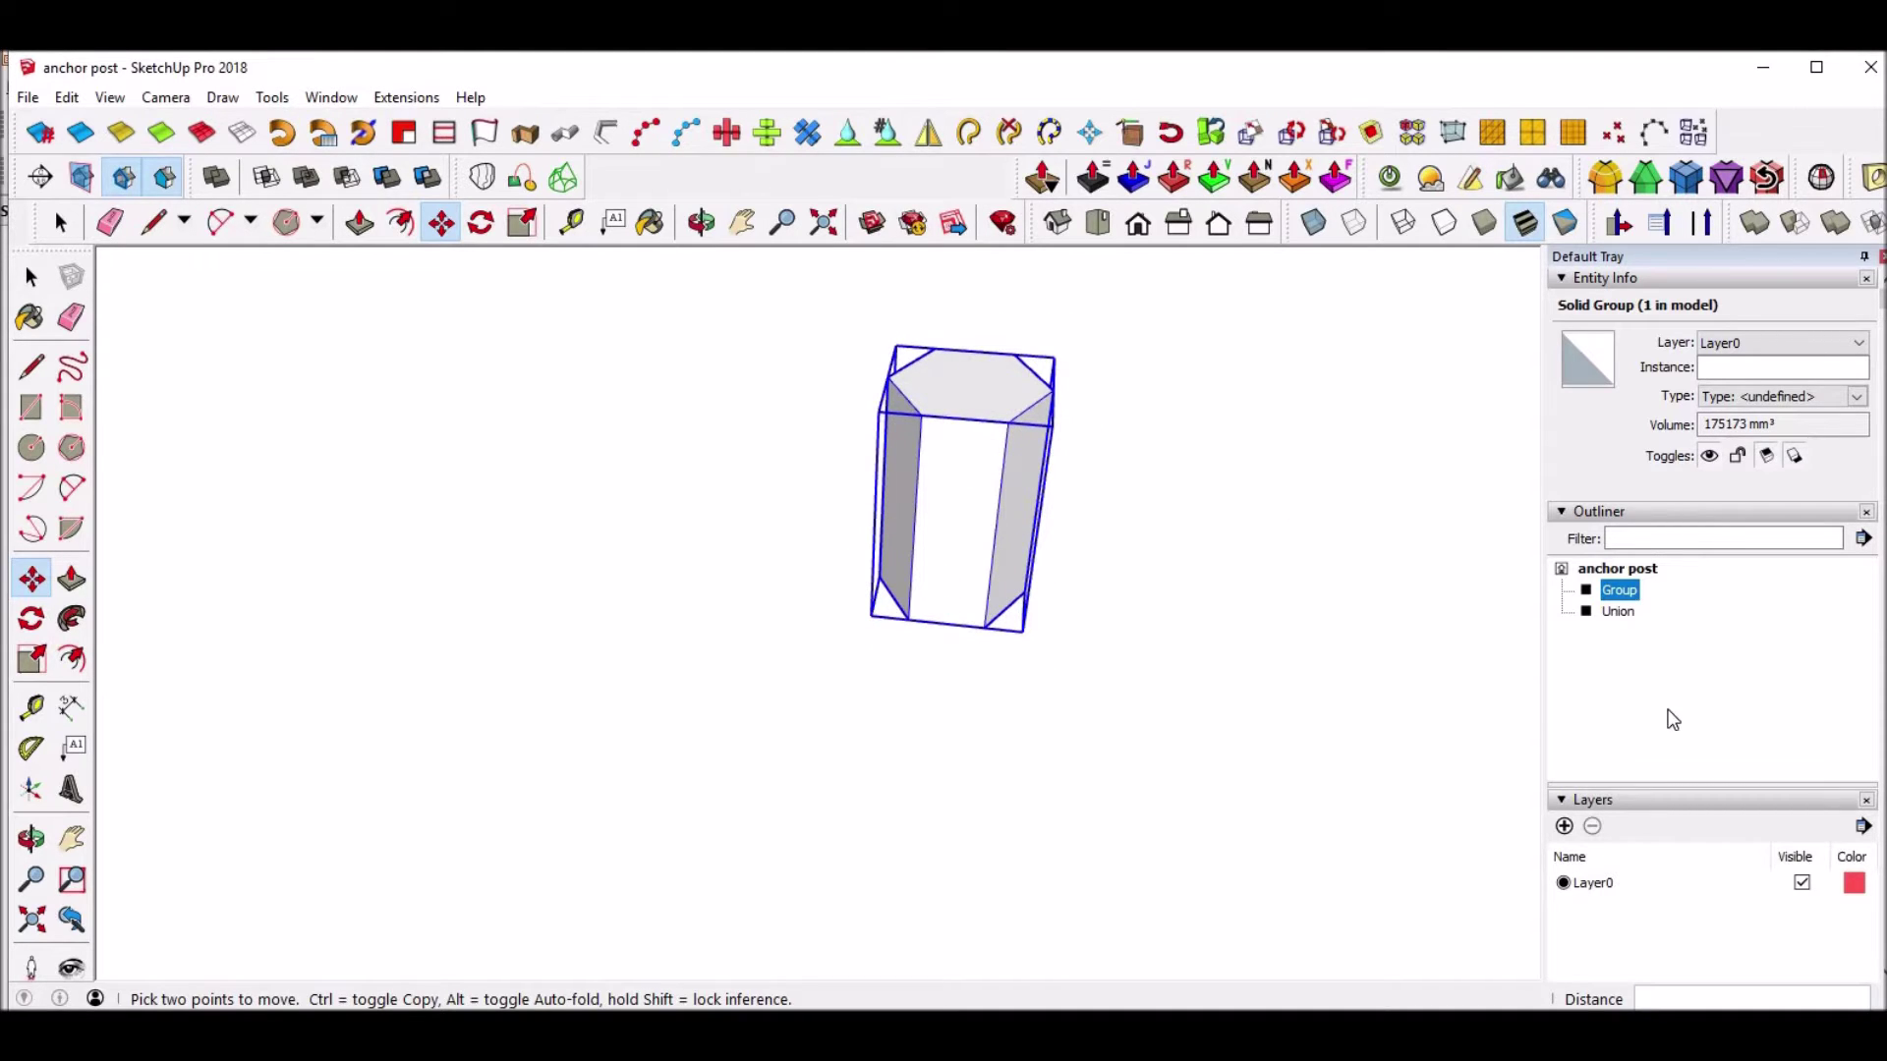
Reselect the distant hexagonal prism group and move it to the absolute coordinates [0,0,0].
left_click(1641, 672)
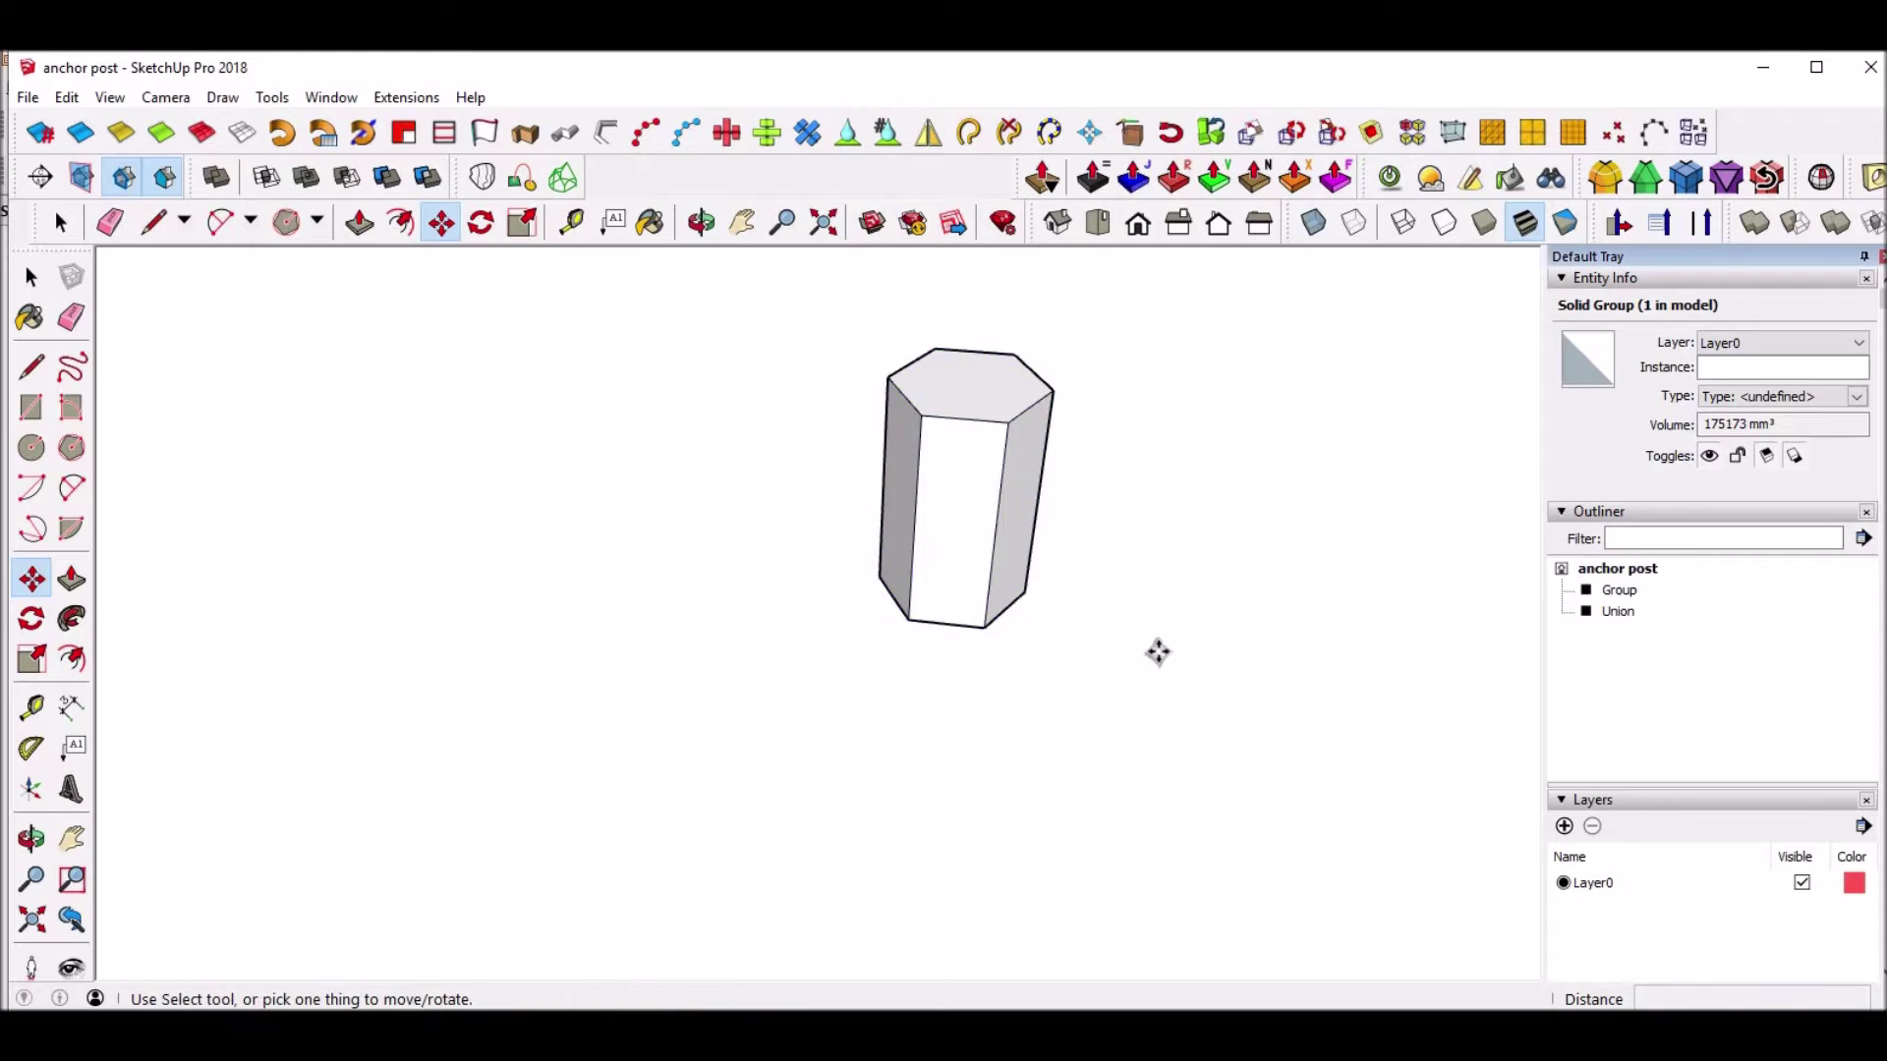
left_click(1621, 590)
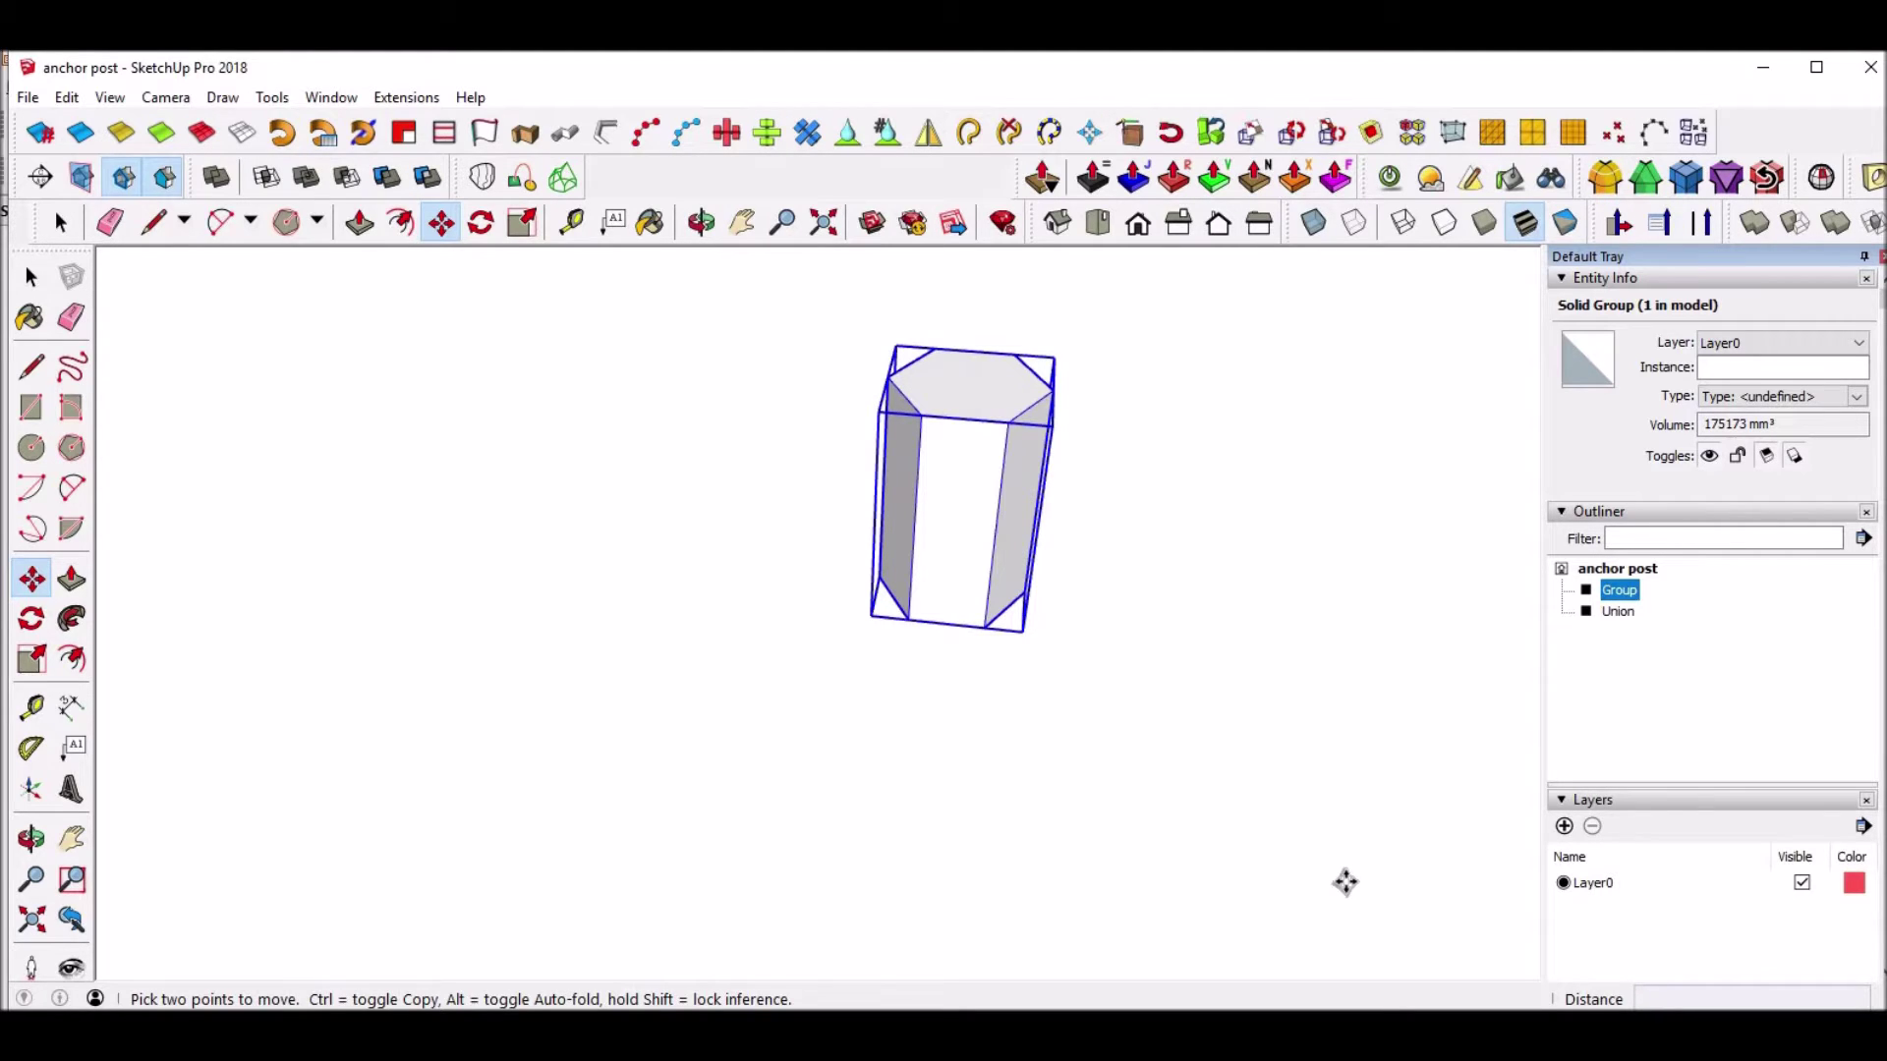
left_click_drag(917, 595, 885, 599)
key("BackSpace")
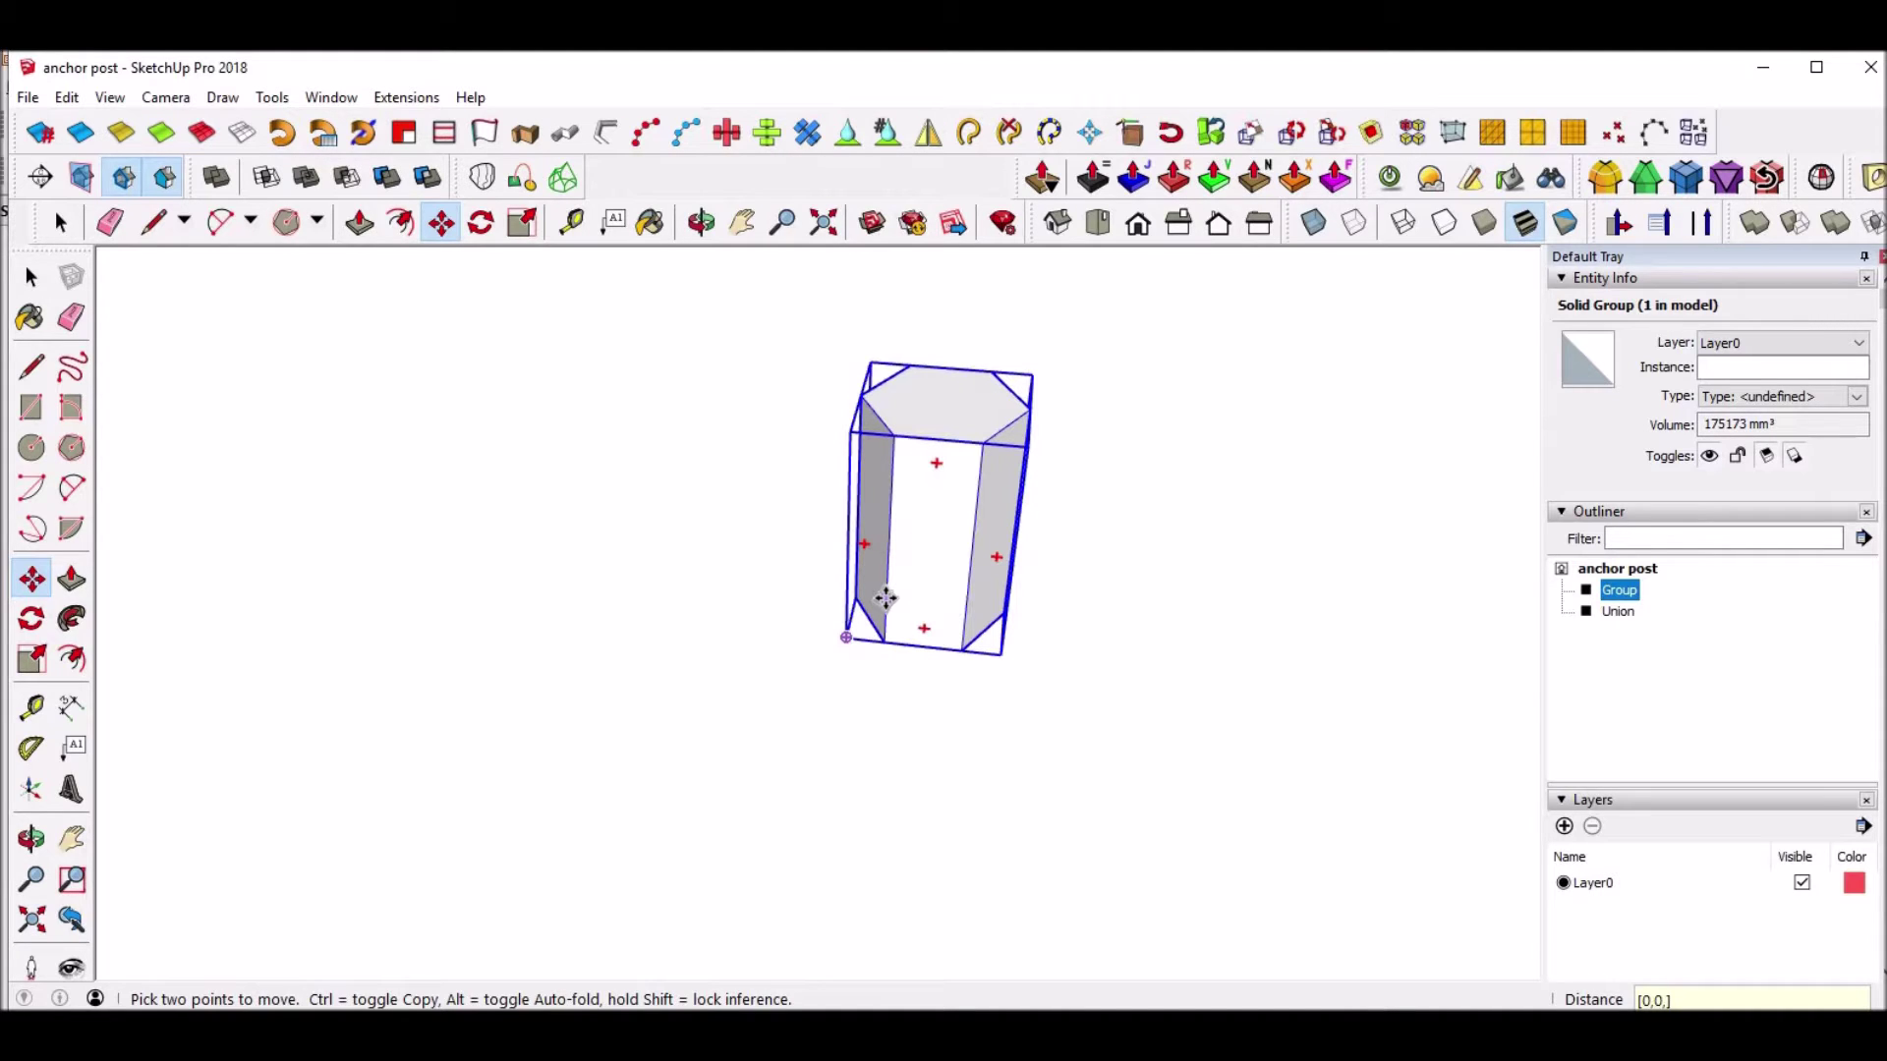
key("Return")
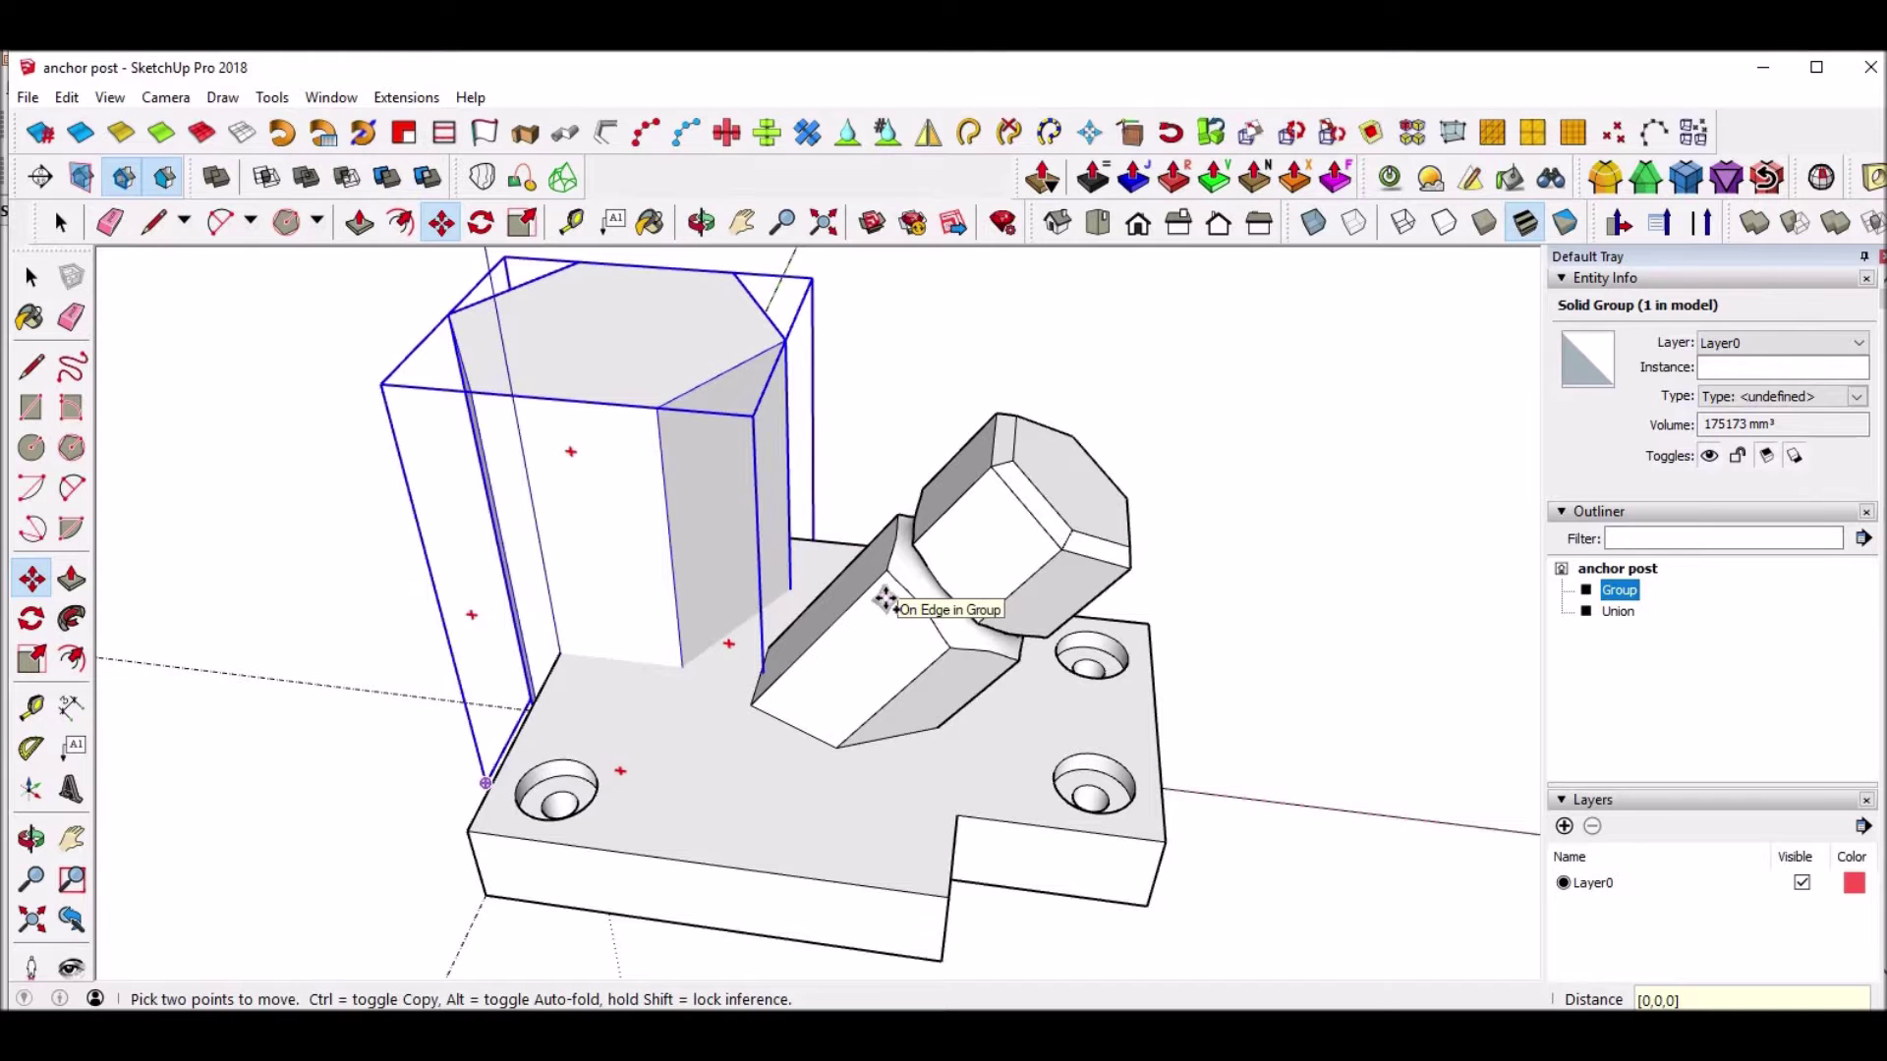
scroll(801, 484, "down", 5)
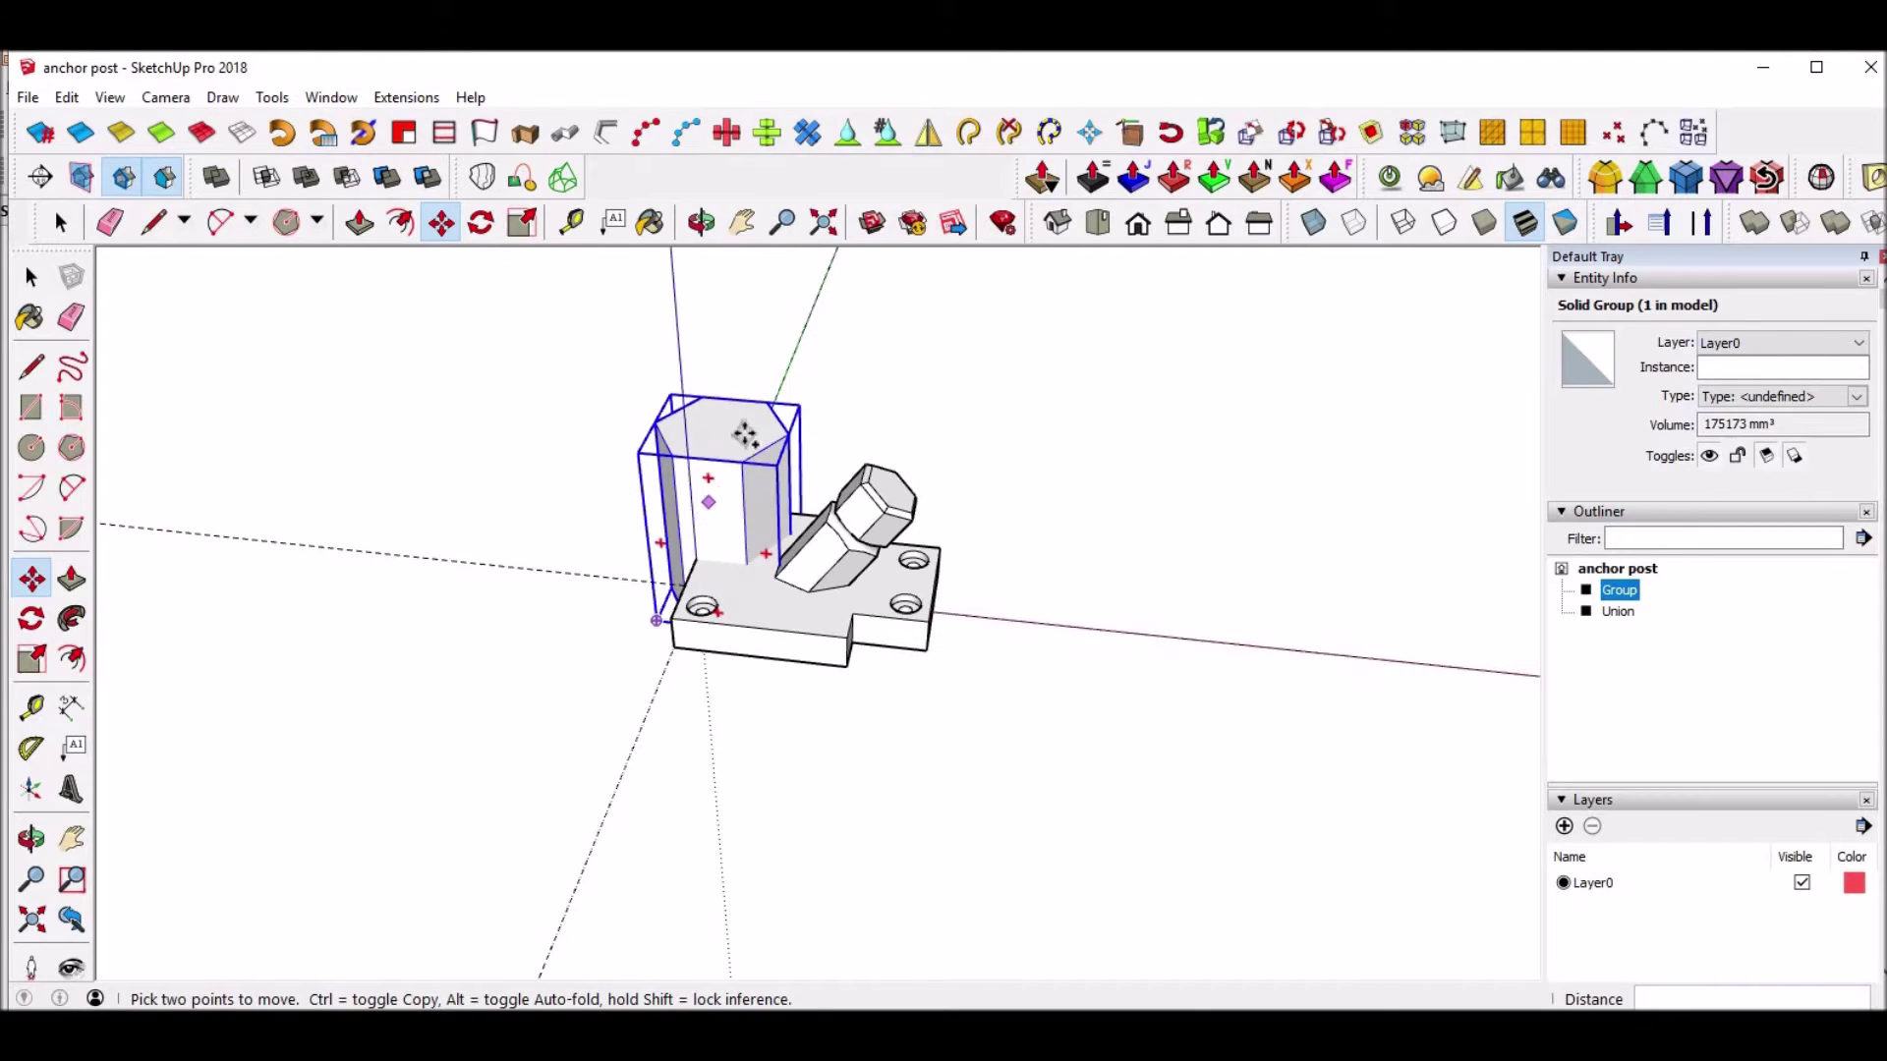
Make a trial copy of the hexagonal prism group about 232 mm to the side of the anchor post and delete the copy.
left_click(712, 440)
key("ctrl")
left_click(1257, 397)
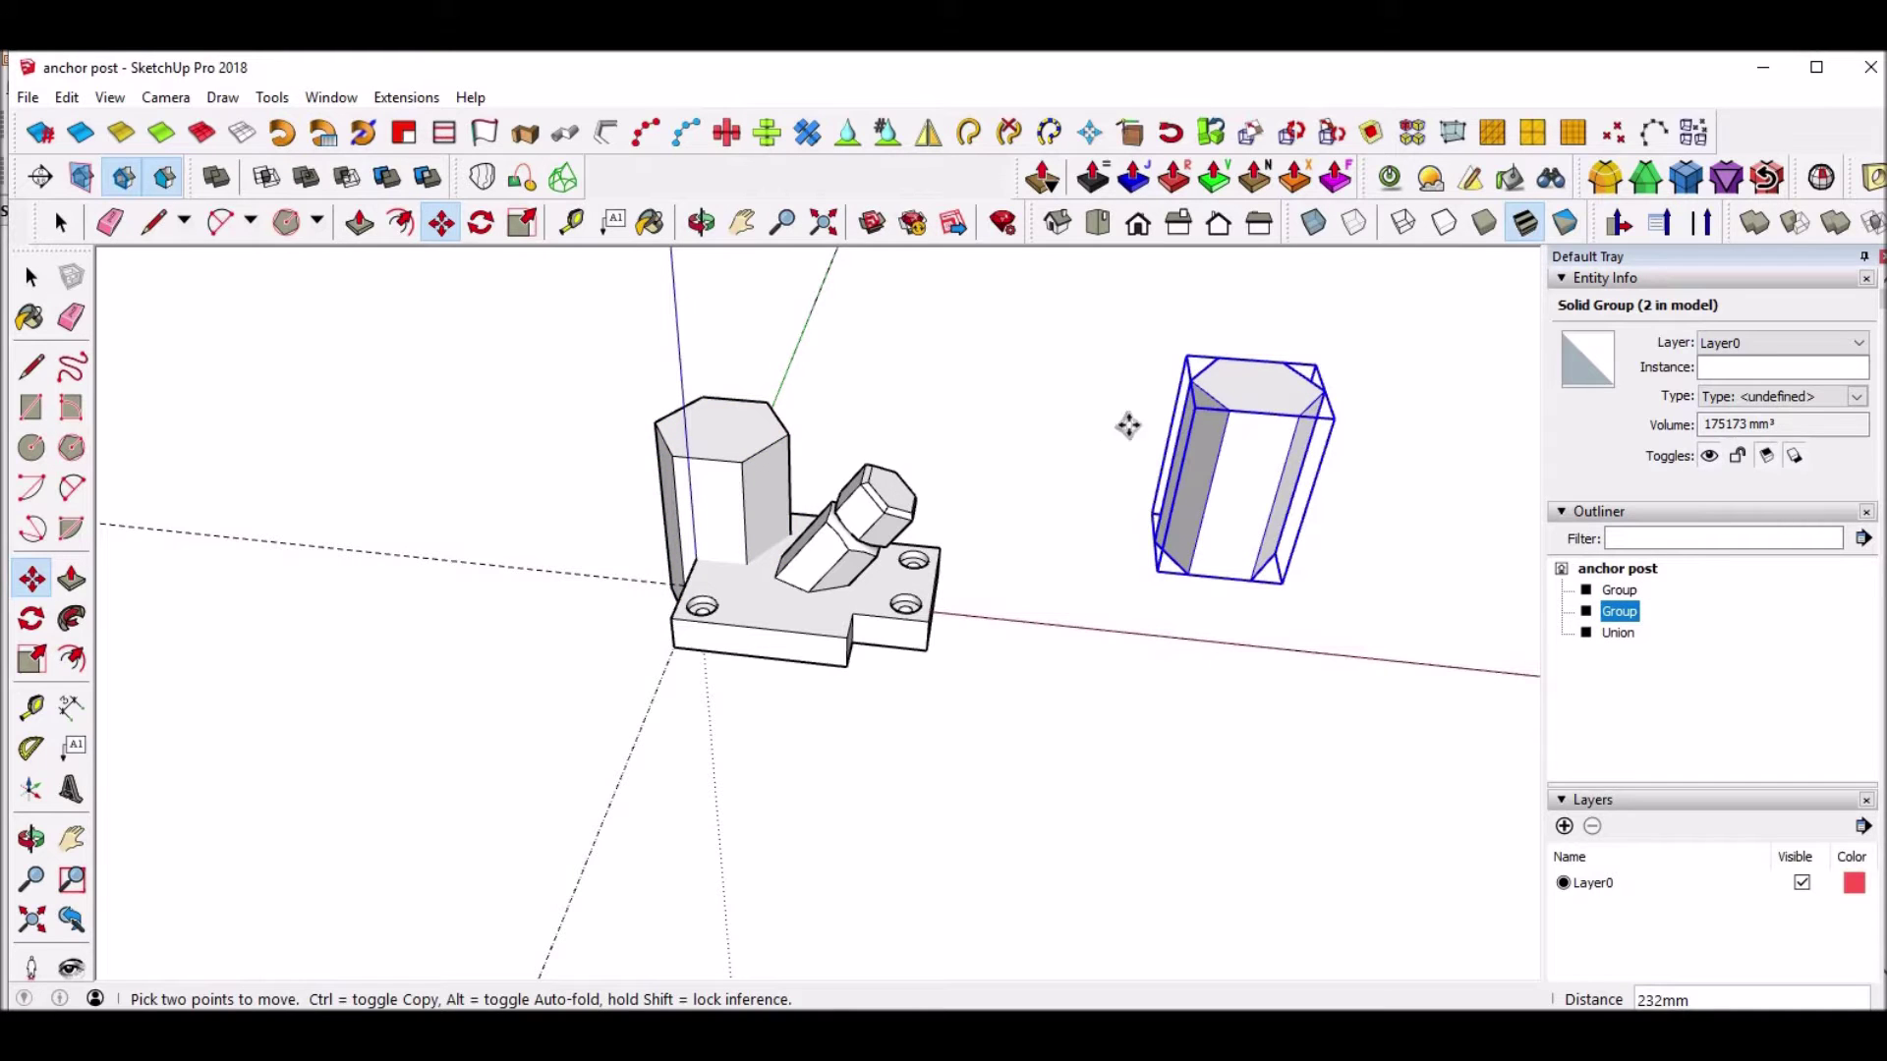
left_click(1250, 387)
left_click(1071, 378)
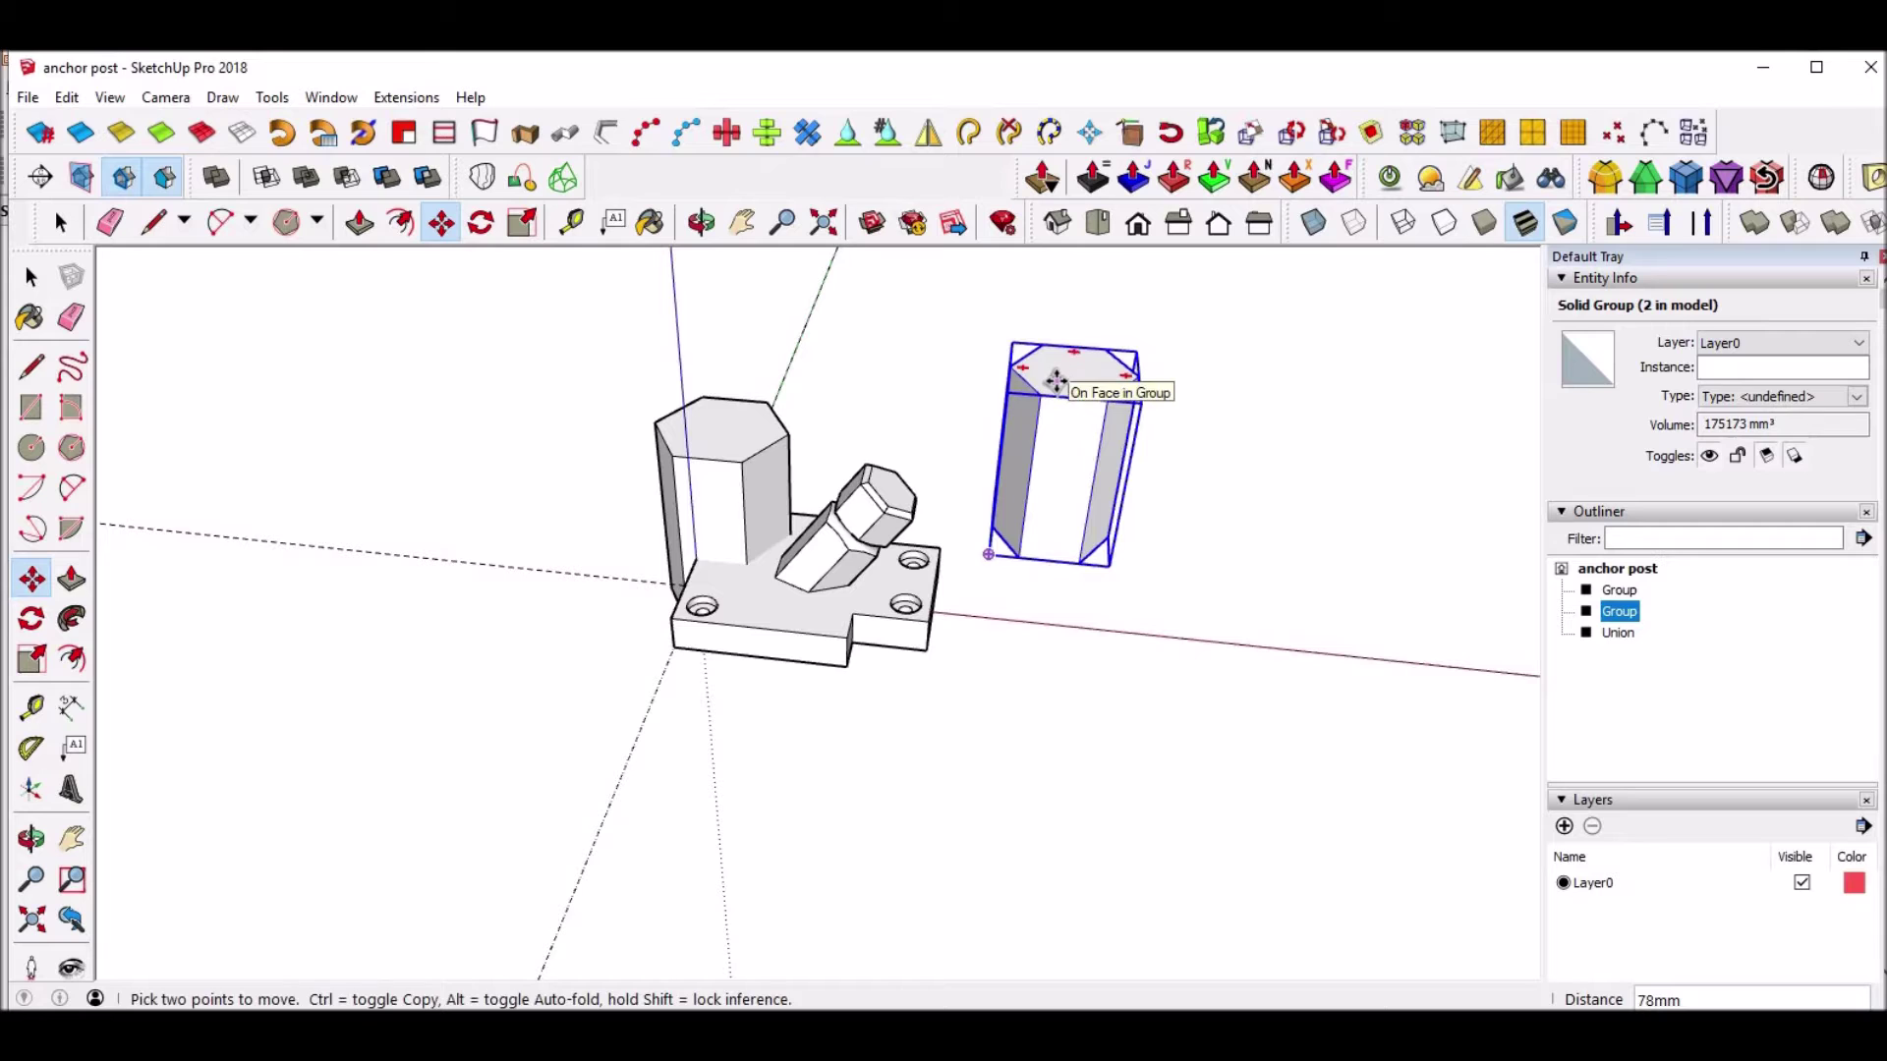
key("Delete")
key("space")
Move the remaining hexagonal prism group about 245 mm away from the anchor post and delete it.
left_click(707, 447)
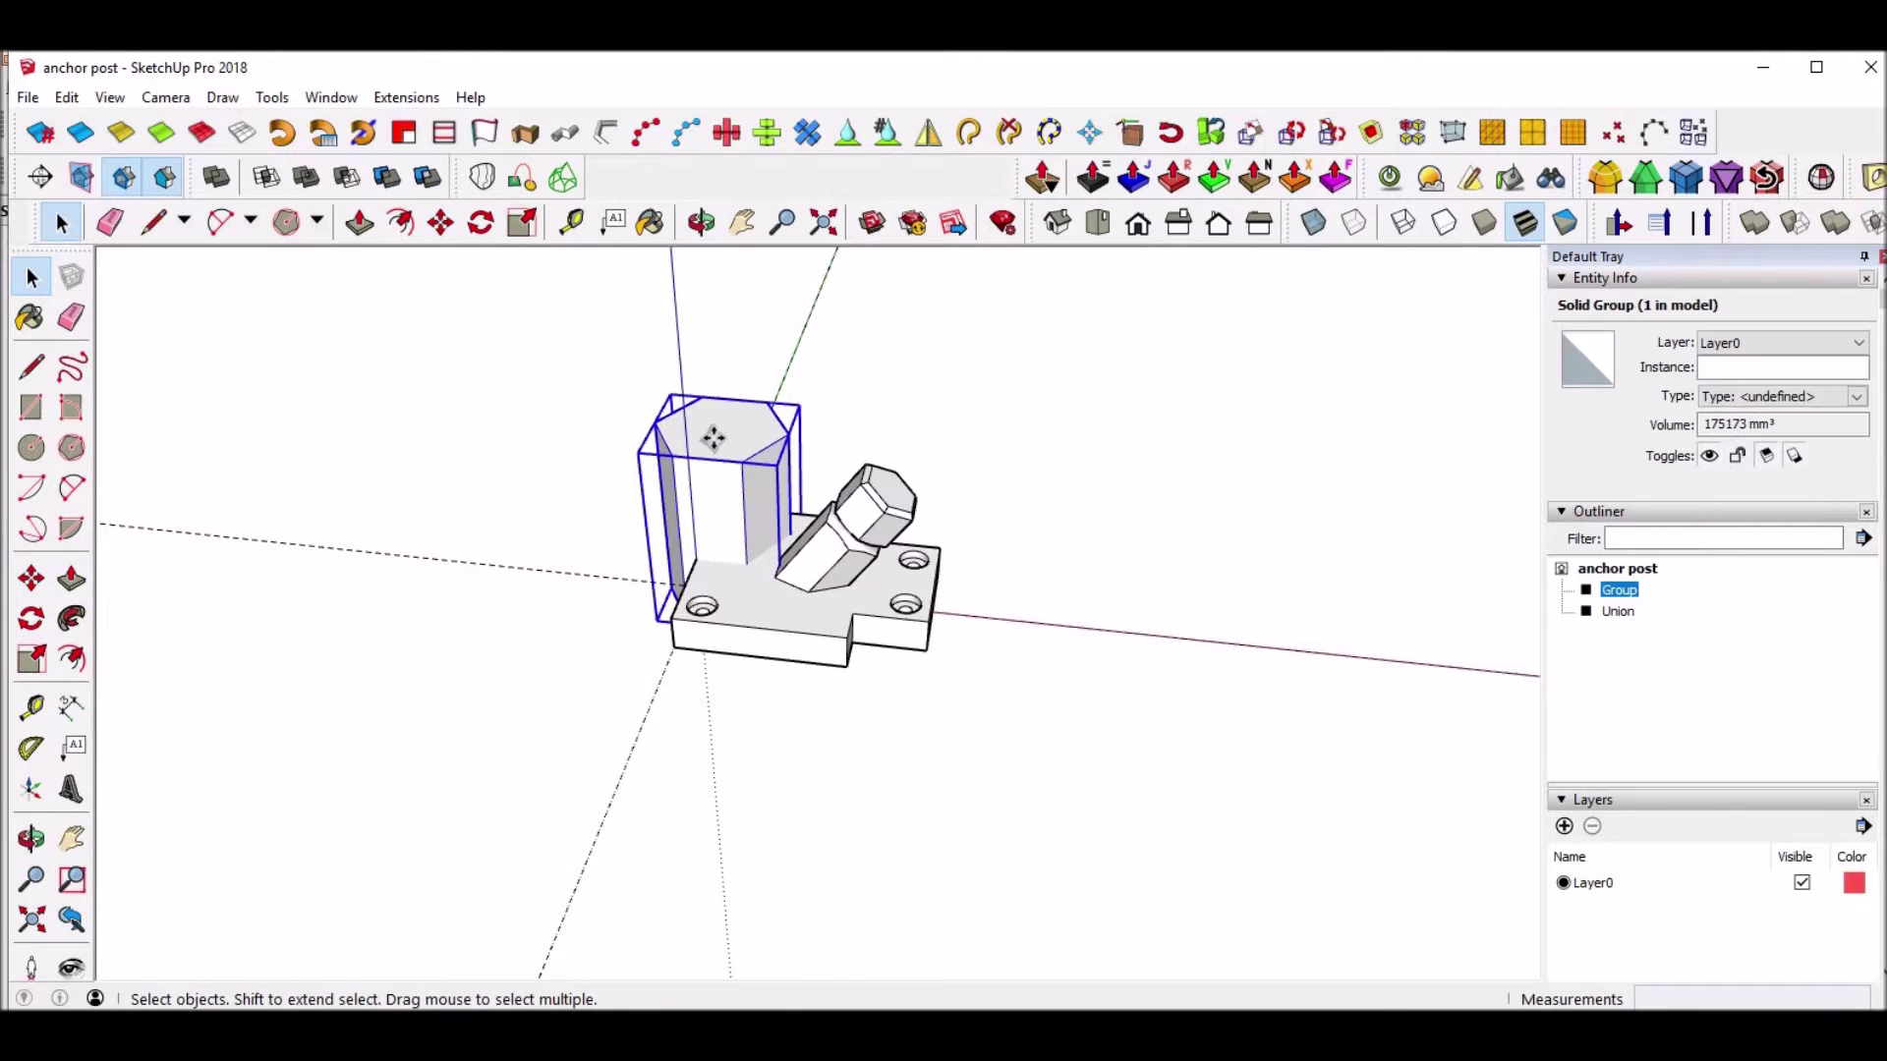
key("m")
left_click(724, 434)
left_click(1278, 309)
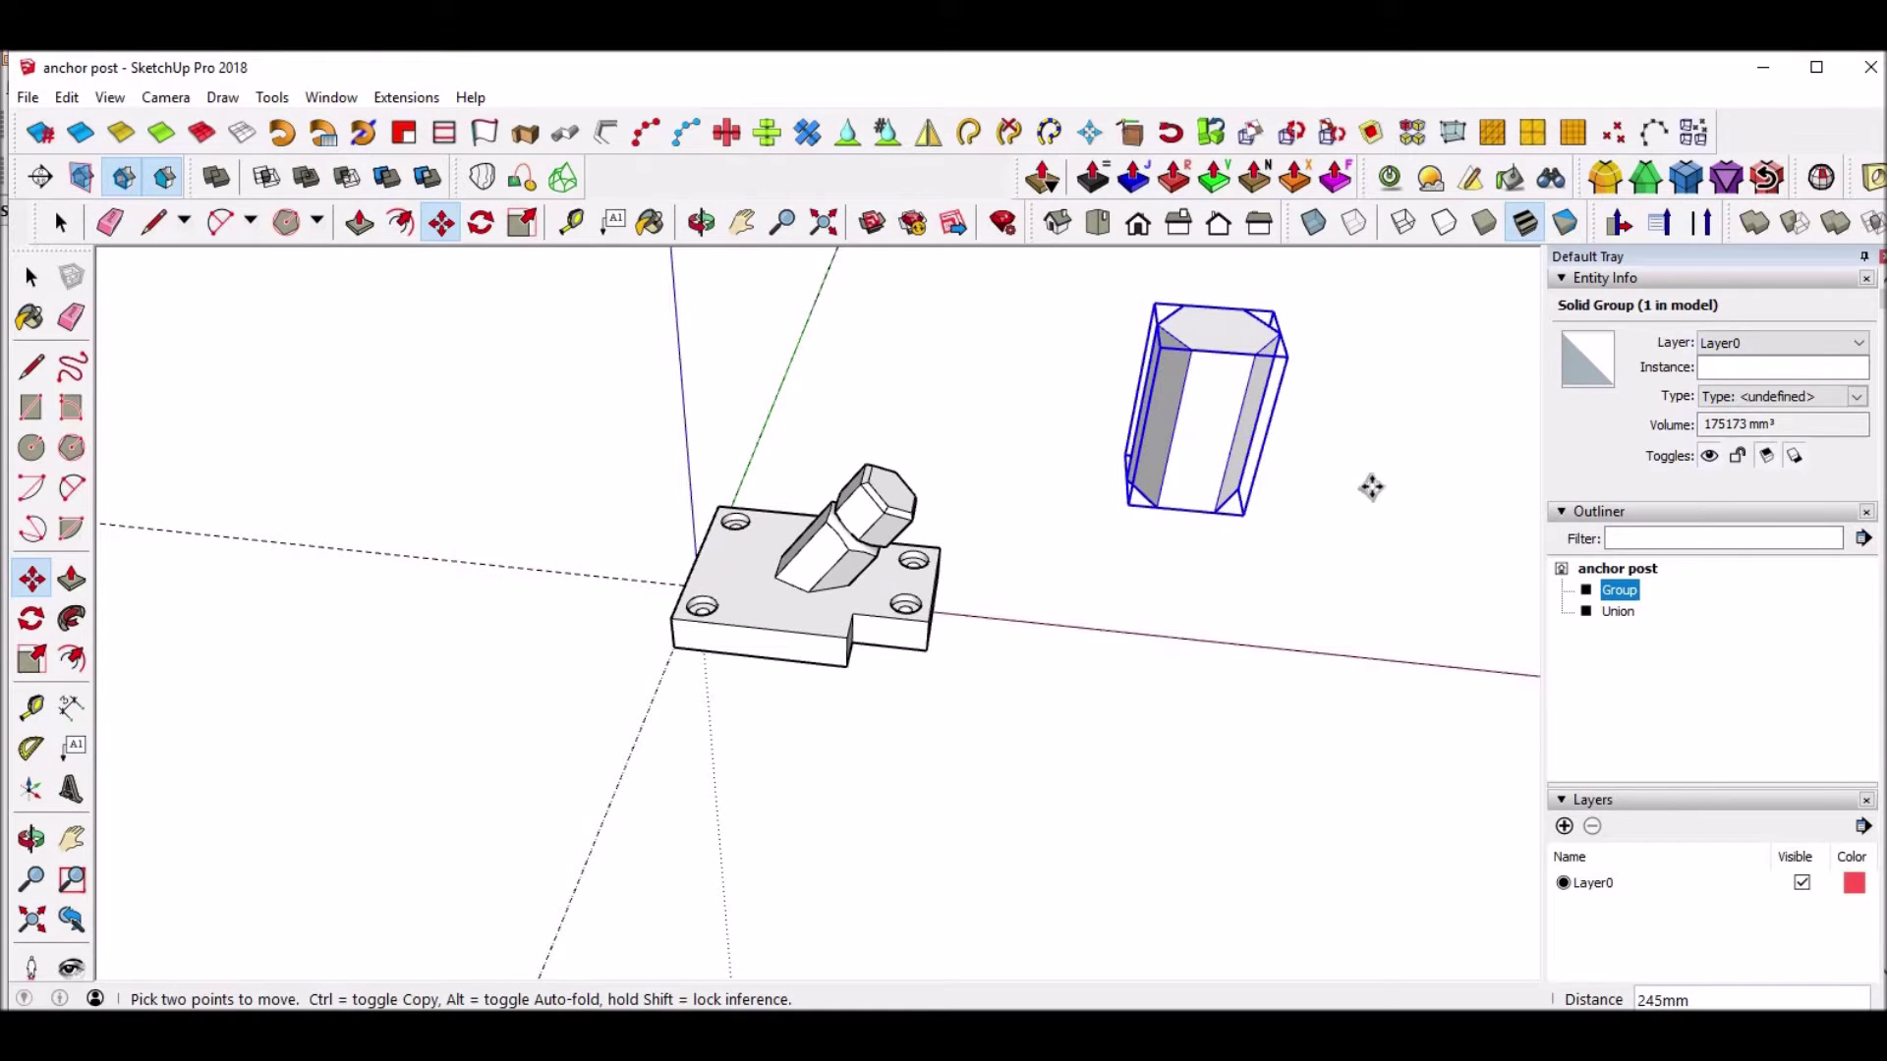
key("Delete")
key("space")
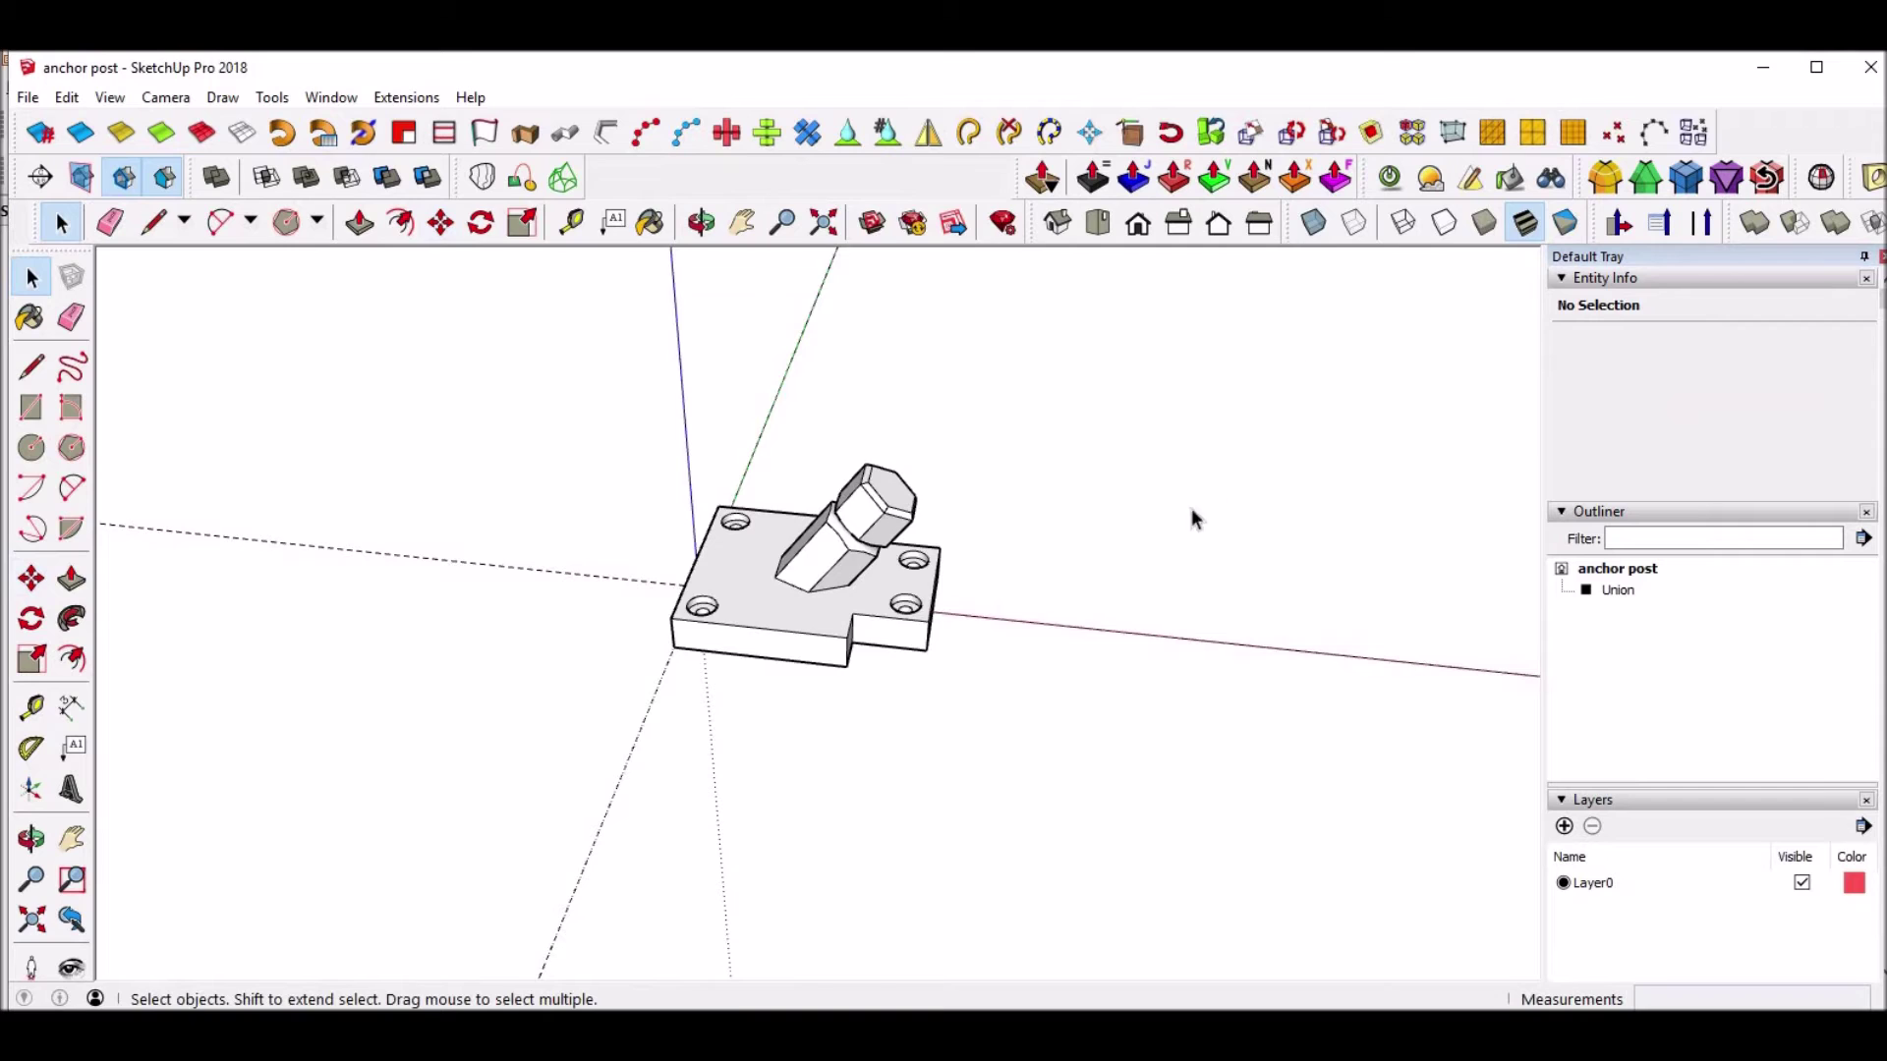
Switch to LibreOffice Impress and review the anchor post drawing for the dimensions that locate the bent rod.
scroll(1191, 509, "down", 2)
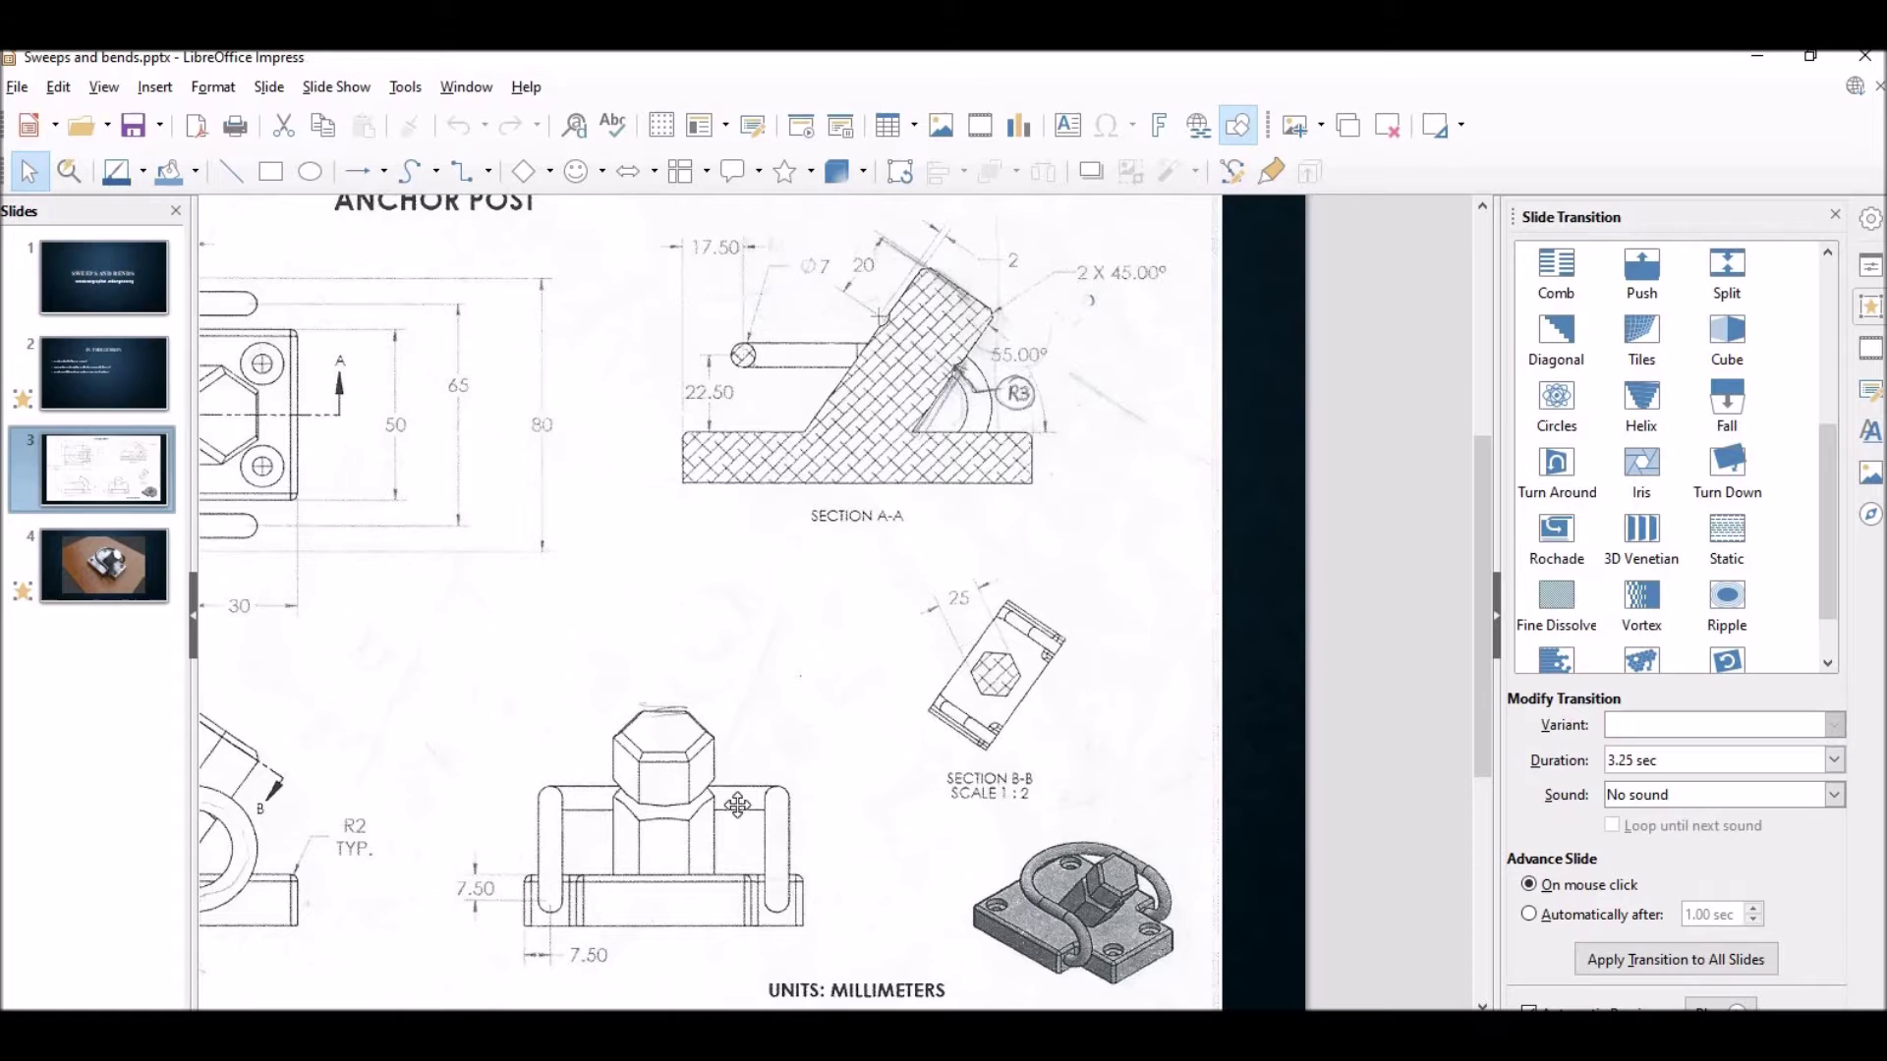
mouse_move(1035, 1018)
left_mouse_down()
mouse_move(737, 1018)
mouse_move(782, 1018)
left_mouse_up()
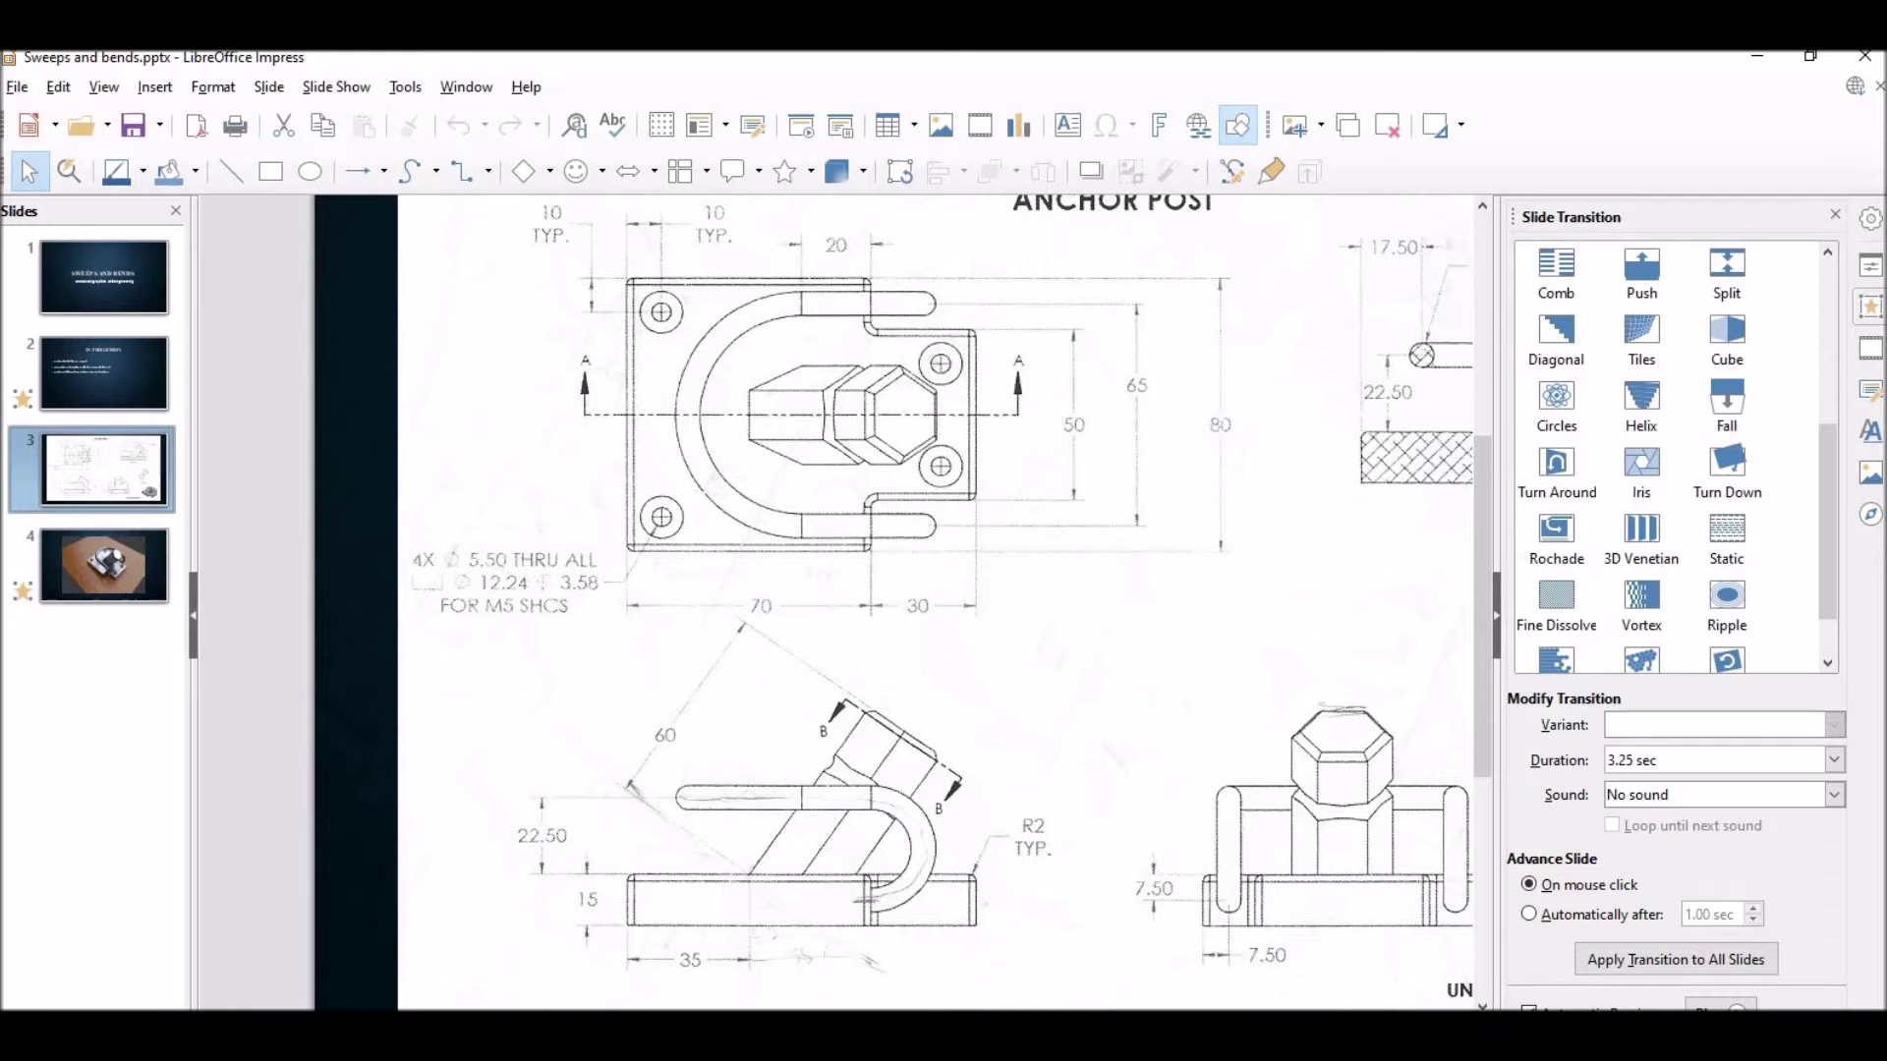
scroll(836, 604, "right", 8)
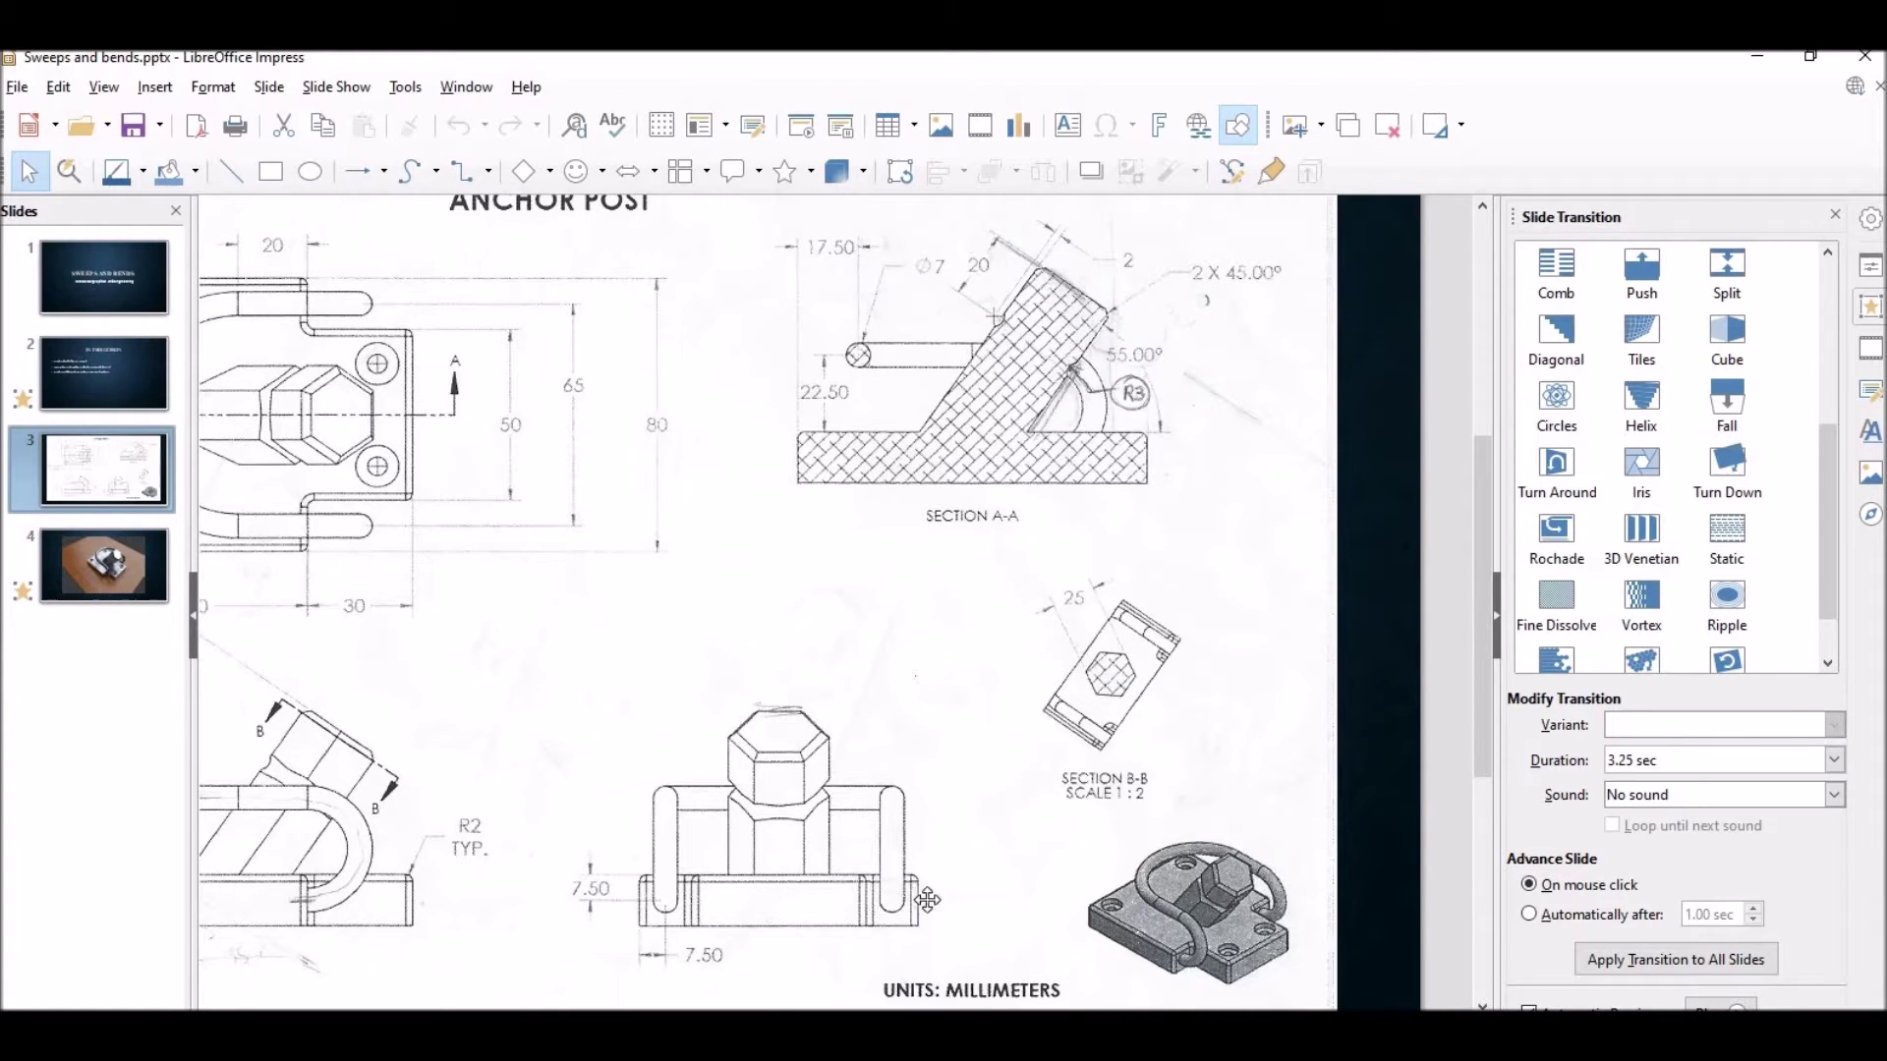
Switch to SketchUp and add guides on one notch face of the base, 7.5 mm below its top edge and 7.5 mm from its outer edge.
key("alt+Tab")
mouse_move(737, 668)
middle_mouse_down()
mouse_move(409, 583)
mouse_move(216, 579)
middle_mouse_up()
scroll(837, 709, "up", 5)
scroll(838, 712, "up", 3)
key("t")
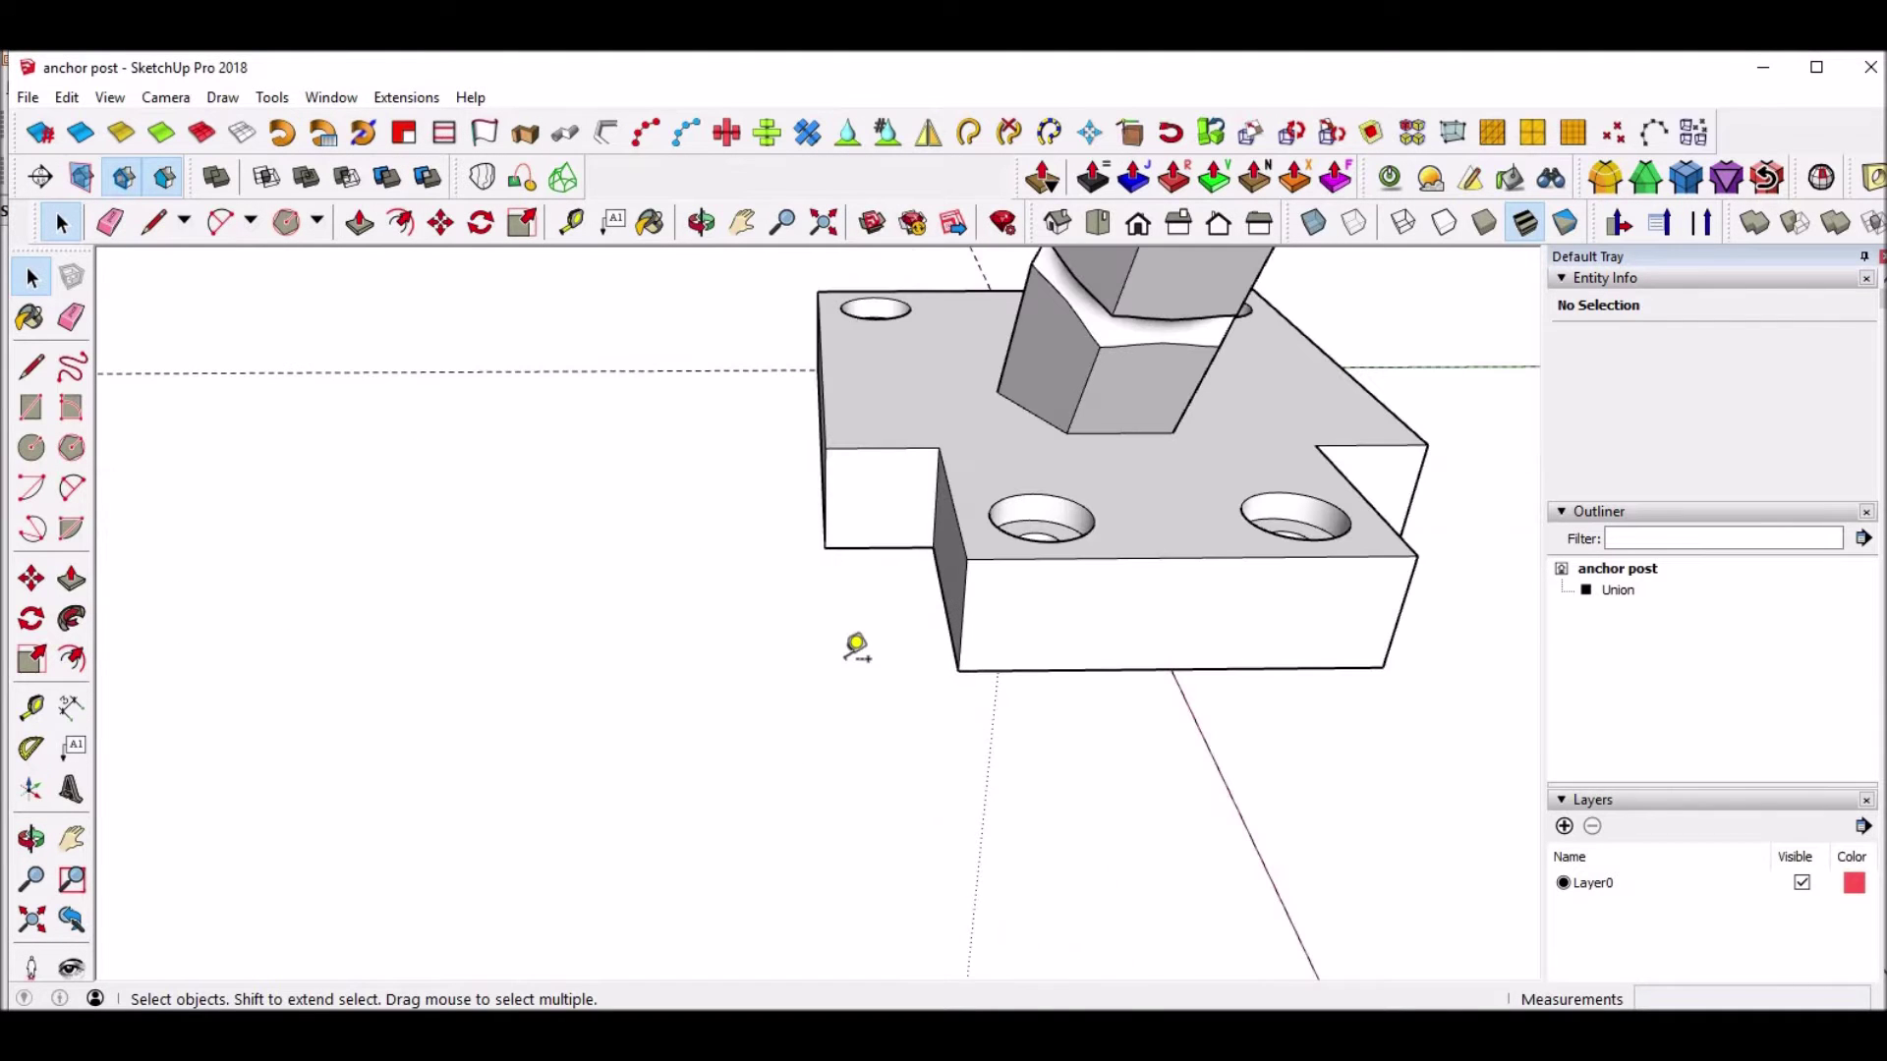
middle_click_drag(833, 619, 848, 496)
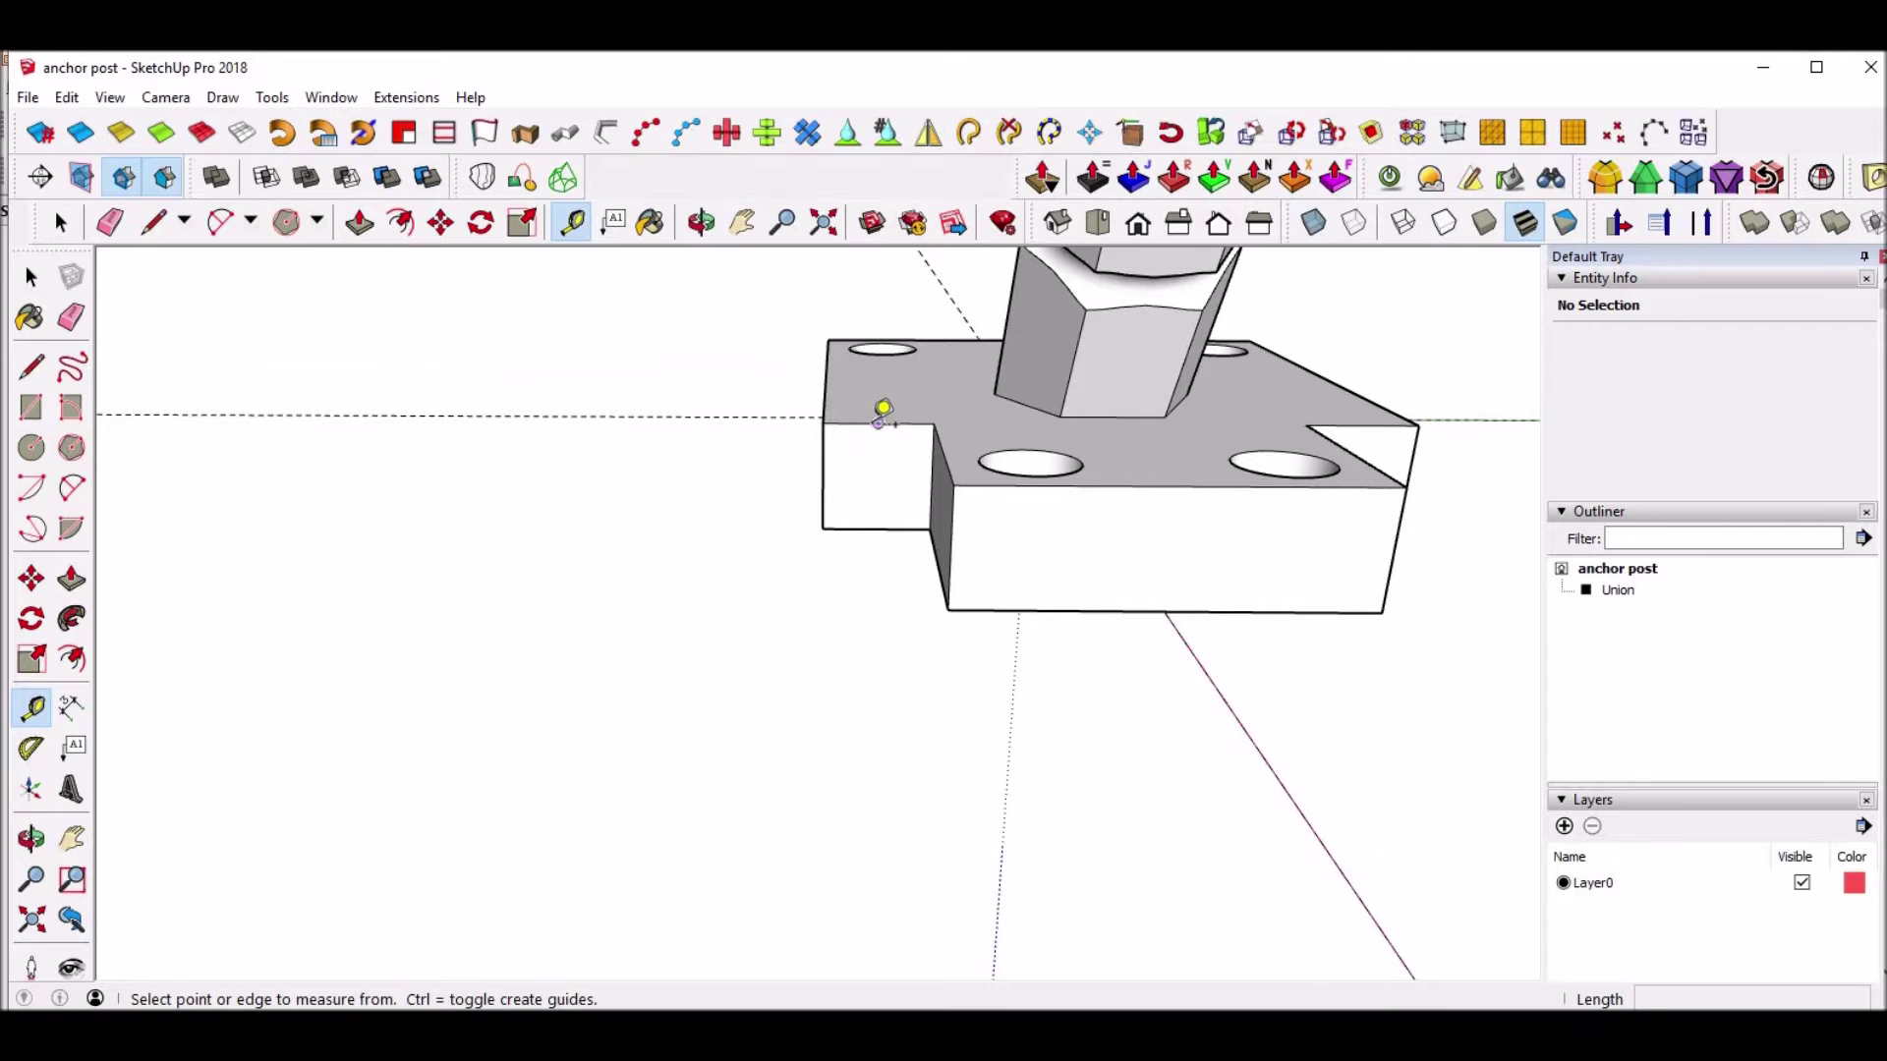
left_click(883, 423)
left_click(882, 461)
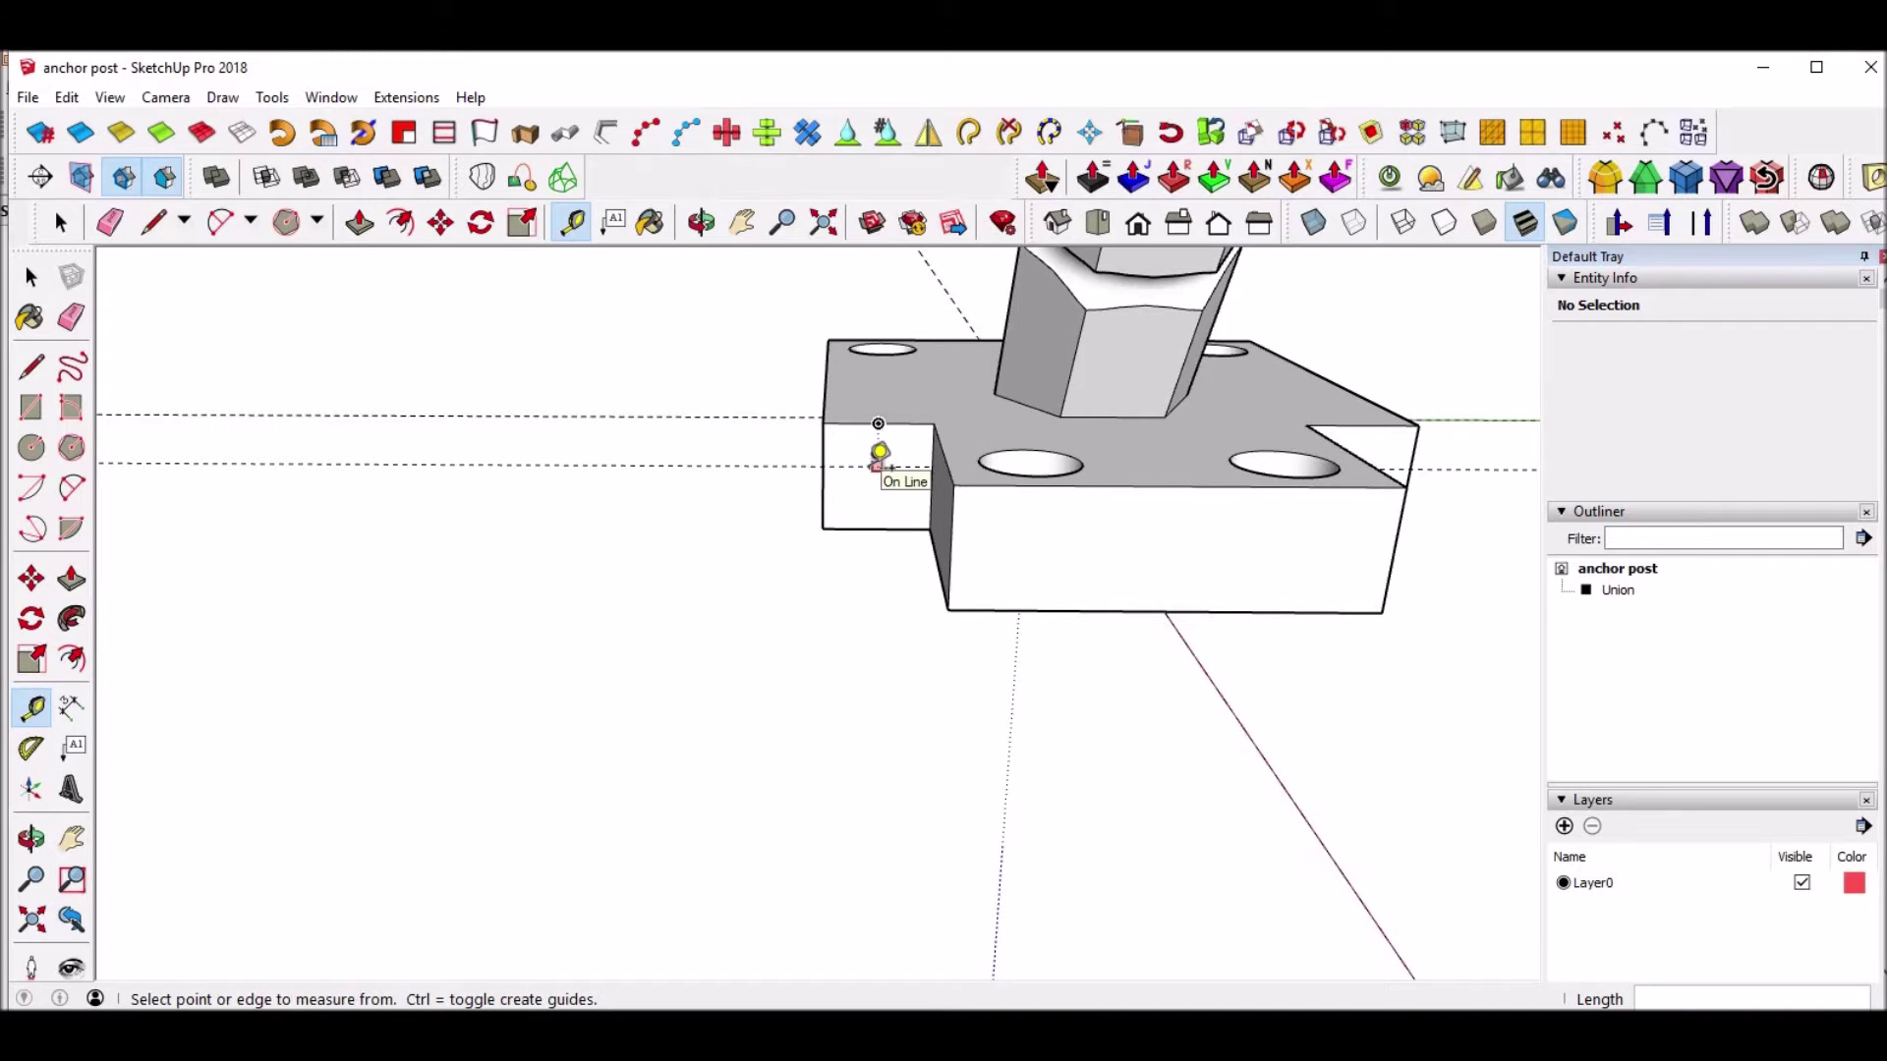
key("Return")
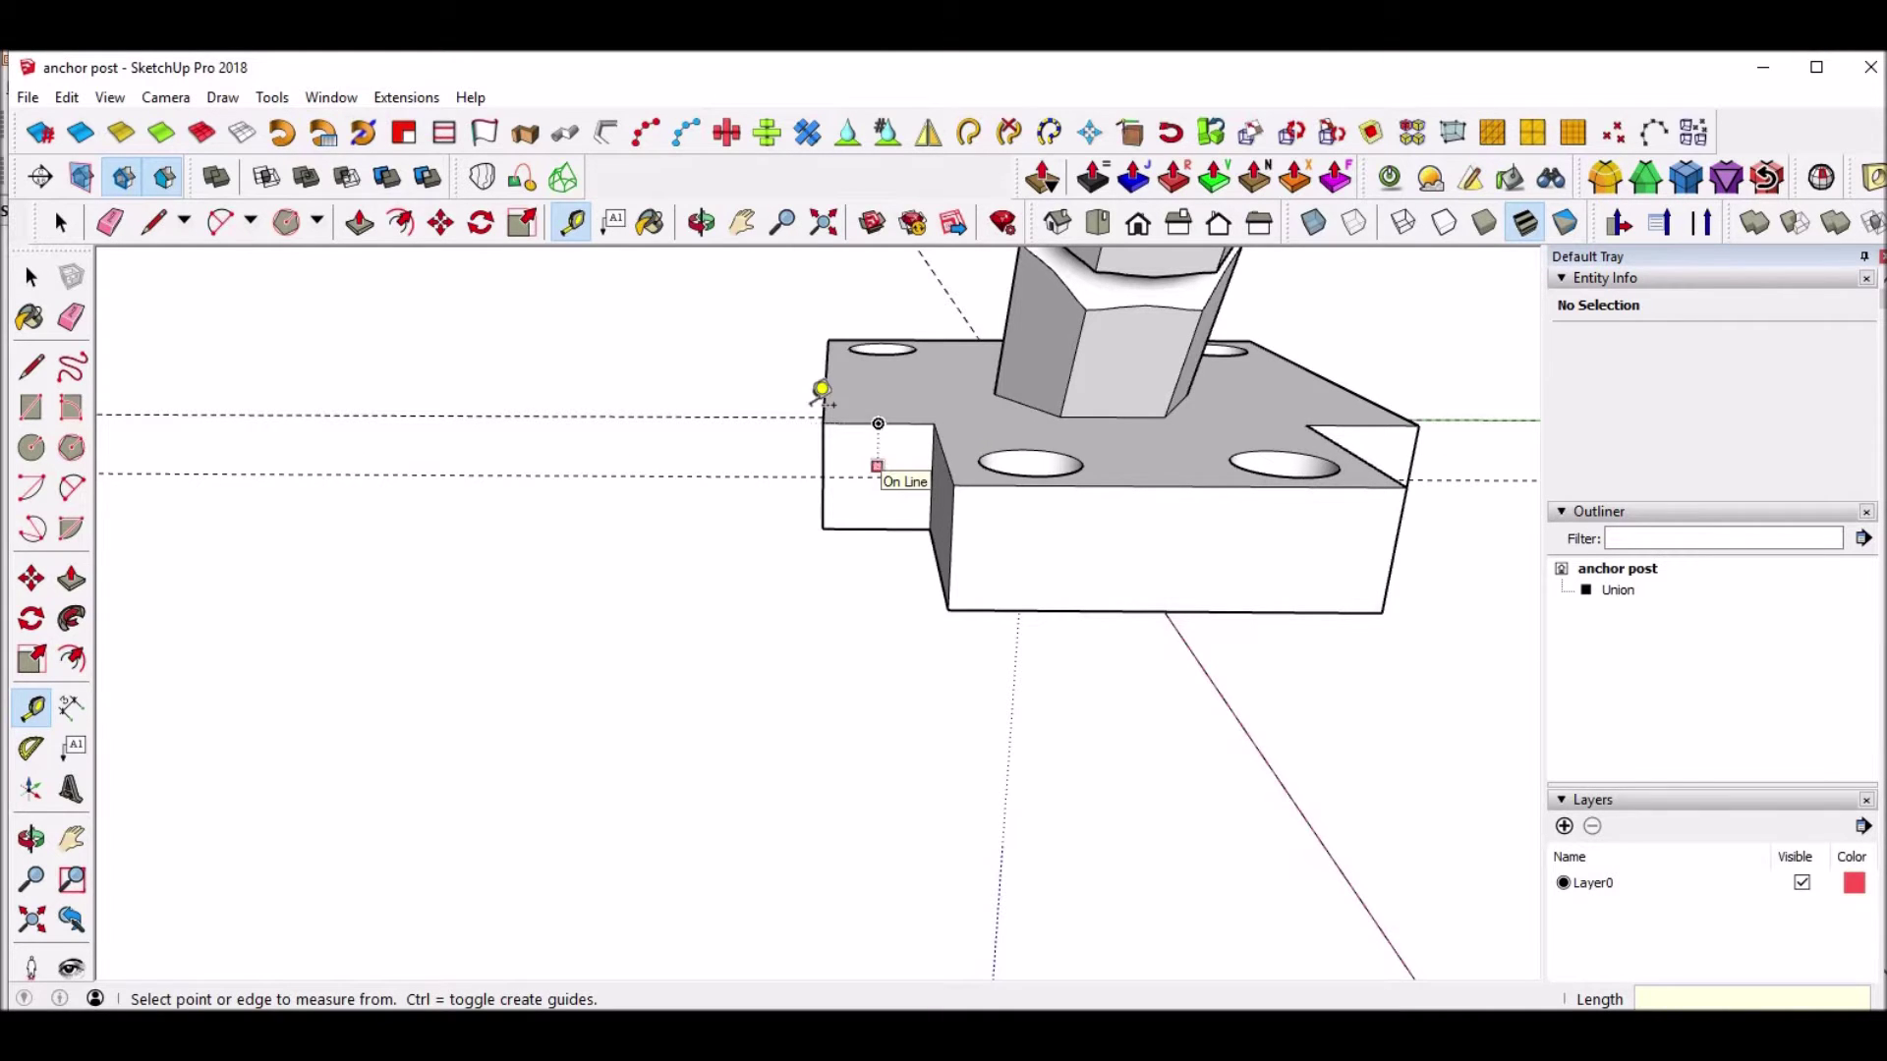
left_click(823, 444)
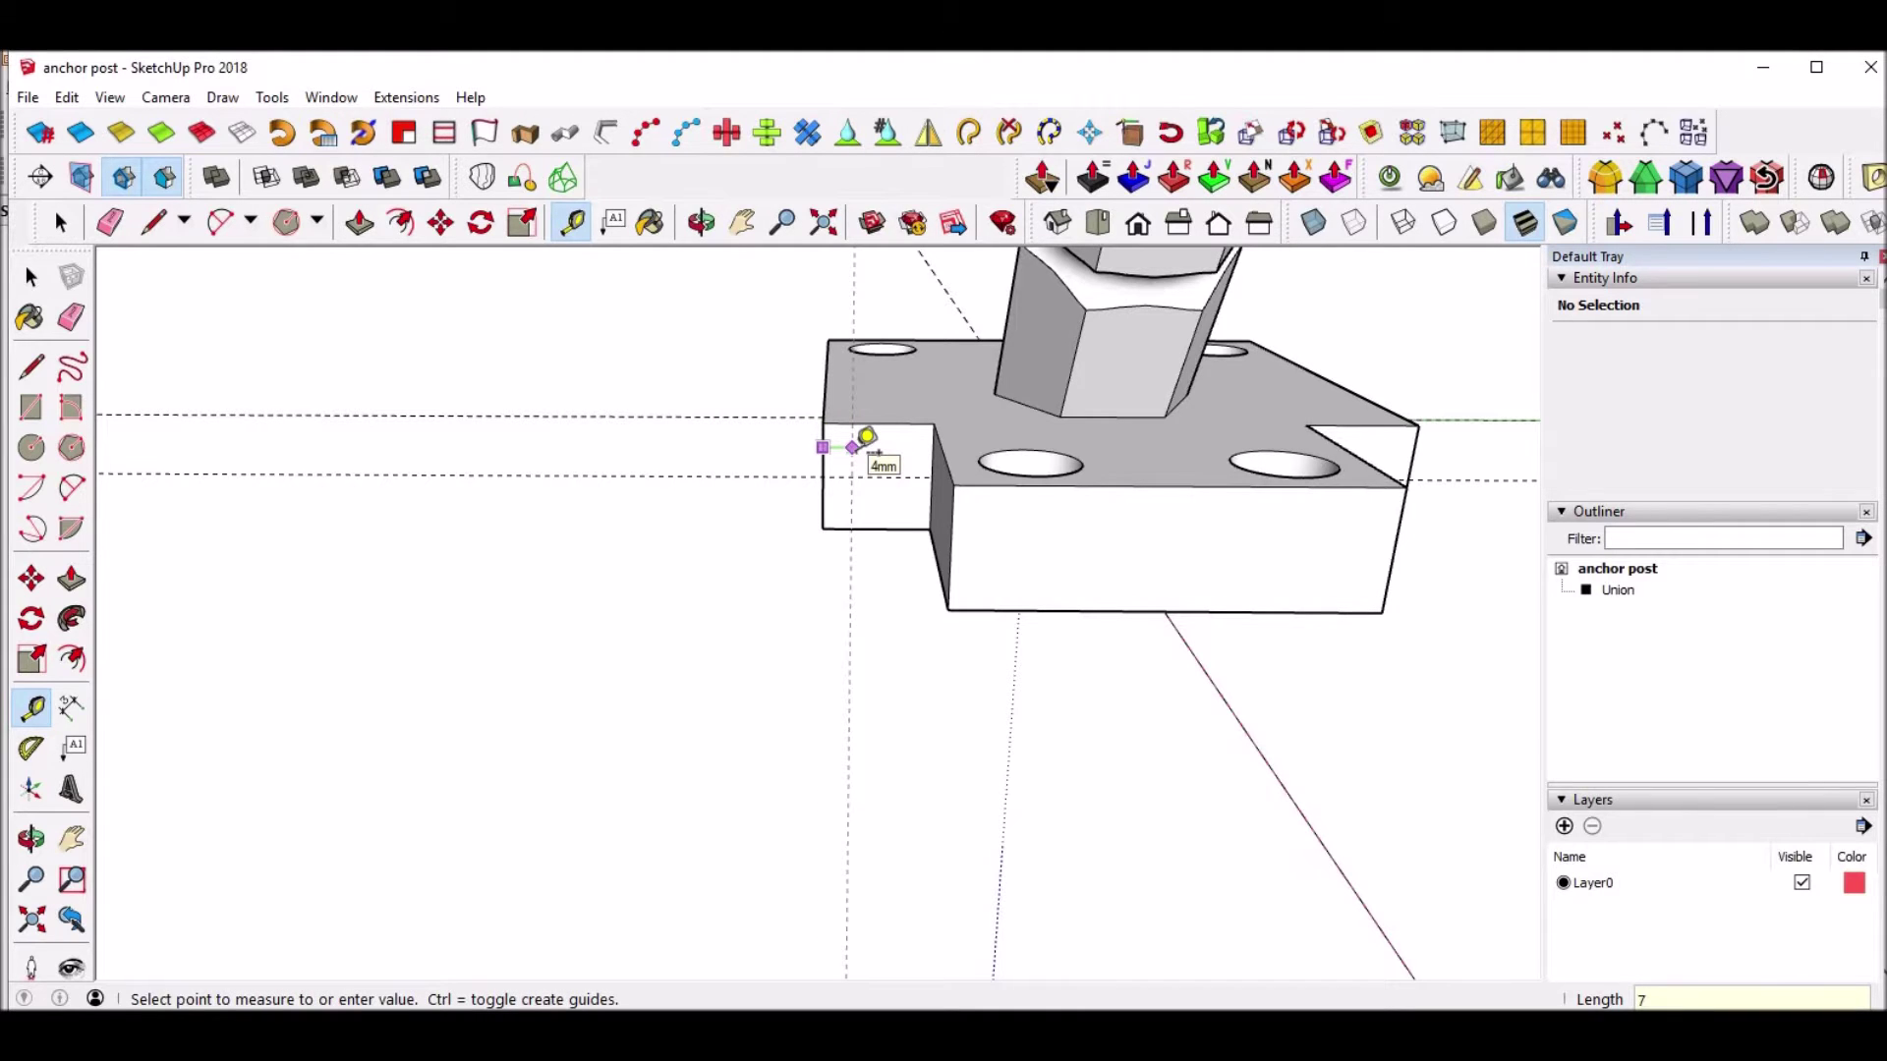
key("Return")
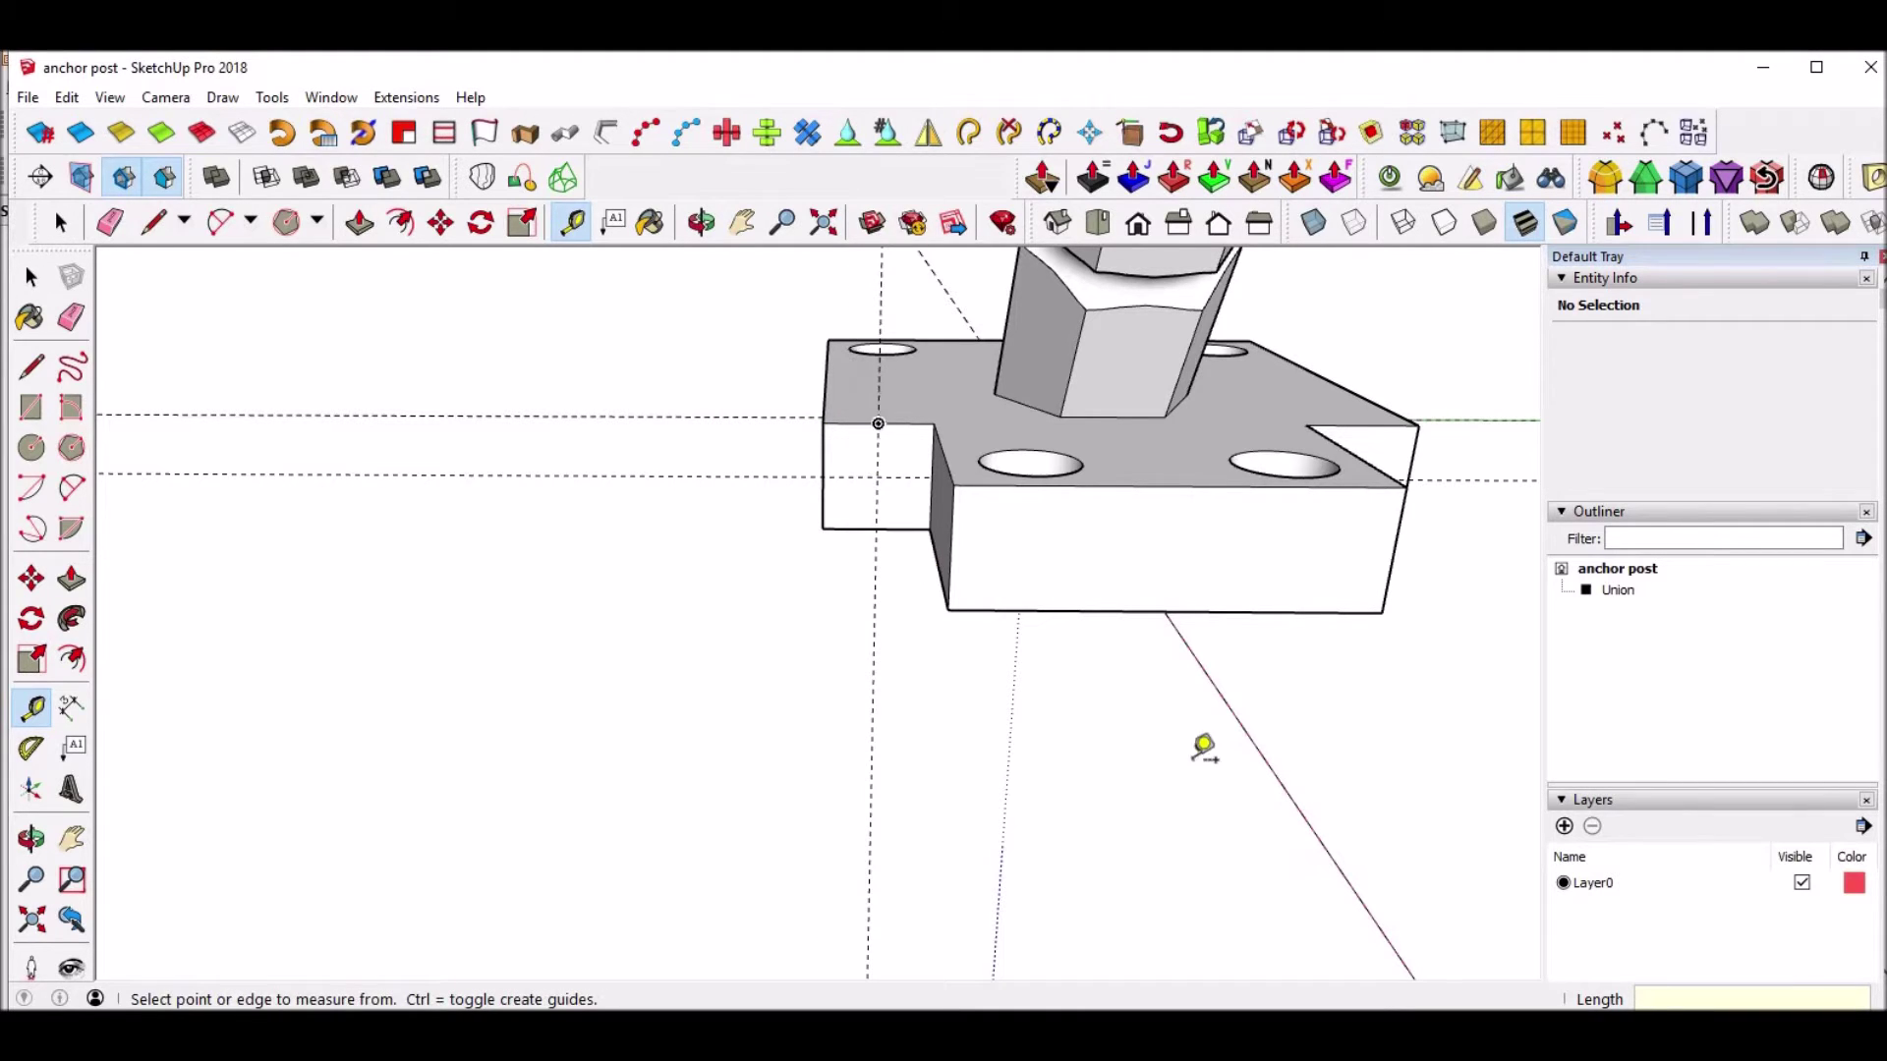
Add a vertical guide 7.5 mm in from the outer edge of the opposite notch face of the base.
middle_click_drag(1158, 753, 1065, 367)
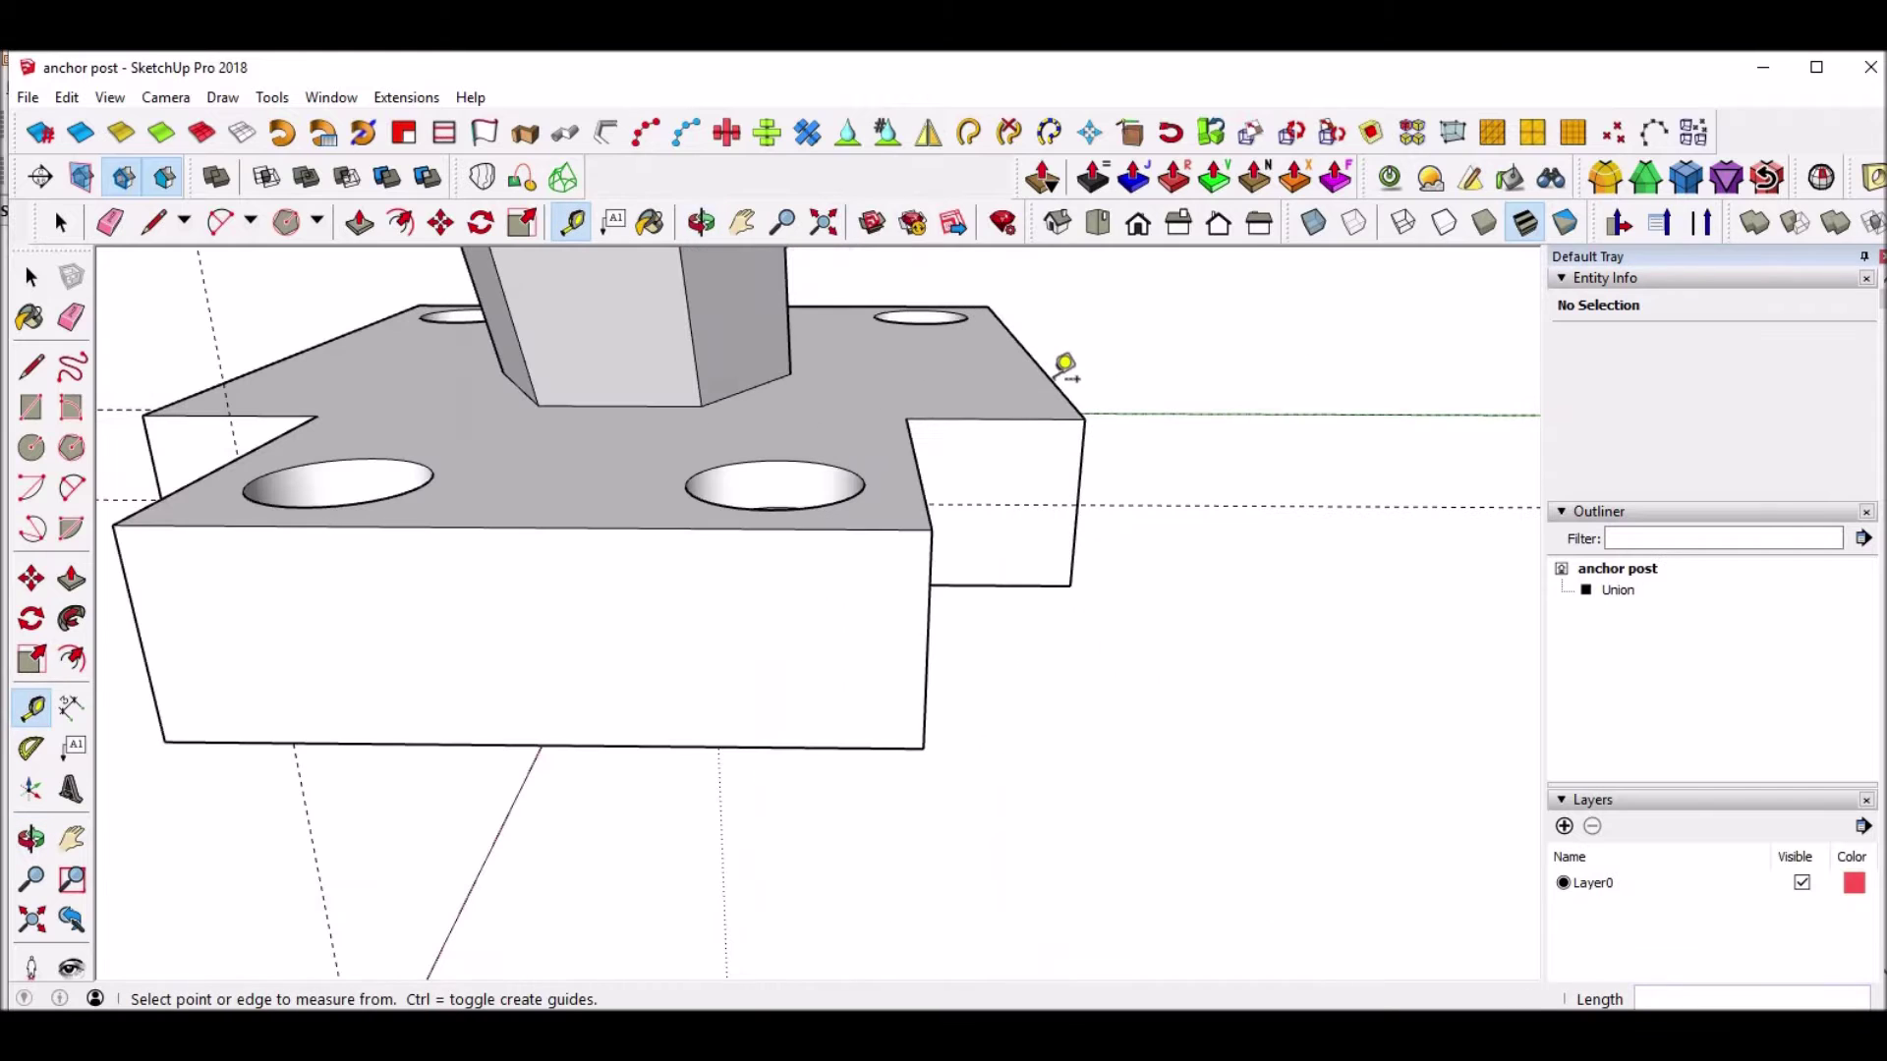
left_click(994, 419)
left_click(999, 447)
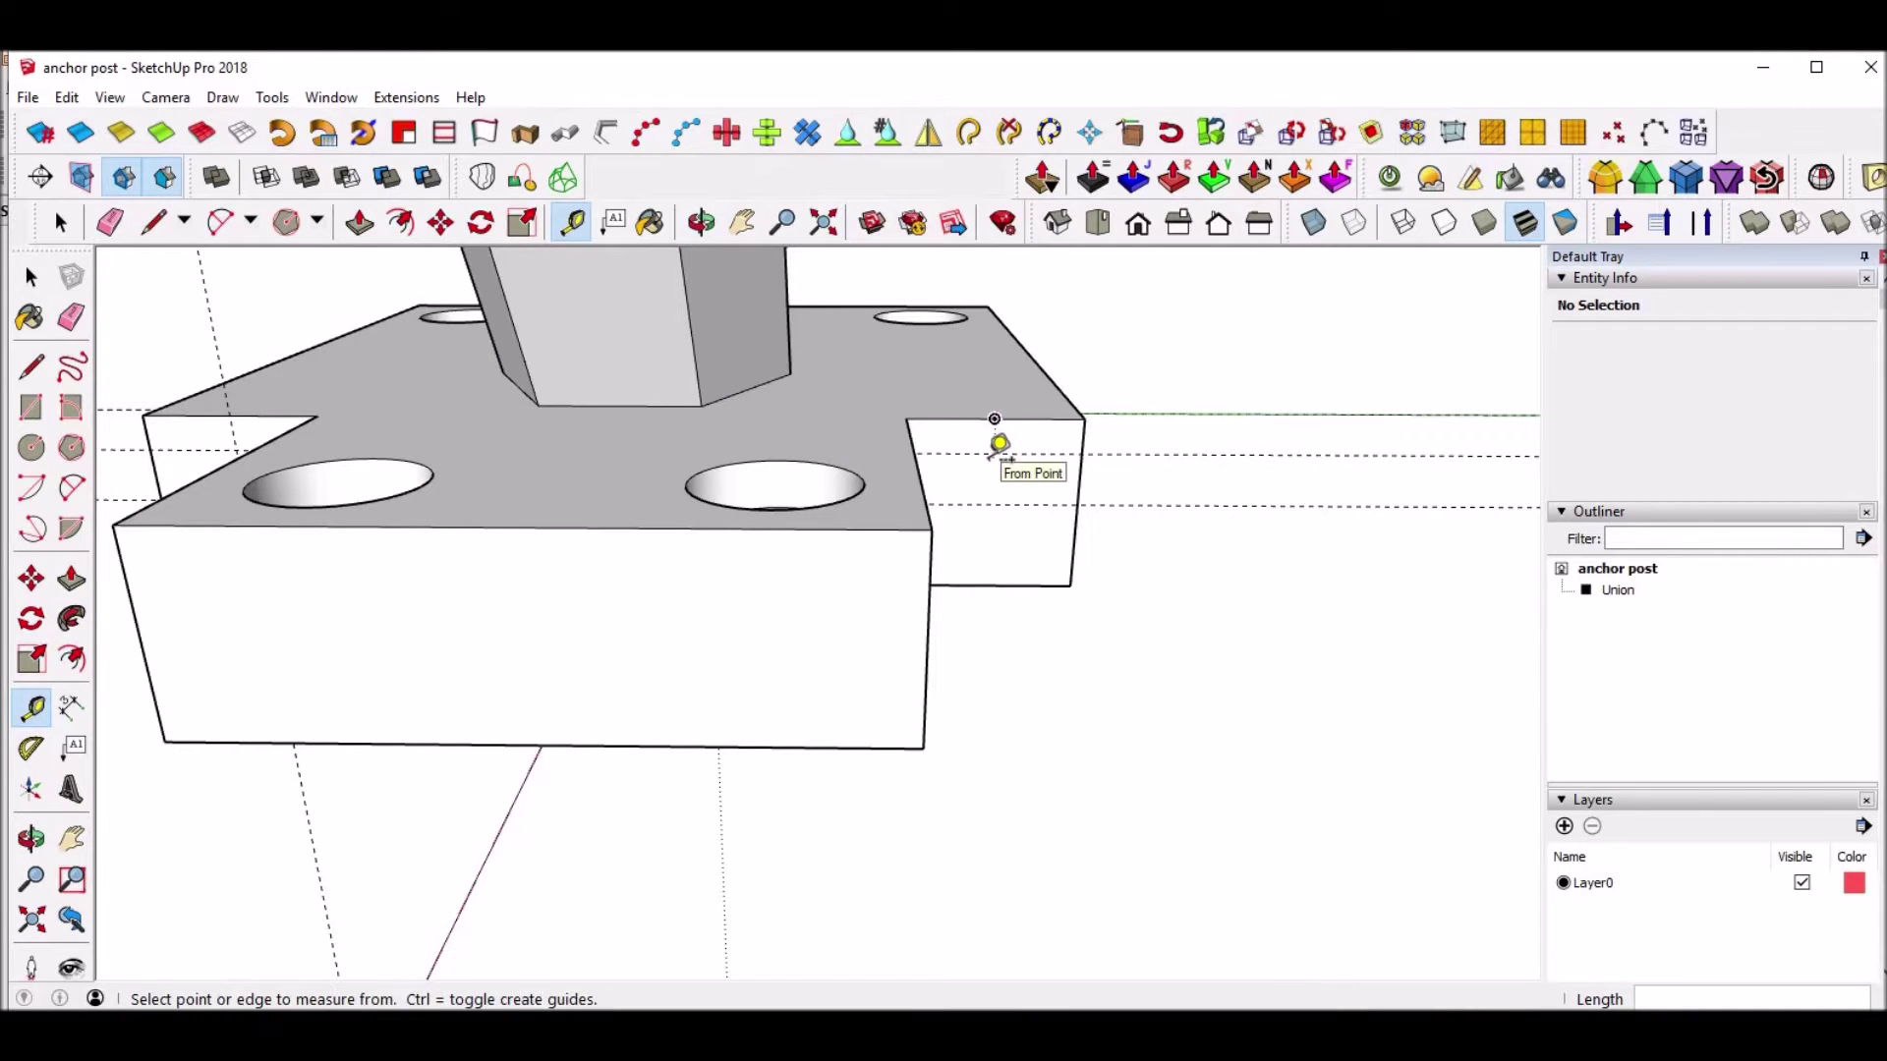
left_click(1080, 465)
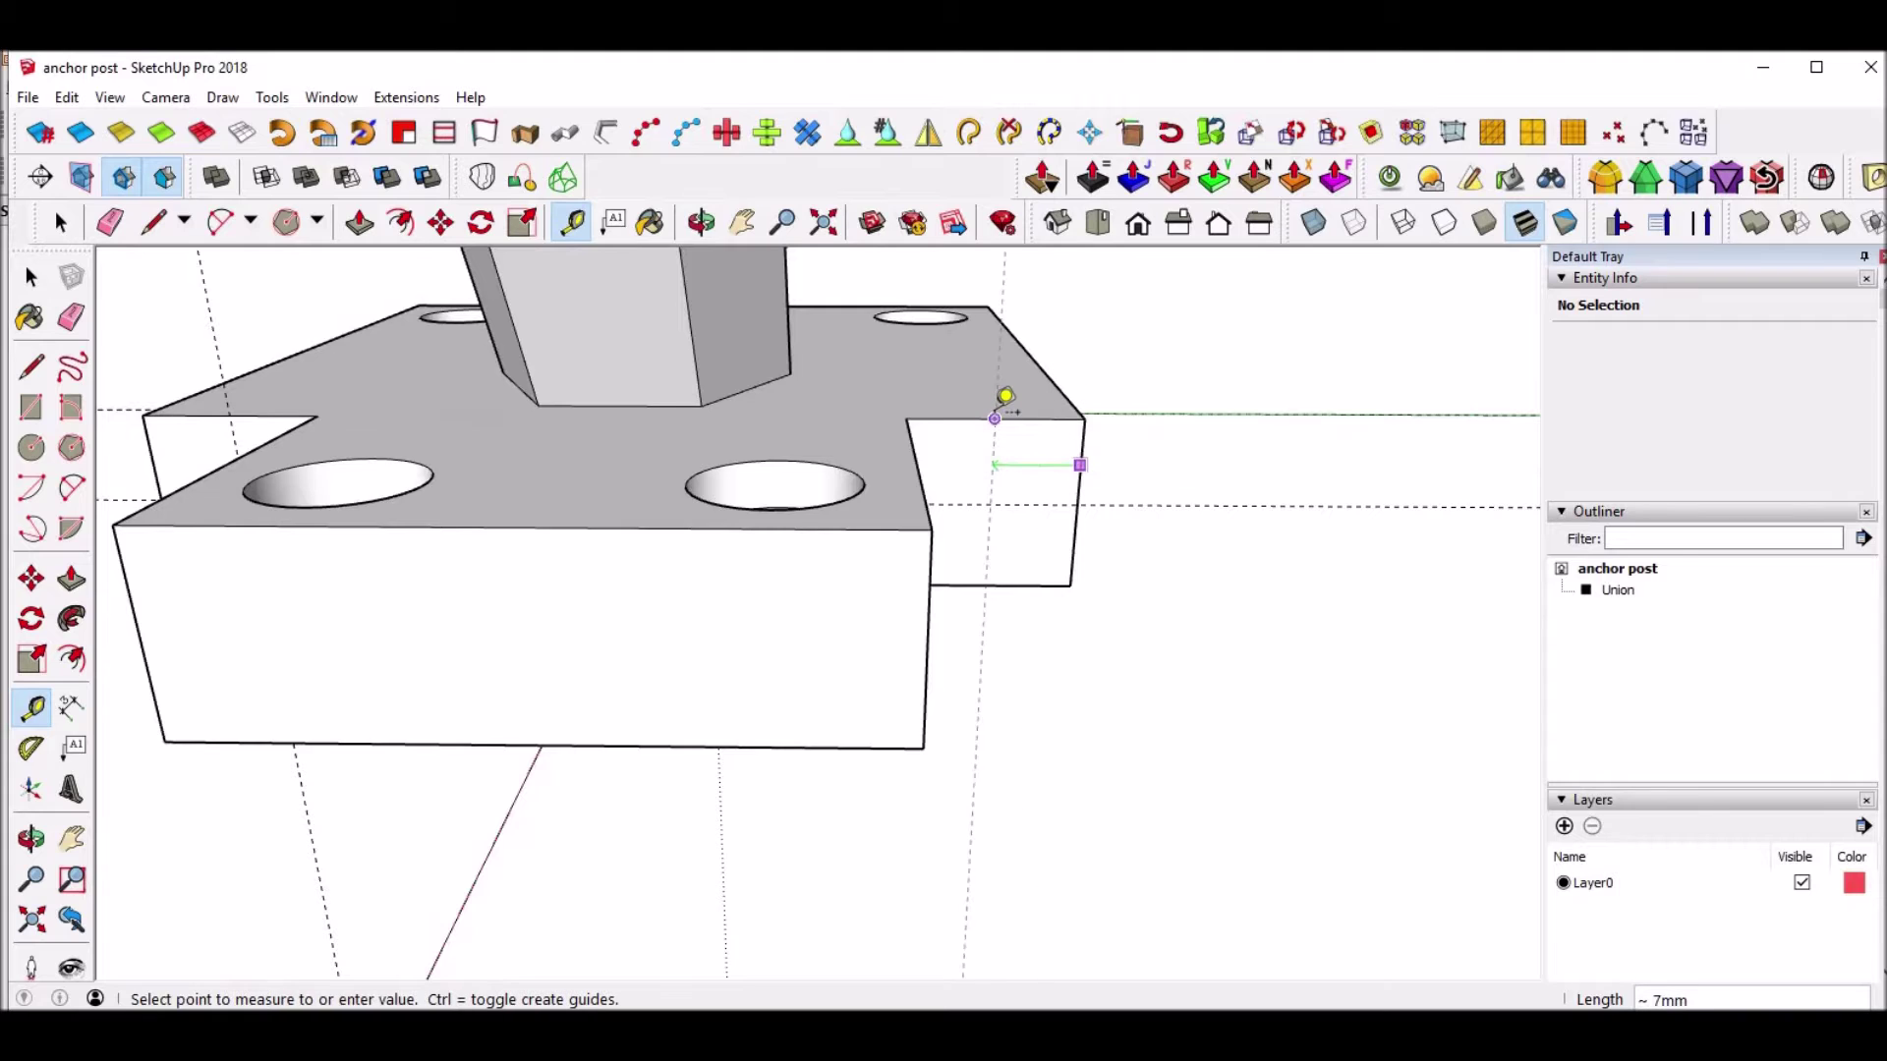
left_click(1026, 461)
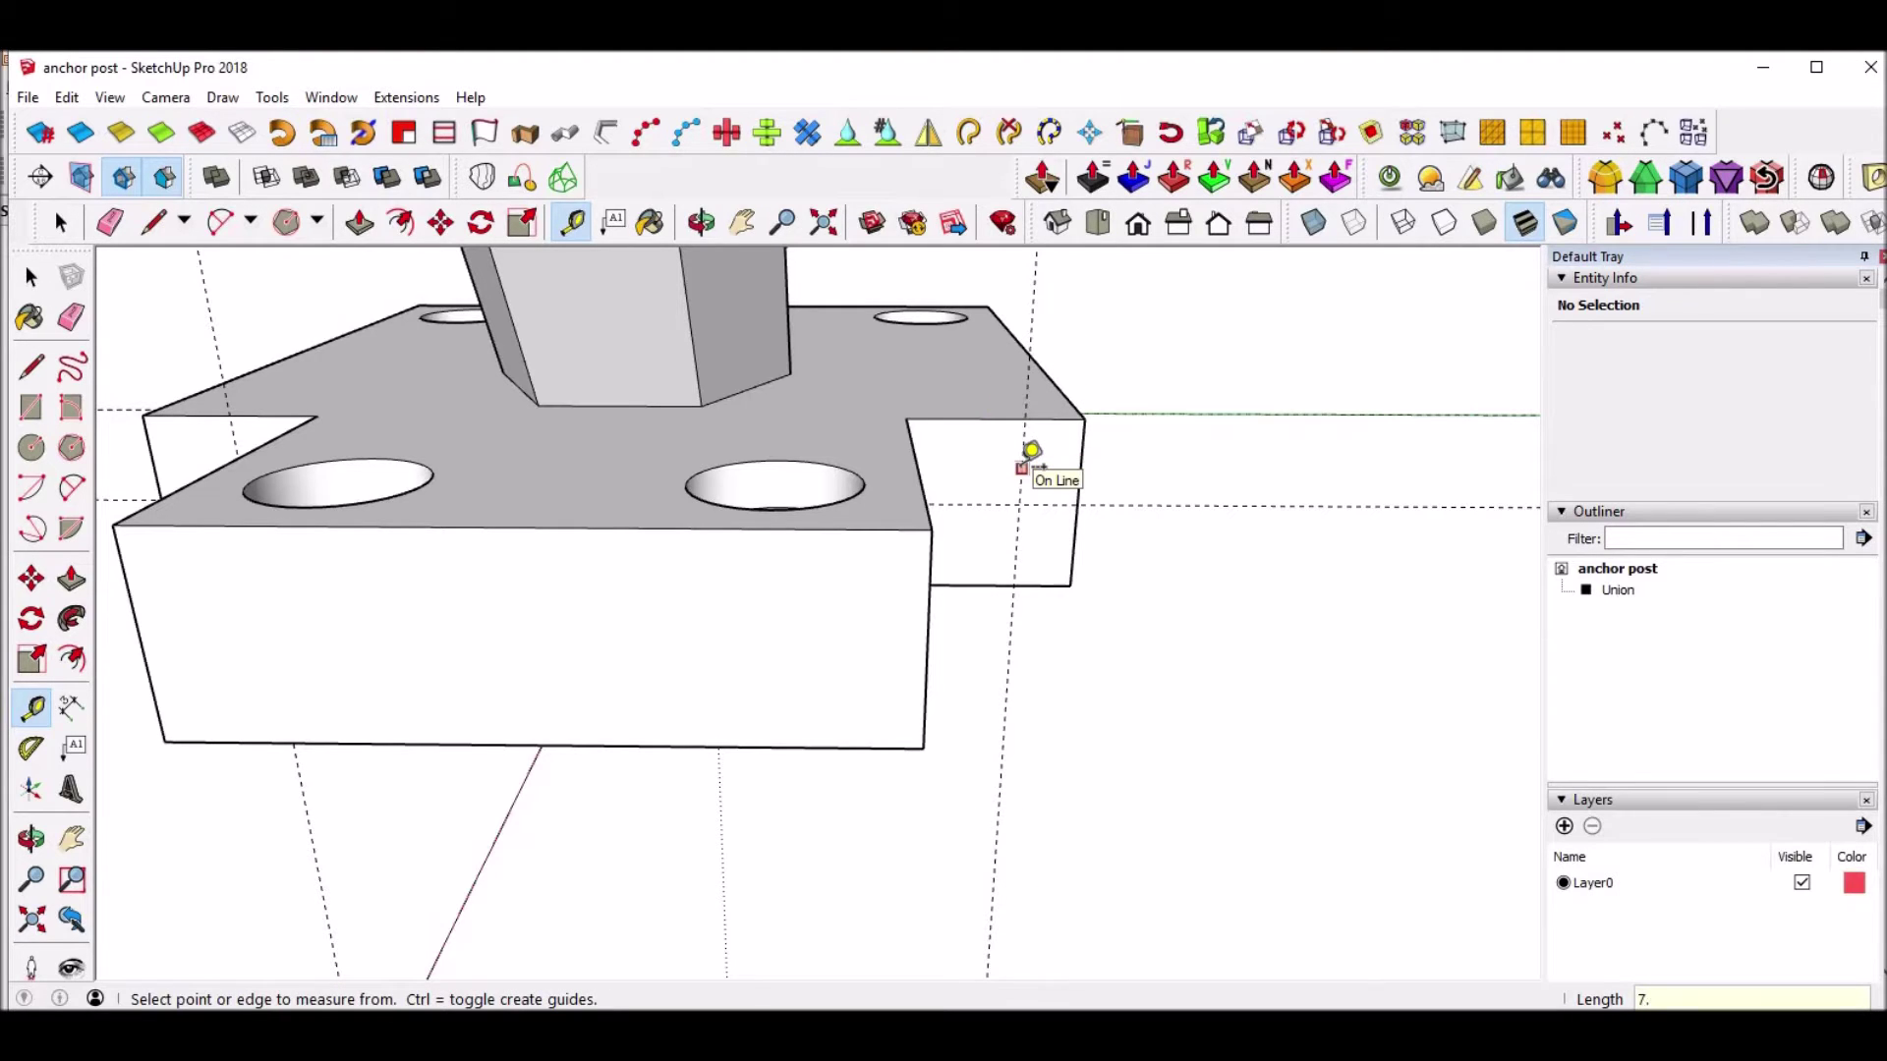
key("space")
scroll(550, 408, "down", 6)
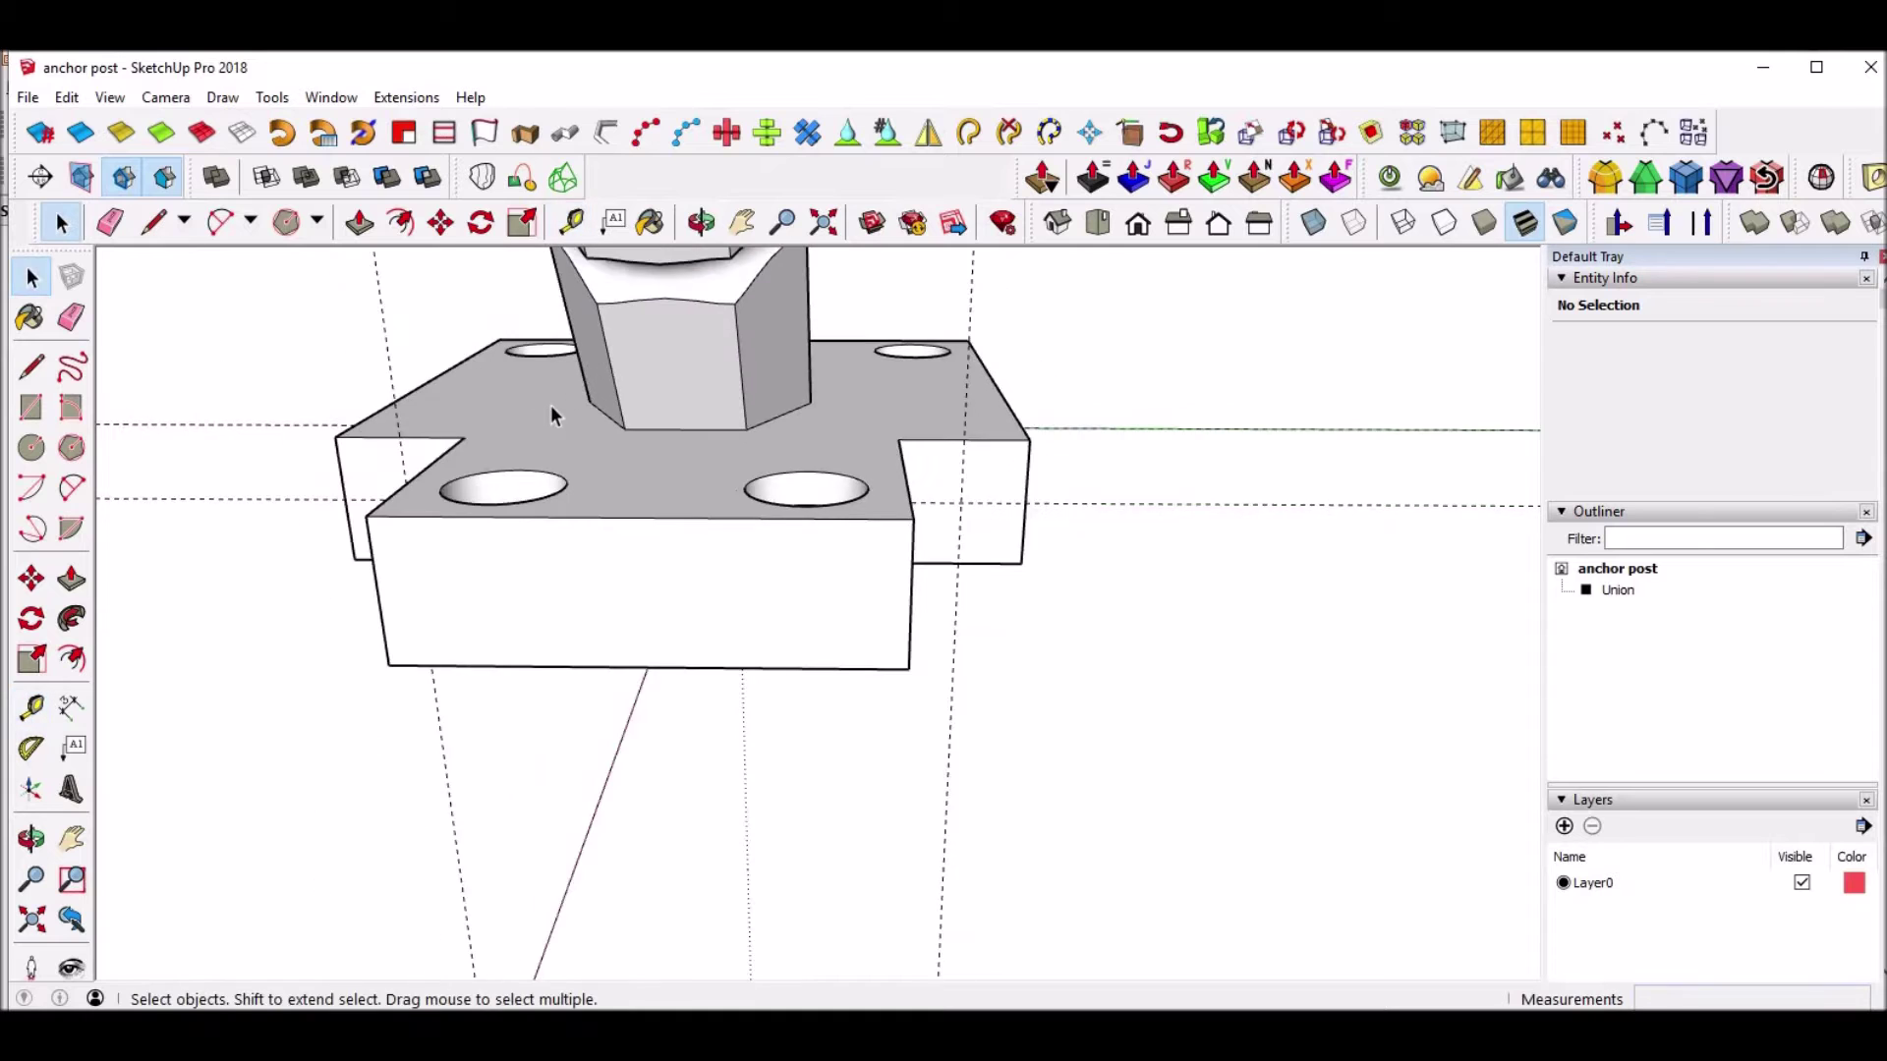
middle_click_drag(505, 438, 746, 581)
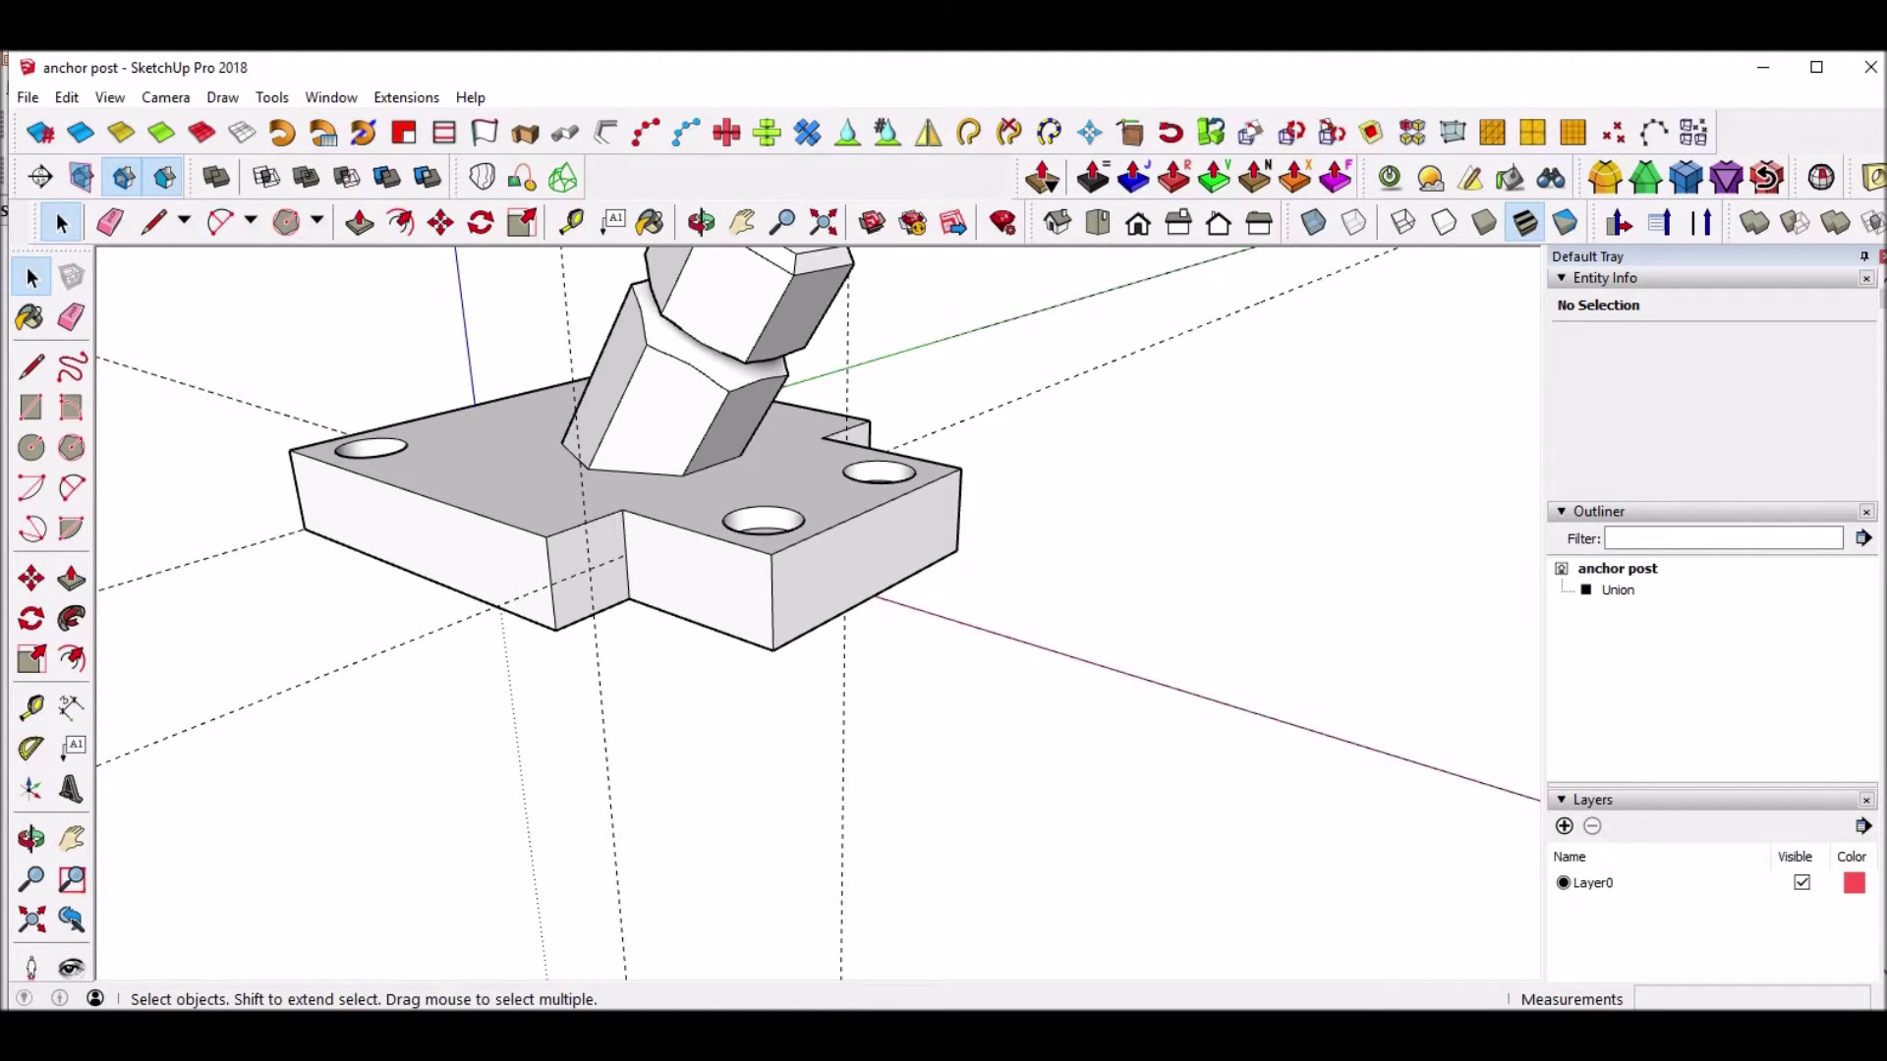
Look up the rod's height dimensions in the Impress drawing and add 22.5 and 7.5 in Calculator.
key("alt+Tab")
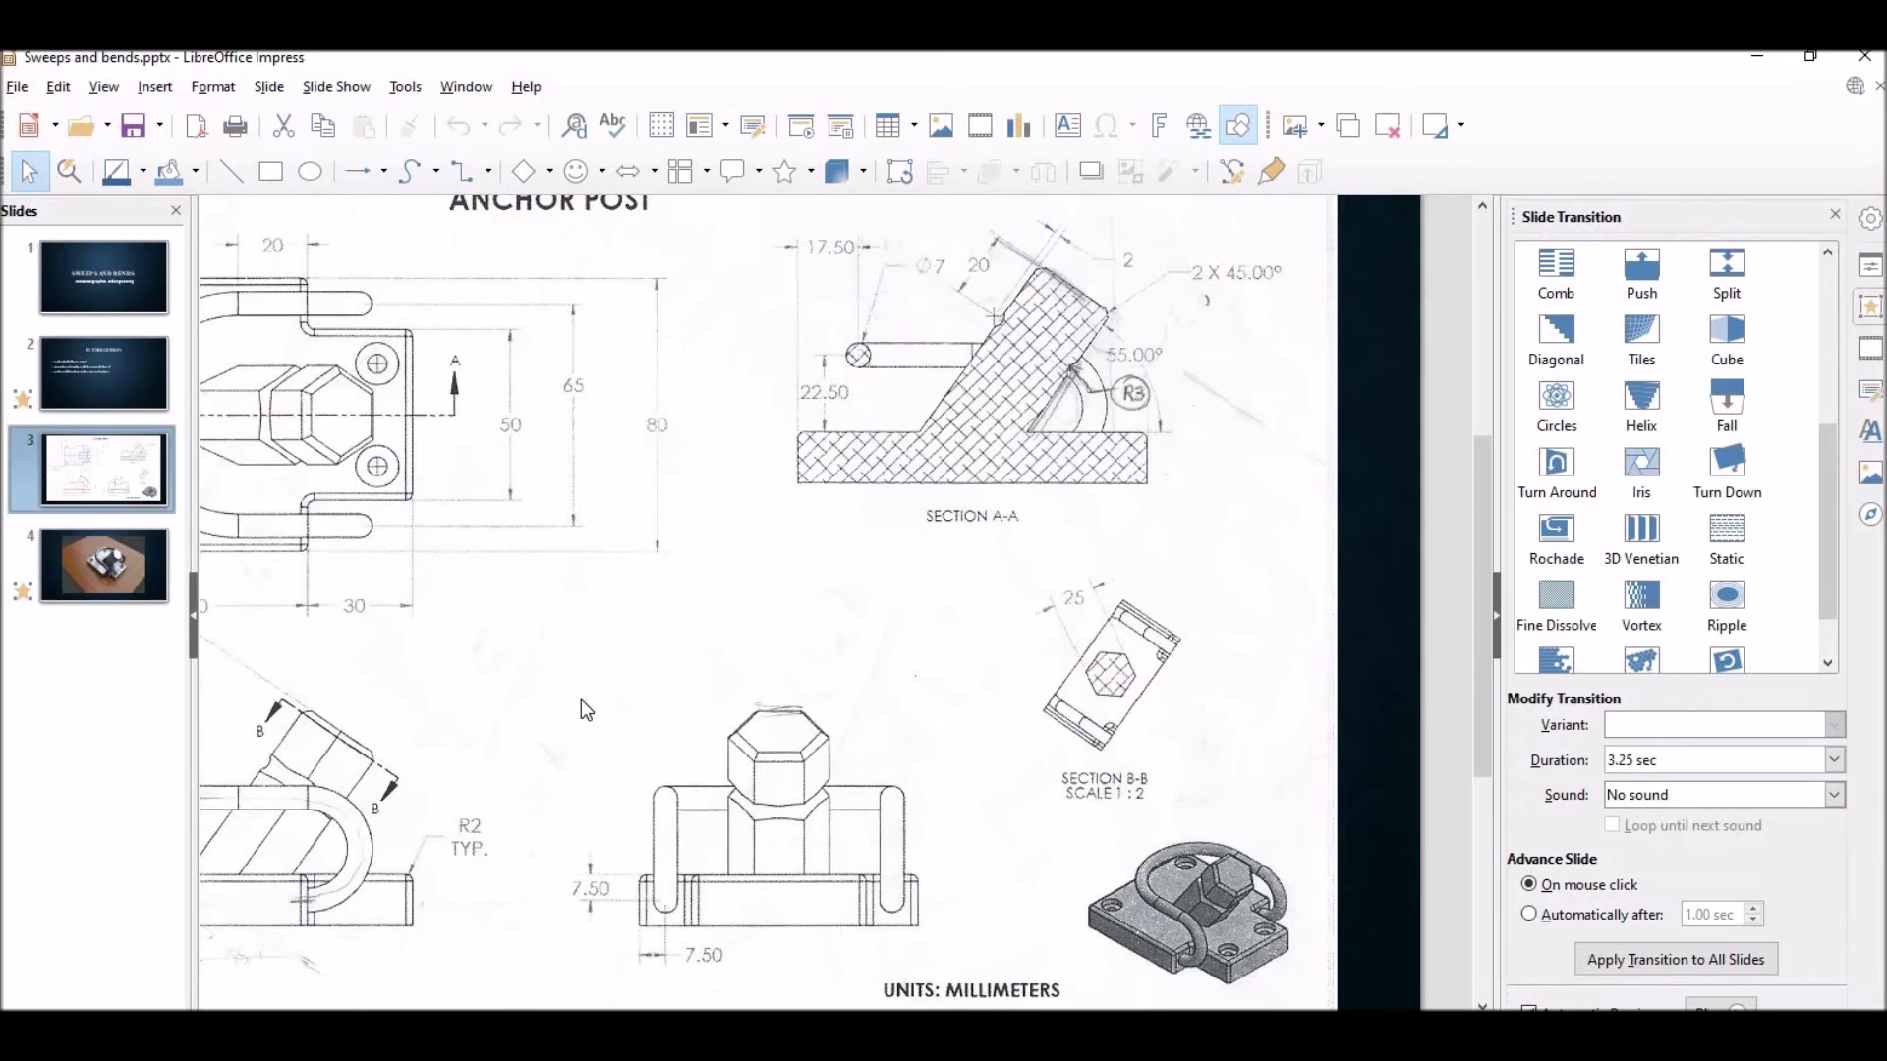
scroll(783, 956, "left", 5, "shift")
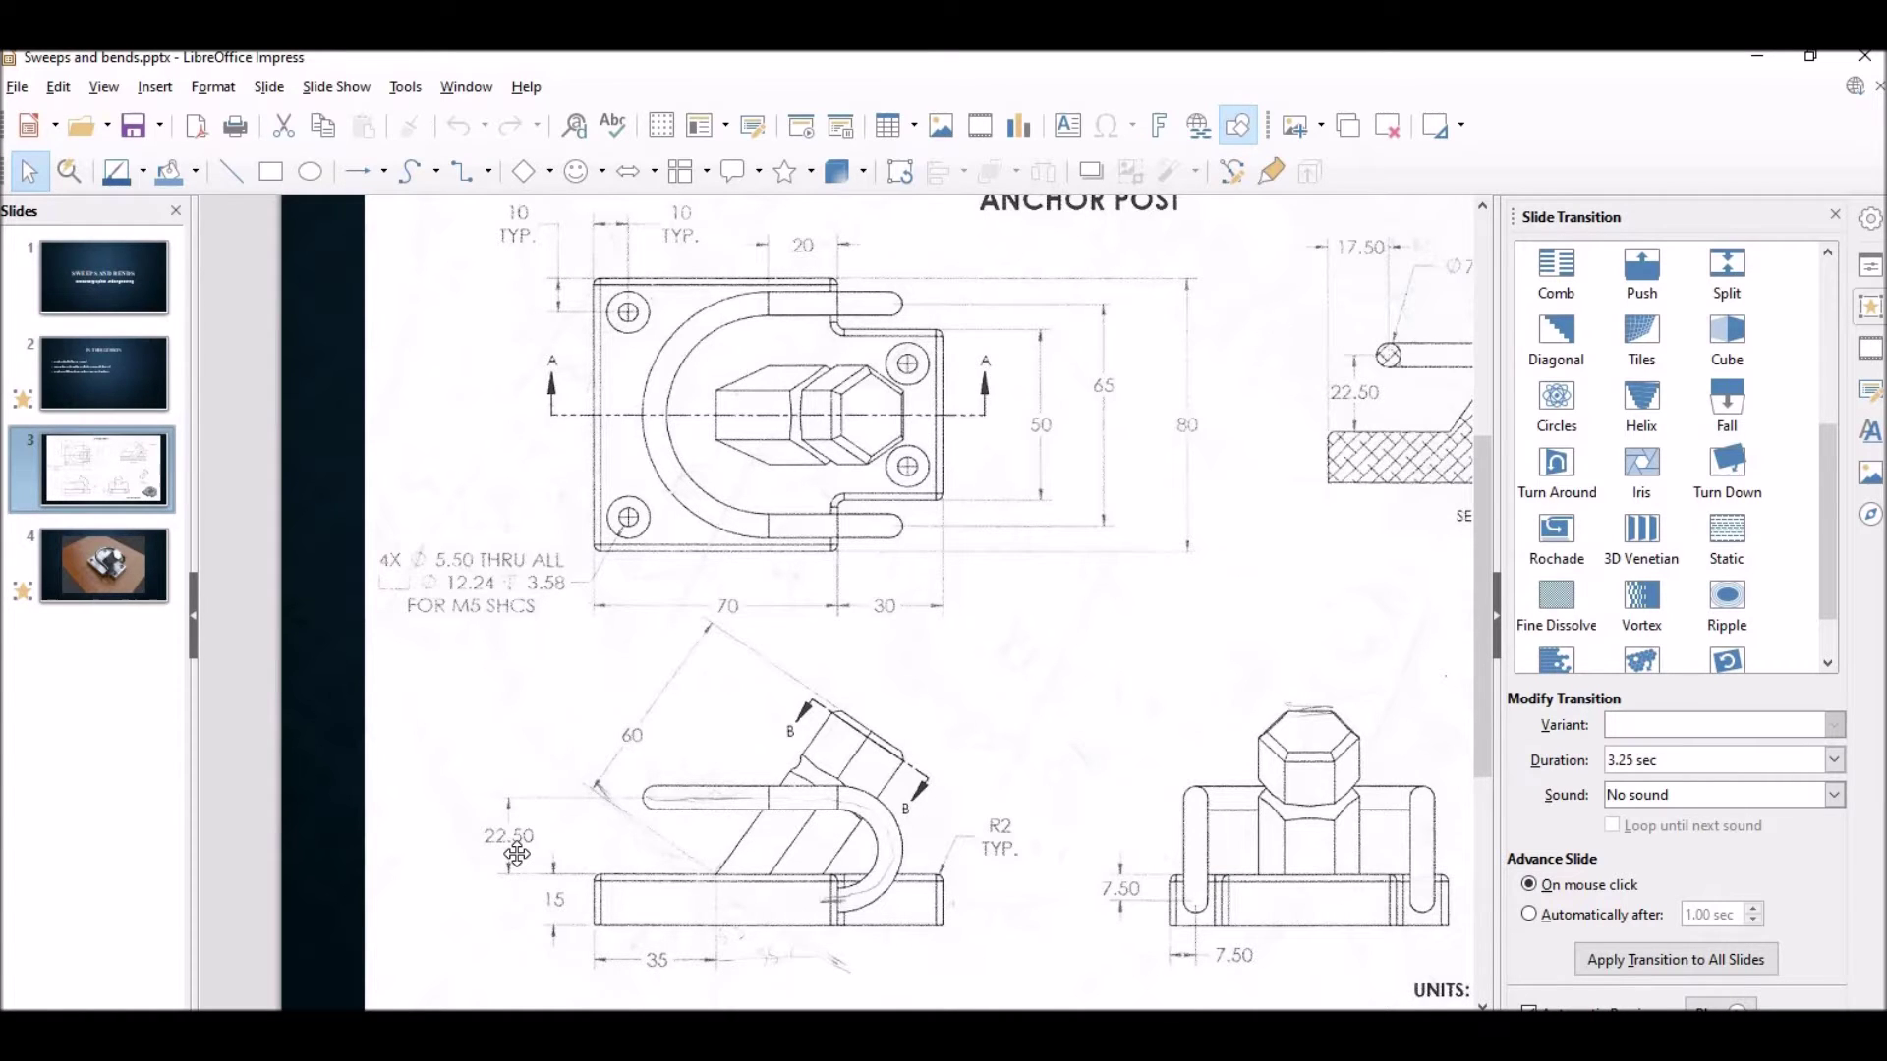
key("super")
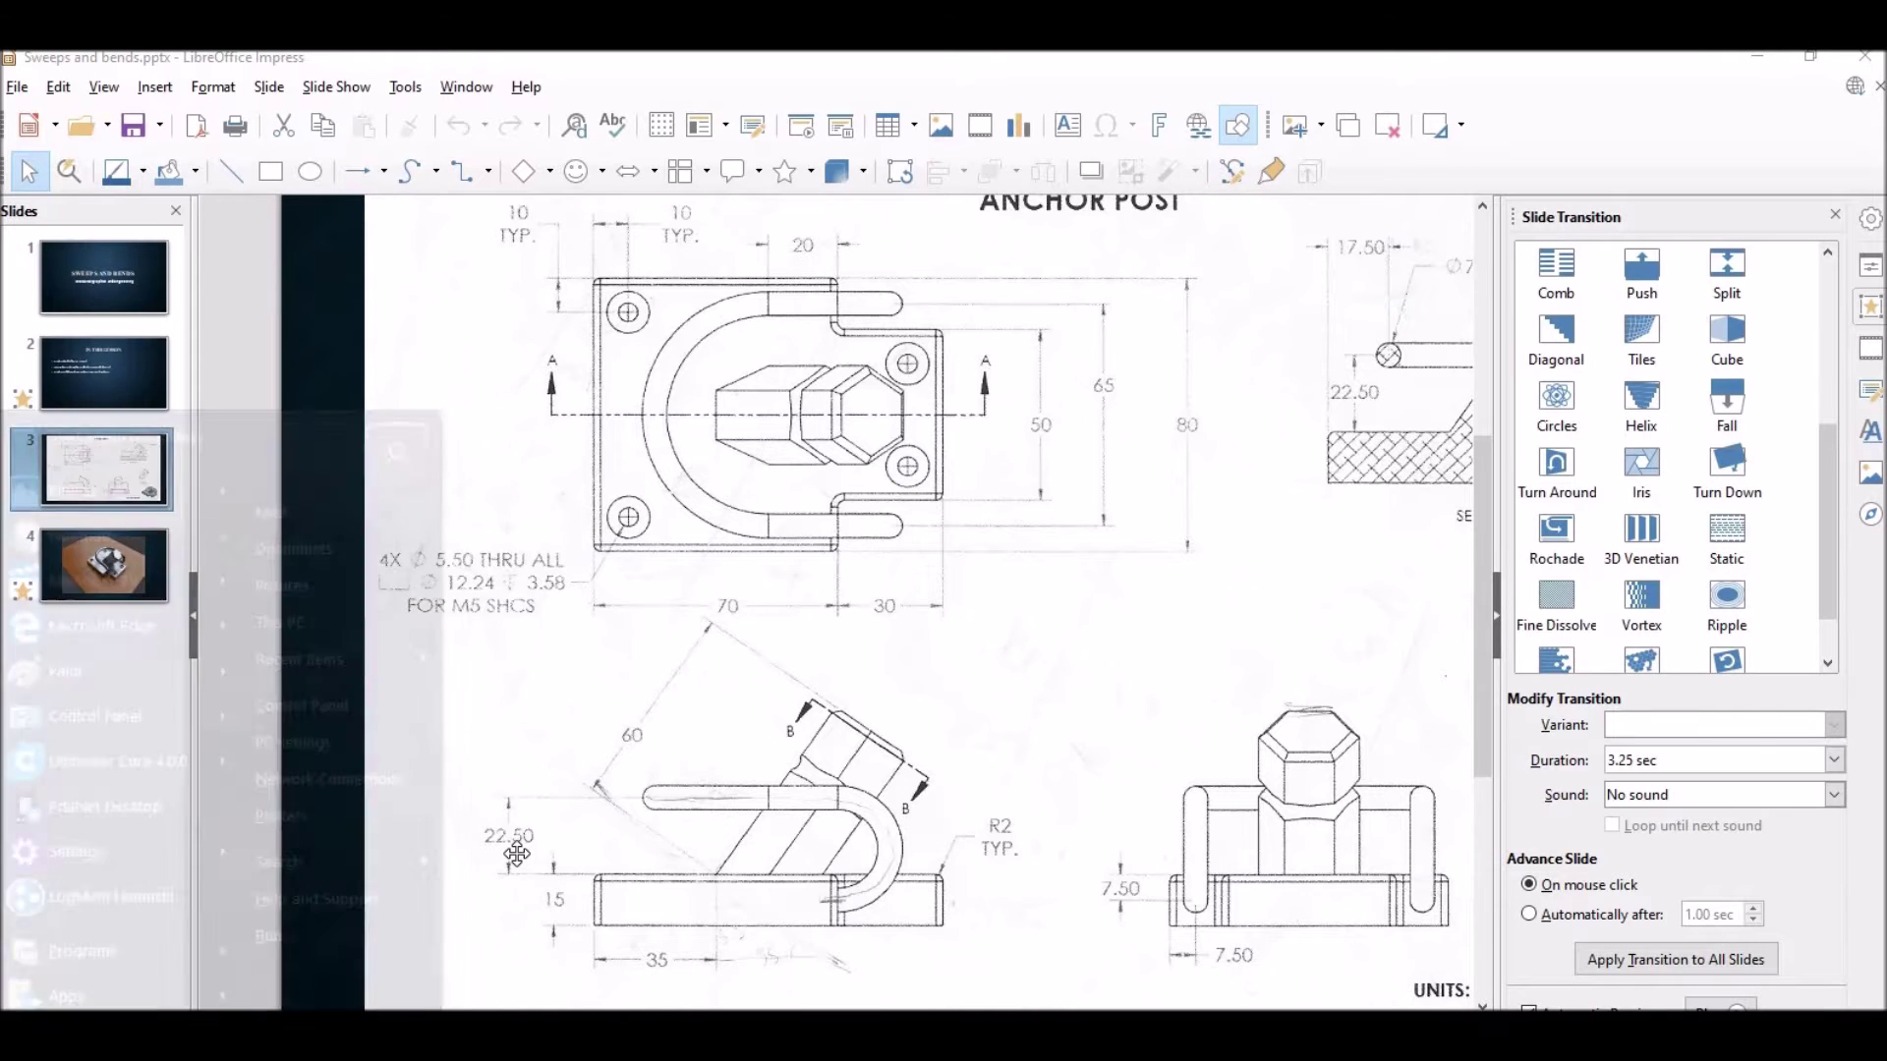
key("super")
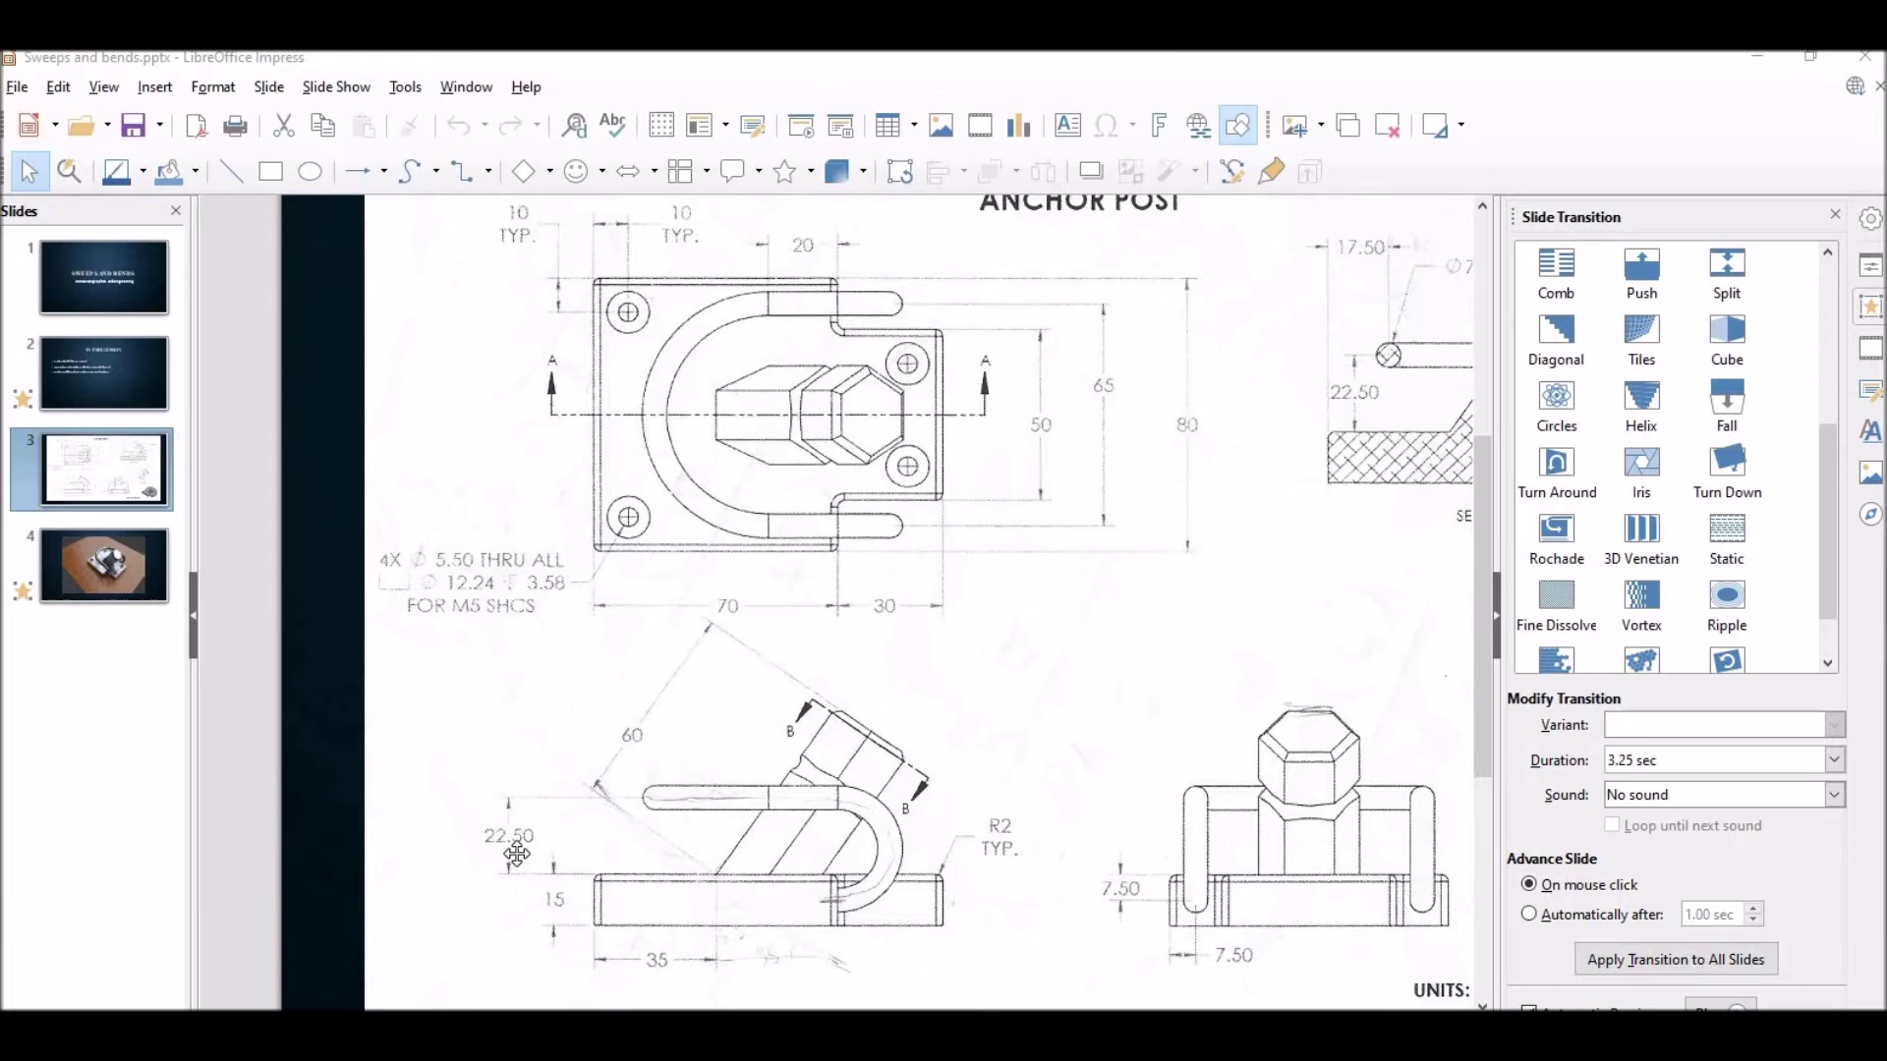
type("22.5")
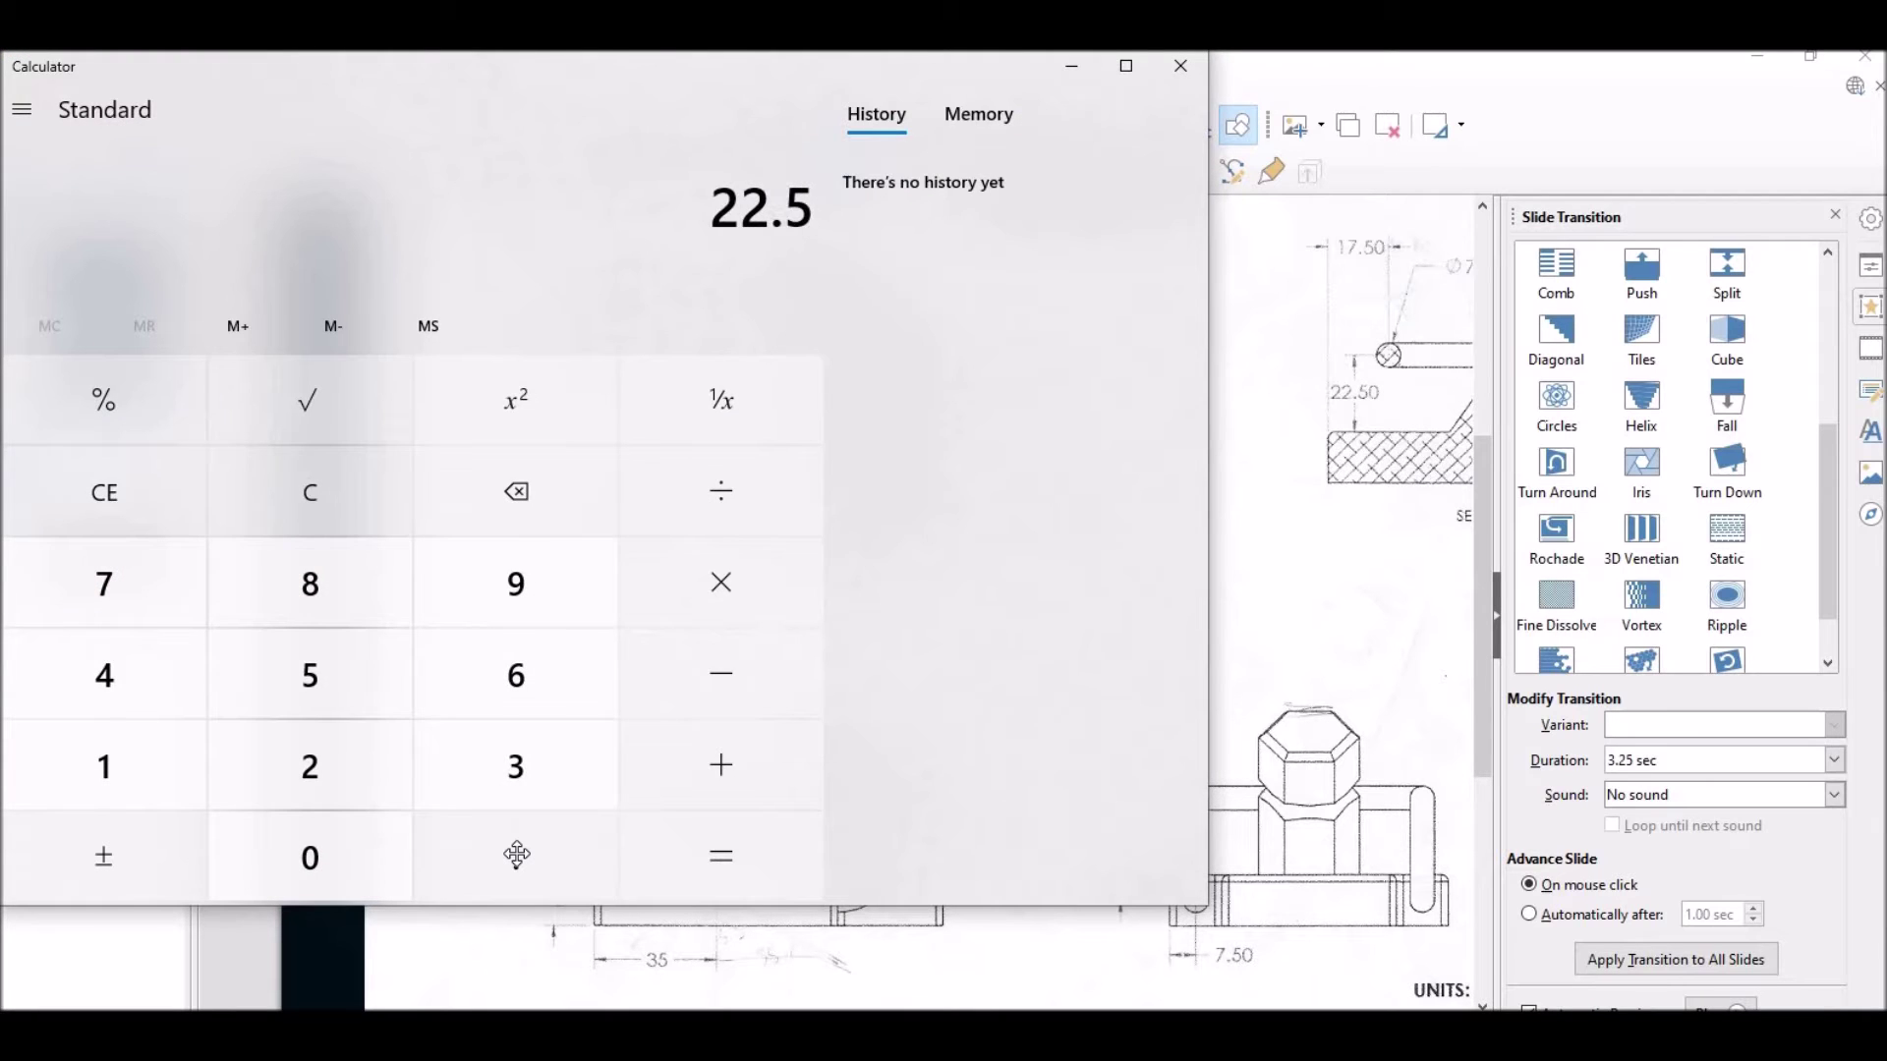
key("plus")
type("7.5")
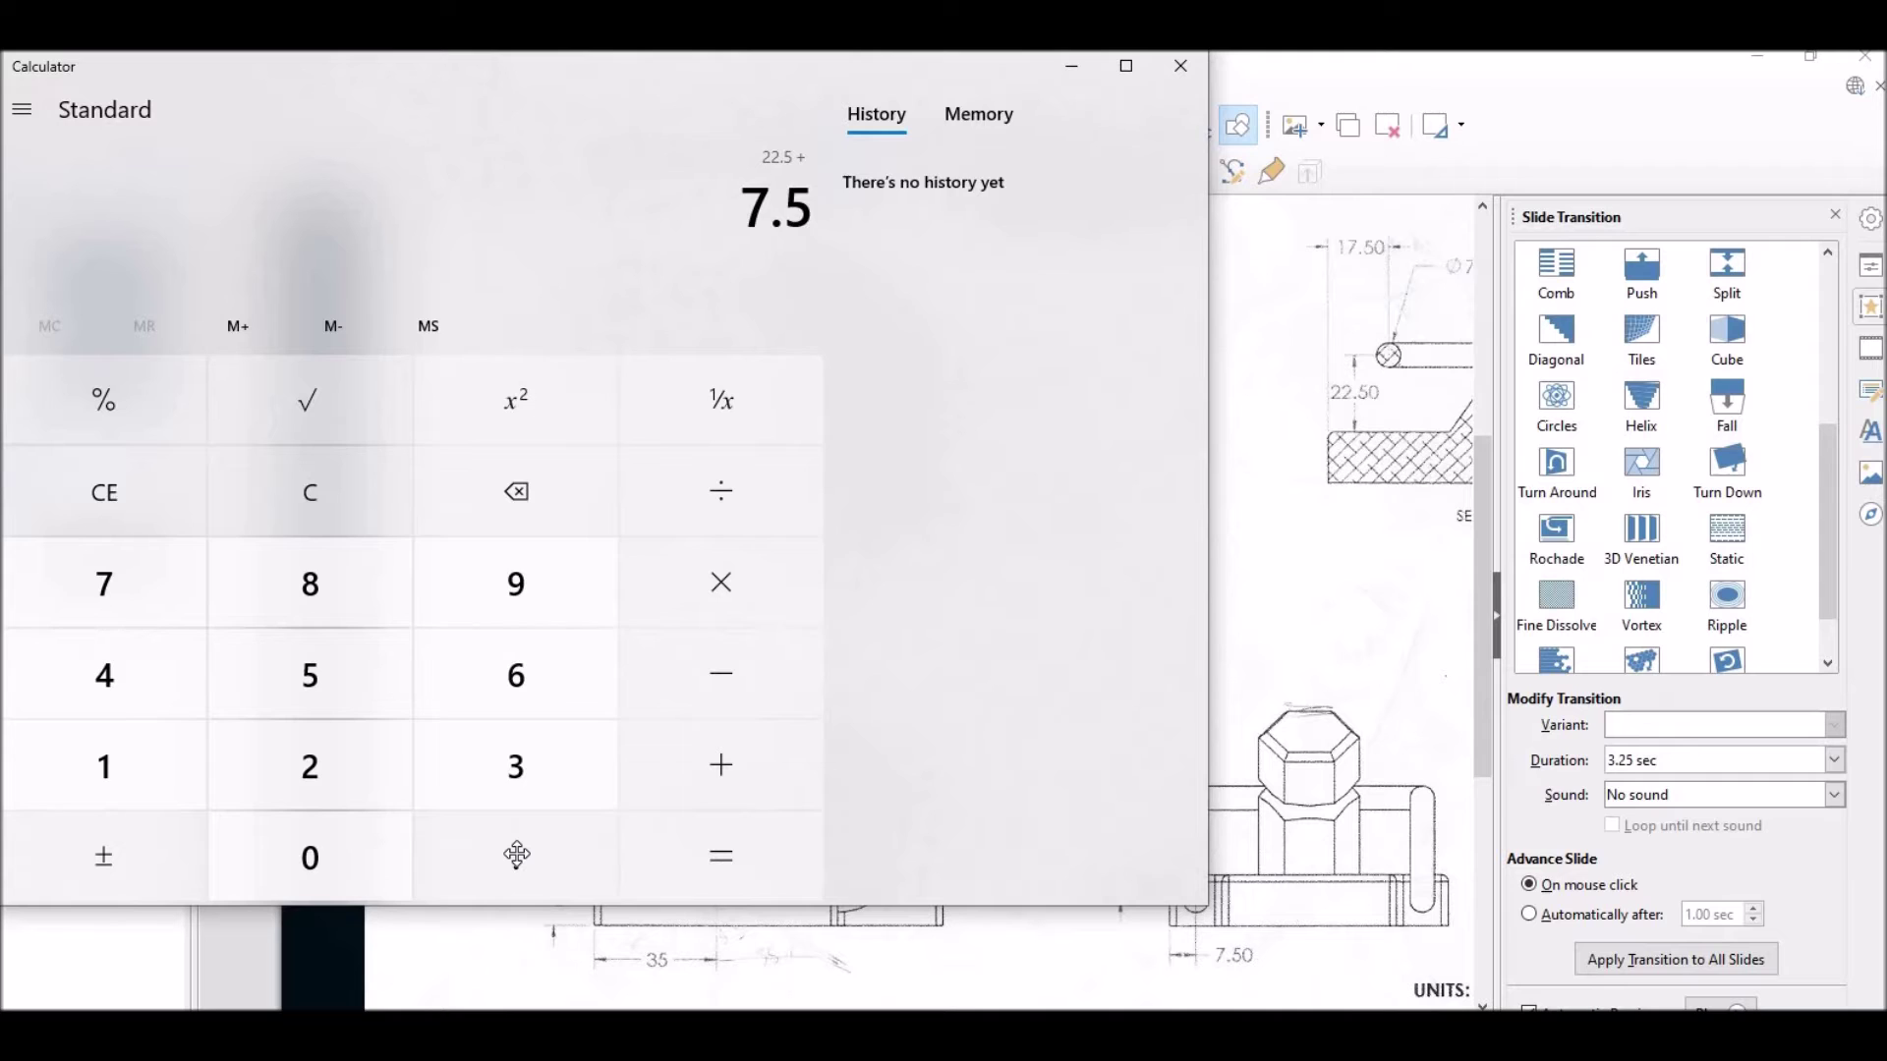
key("Return")
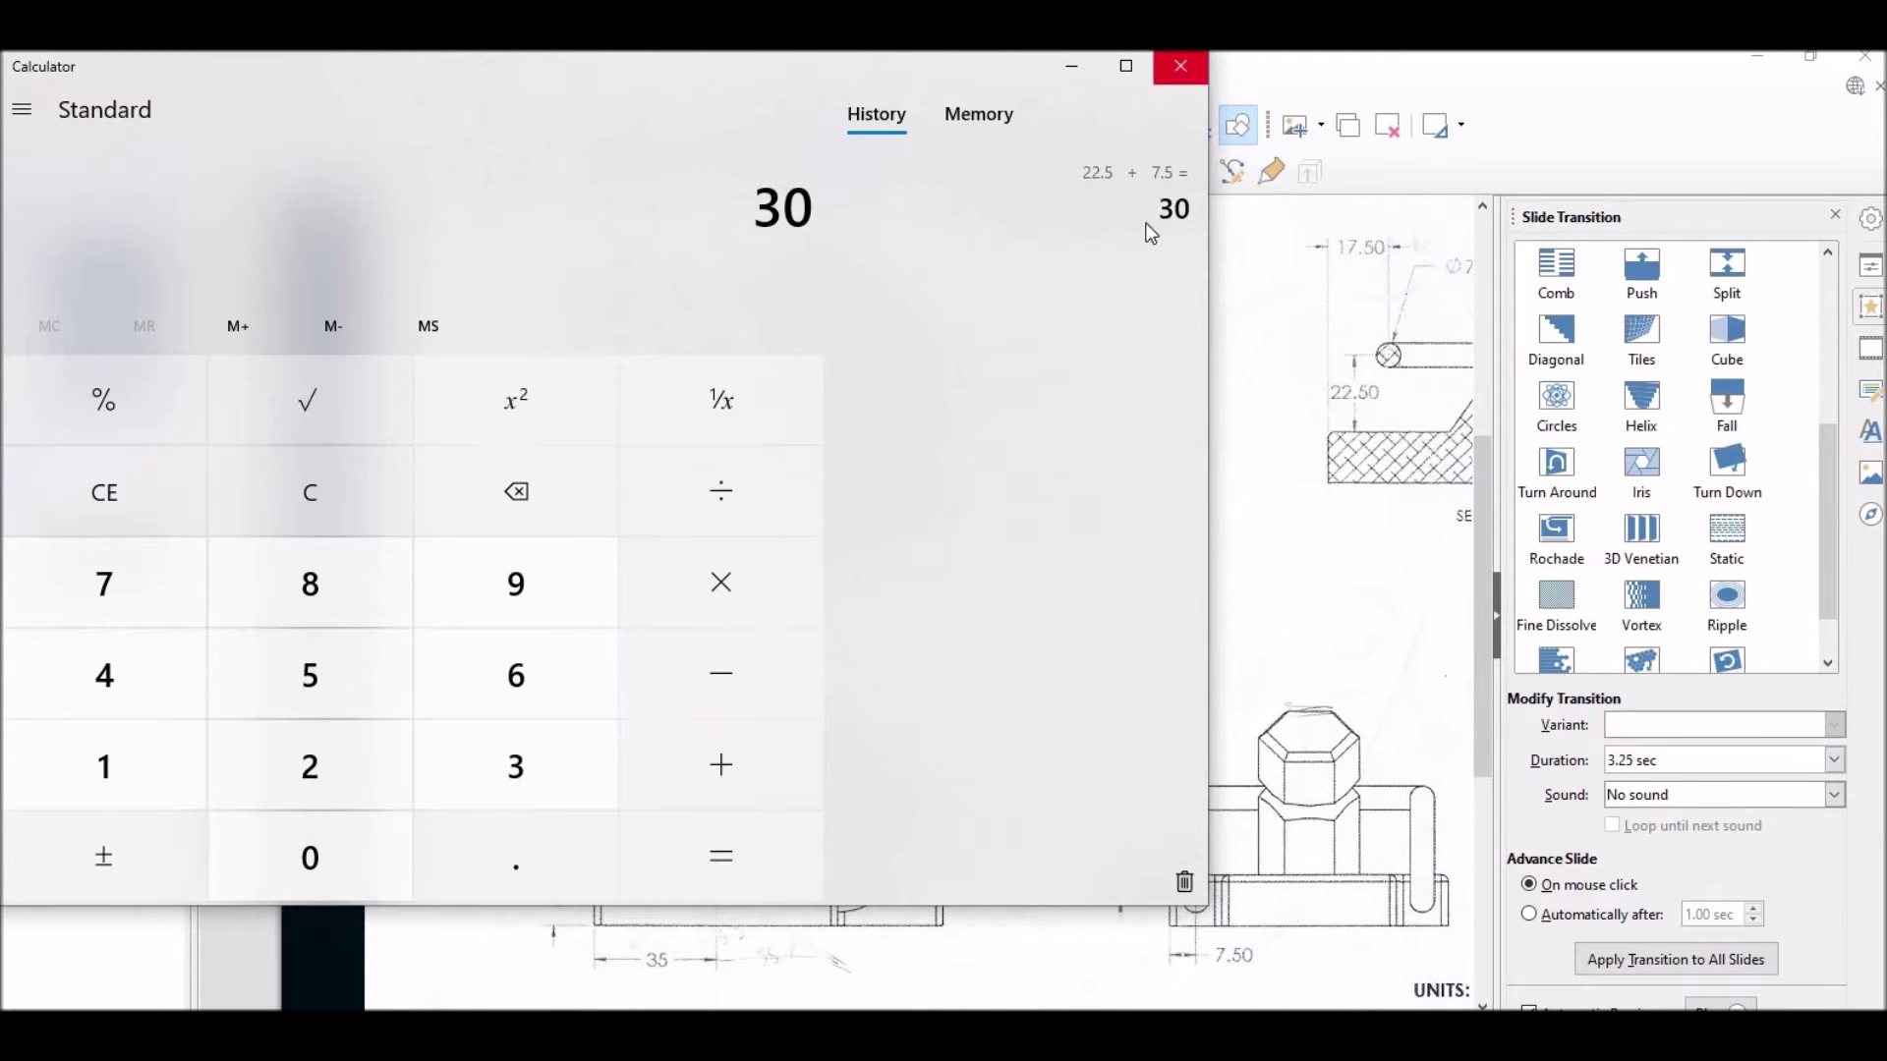
left_click(1180, 65)
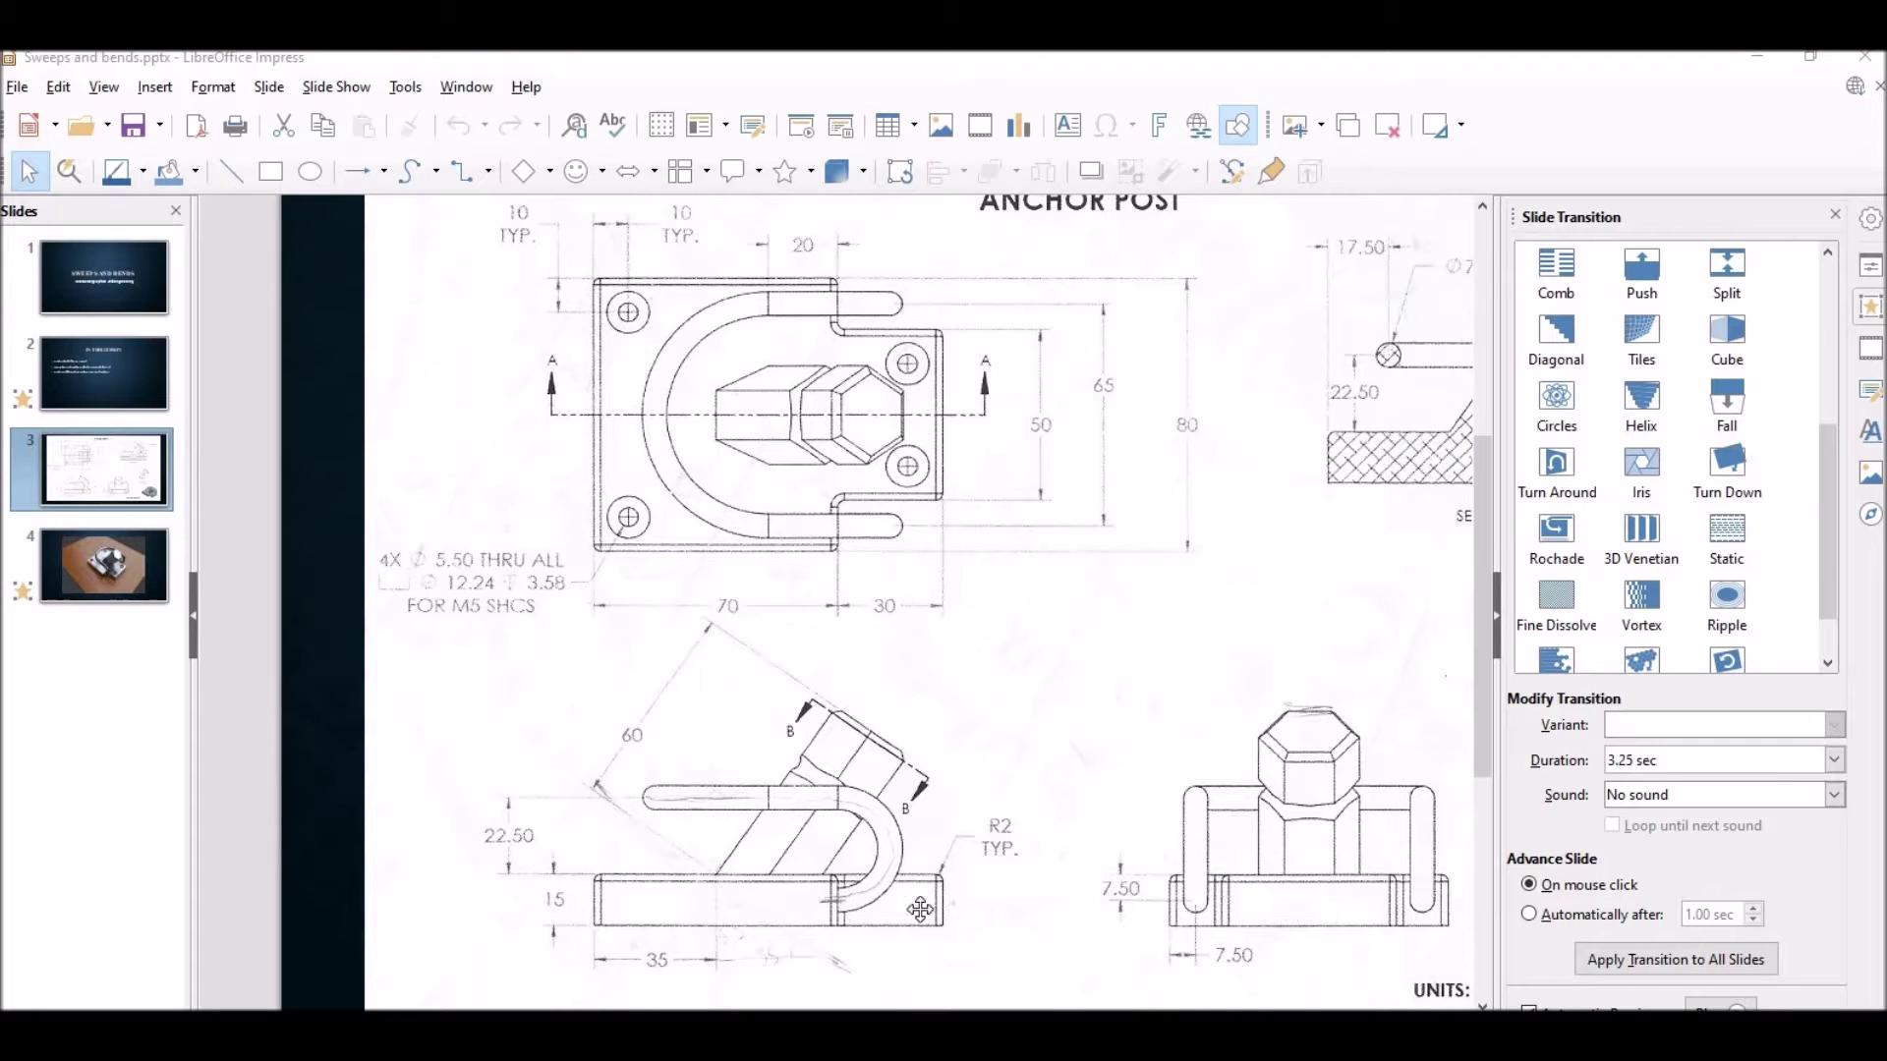
Switch to SketchUp and try a 48-sided vertical circle of 30 mm radius centred on the notch-face guide intersection, undoing it again.
key("alt+Tab")
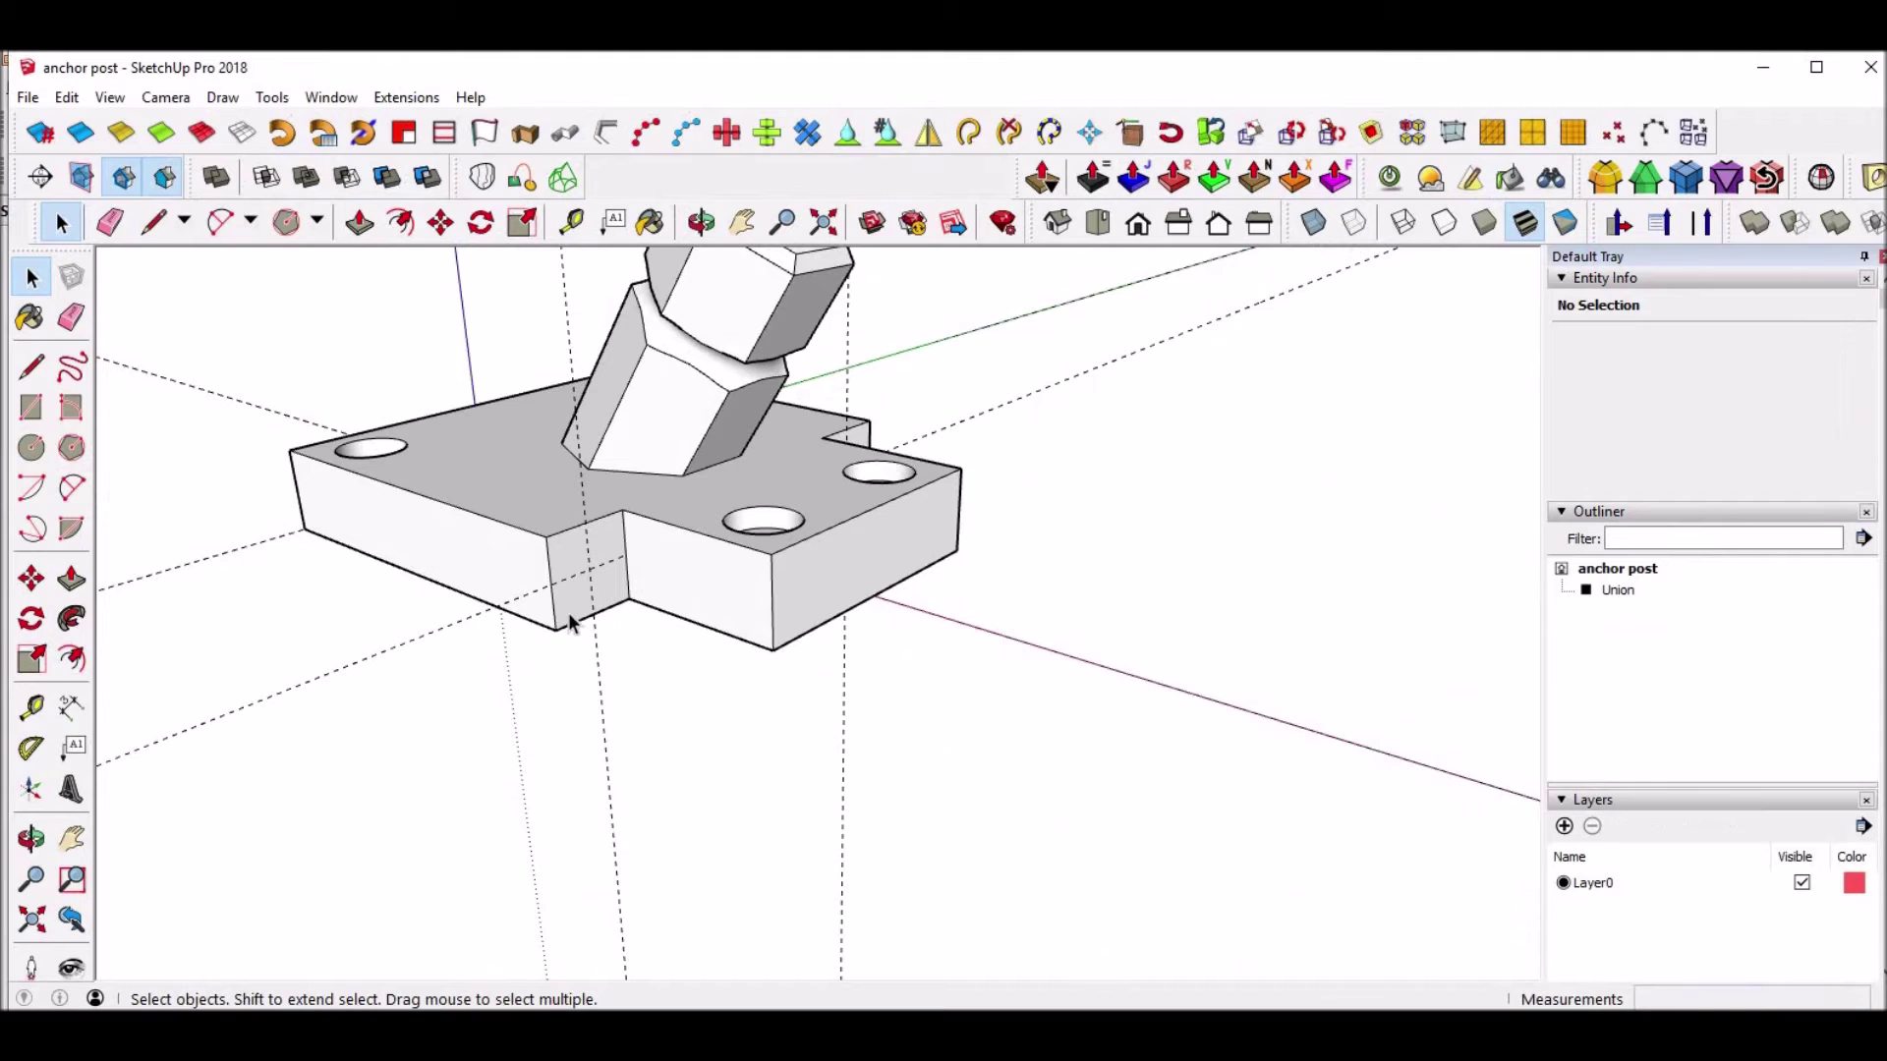
key("c")
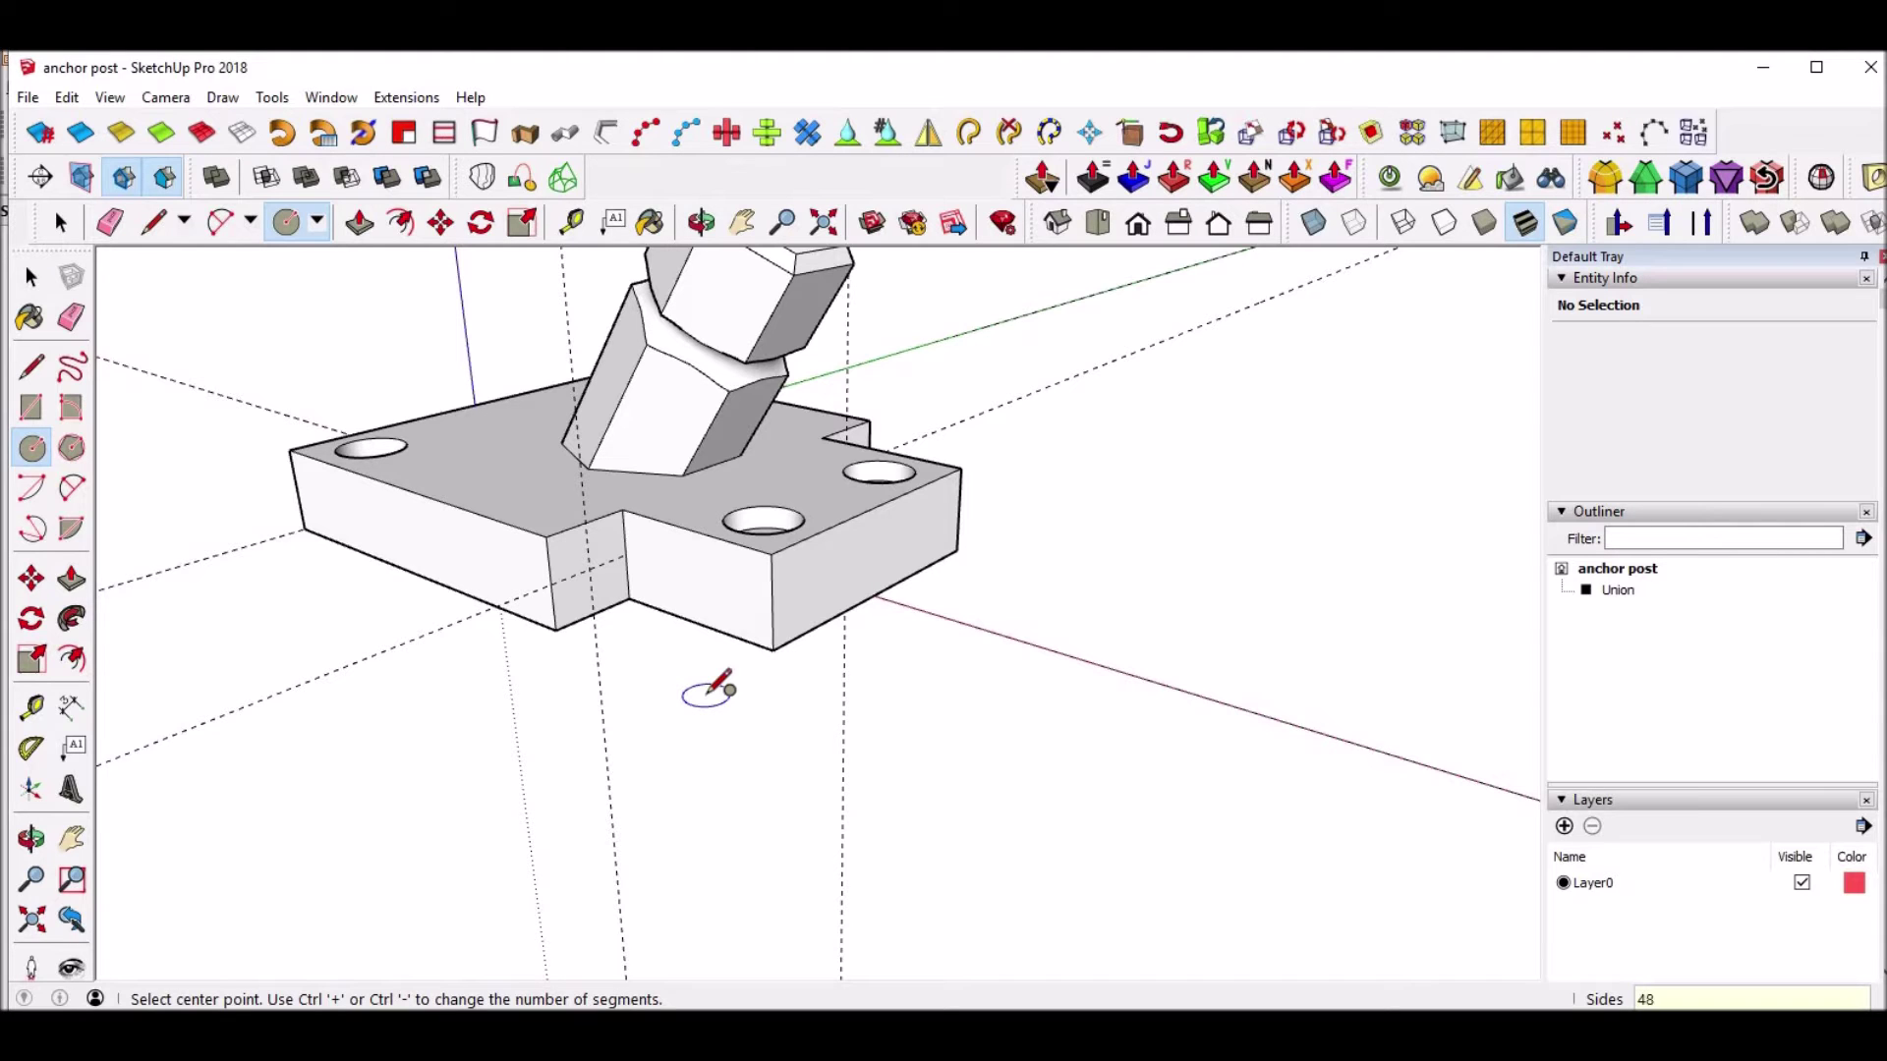
scroll(595, 568, "up", 1)
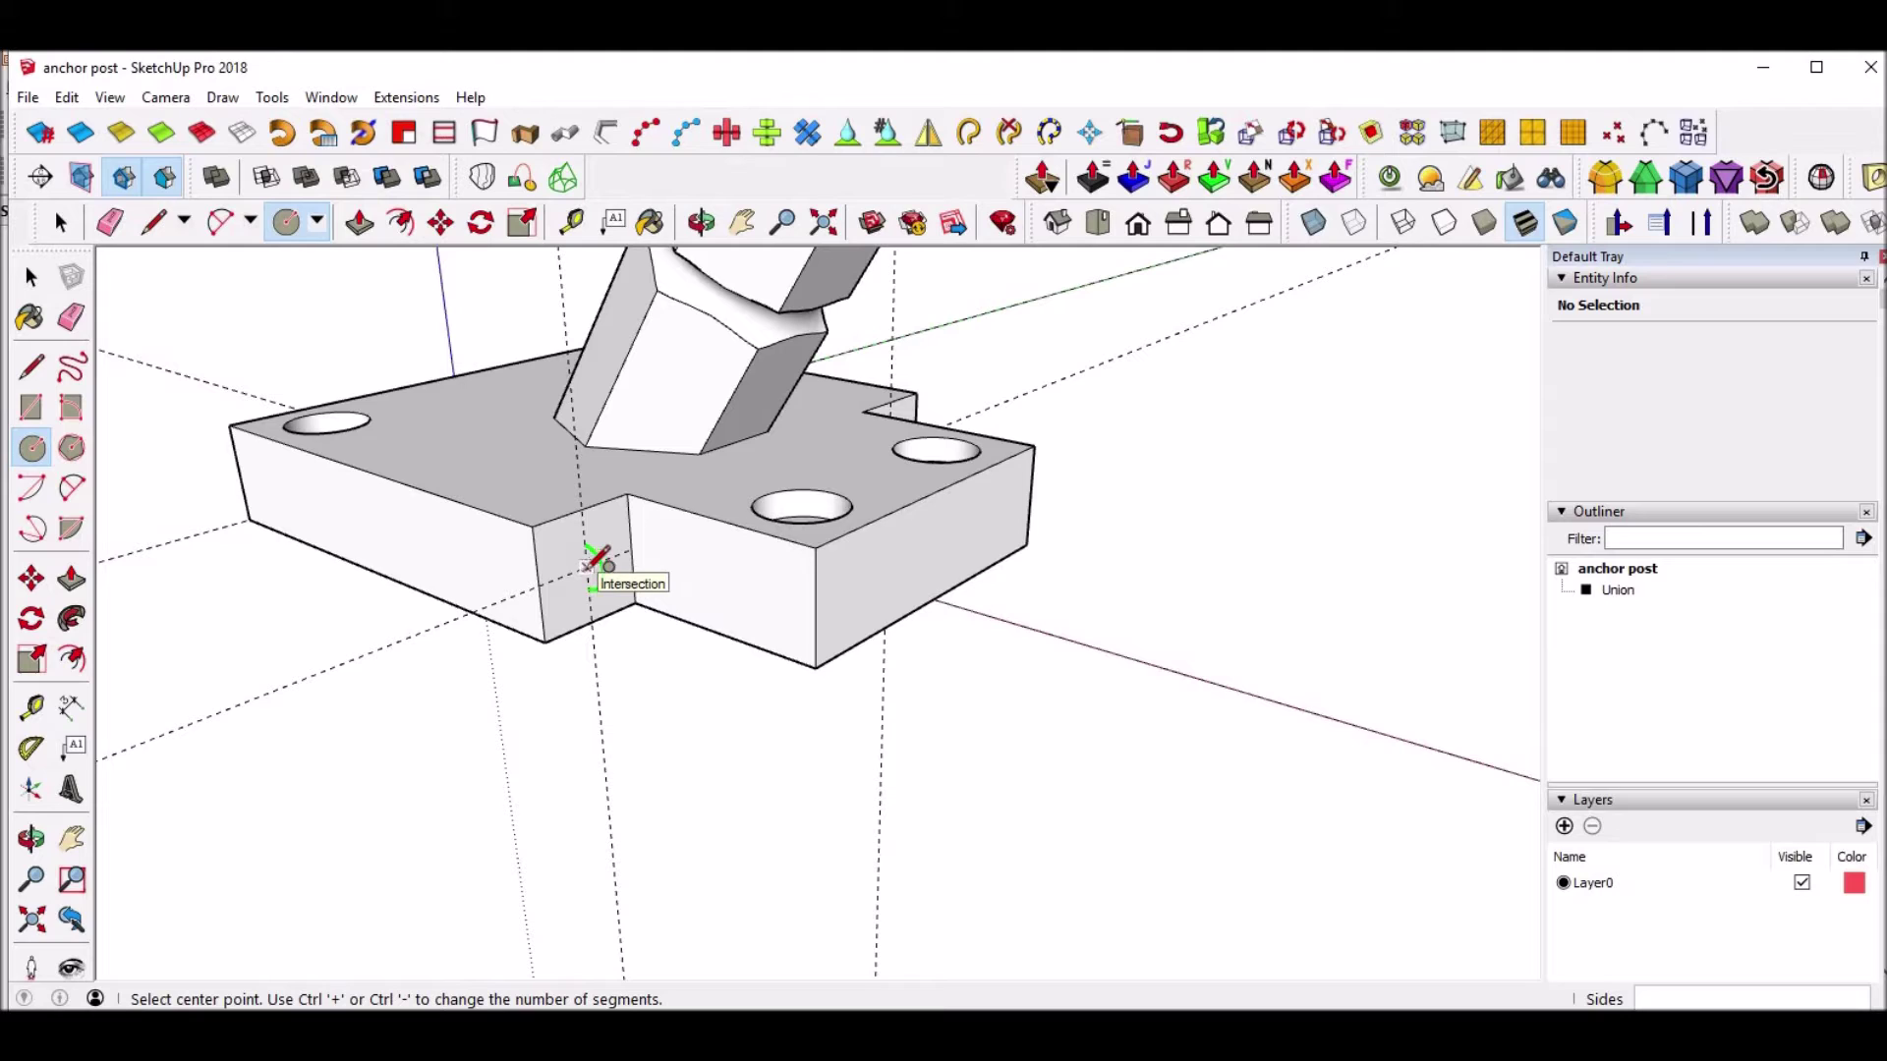
left_click(588, 567)
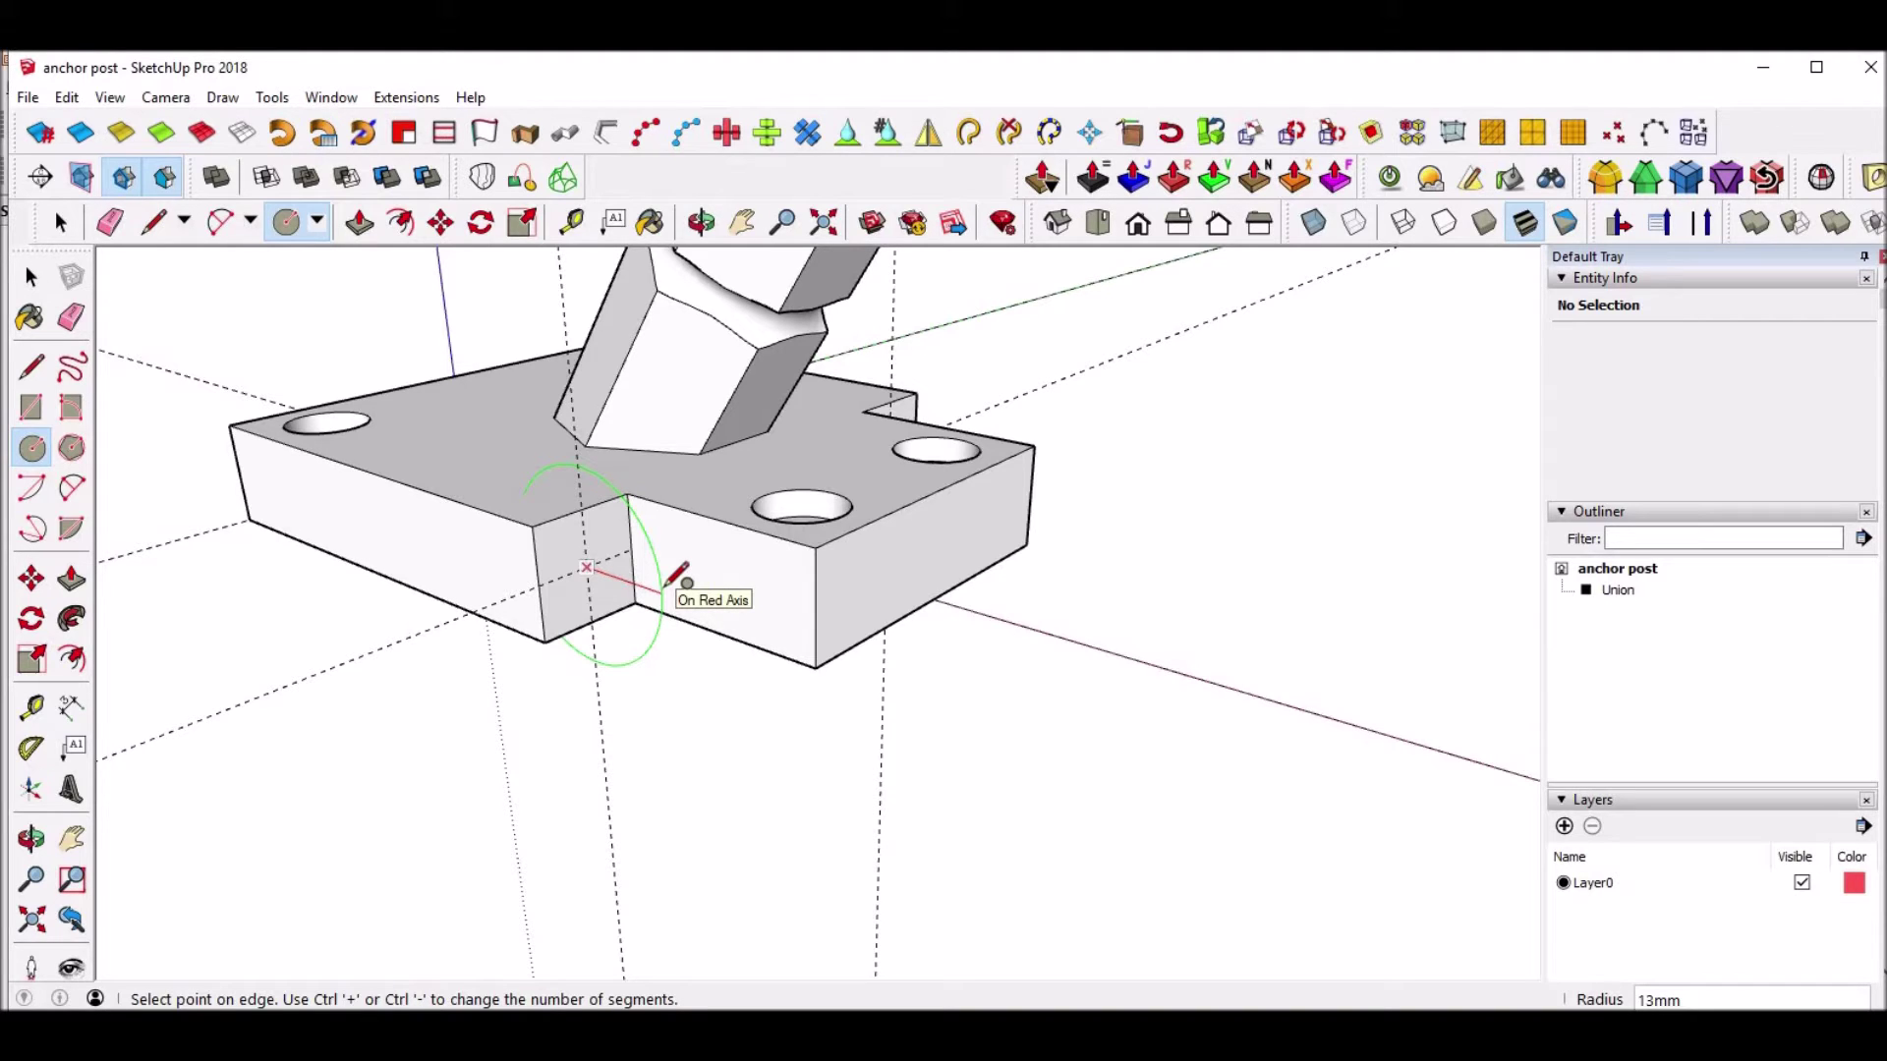
type("30")
key("Return")
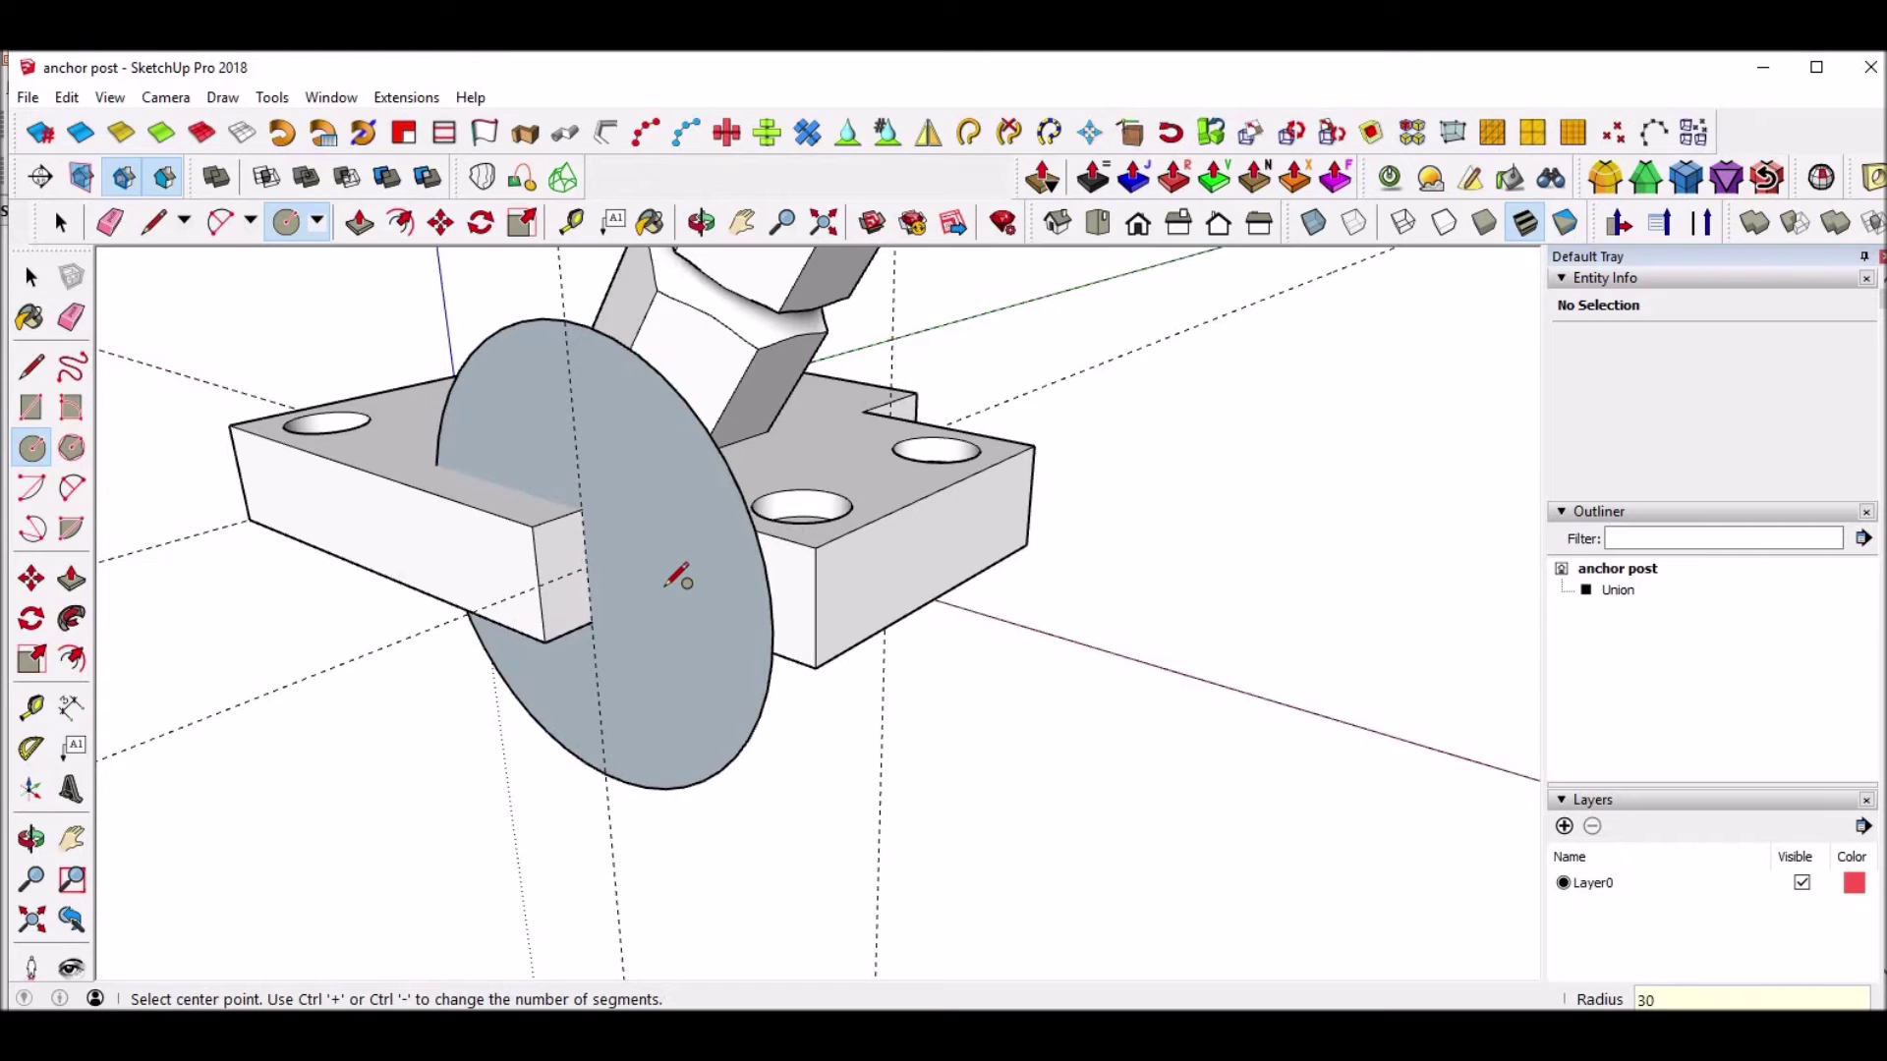
middle_click_drag(632, 645, 1189, 582)
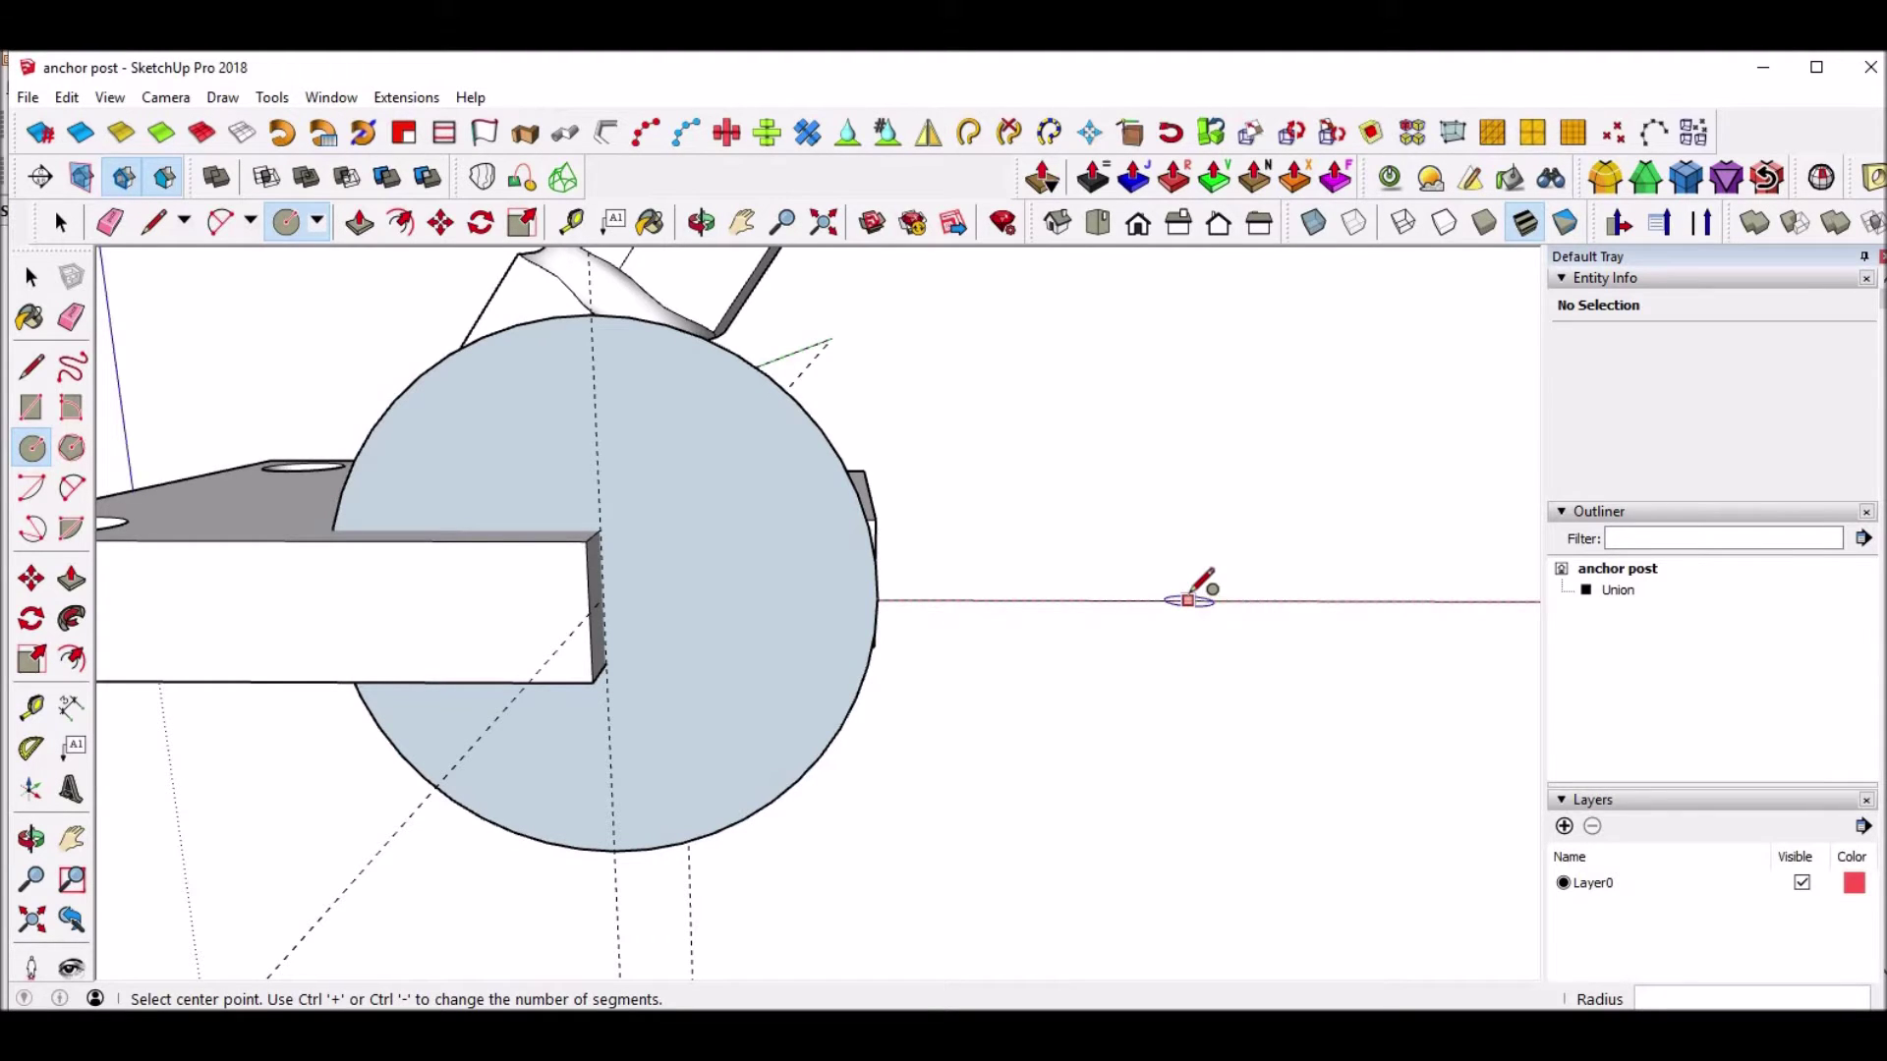
key("ctrl+z")
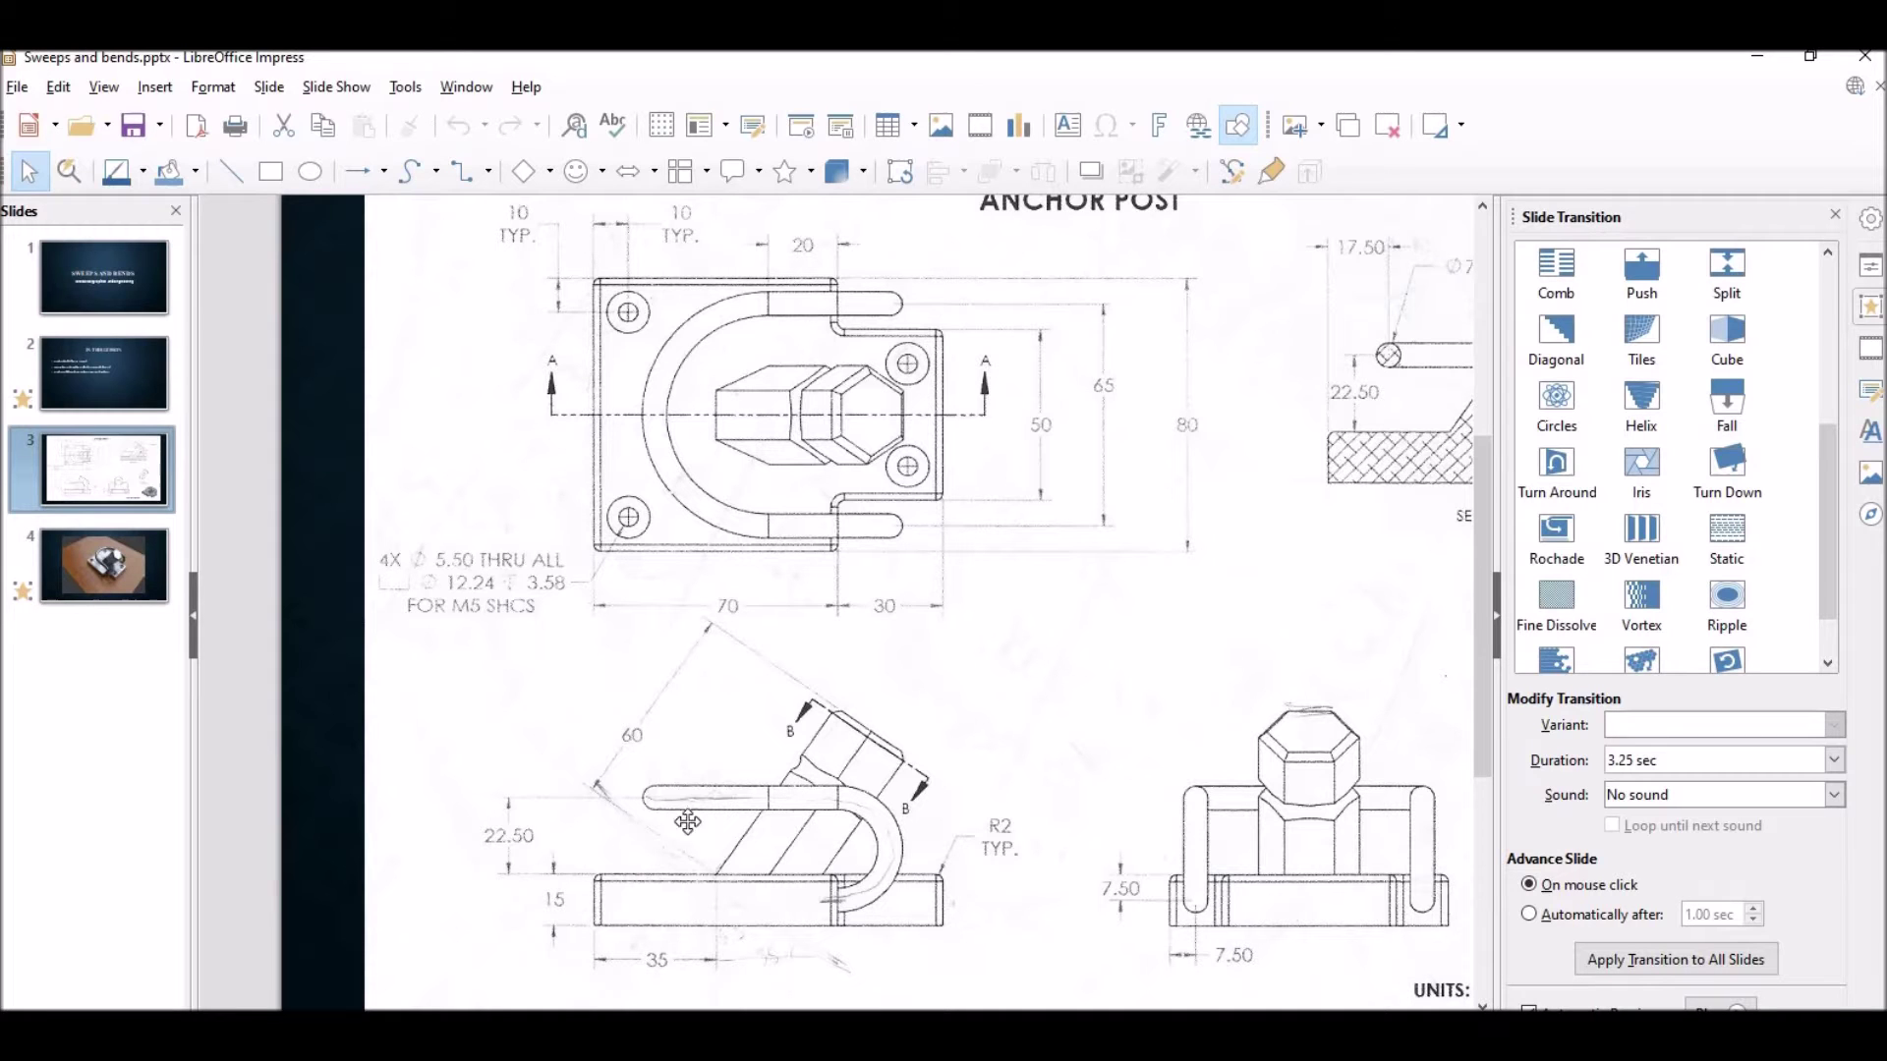
Switch to SketchUp and draw a vertical circle of 15 mm radius centred on the notch-face guide intersection.
key("alt+Tab")
middle_click_drag(602, 597, 510, 649)
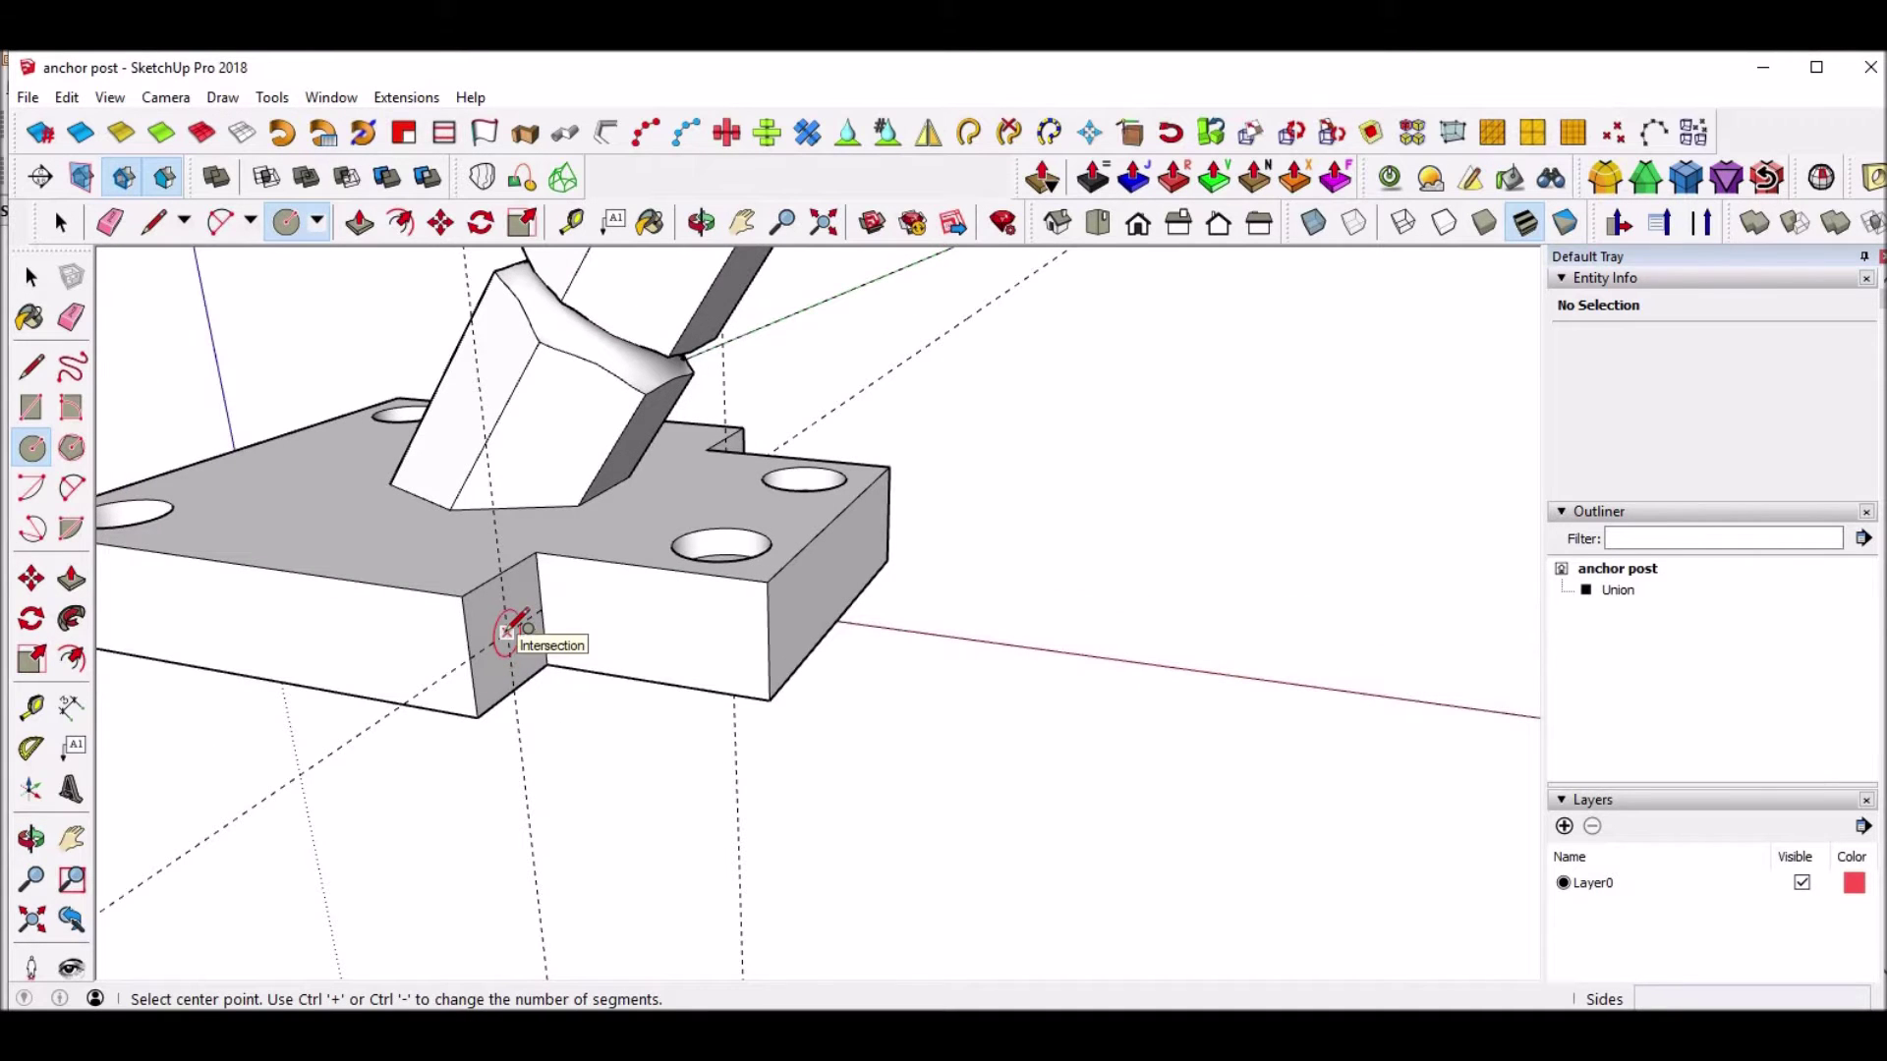
left_click(506, 632)
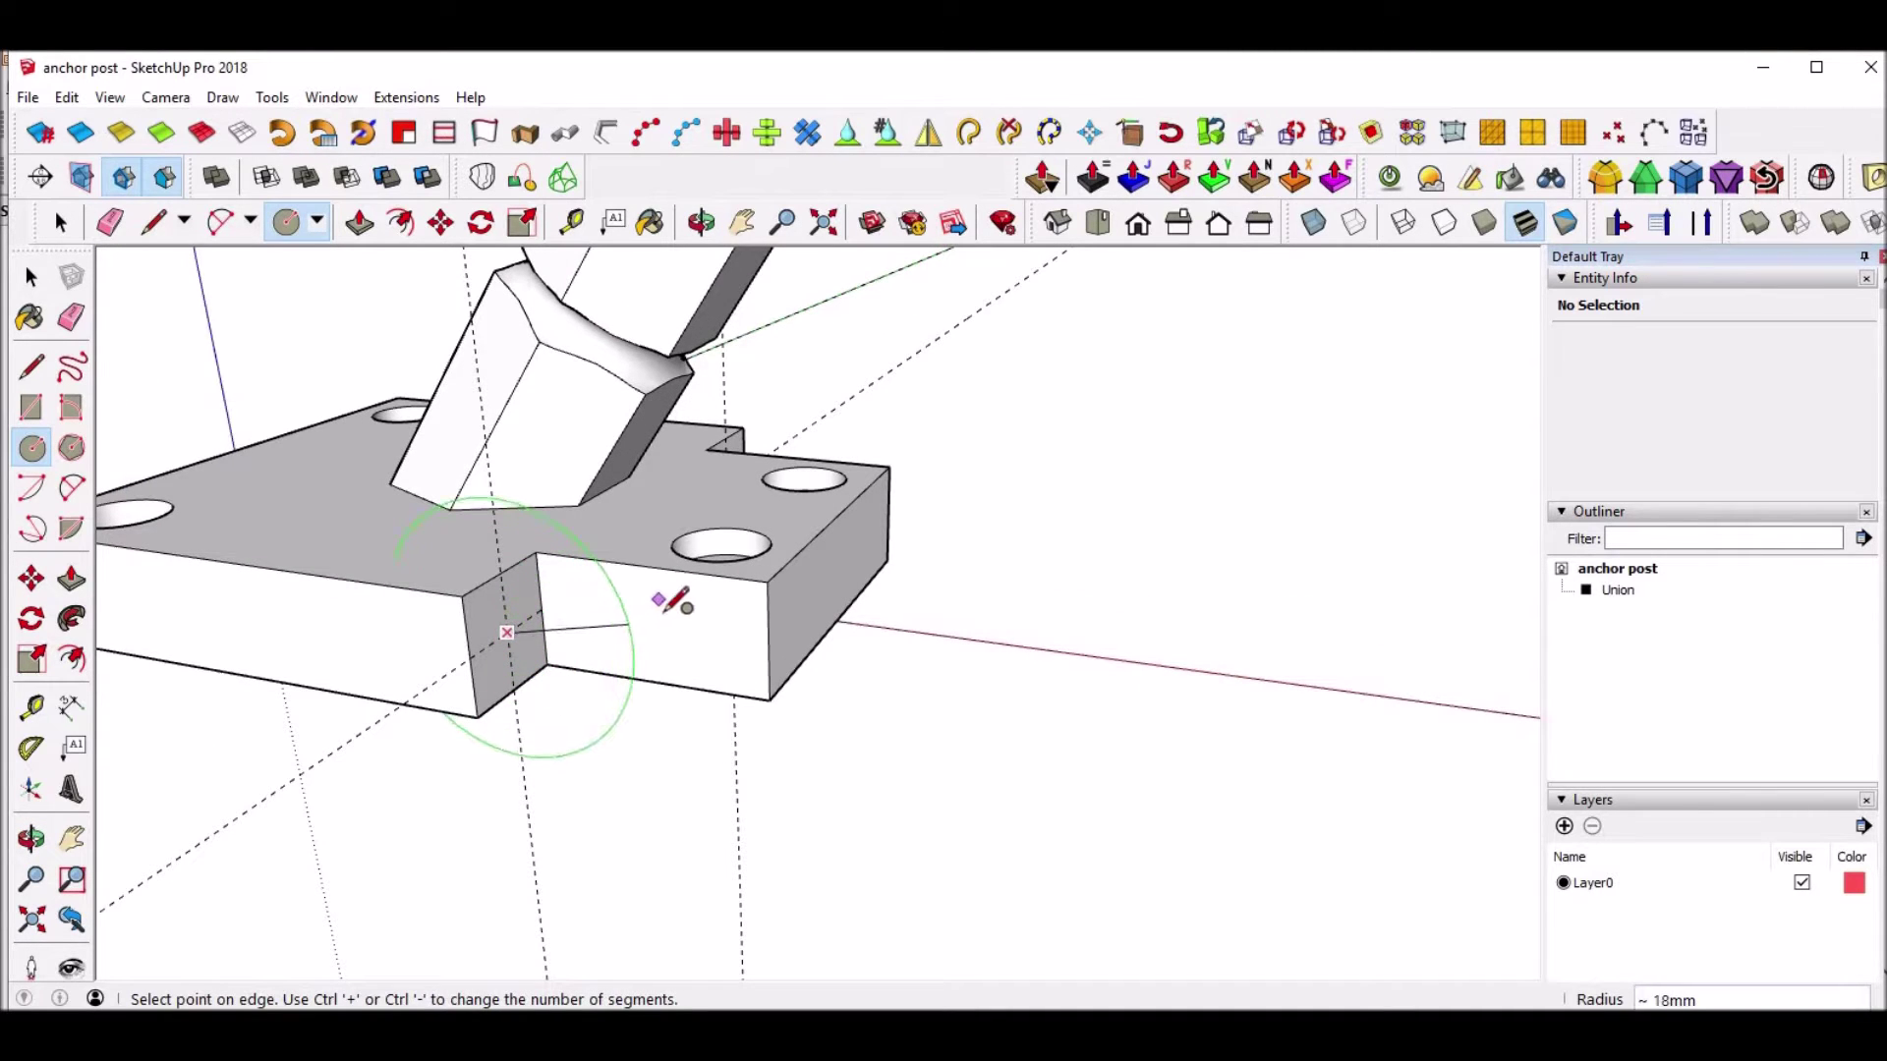
type("15")
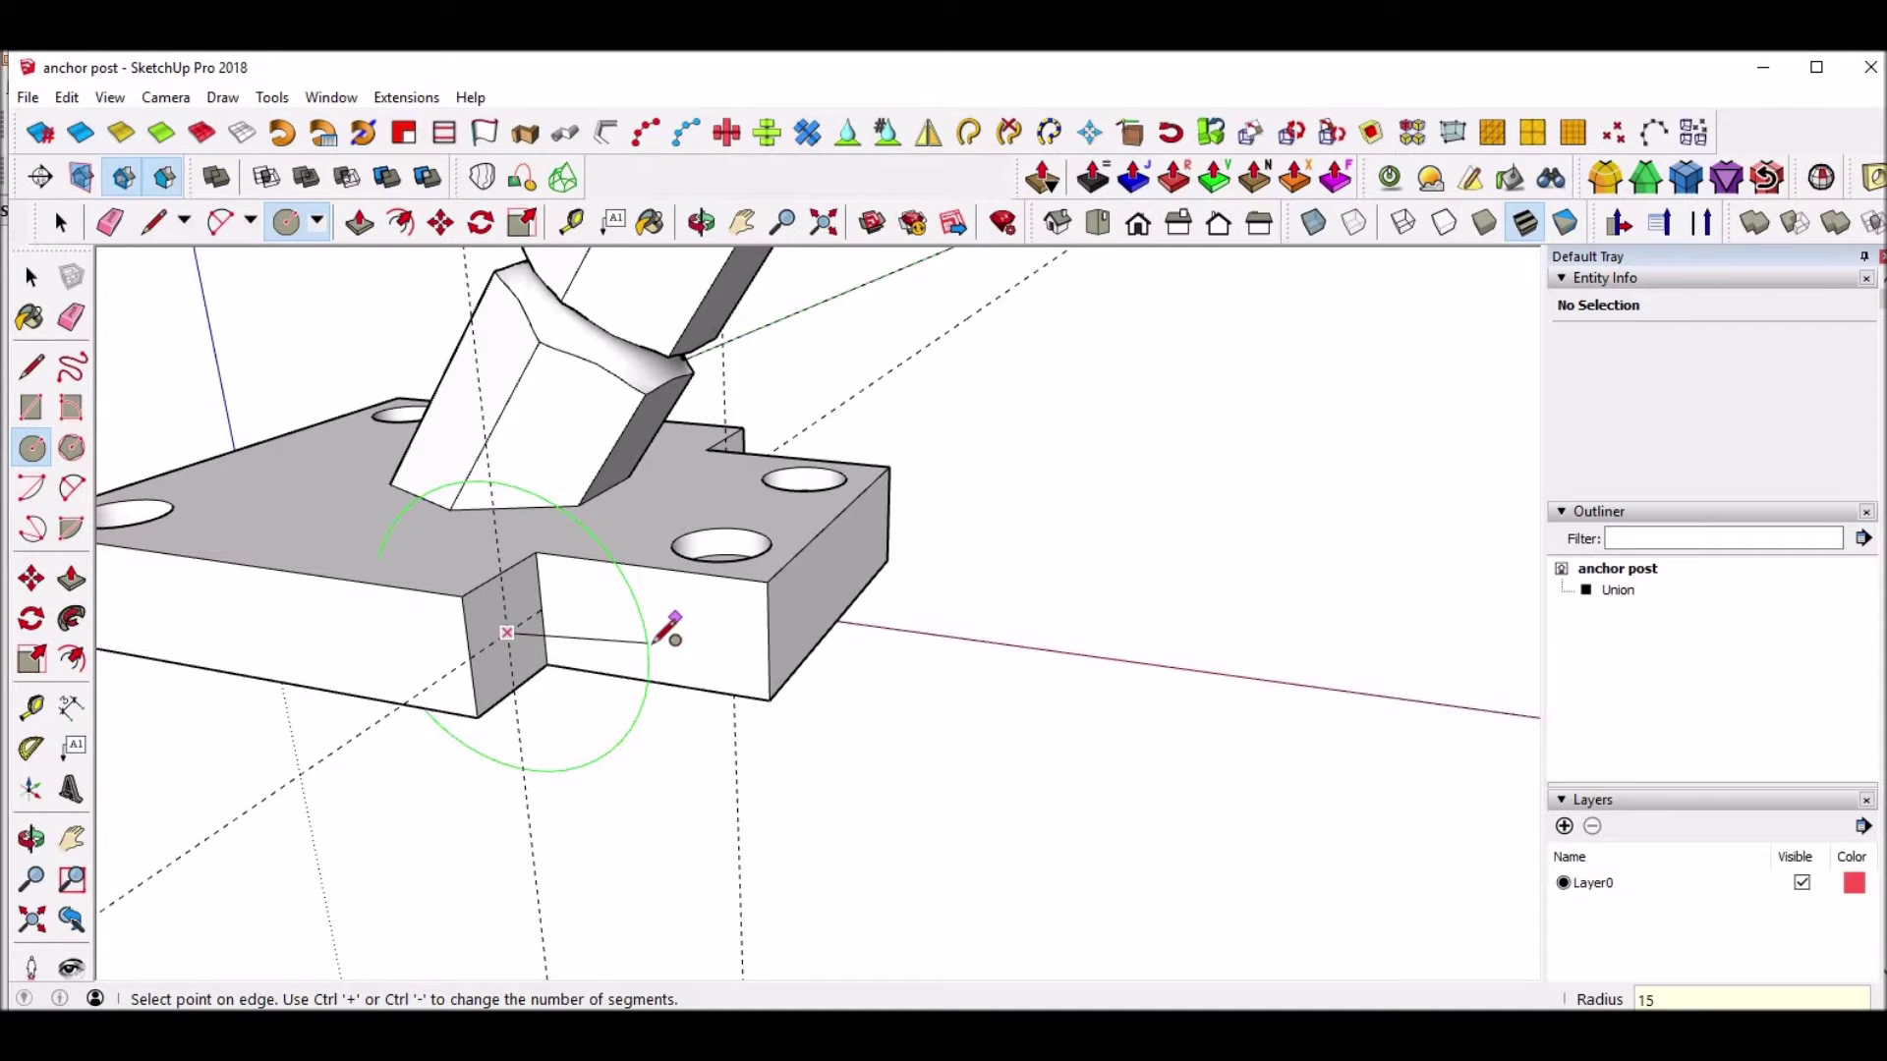
type("1")
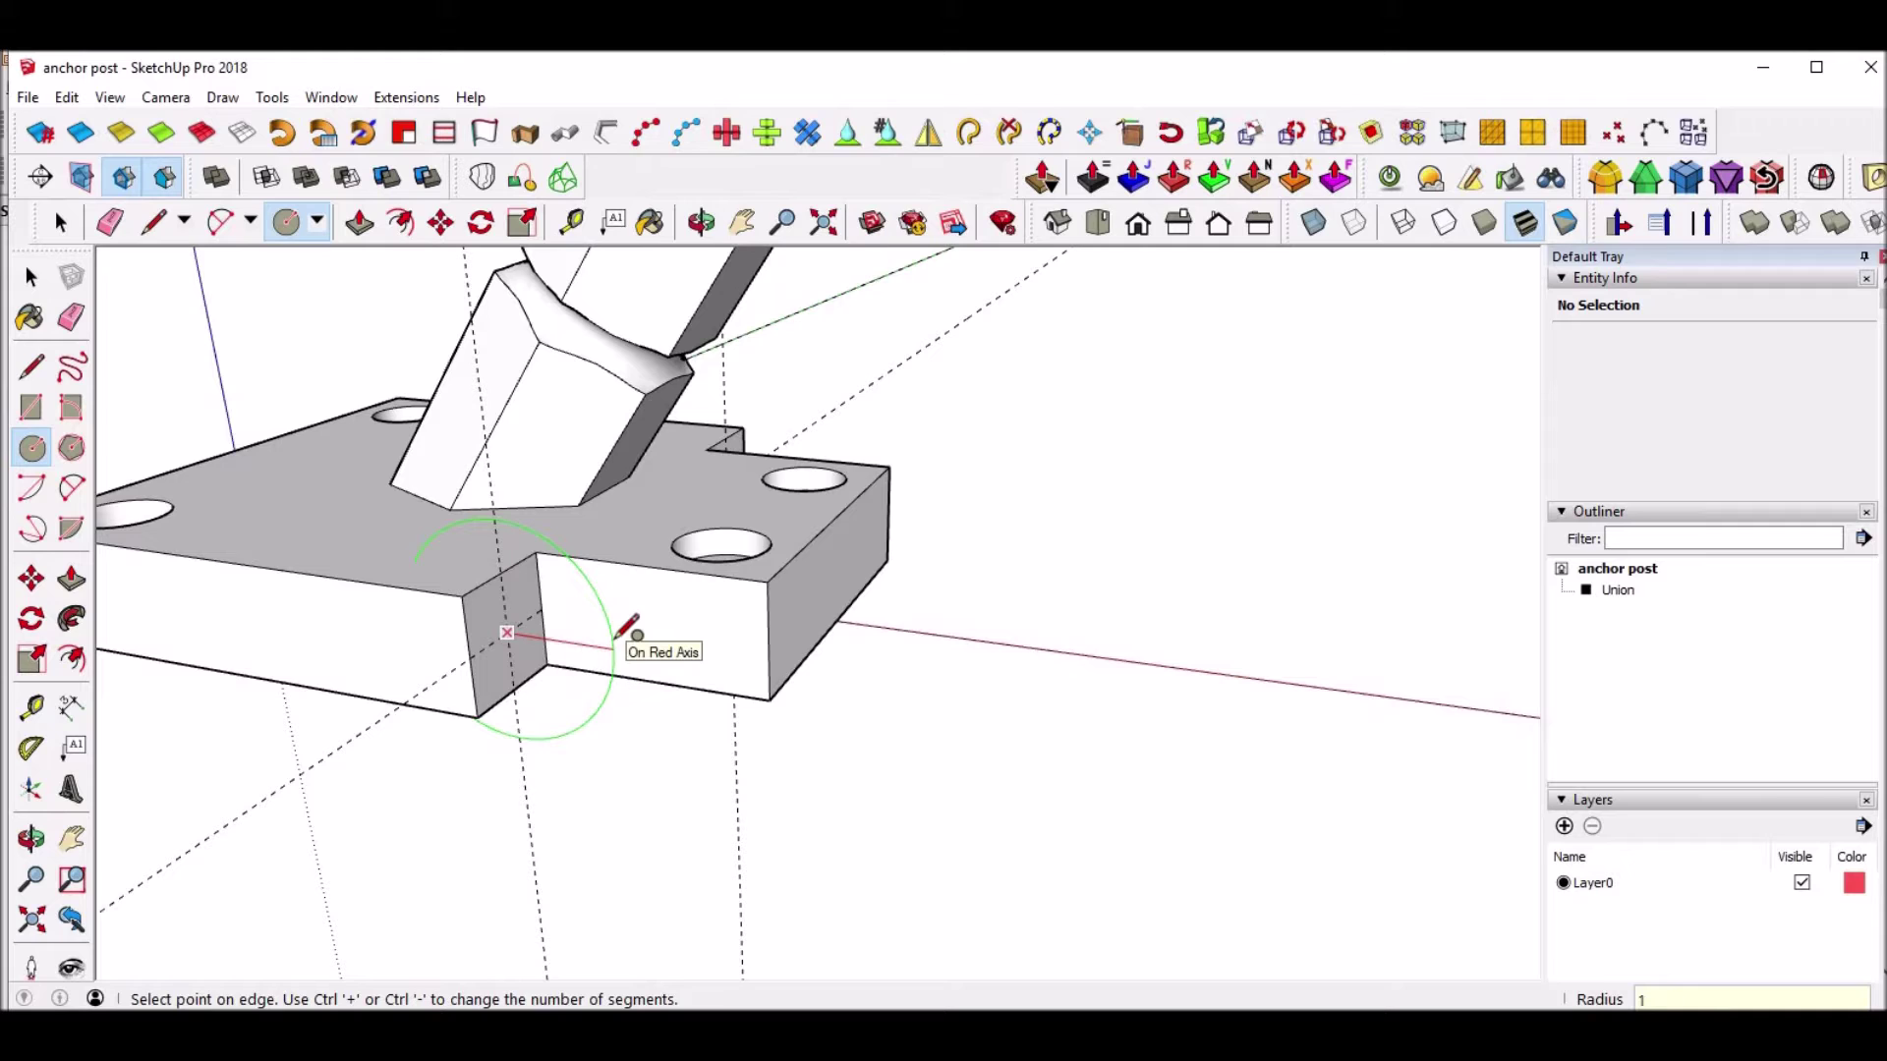
type("4")
key("Return")
middle_click_drag(634, 639, 791, 611)
key("space")
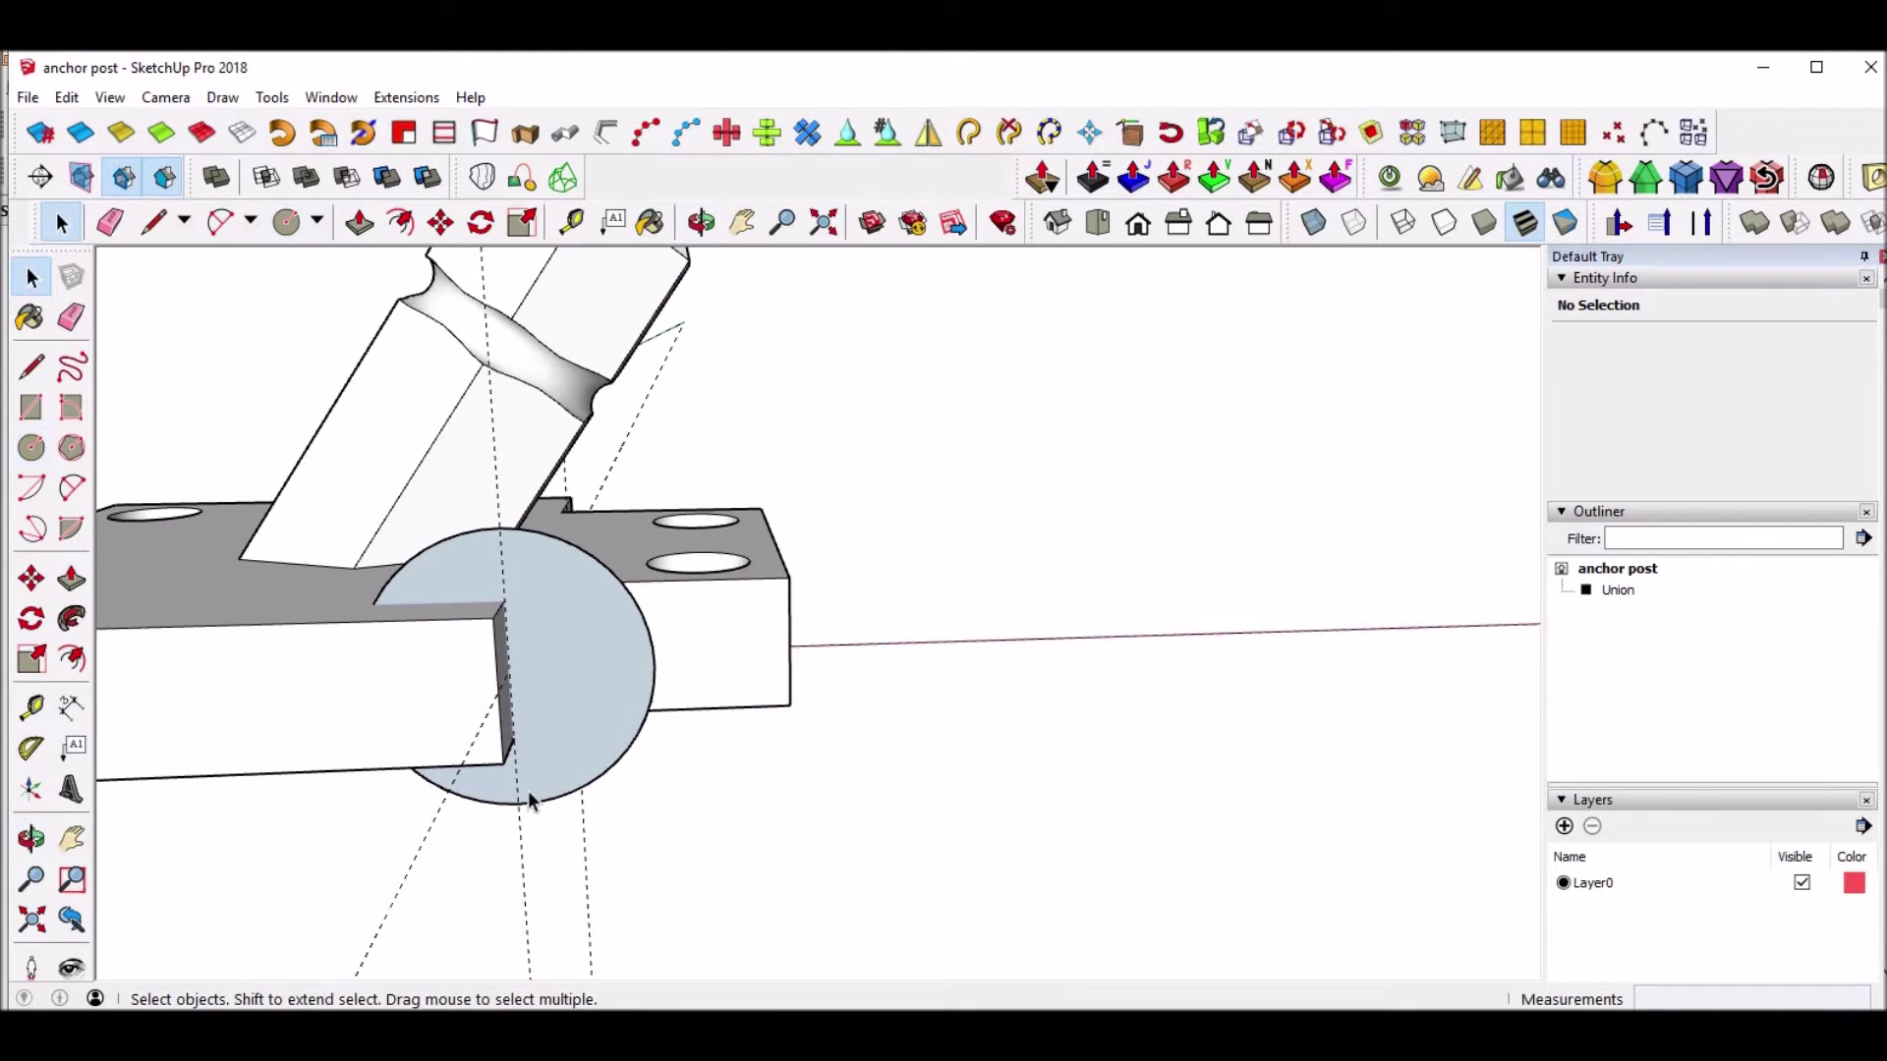
Move the circle straight up 15 mm so its lowest point sits on the notch-face guide intersection.
left_click(533, 798)
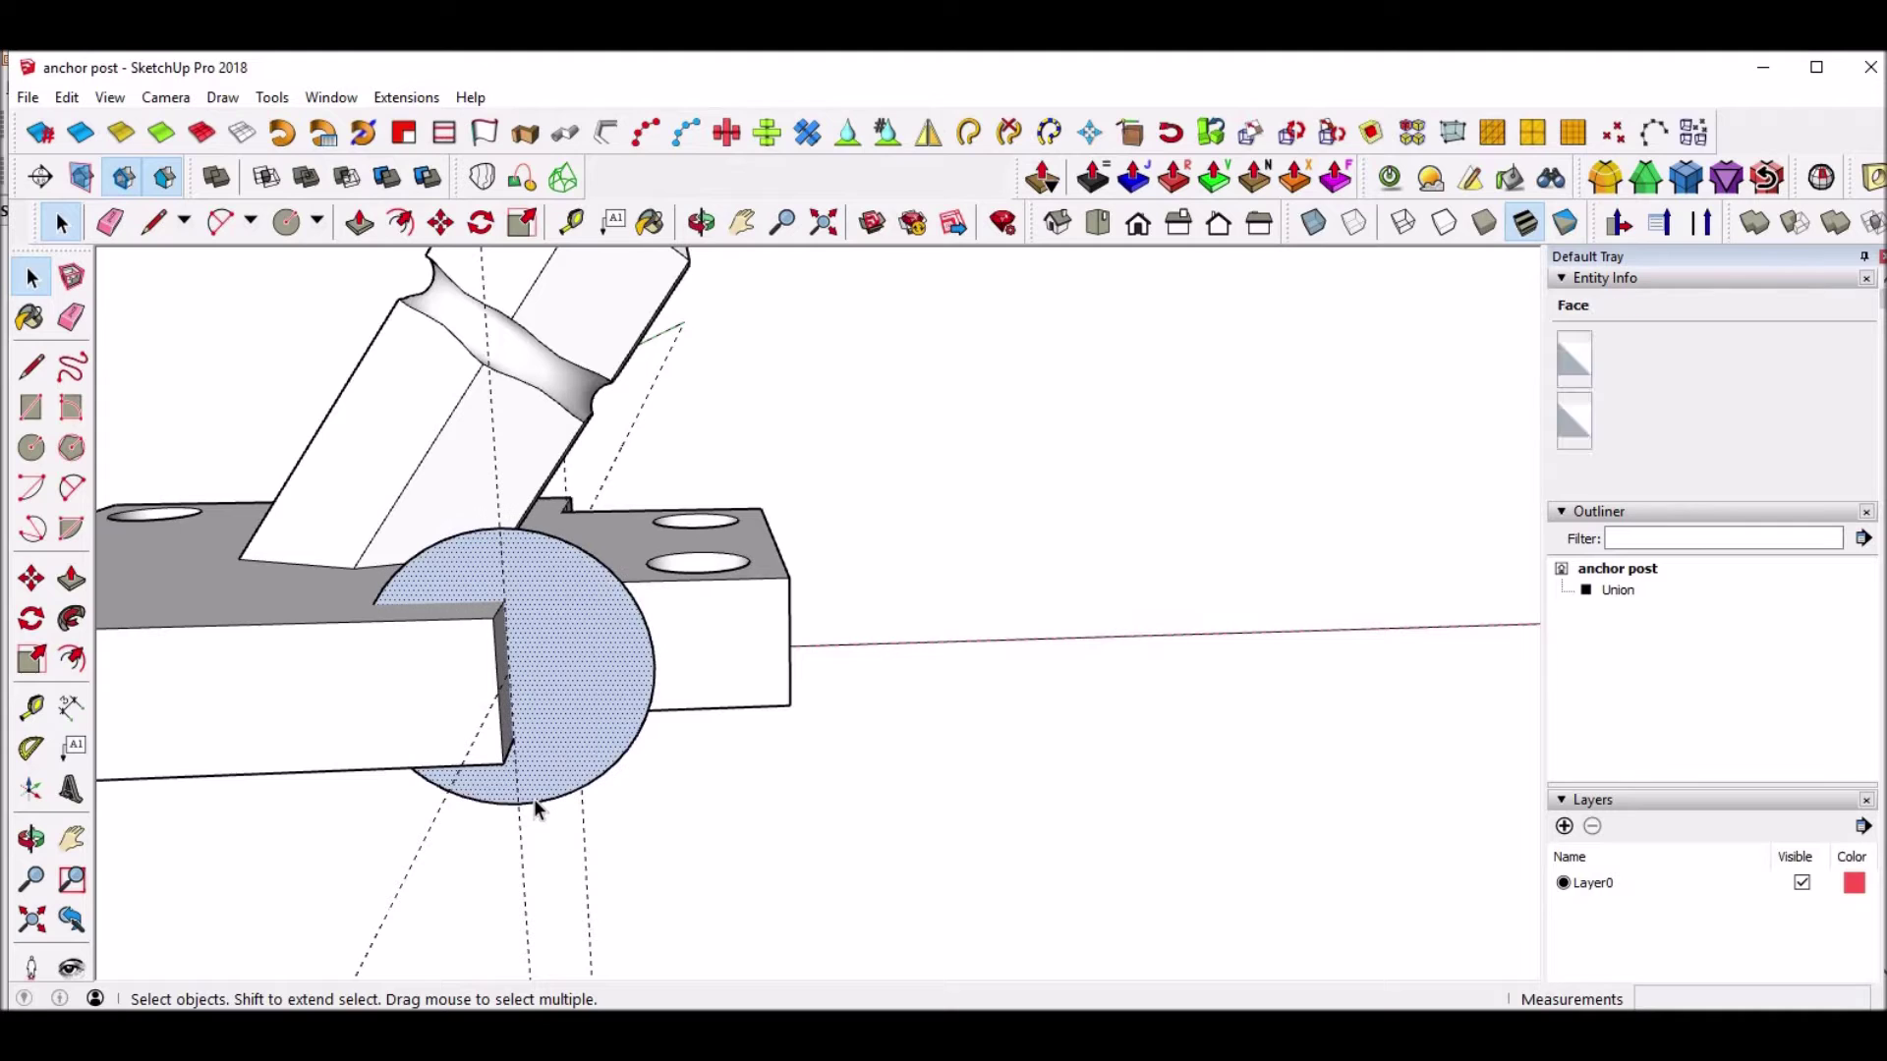
left_click(545, 800)
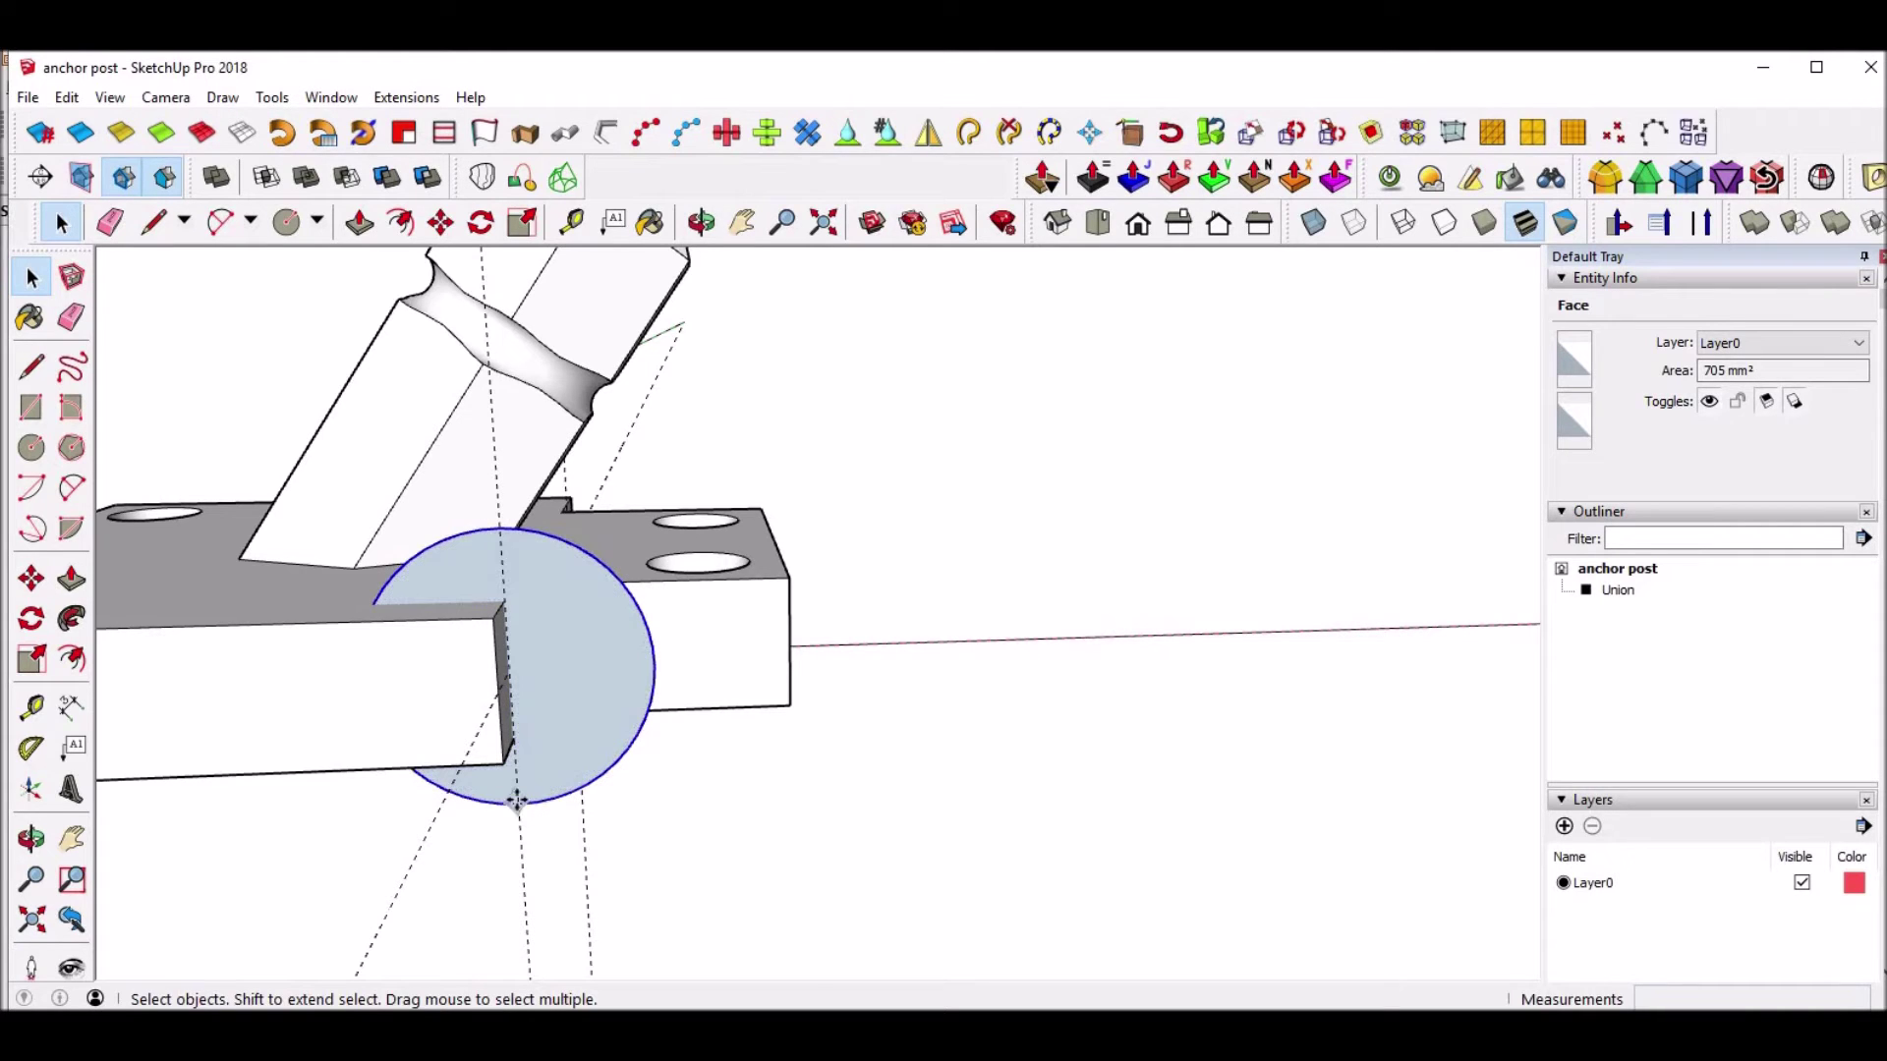
key("m")
left_click(515, 804)
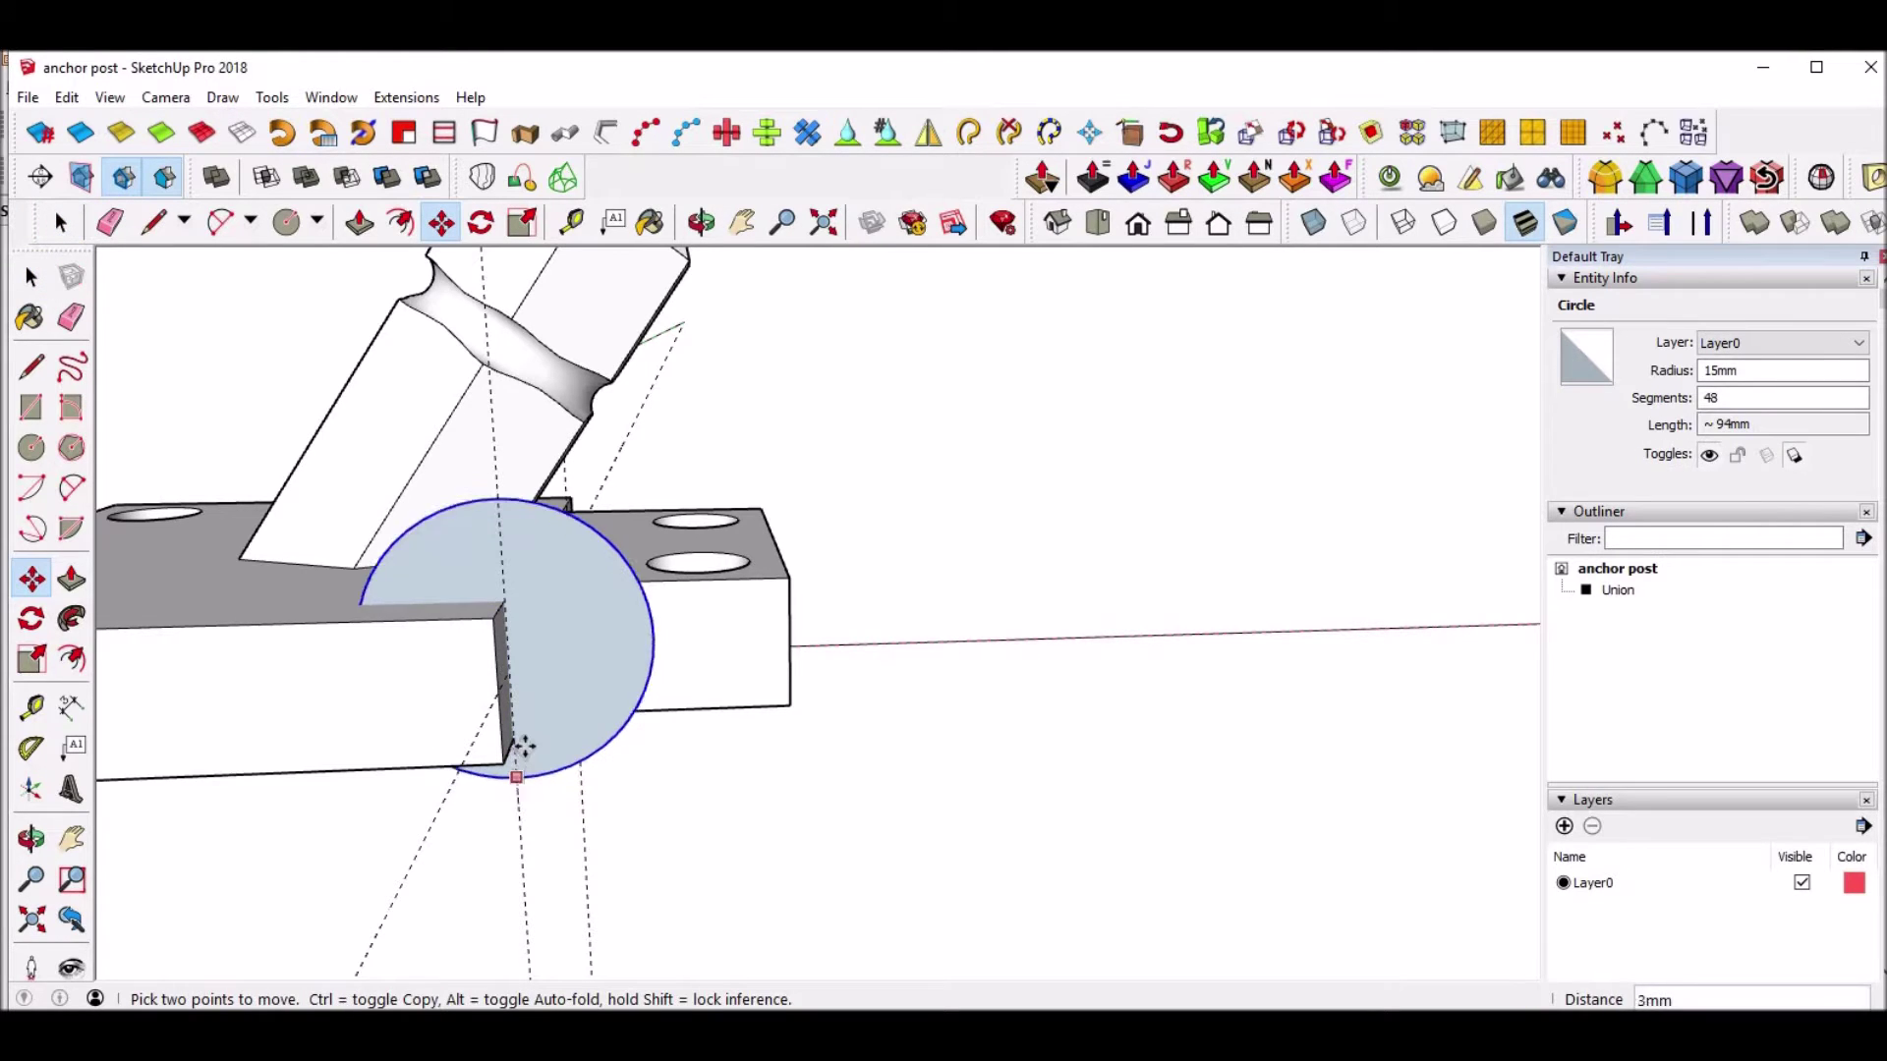
middle_click_drag(507, 680, 515, 700)
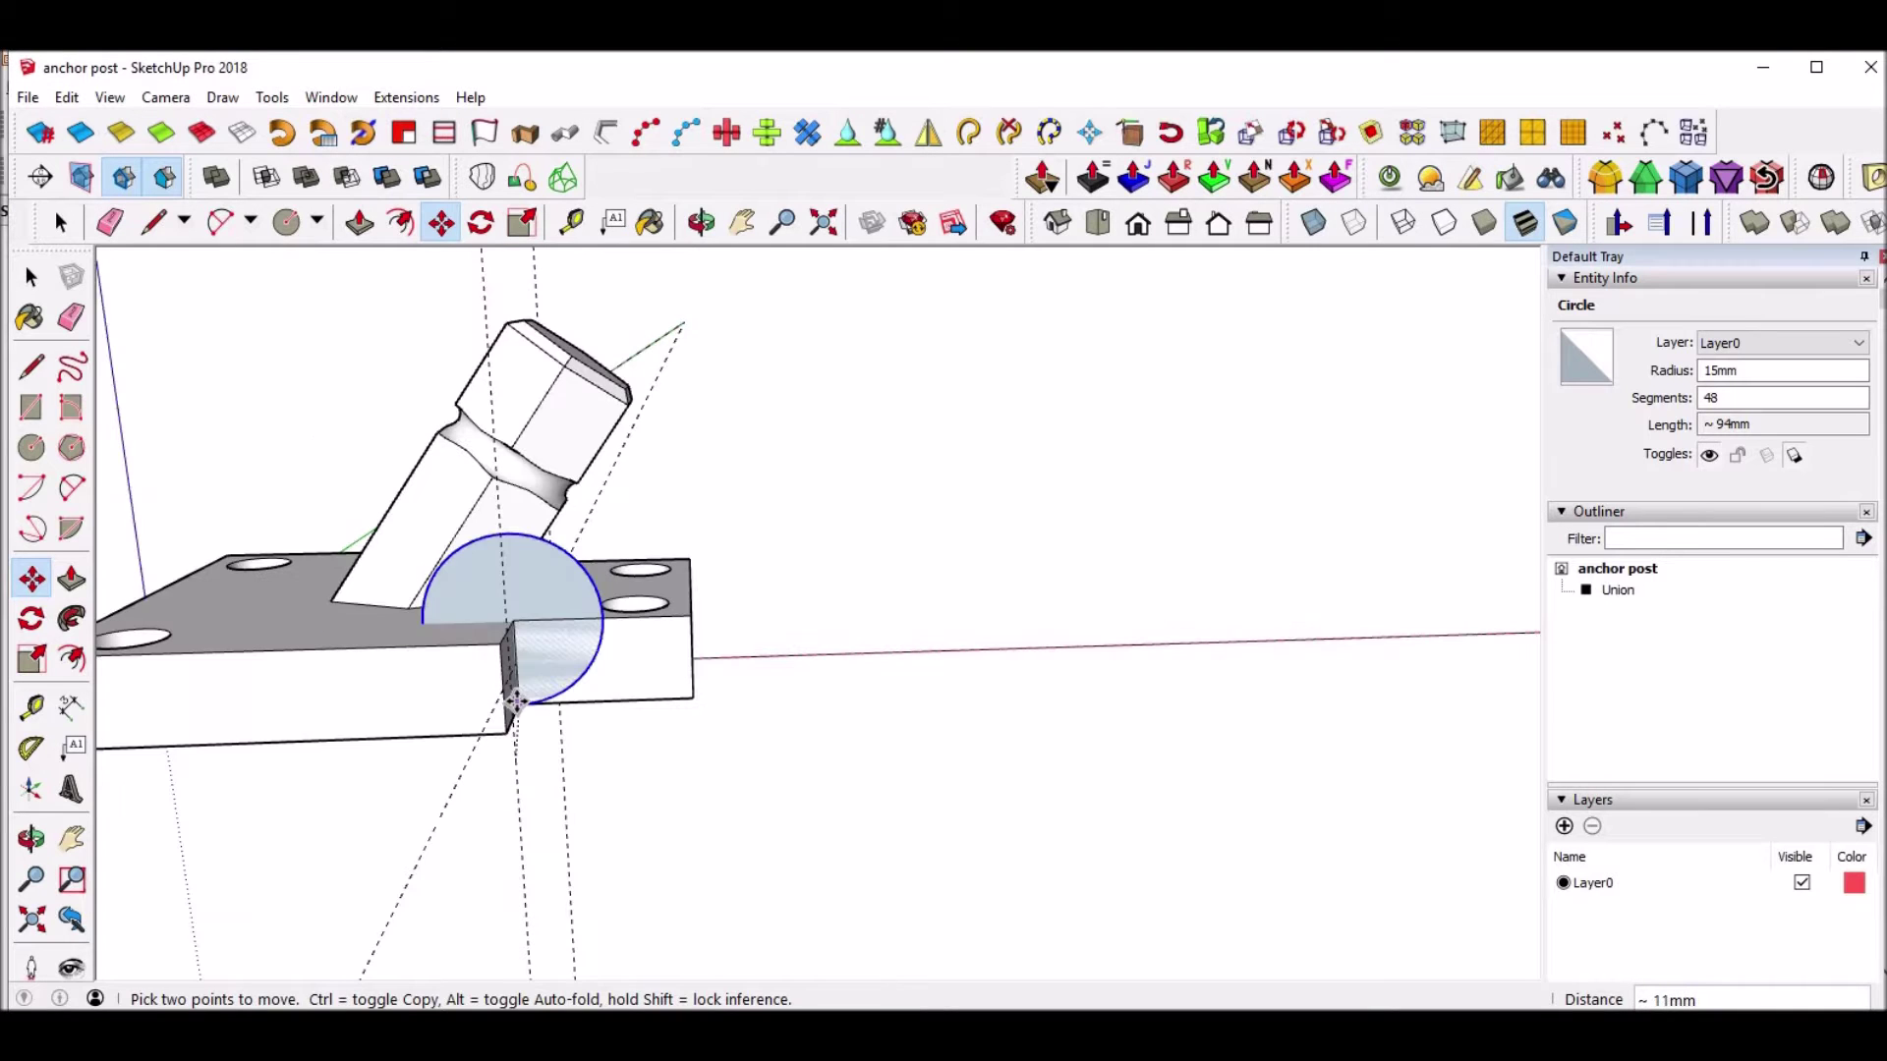
scroll(509, 691, "down", 3)
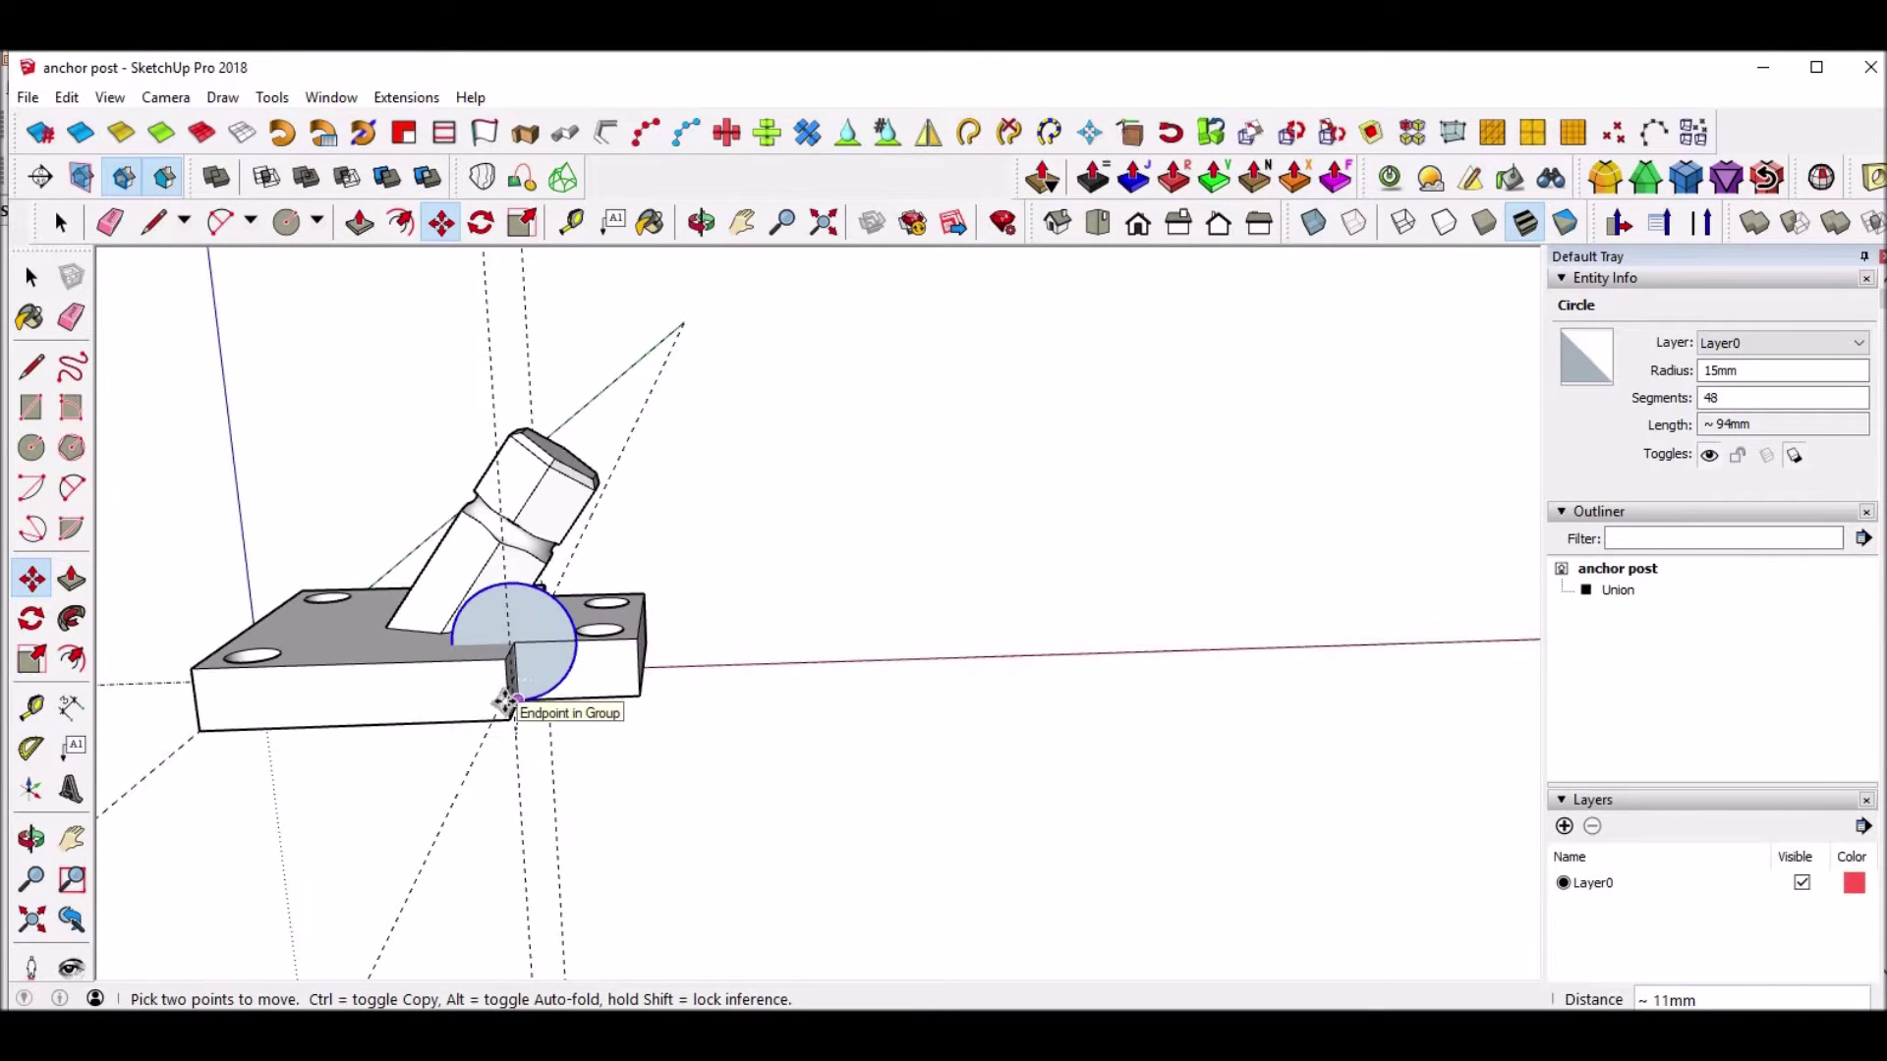
scroll(506, 694, "up", 3)
scroll(506, 694, "up", 5)
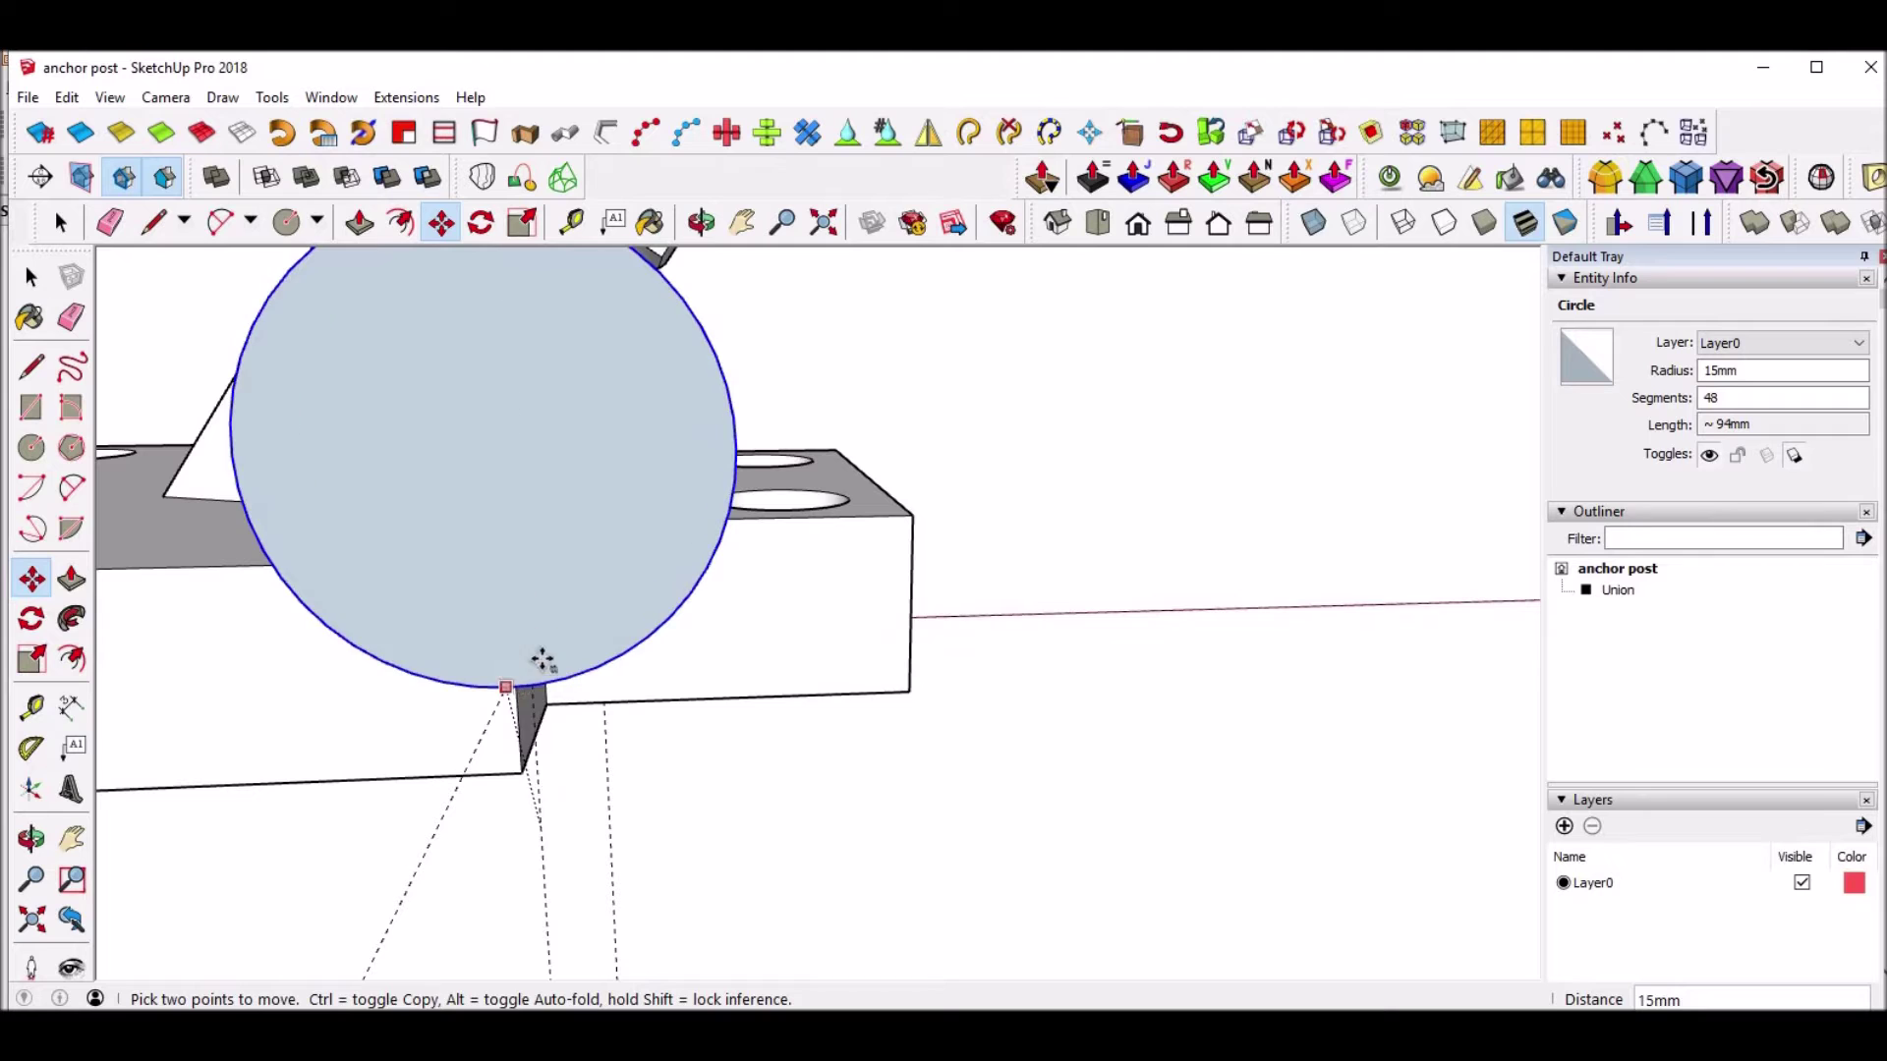
scroll(528, 645, "up", 6)
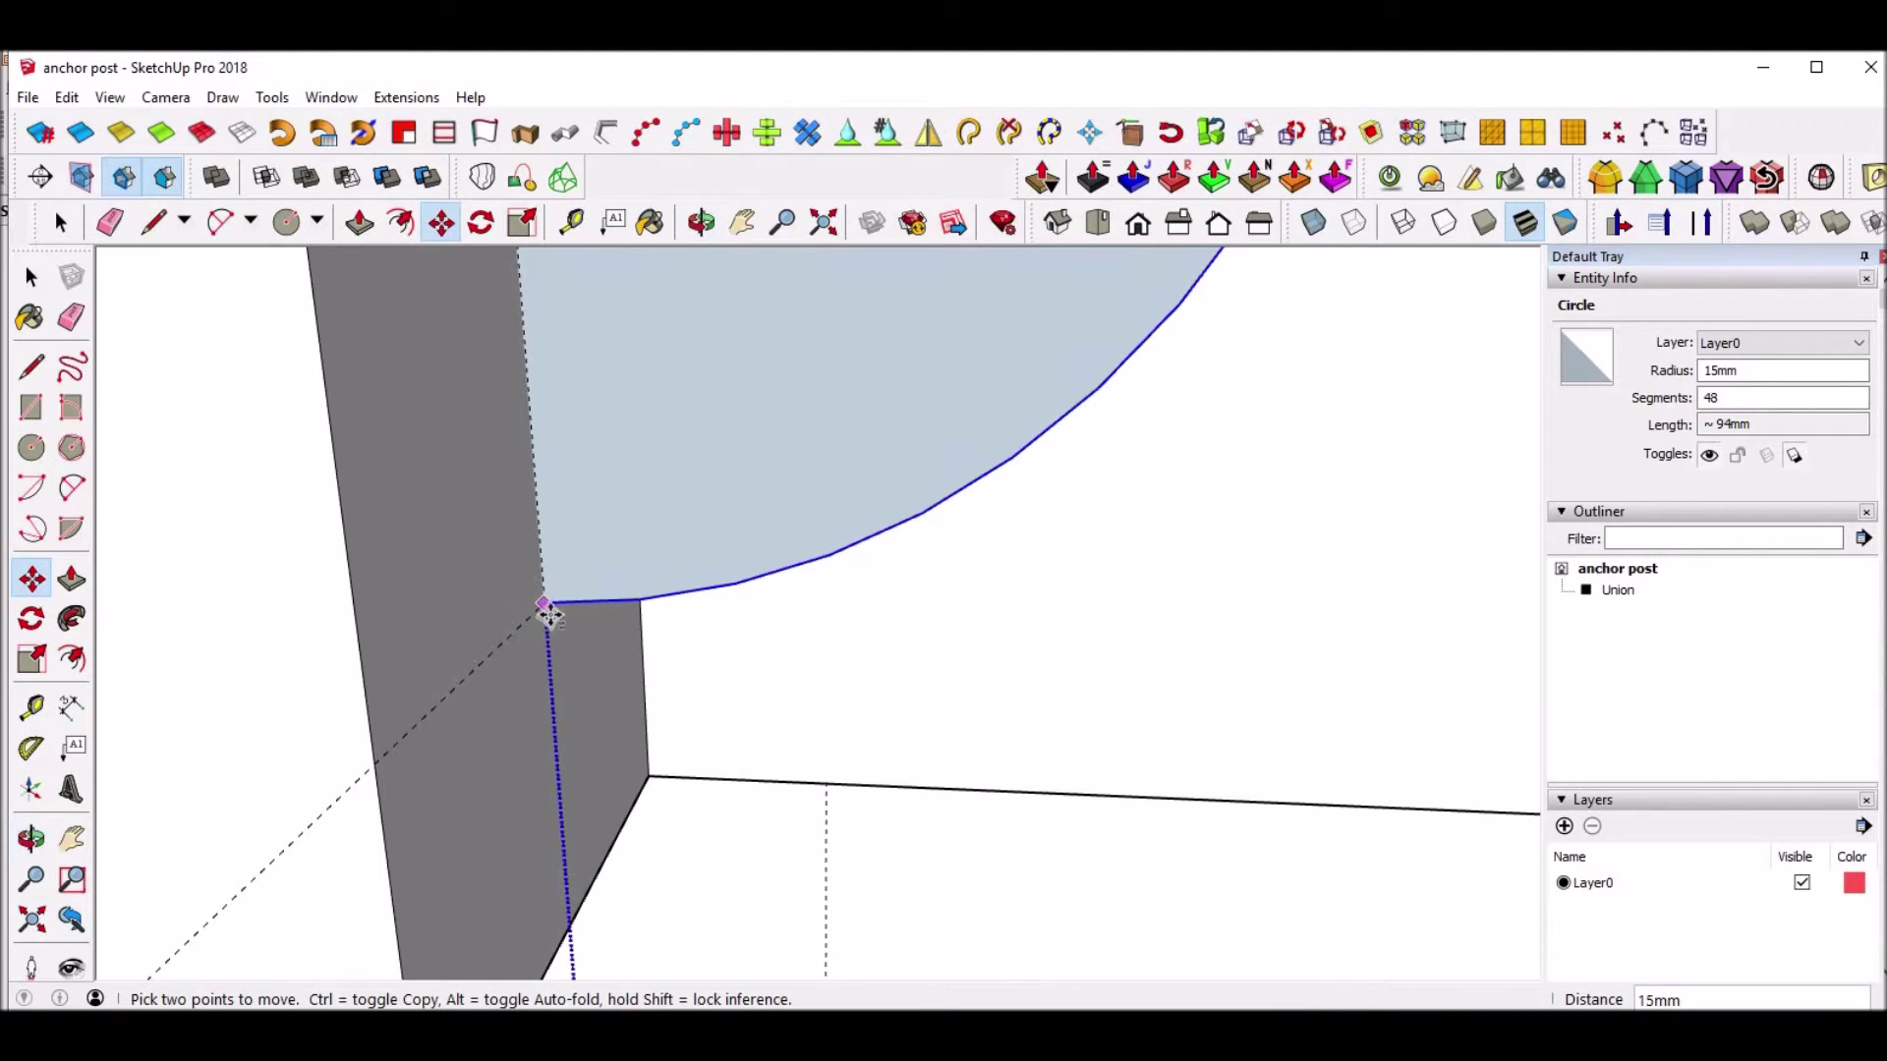
left_click(546, 603)
scroll(623, 623, "down", 5)
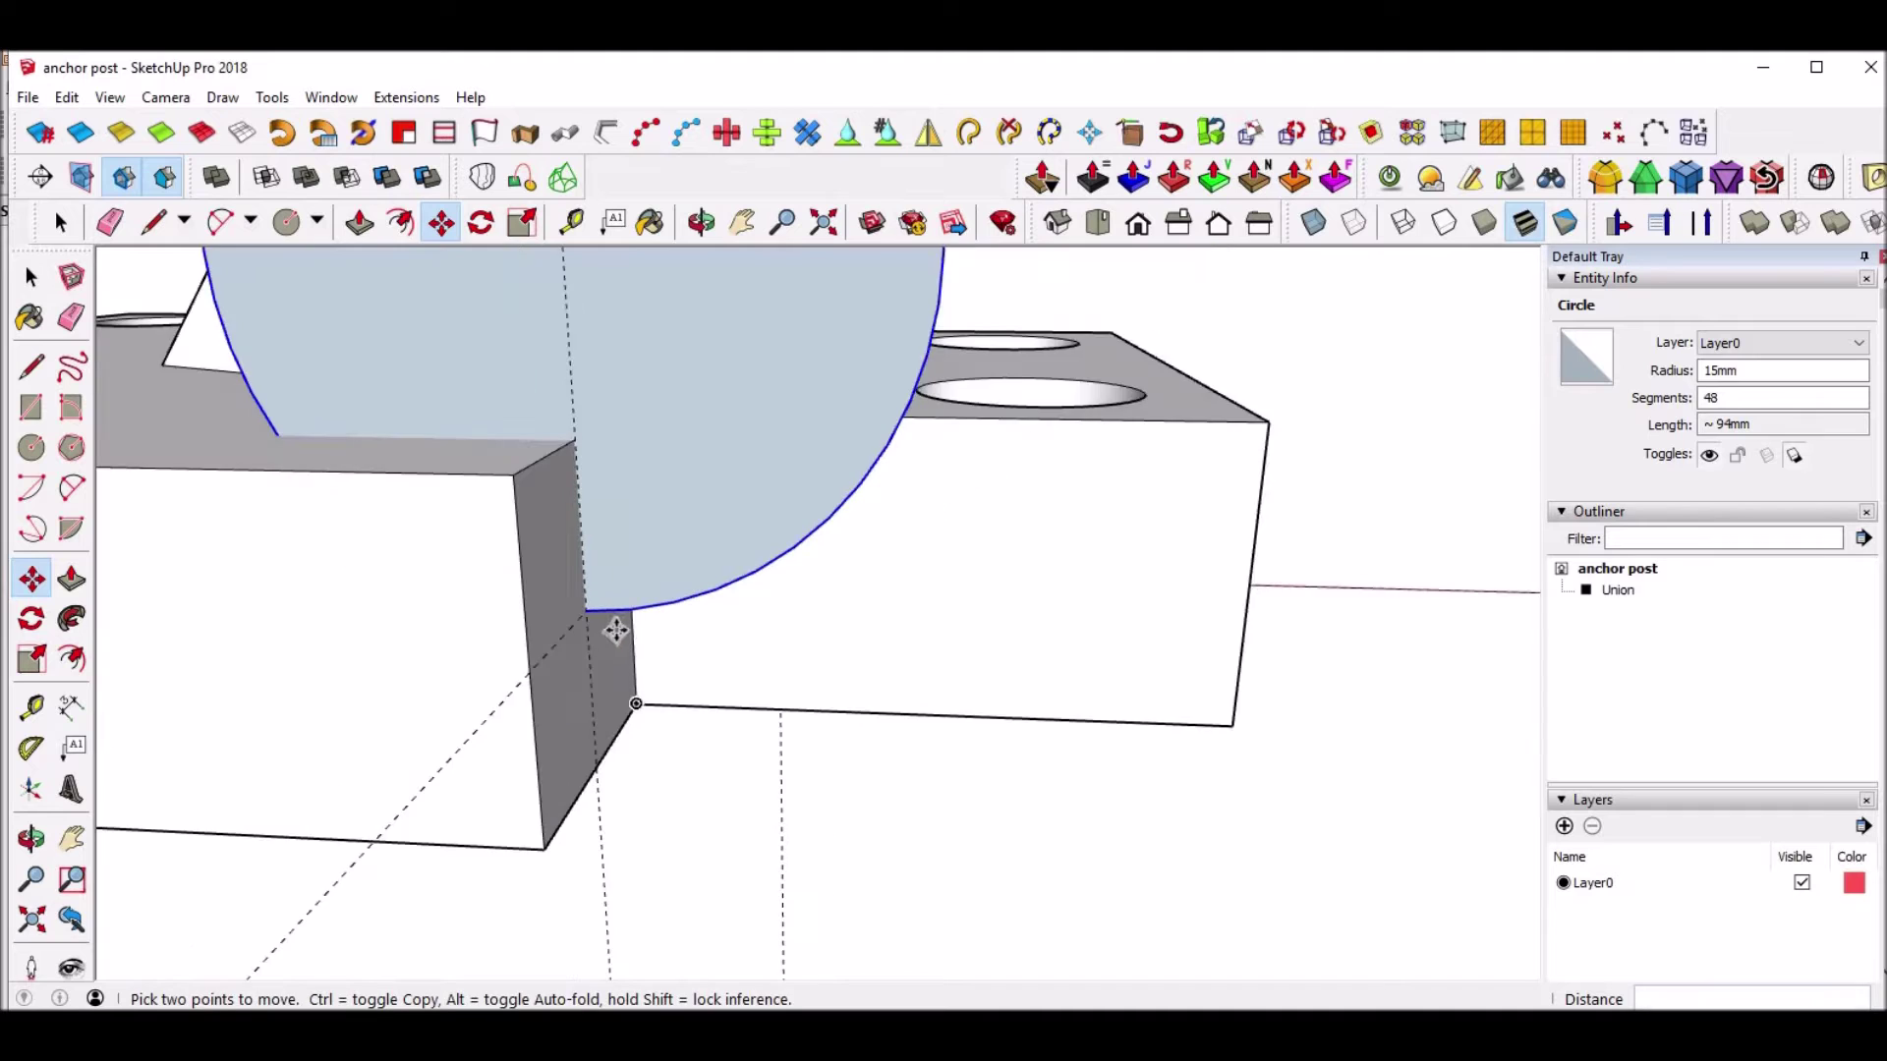
mouse_move(666, 463)
middle_mouse_down()
mouse_move(792, 451)
mouse_move(902, 400)
mouse_move(783, 414)
mouse_move(704, 455)
mouse_move(770, 468)
middle_mouse_up()
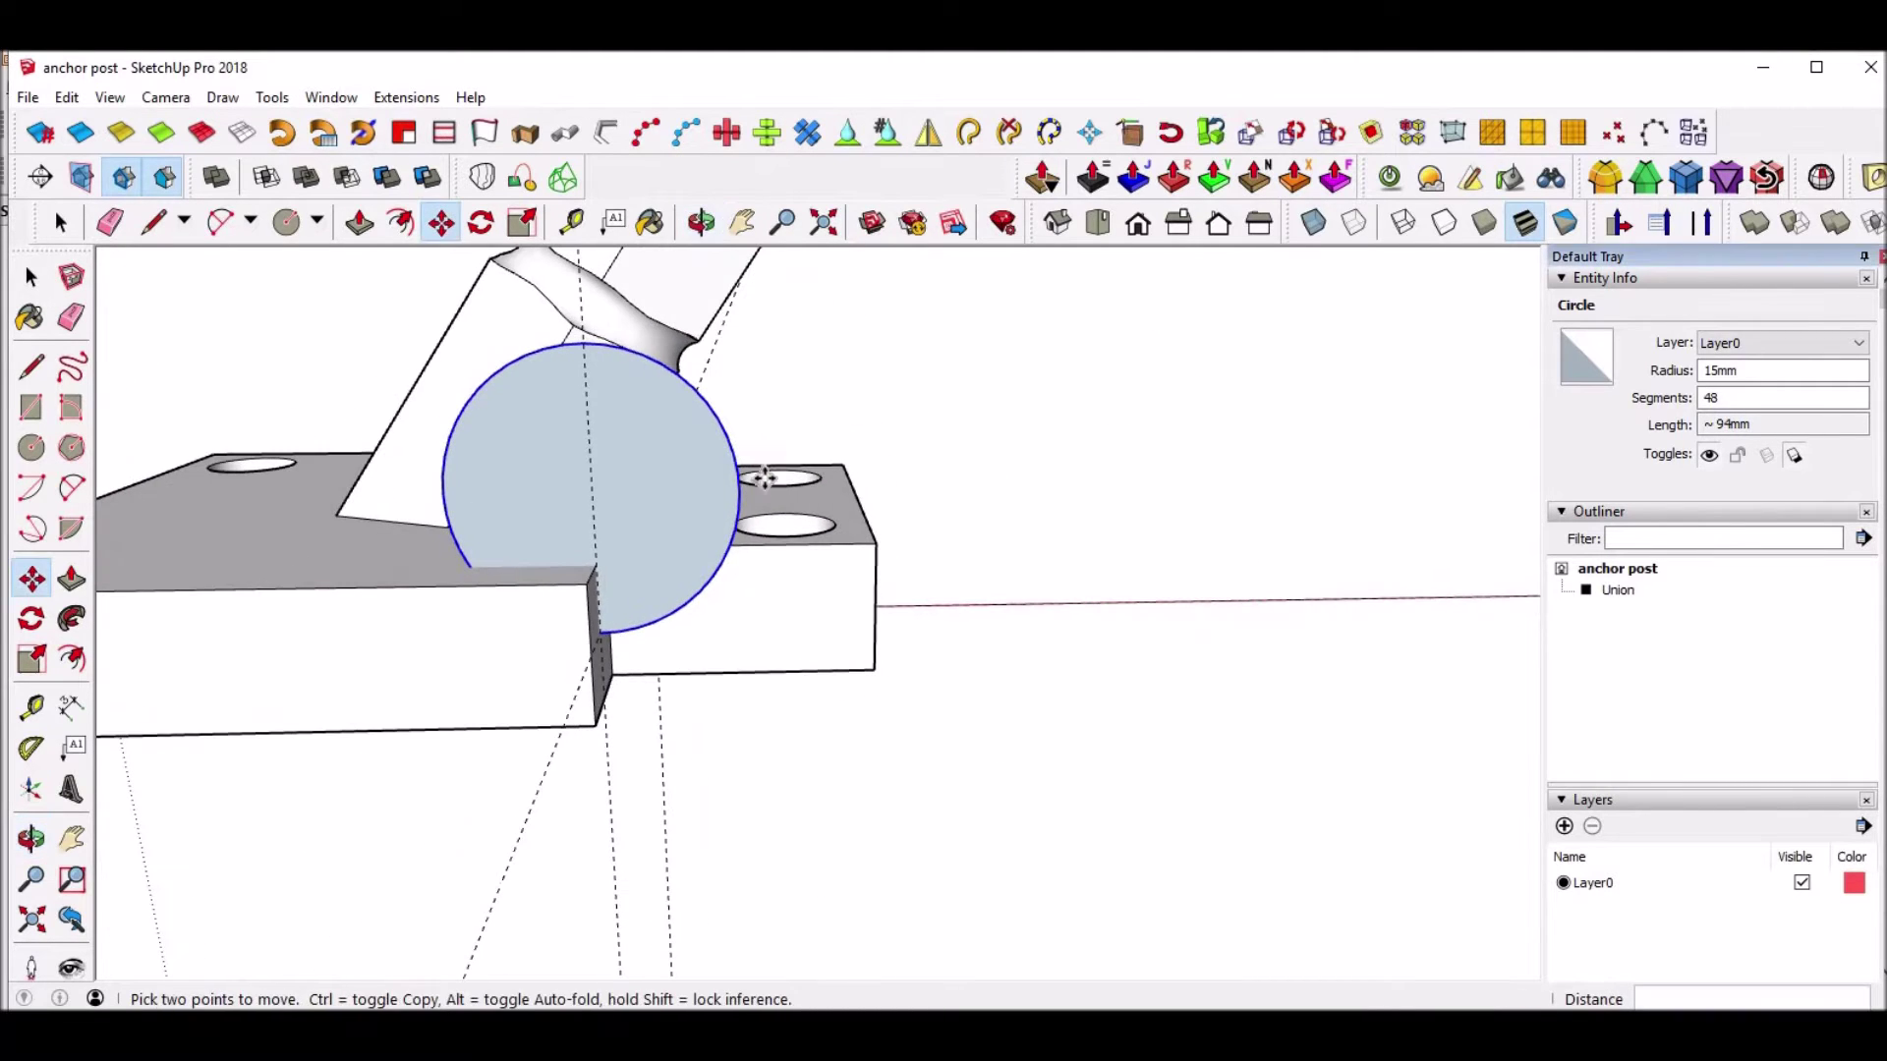
Draw the circle's vertical diameter and erase the half towards the post along with the diameter line.
key("l")
left_click(583, 343)
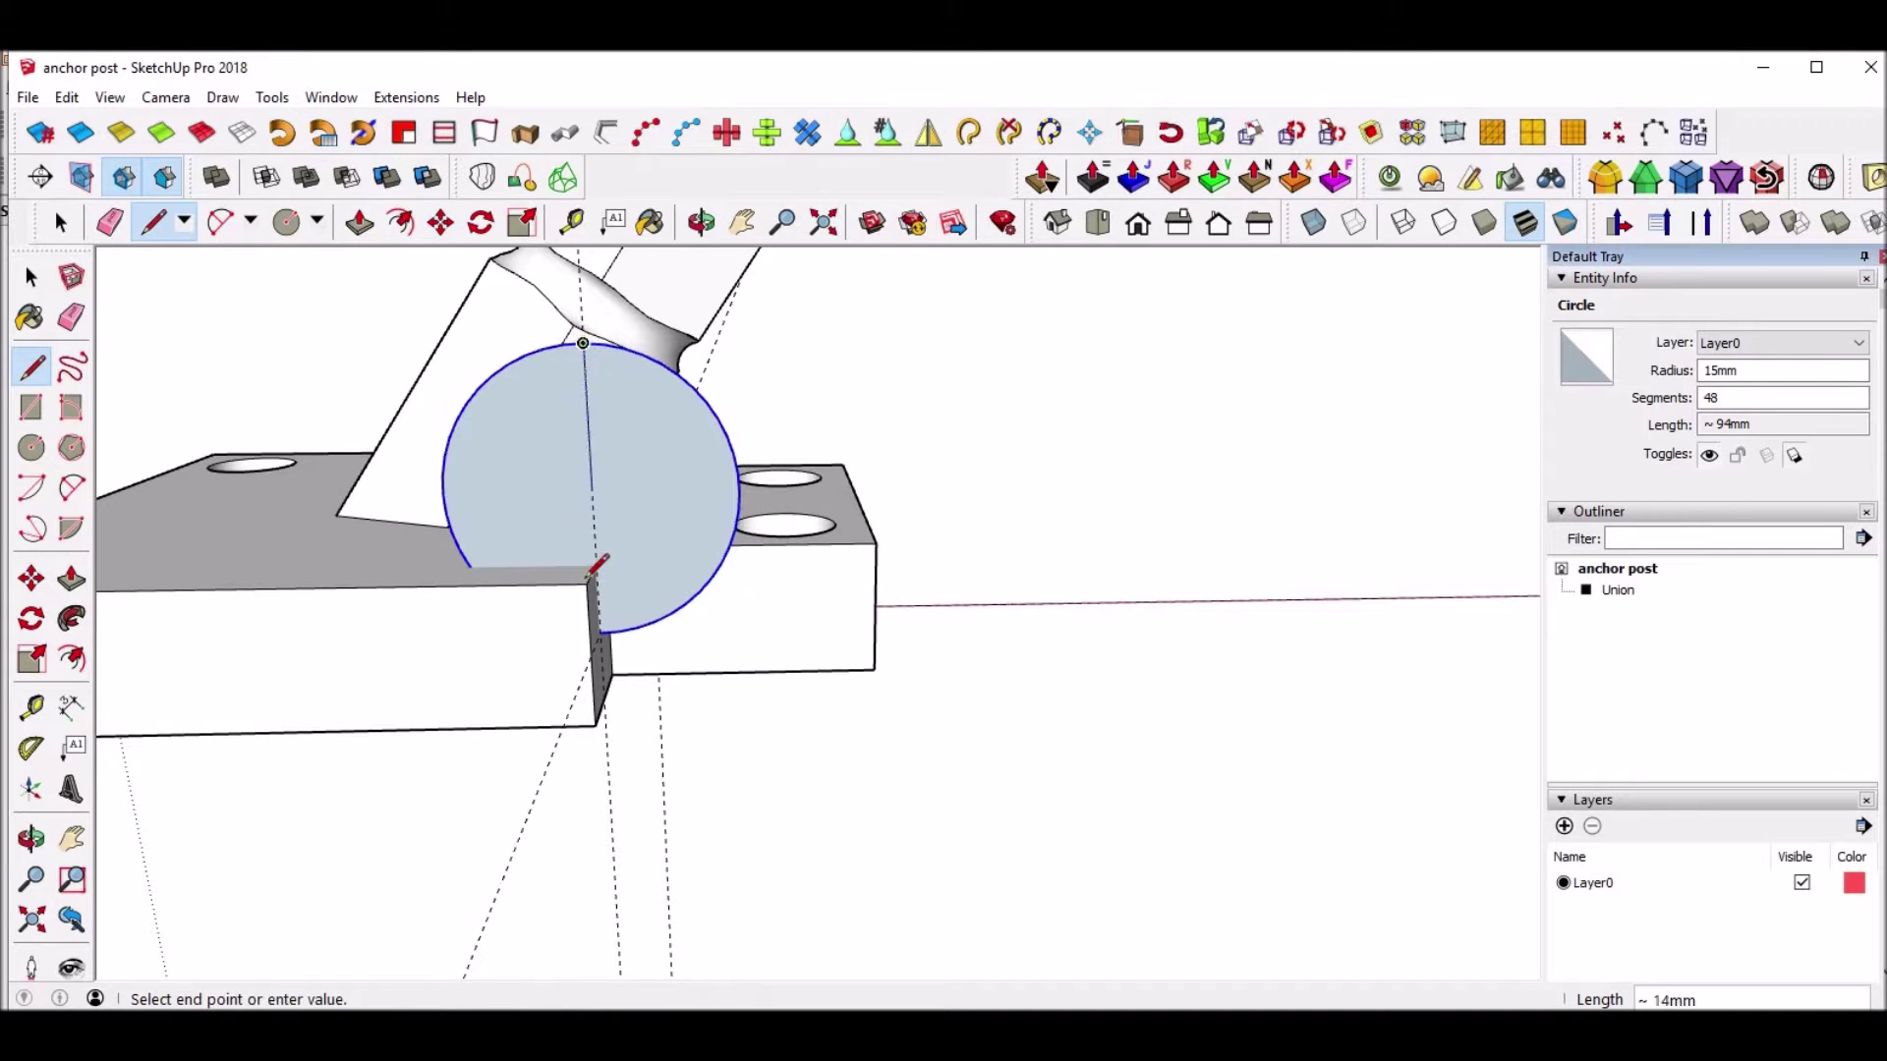
left_click(600, 632)
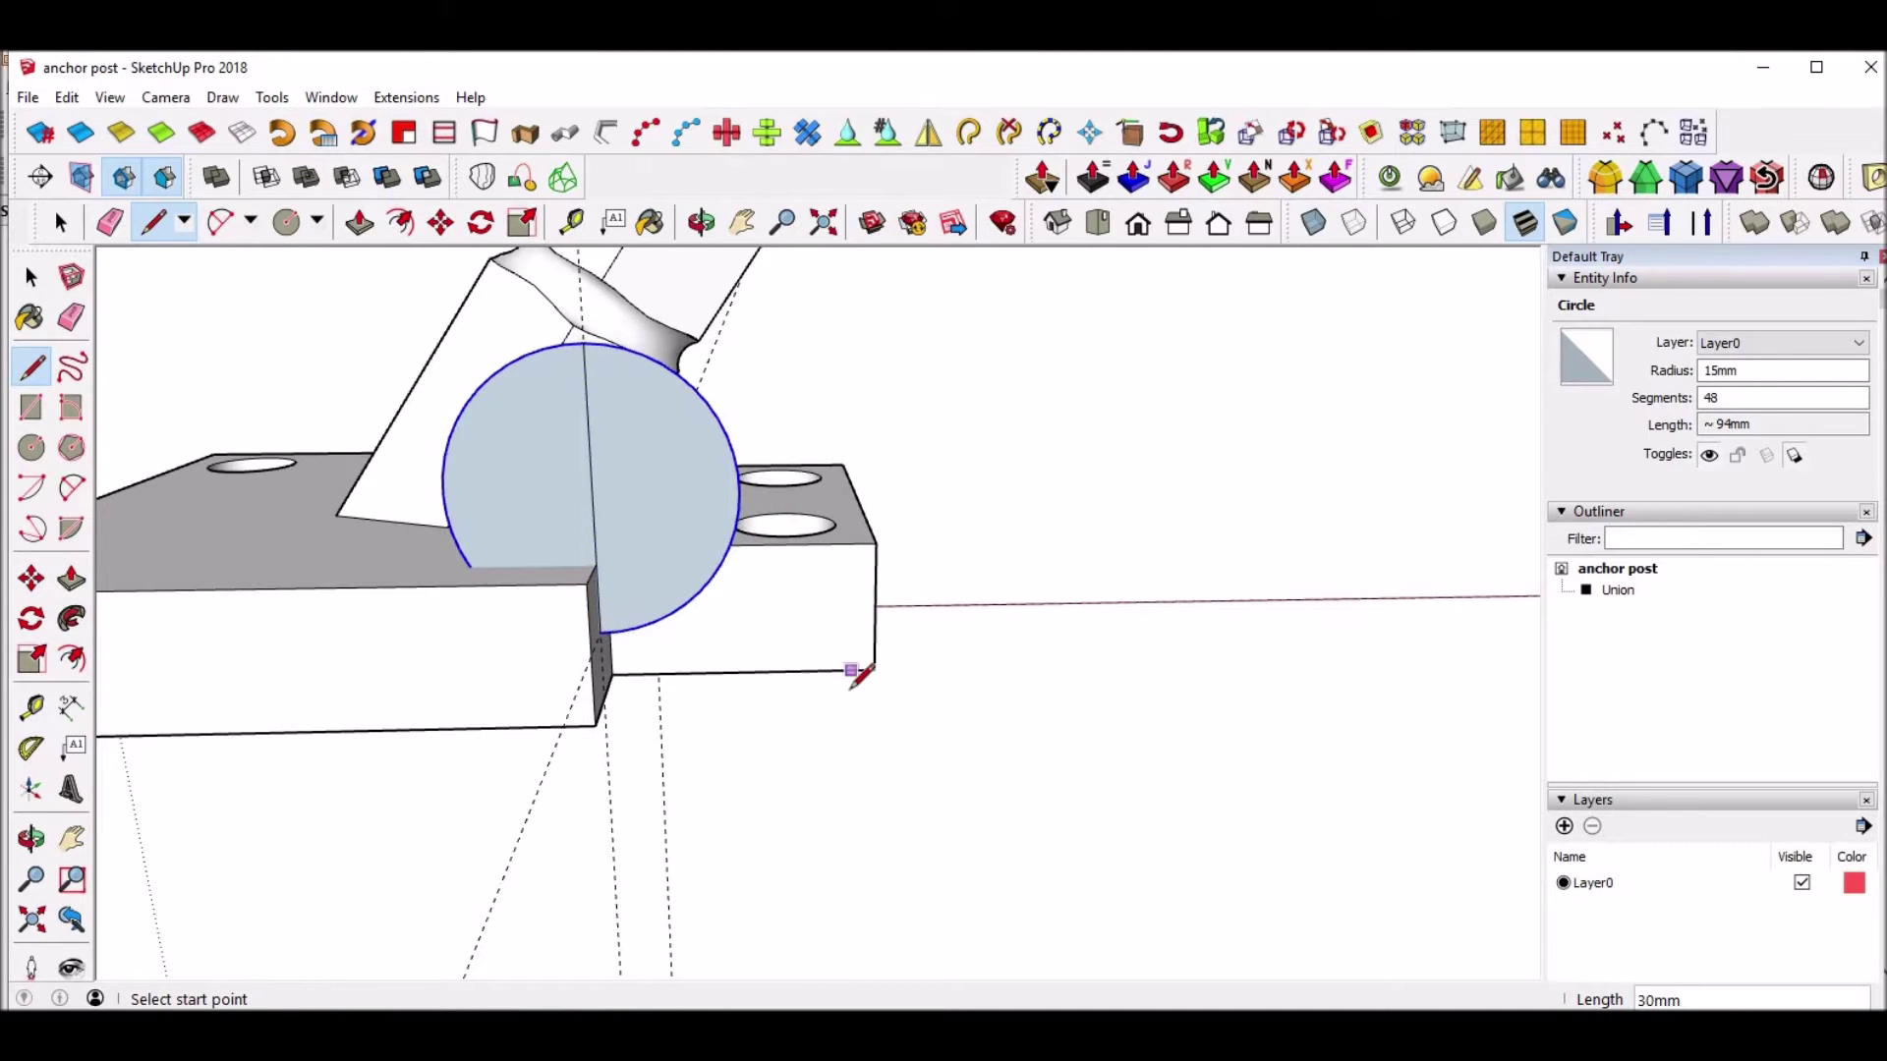
key("e")
left_click(513, 363)
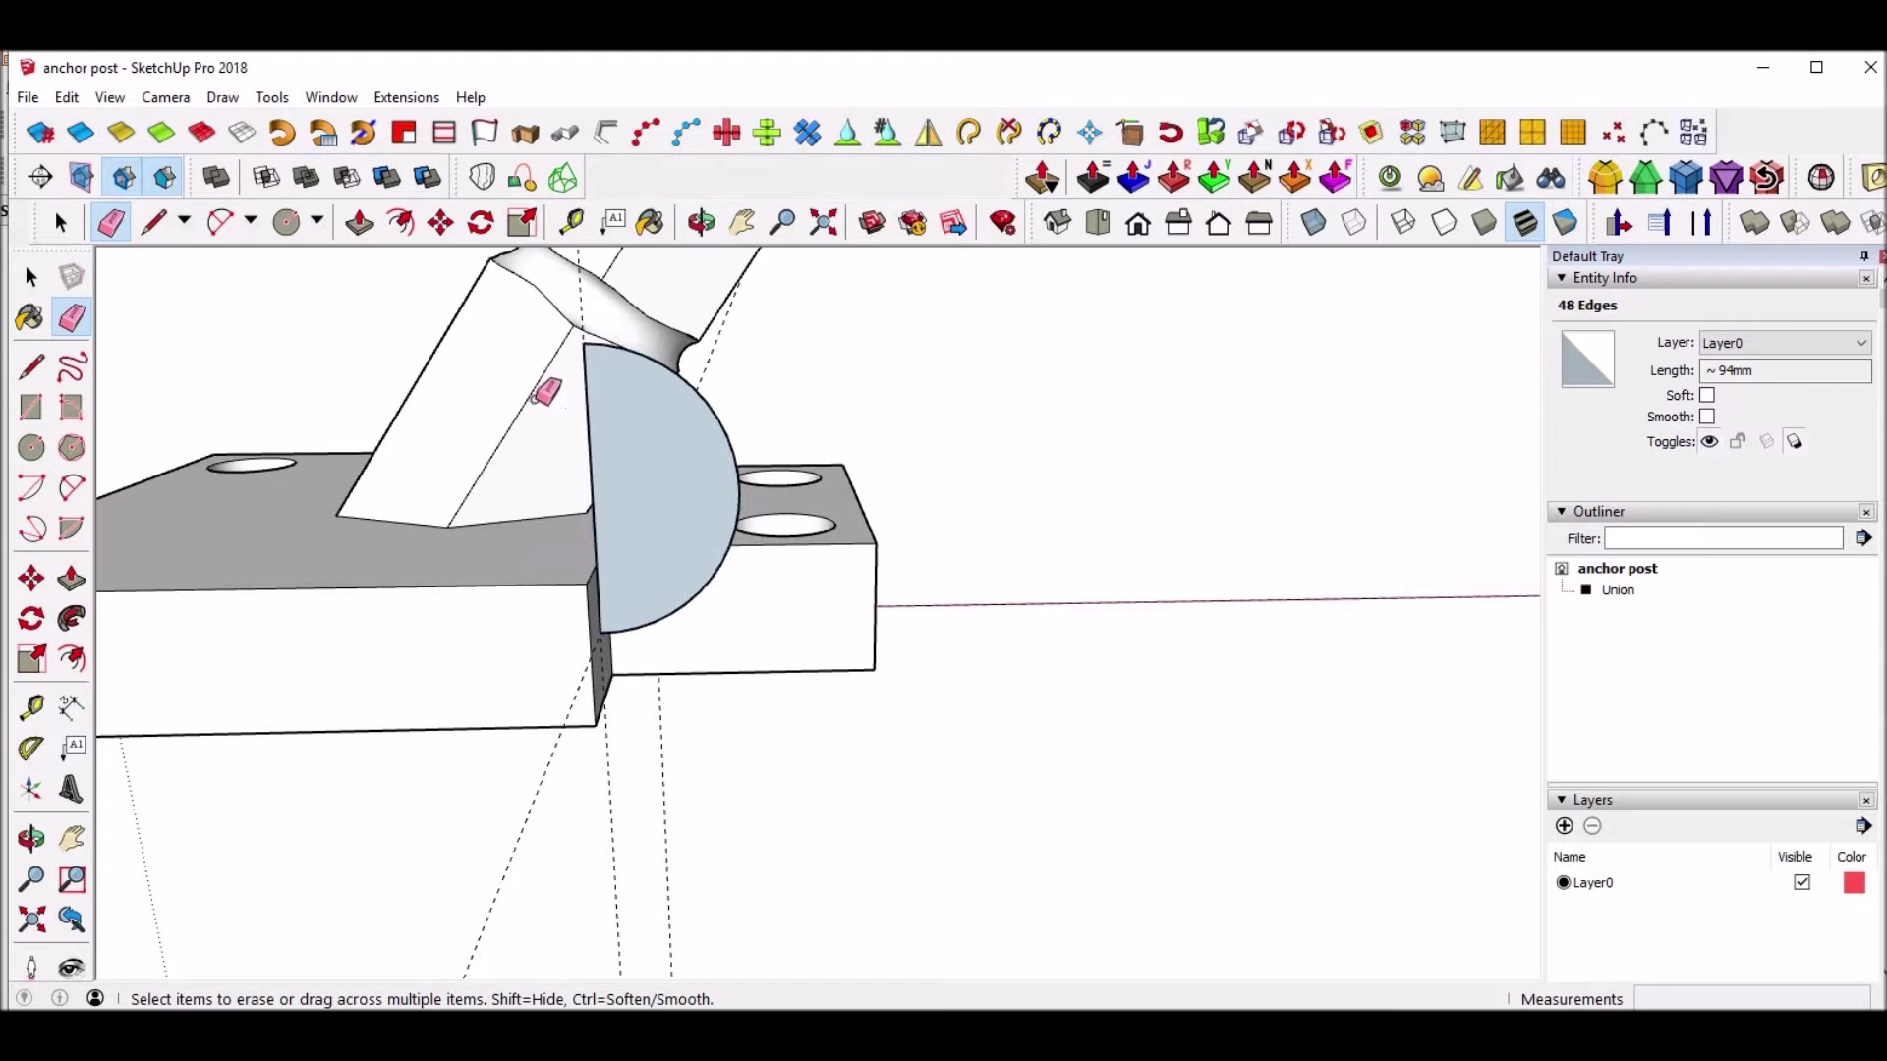
left_click(590, 422)
mouse_move(875, 611)
middle_mouse_down()
mouse_move(534, 556)
mouse_move(306, 490)
mouse_move(1086, 652)
mouse_move(1002, 577)
mouse_move(851, 603)
mouse_move(1175, 695)
mouse_move(864, 695)
middle_mouse_up()
Undo the circle's erasing, dividing line, move and creation to return to the bare guides.
key("ctrl+z")
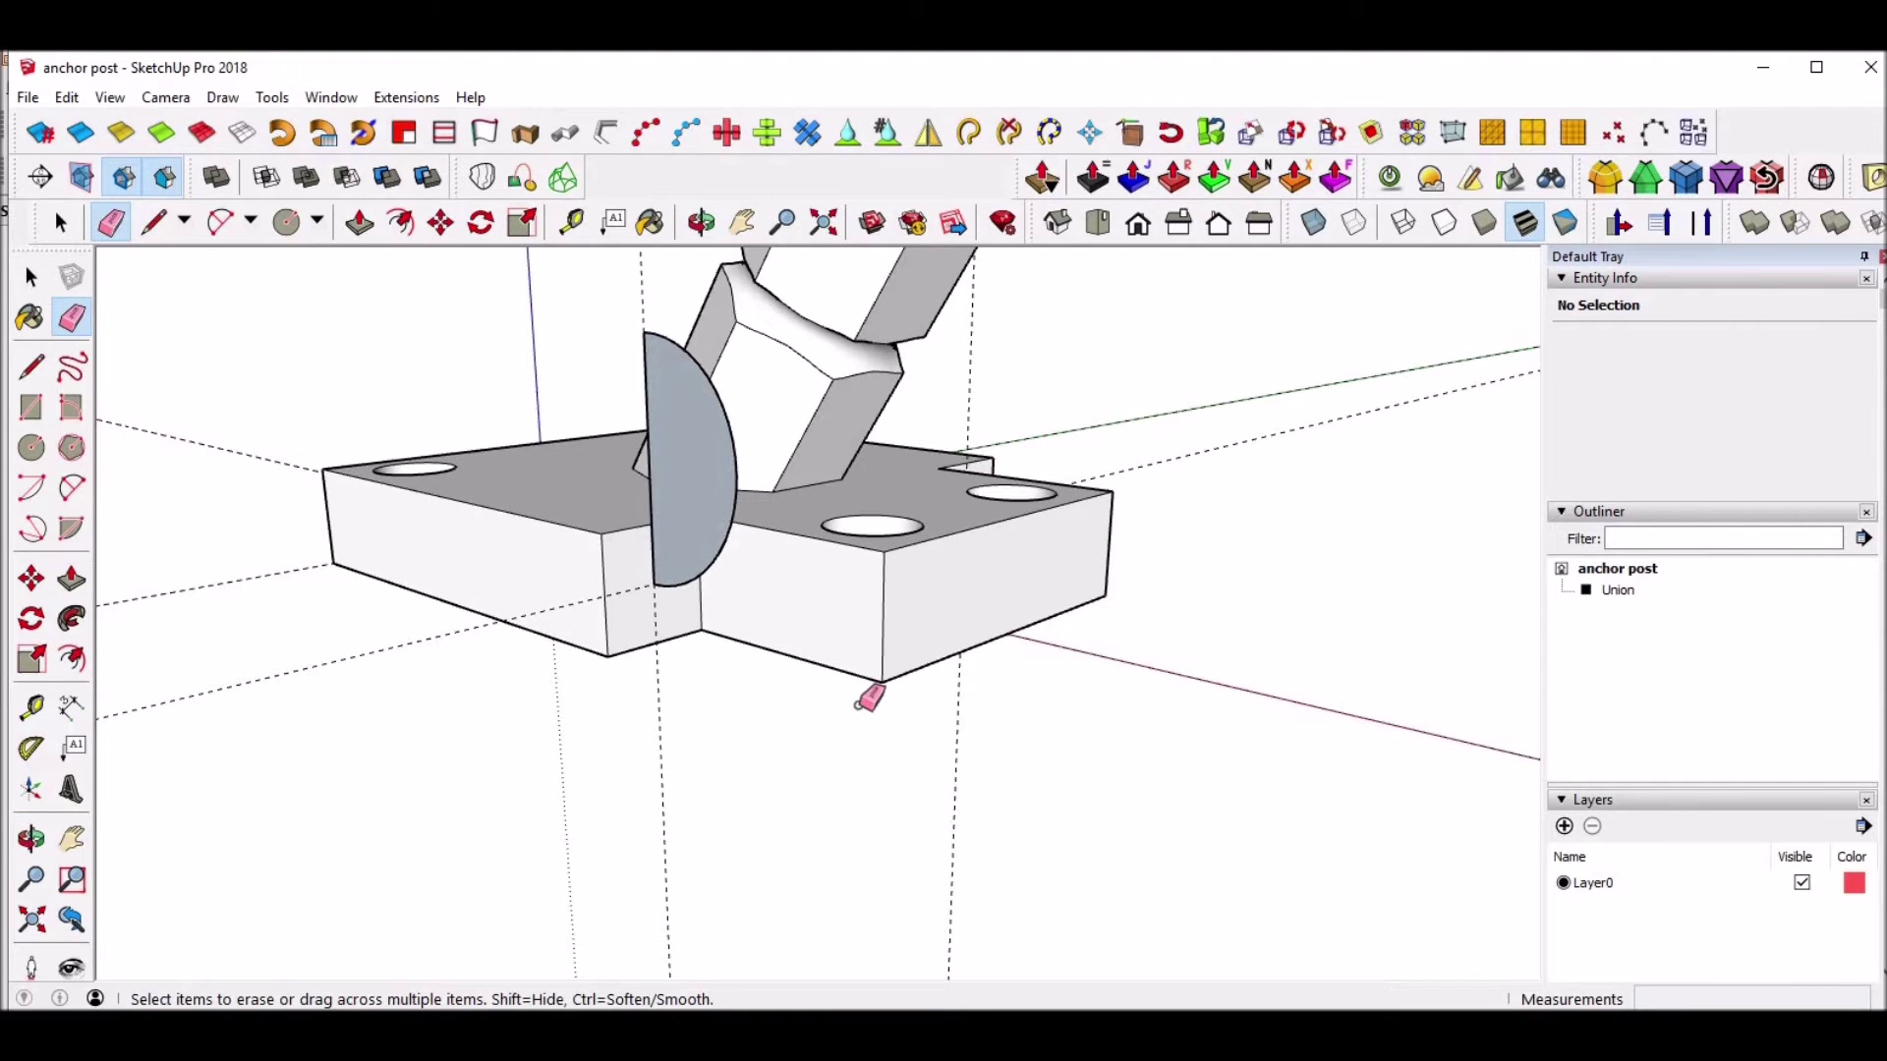
key("ctrl+z")
key("ctrl+z")
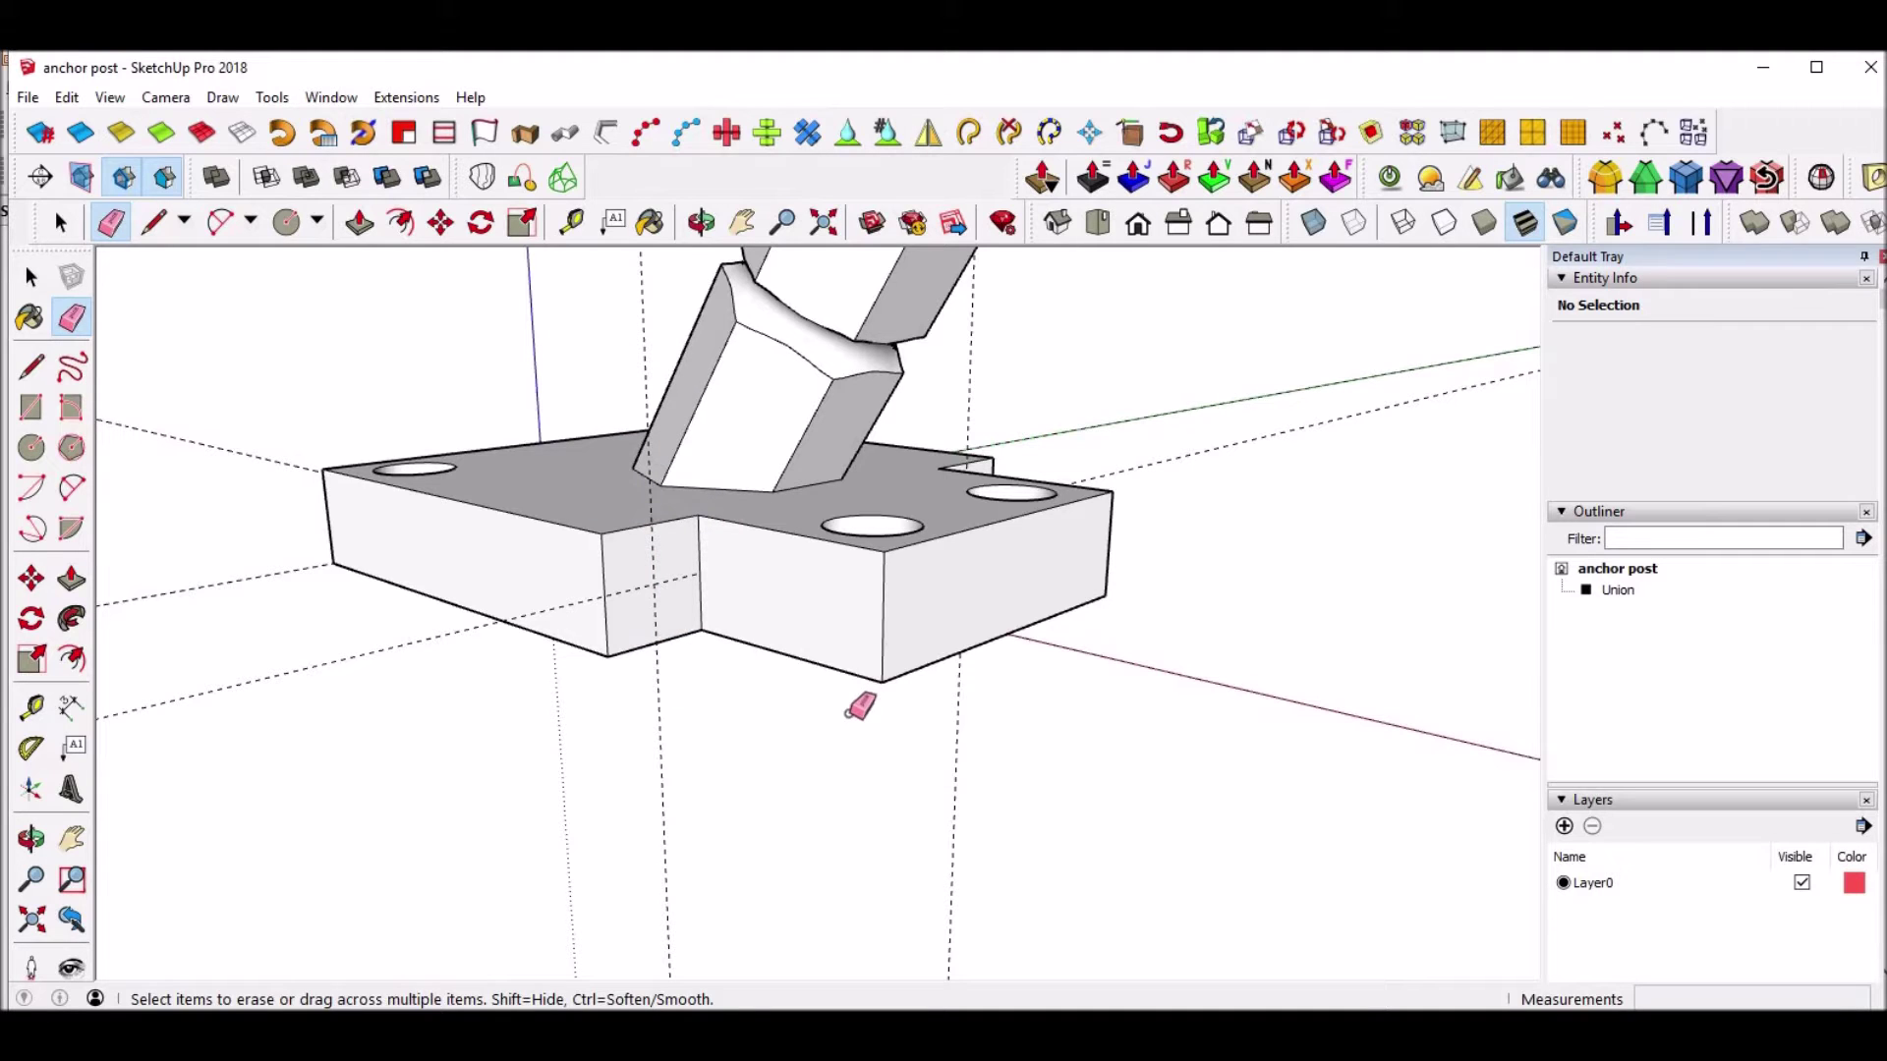
Try a vertical two-point arc from the notch-face guide intersection up the vertical guide, bulging outward about 7 mm.
key("space")
key("a")
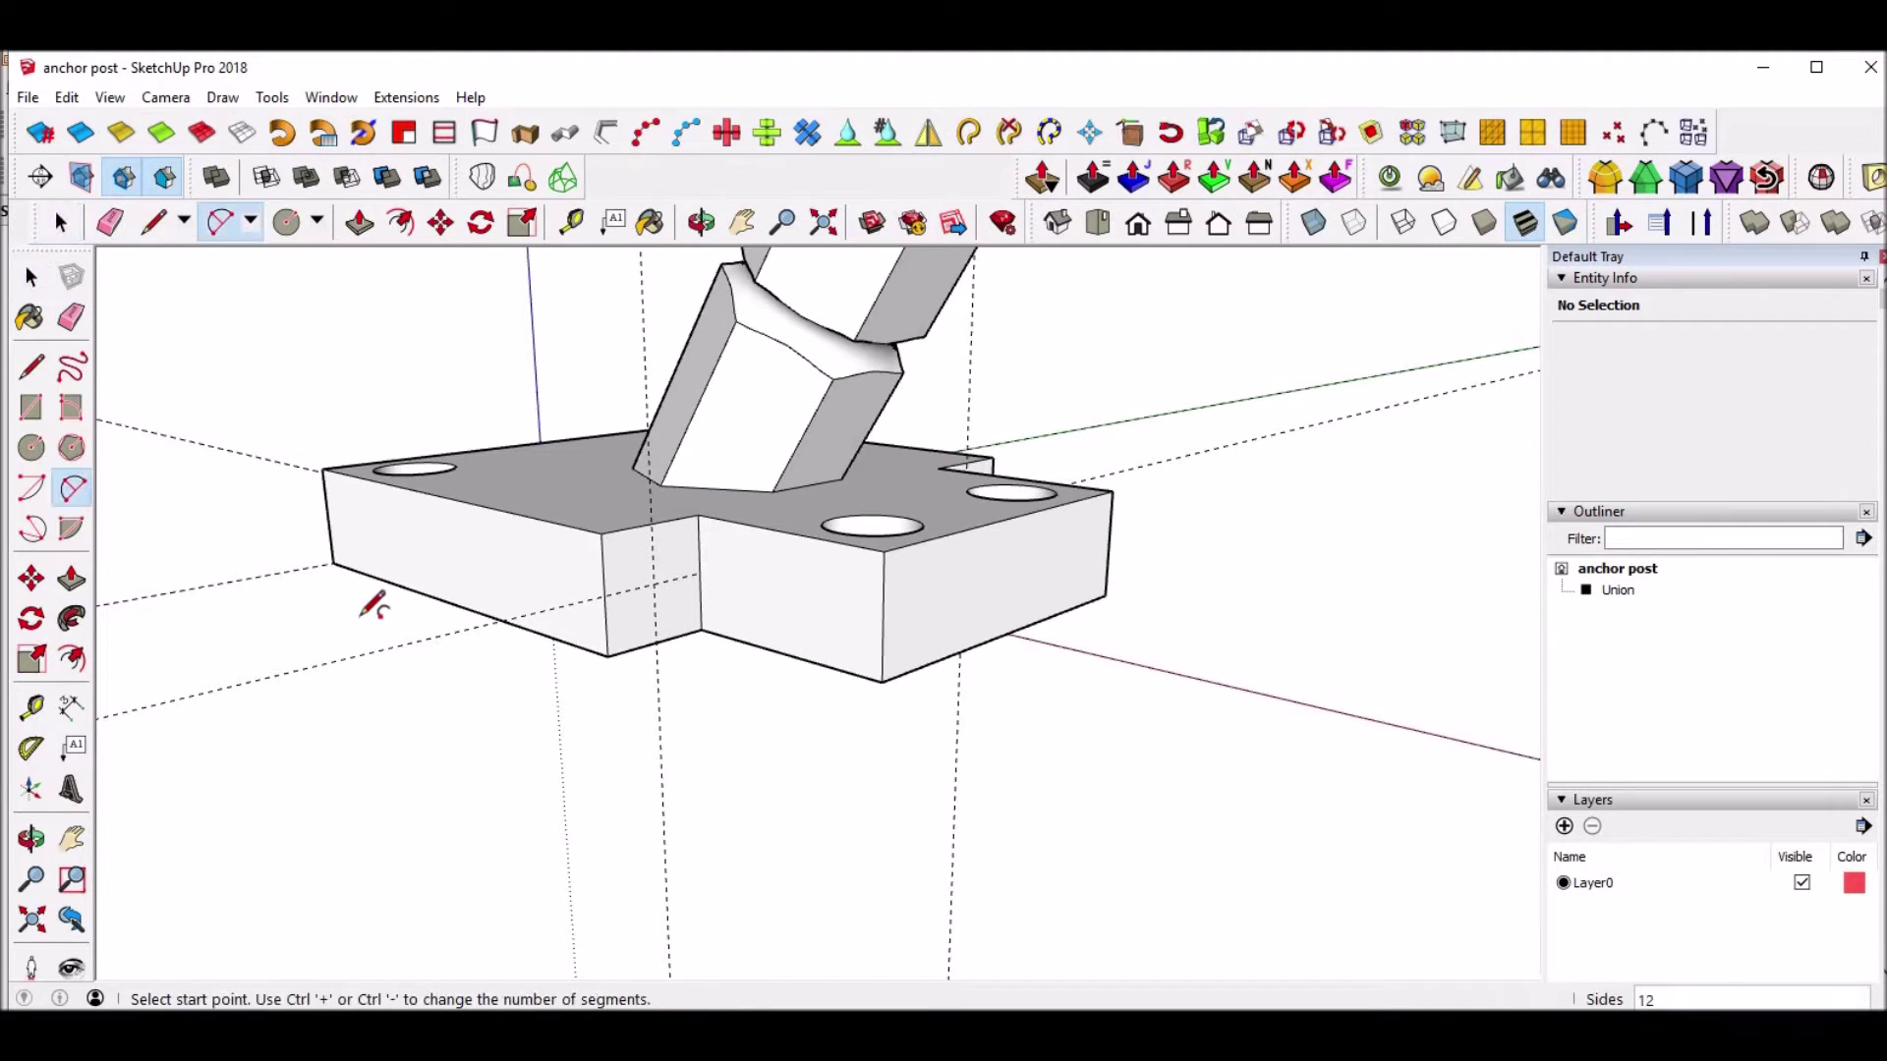
middle_click_drag(370, 610, 842, 657)
left_click(930, 616)
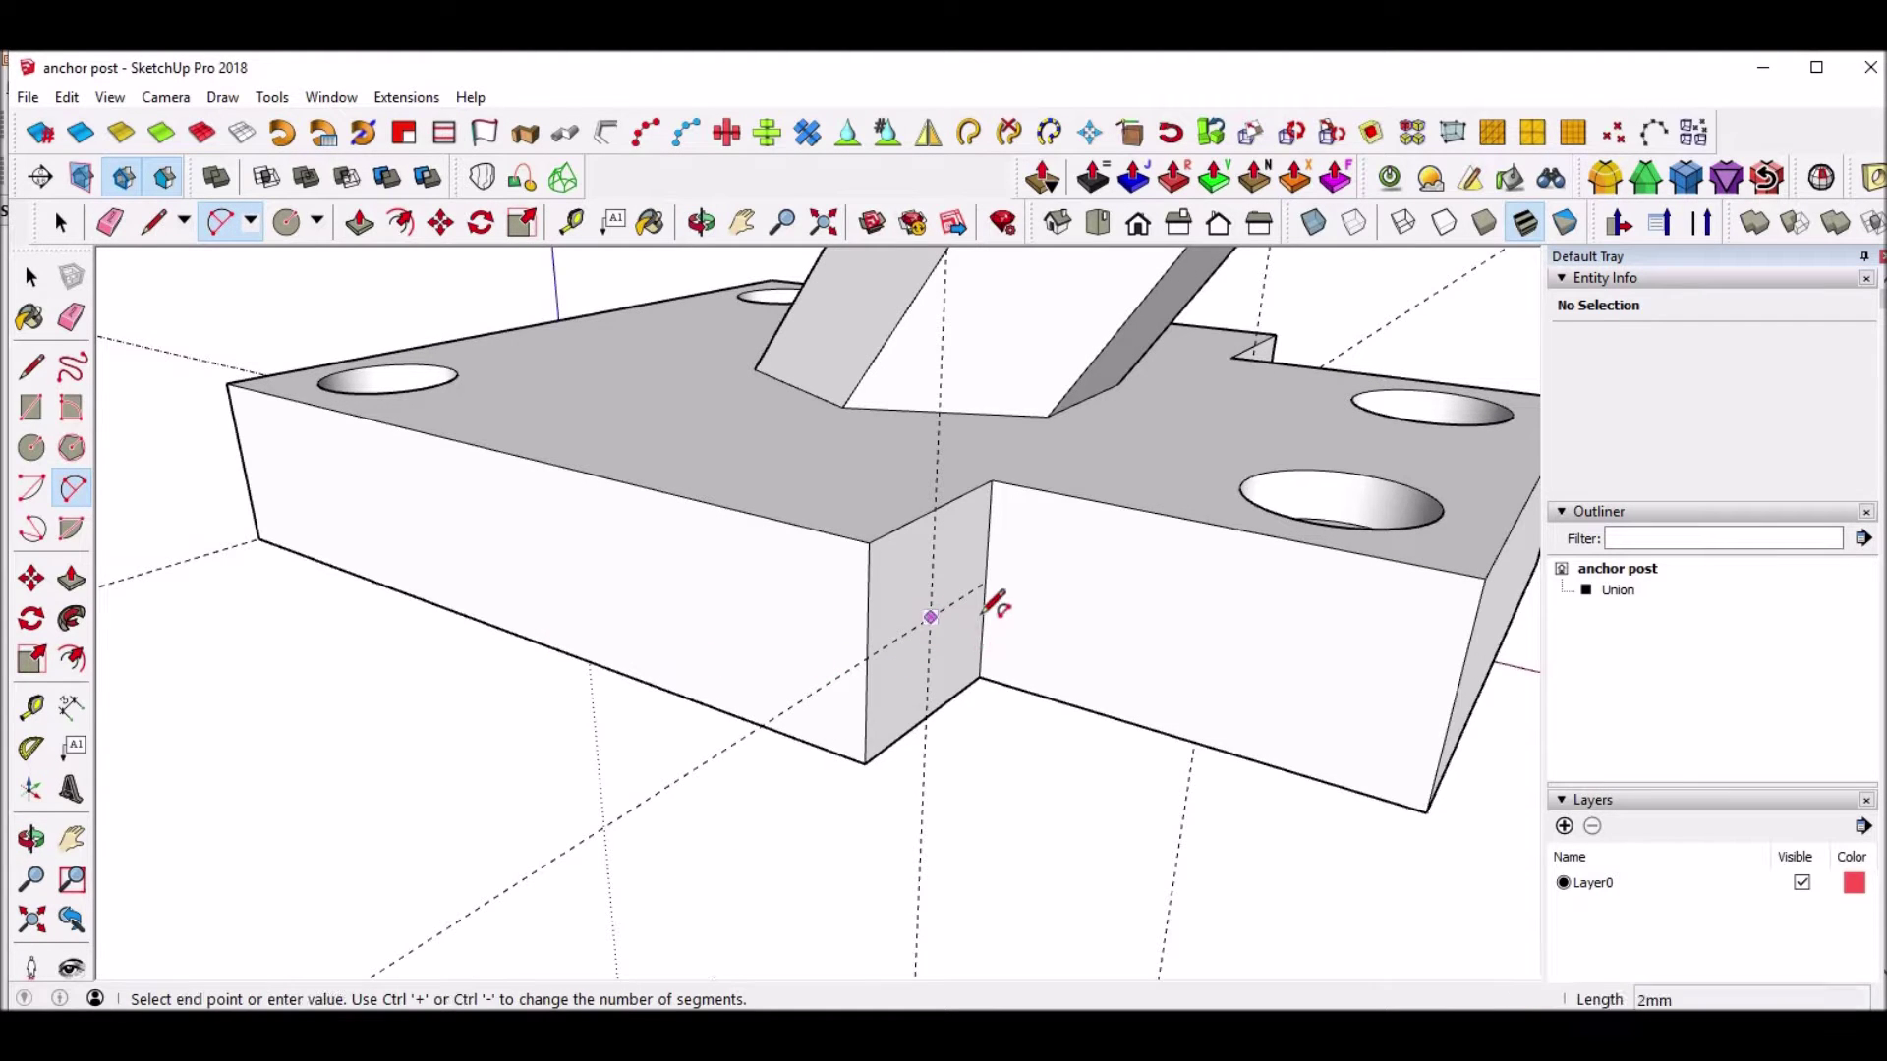
left_click(940, 392)
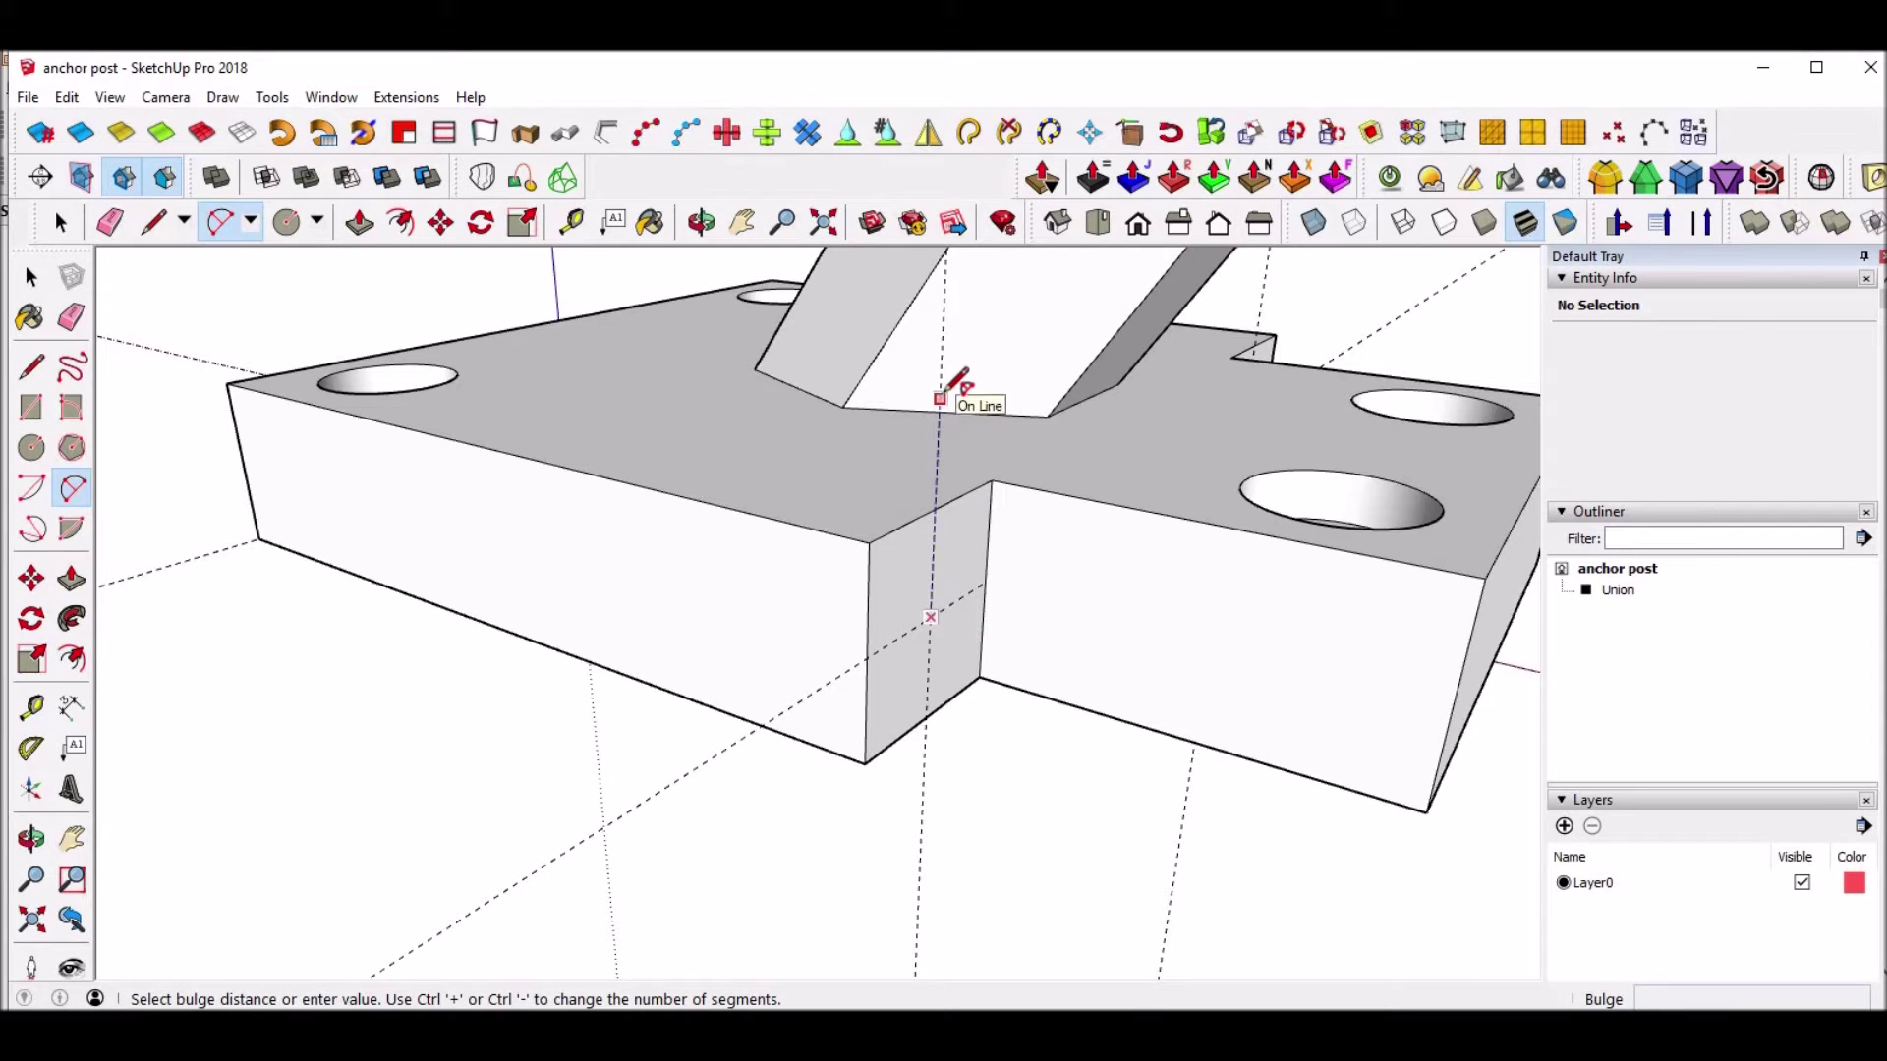
middle_click_drag(941, 398, 1259, 417)
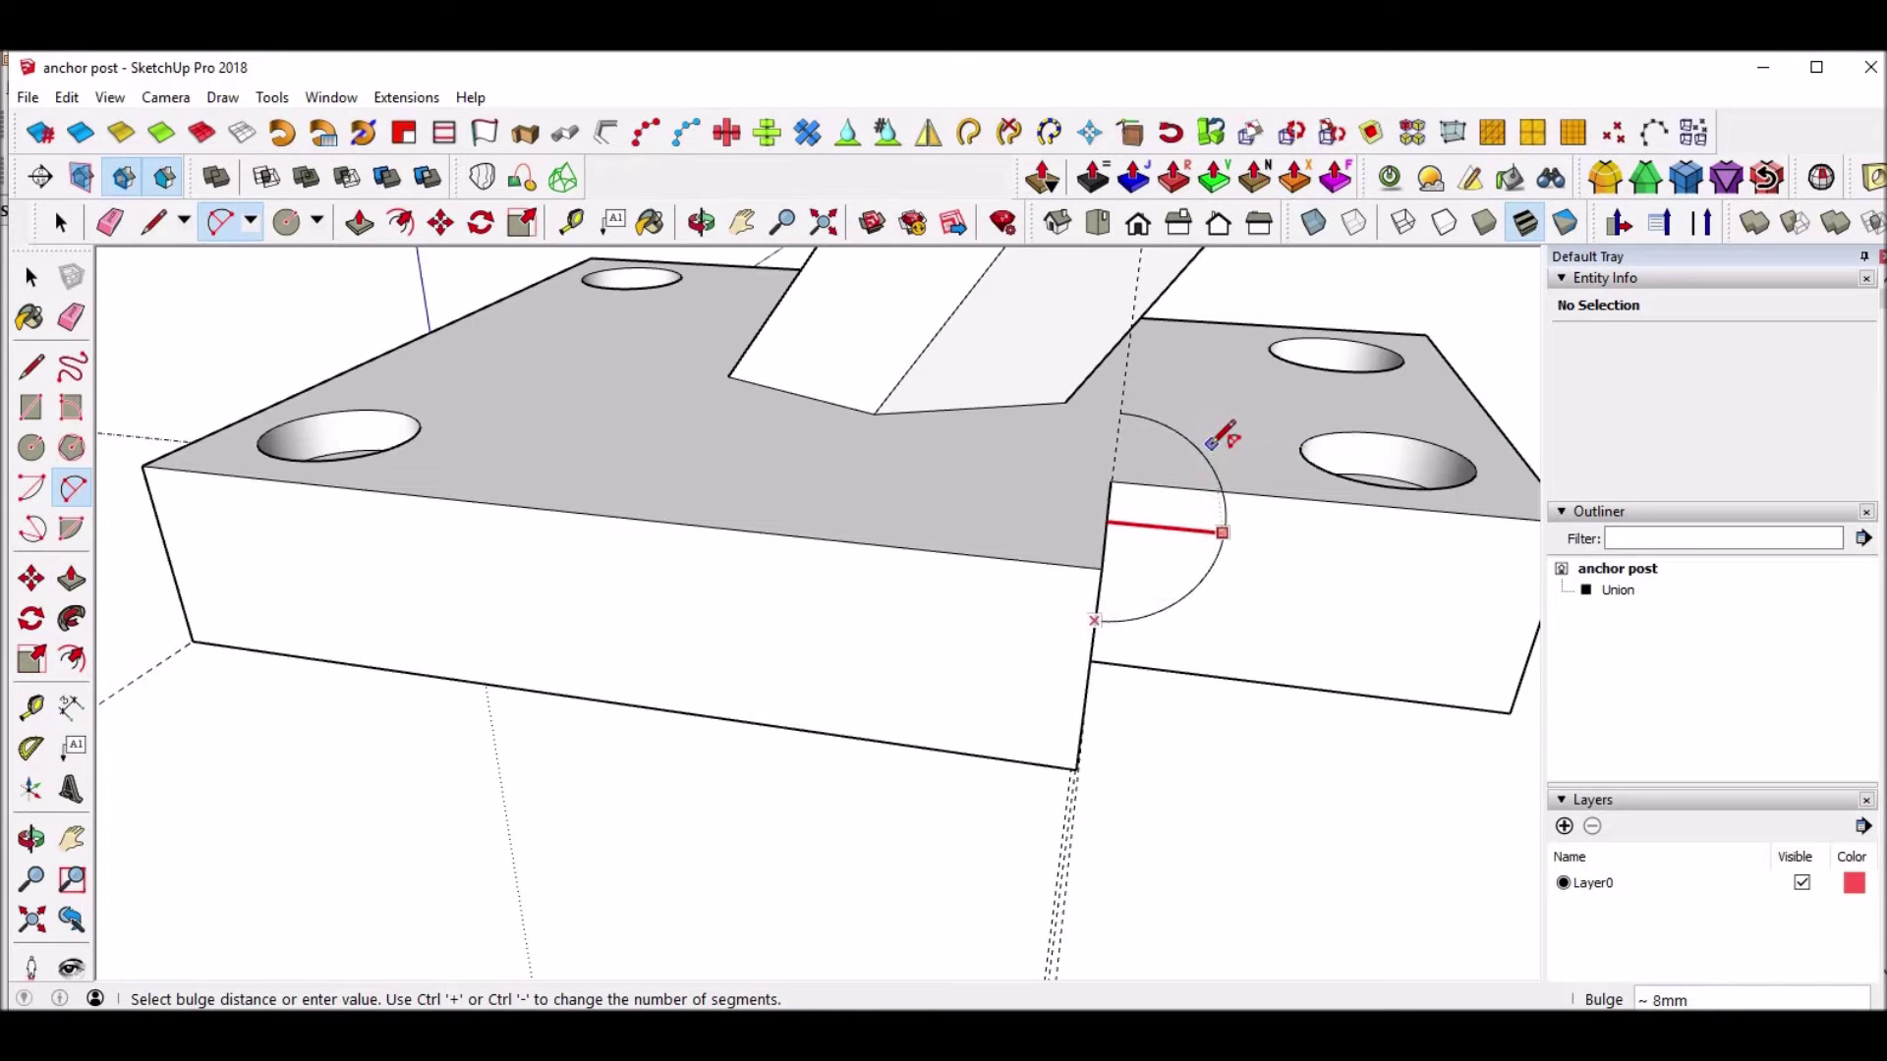
middle_click_drag(1177, 427, 1065, 367)
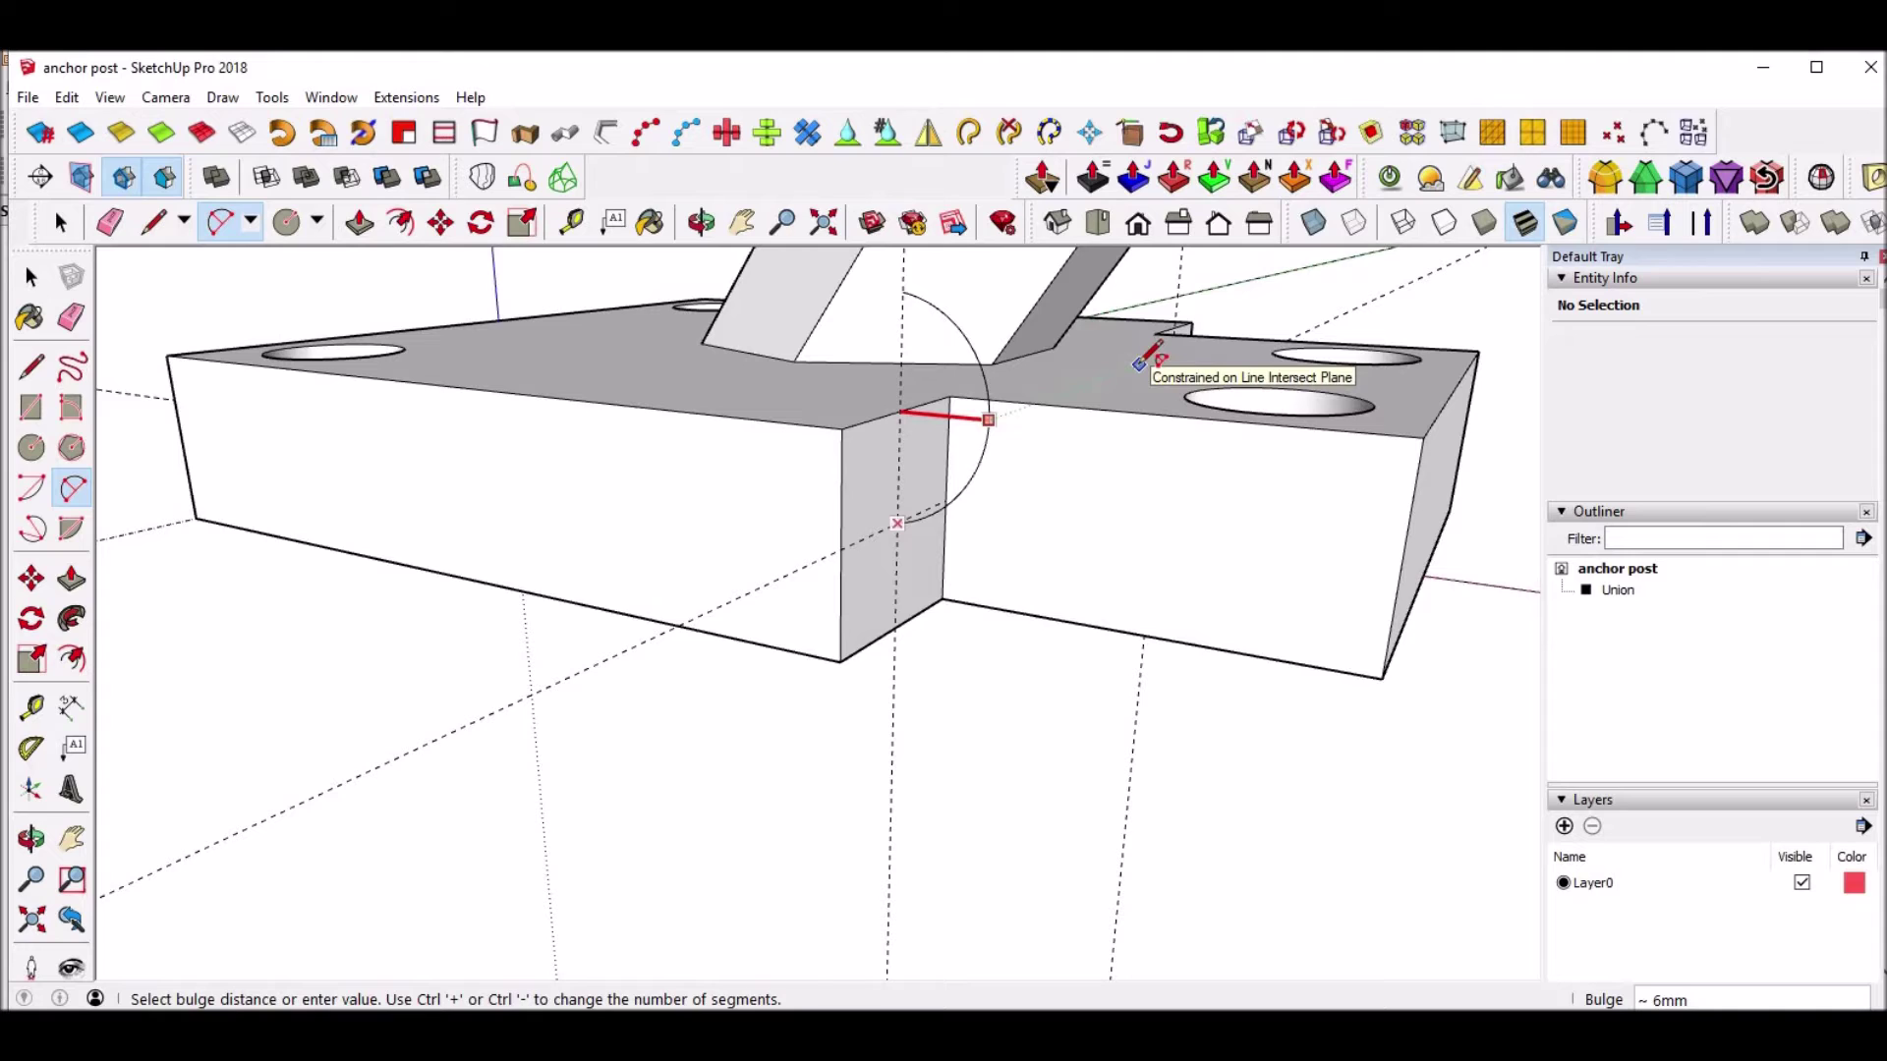
left_click(1115, 377)
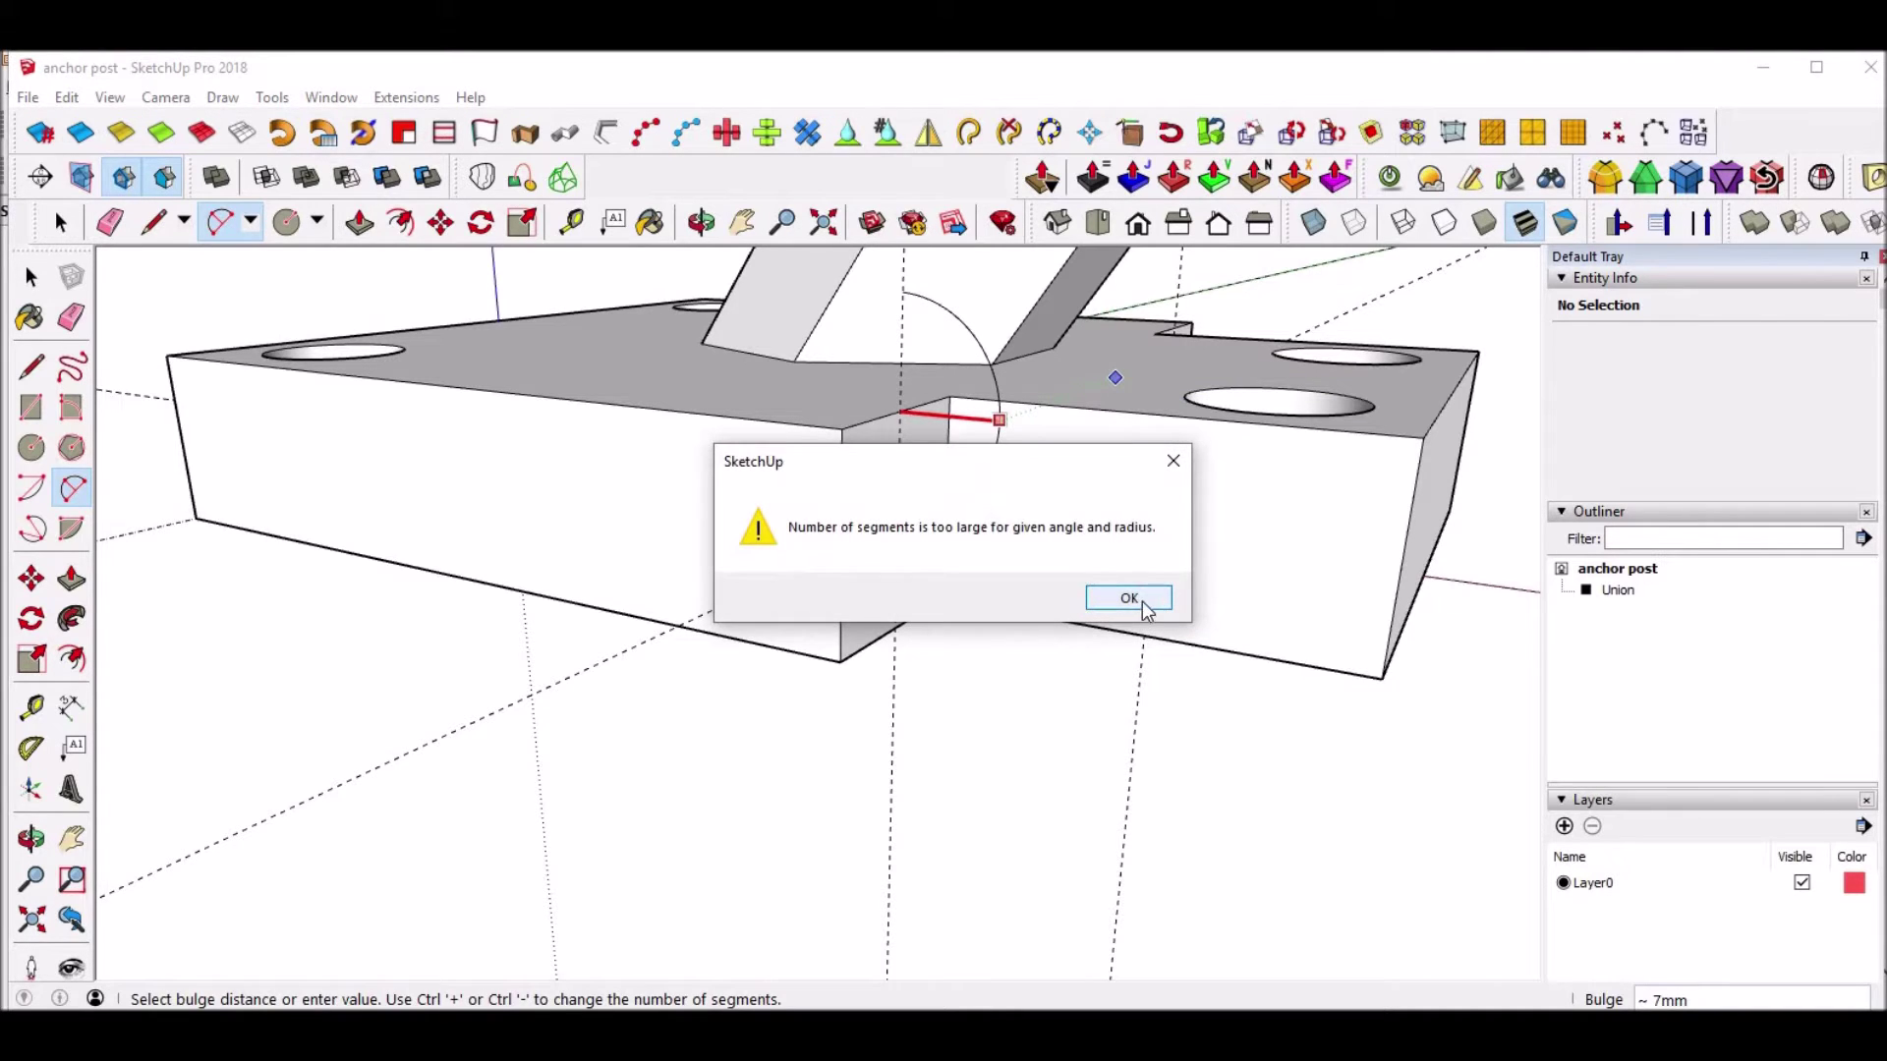
left_click(1128, 597)
Try setting the small arc's radius to 15 mm, then delete the arc.
key("space")
left_click(994, 378)
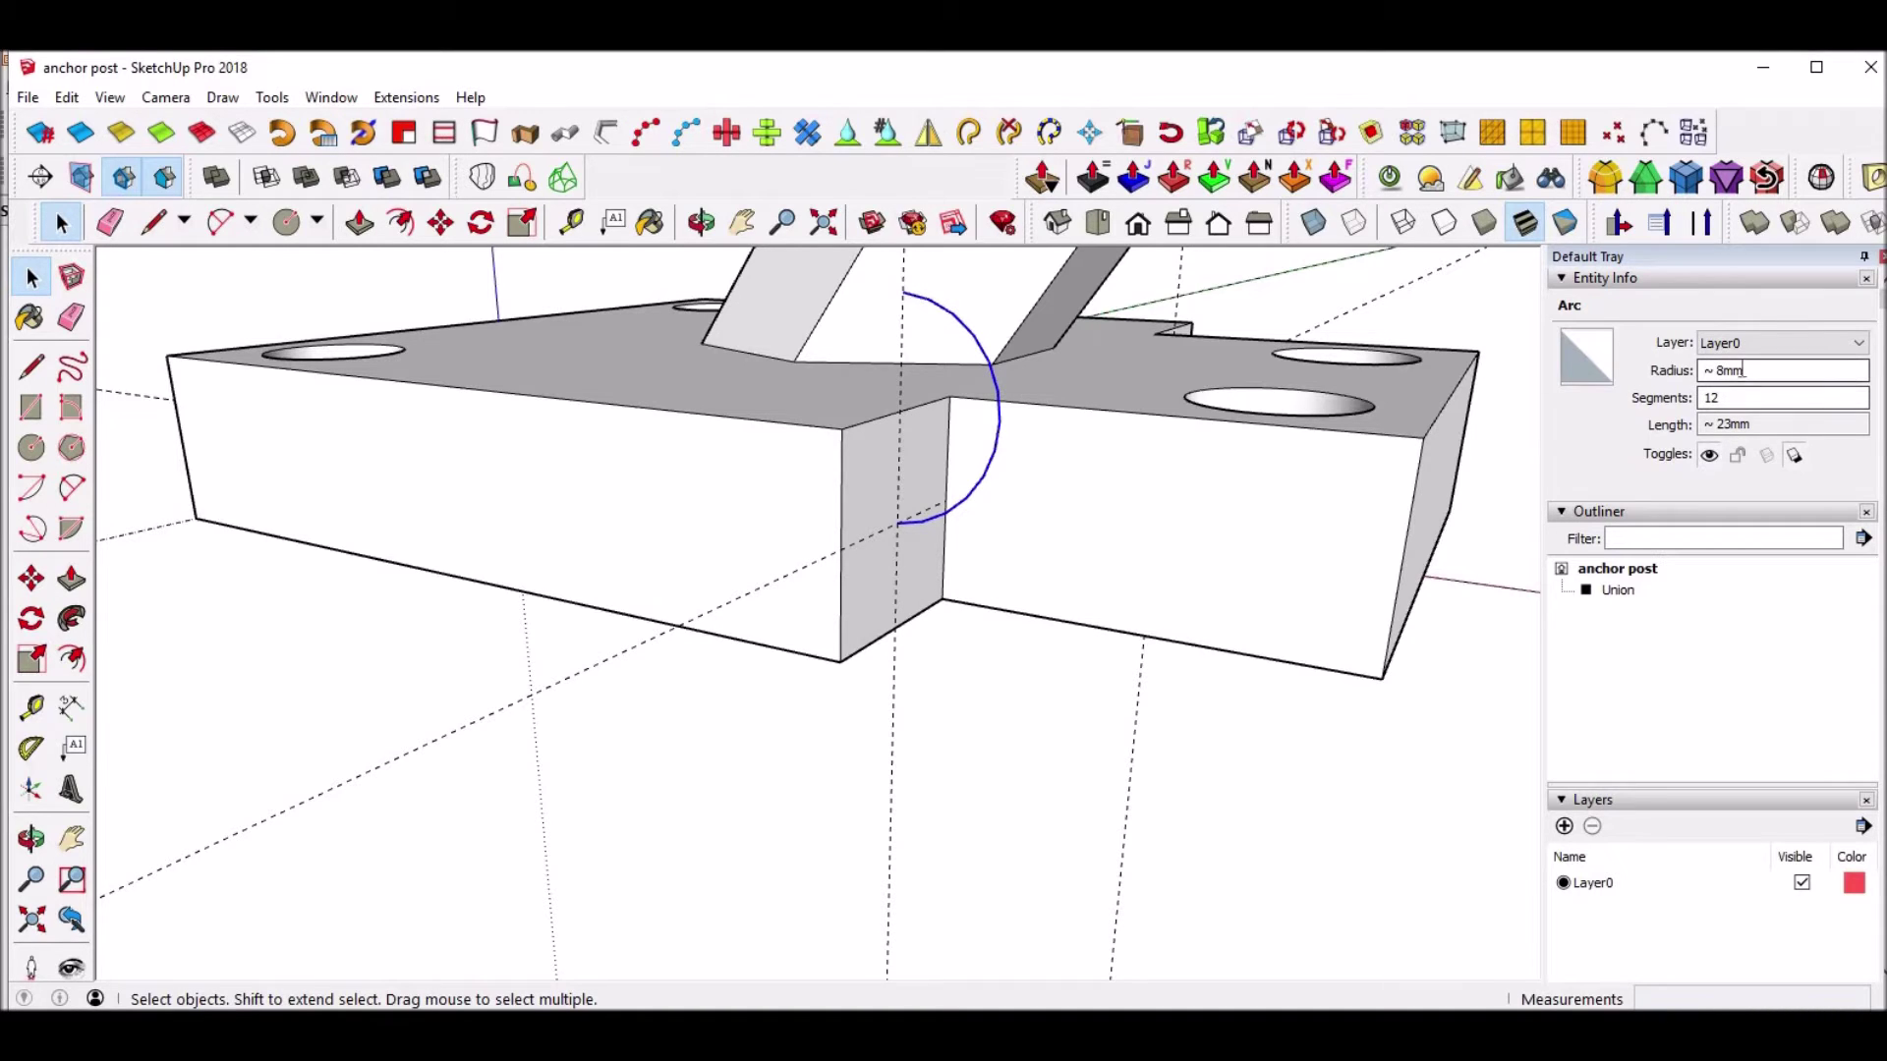
left_click_drag(1751, 373, 1673, 374)
type("15")
key("Return")
middle_click_drag(945, 386, 1071, 422)
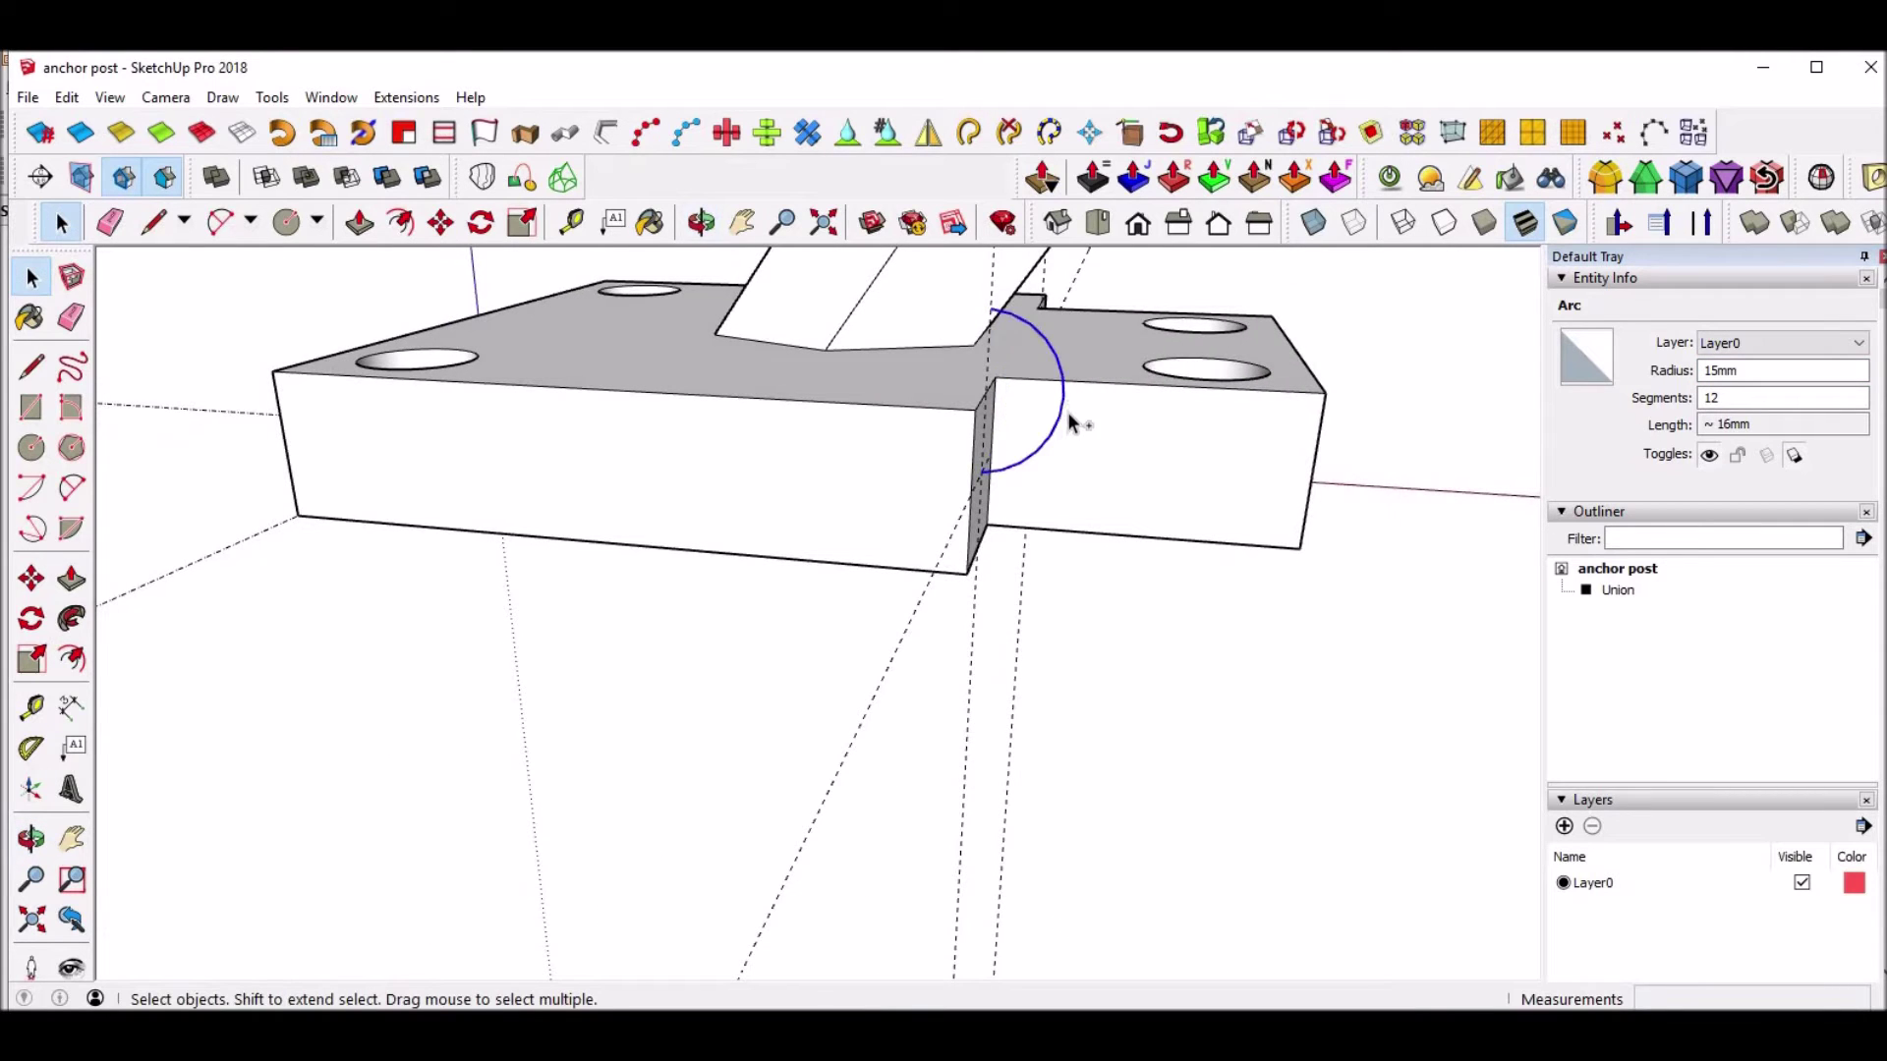
key("Delete")
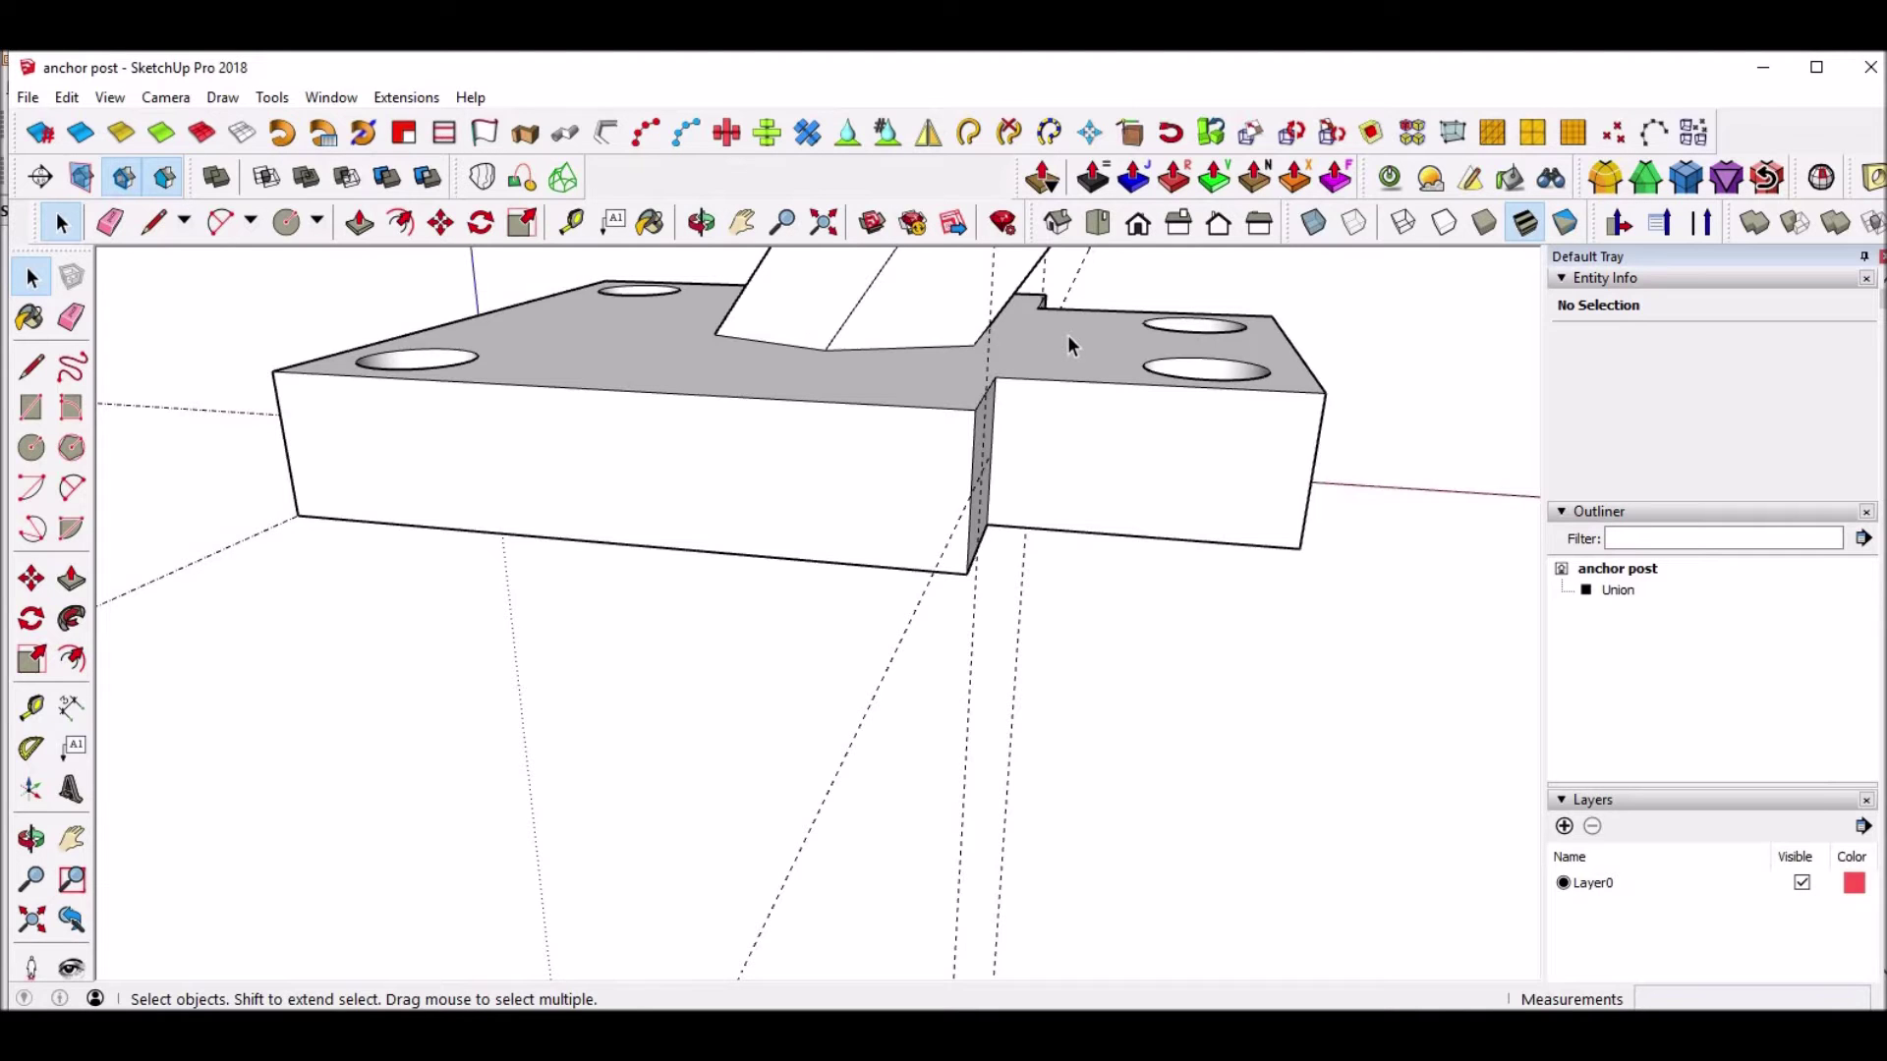
Add a guide on the base's top face, parallel to its long side edge and passing through the notch's vertical guide.
middle_click_drag(1068, 337, 910, 531)
key("t")
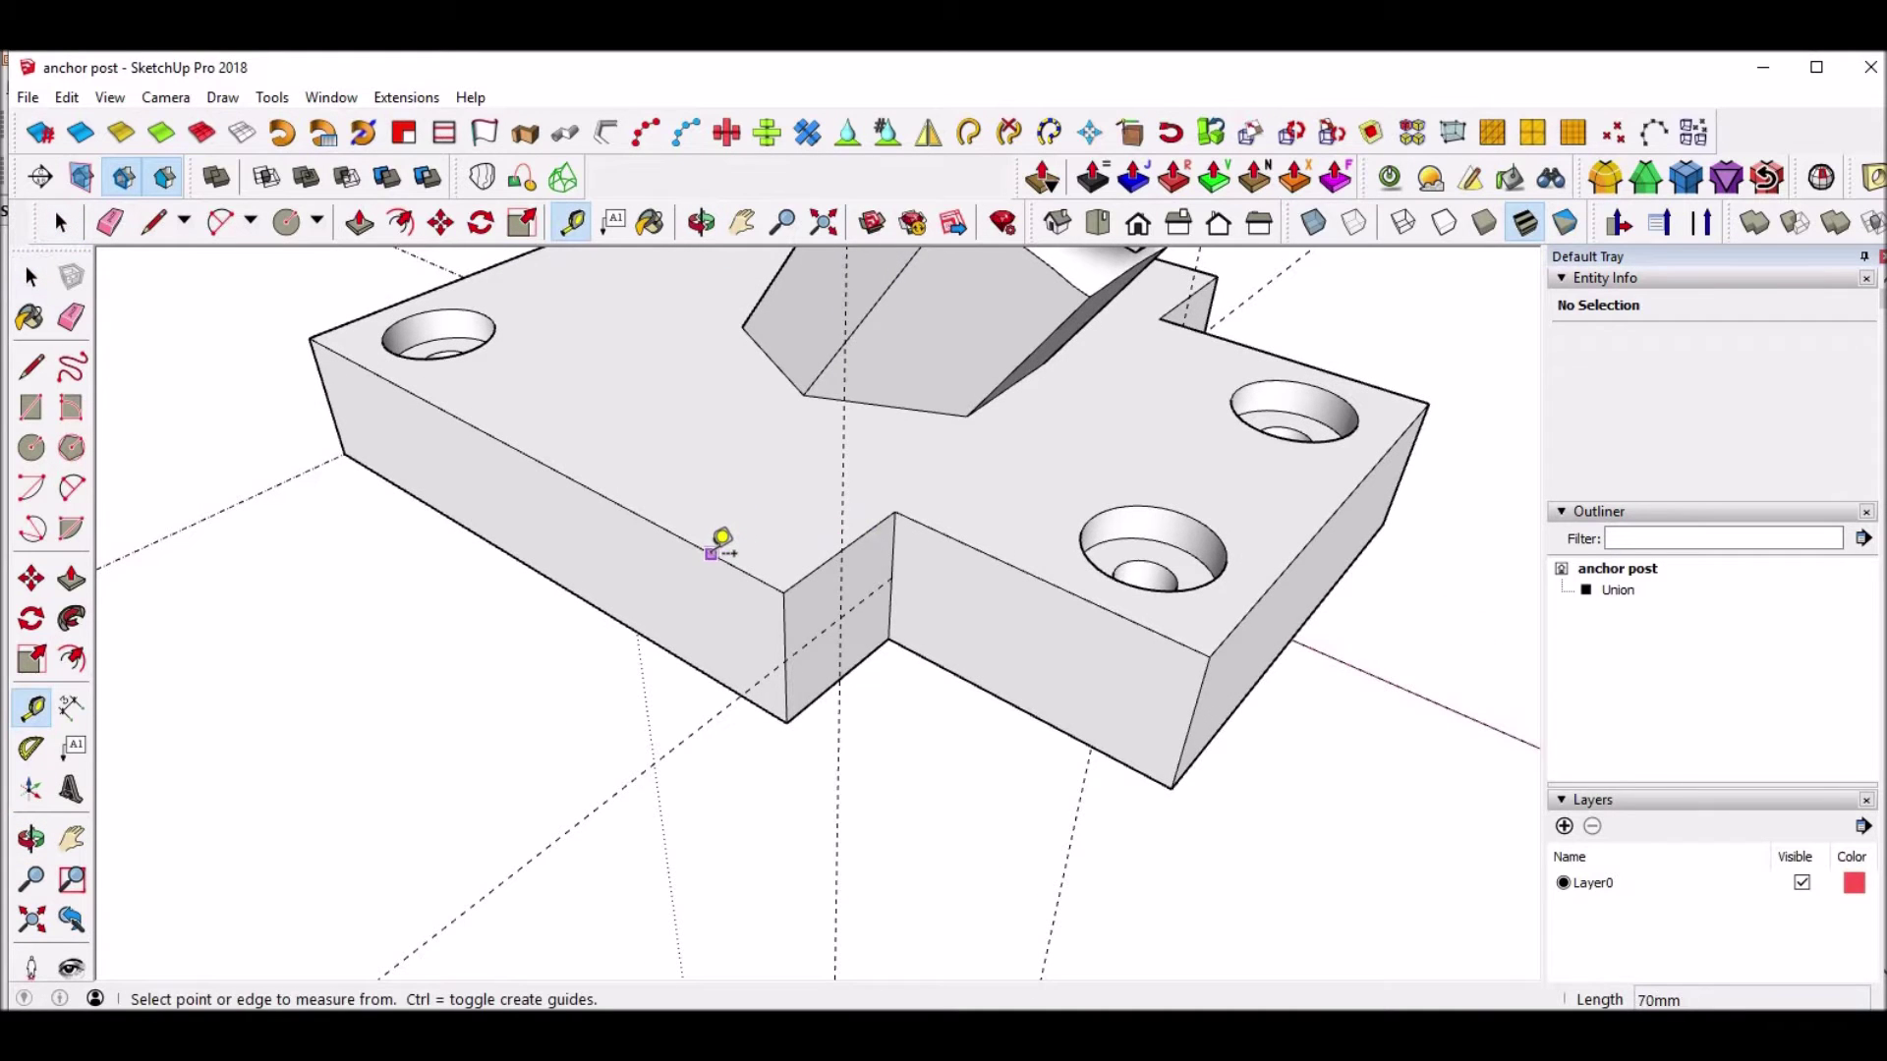
left_click(736, 546)
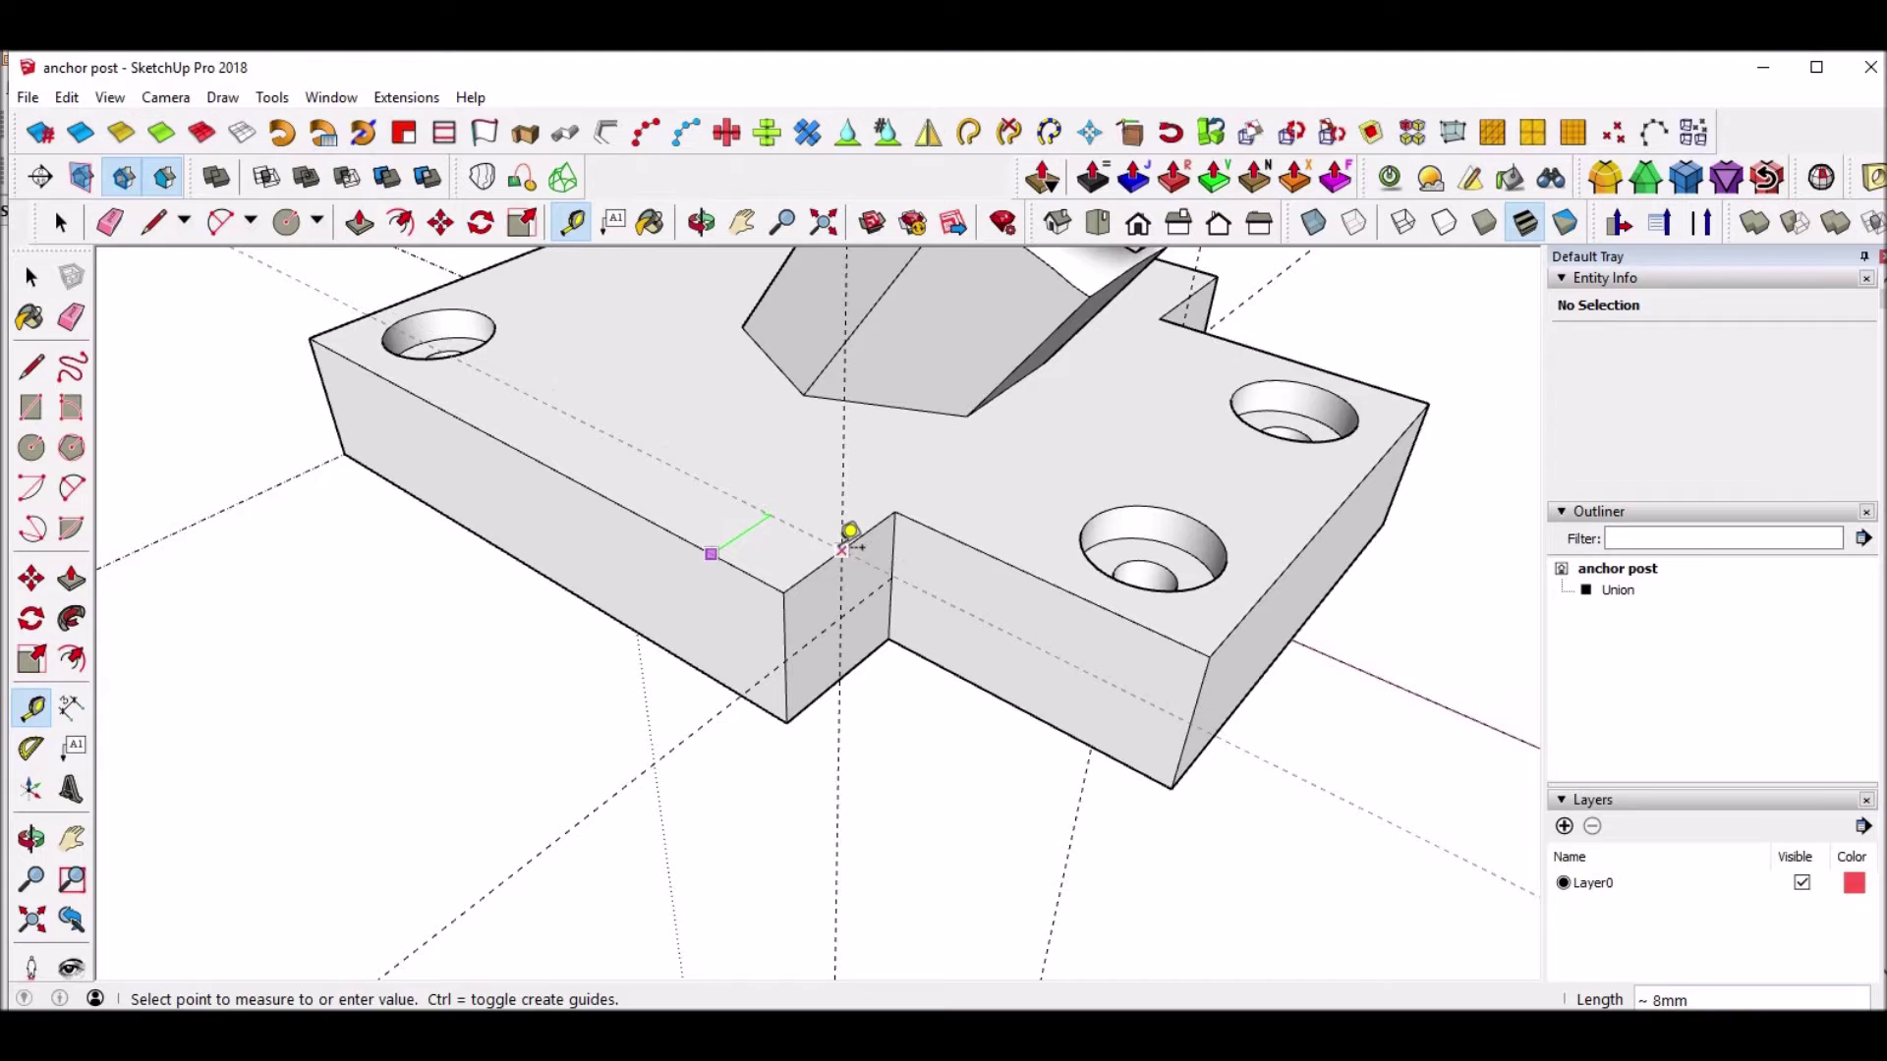
left_click(848, 532)
Add a parallel guide 22.5 mm directly above the guide on the base's top face.
middle_click_drag(800, 548, 878, 468)
left_click(869, 478)
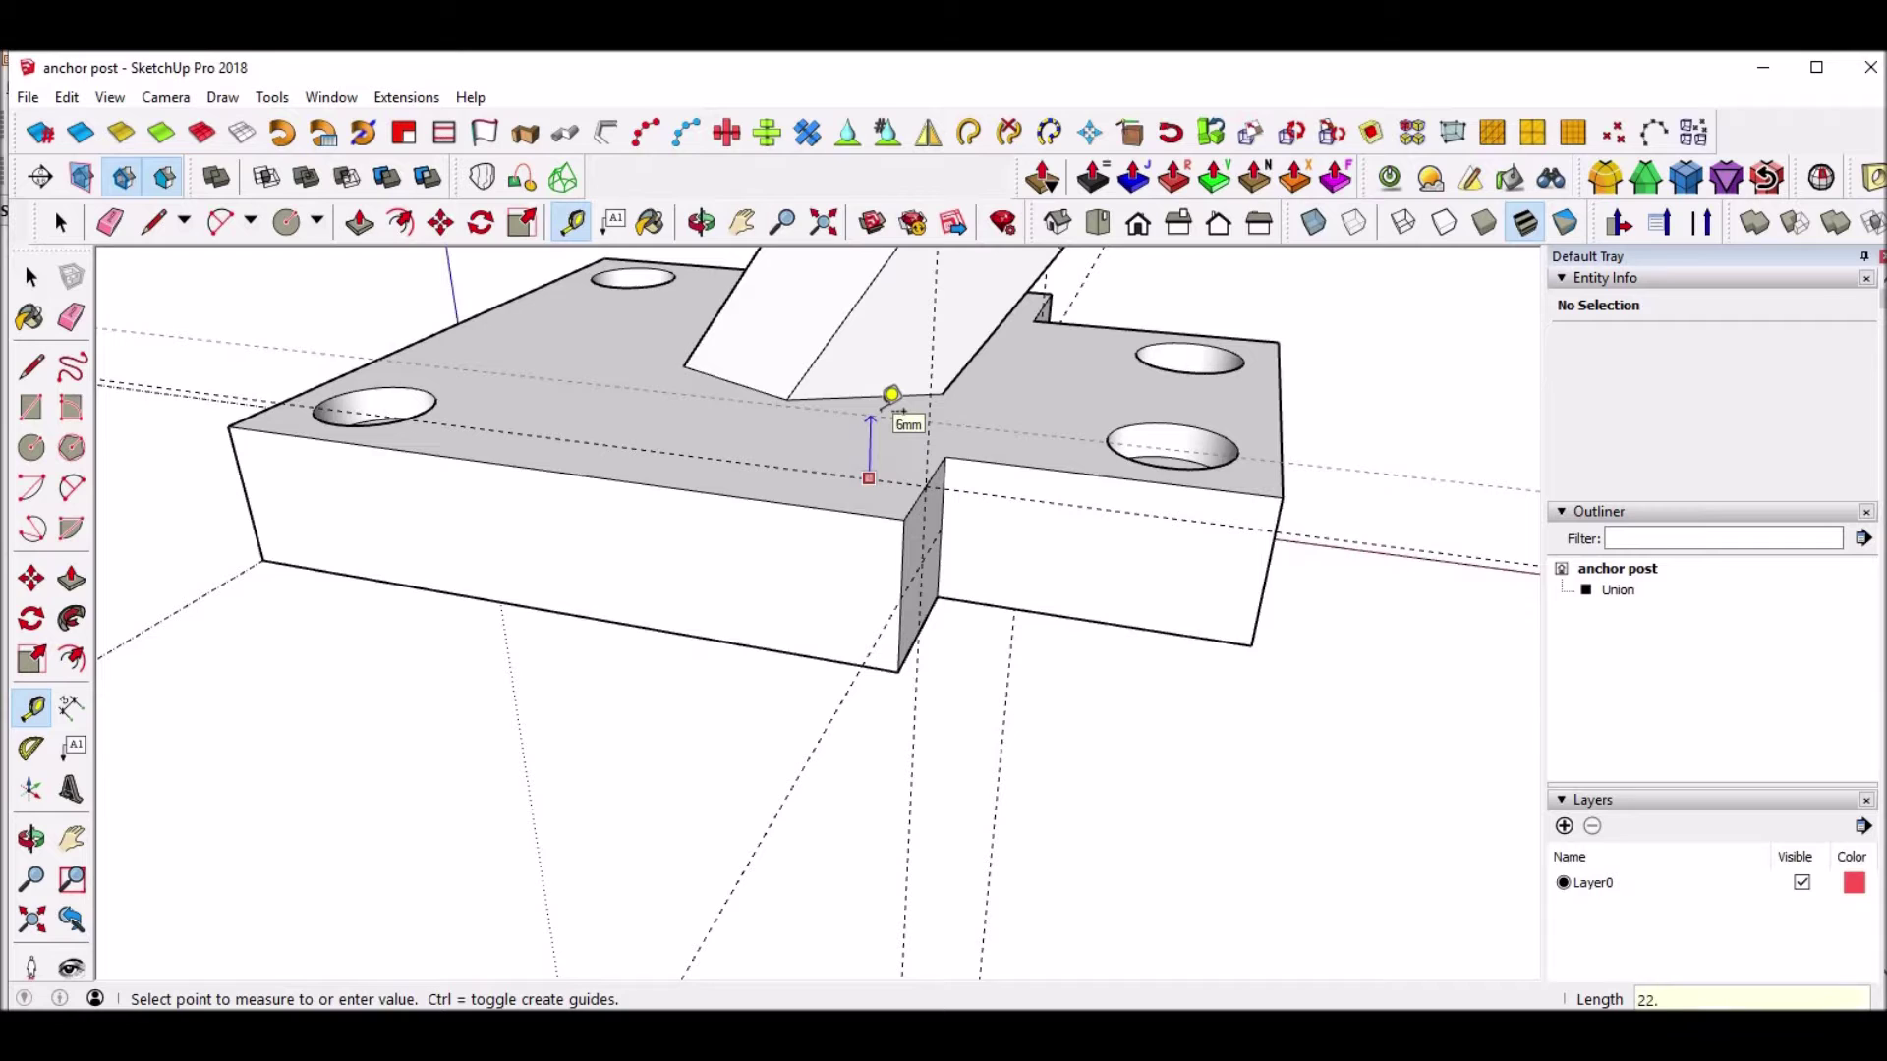
key("Escape")
key("space")
middle_click_drag(905, 421, 894, 516)
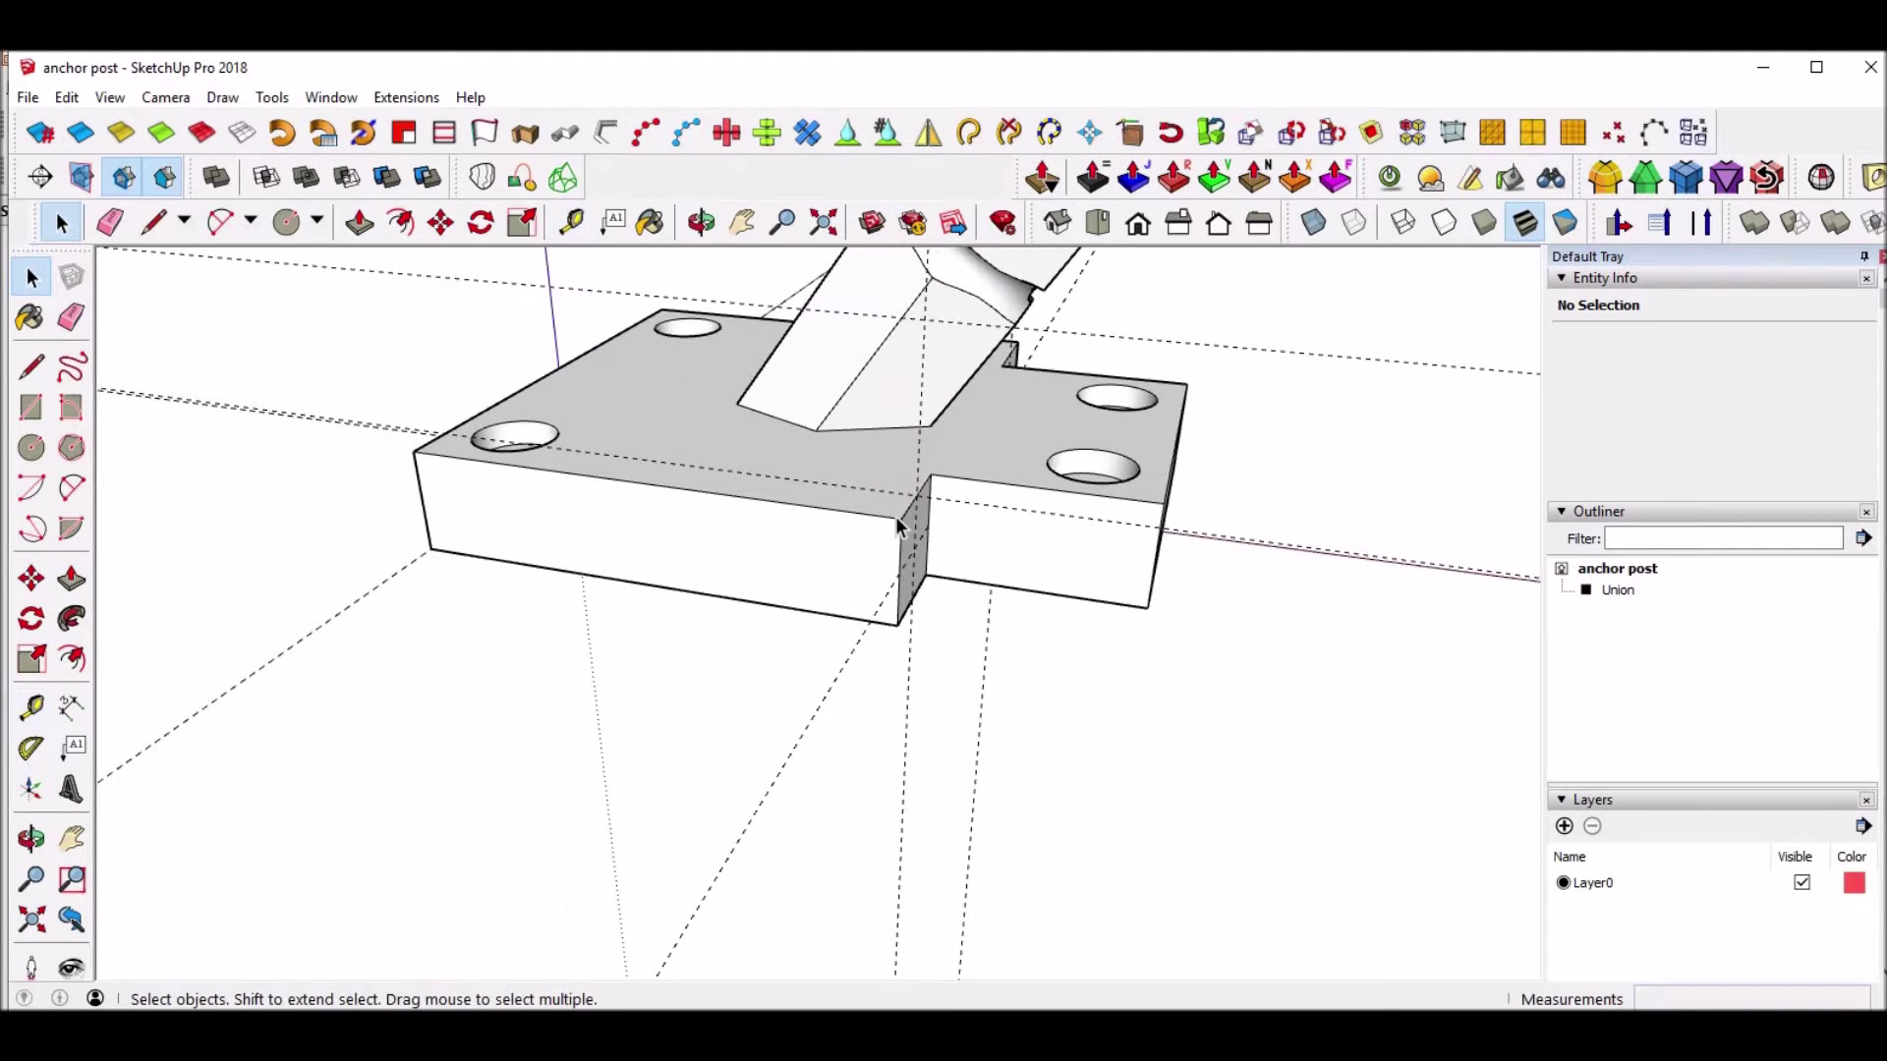
Draw a 48-segment vertical half-circle arc from the notch-face guide intersection to the raised guide intersection, bulging outward 15 mm.
key("shift+p")
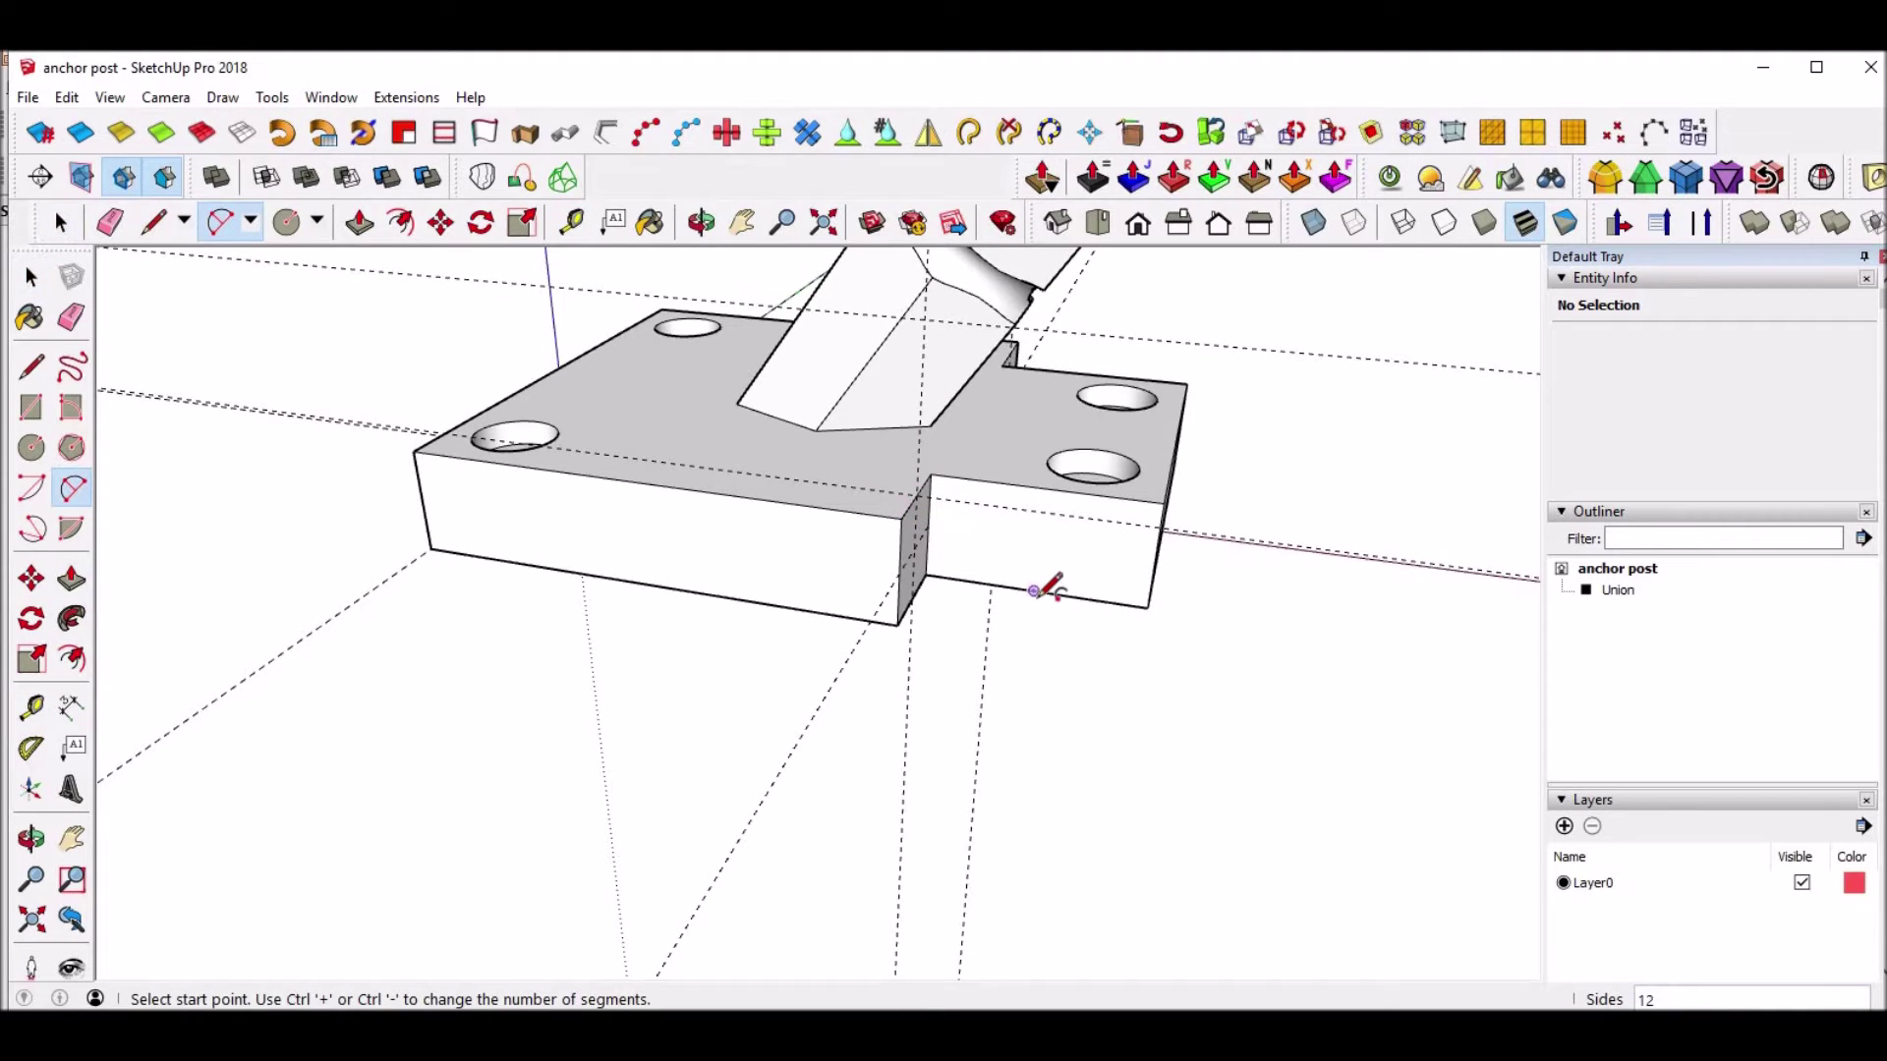
scroll(1043, 590, "up", 2)
left_click(847, 528)
middle_click_drag(863, 518, 870, 440)
left_click(865, 414)
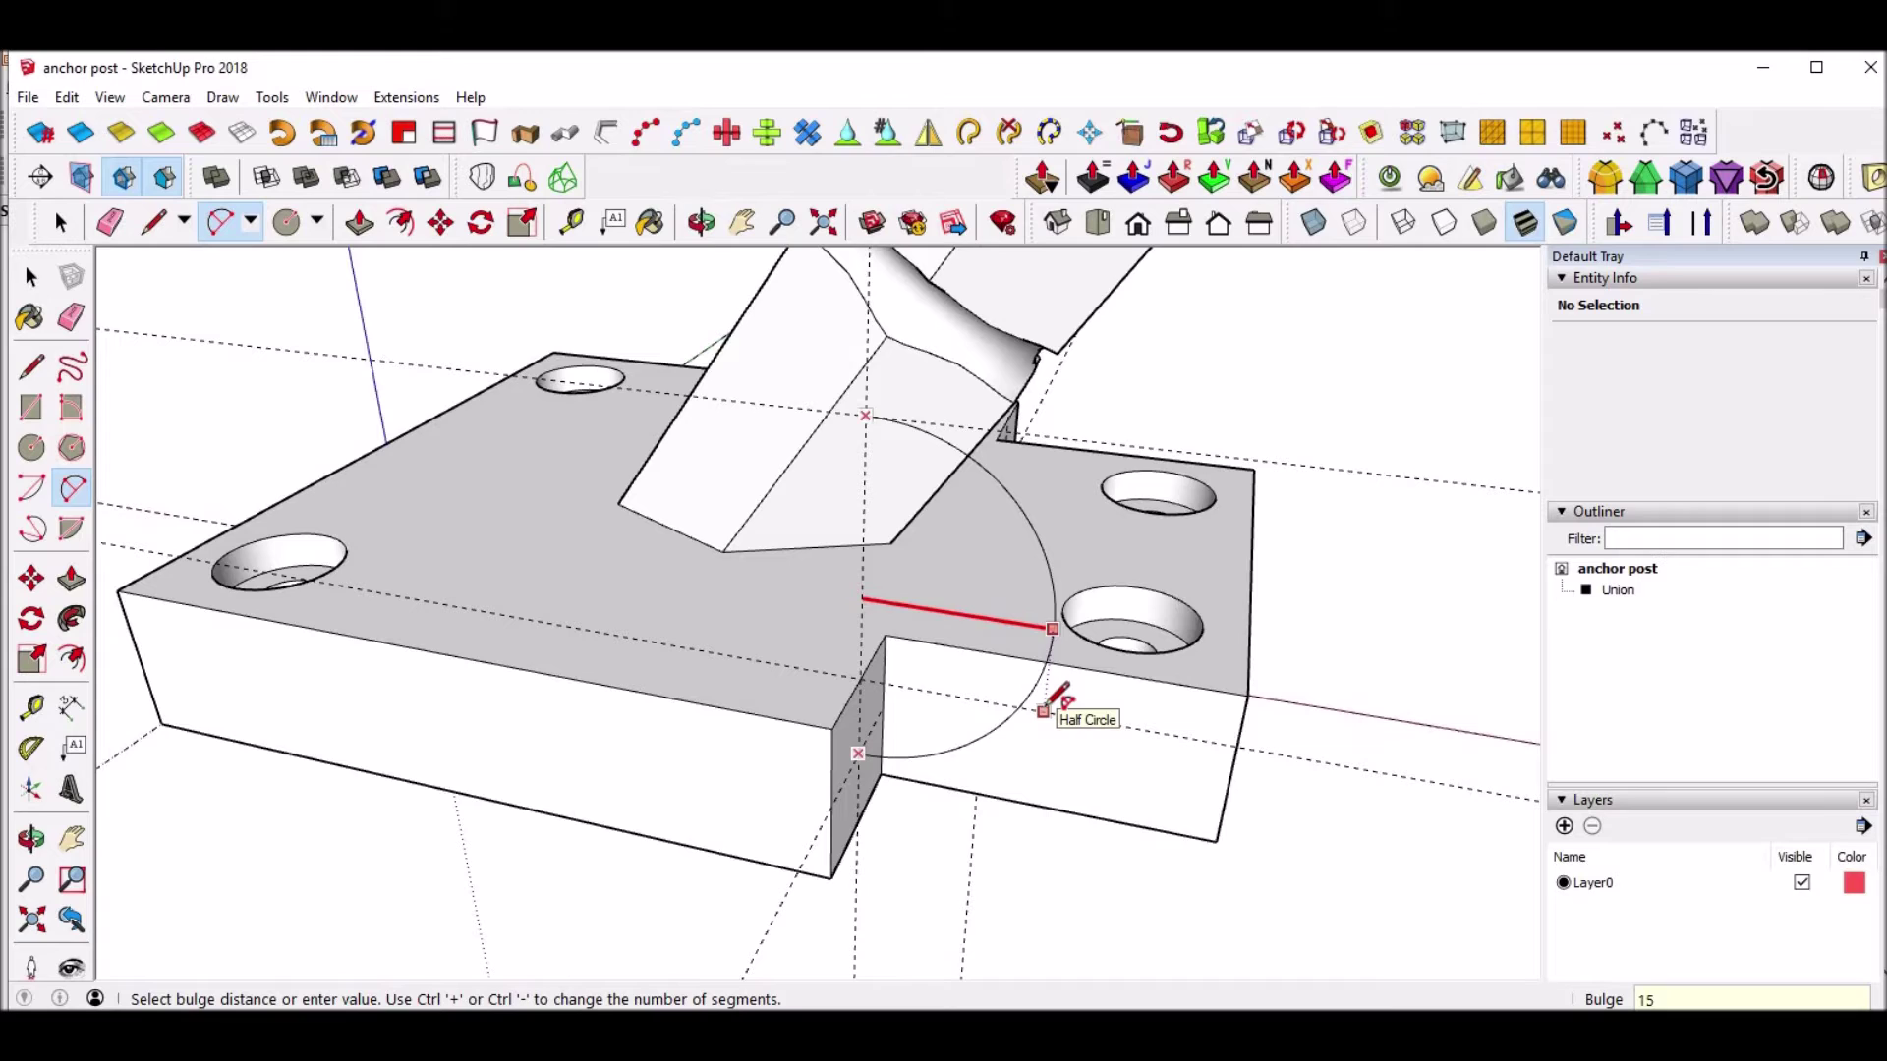
left_click(1057, 694)
key("space")
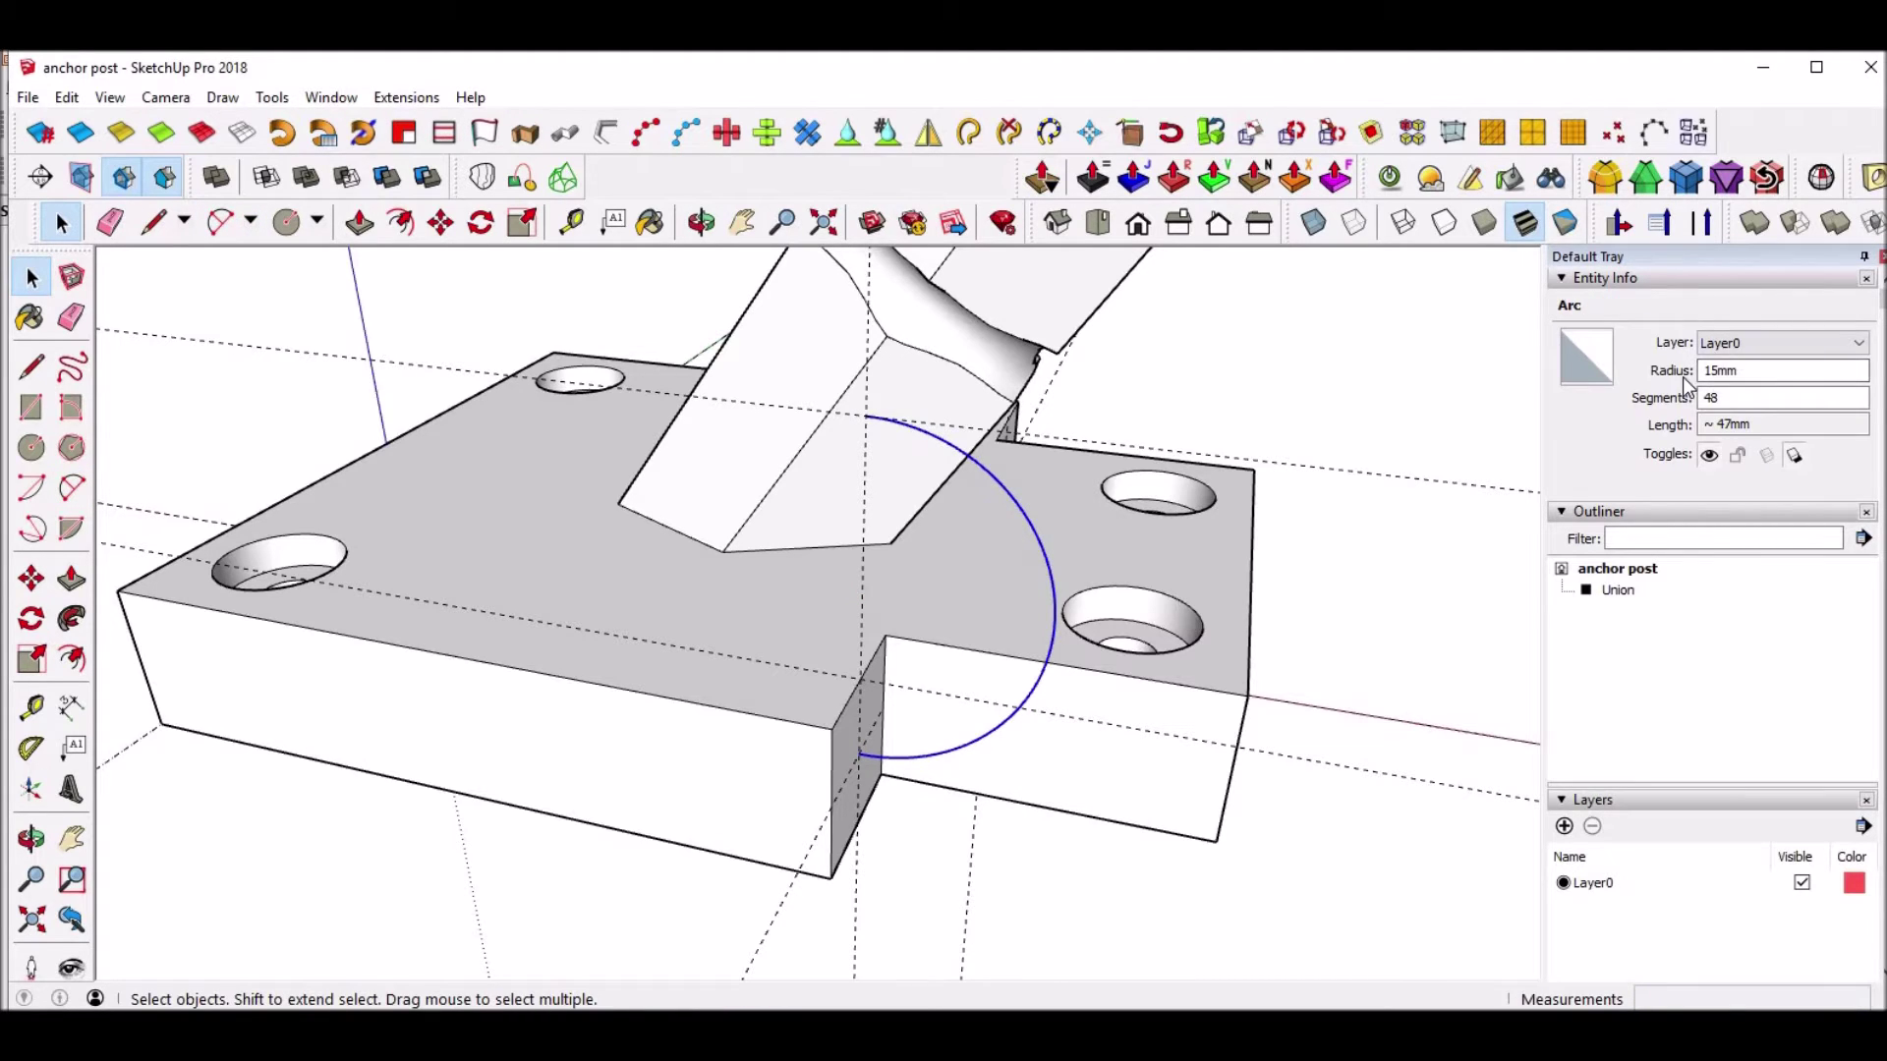
Copy the half-circle arc 65 mm along the green axis to the guide intersection on the opposite notch face.
mouse_move(973, 526)
middle_mouse_down()
mouse_move(666, 455)
mouse_move(1005, 498)
mouse_move(997, 531)
middle_mouse_up()
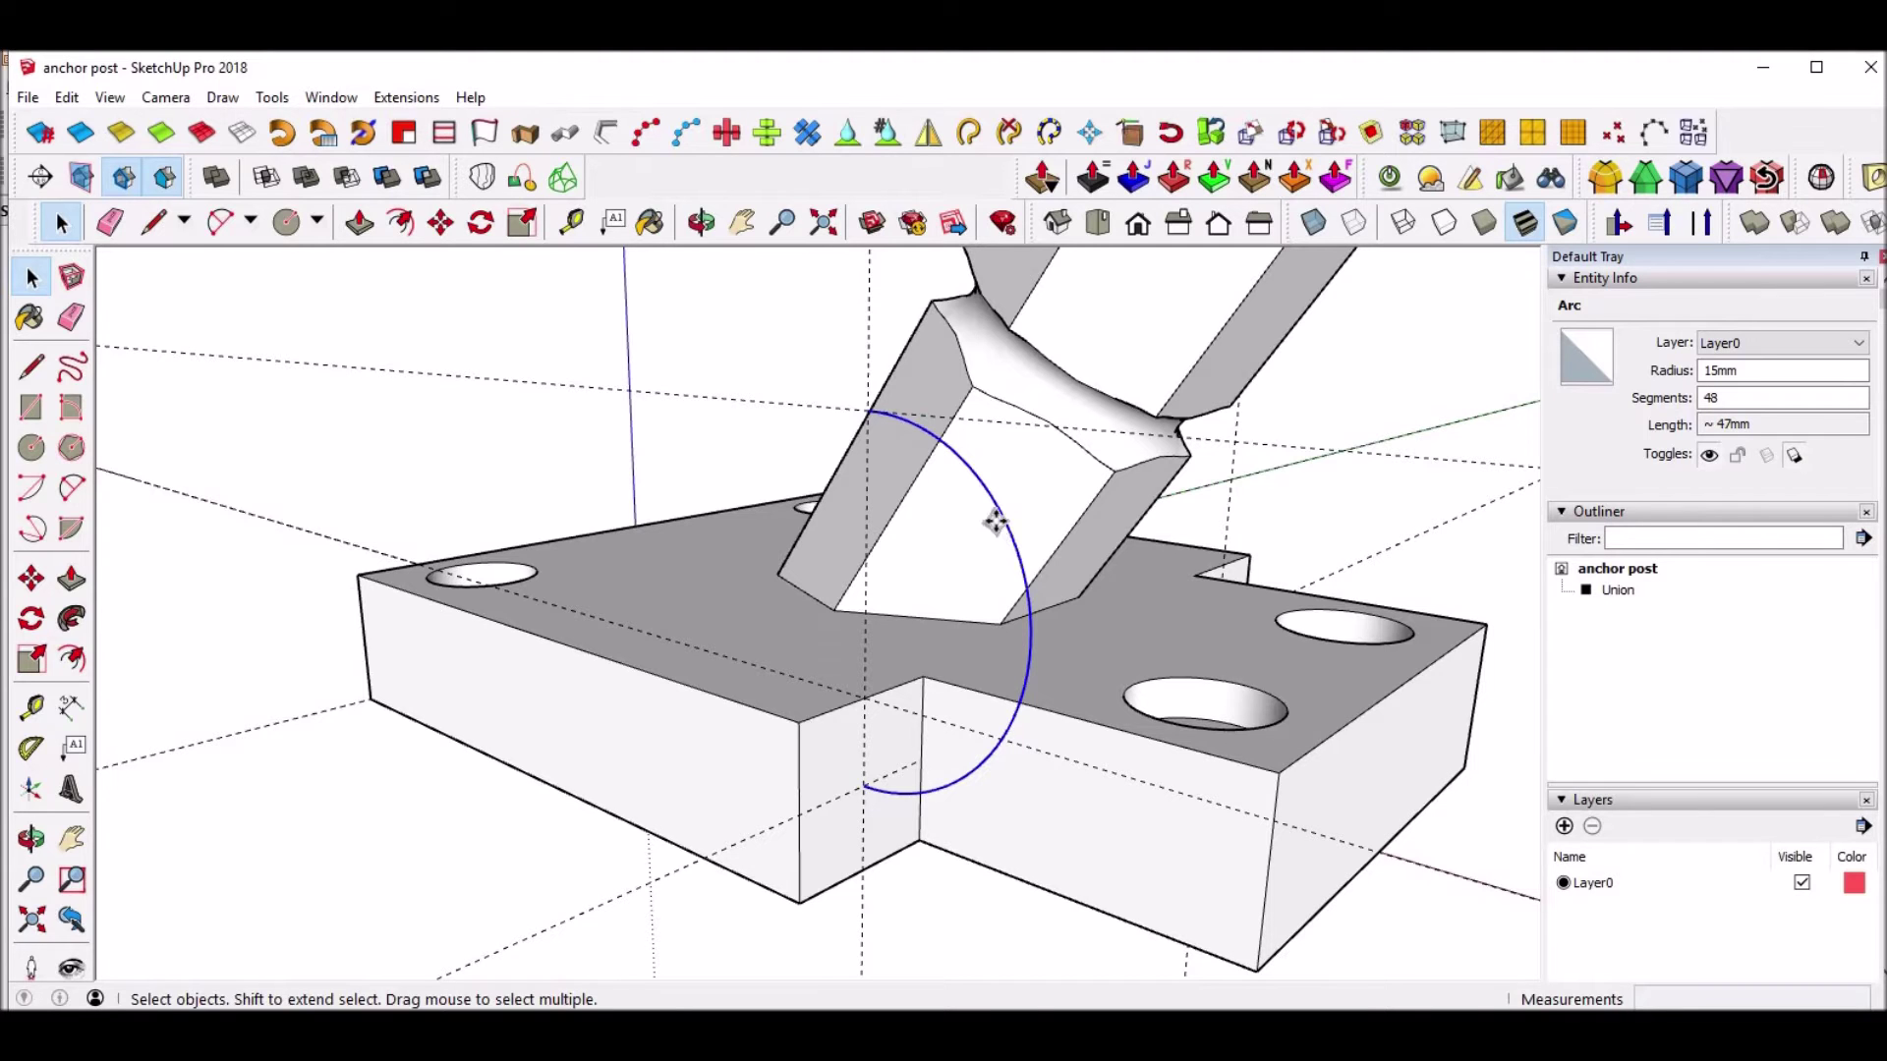
key("m")
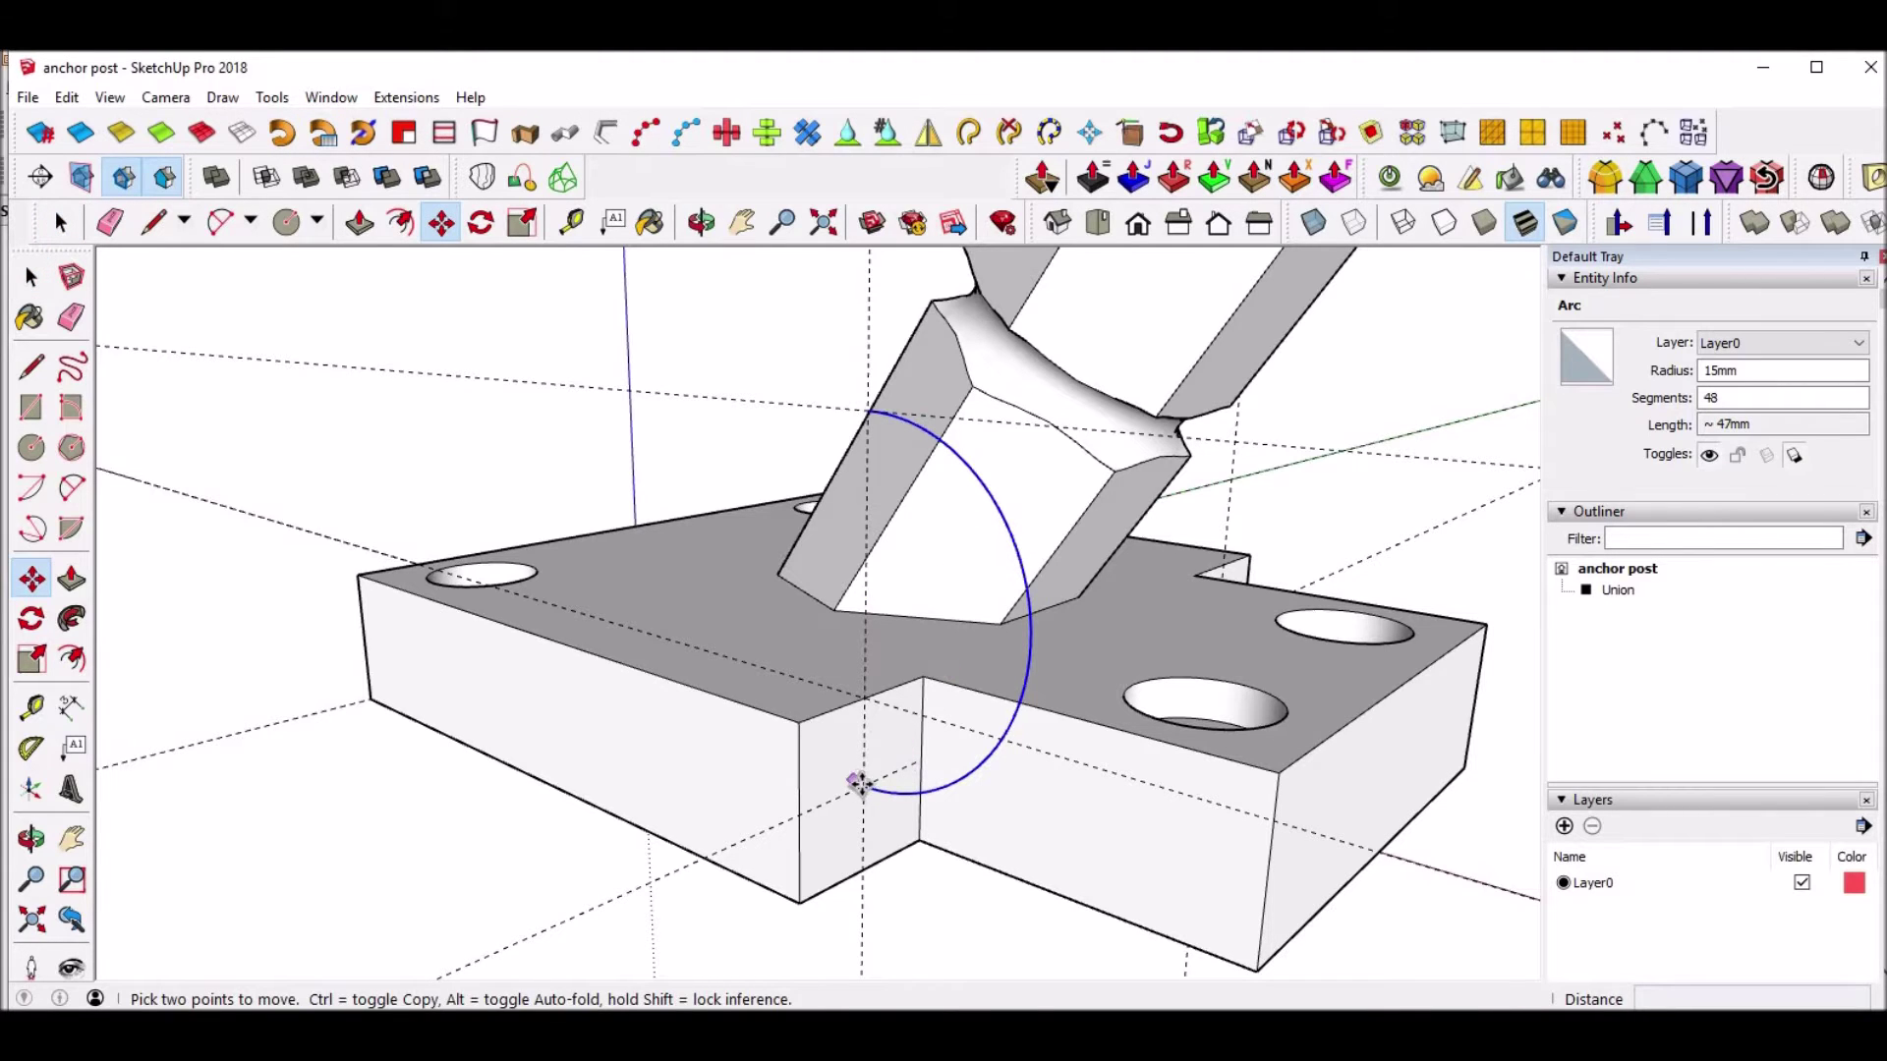
scroll(857, 786, "up", 5)
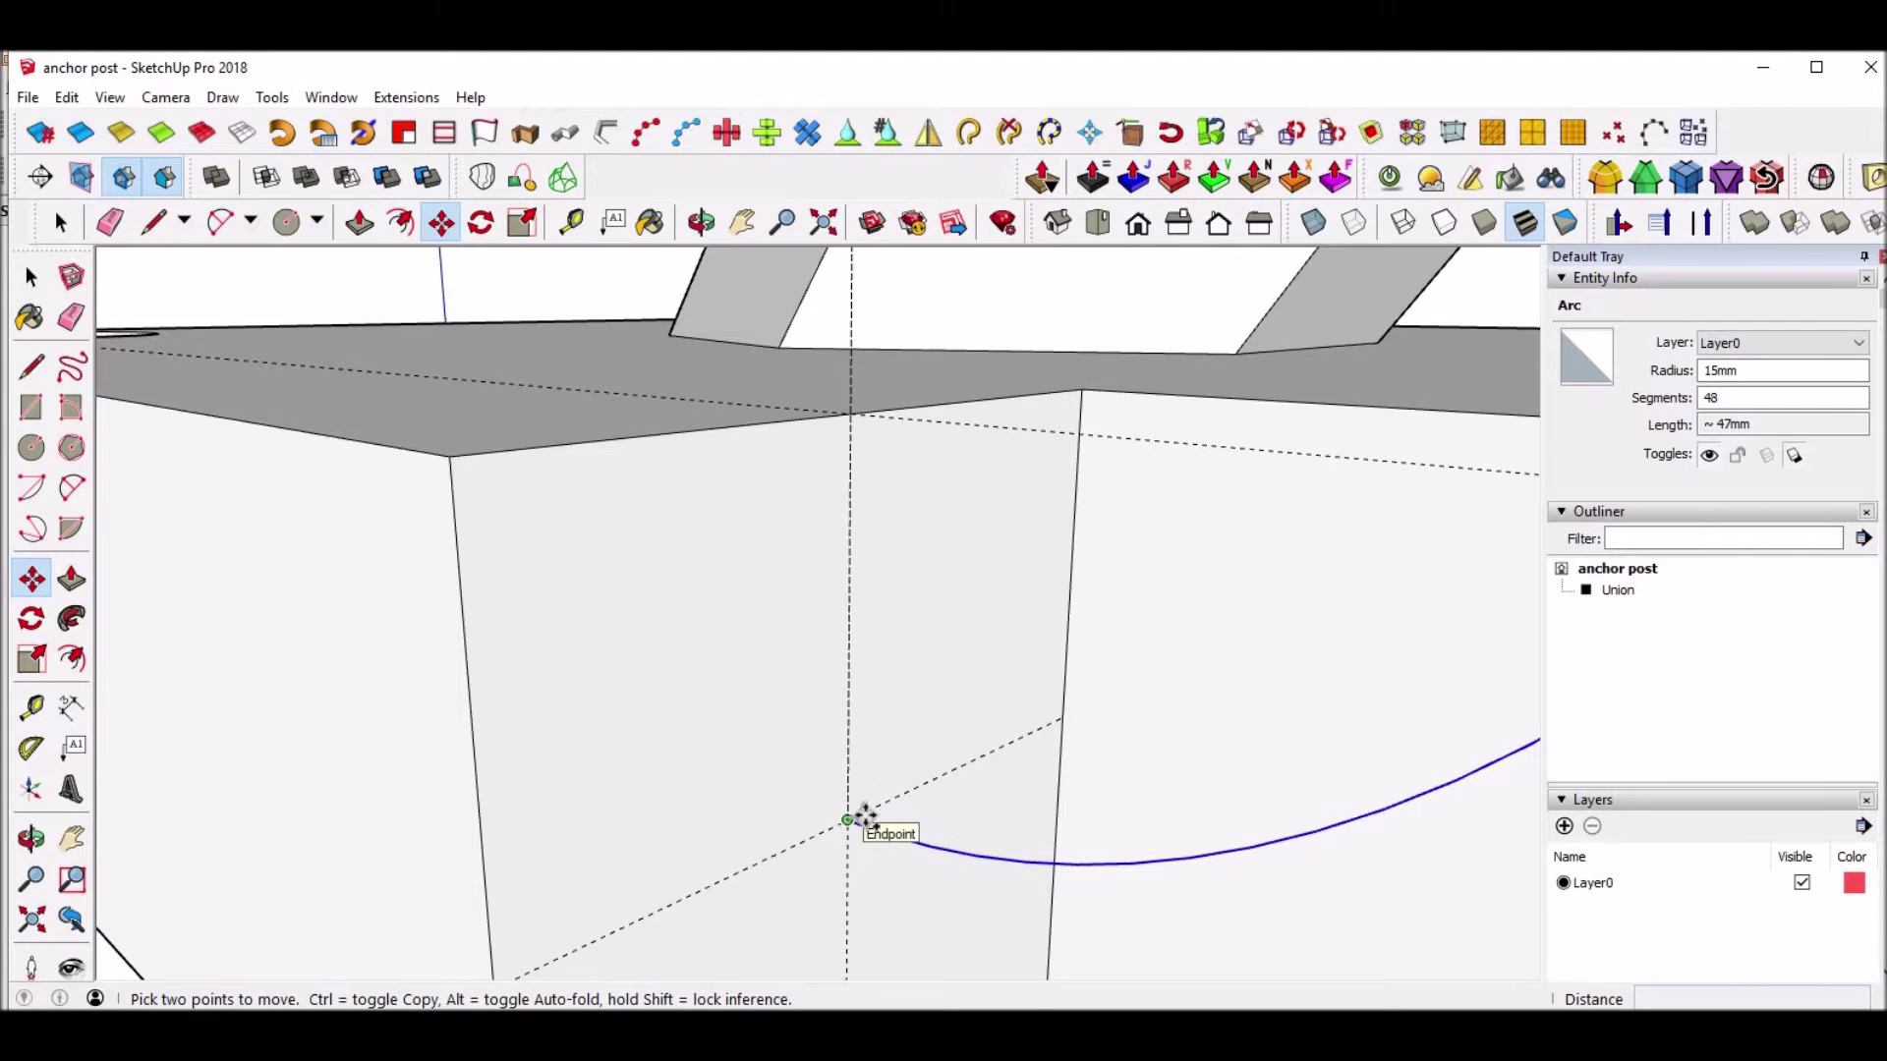
left_click(851, 824)
key("ctrl")
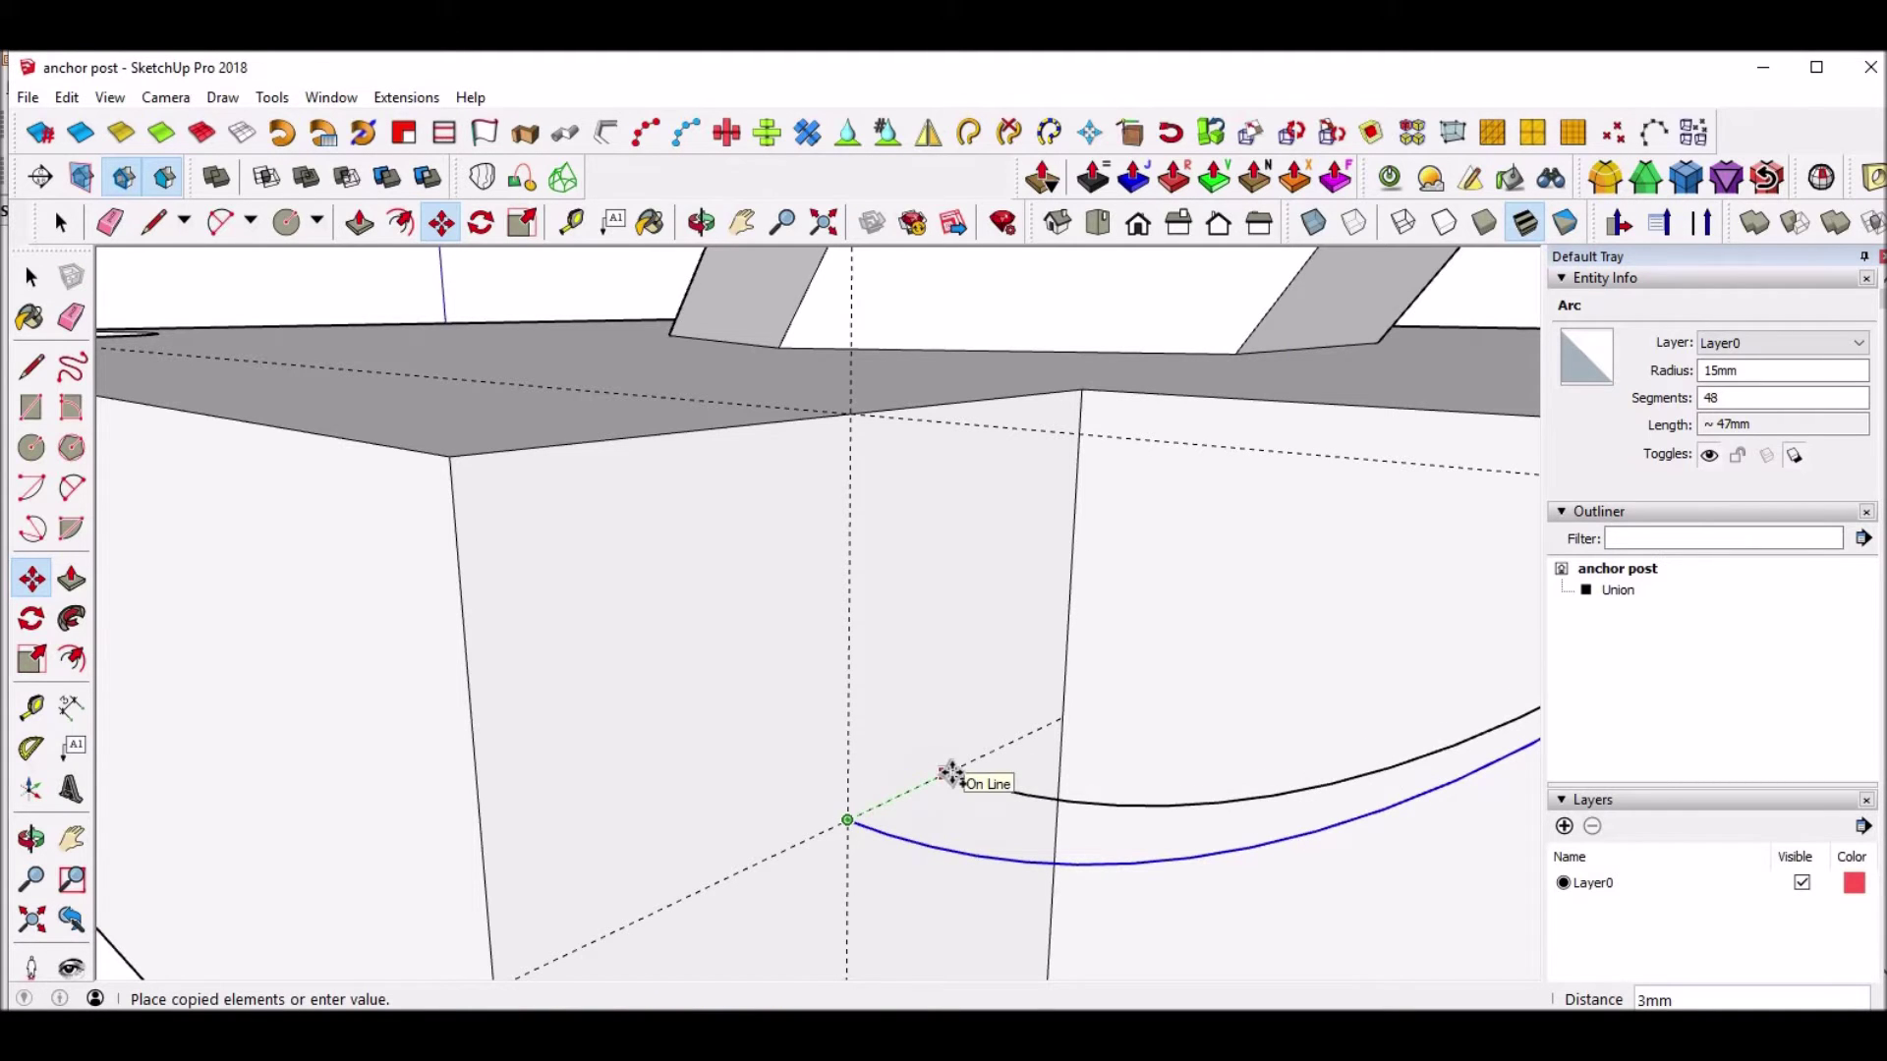
middle_click_drag(825, 829, 1487, 504)
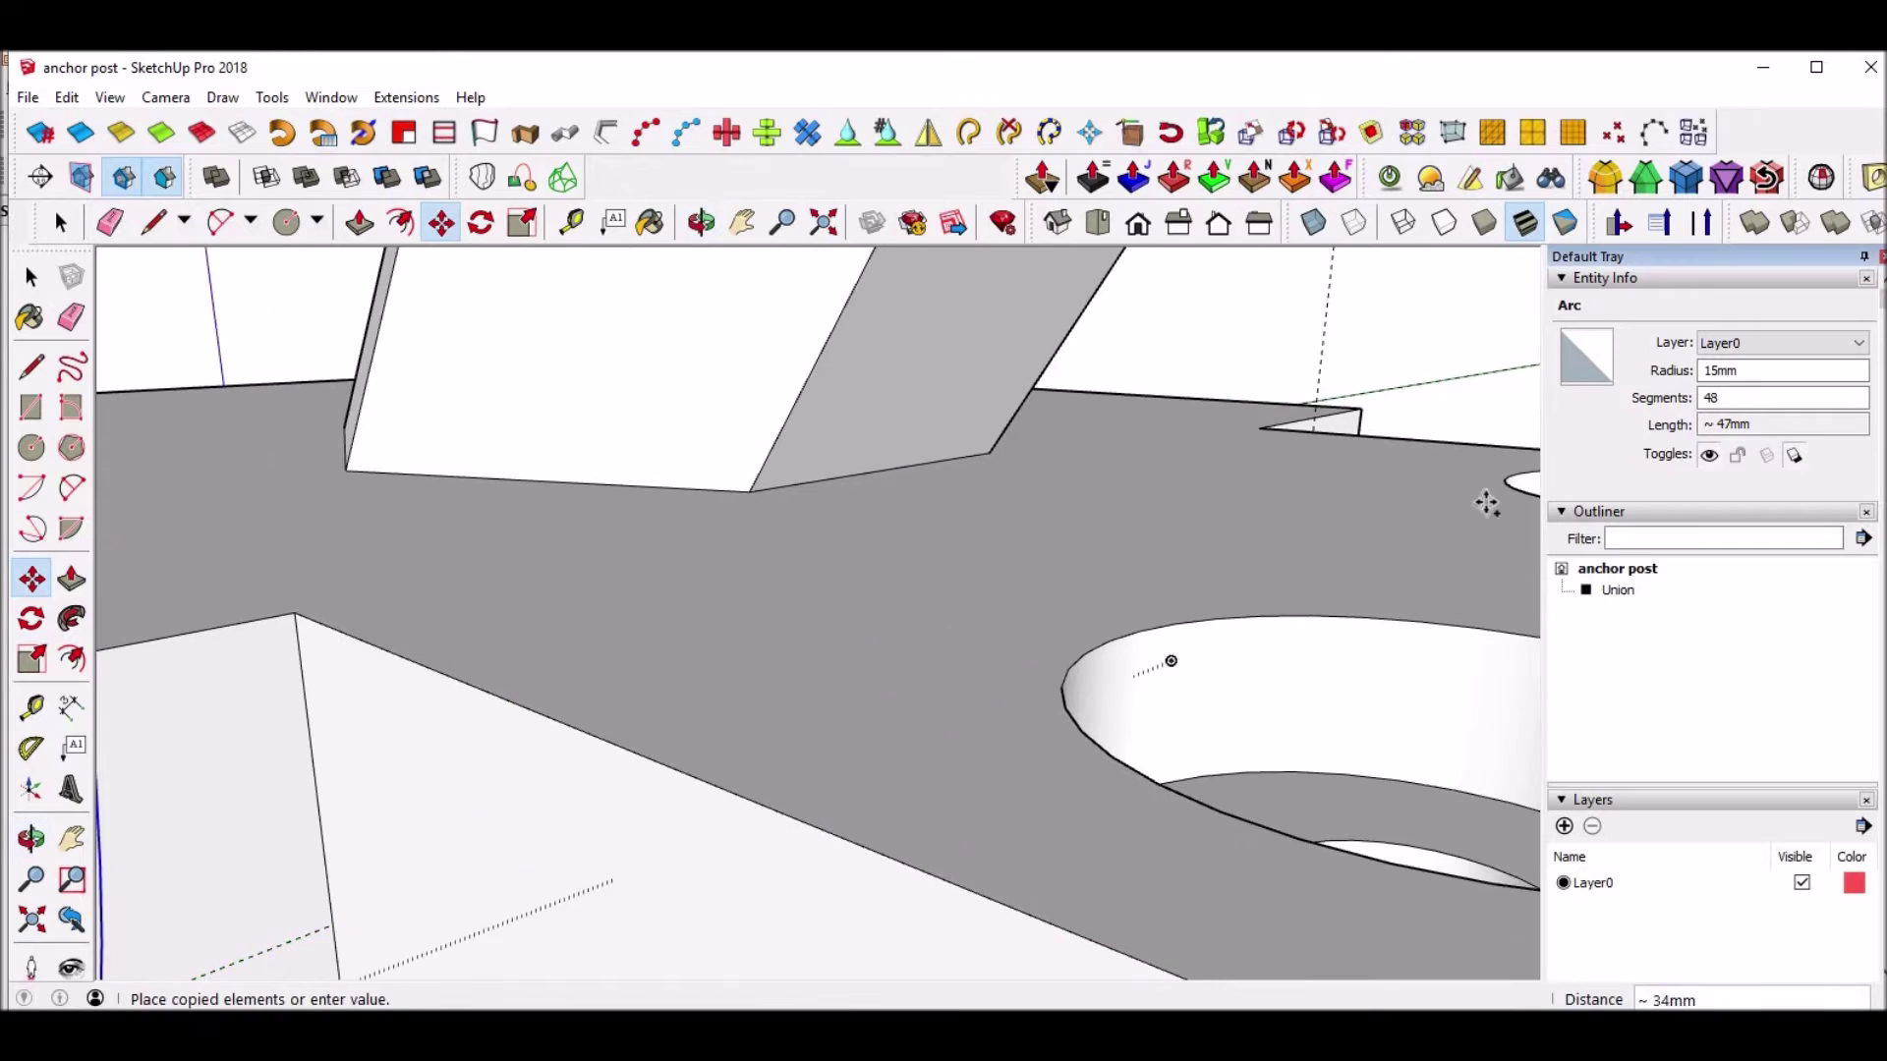
middle_click_drag(1041, 595, 484, 809, "shift")
middle_click_drag(1107, 566, 580, 686, "shift")
scroll(581, 687, "up", 3)
scroll(779, 643, "up", 2)
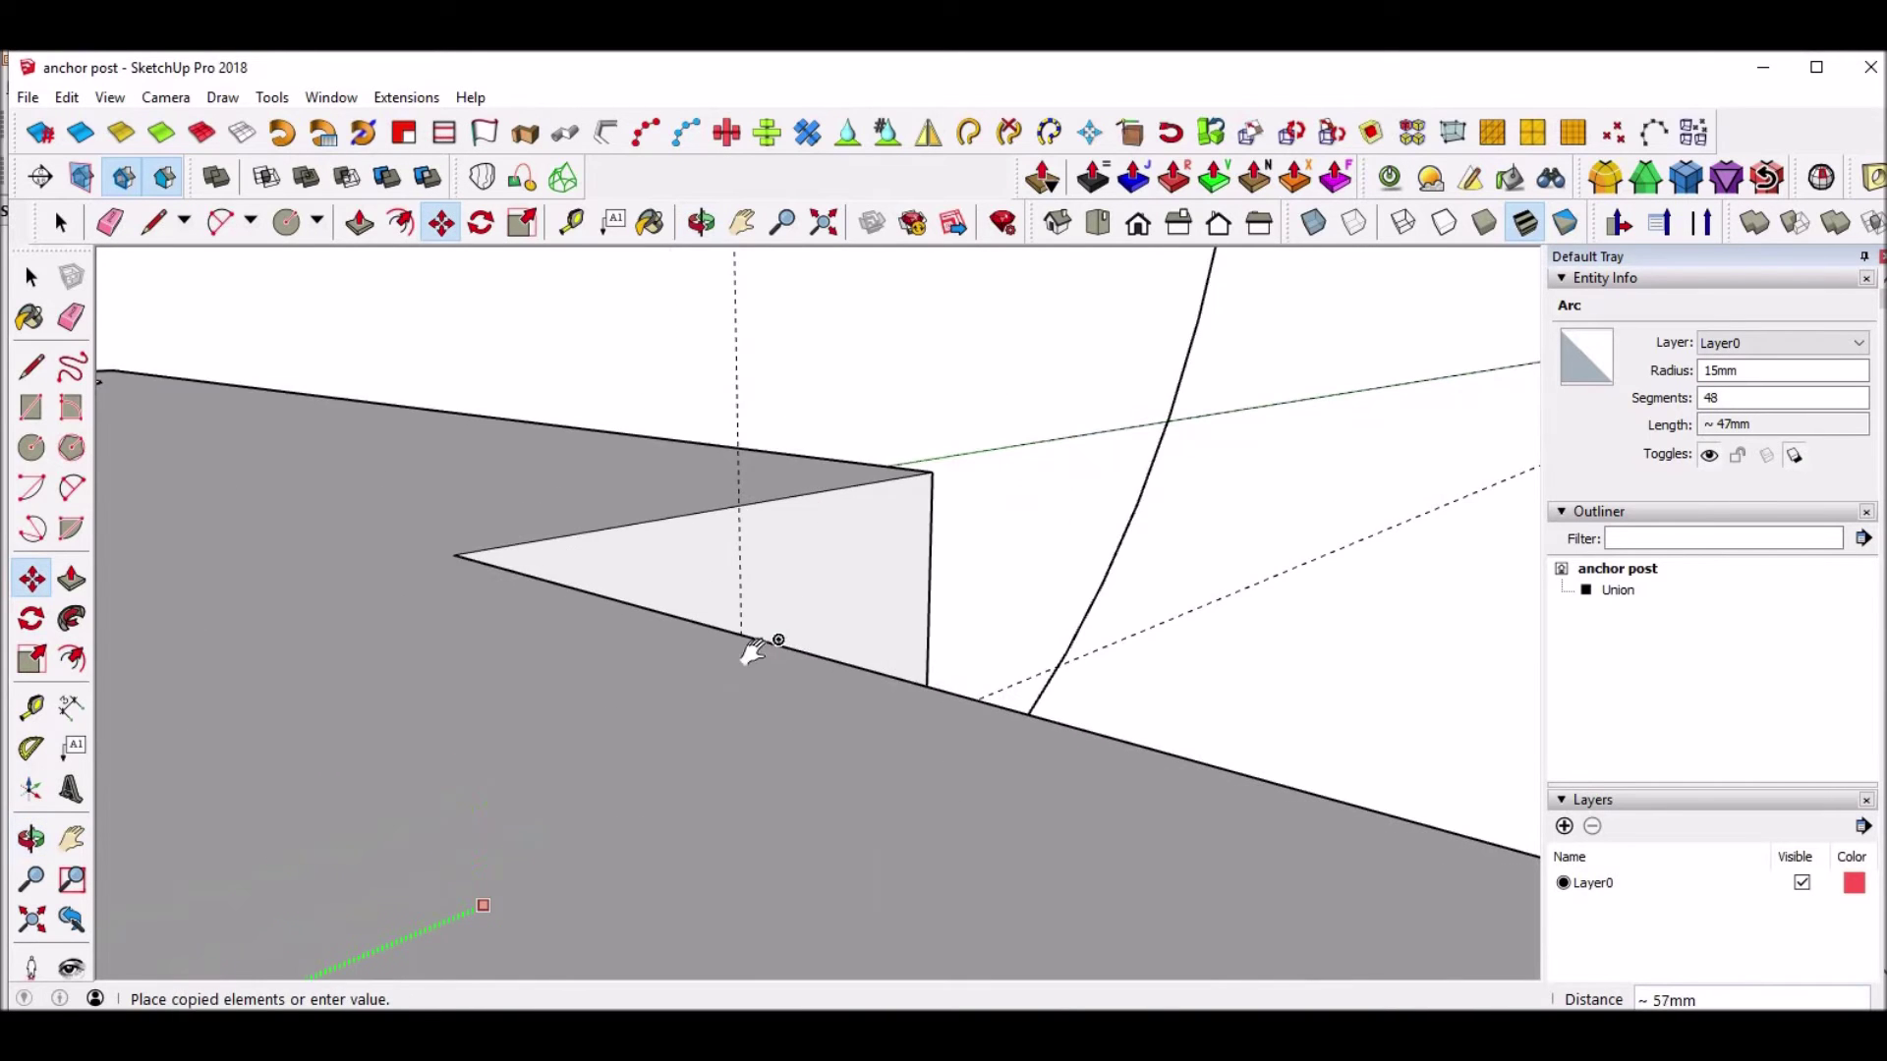
middle_click_drag(752, 650, 295, 720, "shift")
scroll(295, 720, "up", 3)
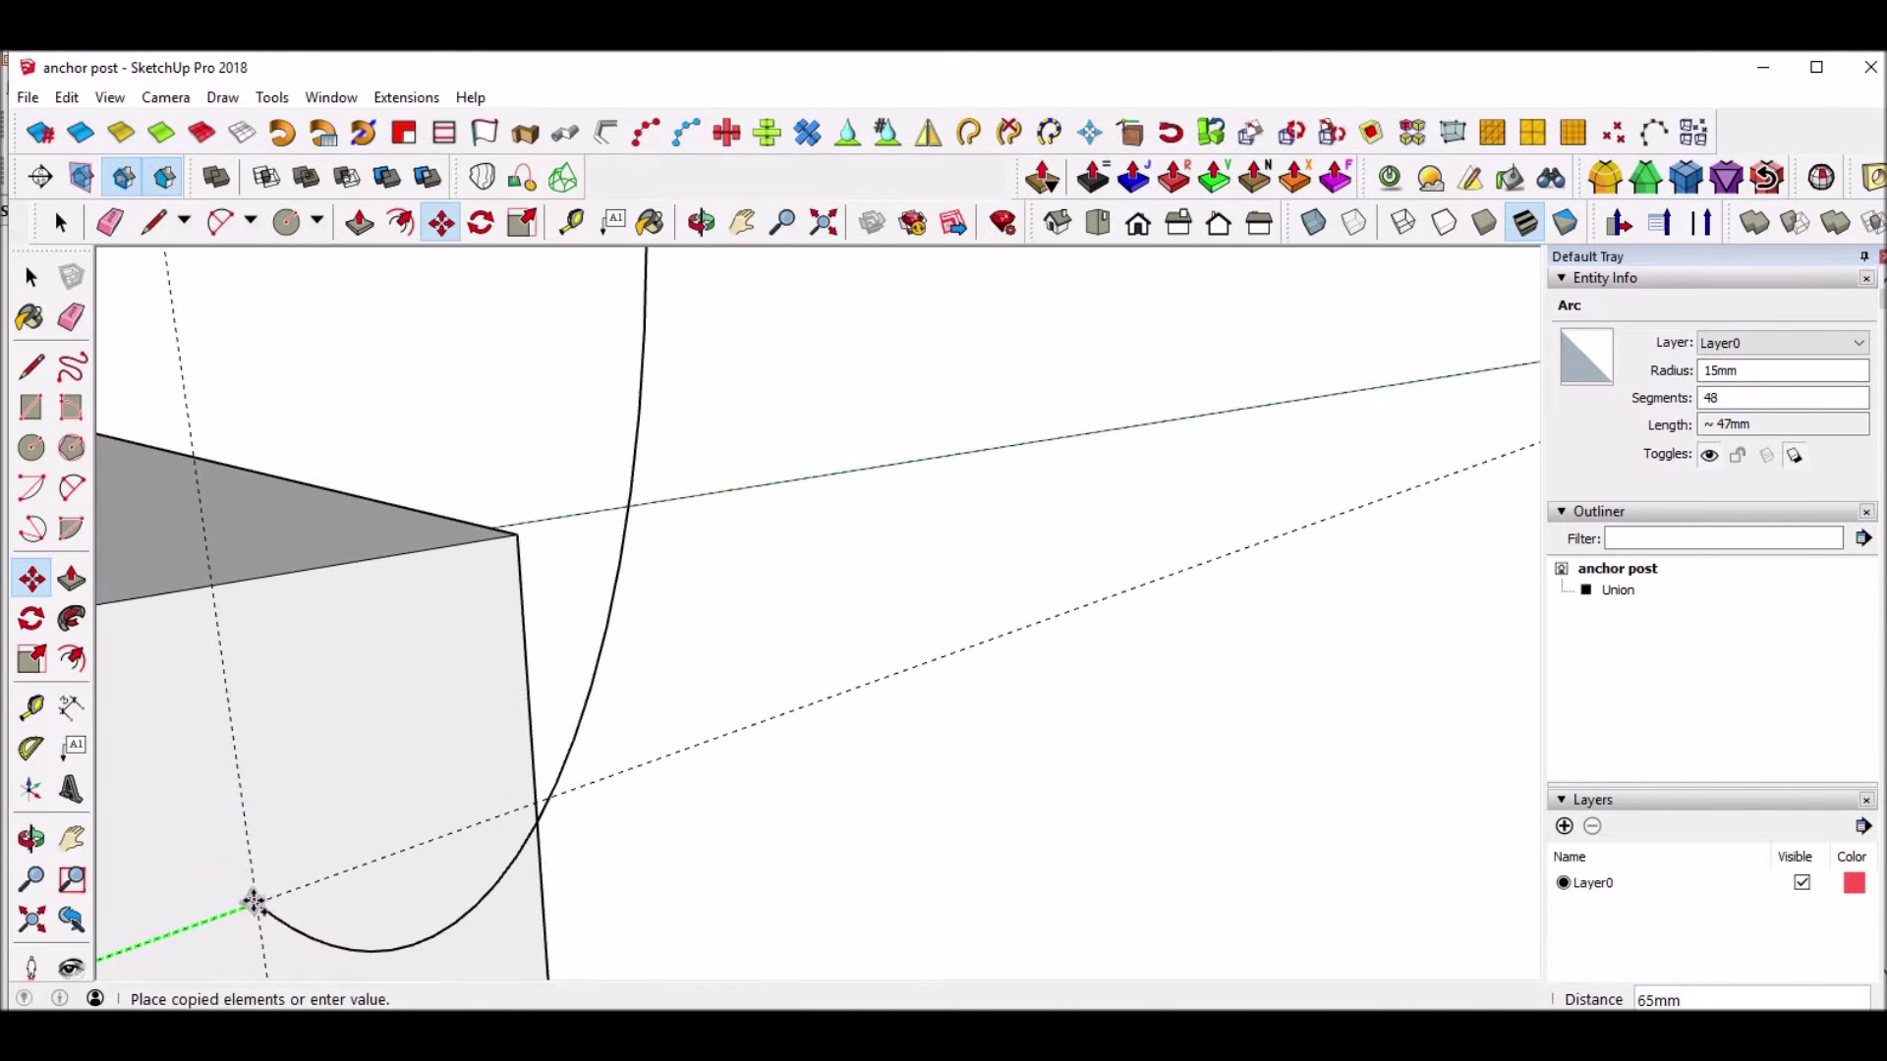
left_click(254, 904)
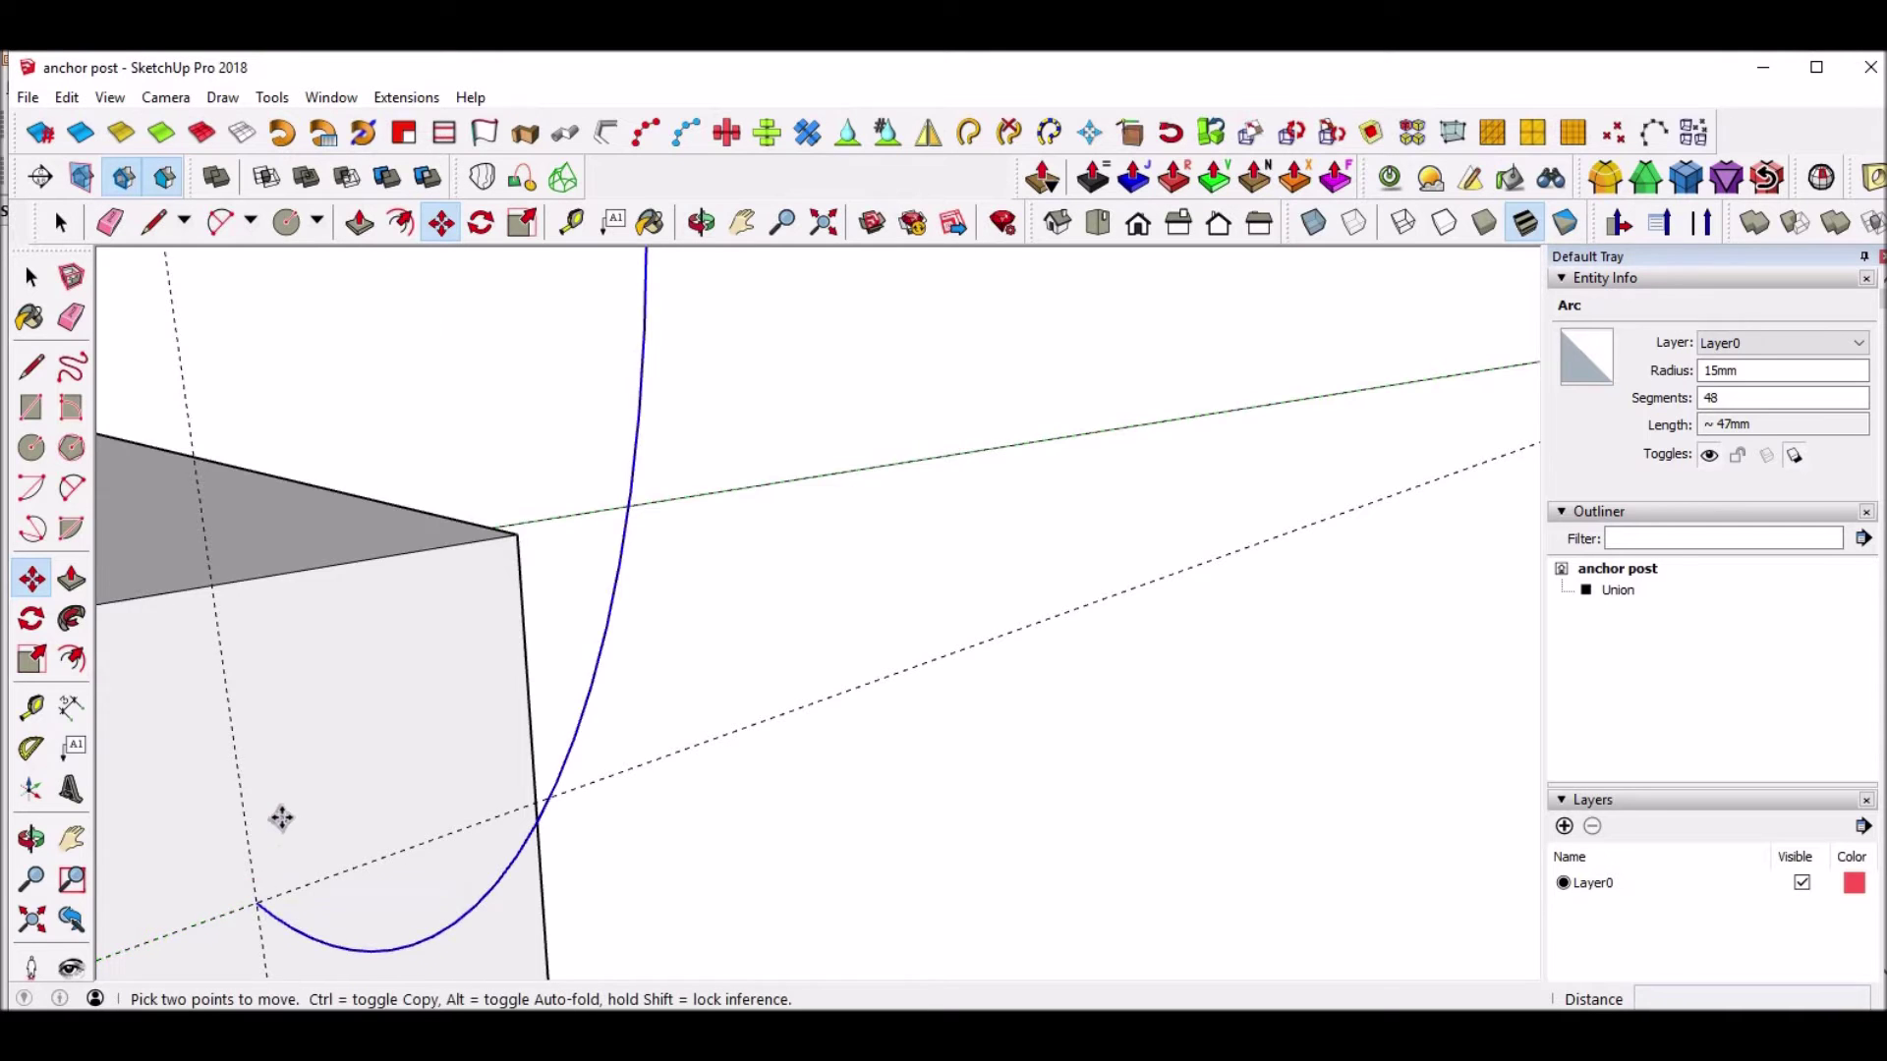
scroll(278, 816, "down", 3)
key("space")
scroll(535, 667, "down", 1)
left_click(261, 661)
Delete all guides from the model.
middle_click_drag(548, 674, 630, 655)
scroll(575, 706, "down", 6)
scroll(632, 659, "up", 3)
scroll(786, 609, "down", 4)
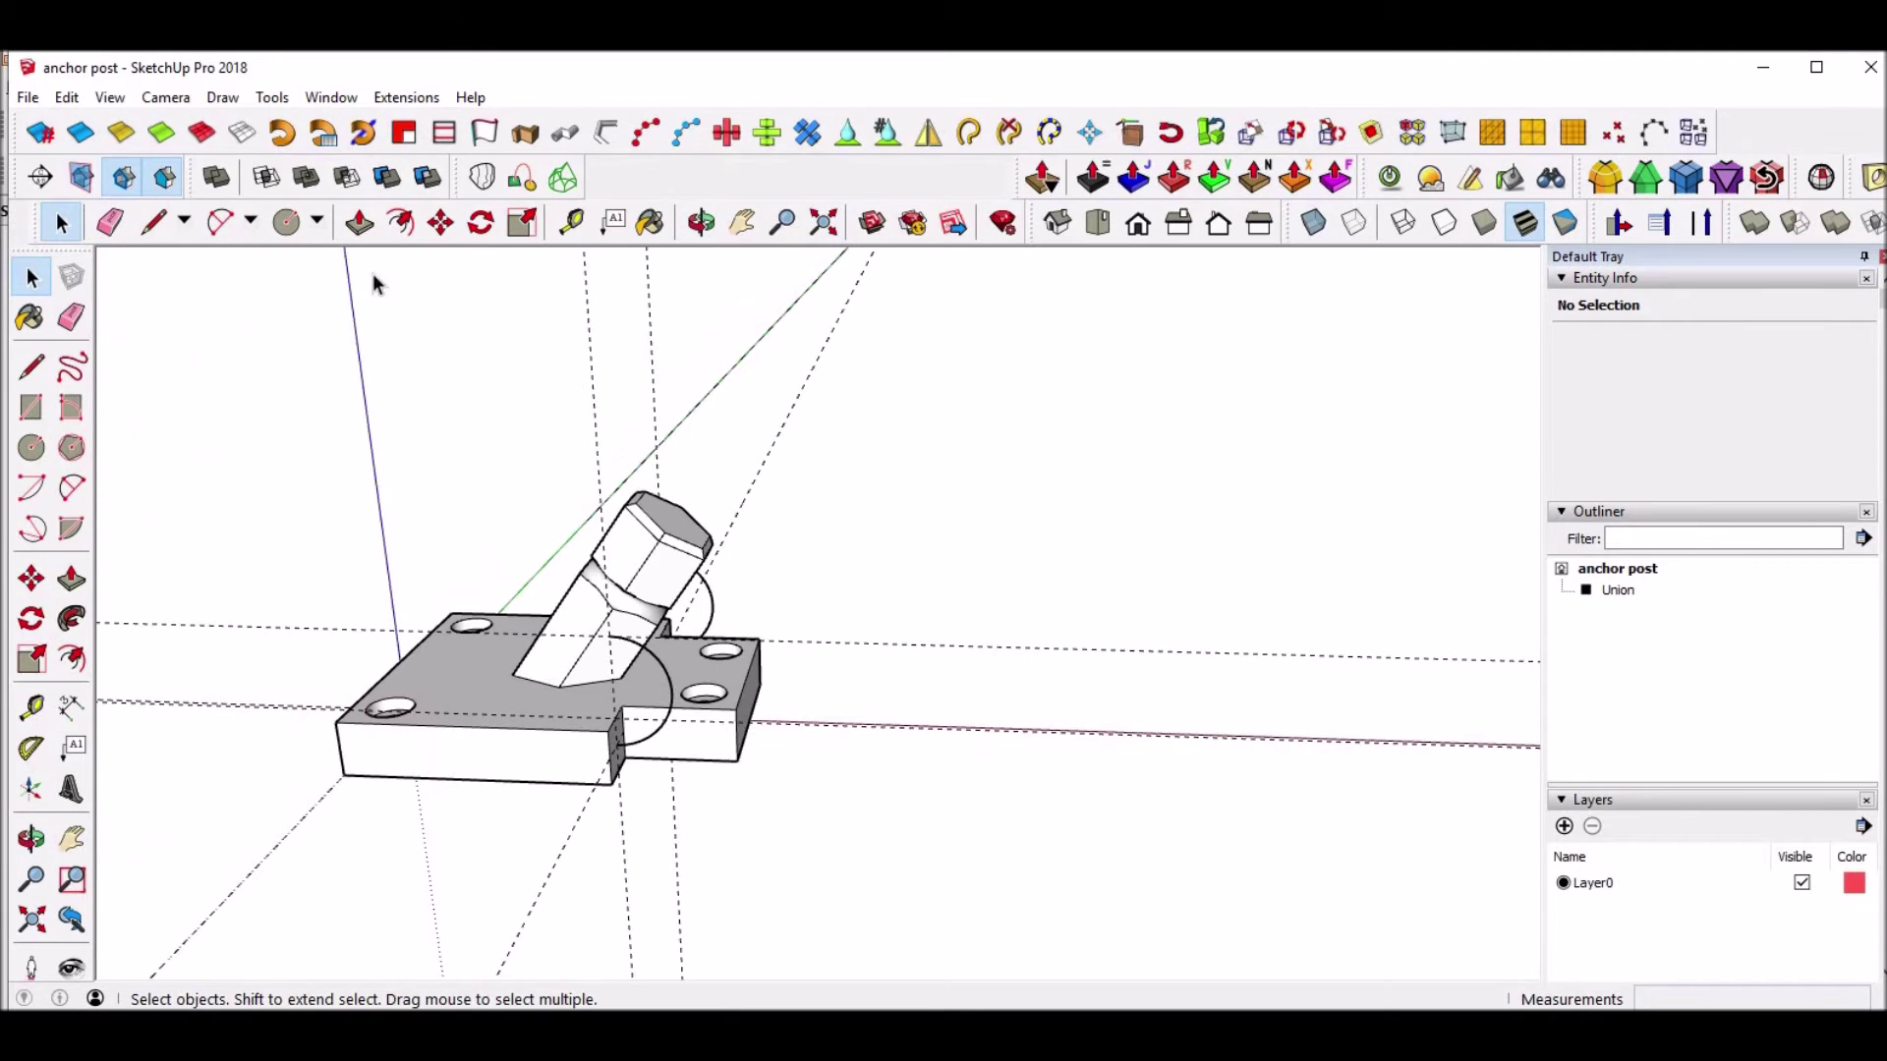
left_click(67, 97)
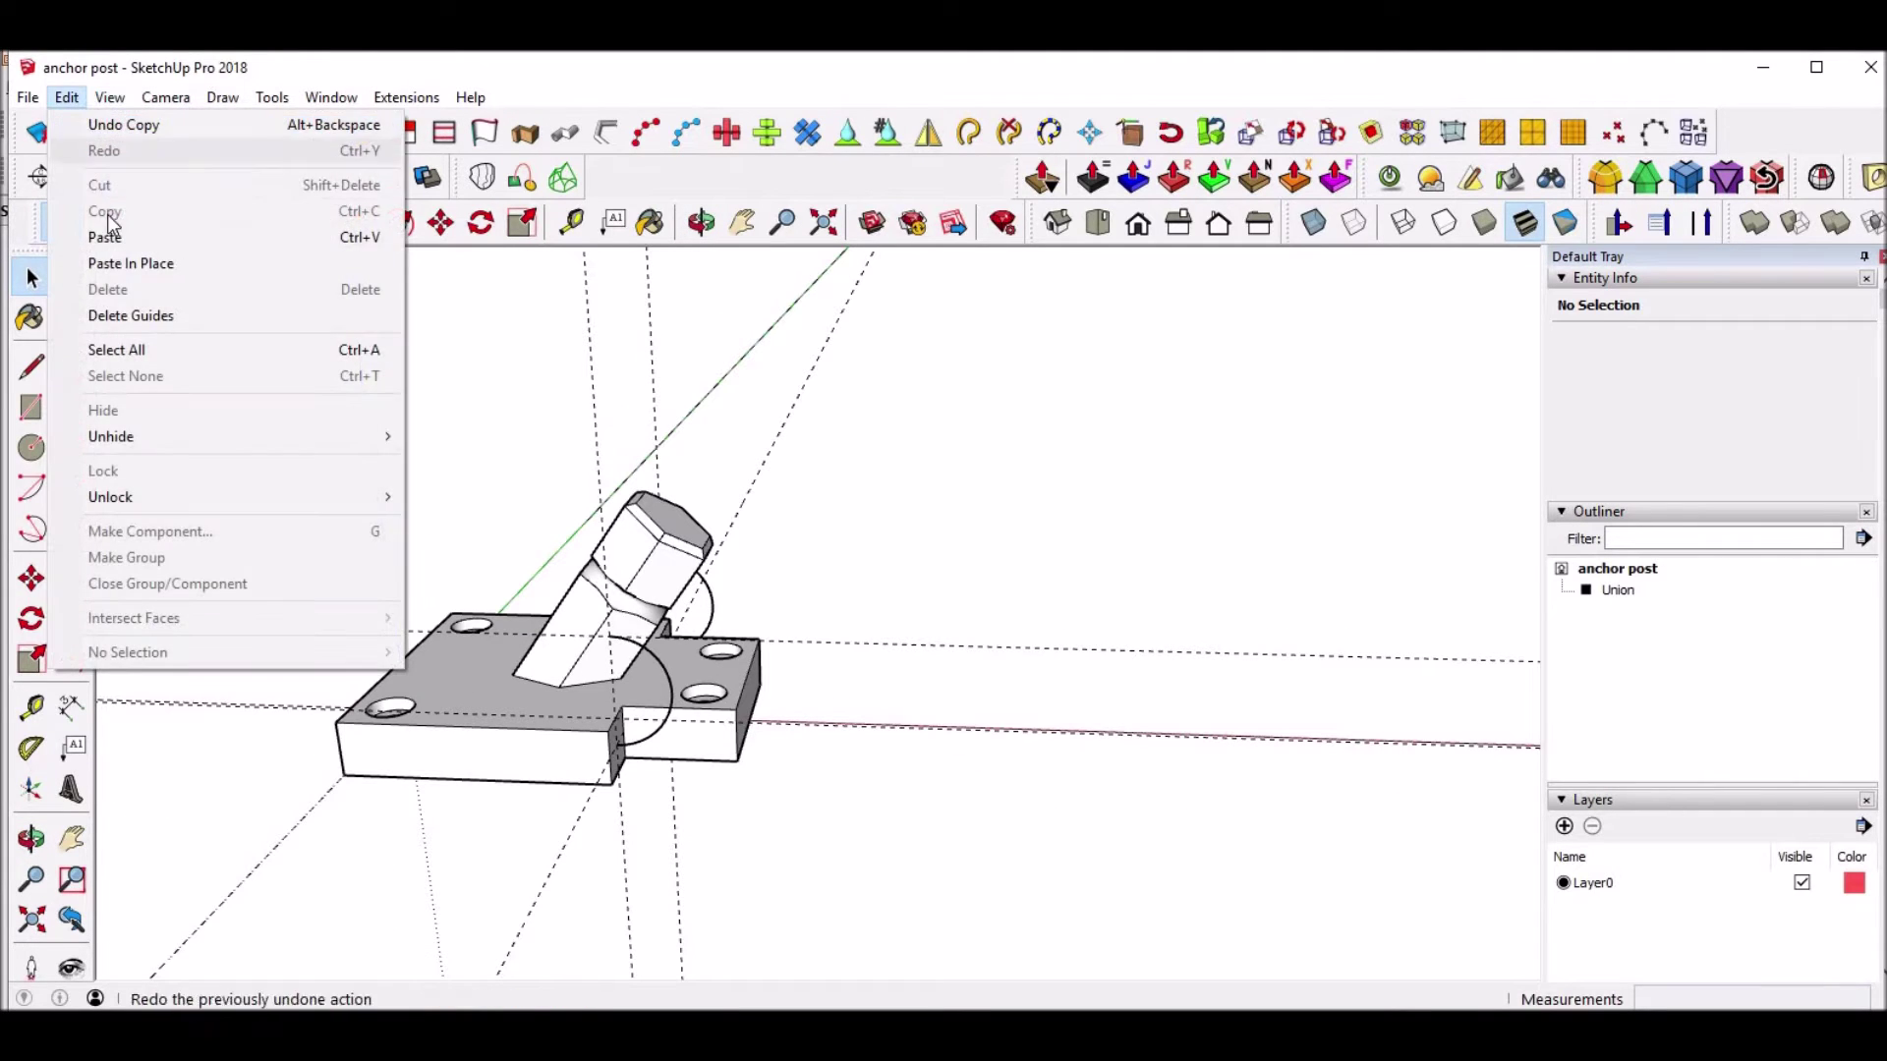
left_click(118, 315)
middle_click_drag(782, 669, 893, 623)
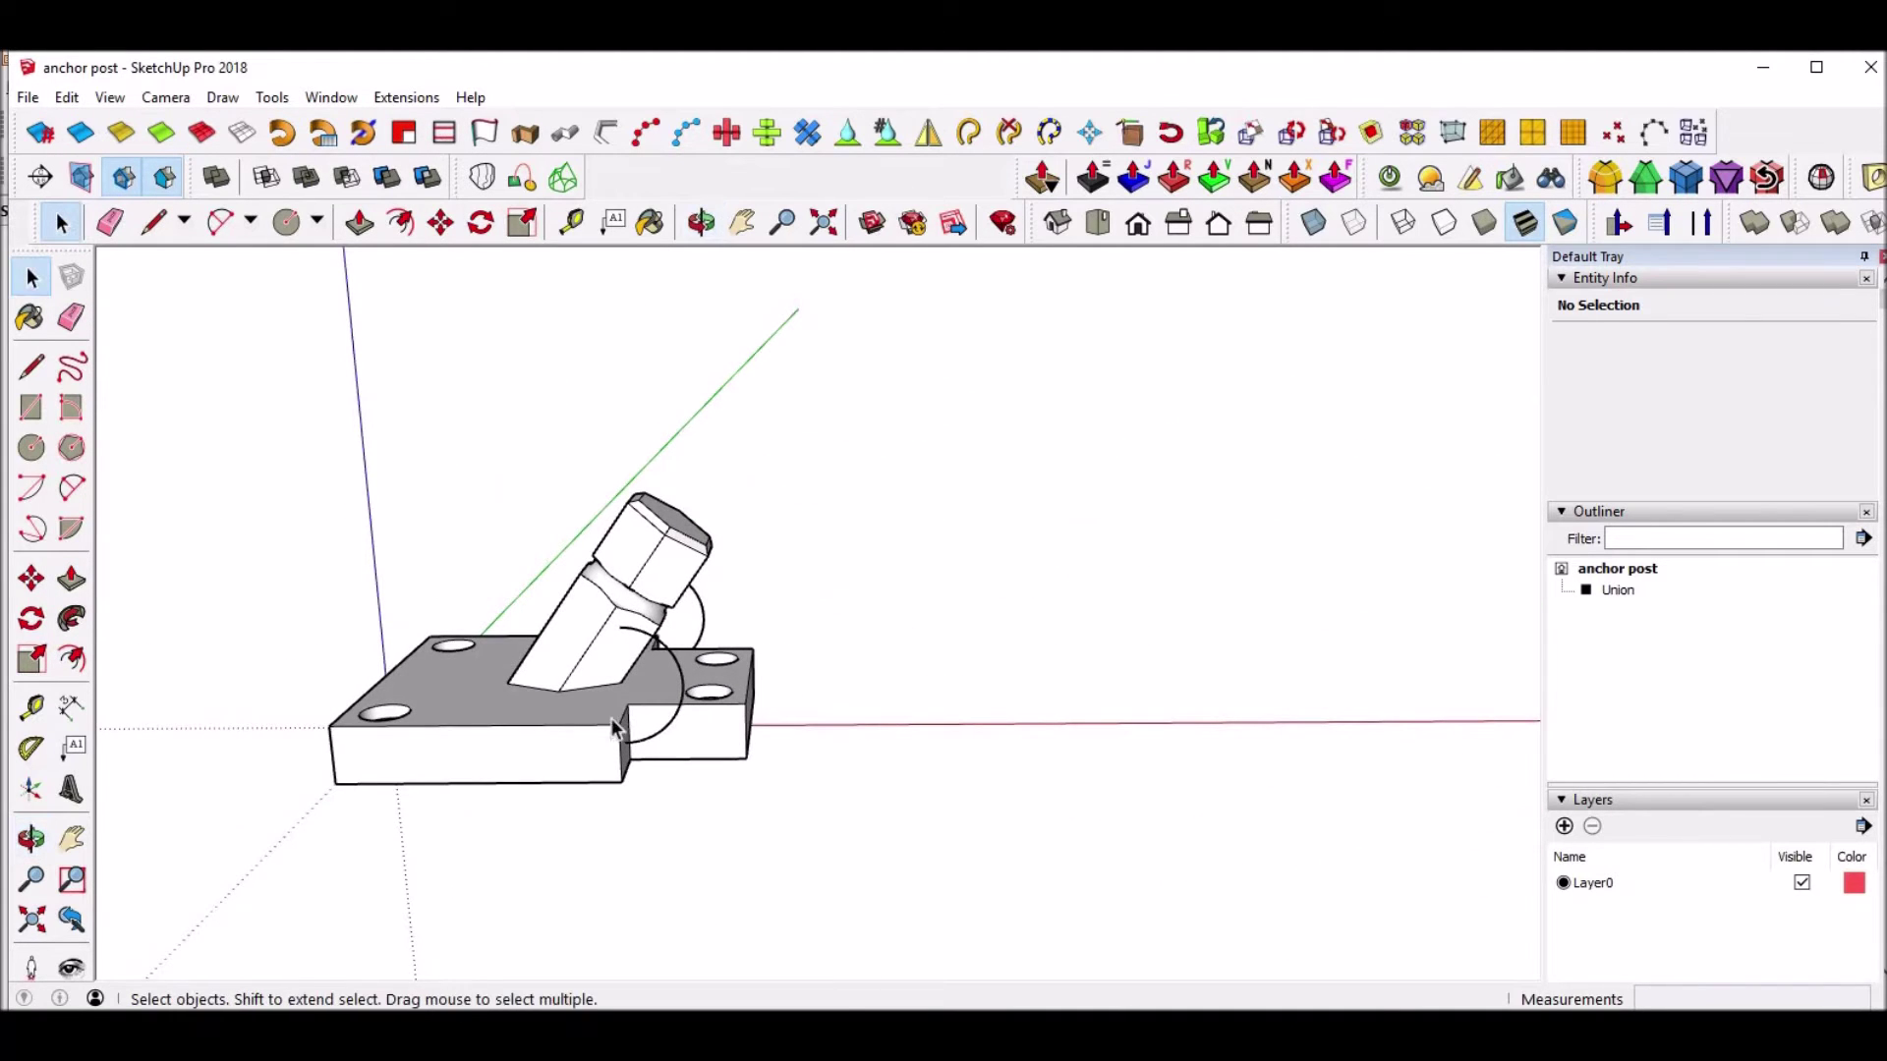
Turn on X-ray display and draw an 8 mm line along the red axis from the original arc's lower end into the base.
scroll(610, 717, "up", 3)
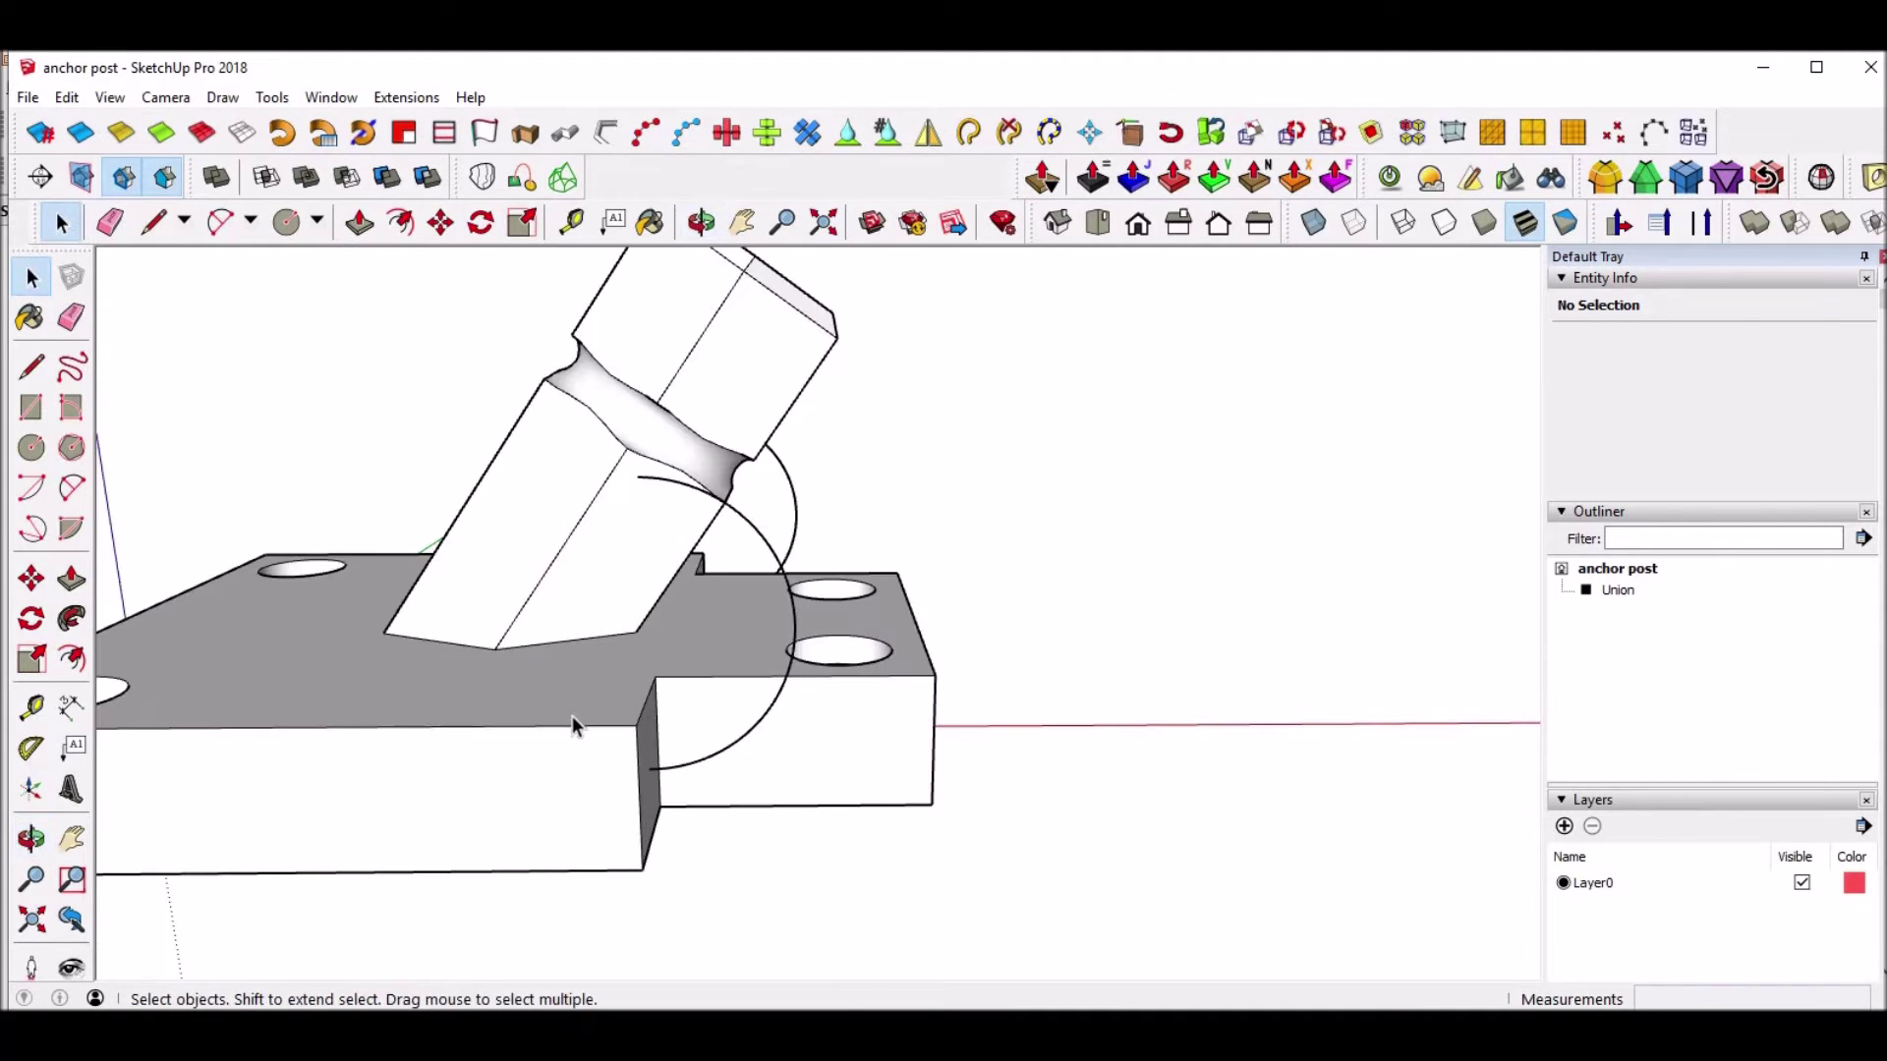
left_click(1313, 223)
scroll(570, 808, "up", 4)
middle_click_drag(640, 749, 751, 771)
key("l")
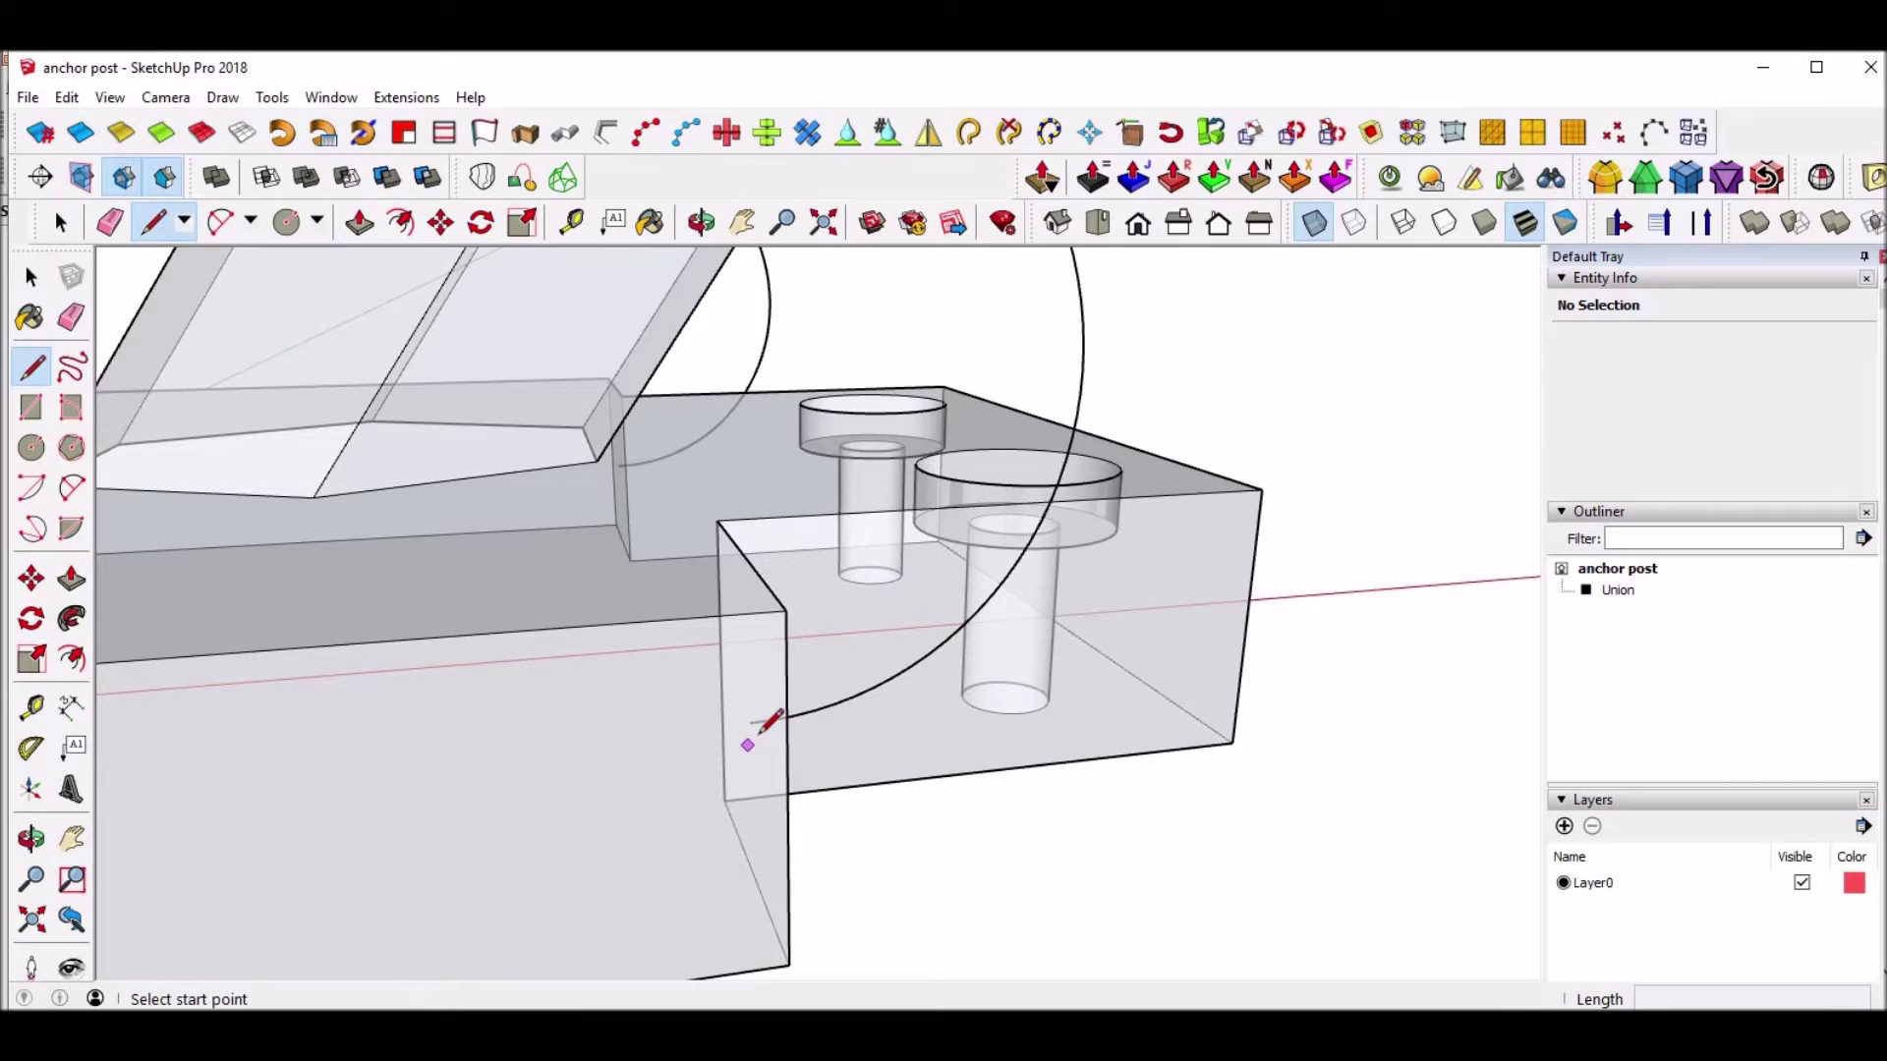
left_click(749, 722)
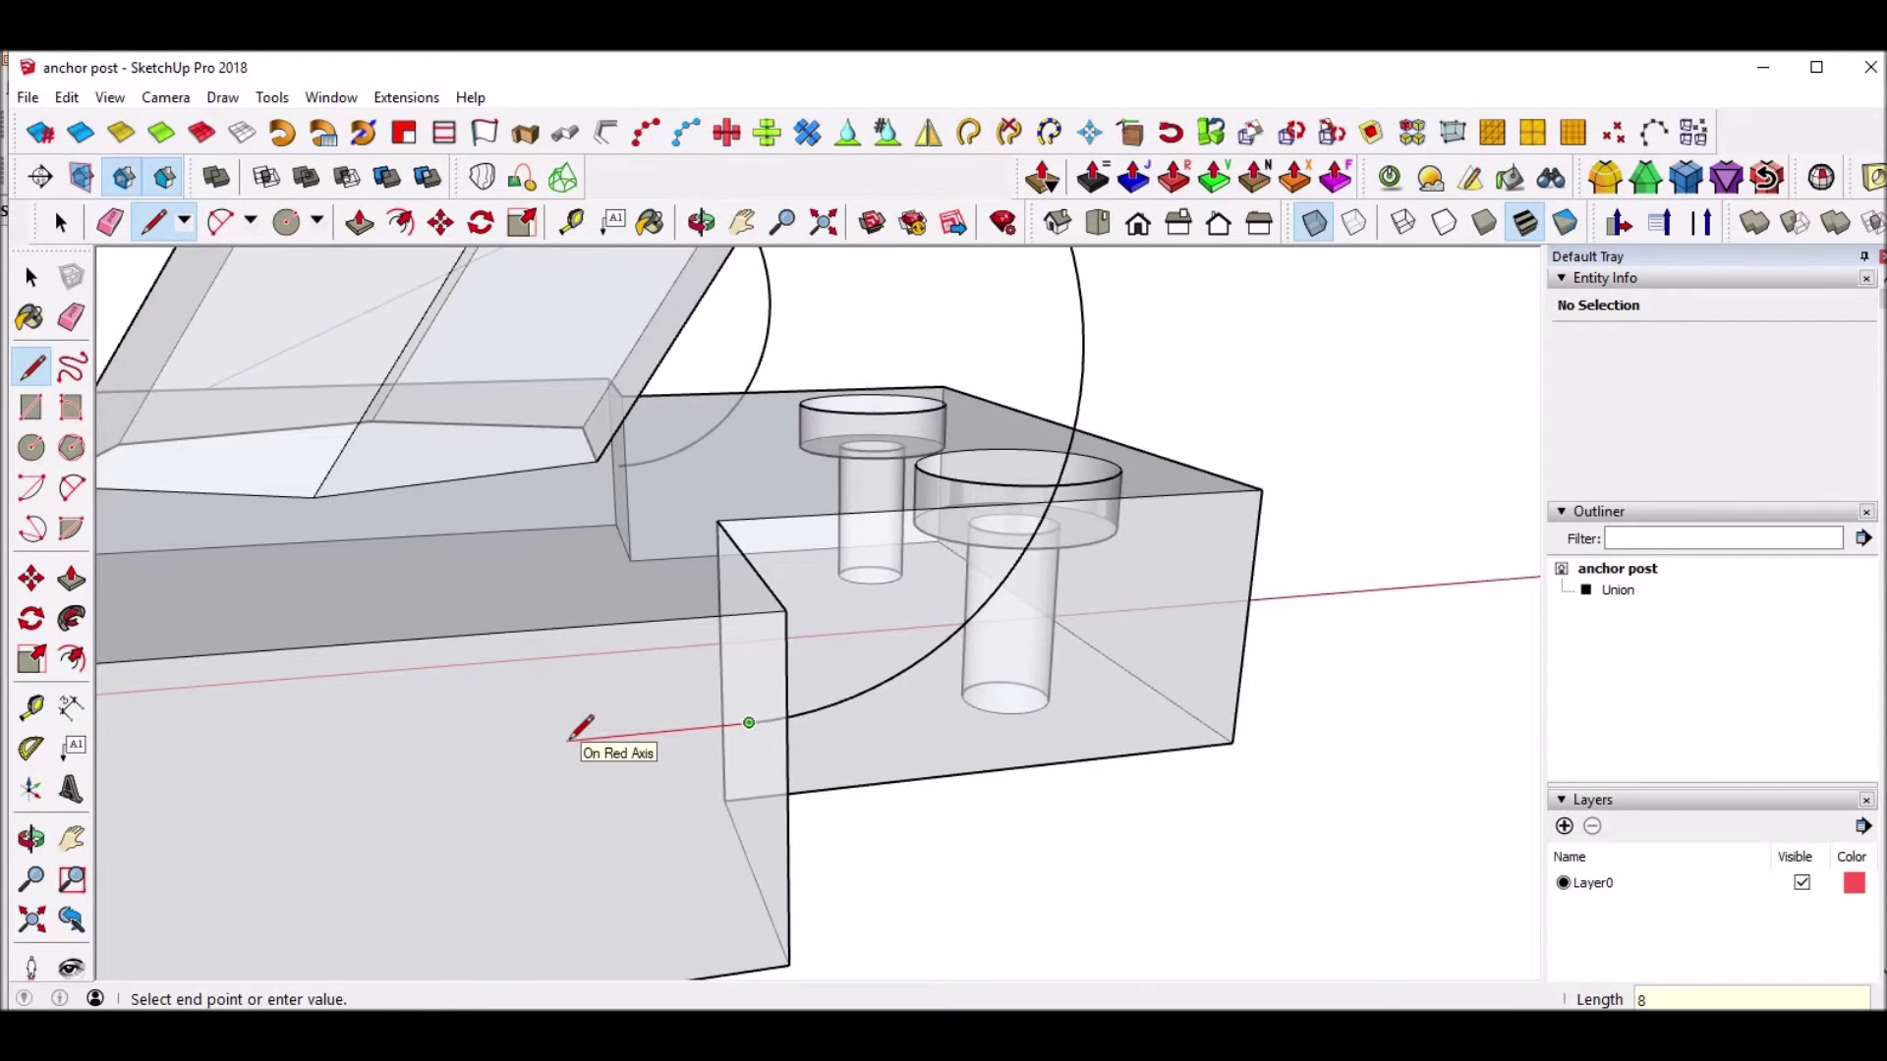
left_click(971, 747)
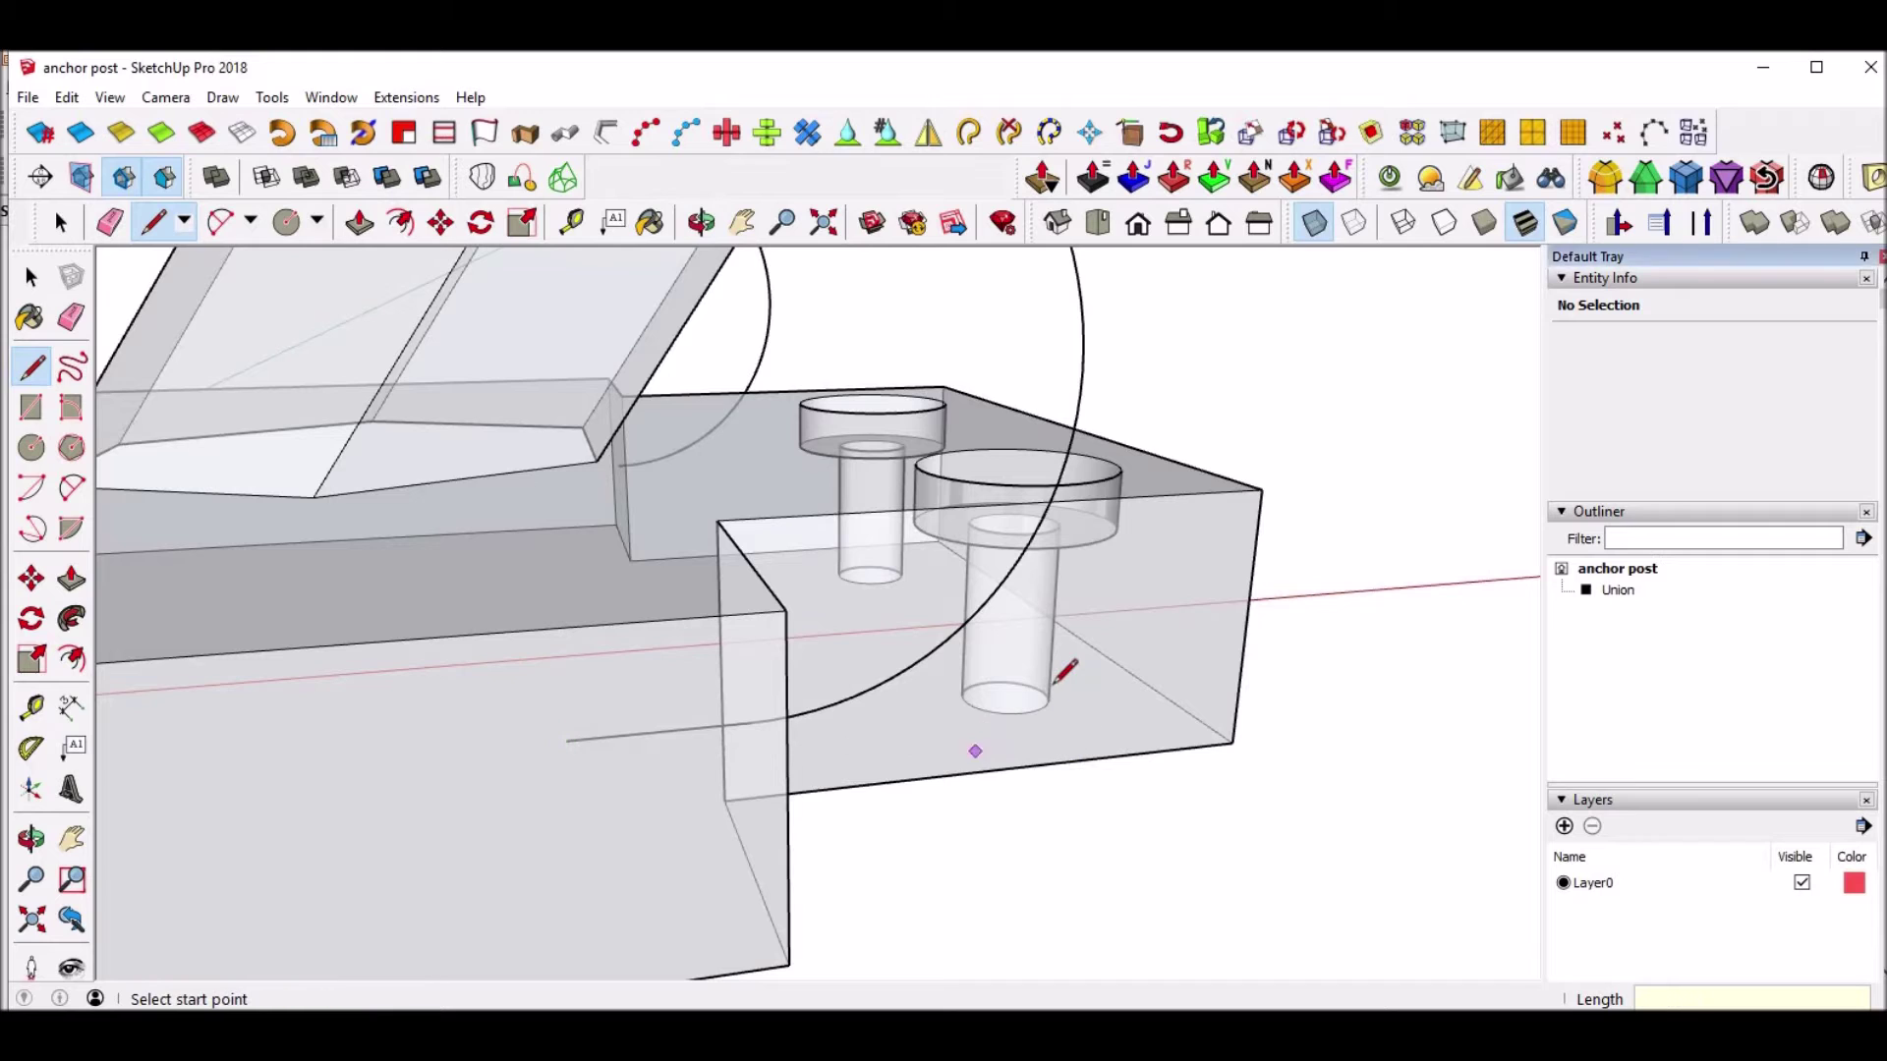
Draw an 8 mm line along the red axis from the copied arc's lower end into the base.
middle_click_drag(1010, 682, 835, 727)
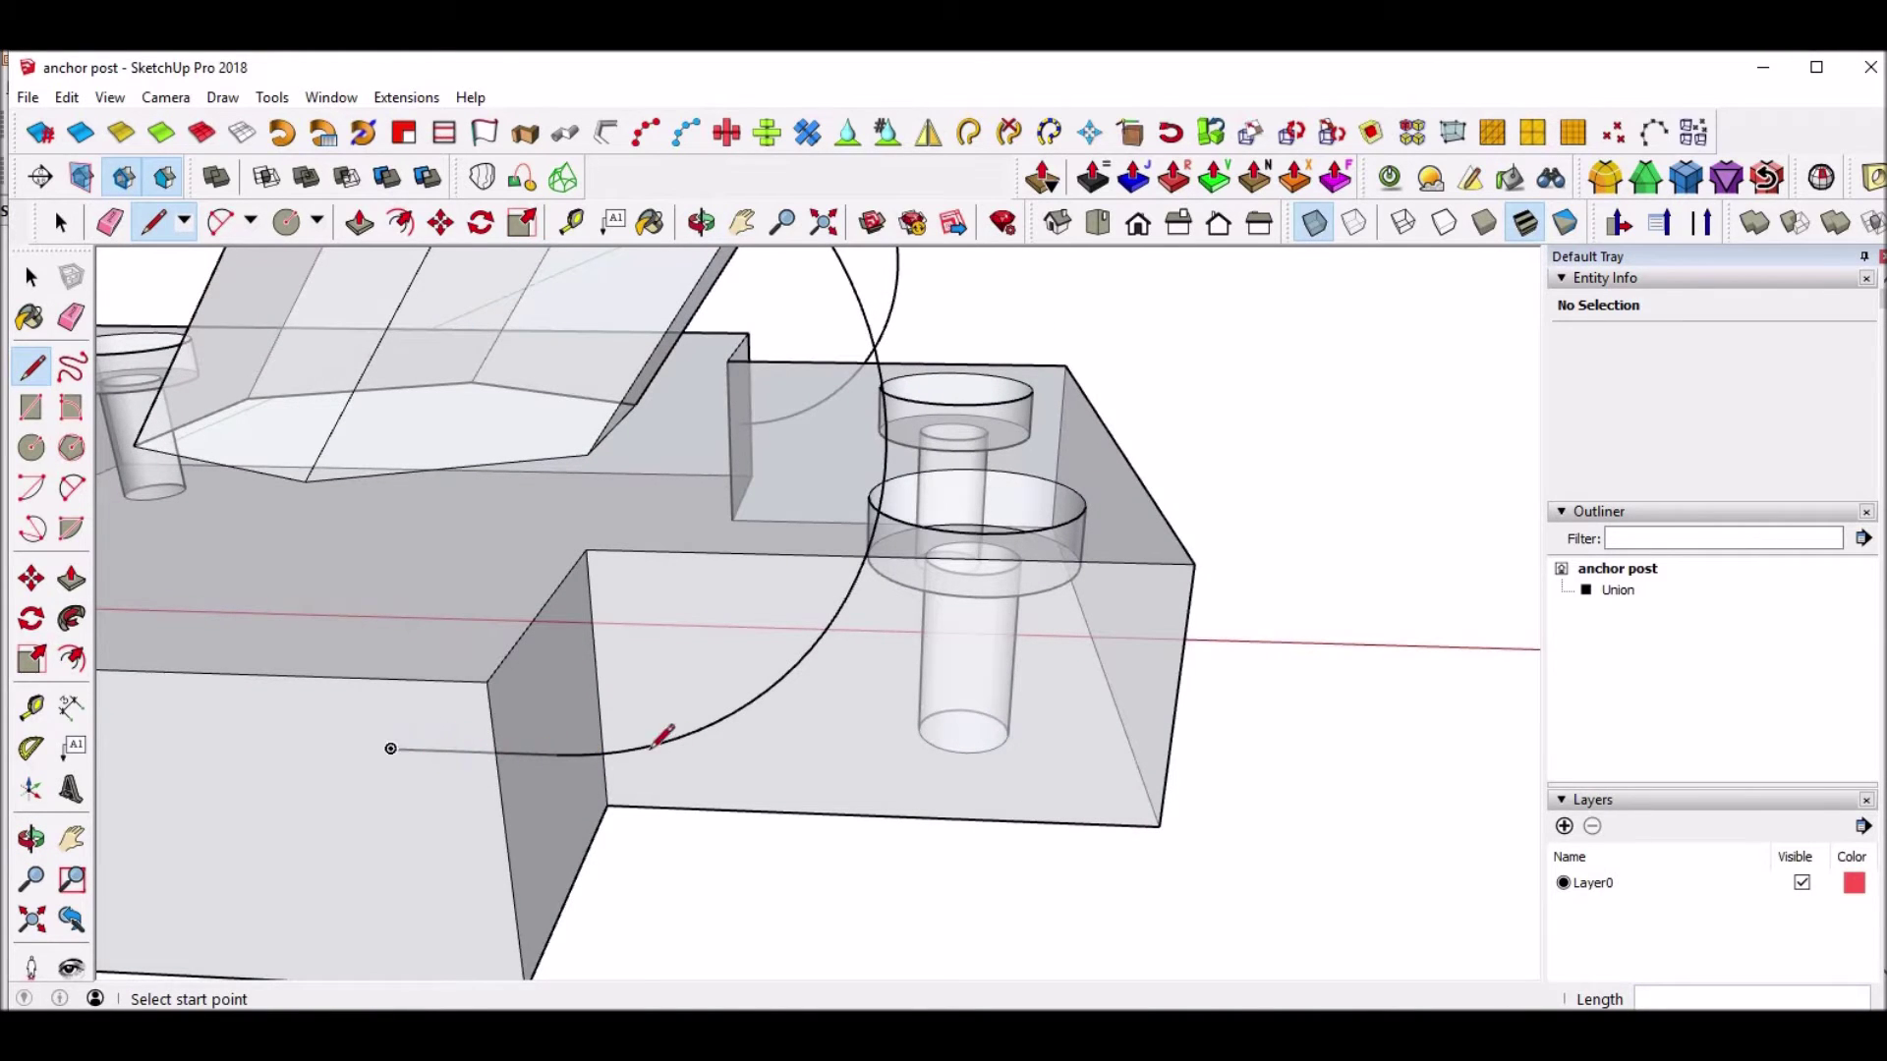
mouse_move(1159, 409)
middle_mouse_down()
mouse_move(1105, 685)
mouse_move(1369, 685)
mouse_move(998, 648)
mouse_move(1023, 750)
mouse_move(838, 699)
mouse_move(858, 703)
middle_mouse_up()
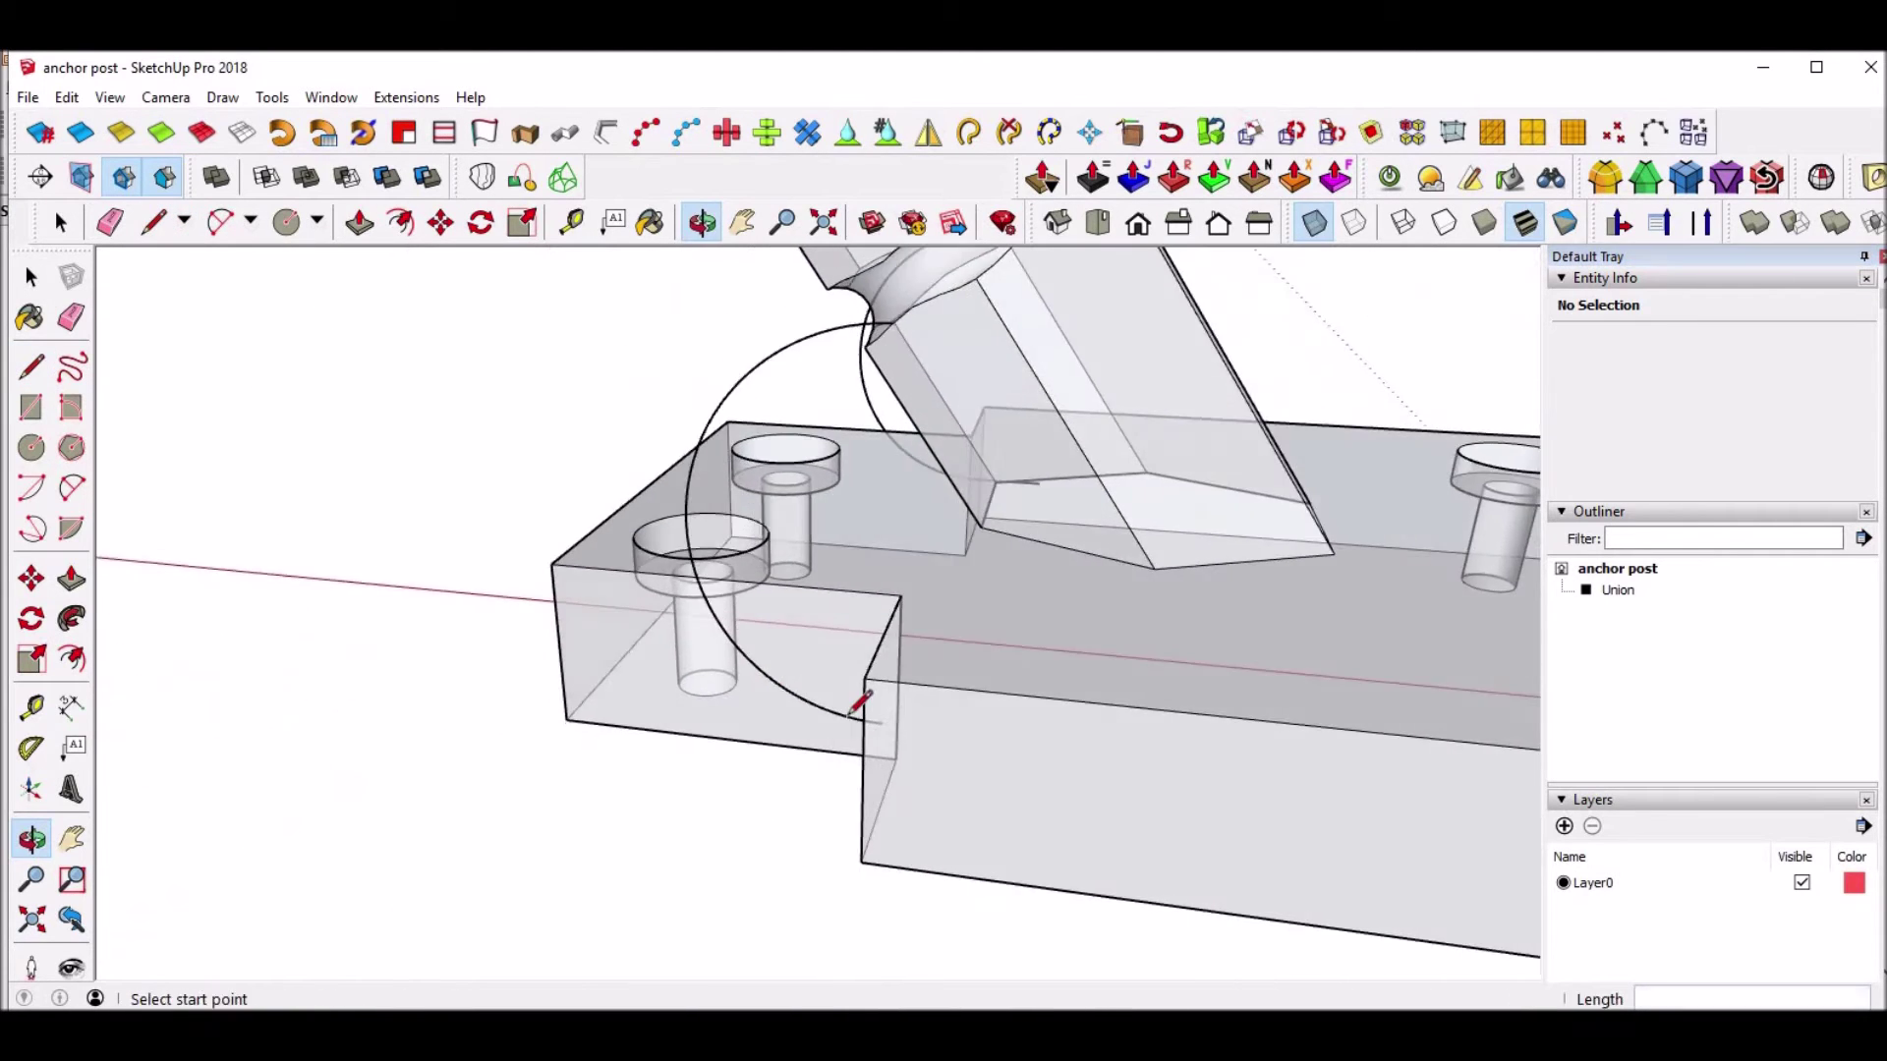
scroll(884, 726, "up", 3)
left_click(884, 733)
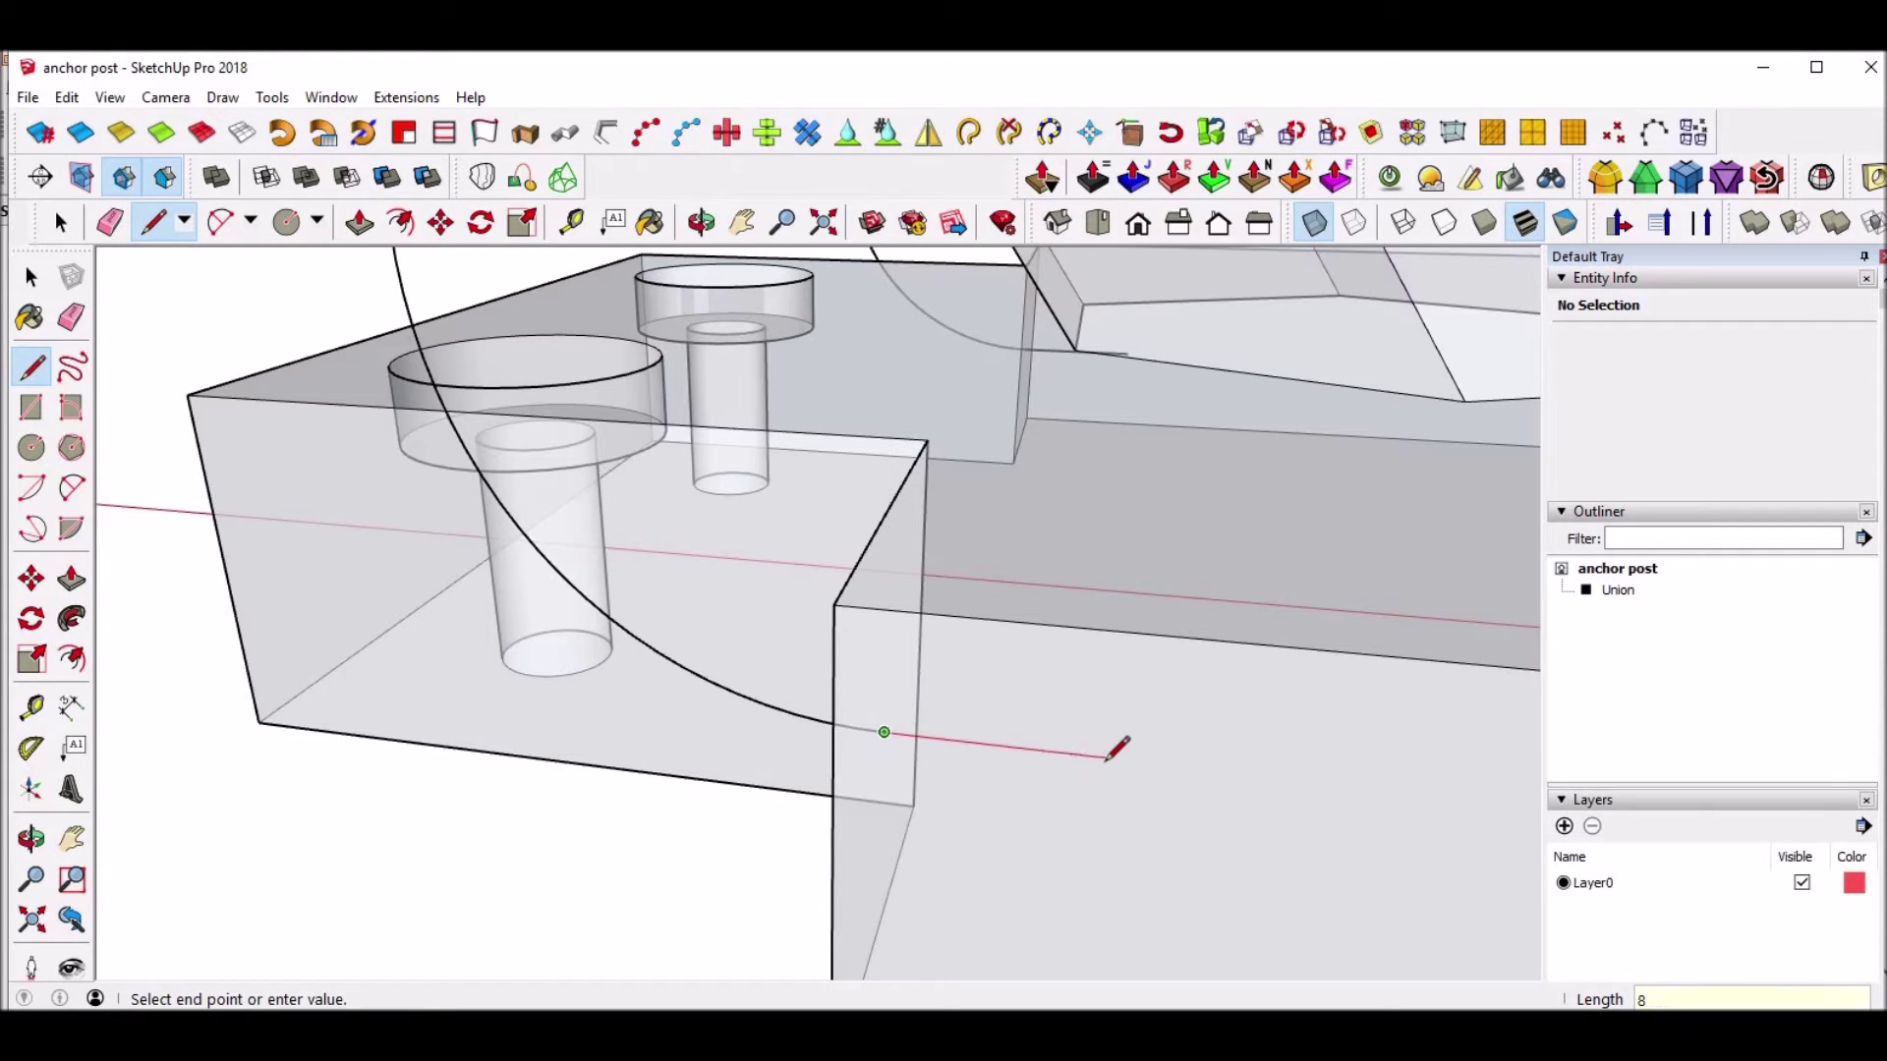
key("space")
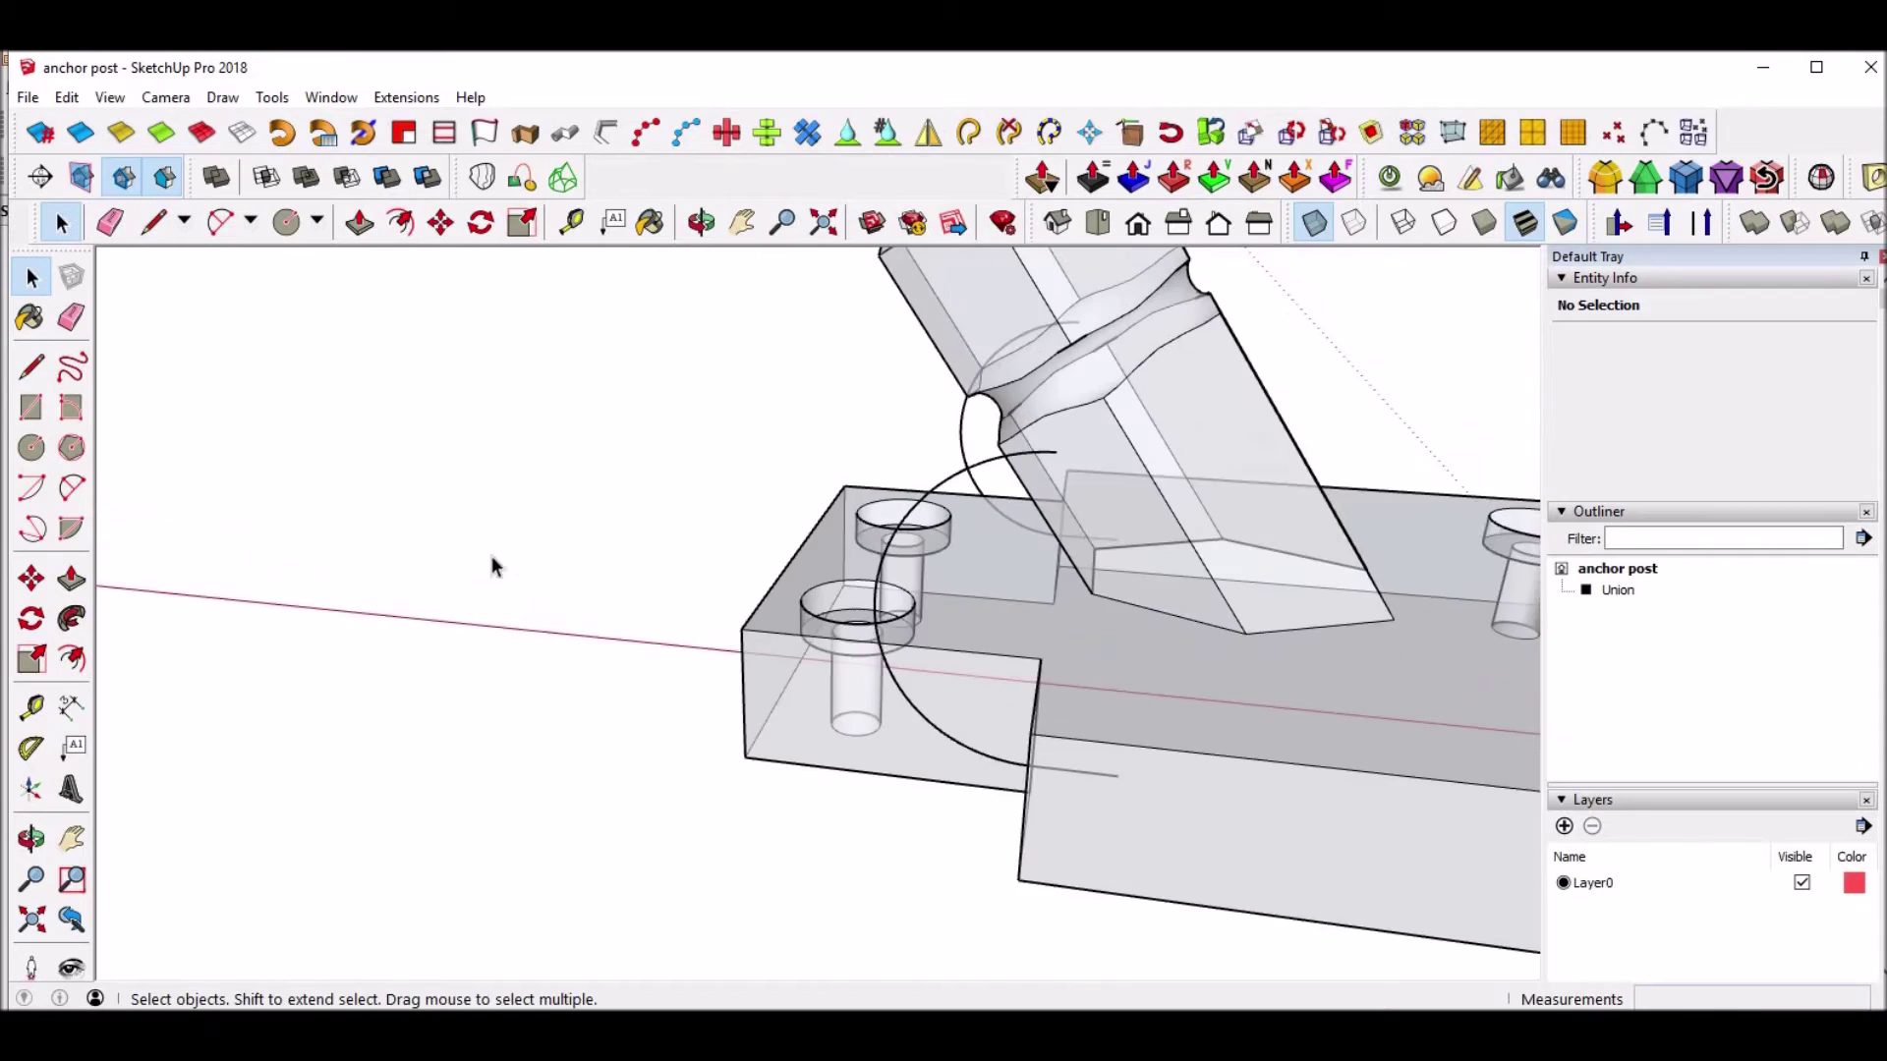
Check the two short lines inside the base and turn off the X-ray display.
middle_click_drag(493, 567, 691, 387)
middle_click_drag(881, 707, 1024, 749)
scroll(912, 728, "up", 6)
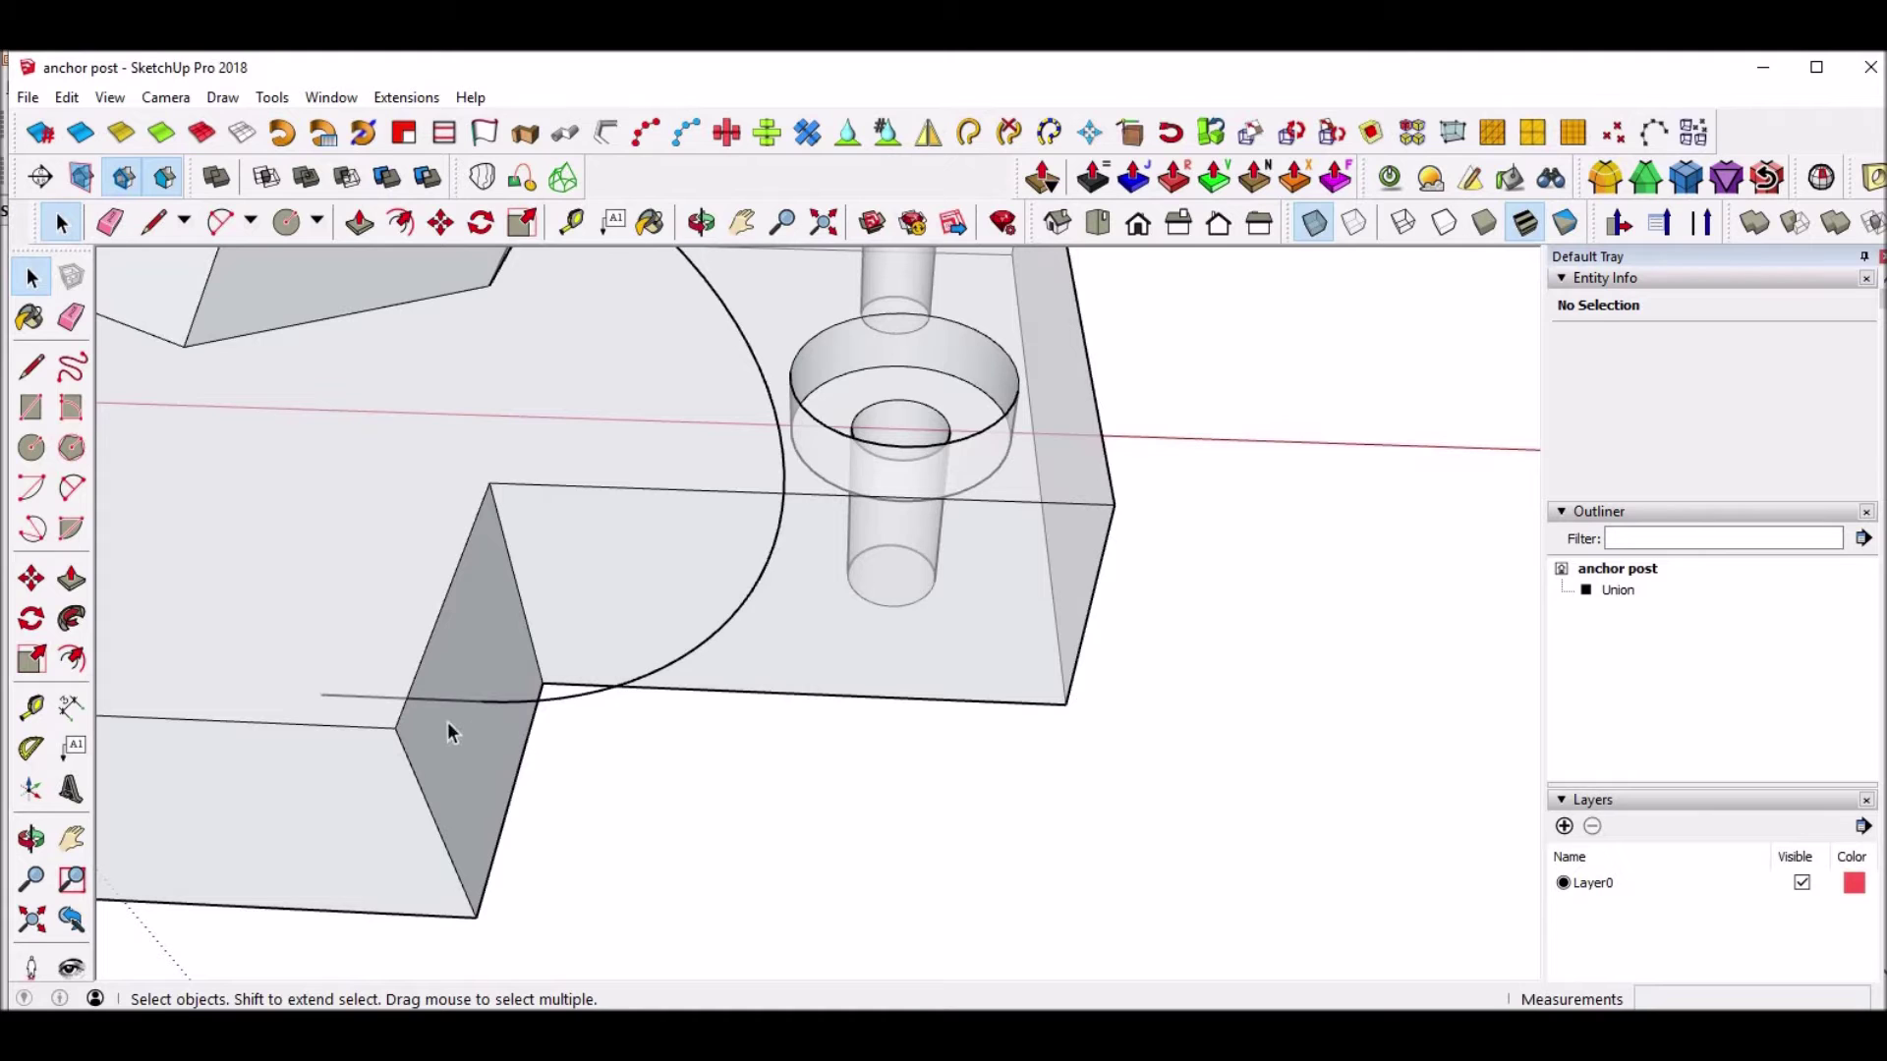
scroll(549, 709, "down", 2)
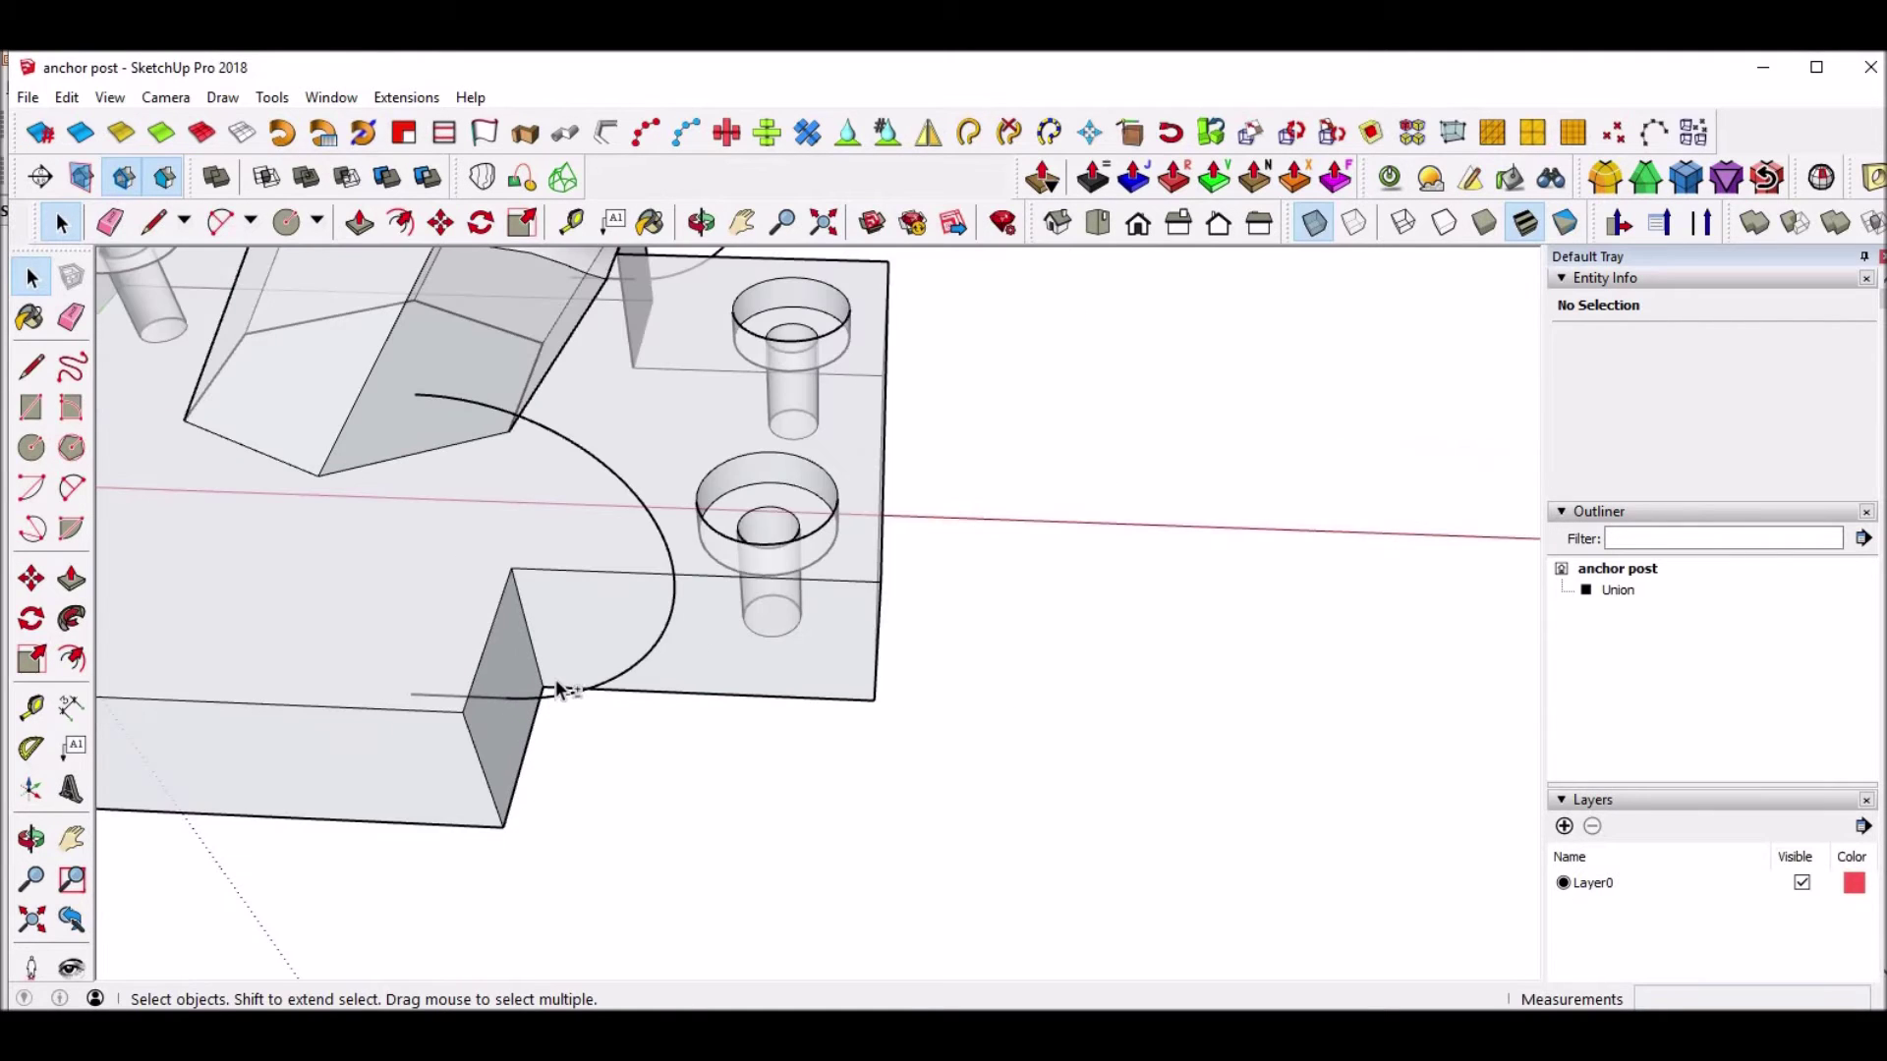
middle_click_drag(557, 683, 828, 739, "shift")
scroll(798, 639, "down", 3)
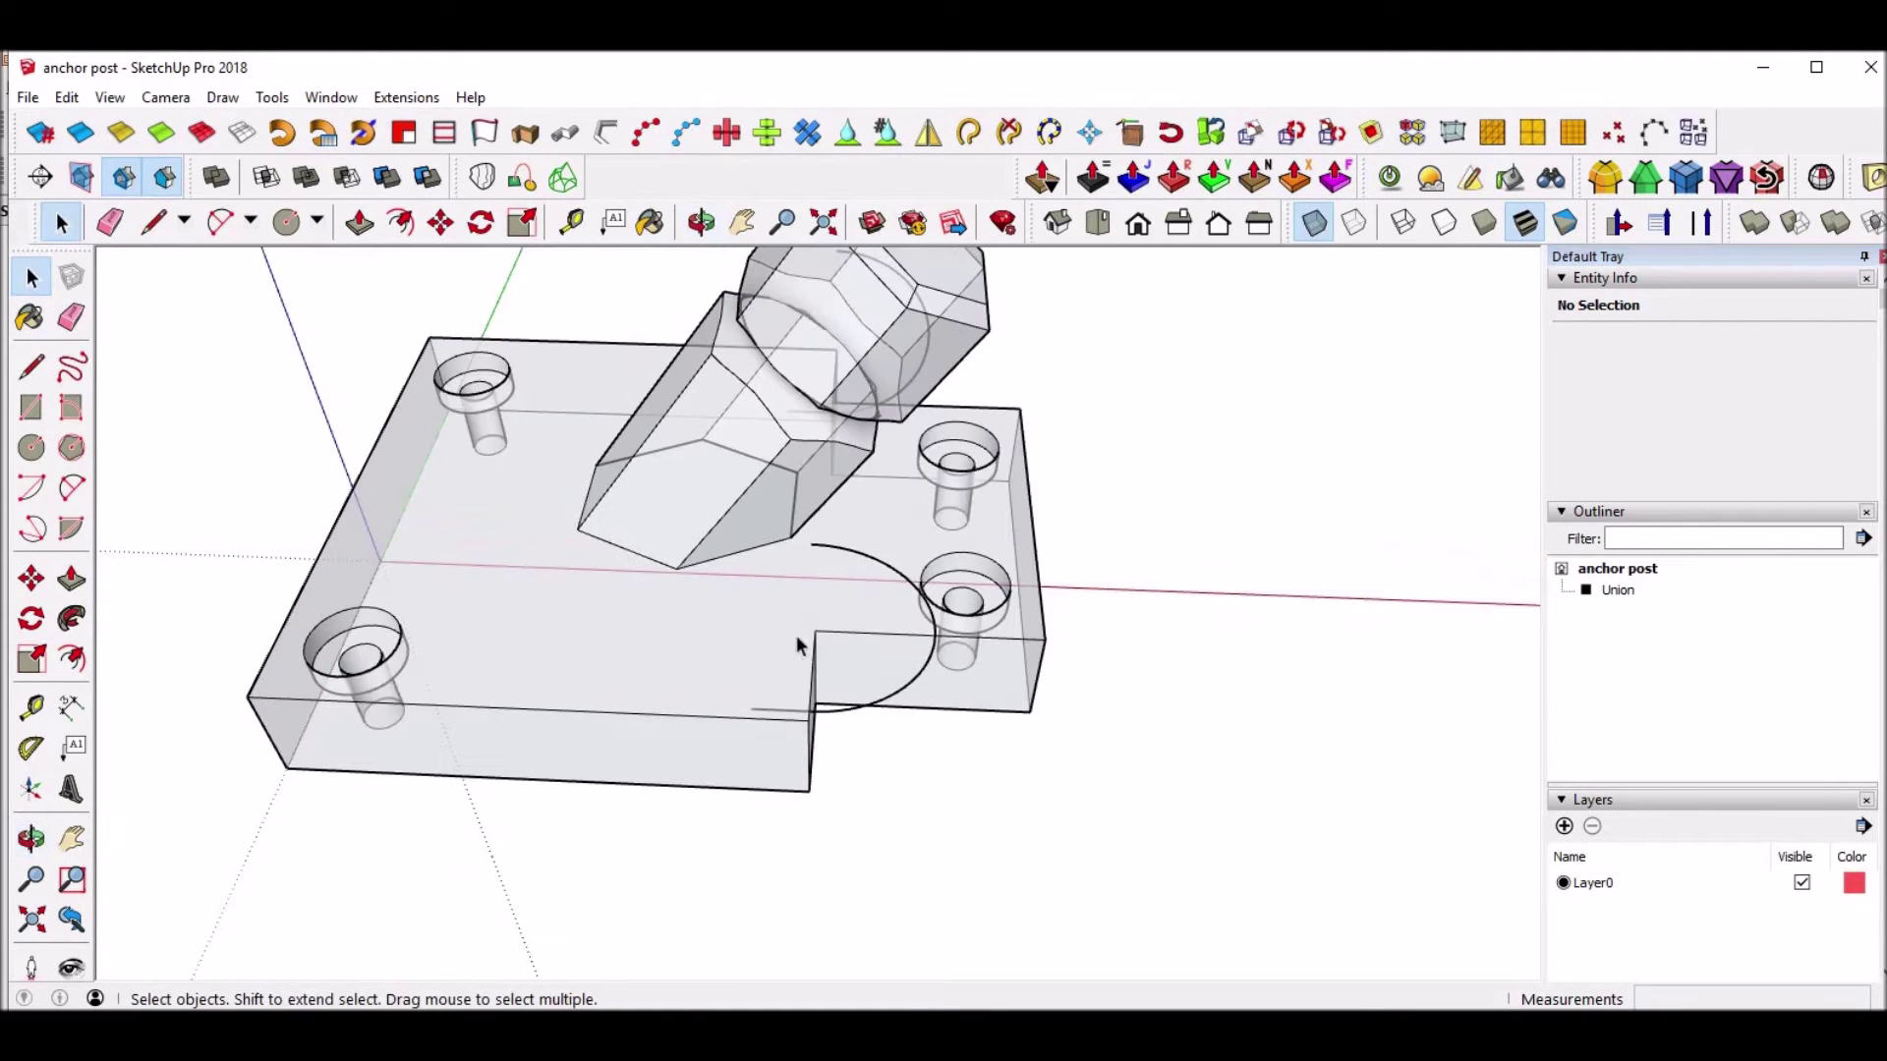
left_click(1315, 224)
Consult the dimensioned drawing in LibreOffice Impress, then return to SketchUp and draw a 20 mm line along the red axis from the original arc's upper end.
key("alt+Tab")
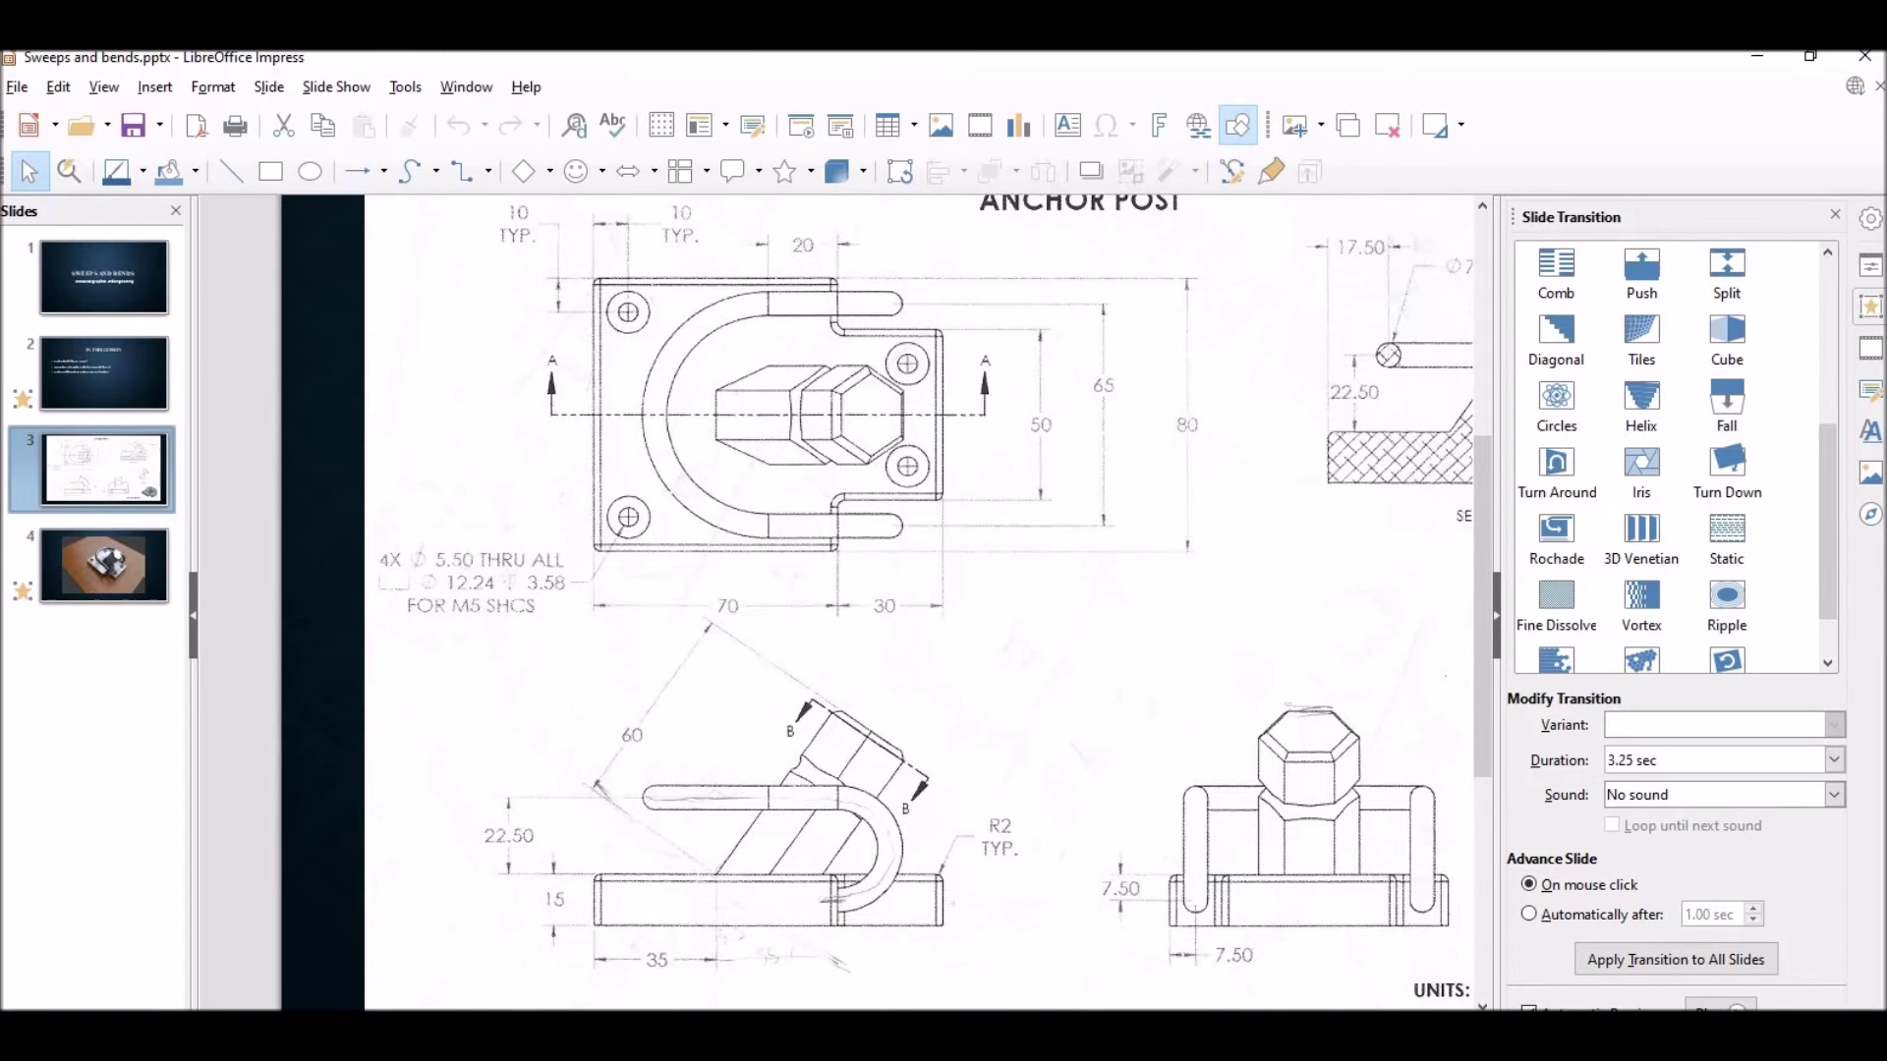
key("alt+Tab")
middle_click_drag(694, 435, 724, 514)
key("l")
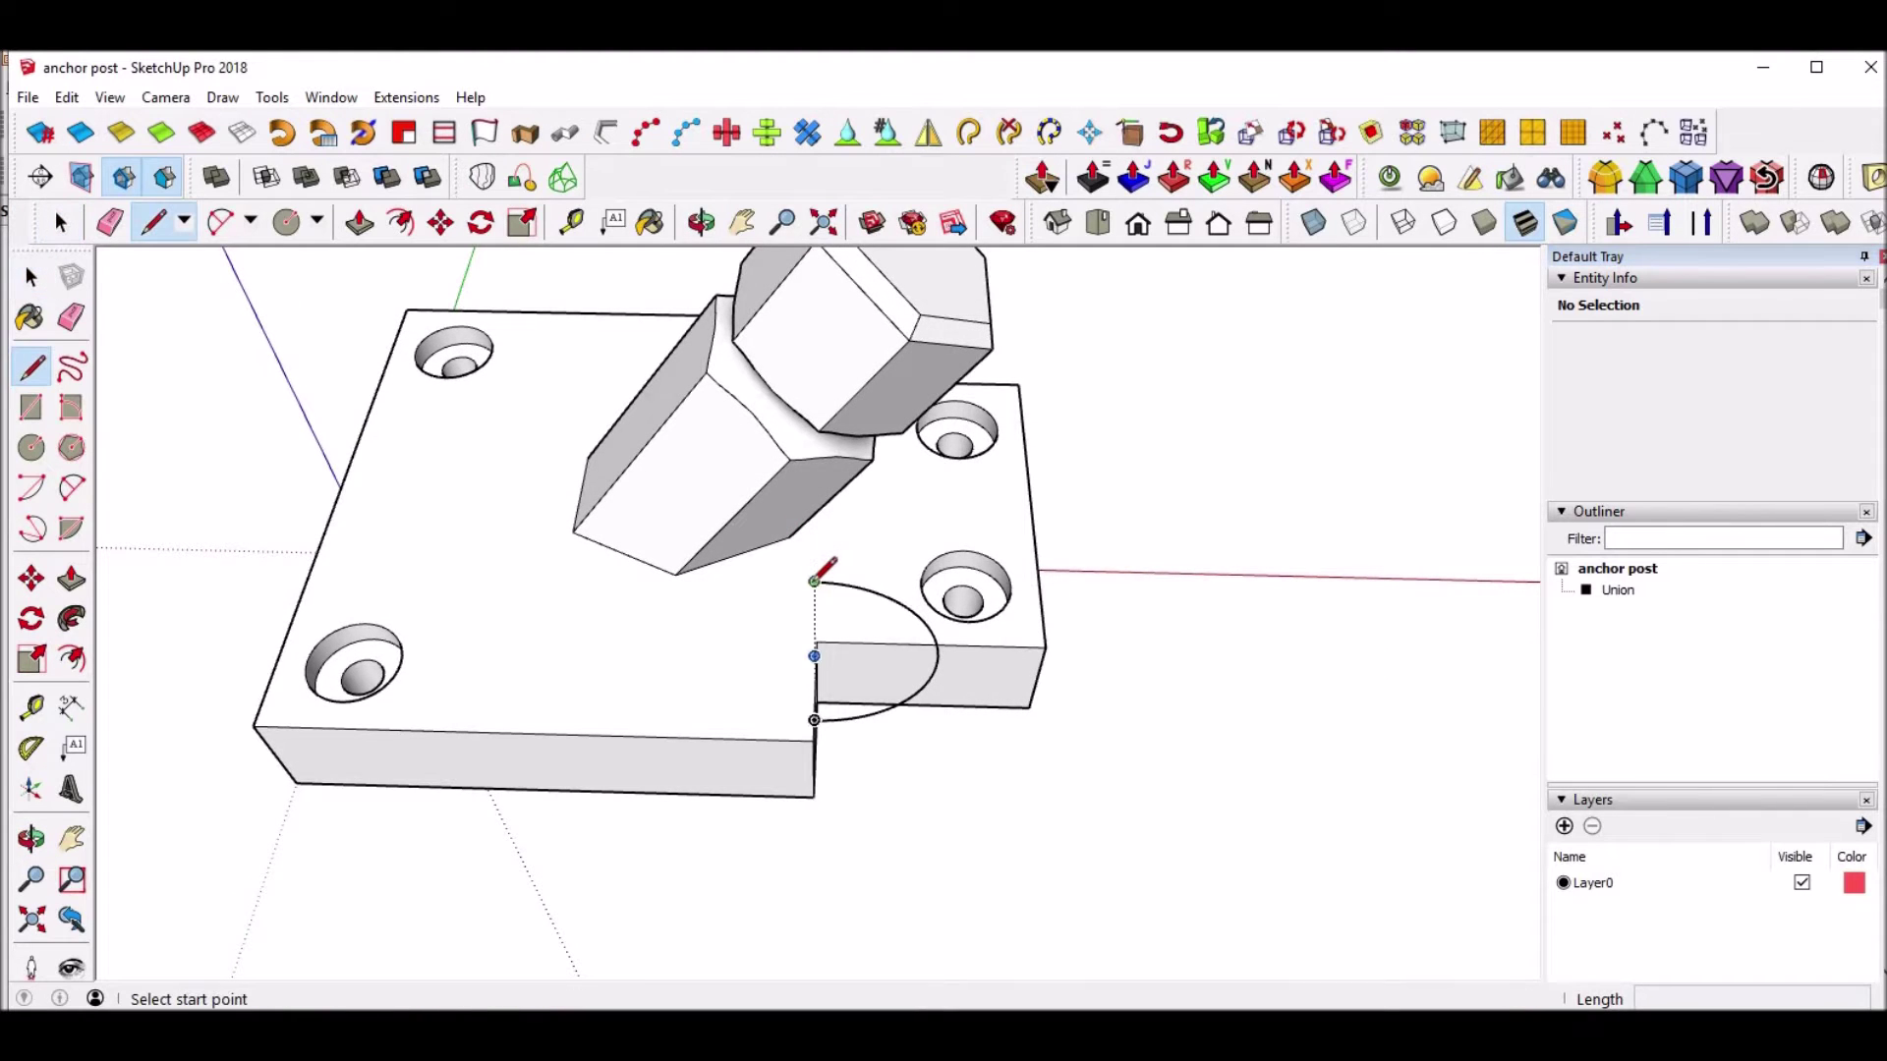
left_click(815, 581)
type("20")
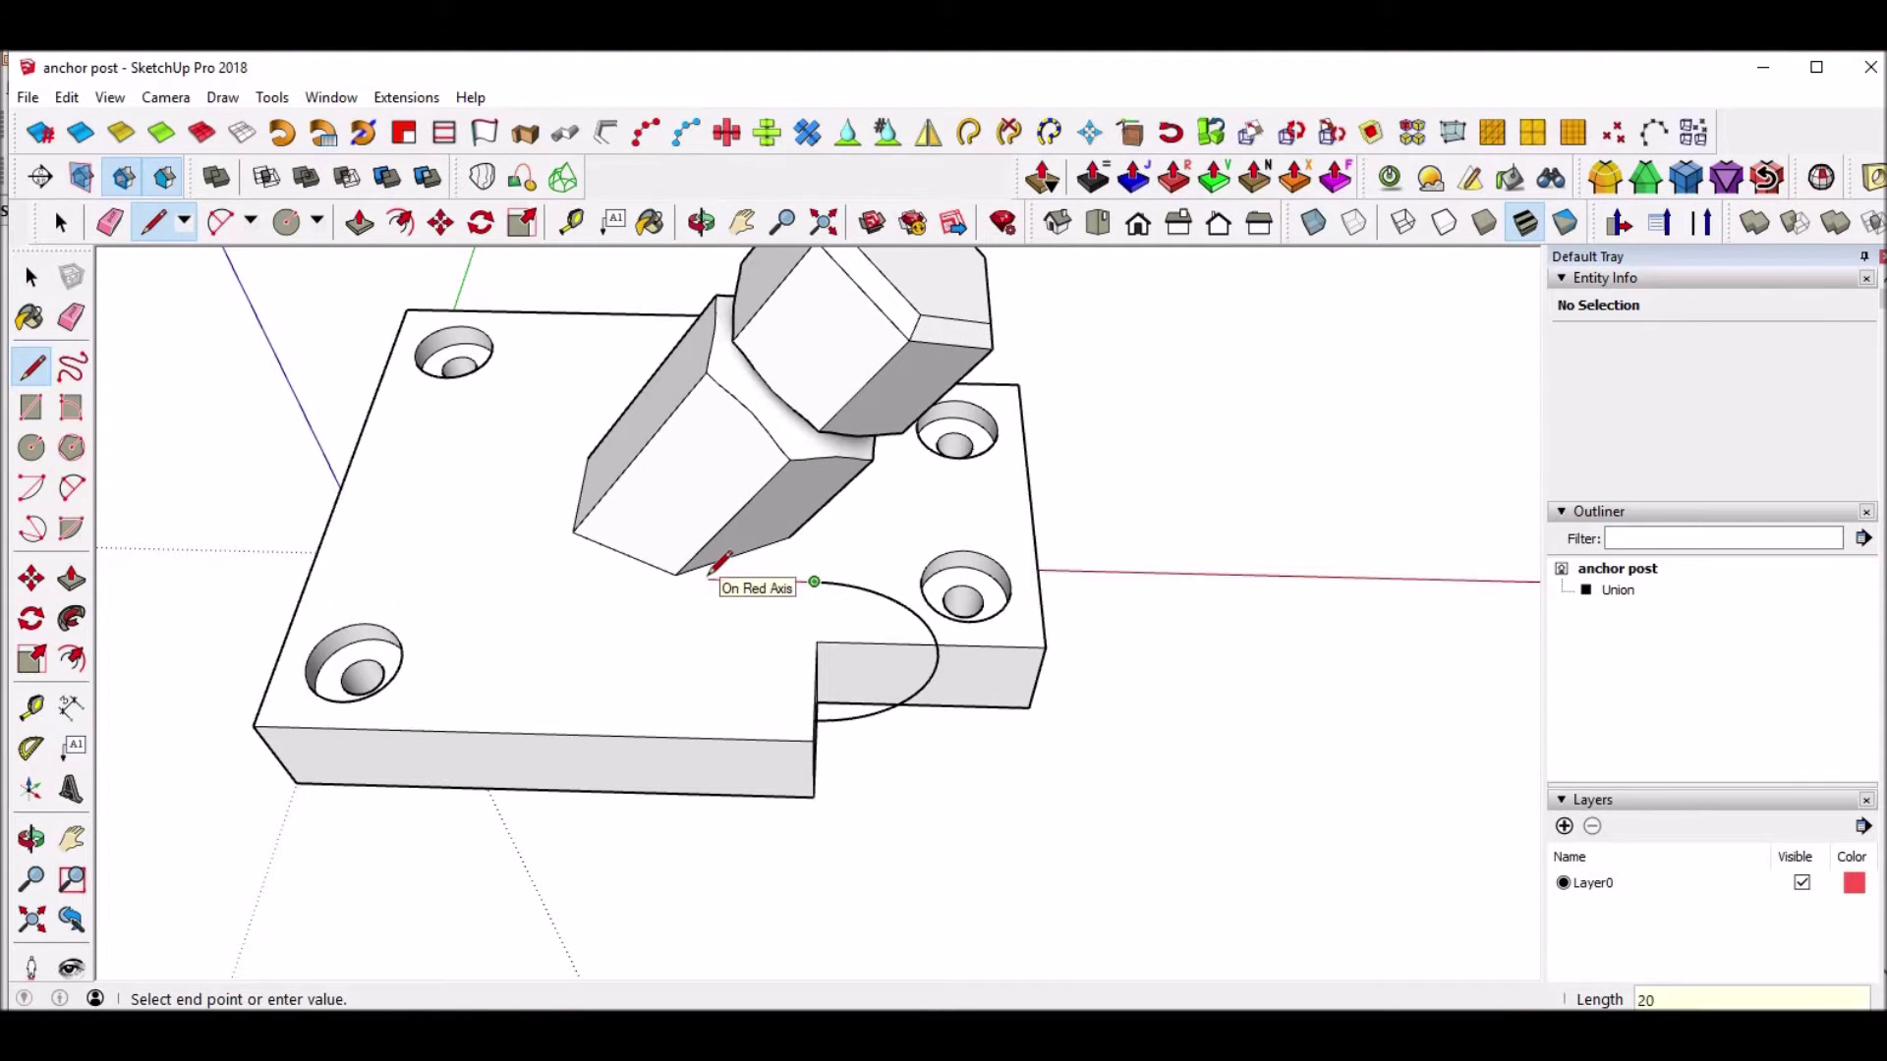
key("Return")
Draw a matching 20 mm line along the red axis from the copied arc's upper end.
middle_click_drag(568, 574, 852, 611)
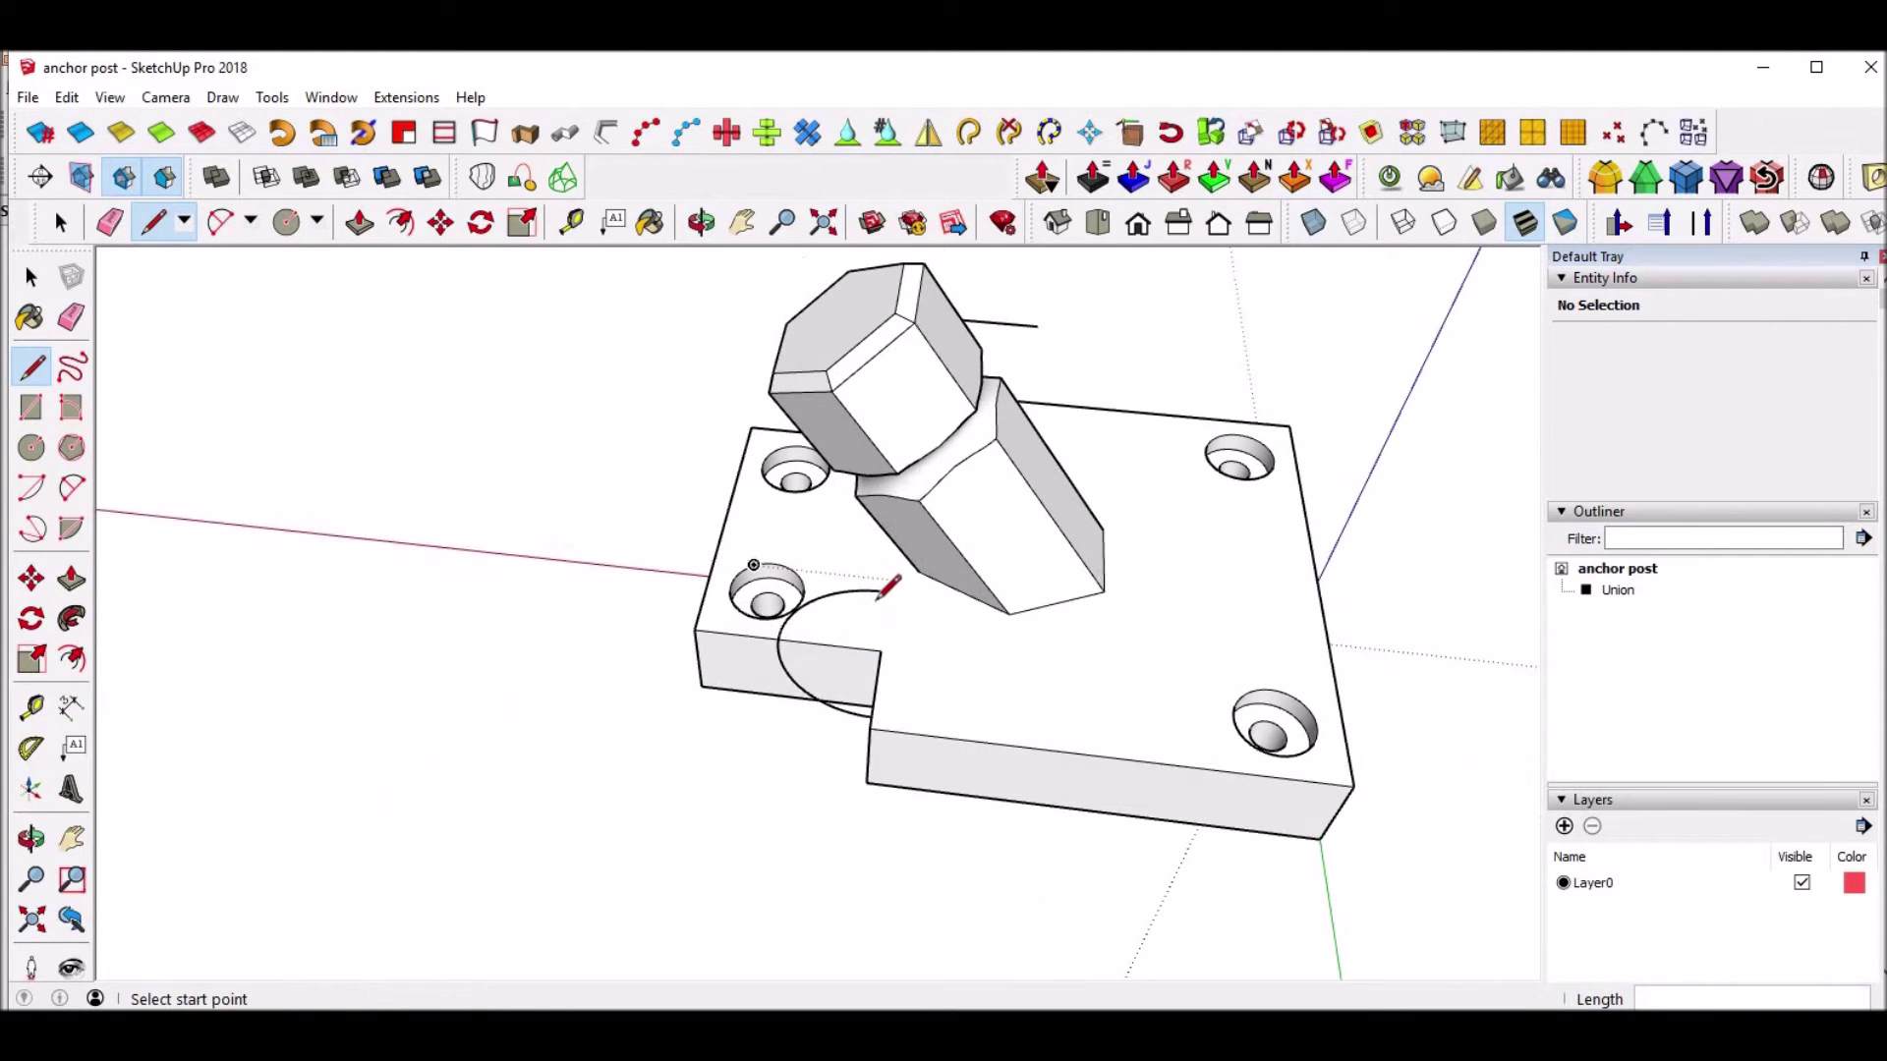
left_click(881, 589)
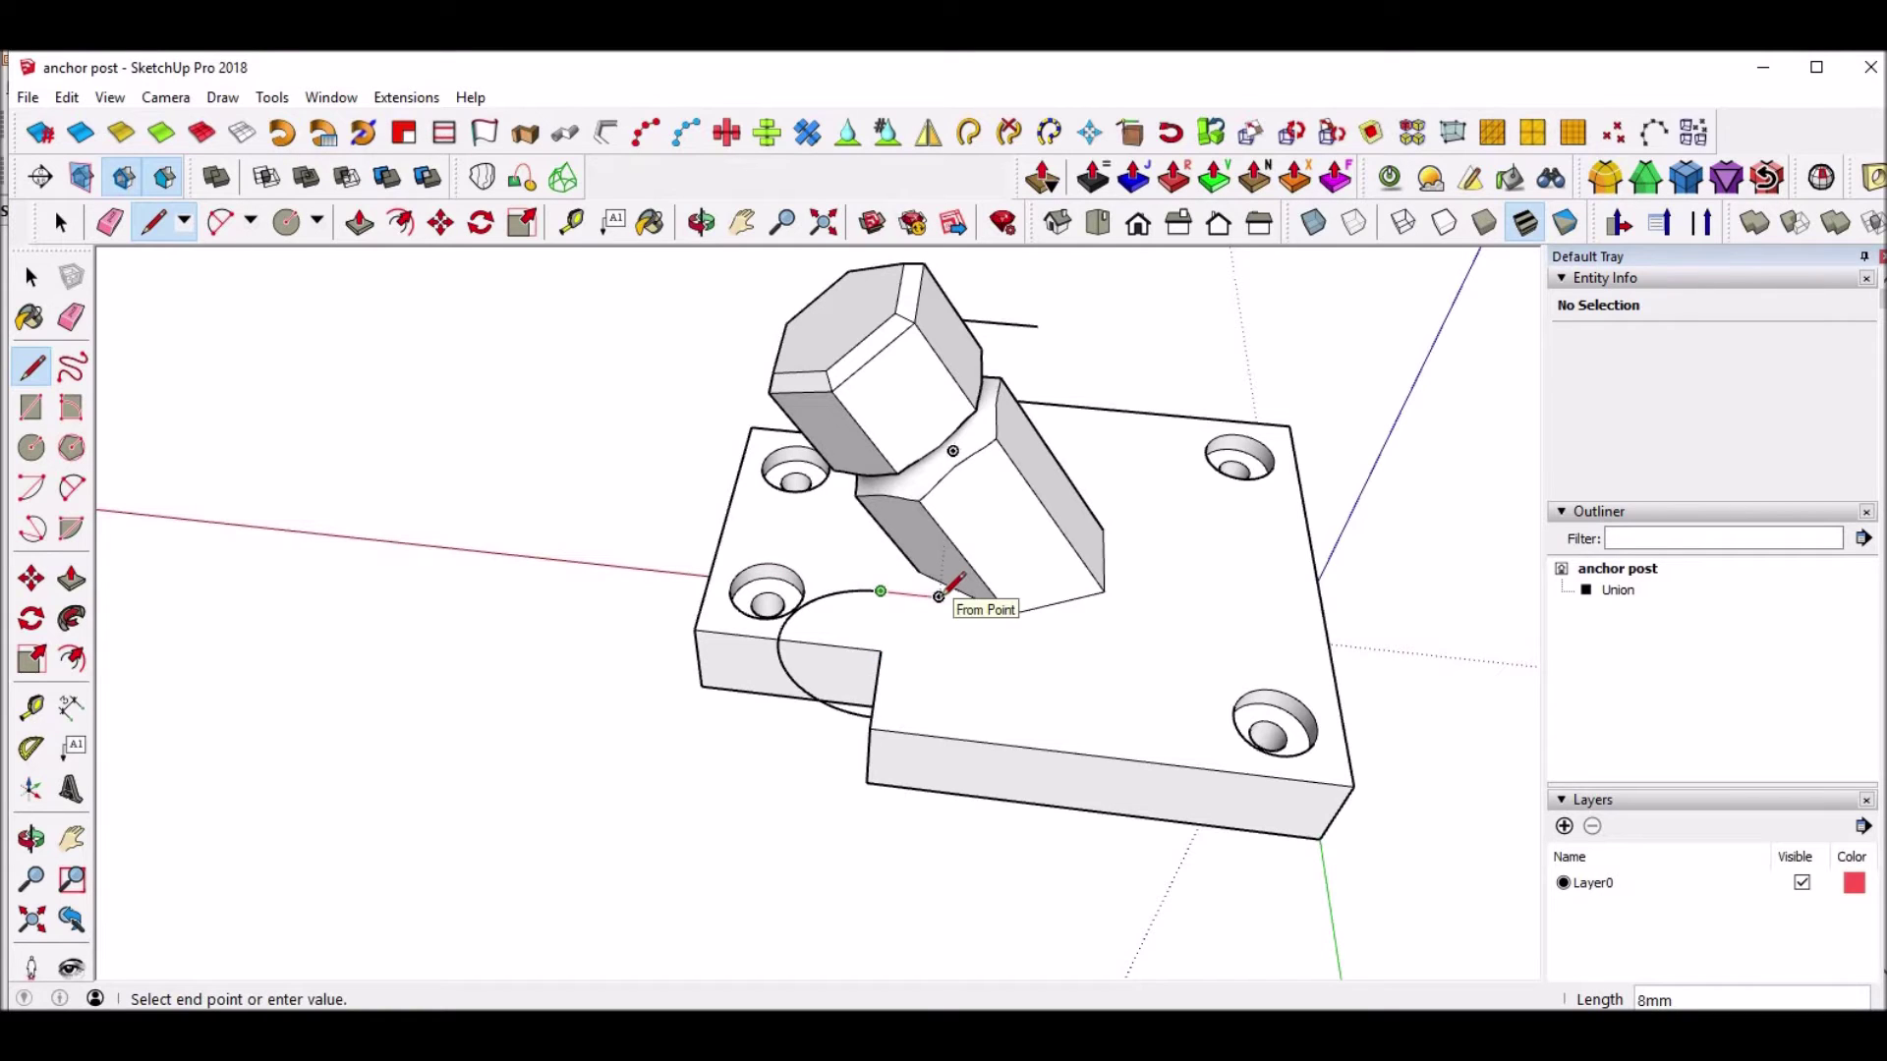
left_click(1026, 606)
key("space")
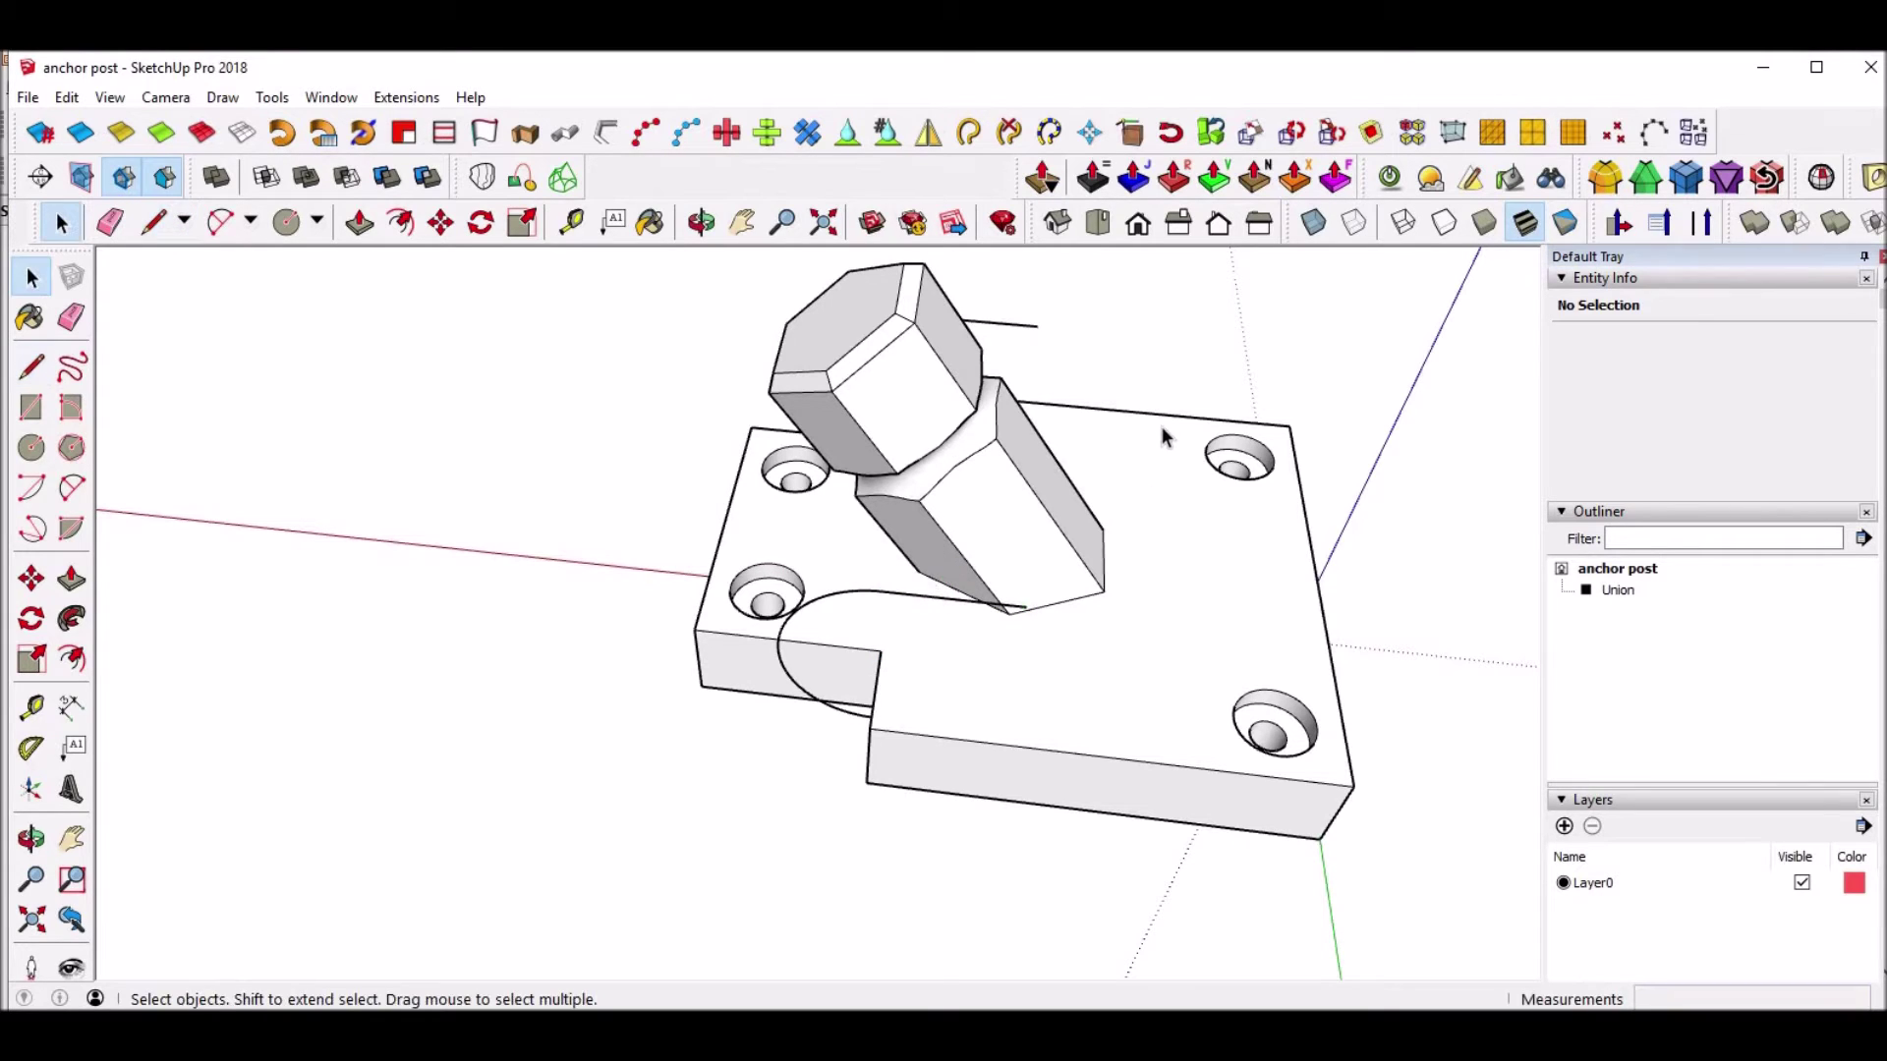
Try joining the free ends of the two 20 mm lines with a half-circle arc spanning 65 mm, then undo the arc.
key("a")
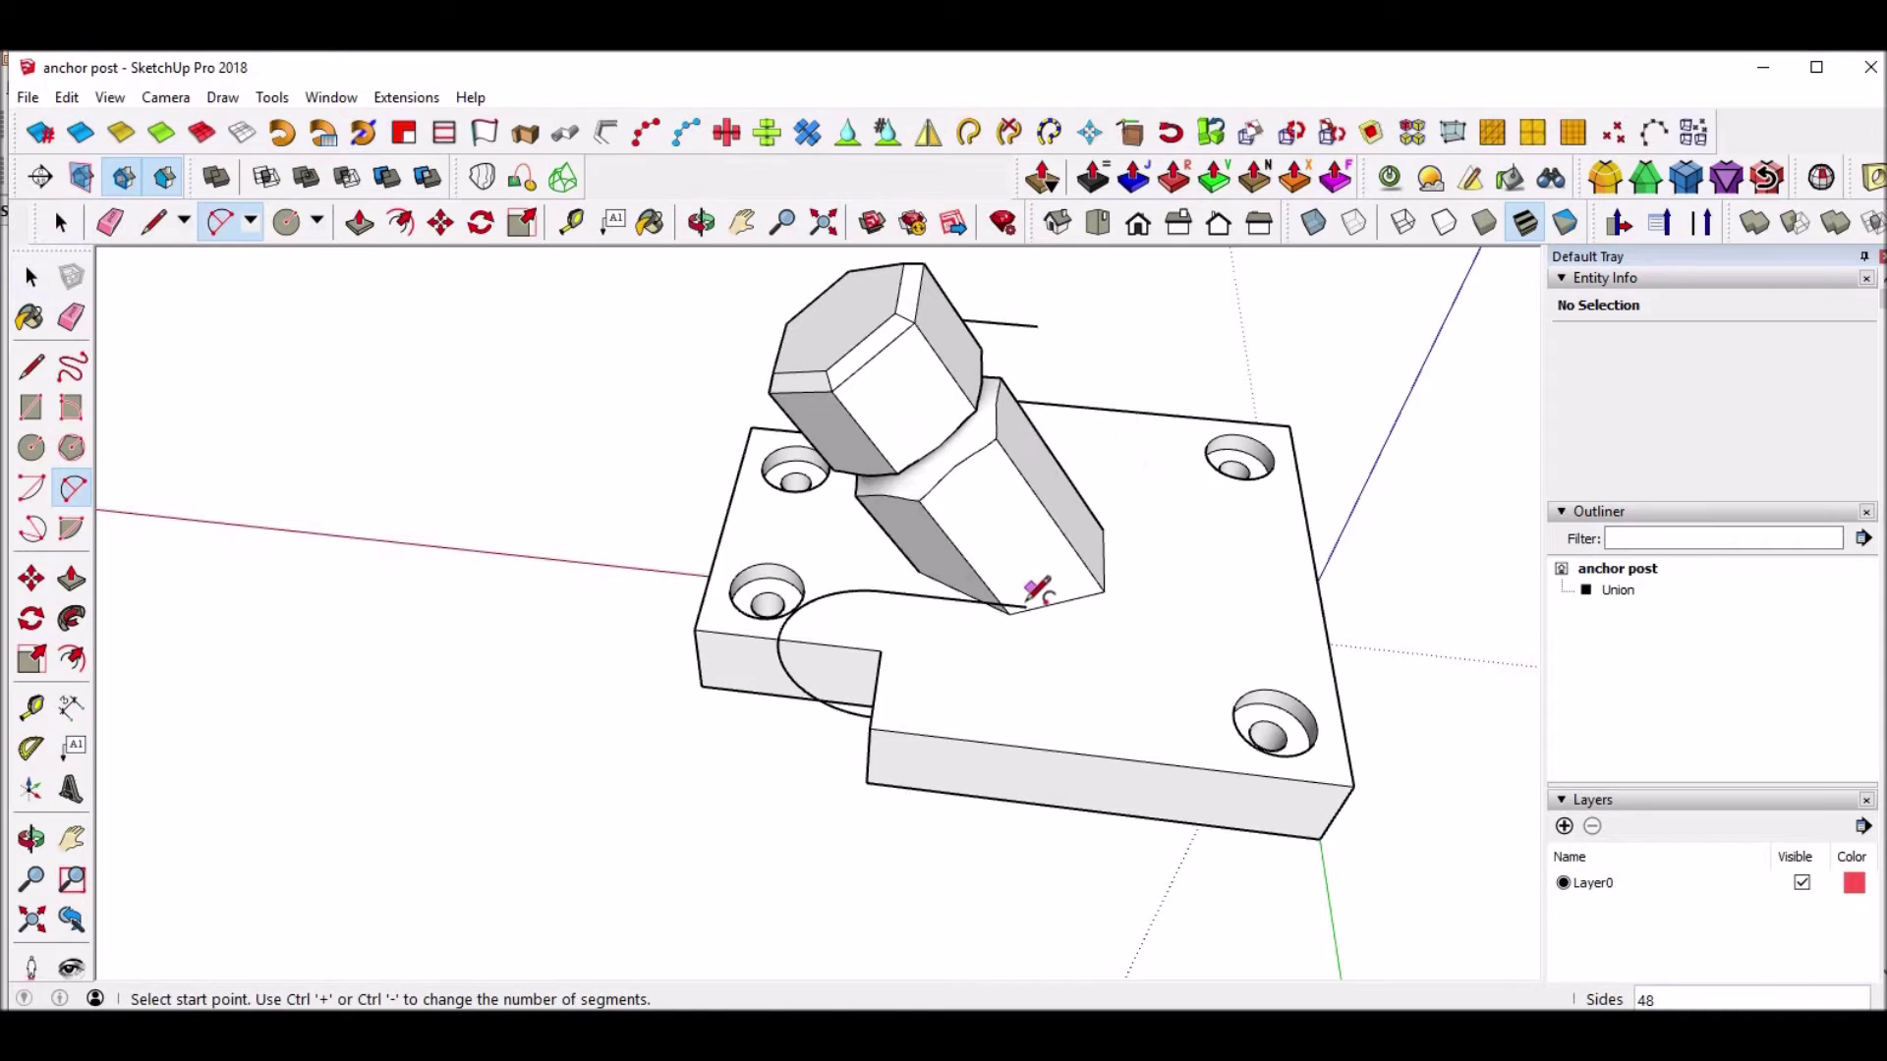
left_click(1027, 607)
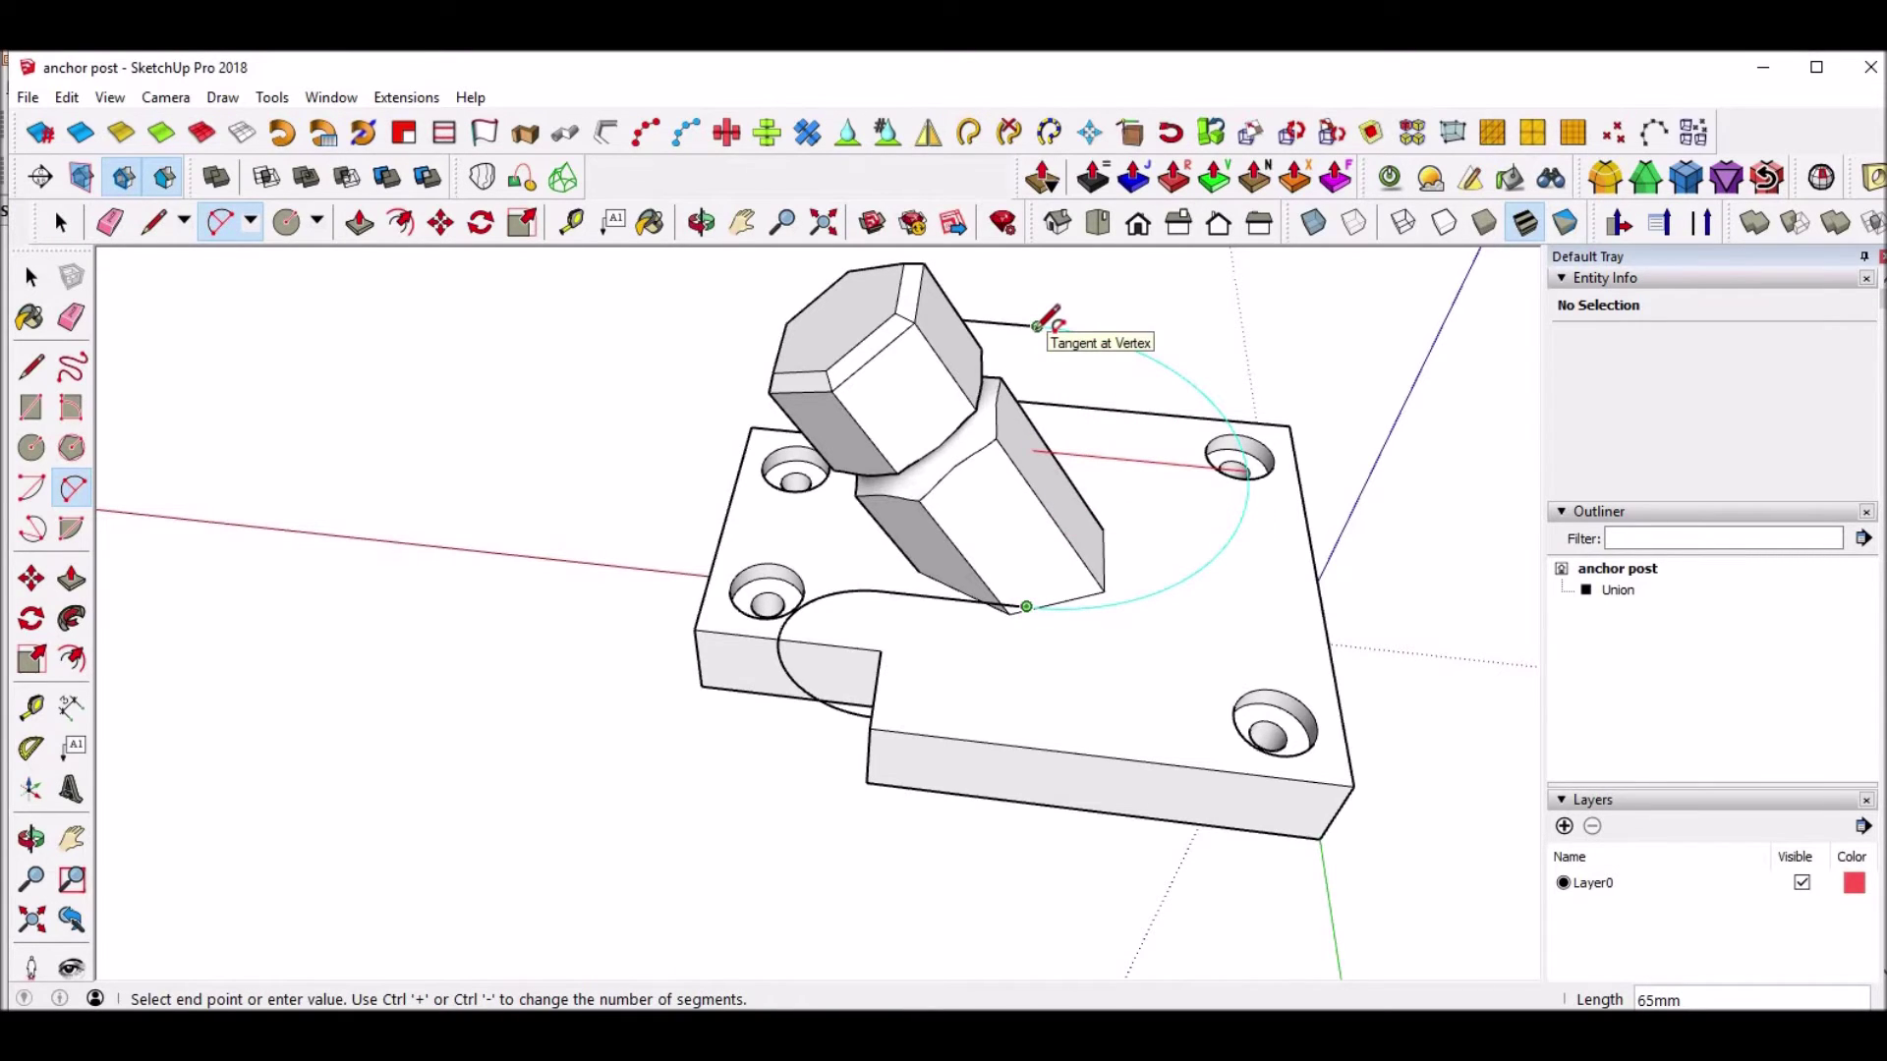
left_click(1036, 325)
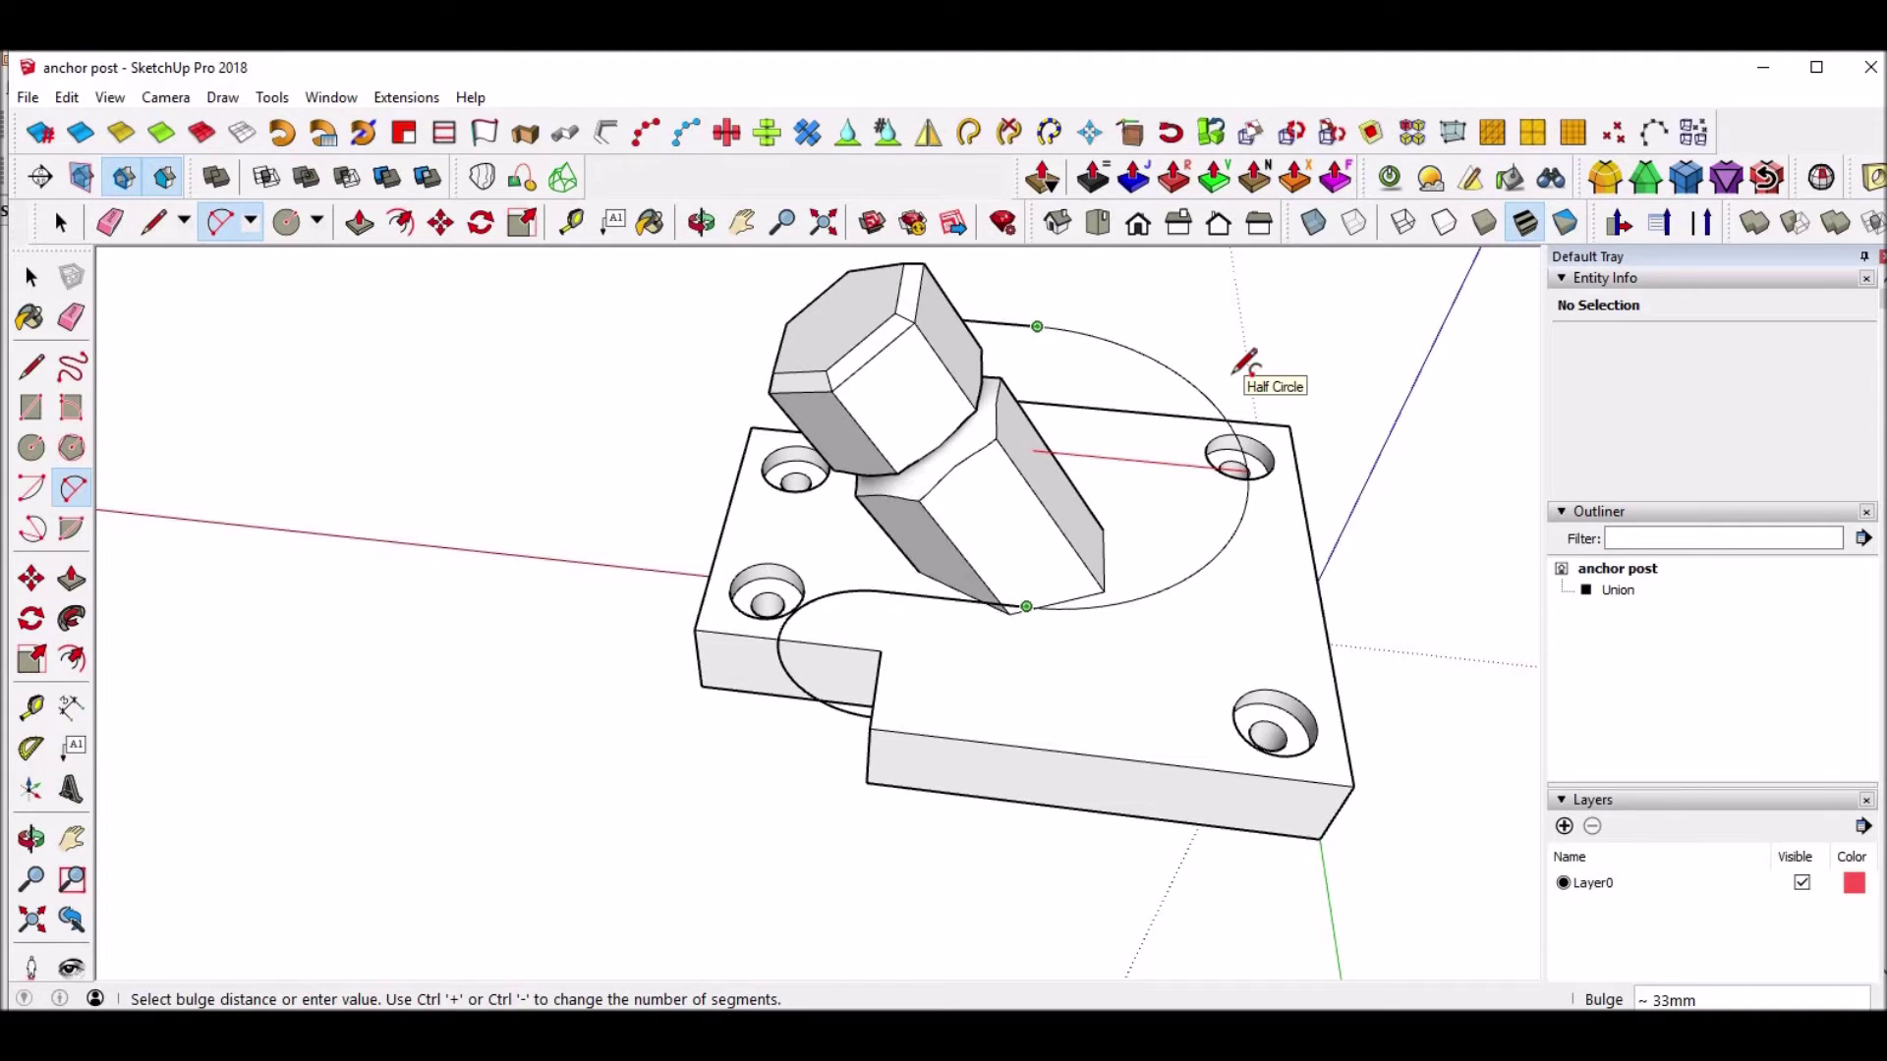
left_click(1234, 372)
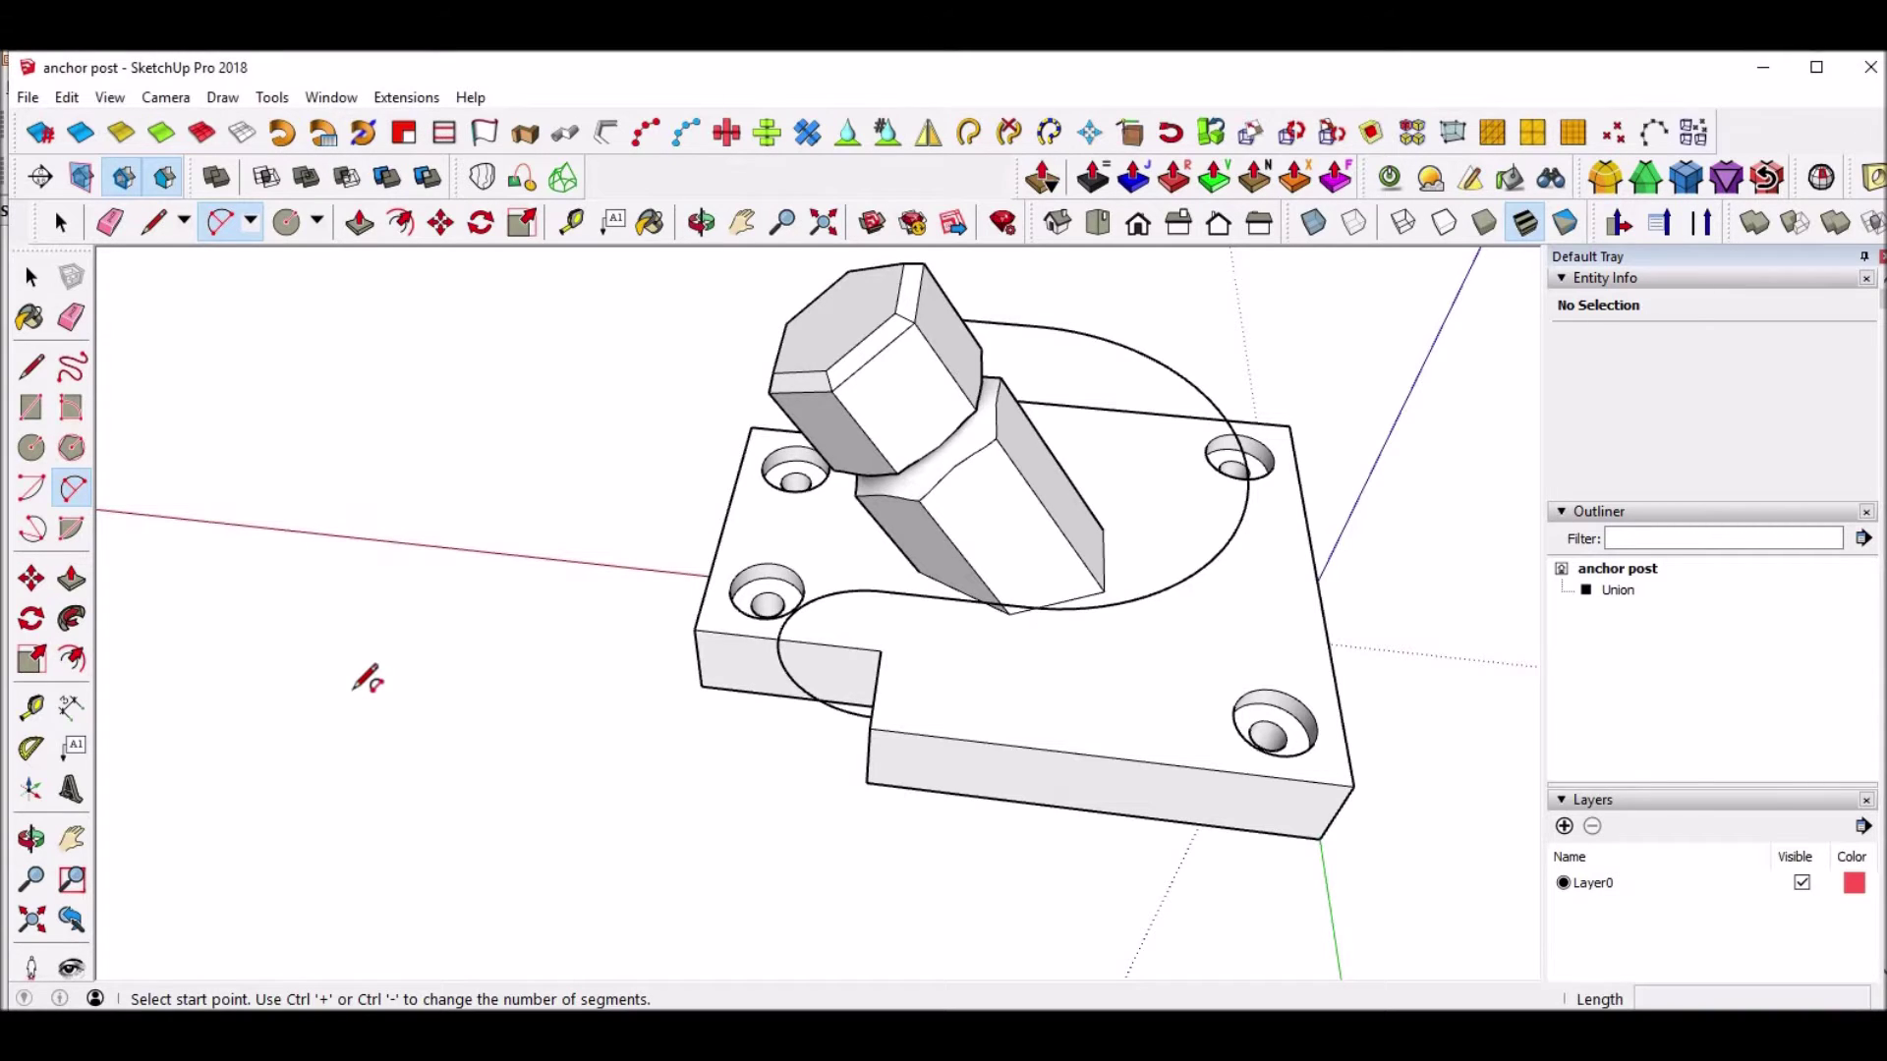
key("space")
key("ctrl+z")
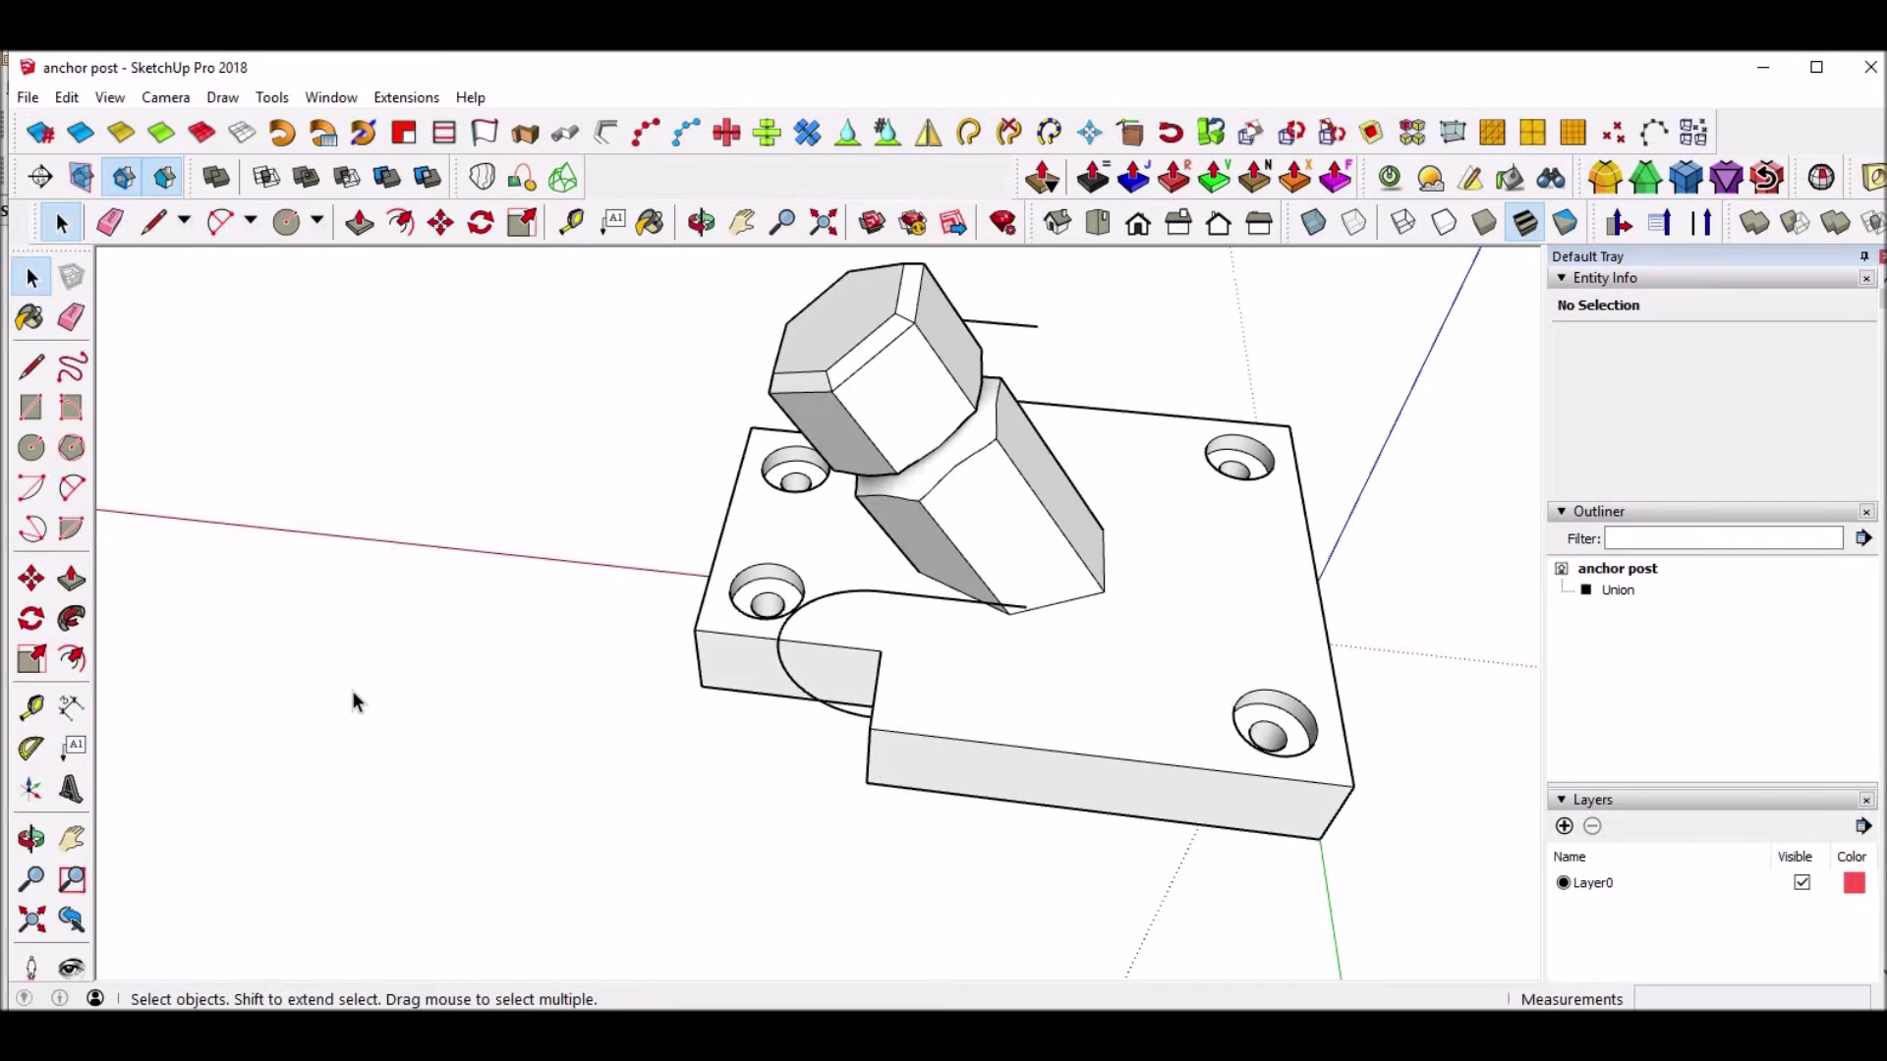
Try joining the free ends of the two 20 mm lines with a tangent arc, then delete the arc.
key("a")
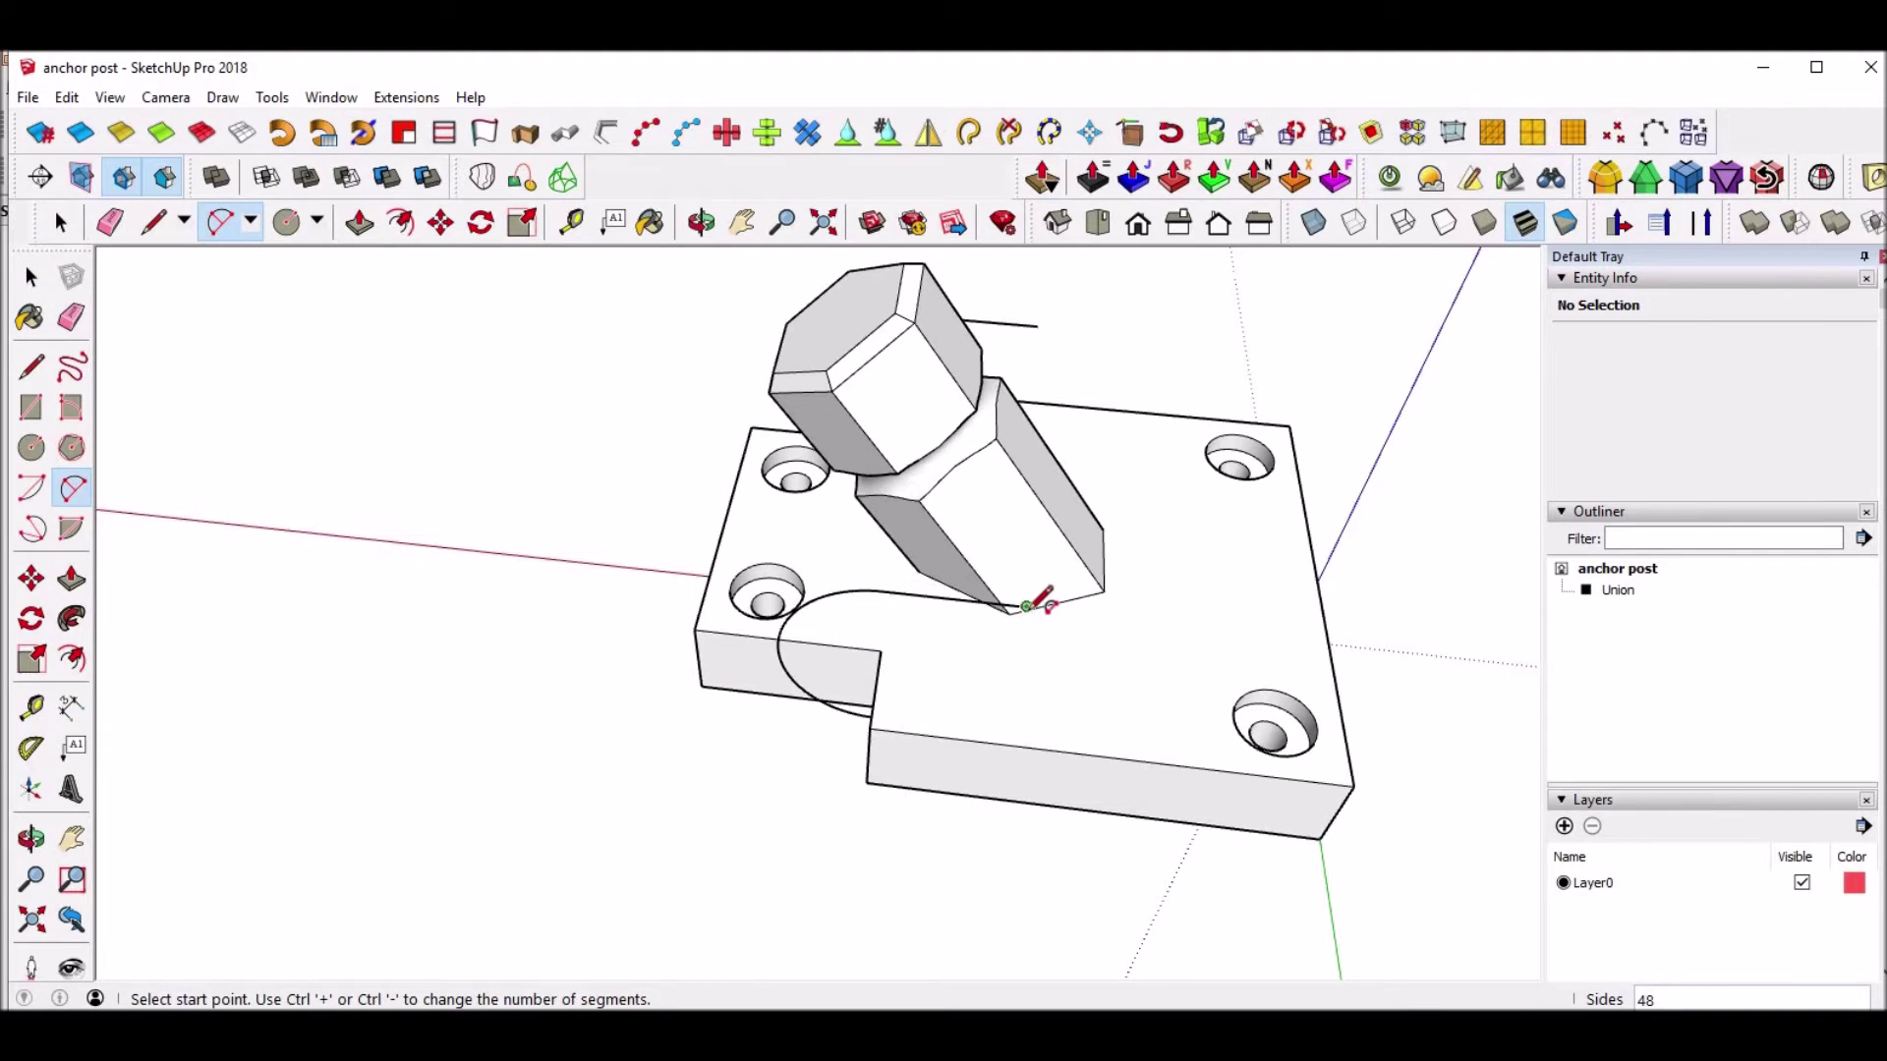
left_click(1027, 607)
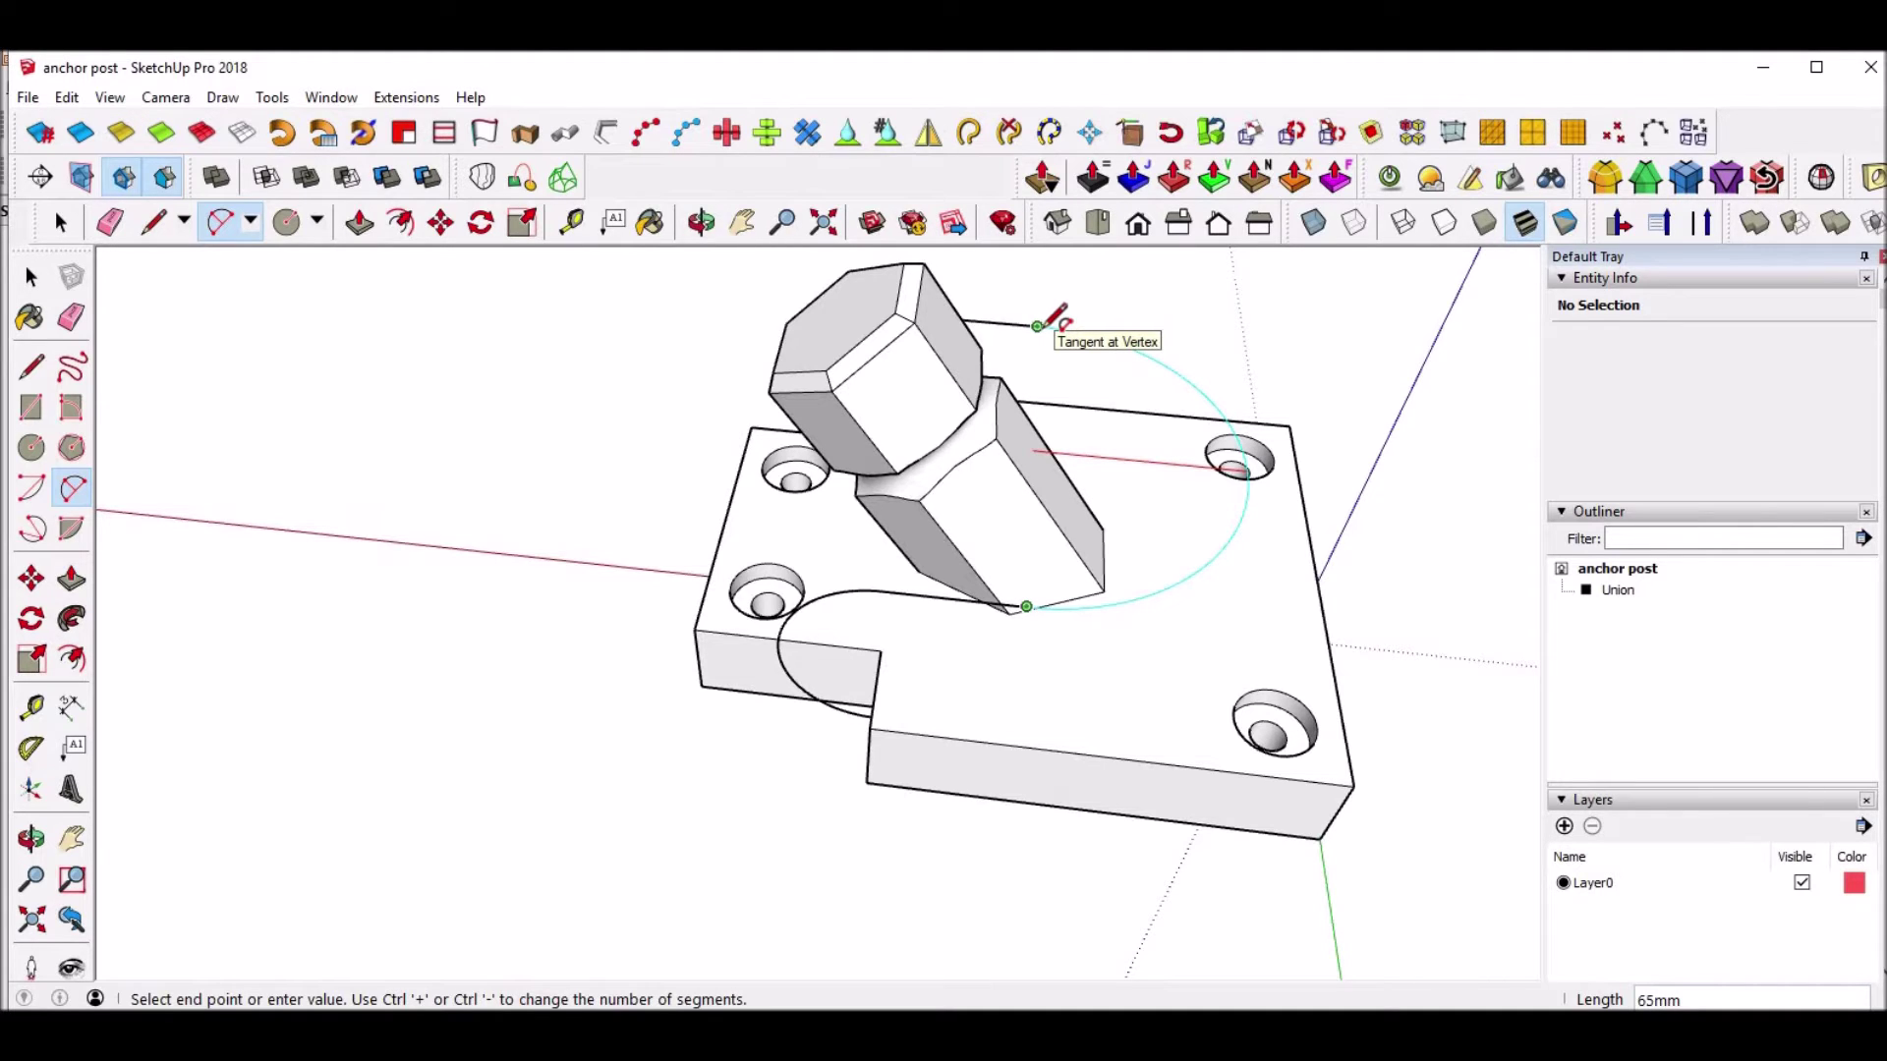
left_click(1038, 325)
left_click(1043, 324)
key("space")
middle_click_drag(1200, 421, 917, 851)
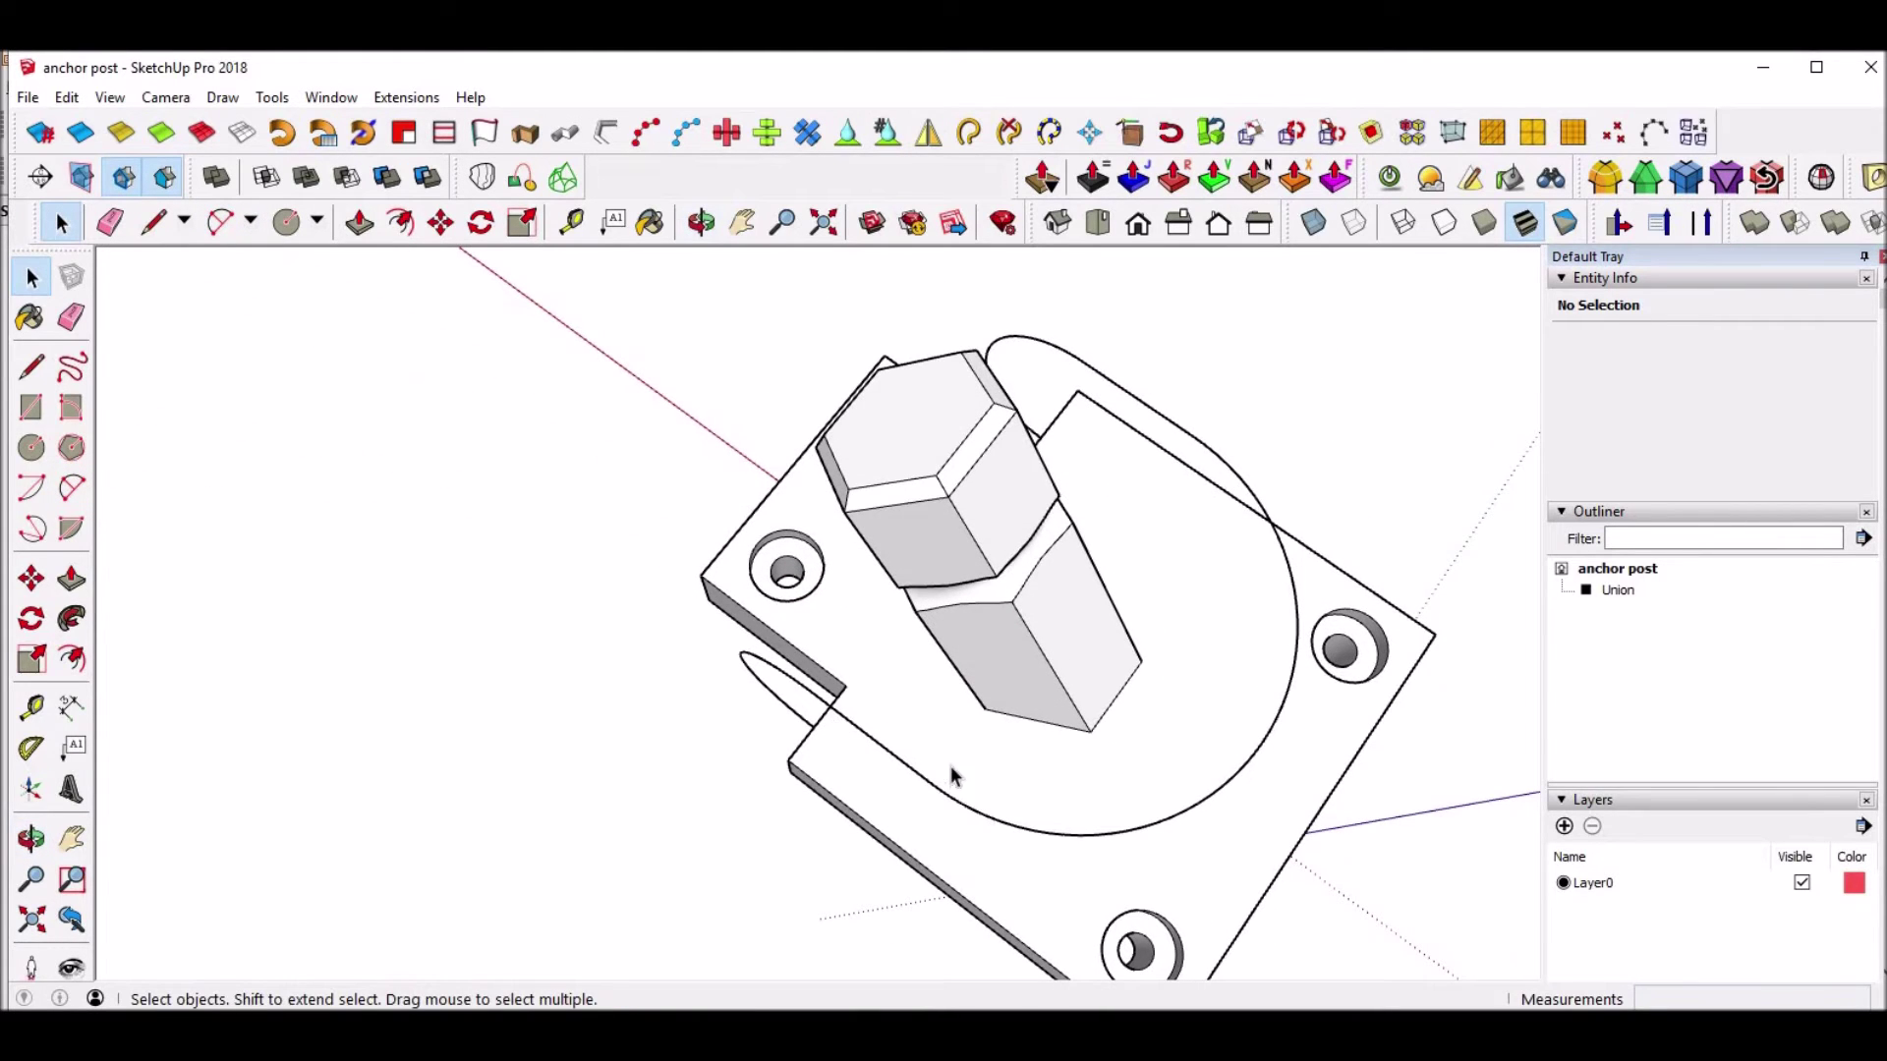
left_click(1242, 469)
key("Delete")
Connect the free ends of the two 20 mm lines with a line, and draw a circle centred on its midpoint through those ends.
key("c")
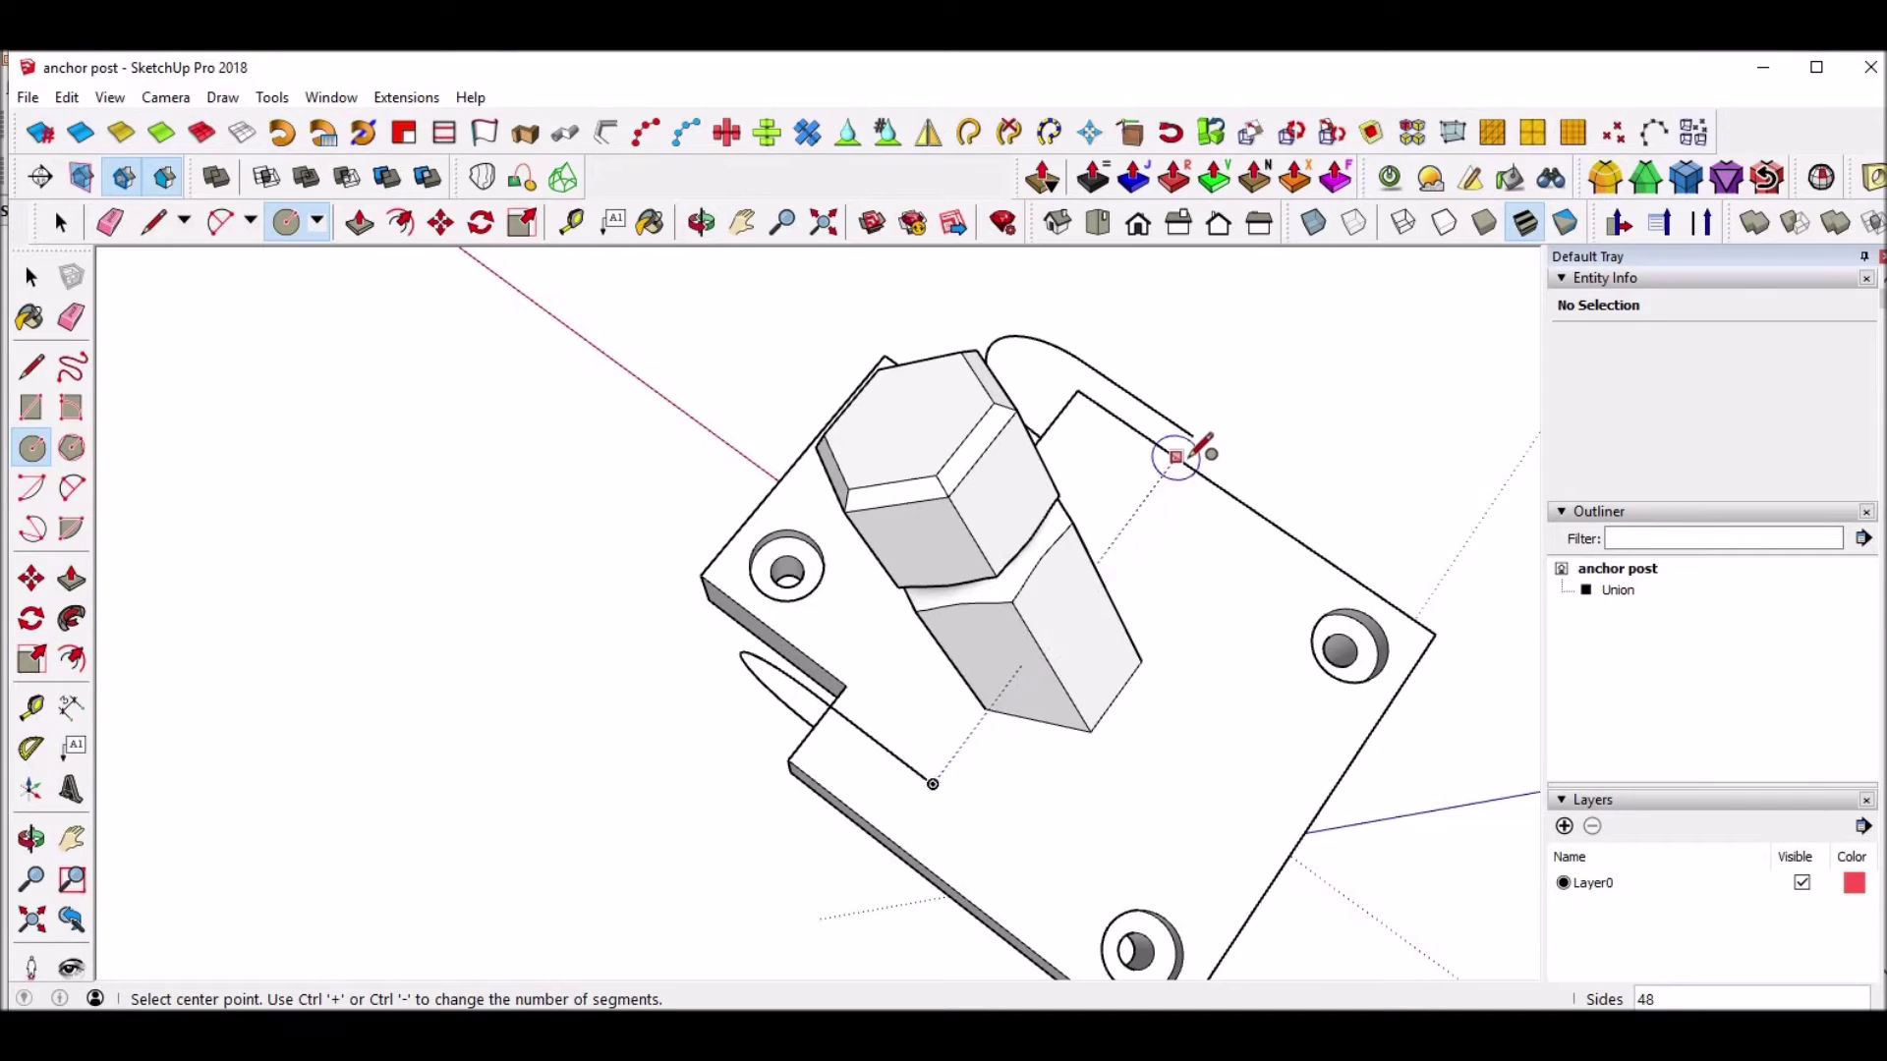
key("l")
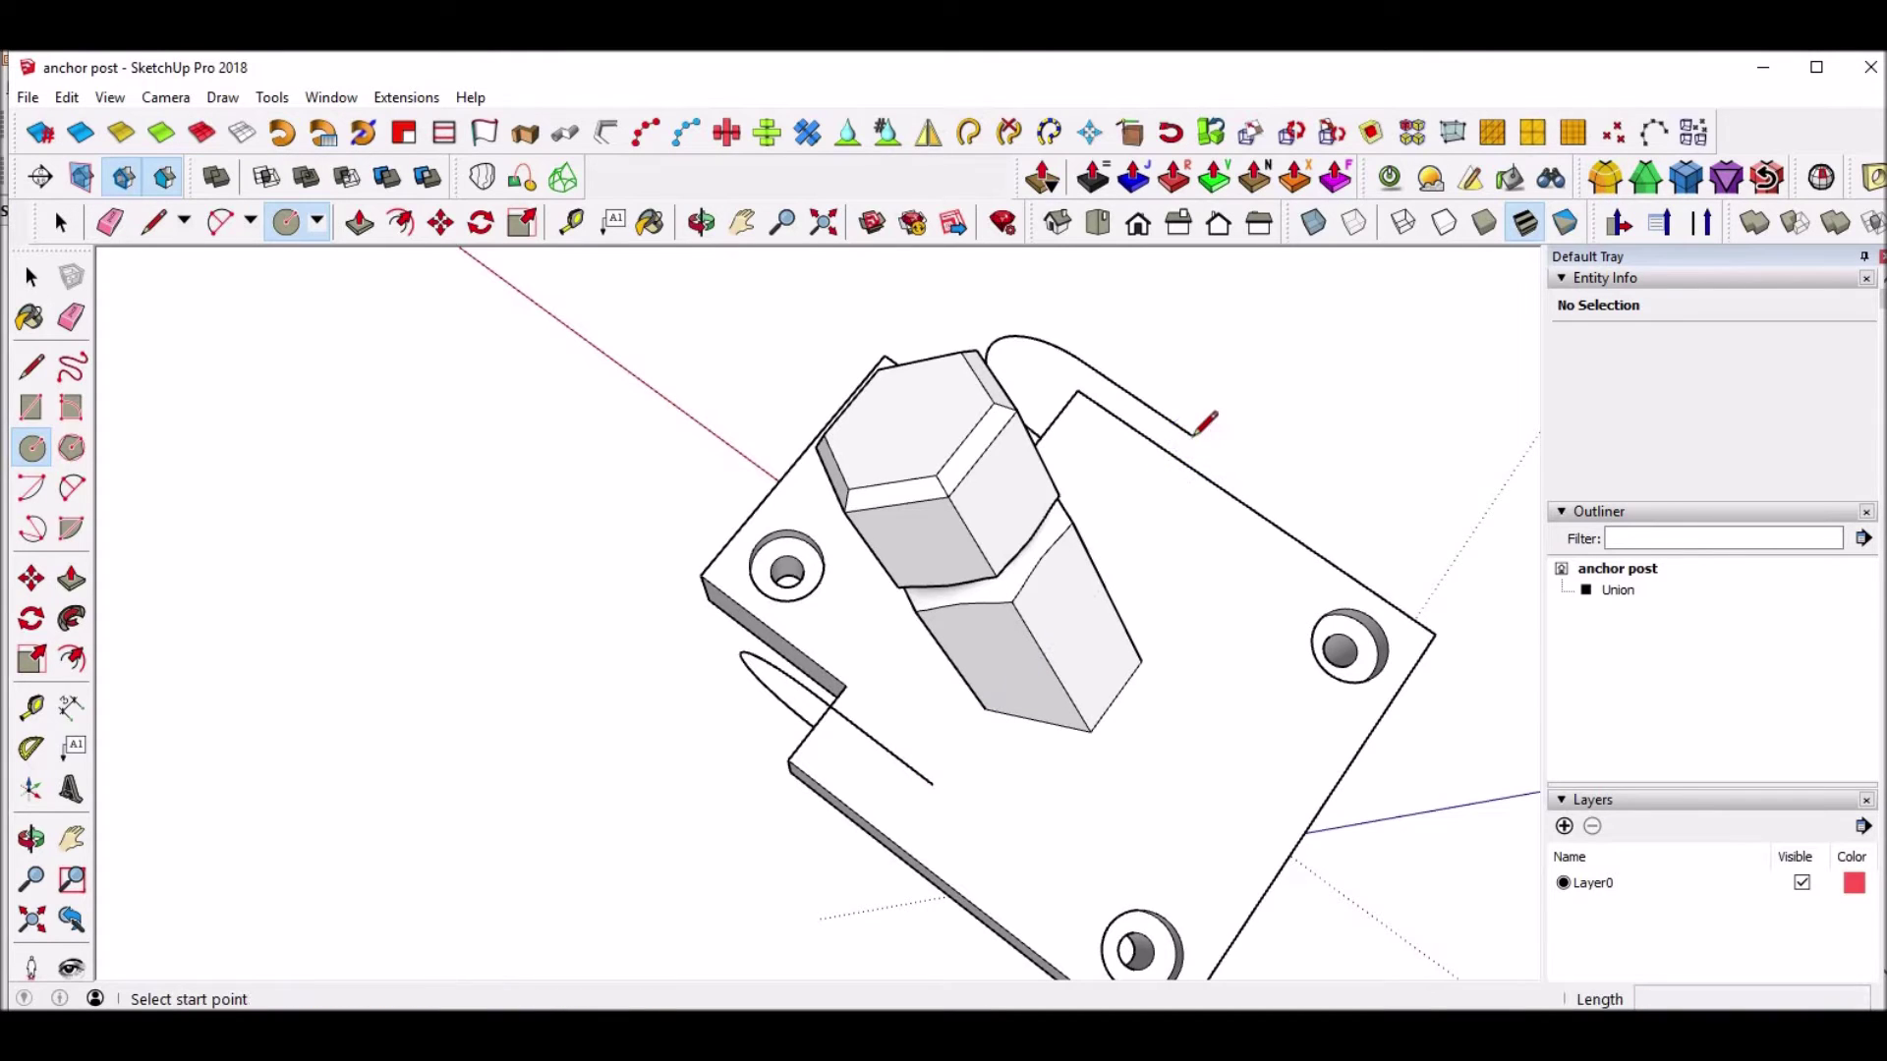
left_click(1192, 436)
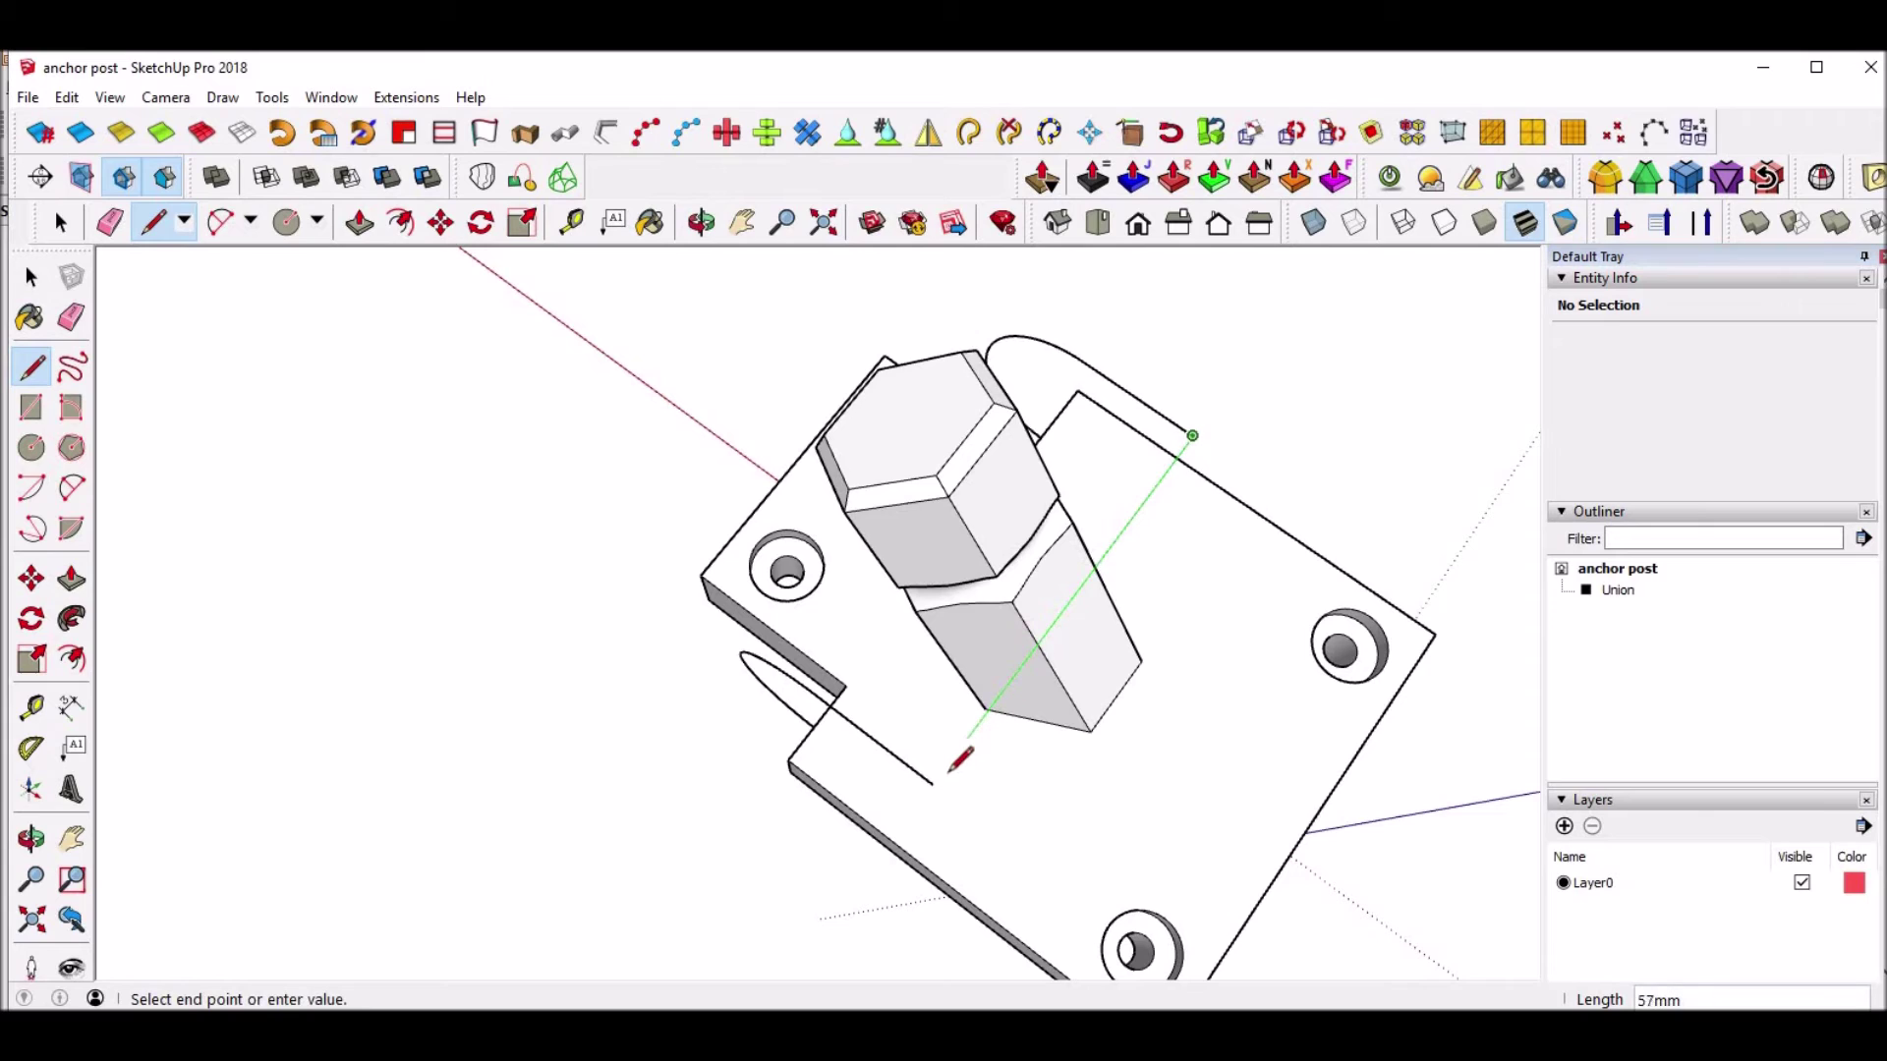
left_click(934, 784)
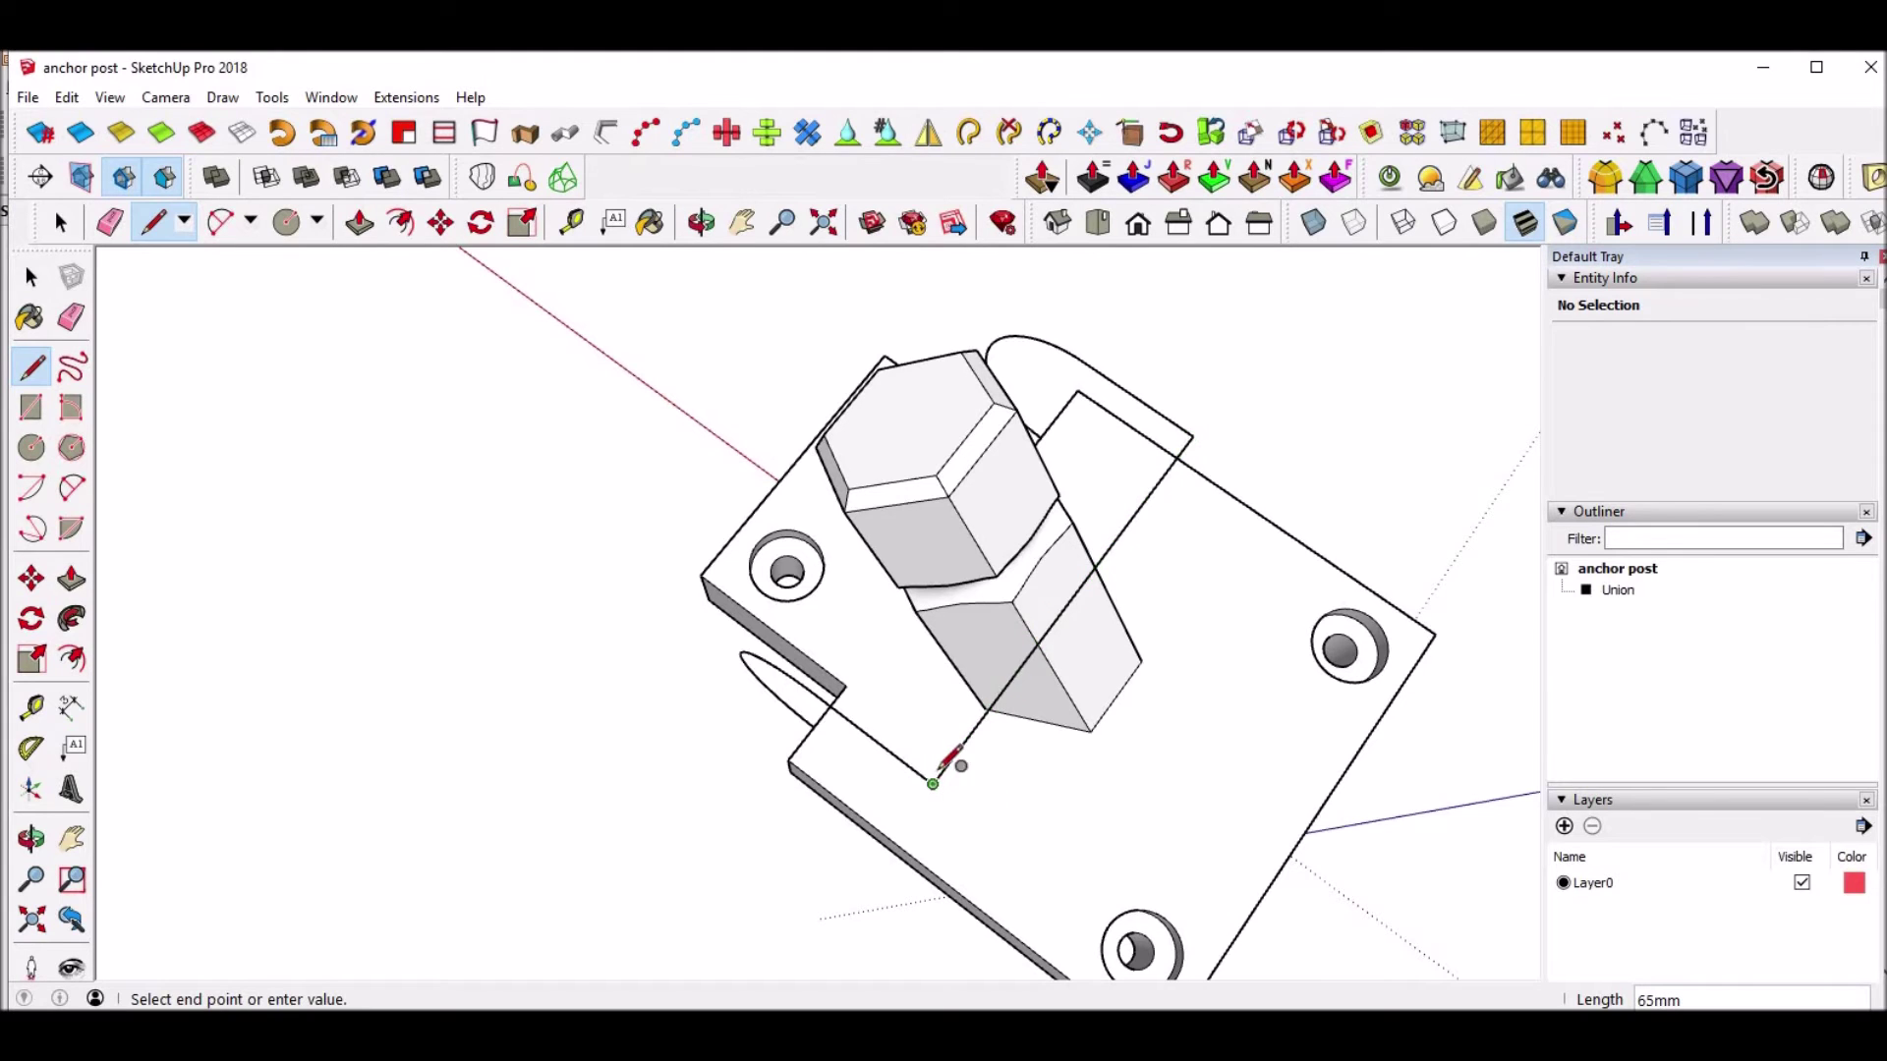
key("c")
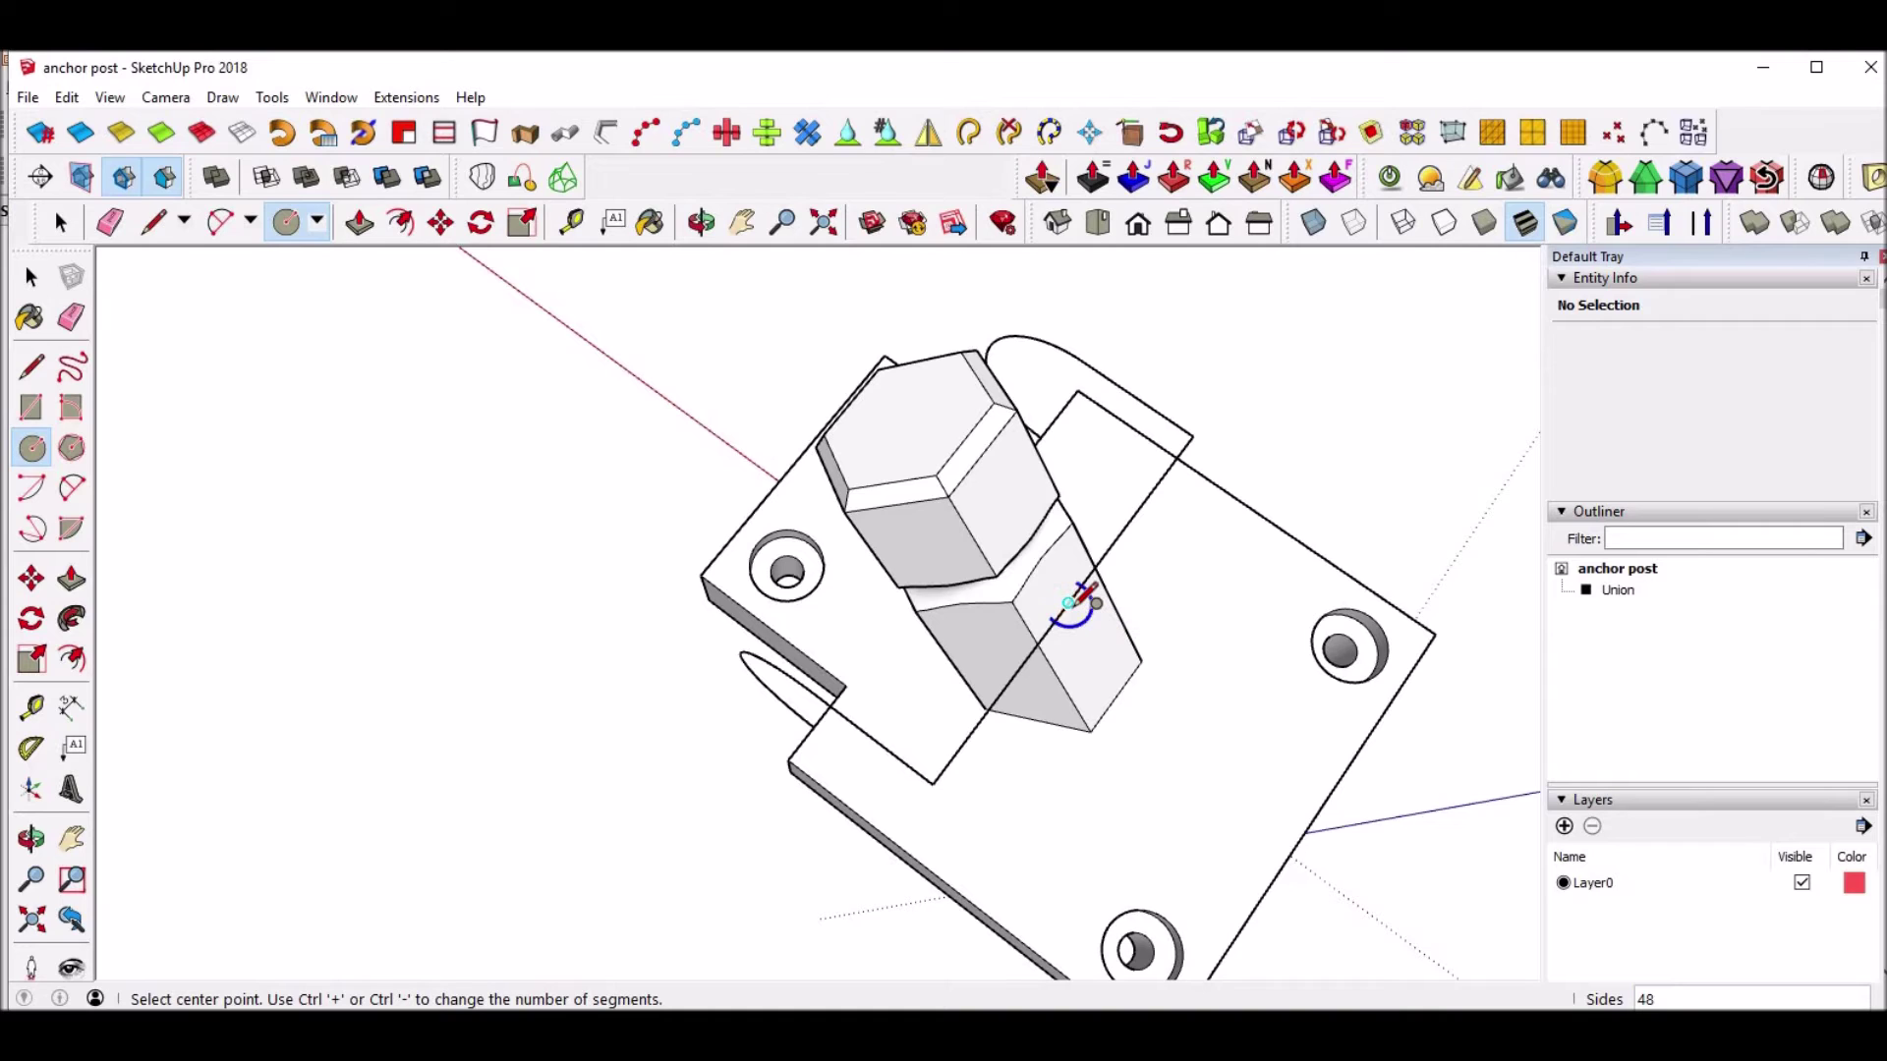
left_click(1069, 602)
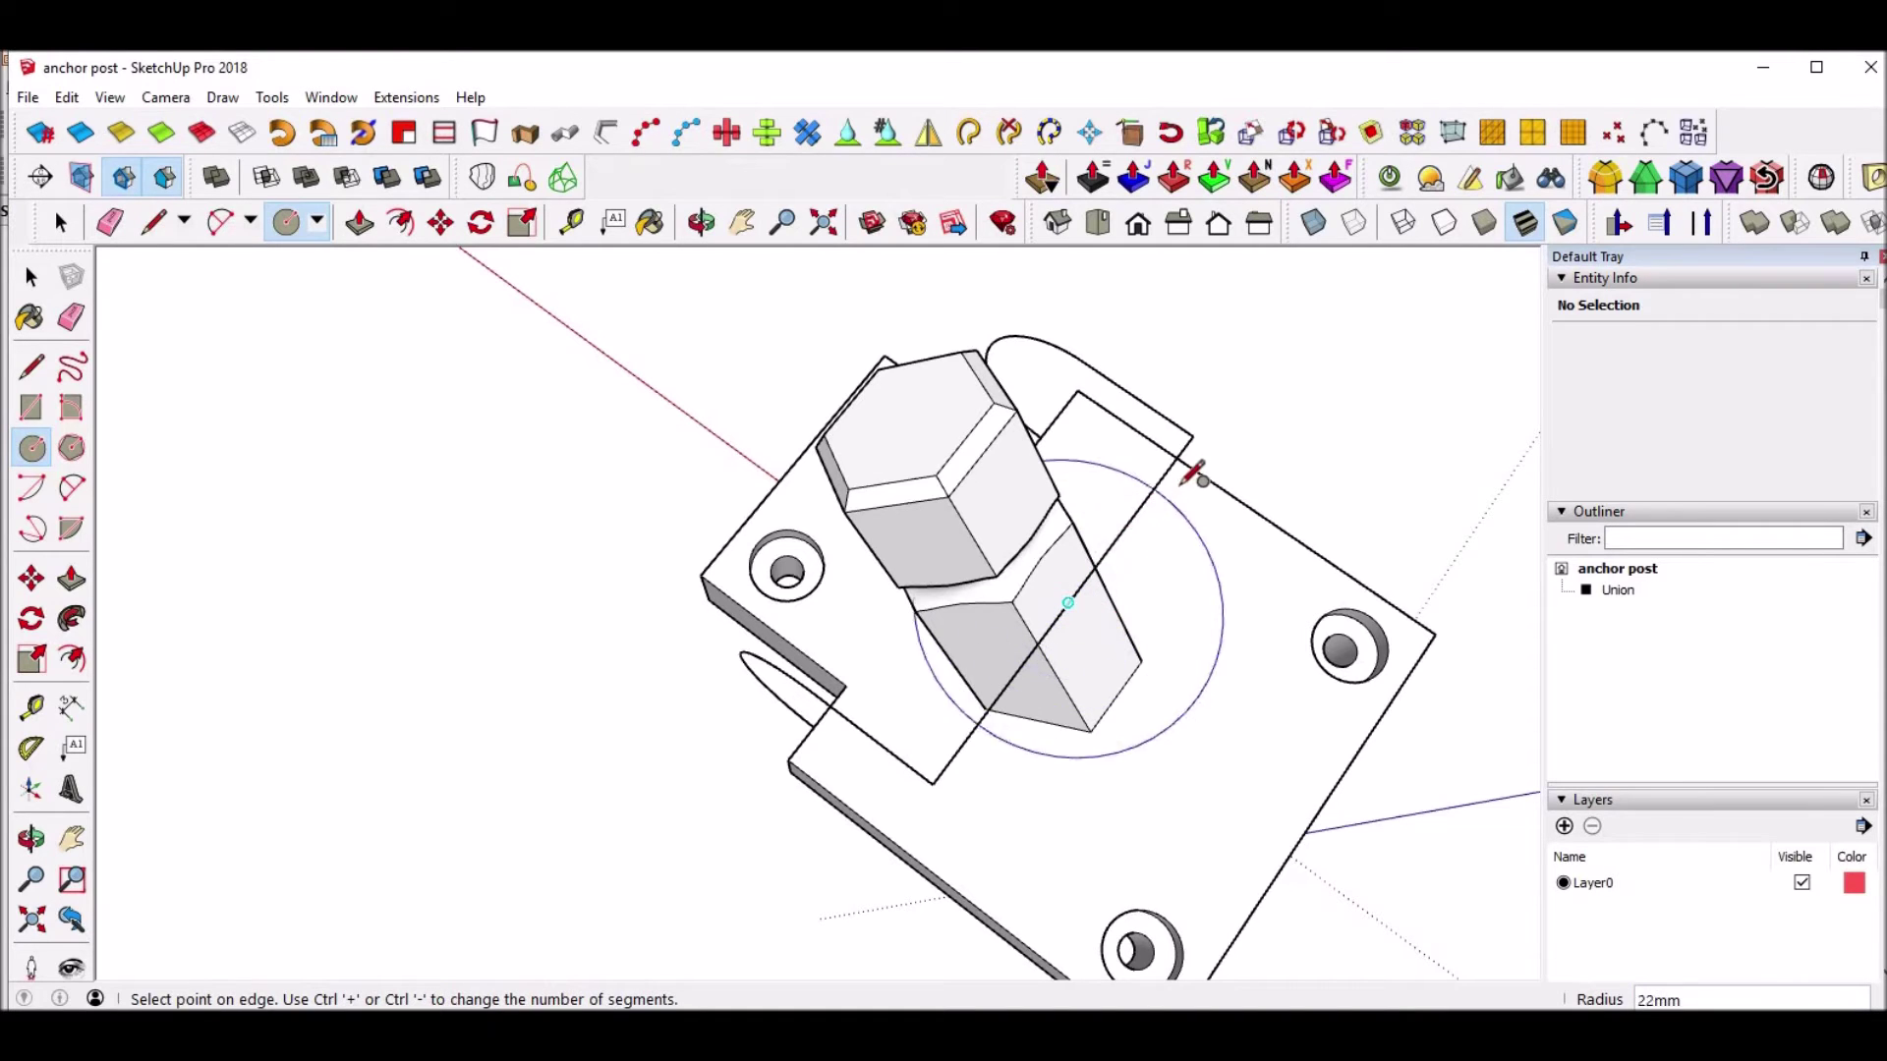
left_click(1193, 433)
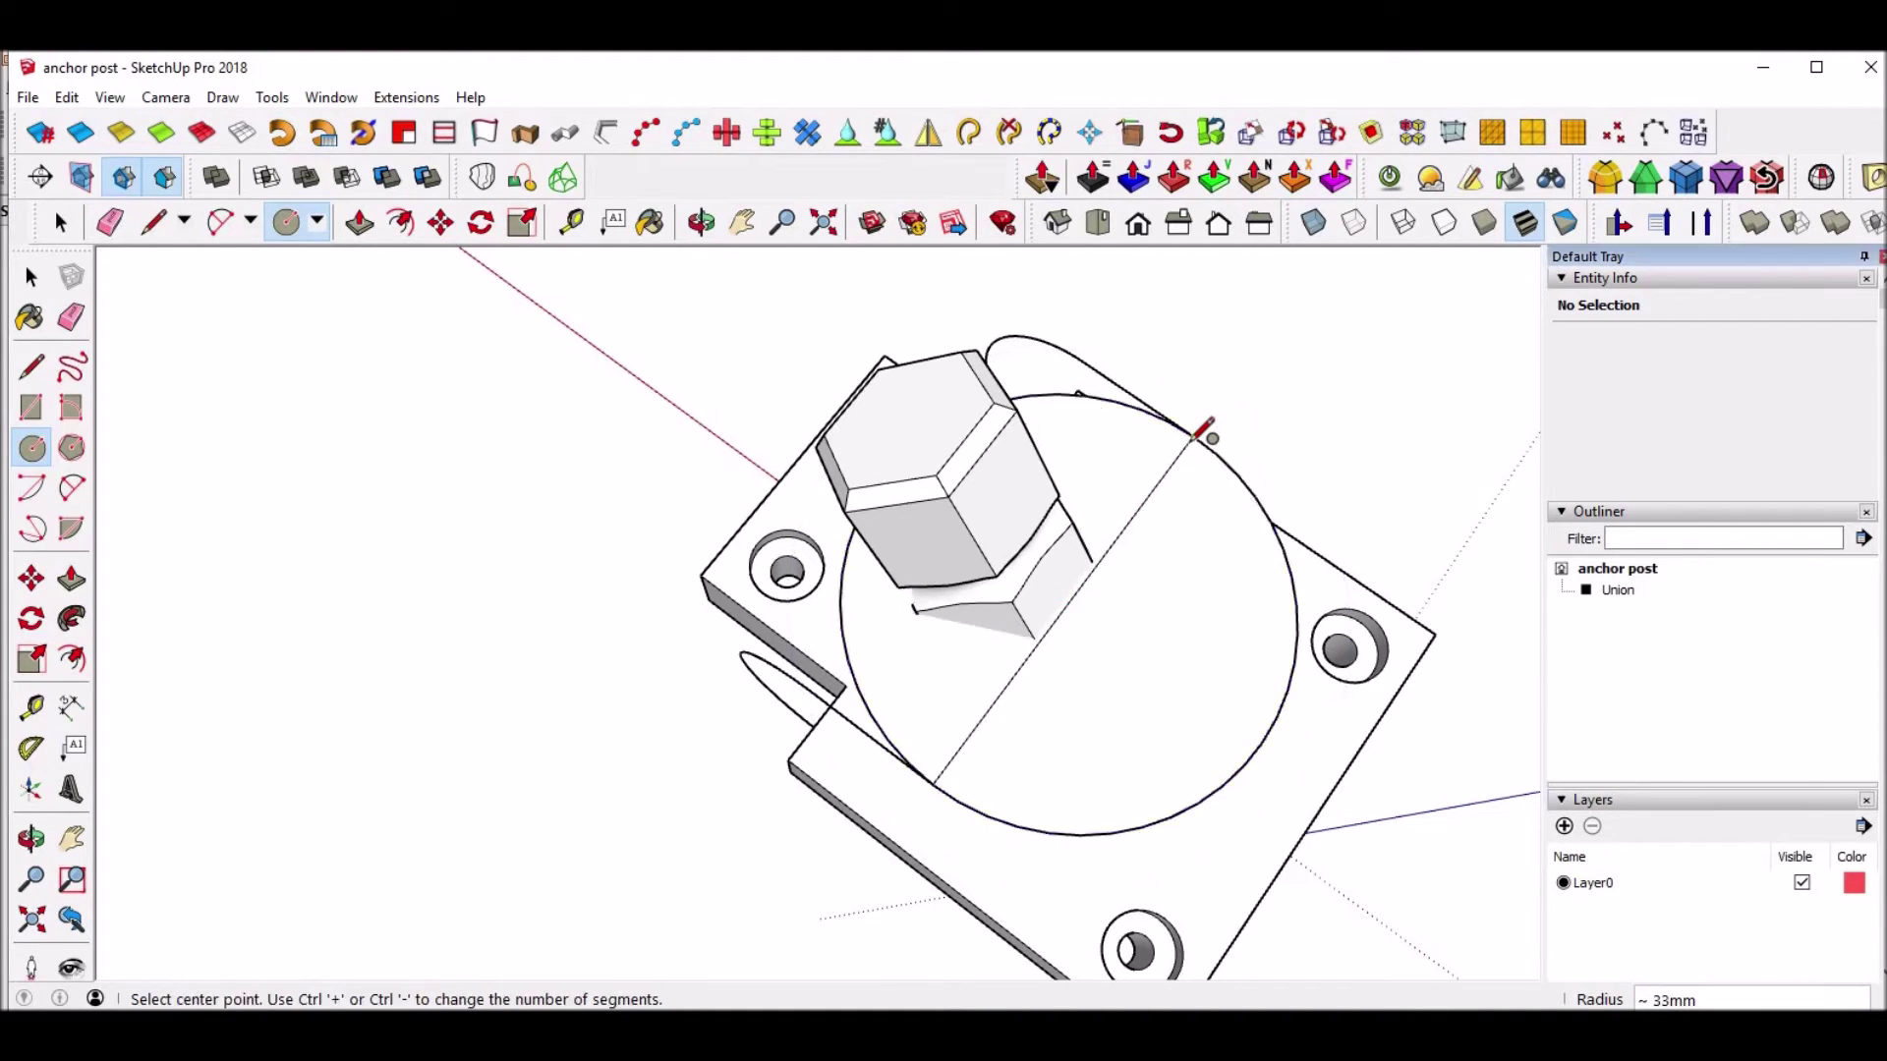
key("space")
Erase the circle's inner half and the connecting line, keeping only the outer half-circle as the rod path.
key("e")
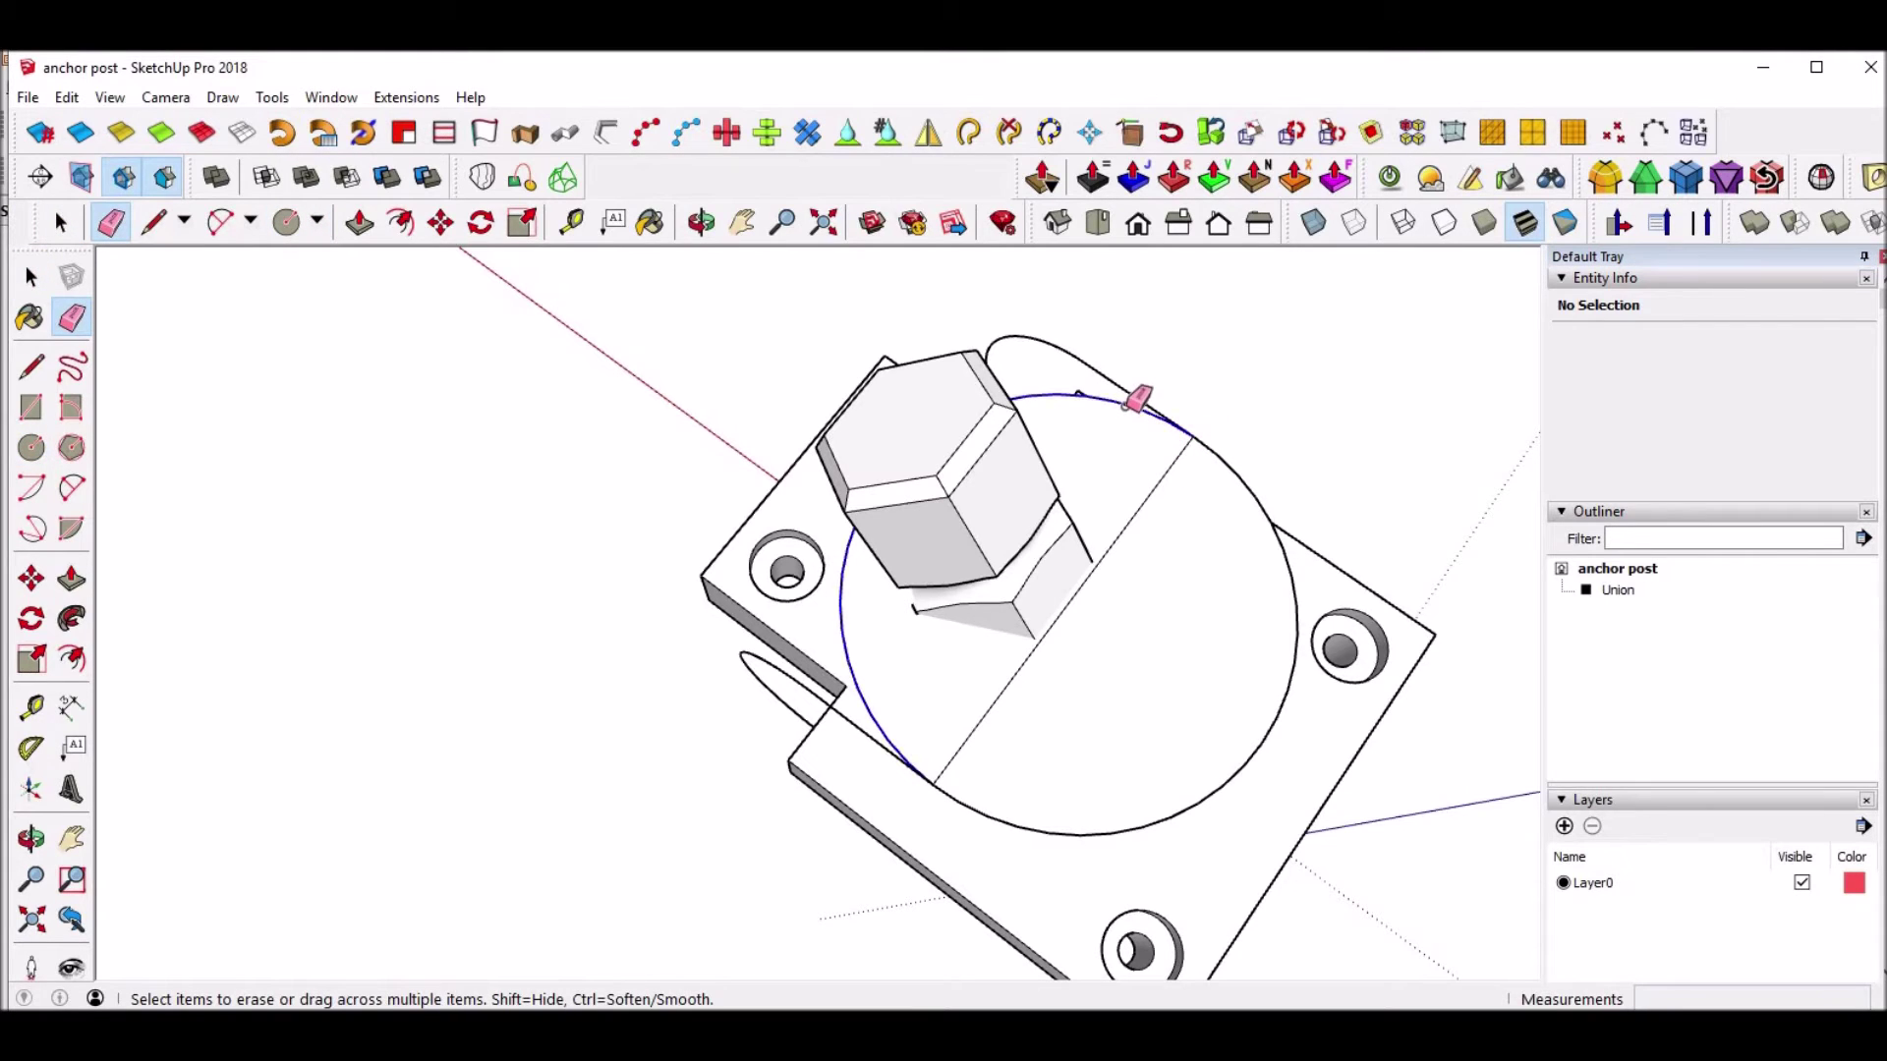
left_click(1125, 404)
left_click(1140, 521)
mouse_move(1135, 698)
middle_mouse_down()
mouse_move(1251, 462)
mouse_move(1032, 510)
mouse_move(742, 356)
mouse_move(1137, 652)
mouse_move(724, 661)
middle_mouse_up()
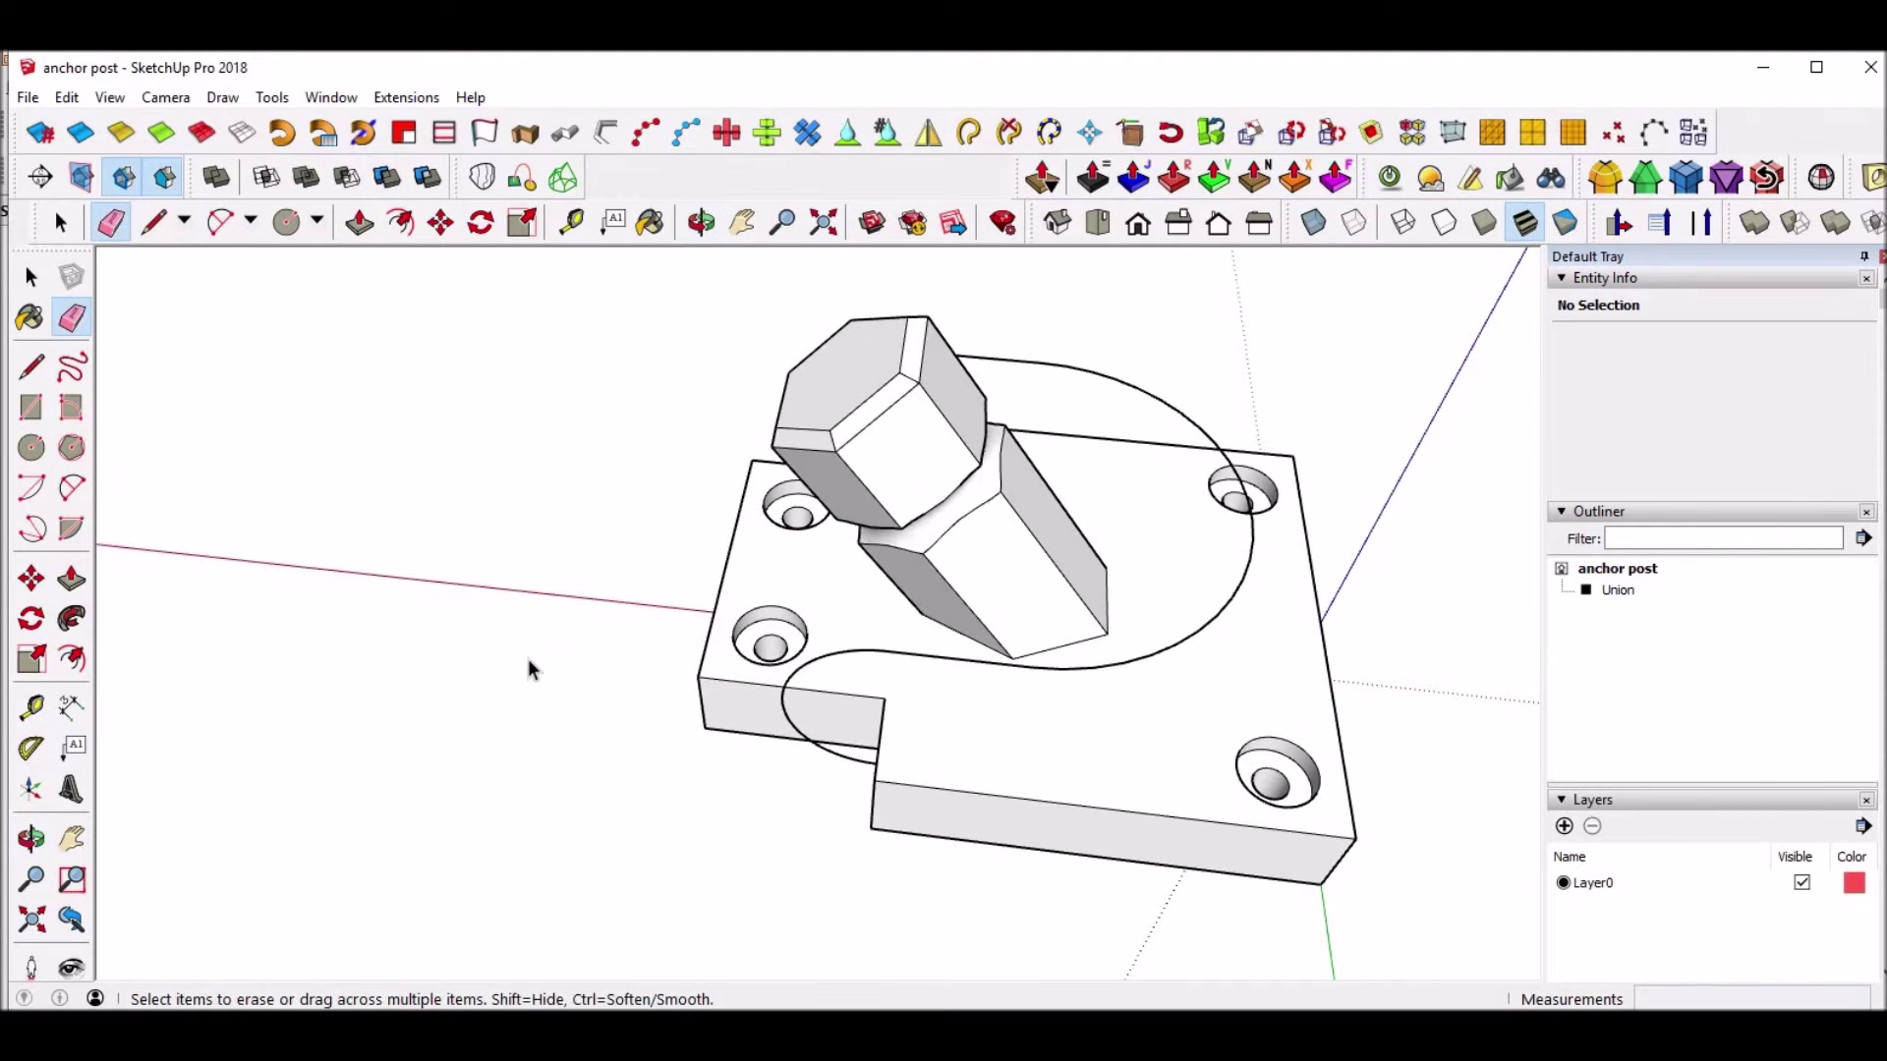
key("space")
Consult the section view of the drawing in LibreOffice Impress, then return to SketchUp and turn on the X-ray display.
middle_click_drag(599, 467, 899, 776)
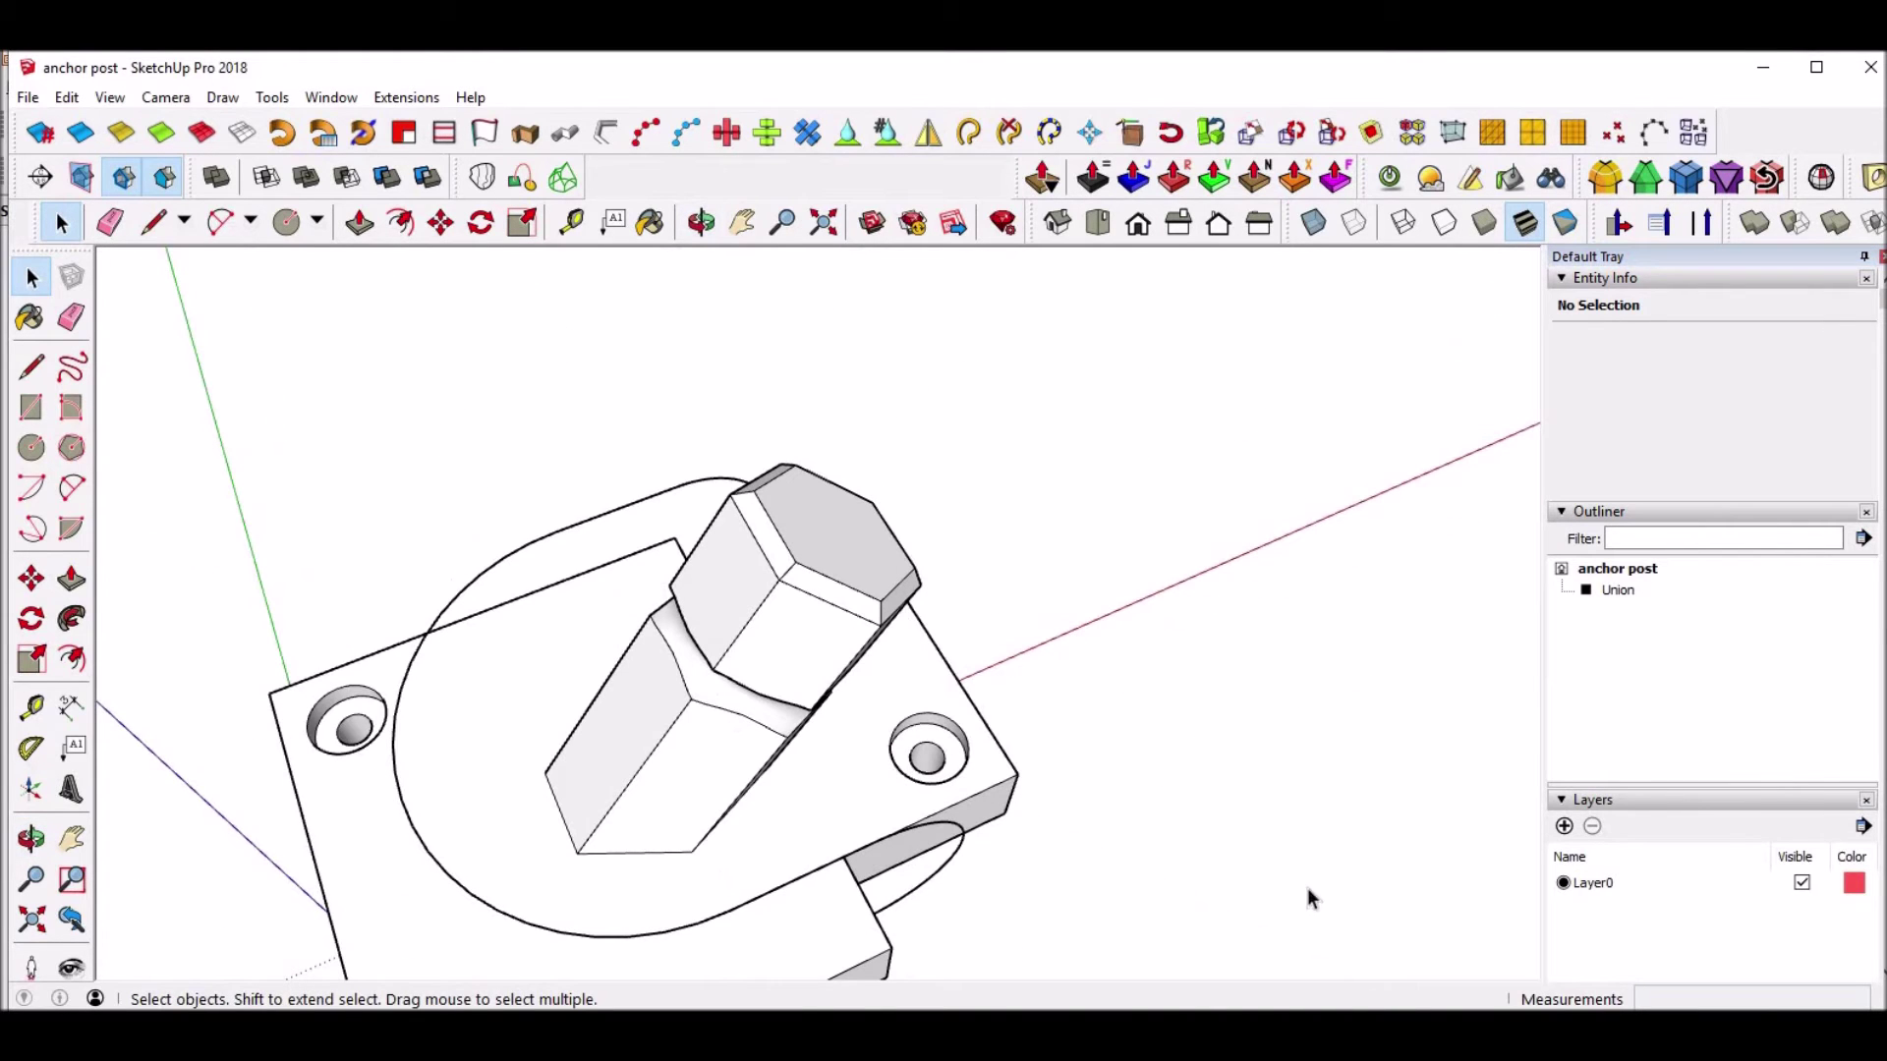
key("alt+Tab")
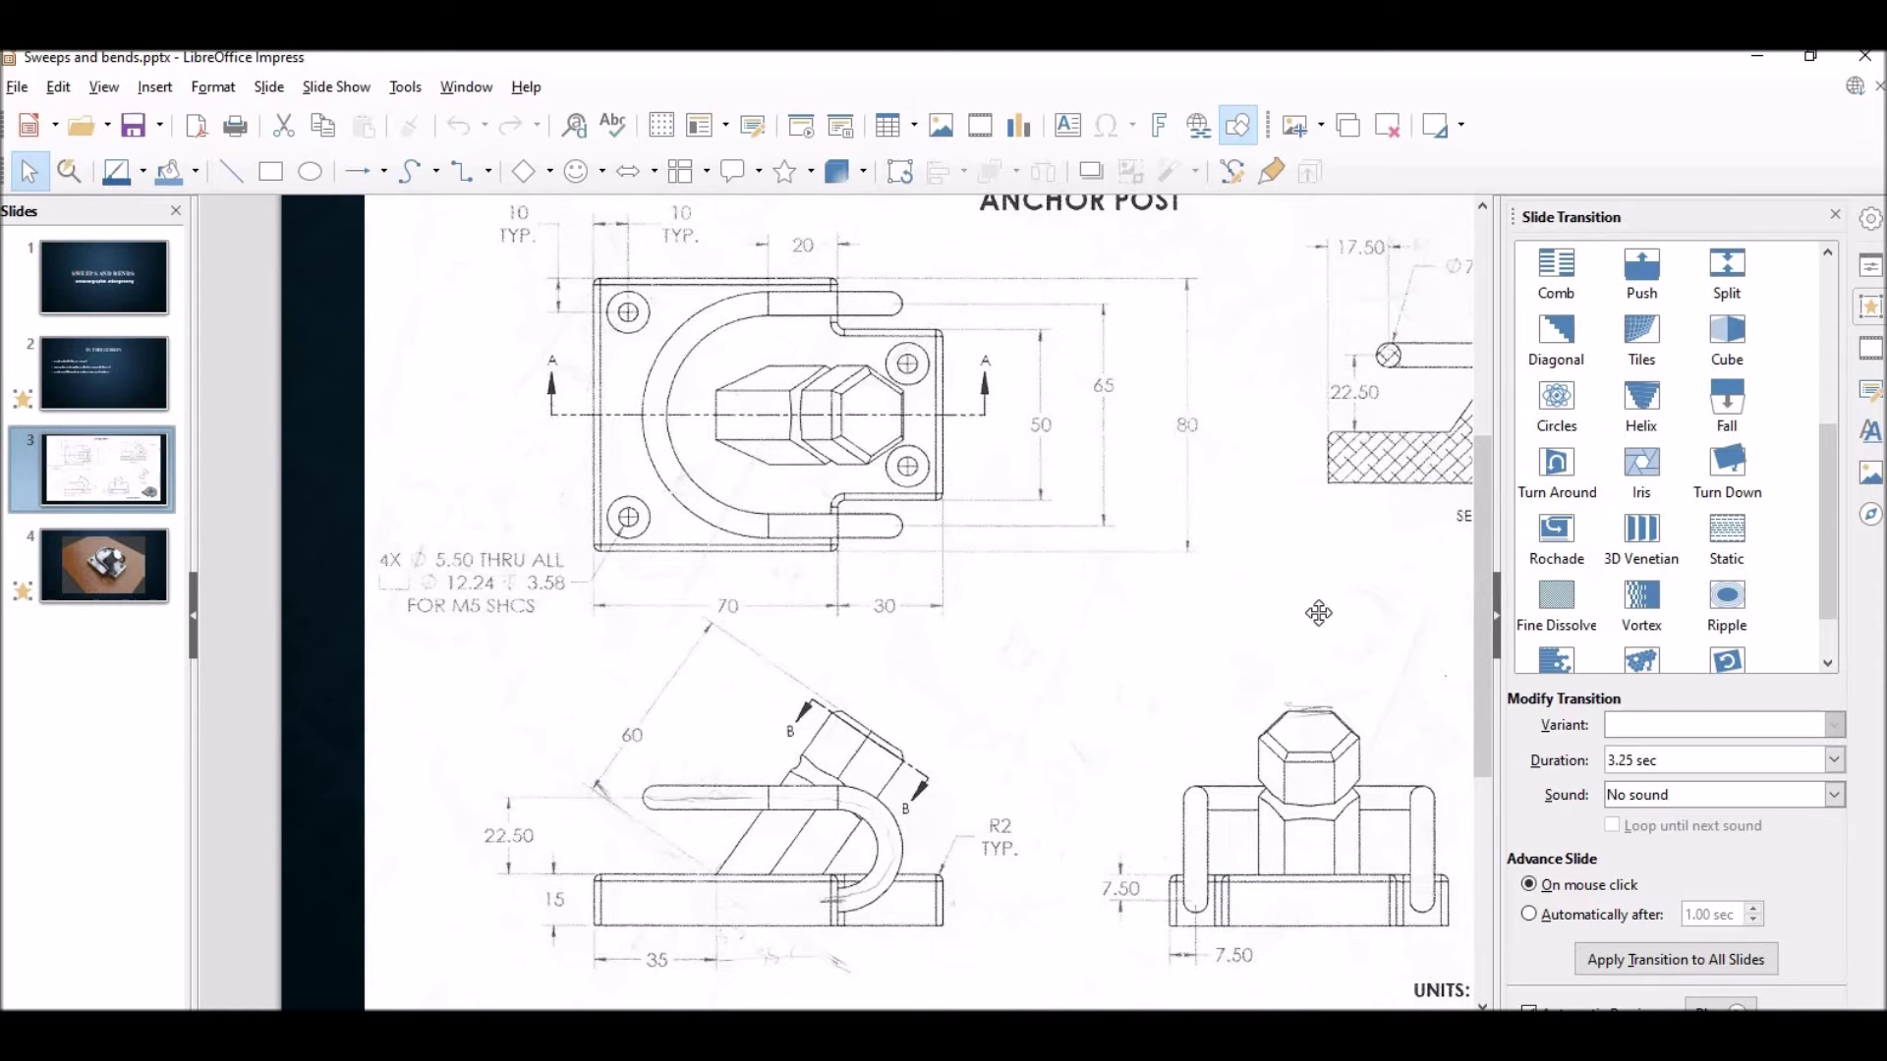
scroll(963, 984, "right", 8)
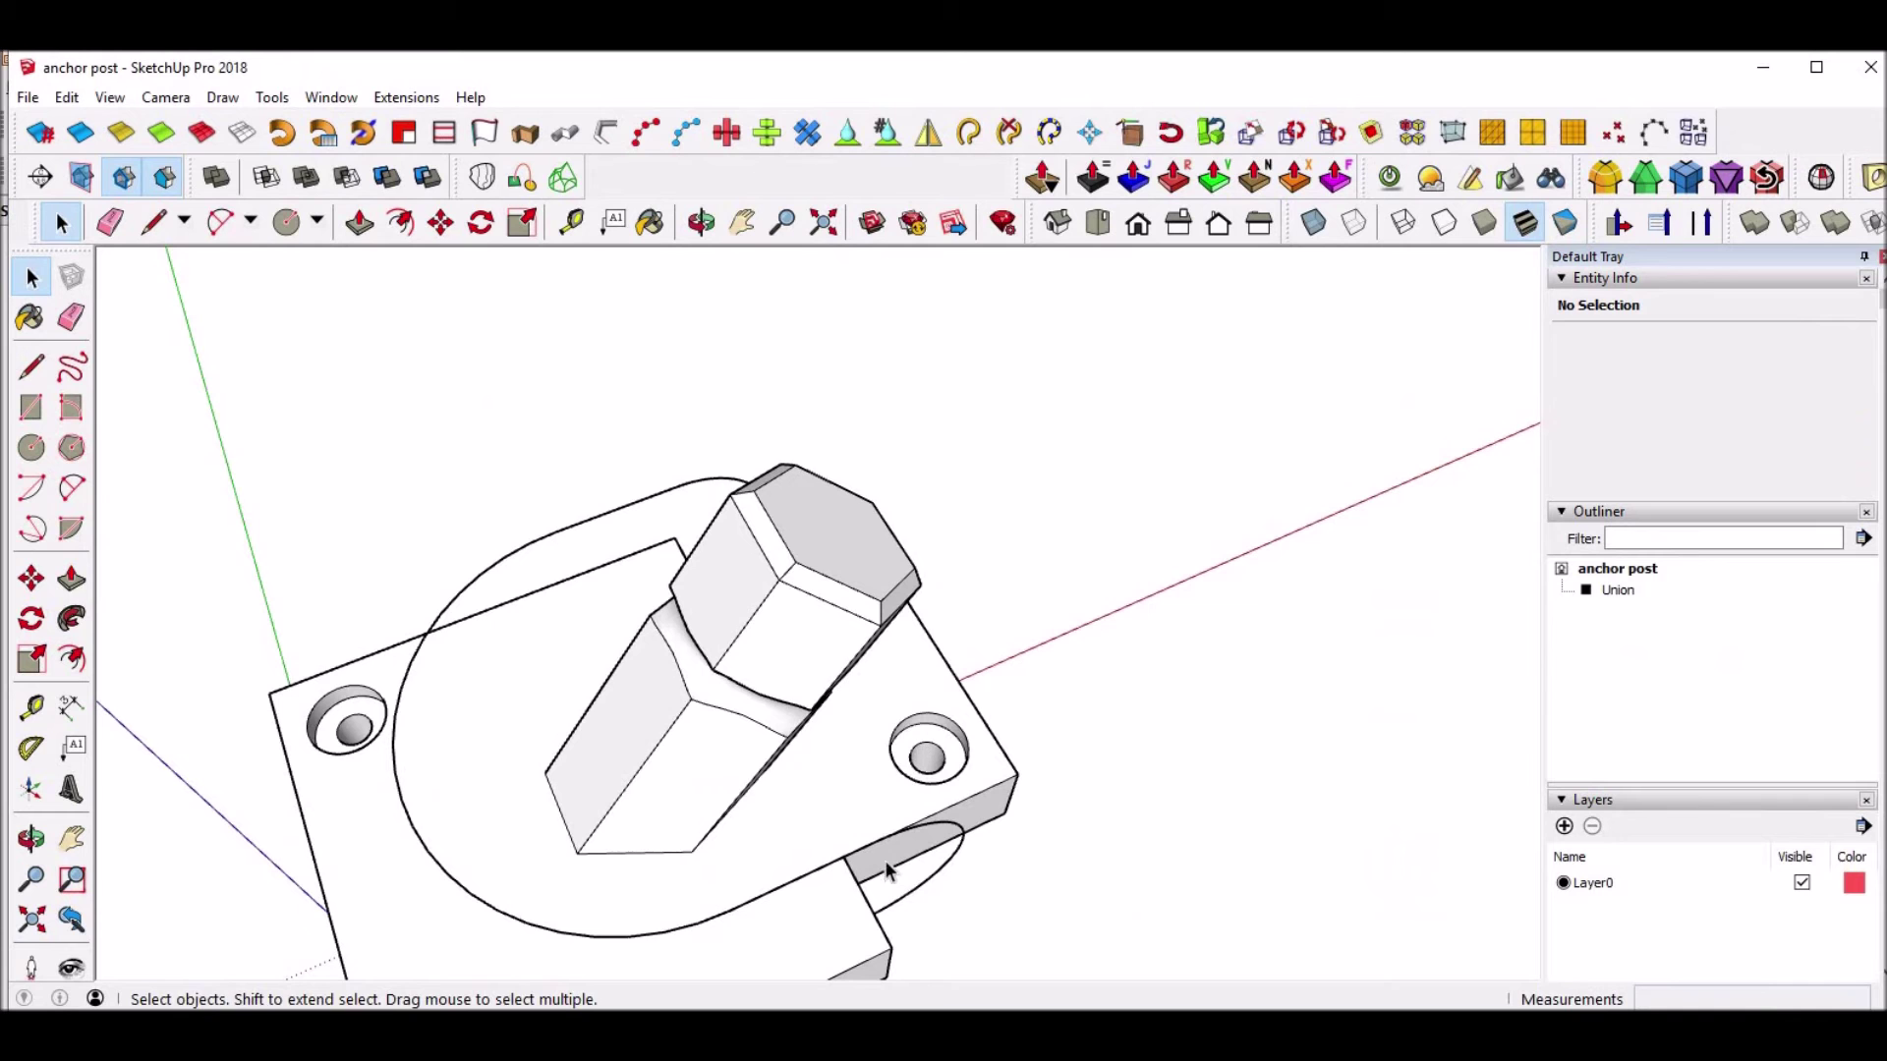
mouse_move(737, 726)
left_mouse_down()
mouse_move(756, 577)
mouse_move(777, 590)
left_mouse_up()
key("space")
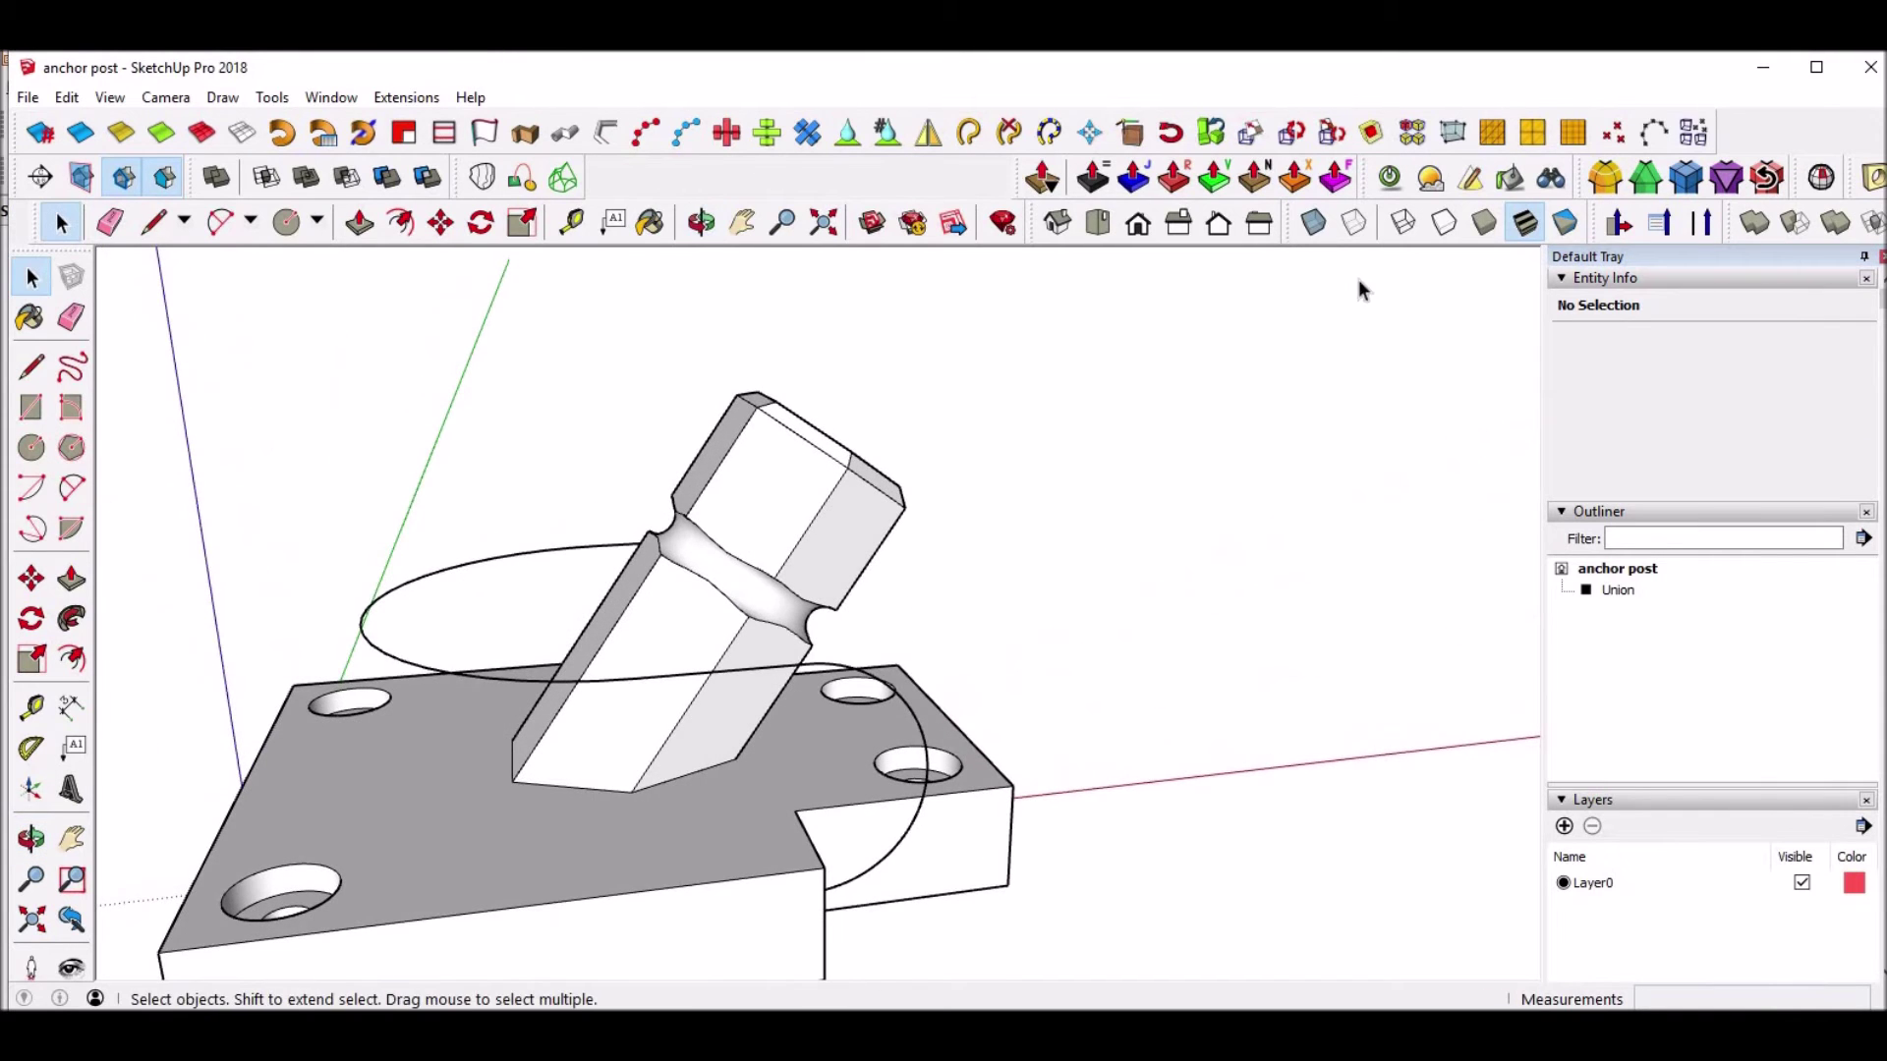
left_click(1314, 223)
Draw a circle of radius 3.5 mm perpendicular to the red axis, centred on the embedded end of the front rod path.
middle_click_drag(649, 923, 717, 756)
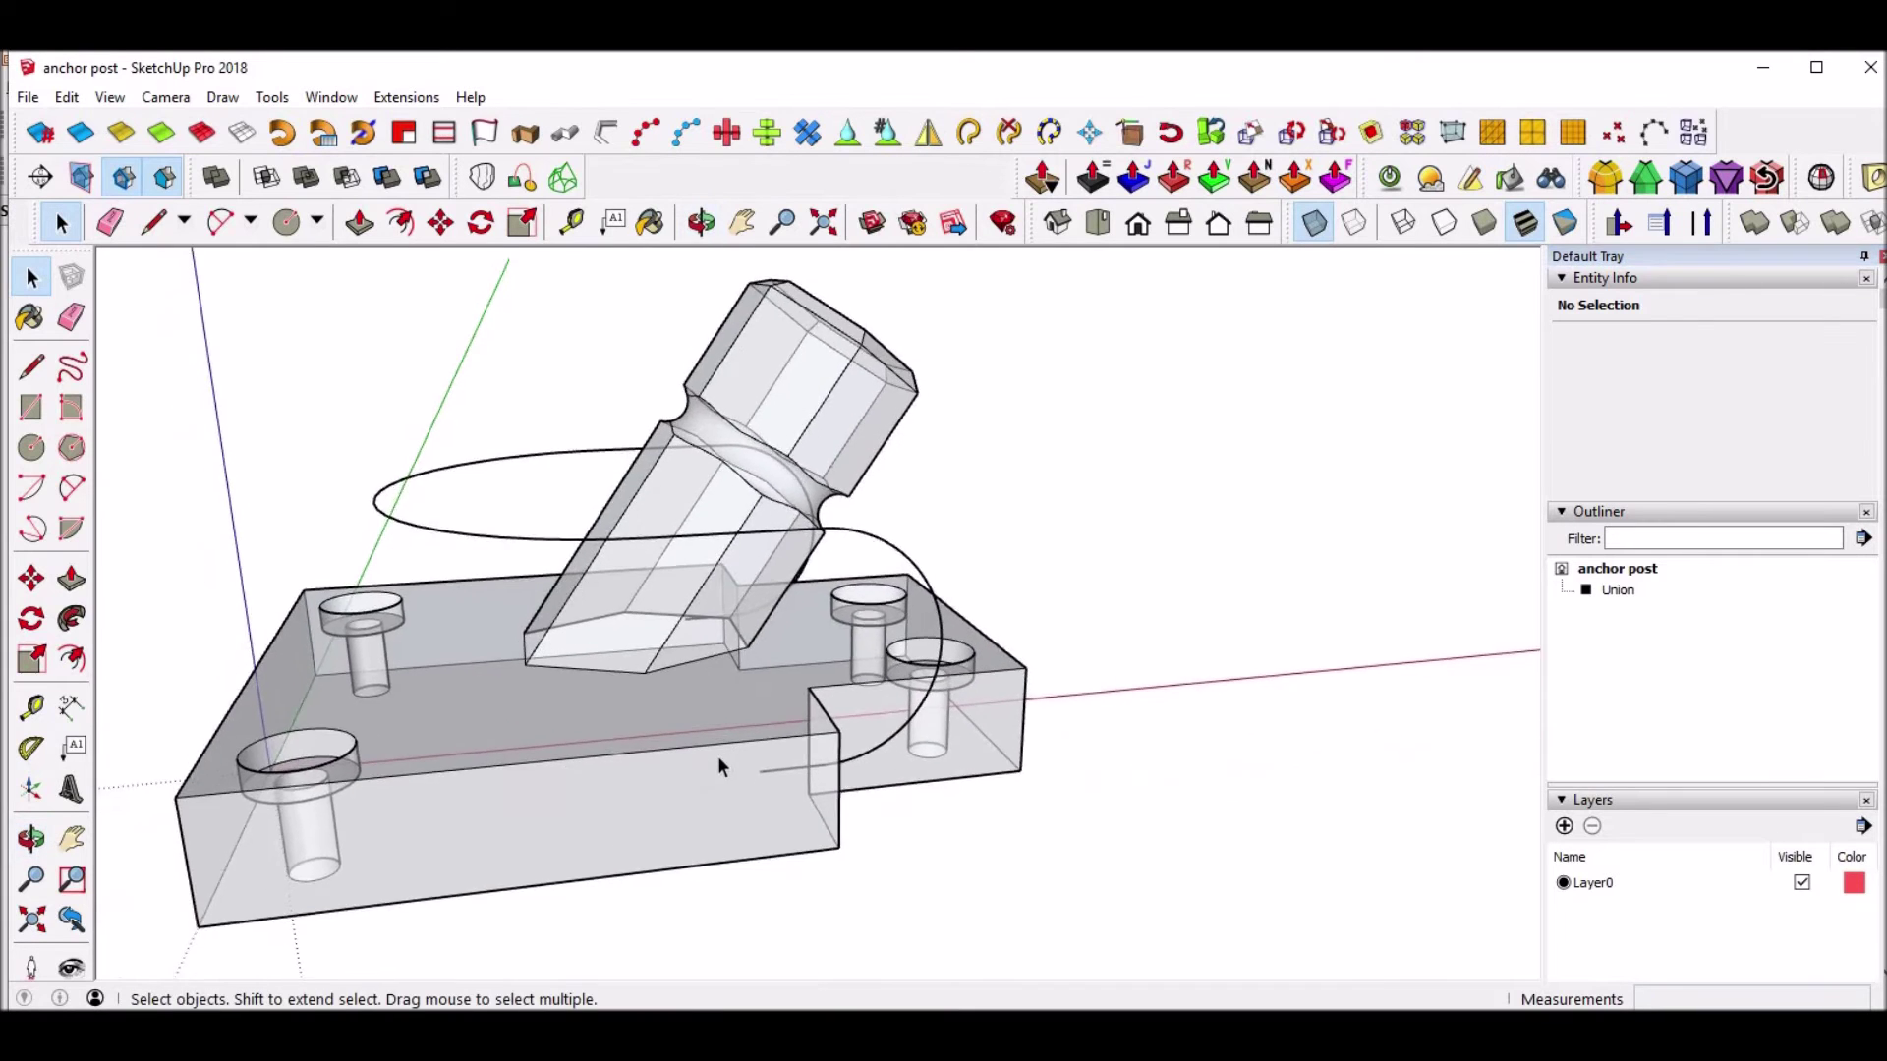
scroll(733, 823, "up", 5)
key("c")
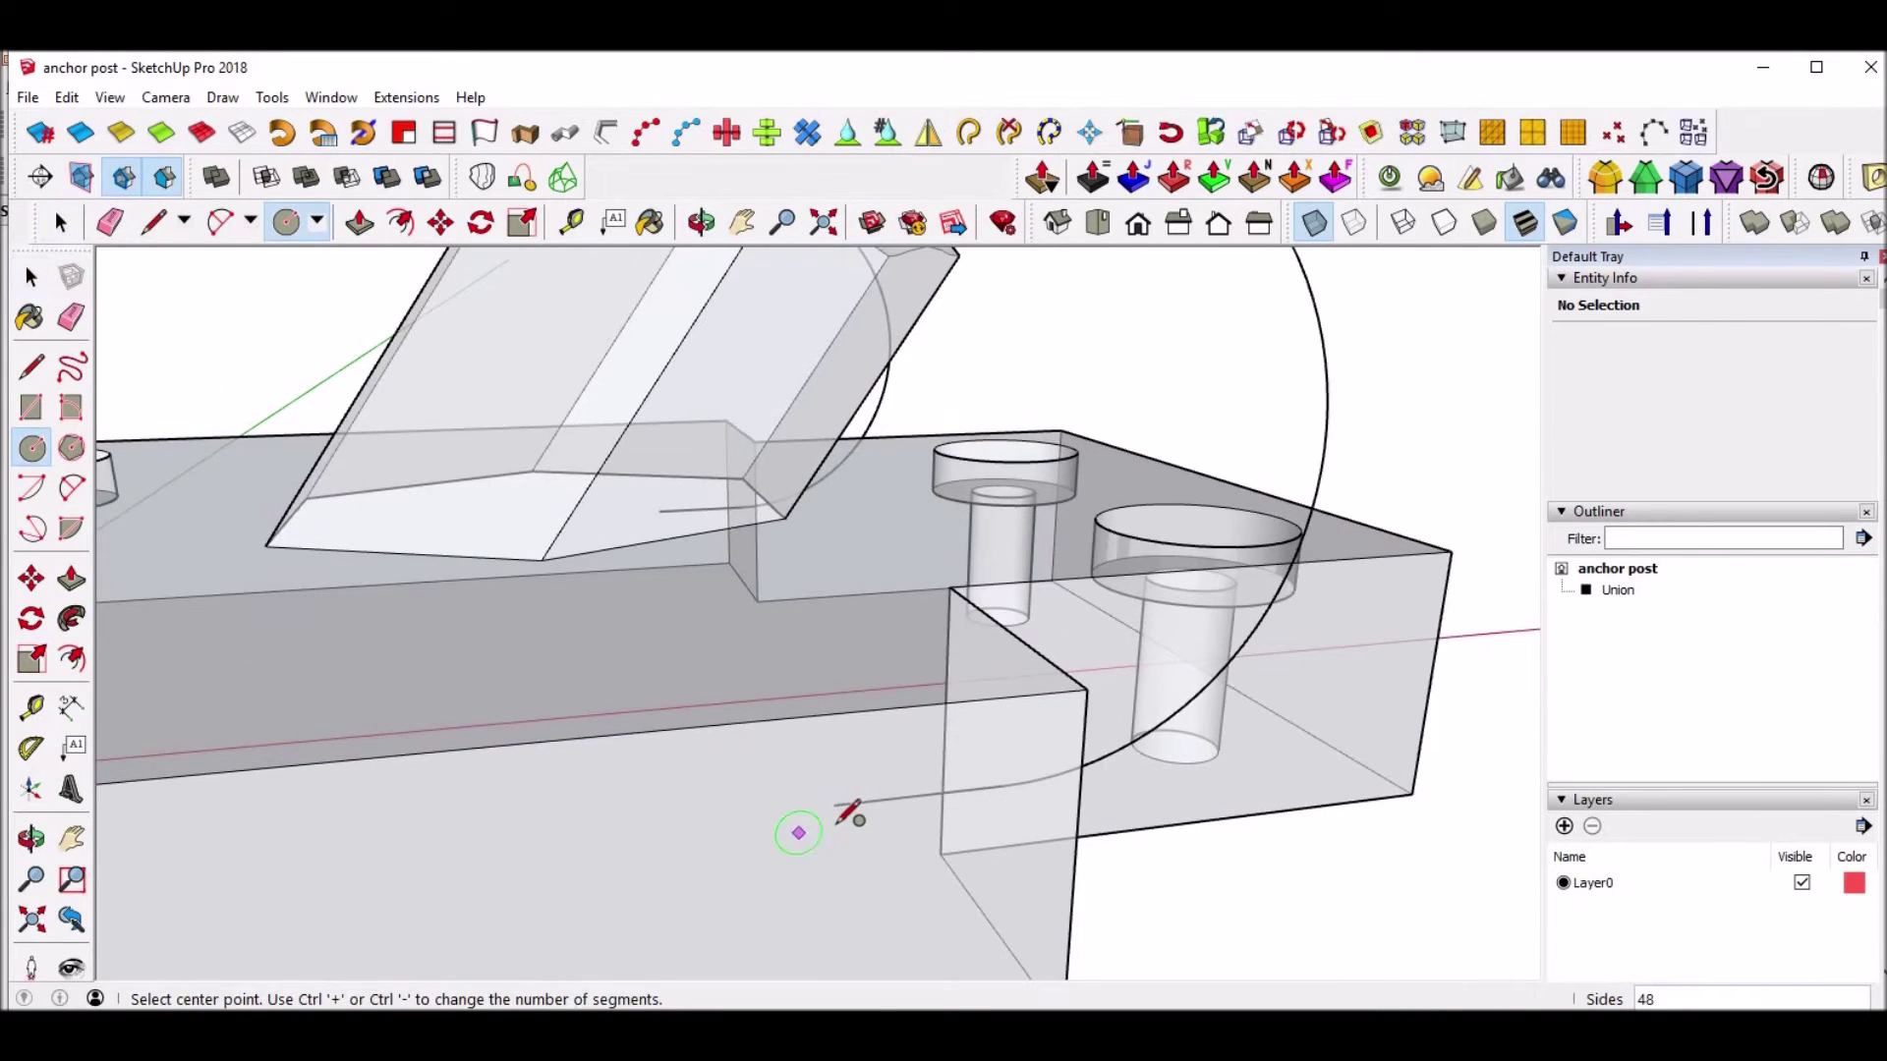
key("Right")
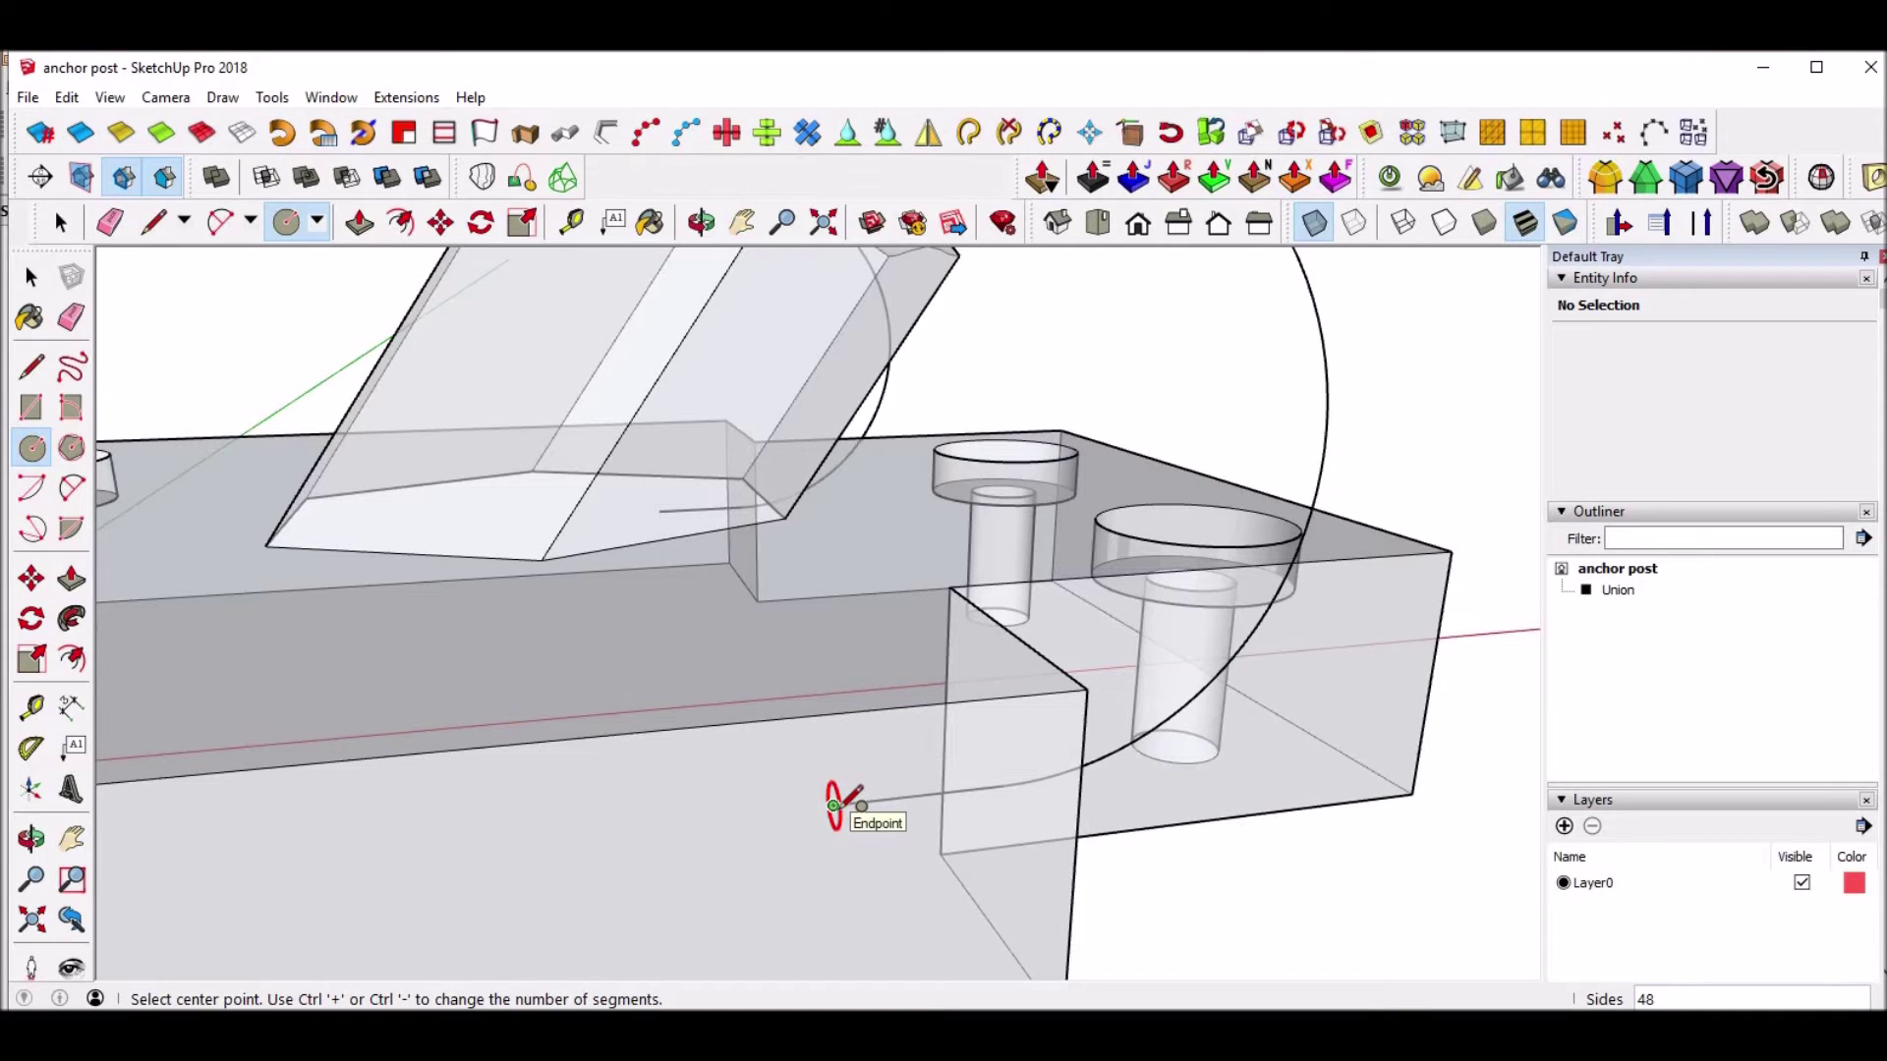
left_click(835, 806)
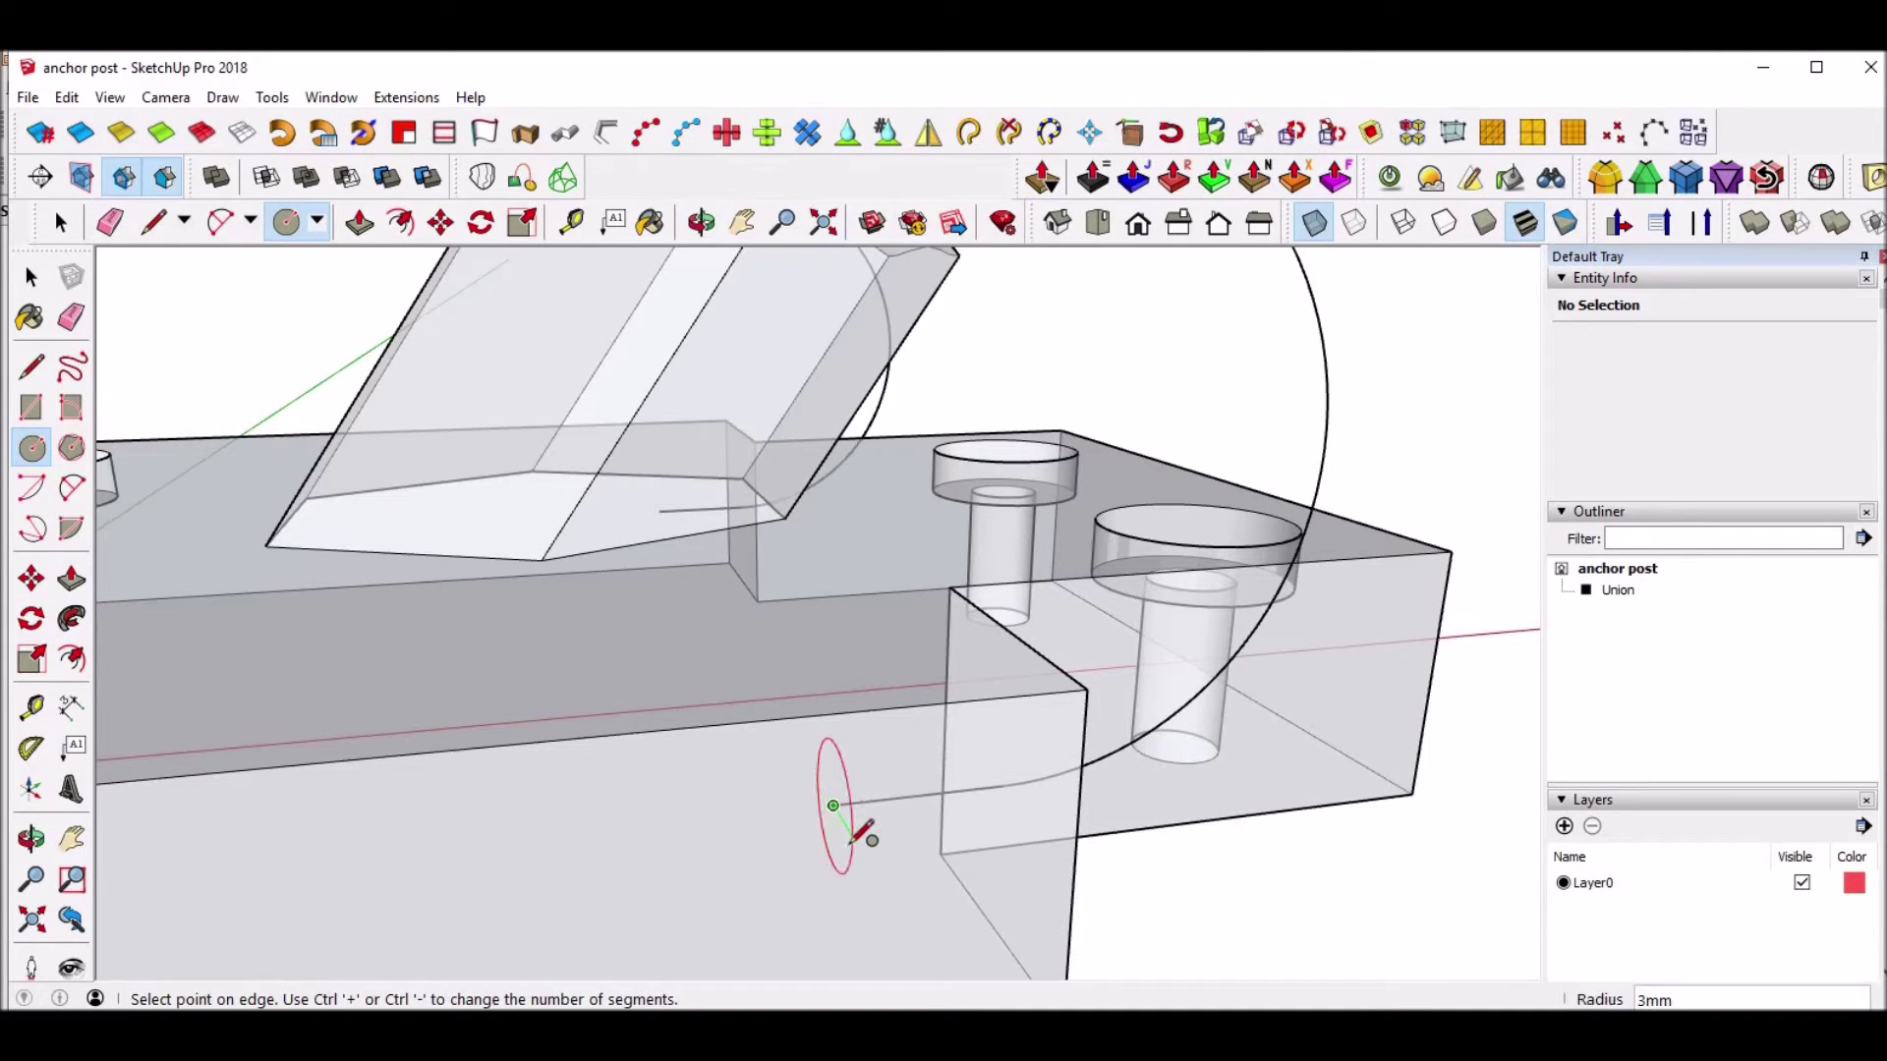
type("3.5")
key("Return")
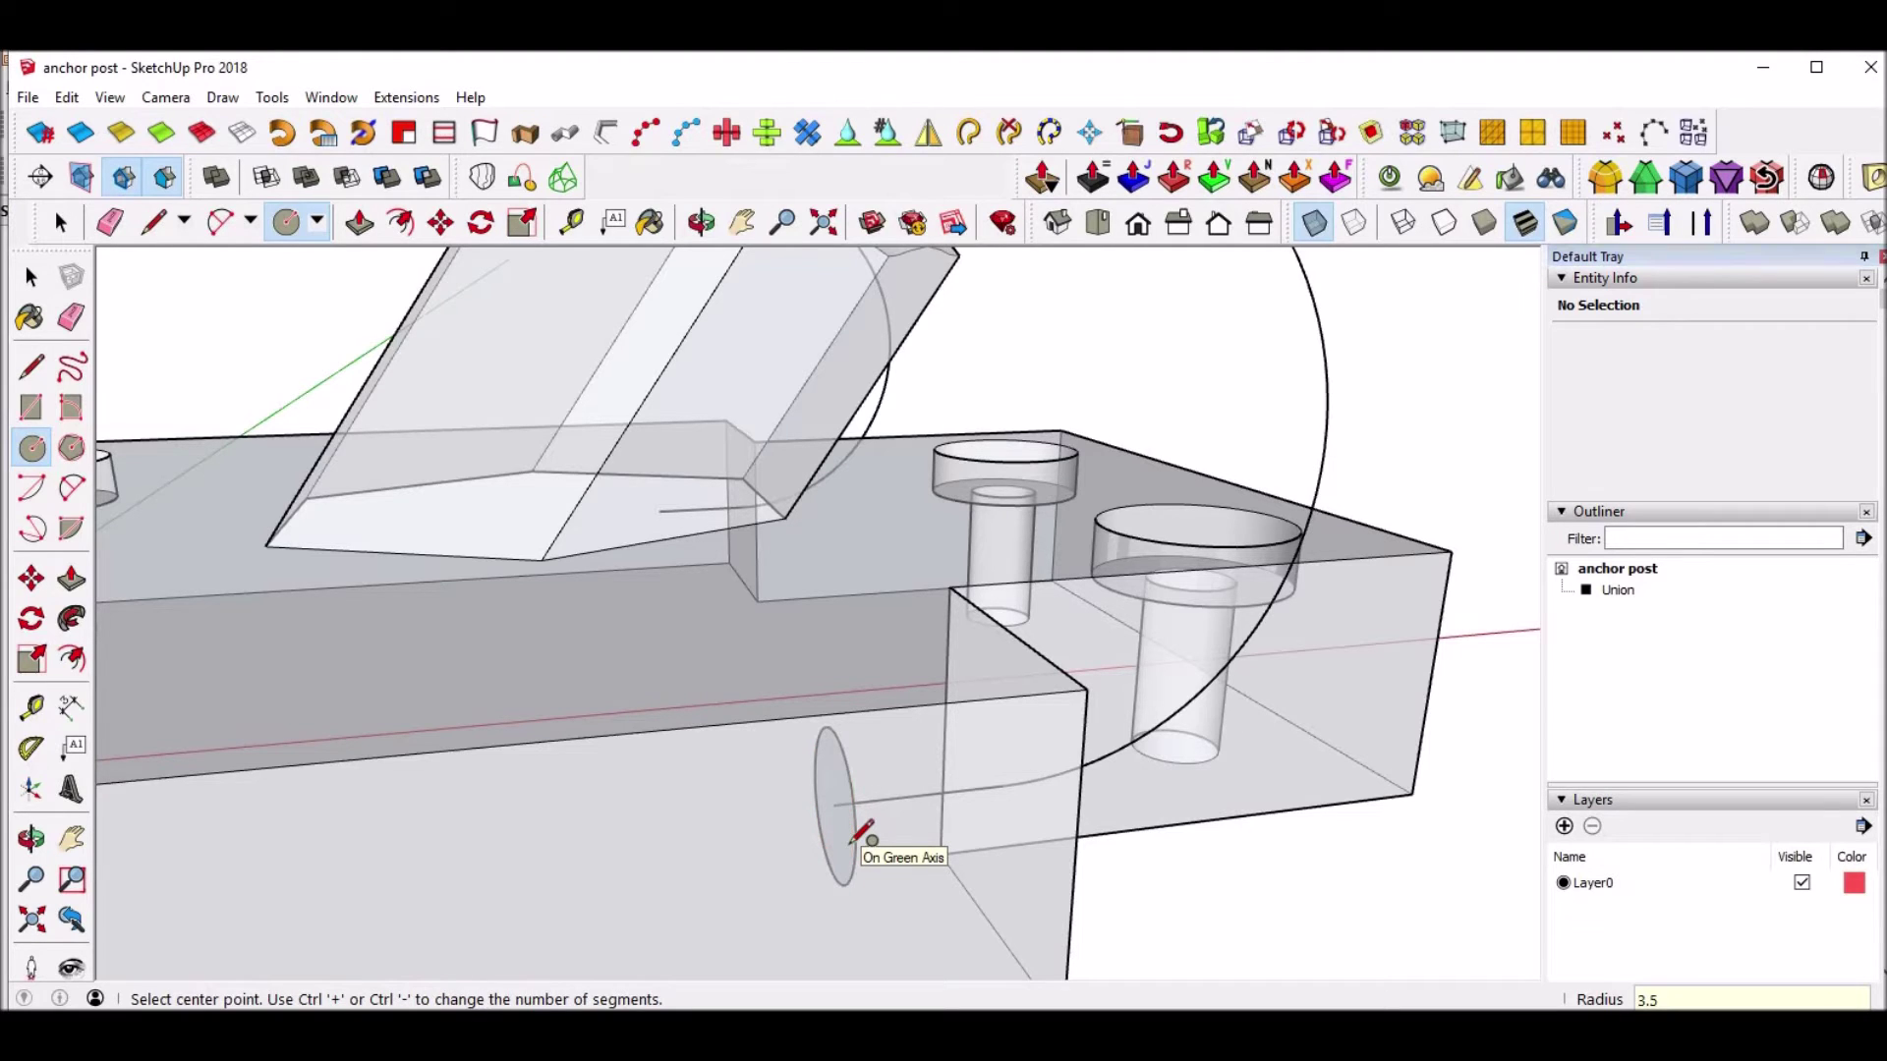
key("space")
scroll(1170, 835, "down", 2)
middle_click_drag(1303, 922, 1034, 951)
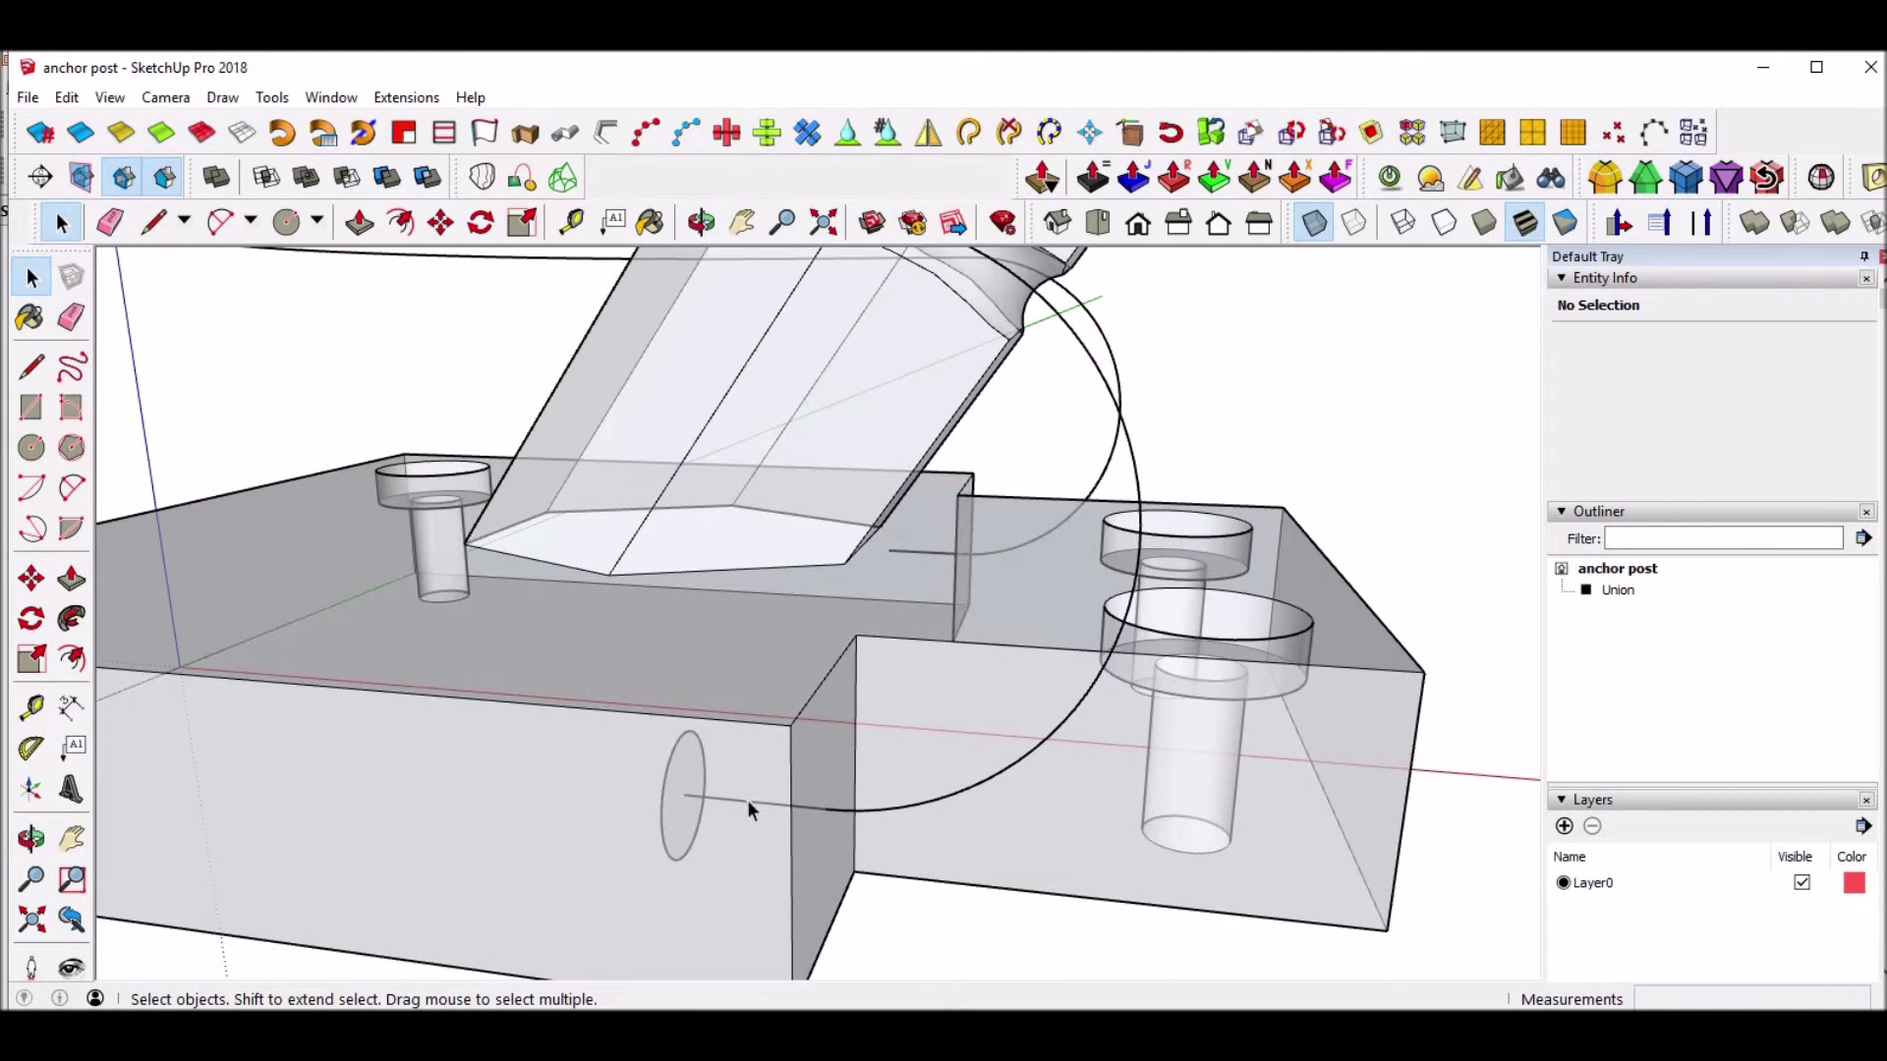
left_click(817, 812)
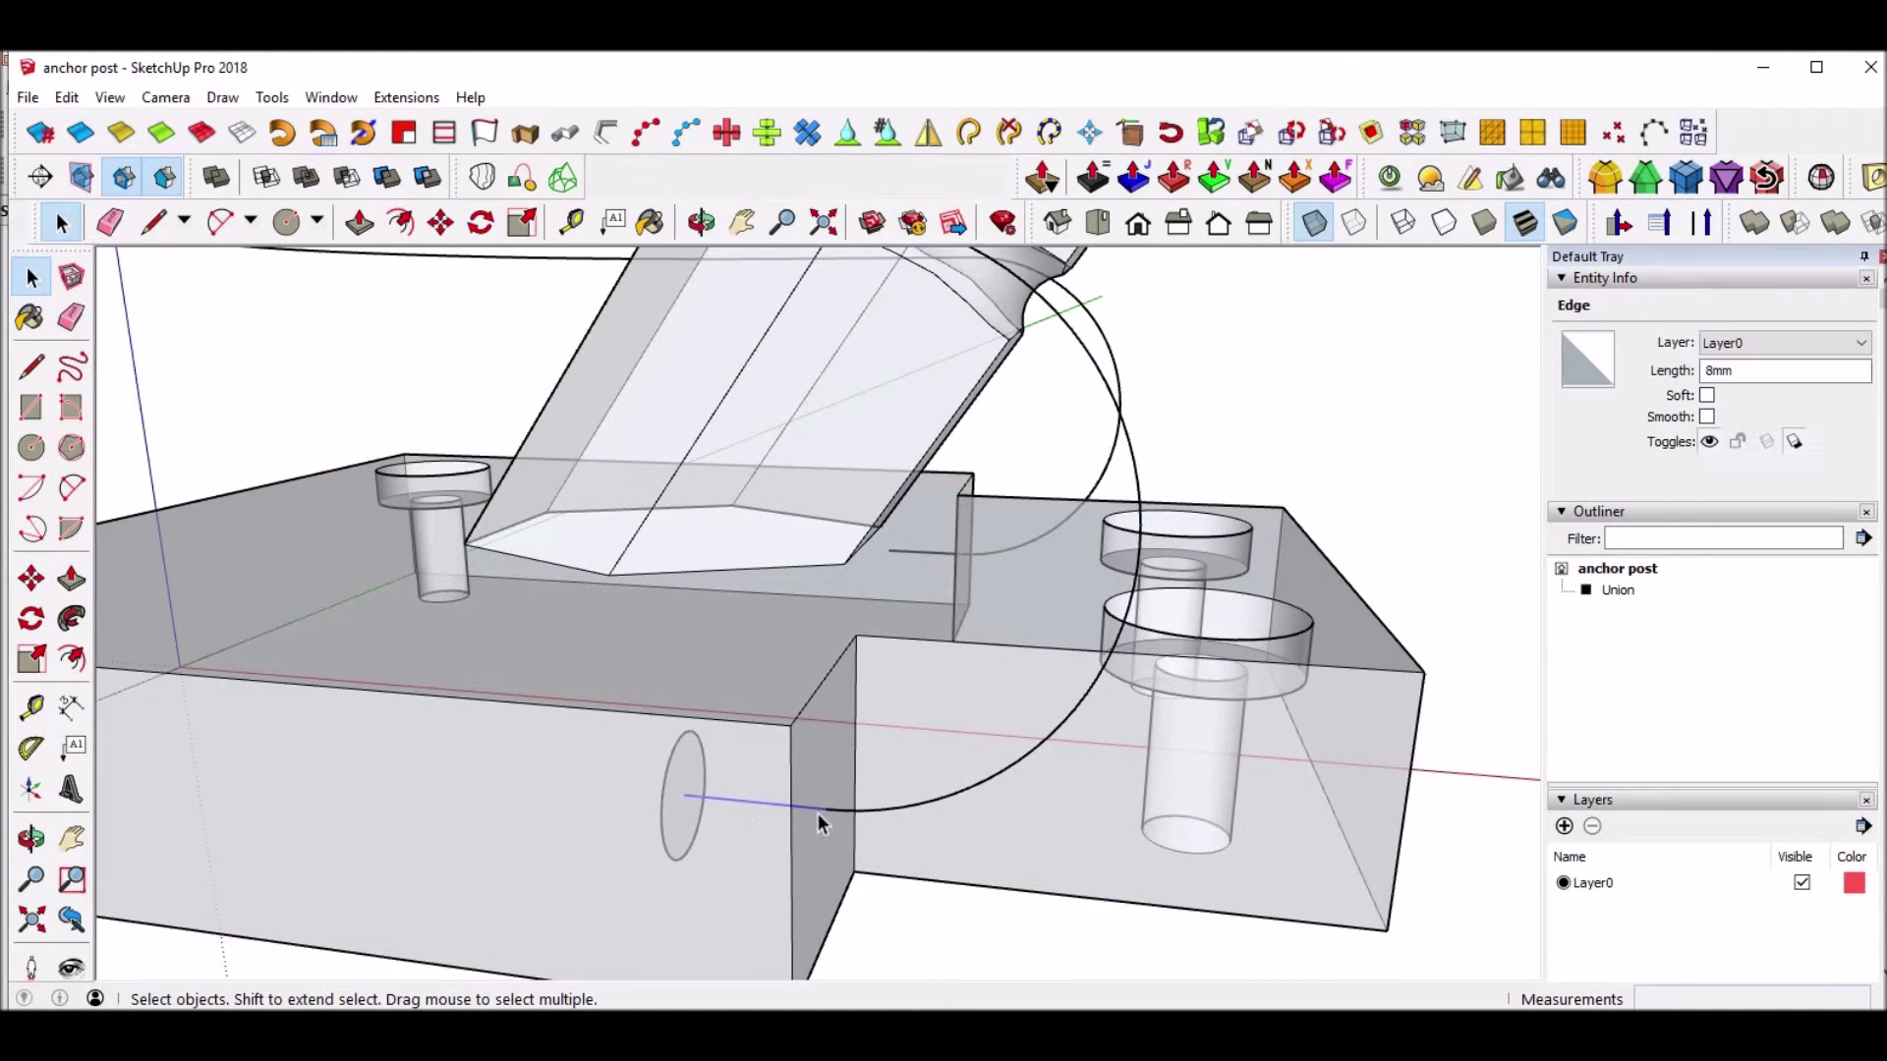
left_click(904, 811, "shift")
scroll(681, 426, "down", 2)
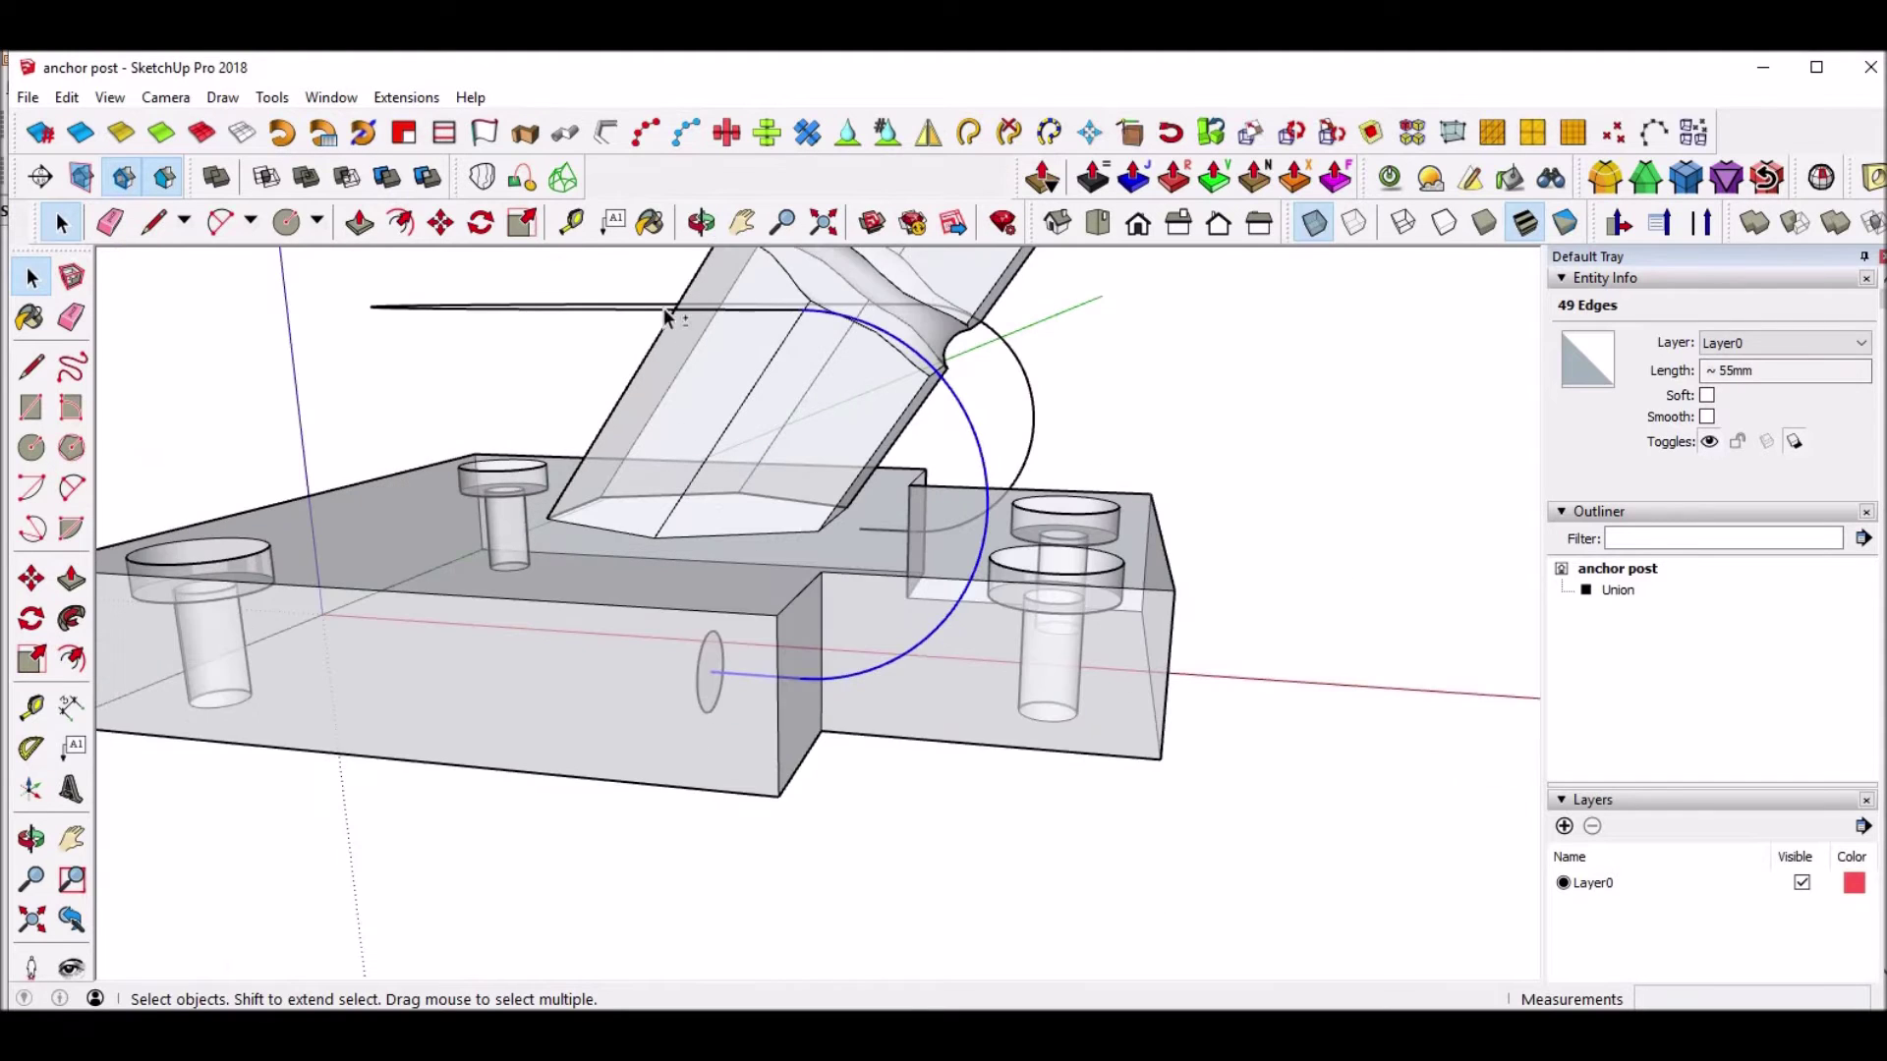
left_click(617, 311, "shift")
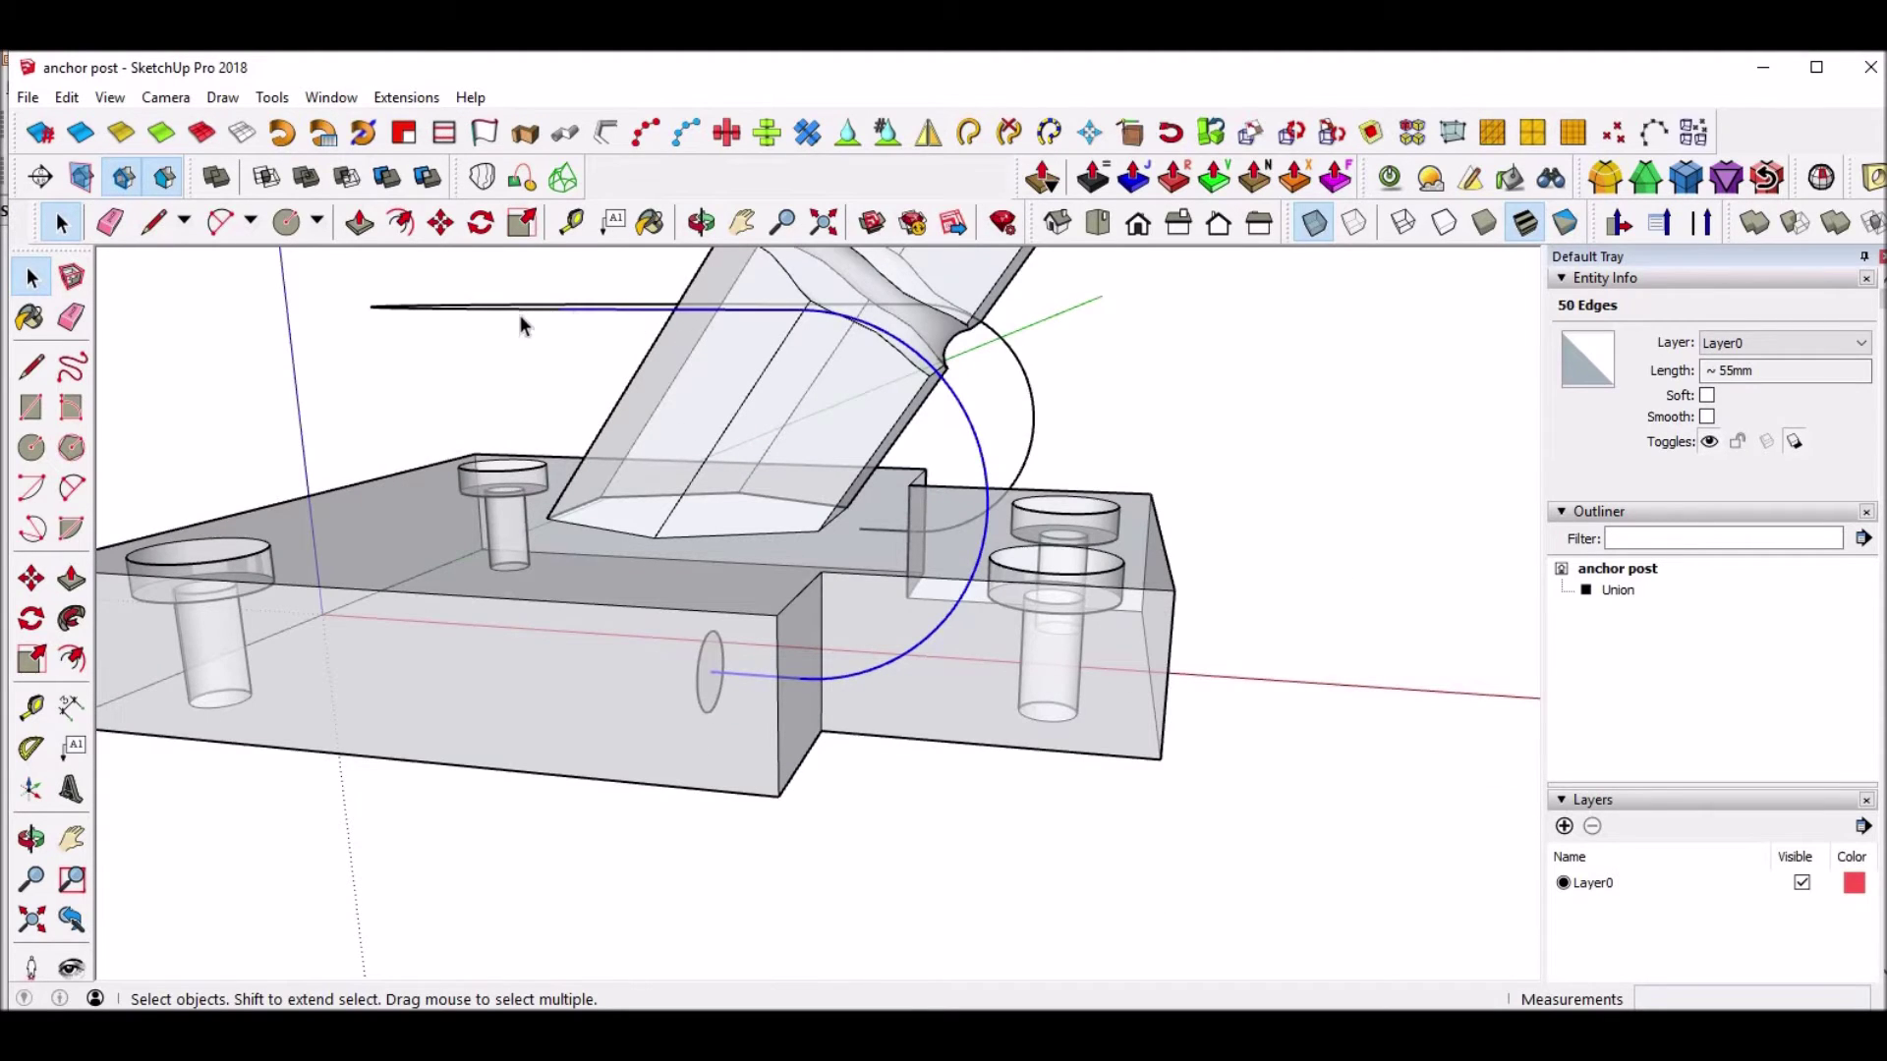
left_click(1316, 452)
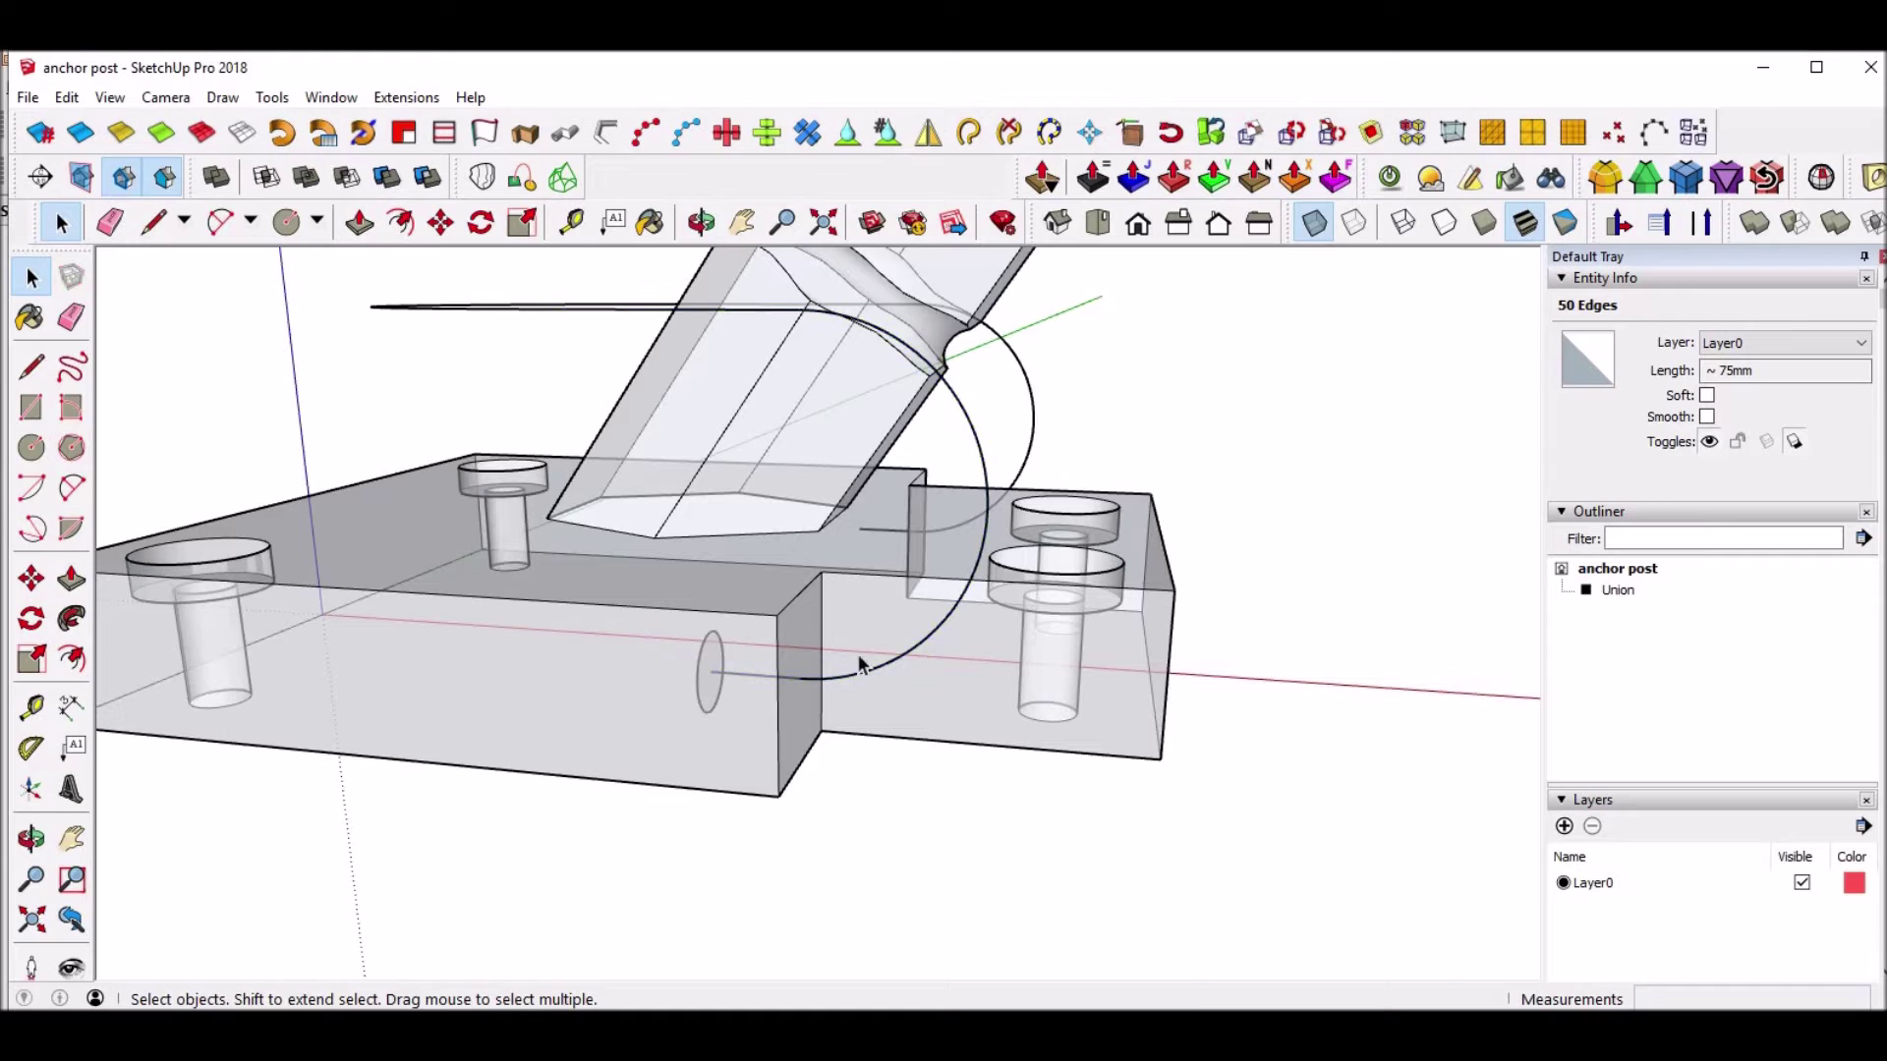
Select the entire connected rod path and sweep the 3.5 mm radius circle along it with Follow Me.
triple_click(793, 676)
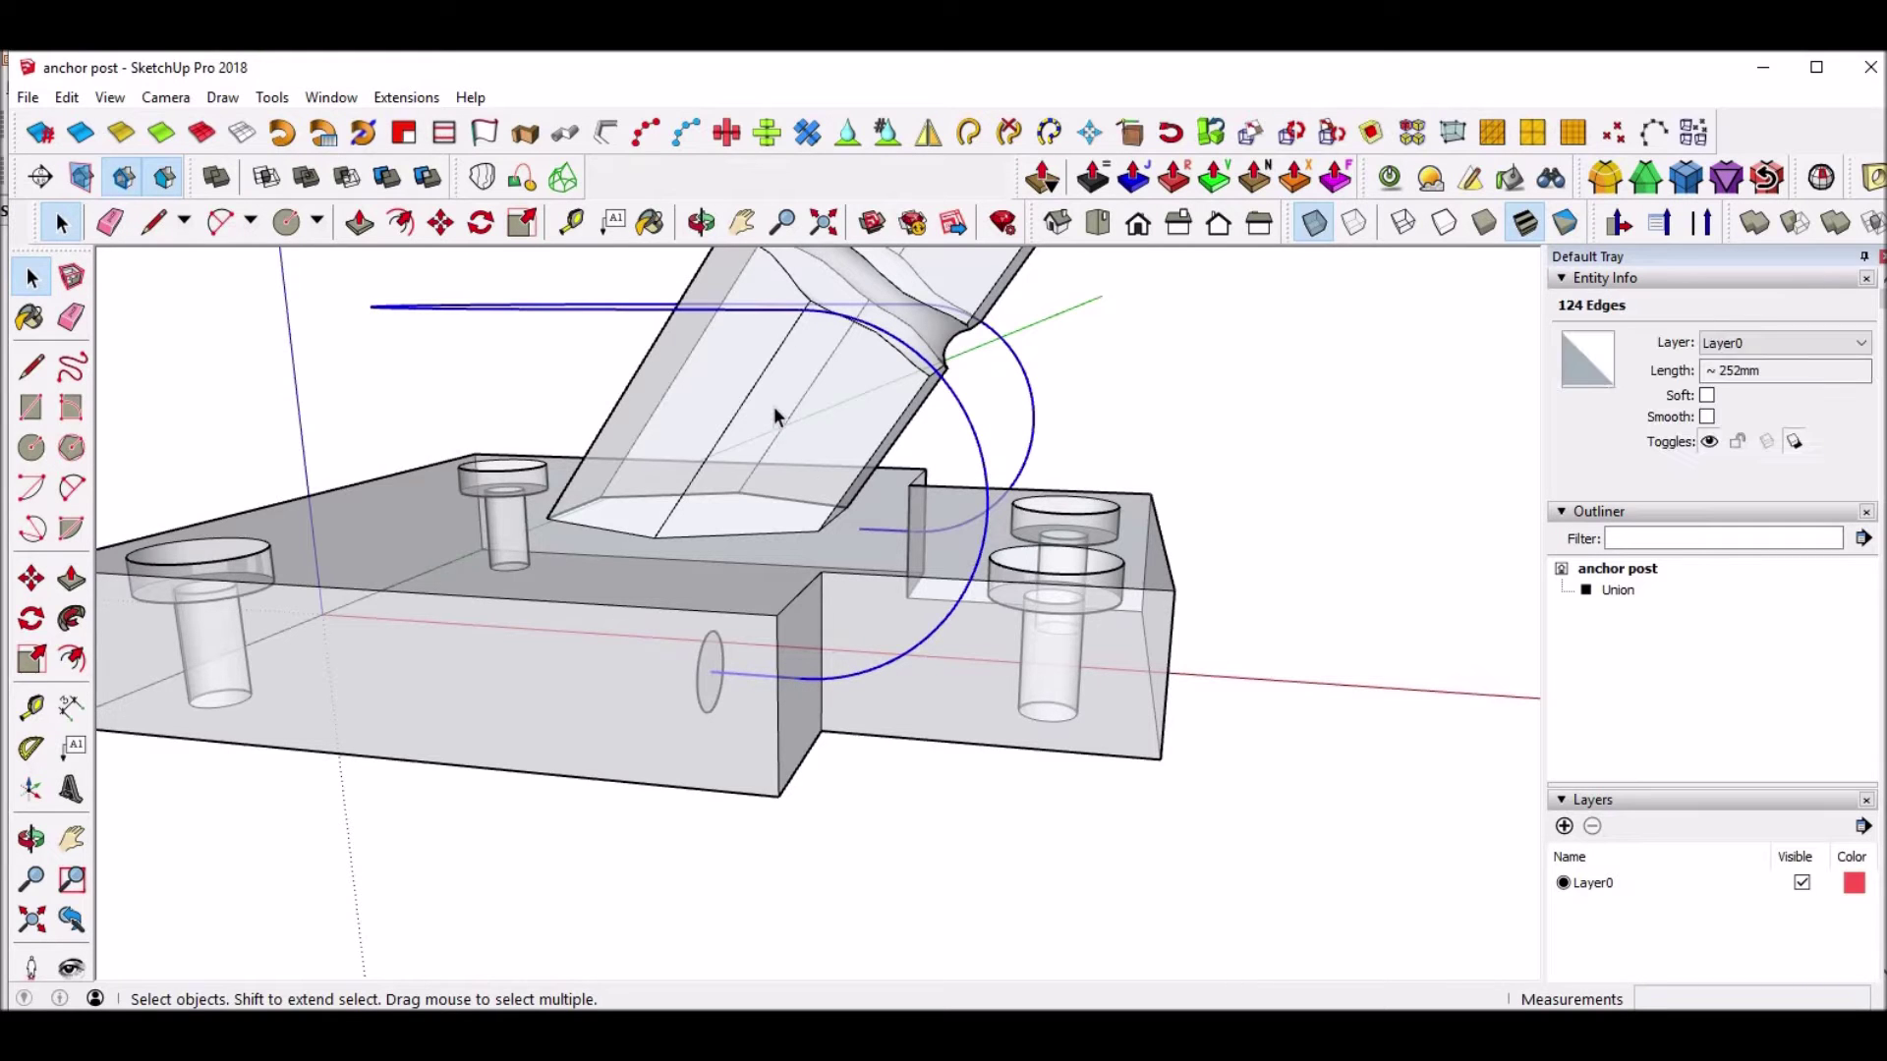
middle_click_drag(735, 398, 619, 446)
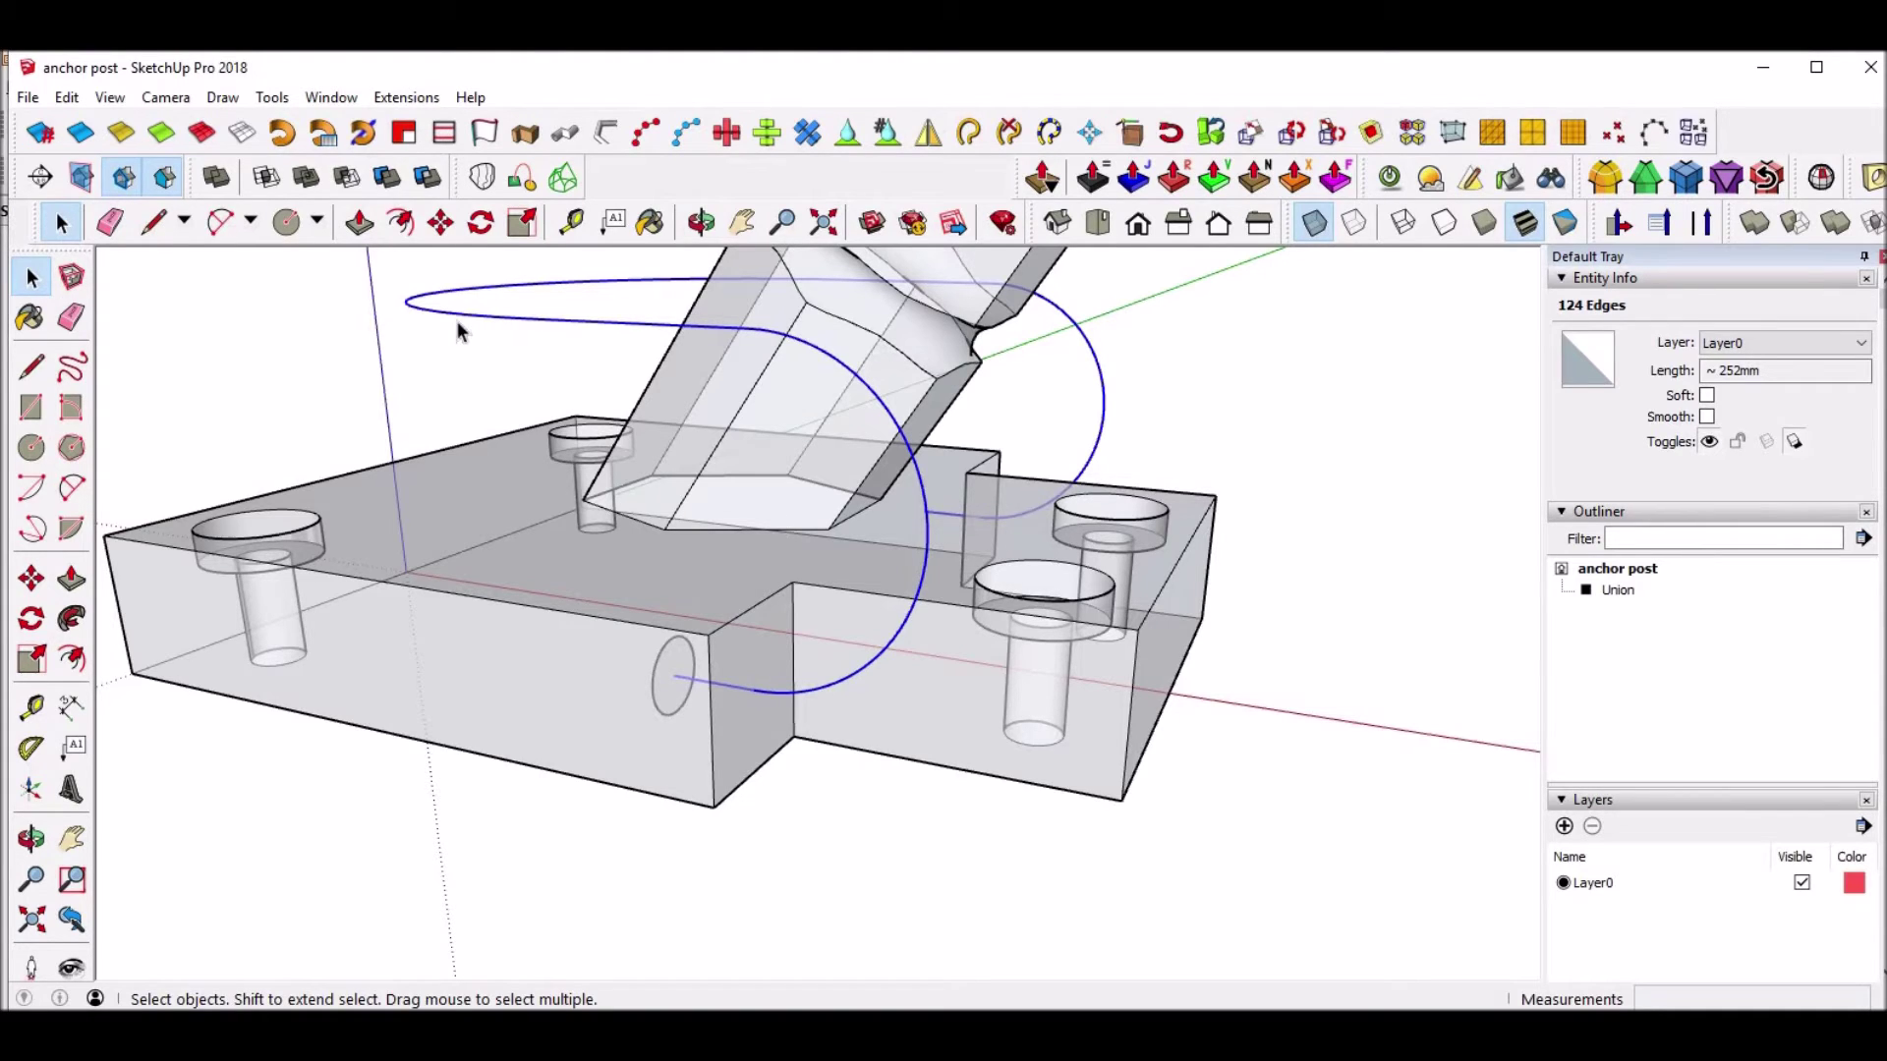
left_click(72, 619)
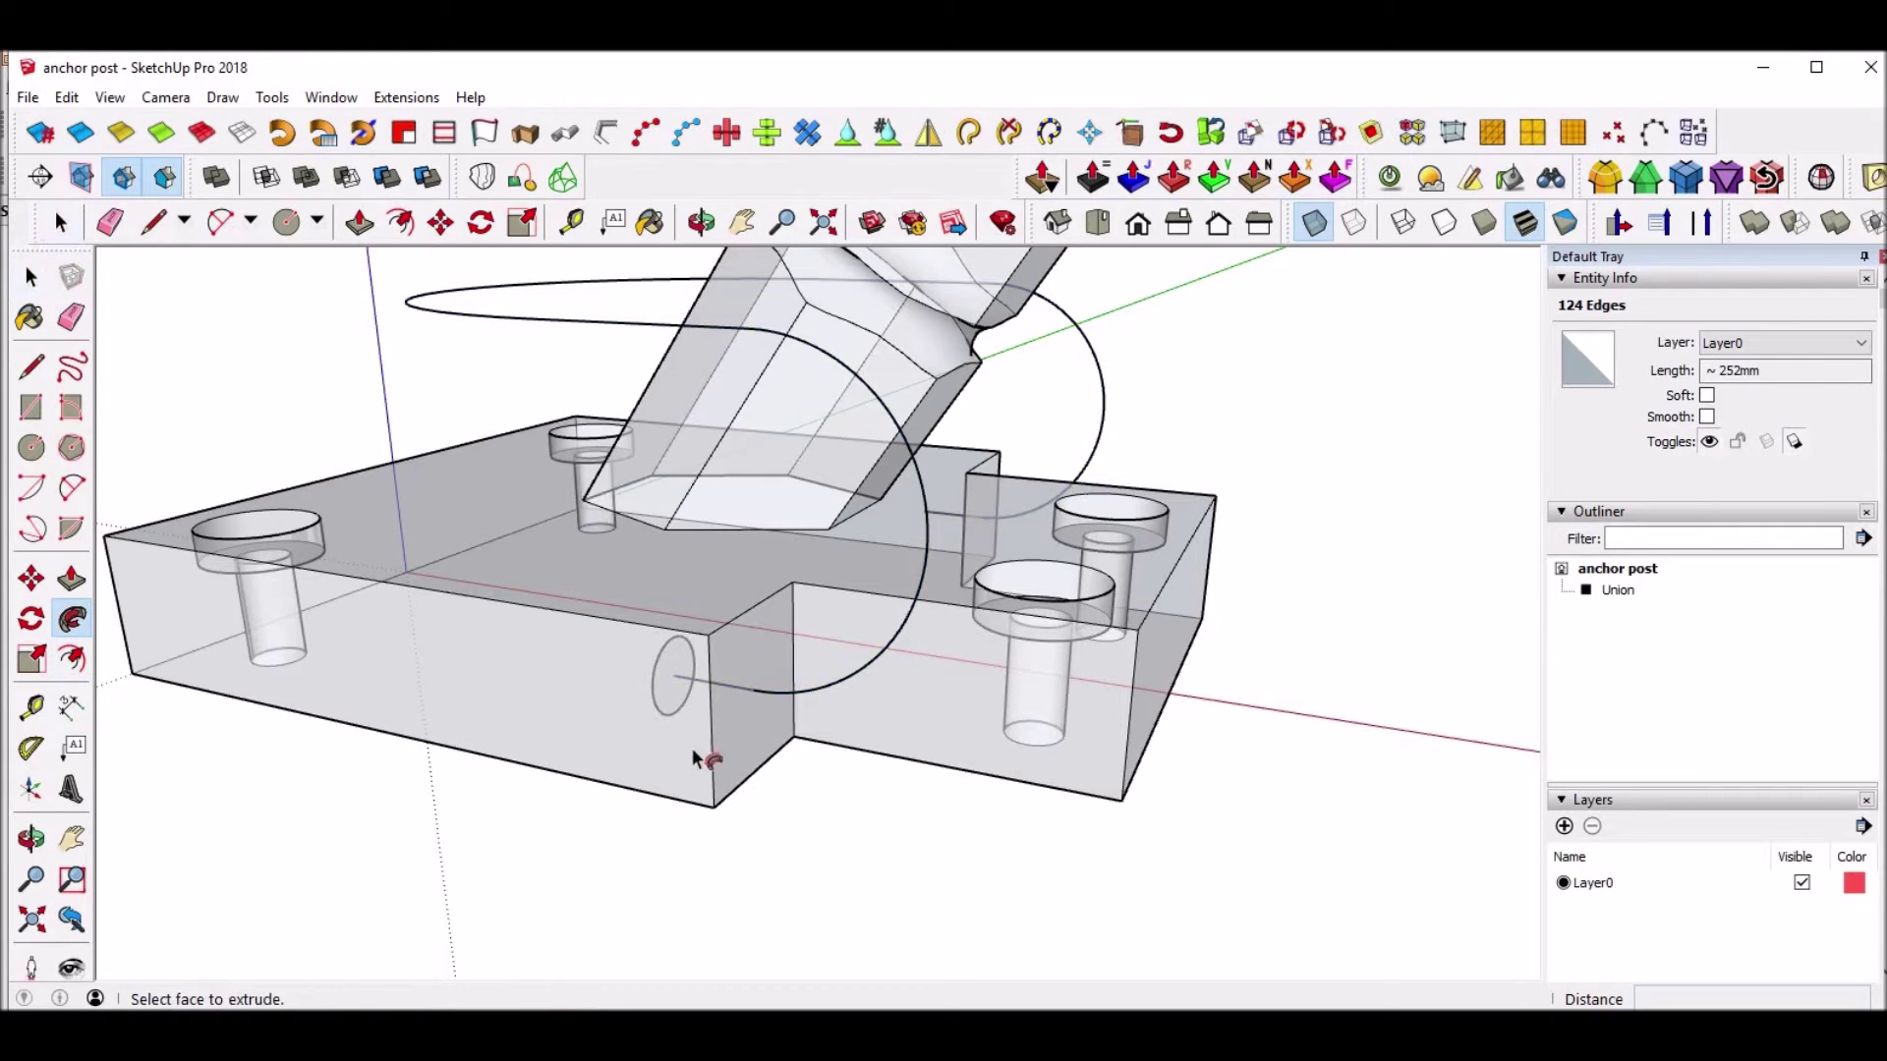
left_click(672, 671)
left_click(674, 673)
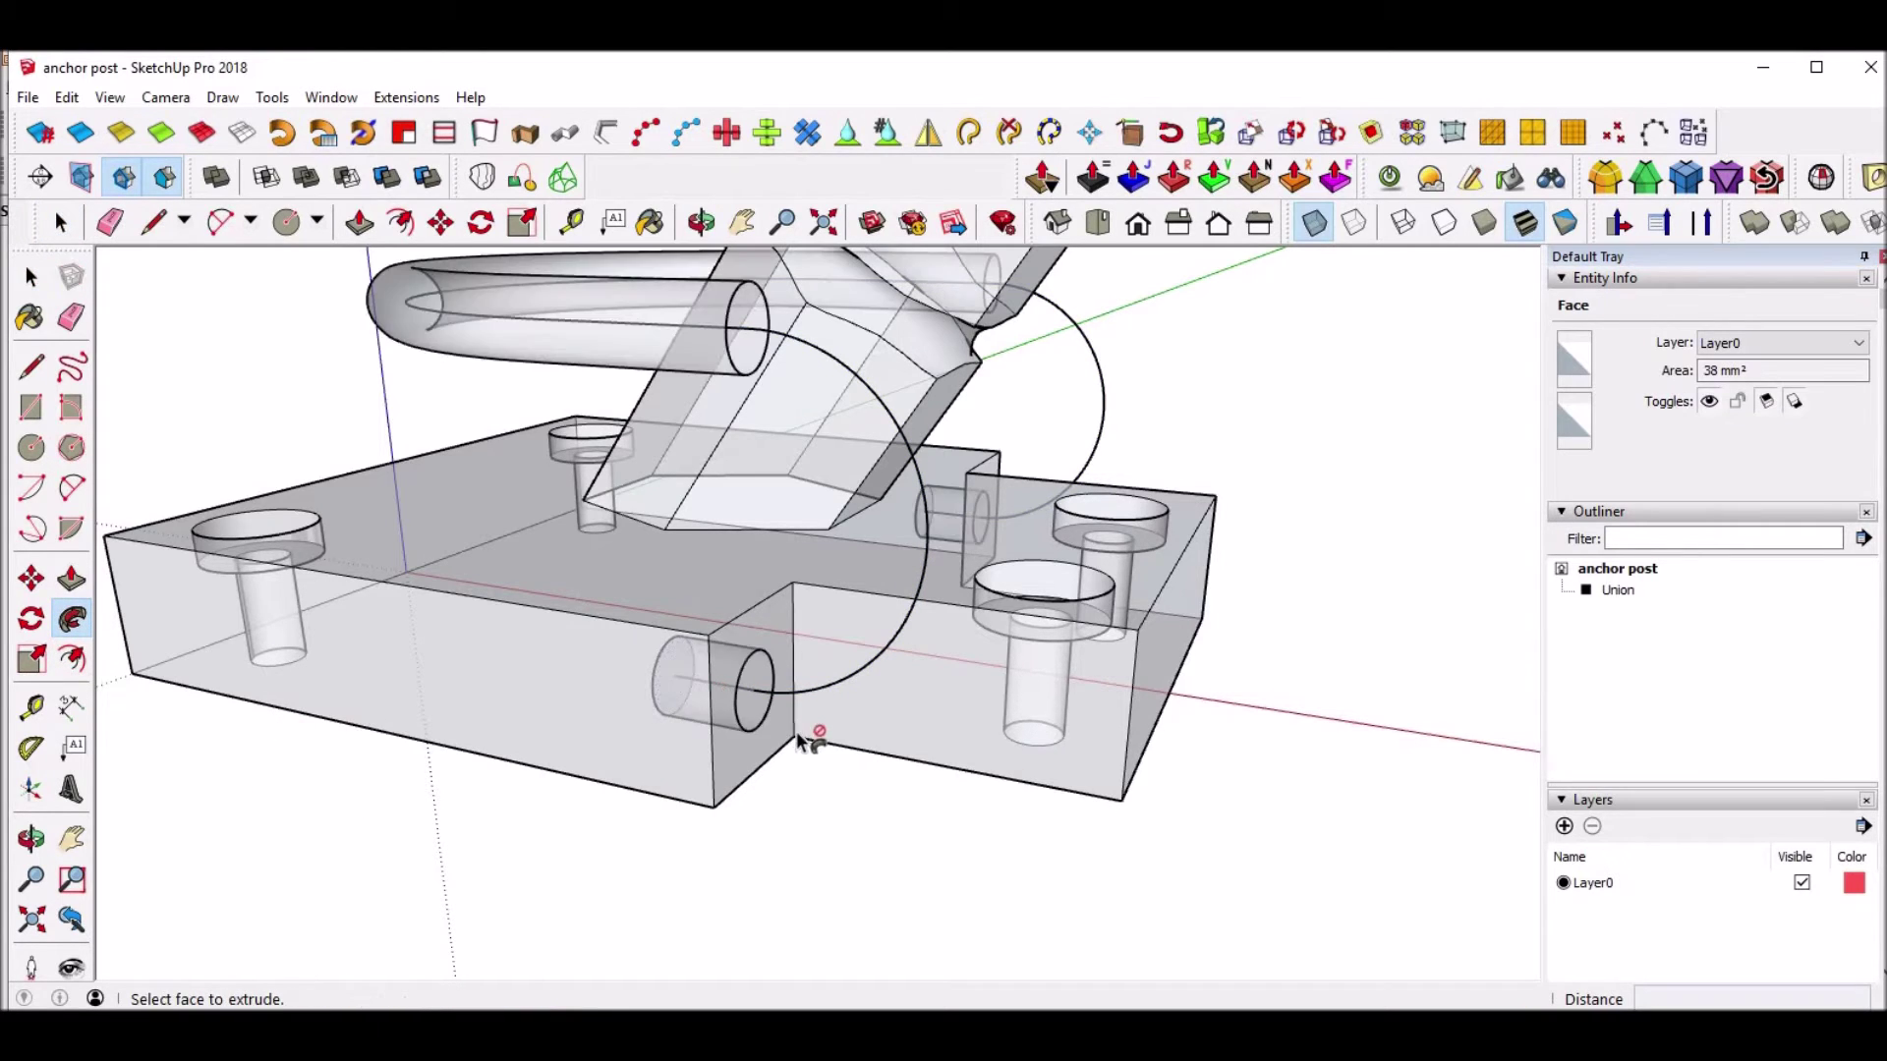
Inspect the swept rod around the front bend and turn off the X-ray display.
scroll(804, 680, "down", 2)
middle_click_drag(803, 685, 918, 602)
scroll(891, 594, "up", 5)
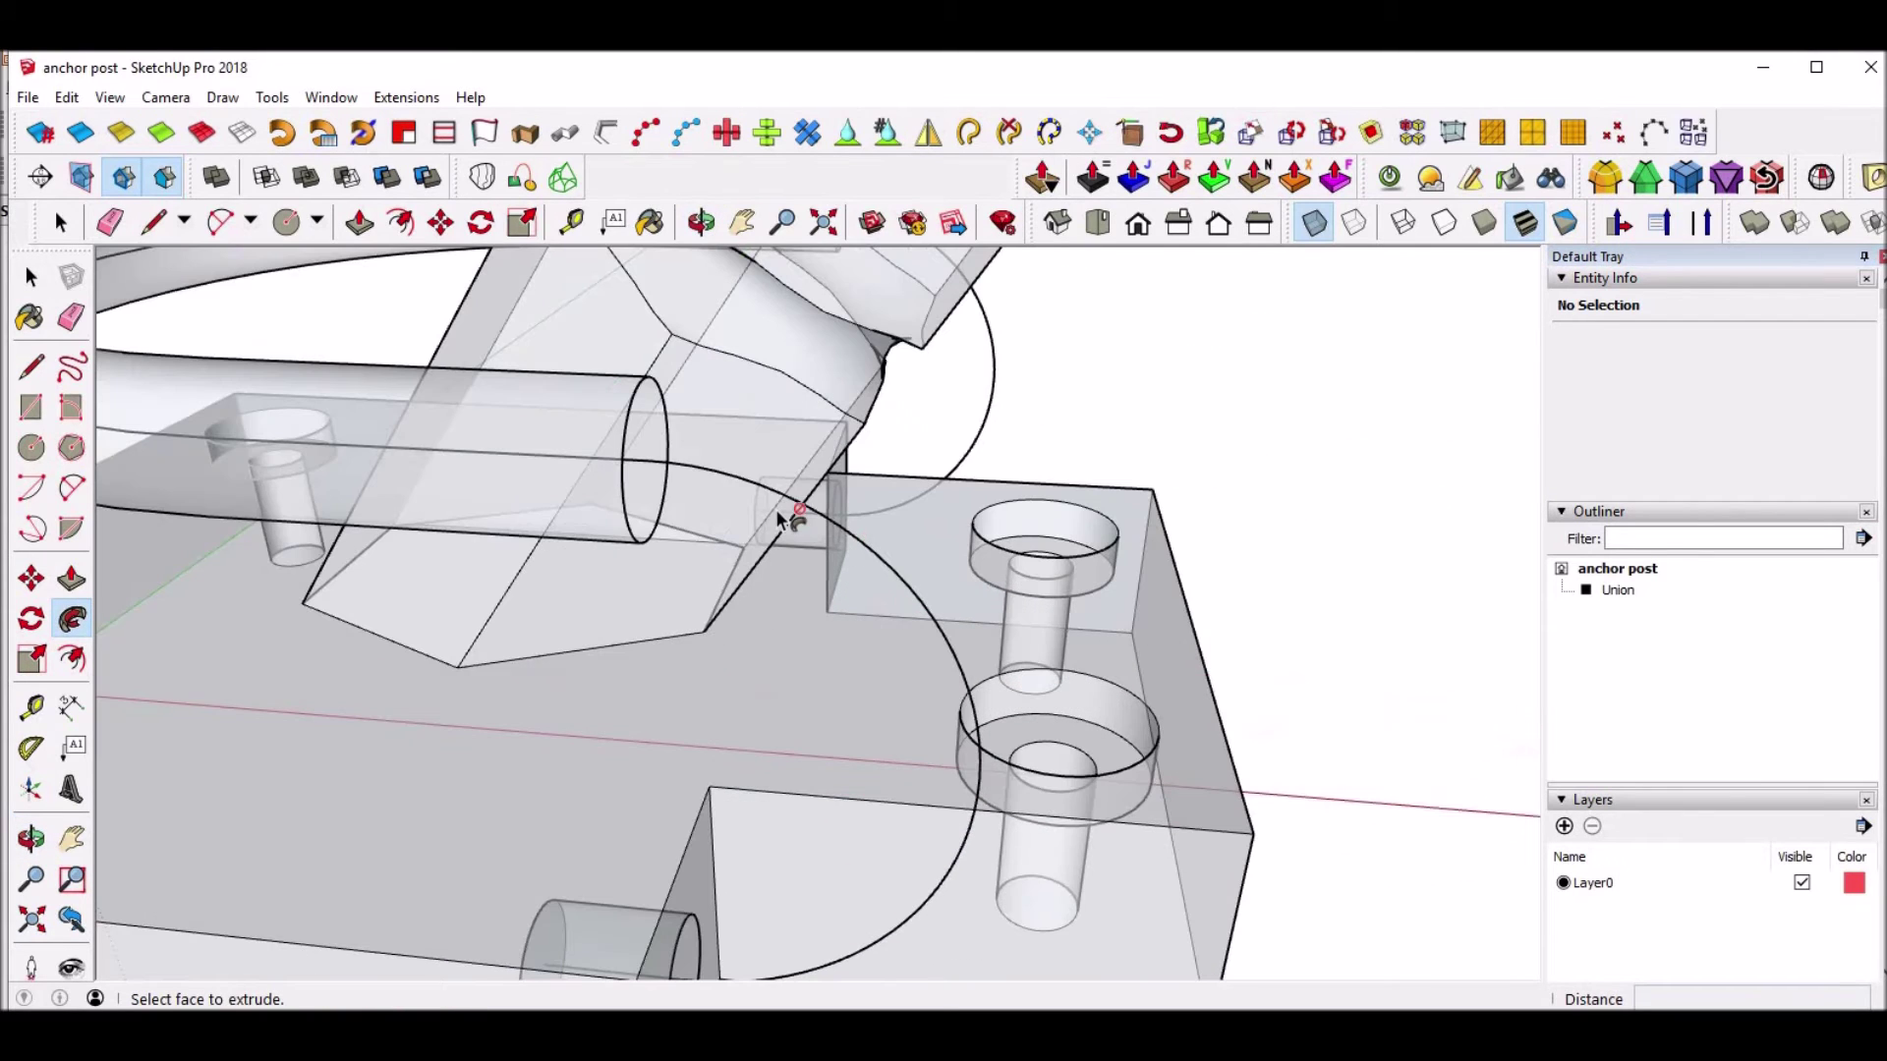
left_click(1313, 224)
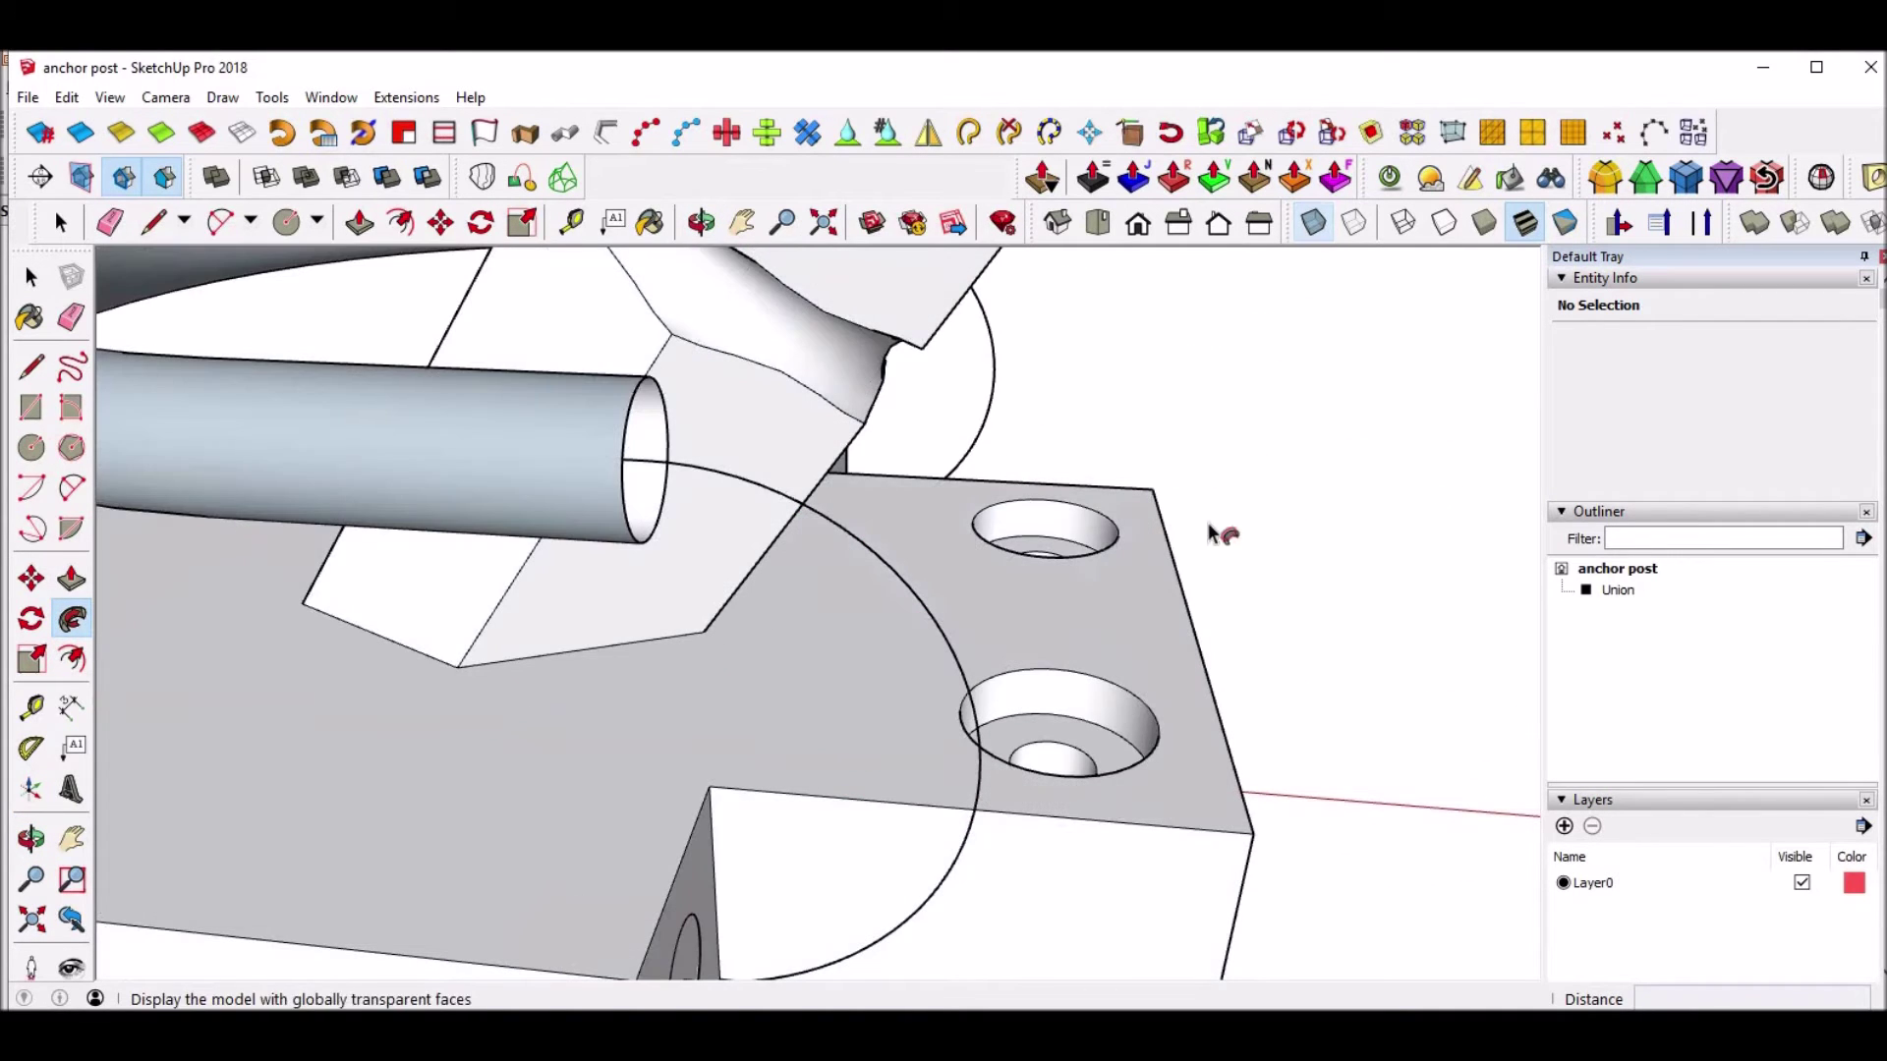
scroll(994, 601, "down", 4)
scroll(994, 909, "down", 1)
middle_click_drag(994, 910, 800, 621)
scroll(798, 625, "up", 4)
scroll(855, 631, "down", 2)
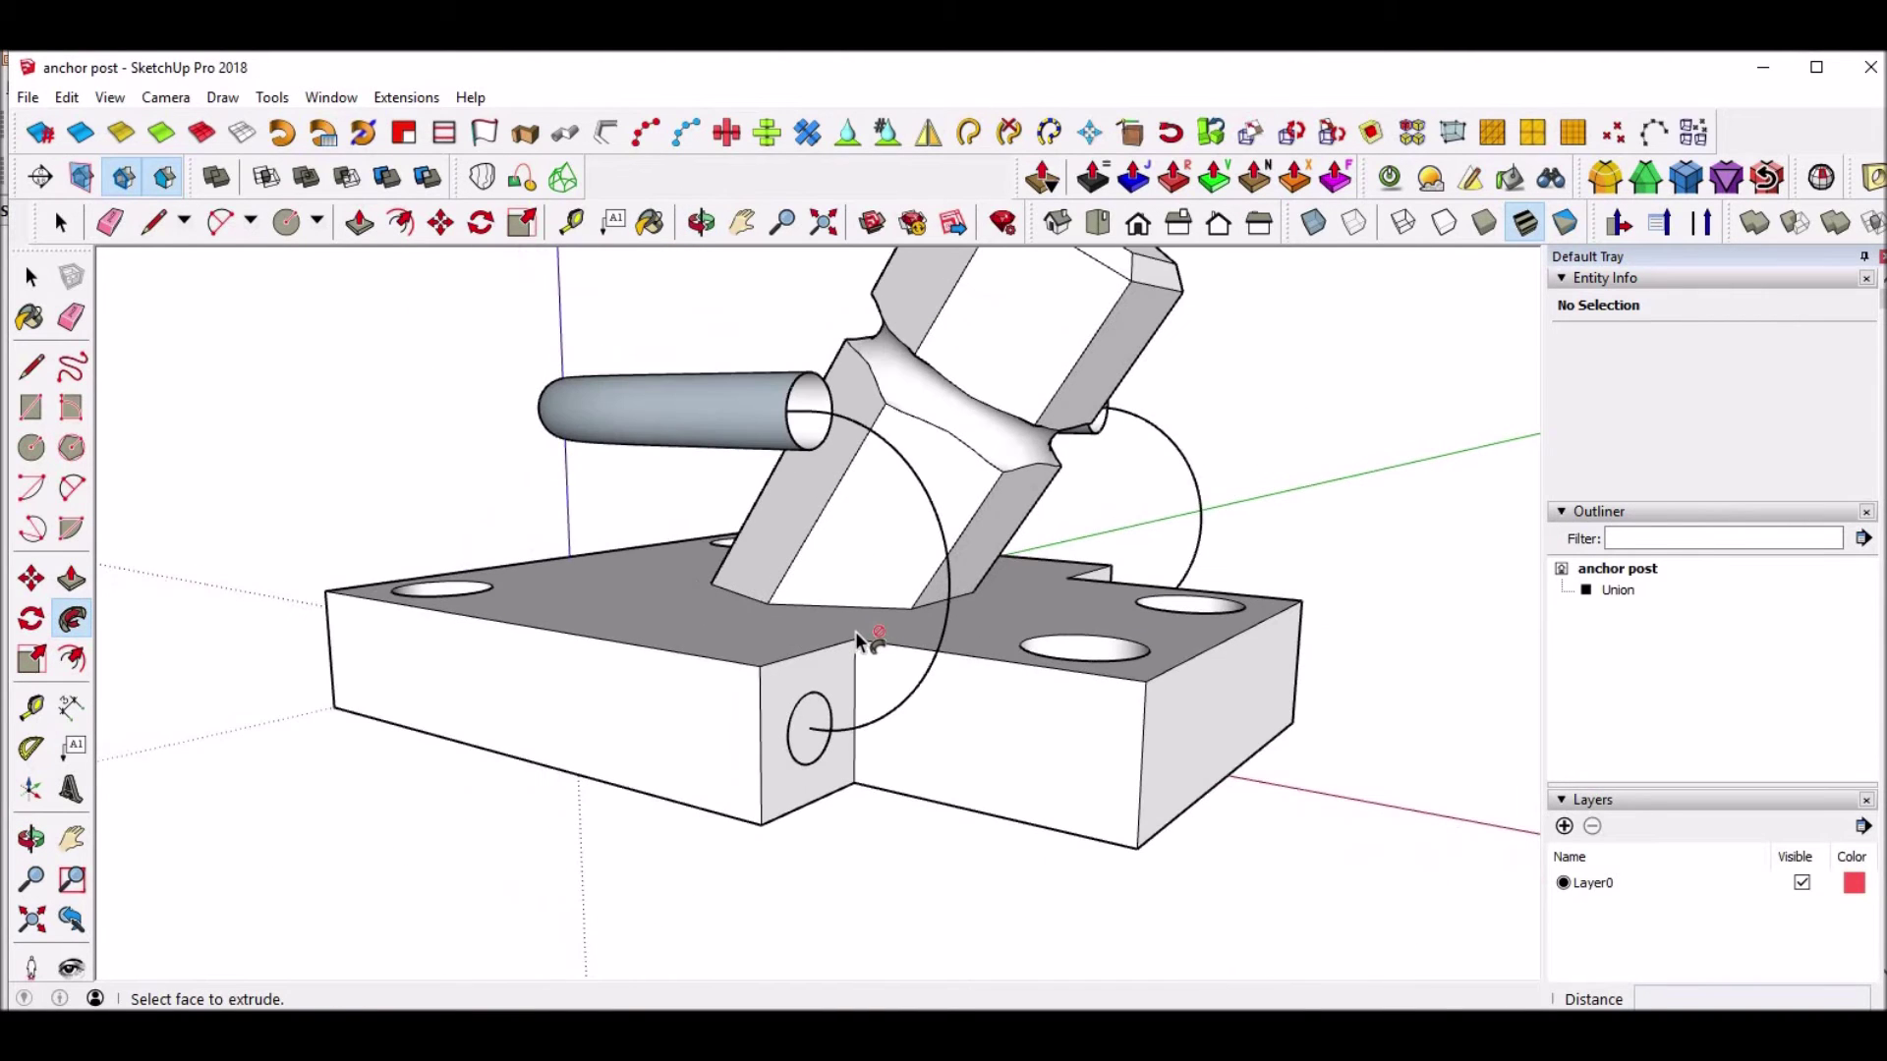
Try to run Follow Me again using the front bend arc as the path.
key("space")
left_click(888, 710)
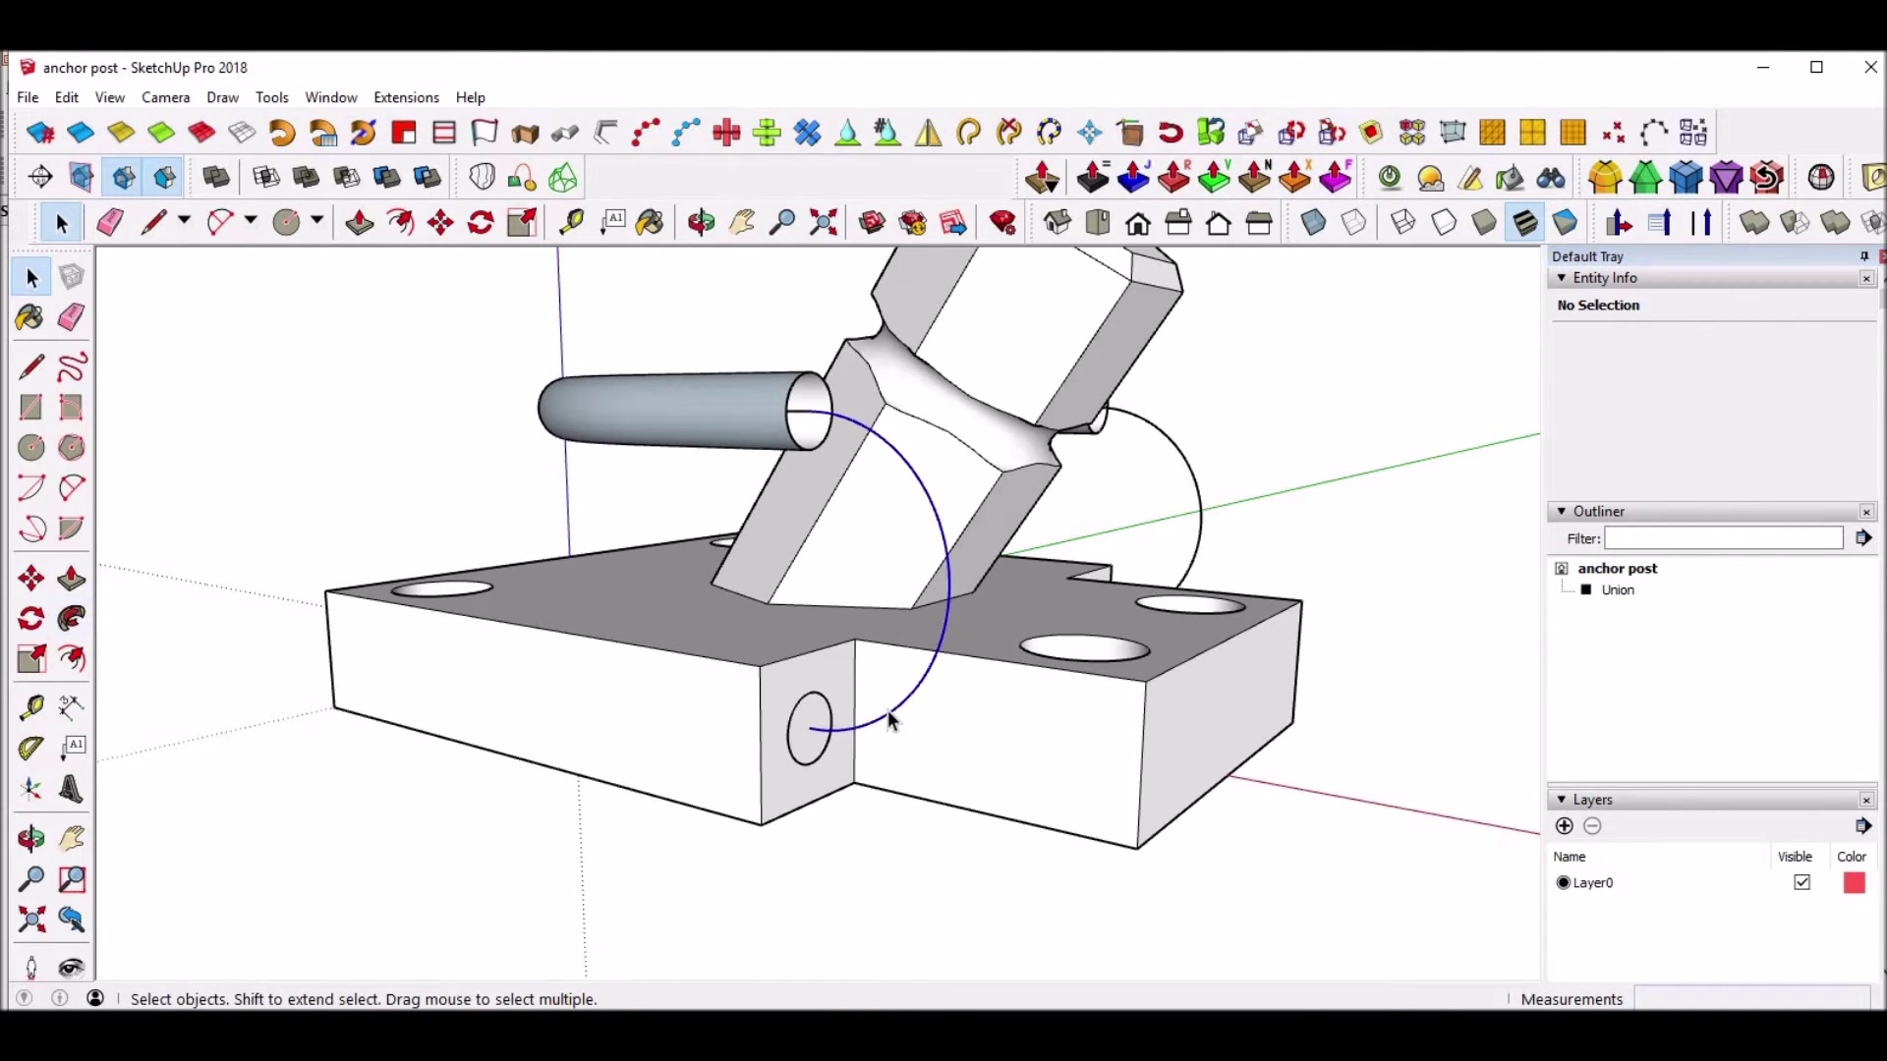
left_click(80, 625)
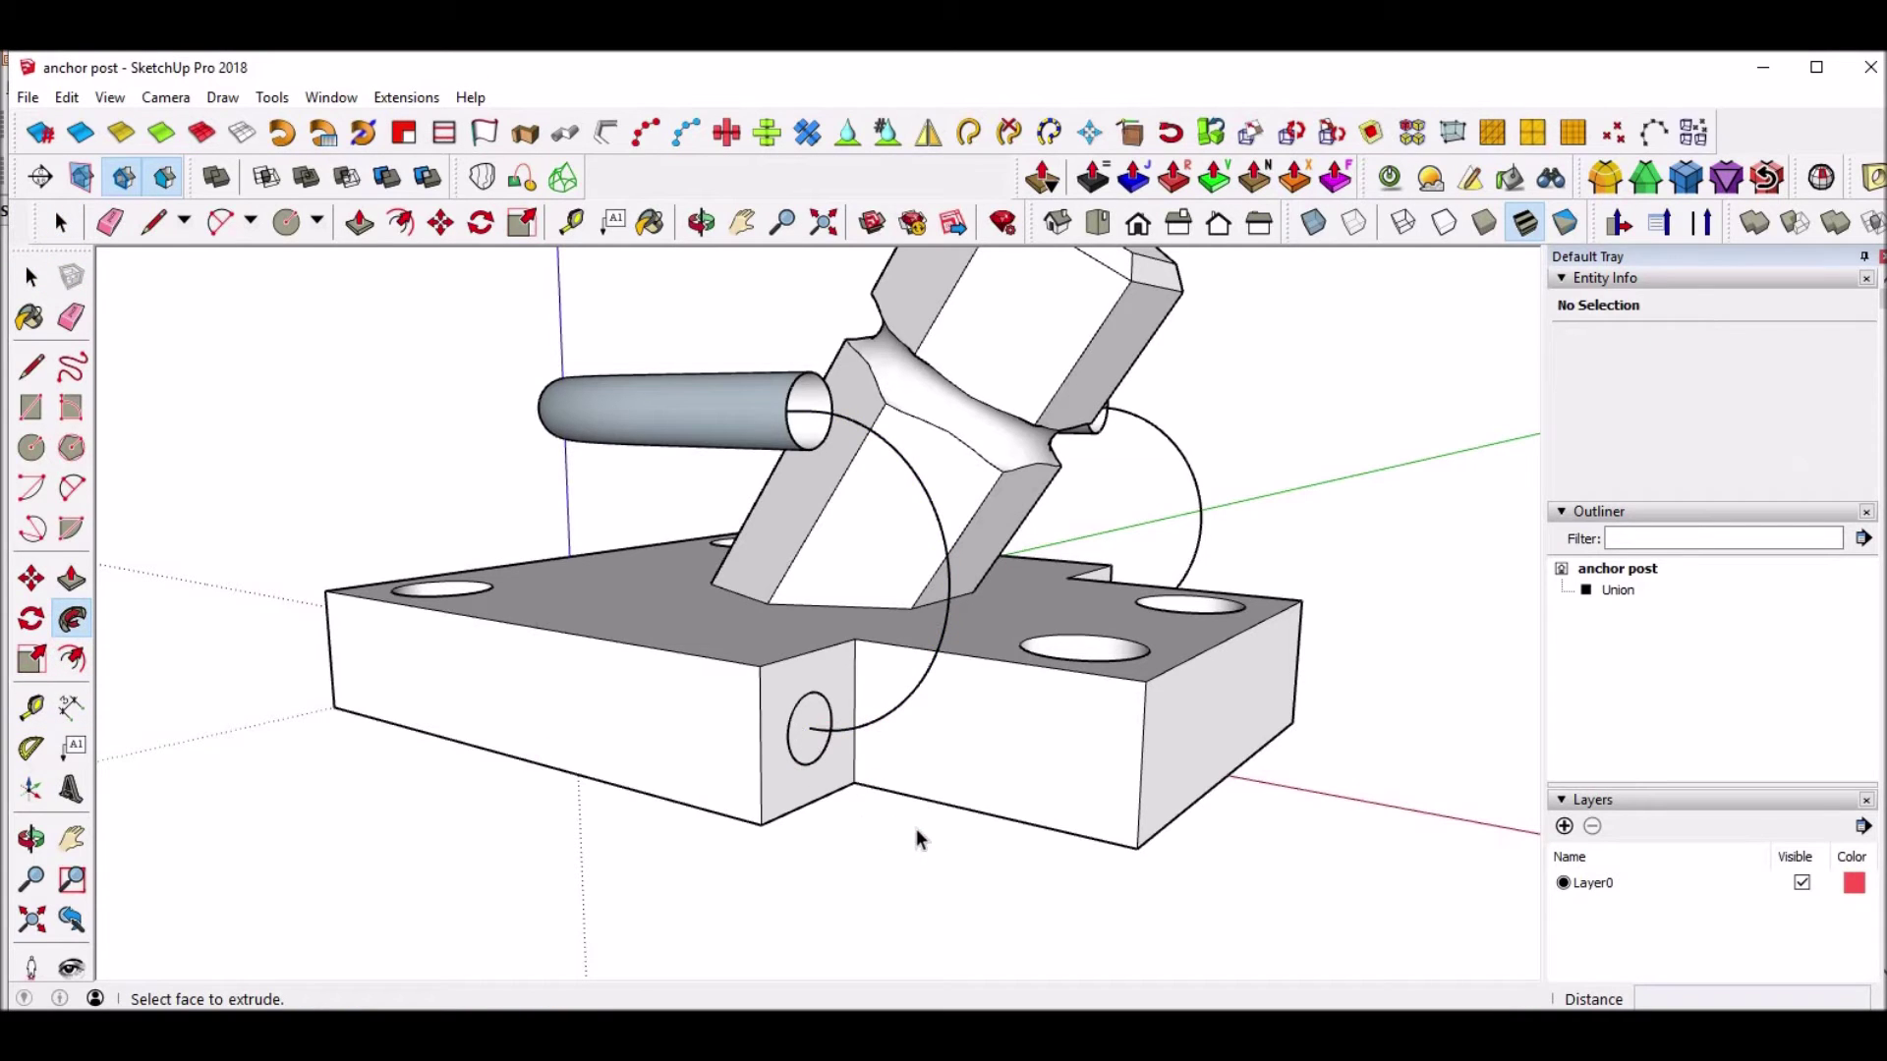
key("space")
left_click(802, 748)
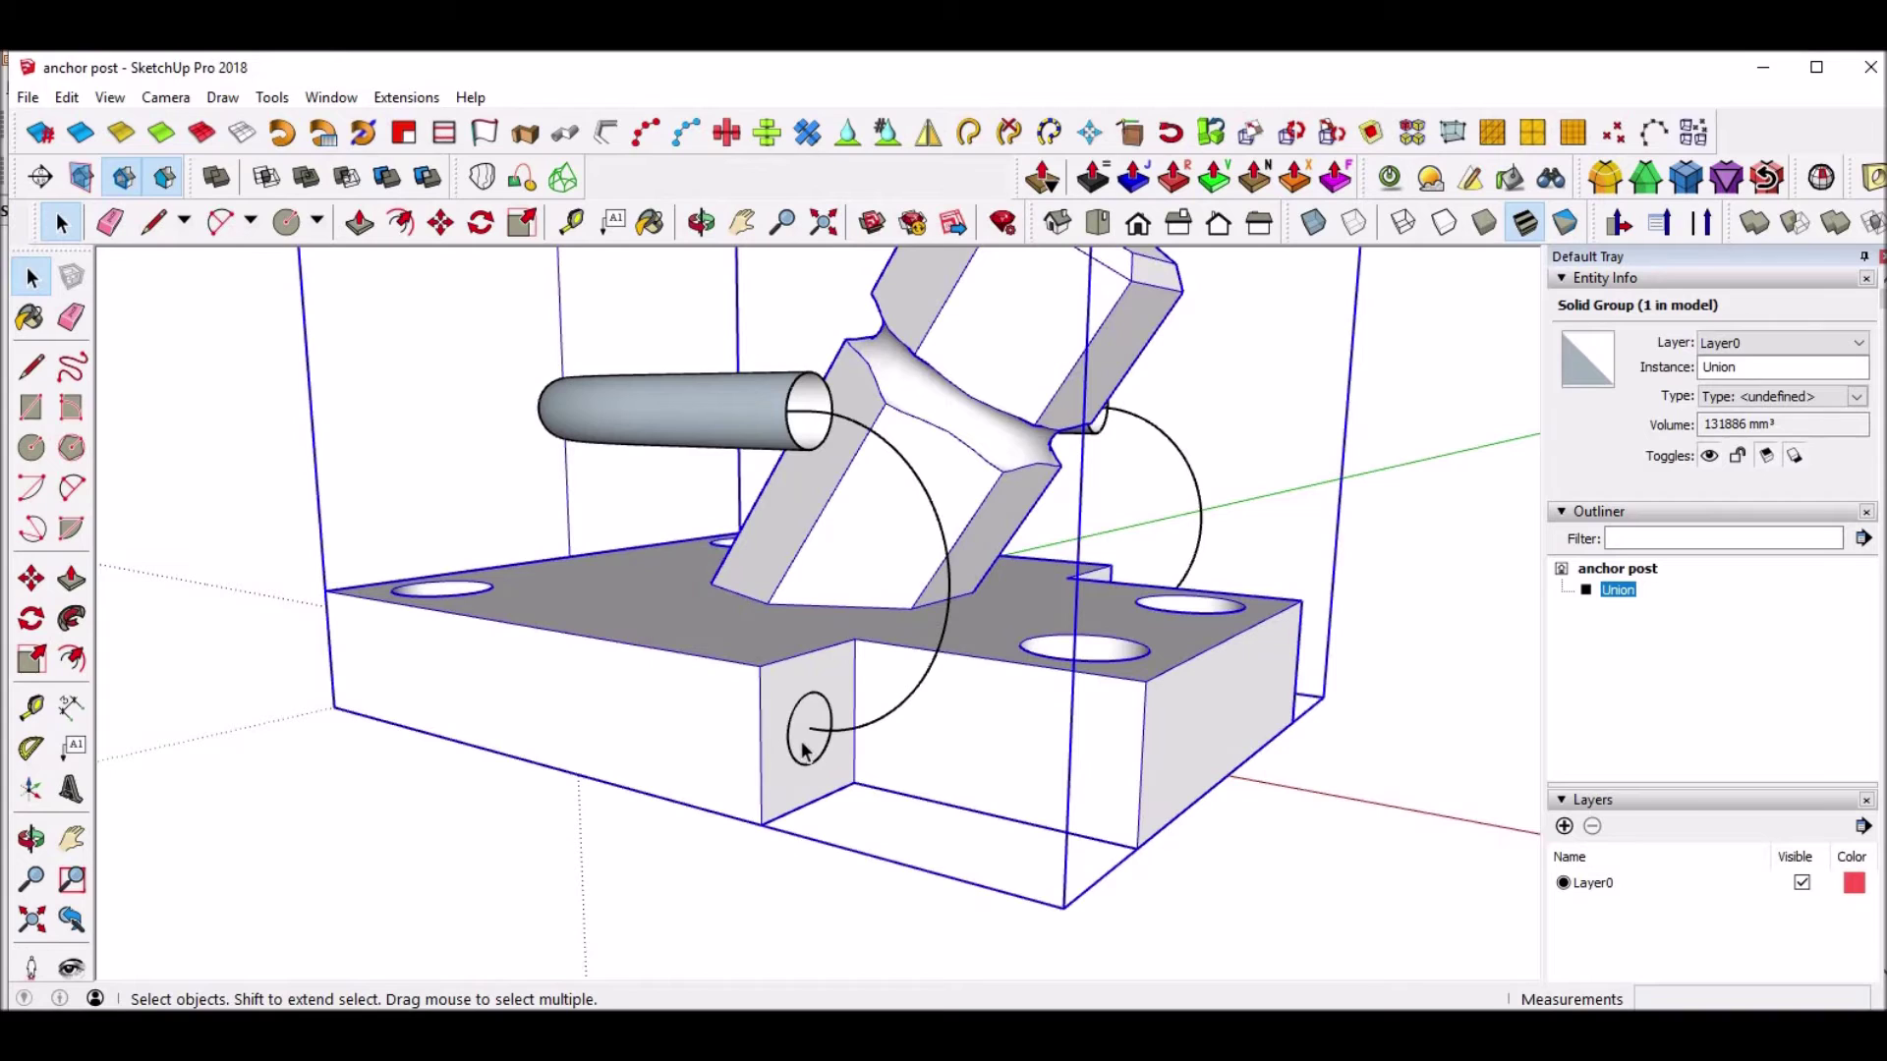
left_click(574, 876)
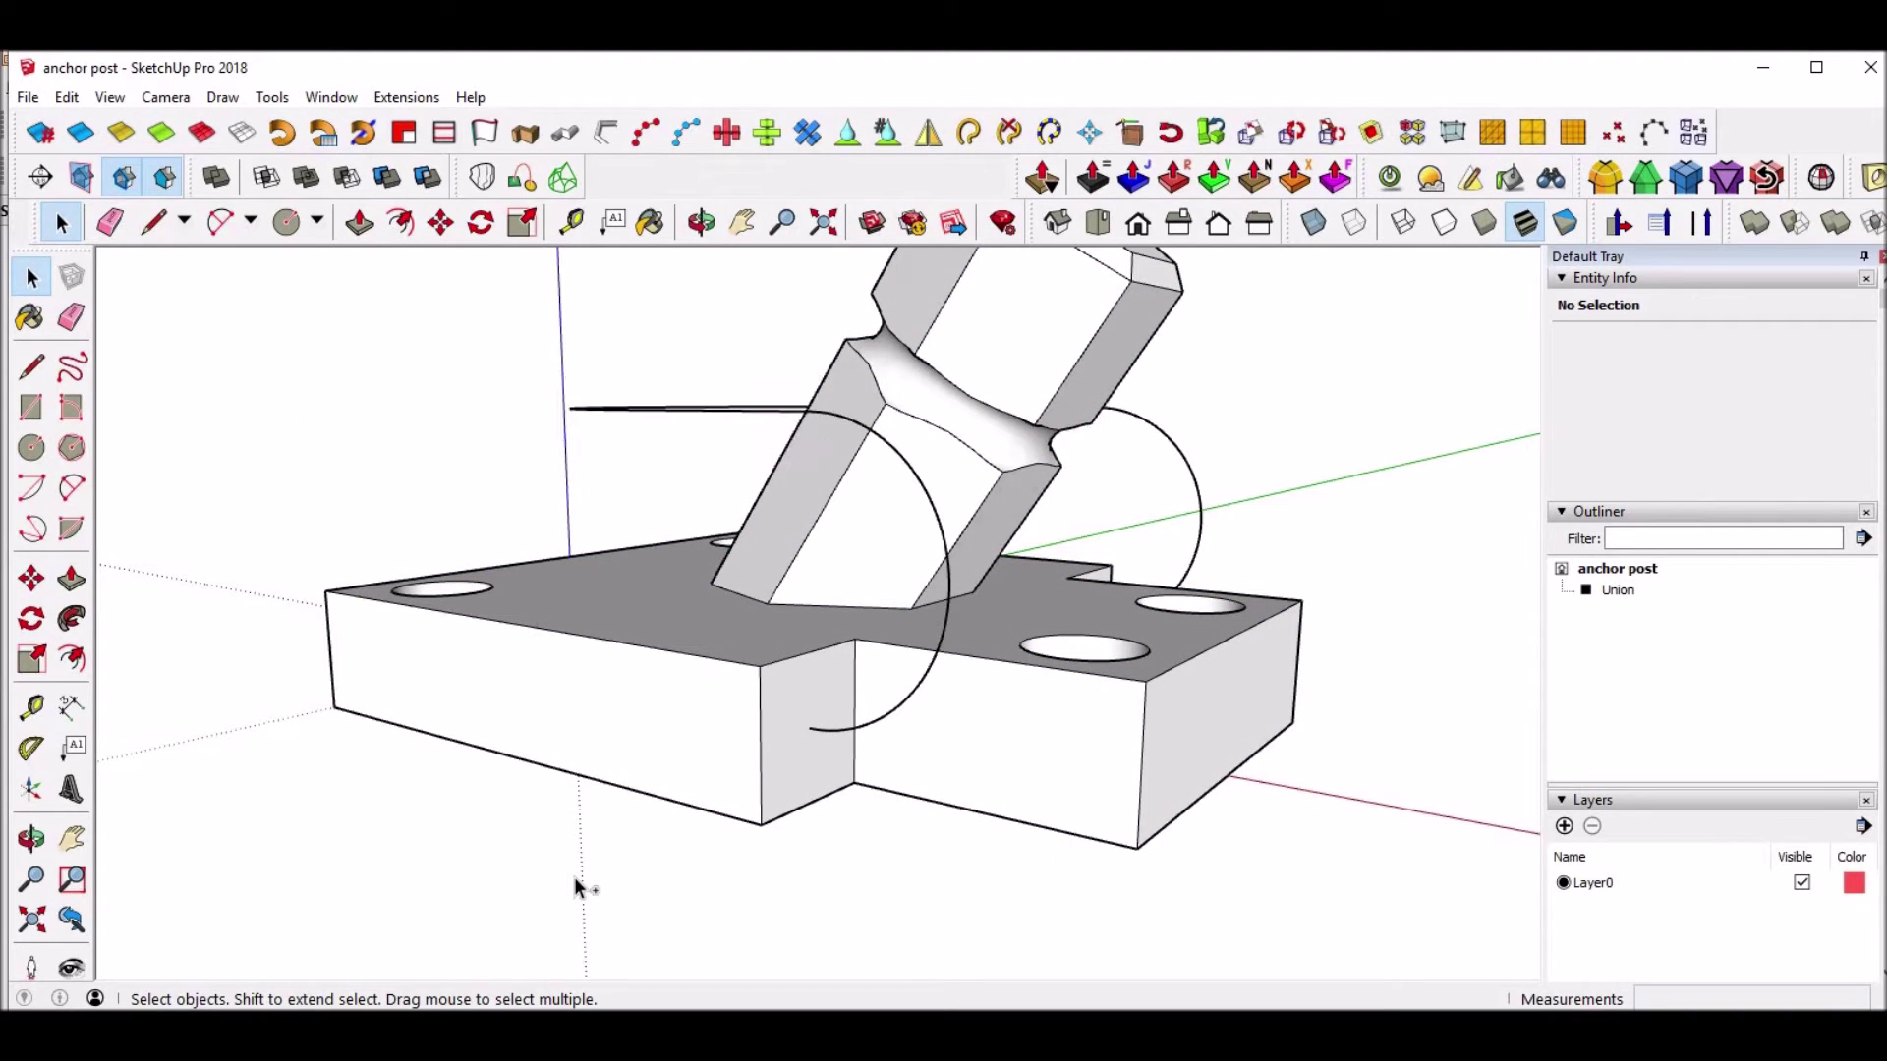
double_click(700, 733)
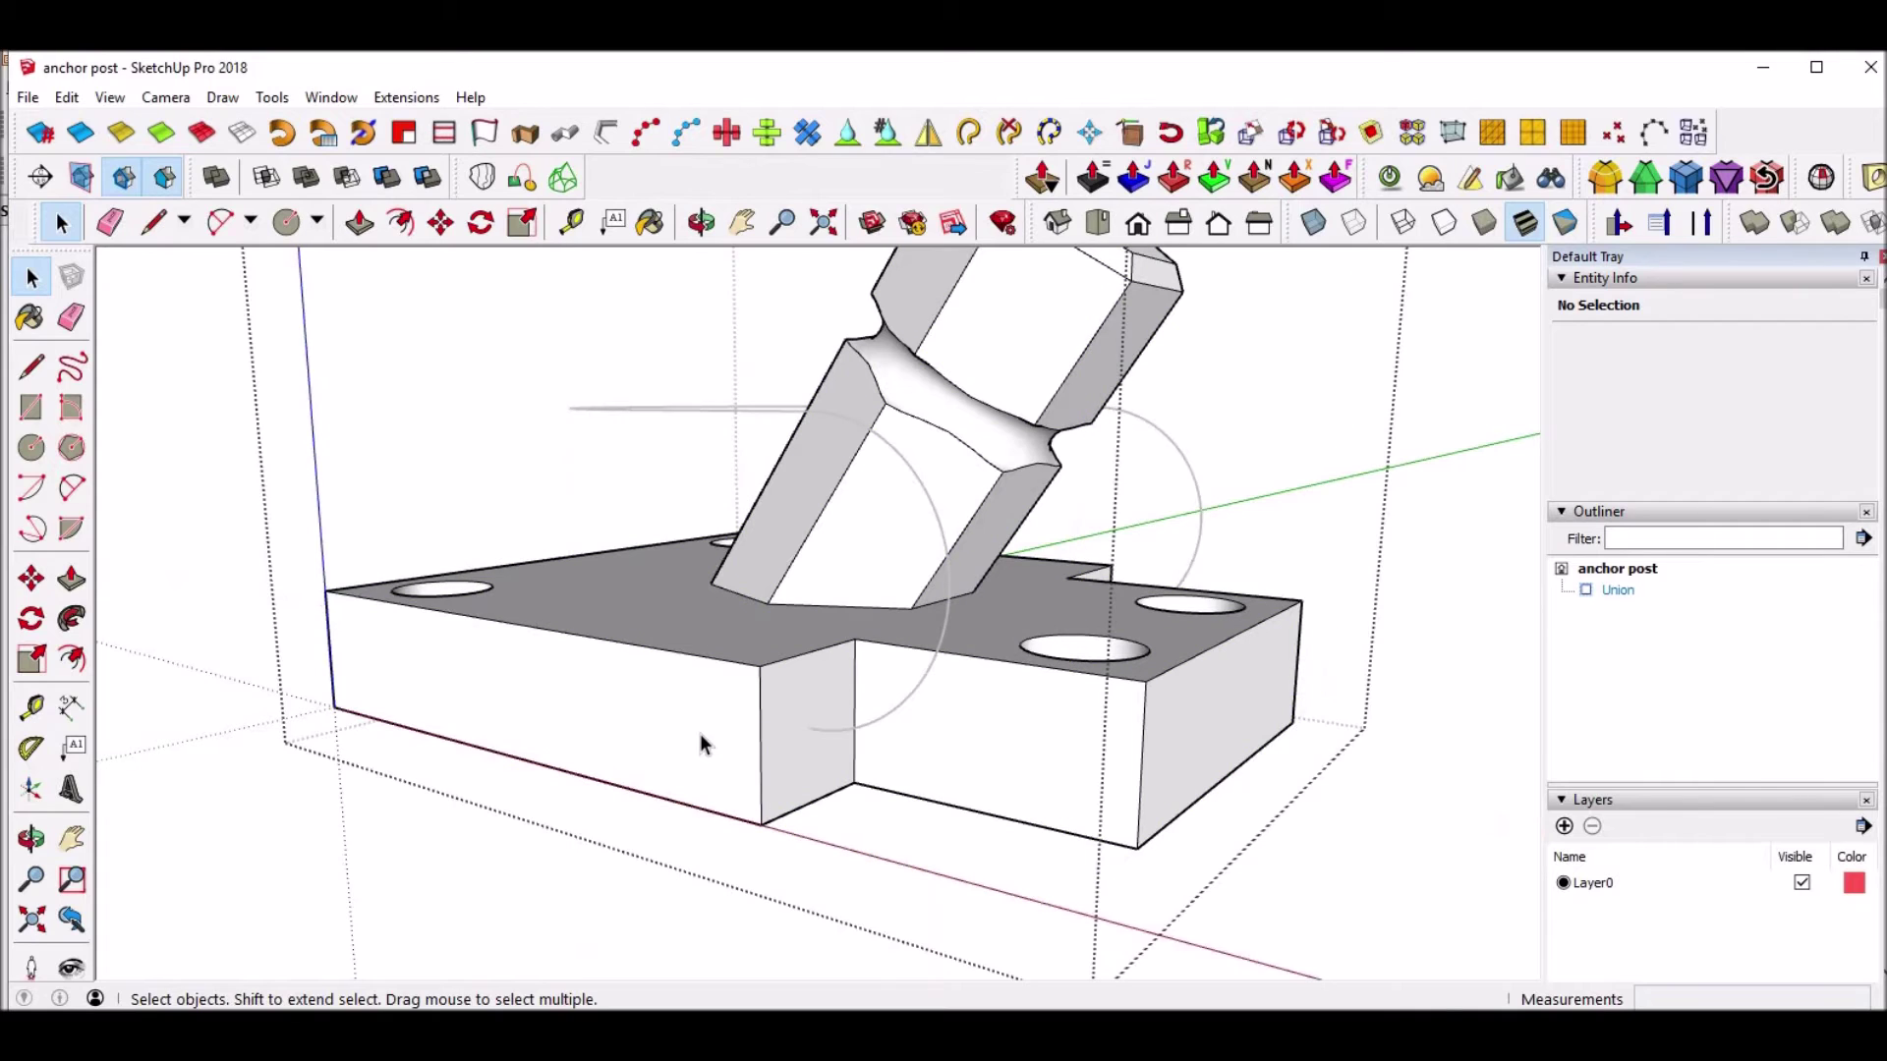
left_click(317, 865)
double_click(906, 690)
left_click(546, 804)
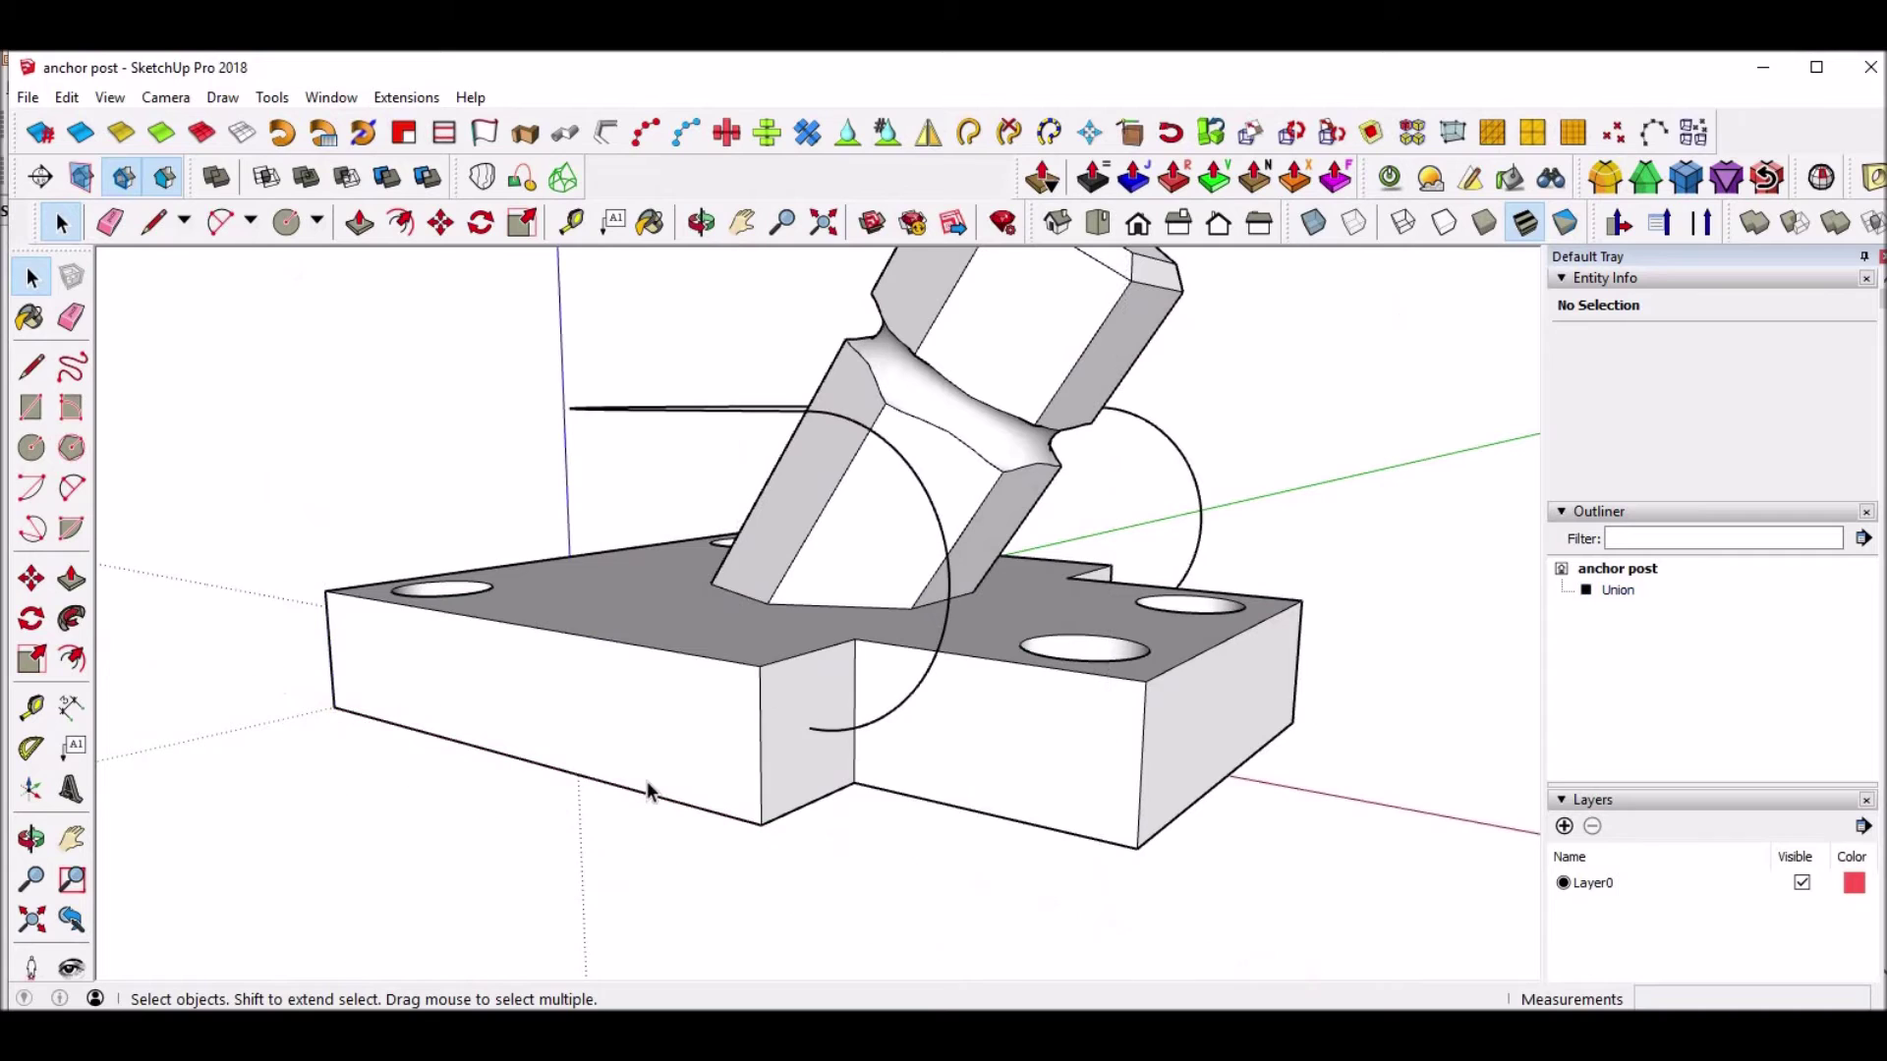
Turn on the X-ray display and undo the circle at the embedded front end of the rod path.
left_click(1313, 222)
middle_click_drag(674, 610, 819, 714)
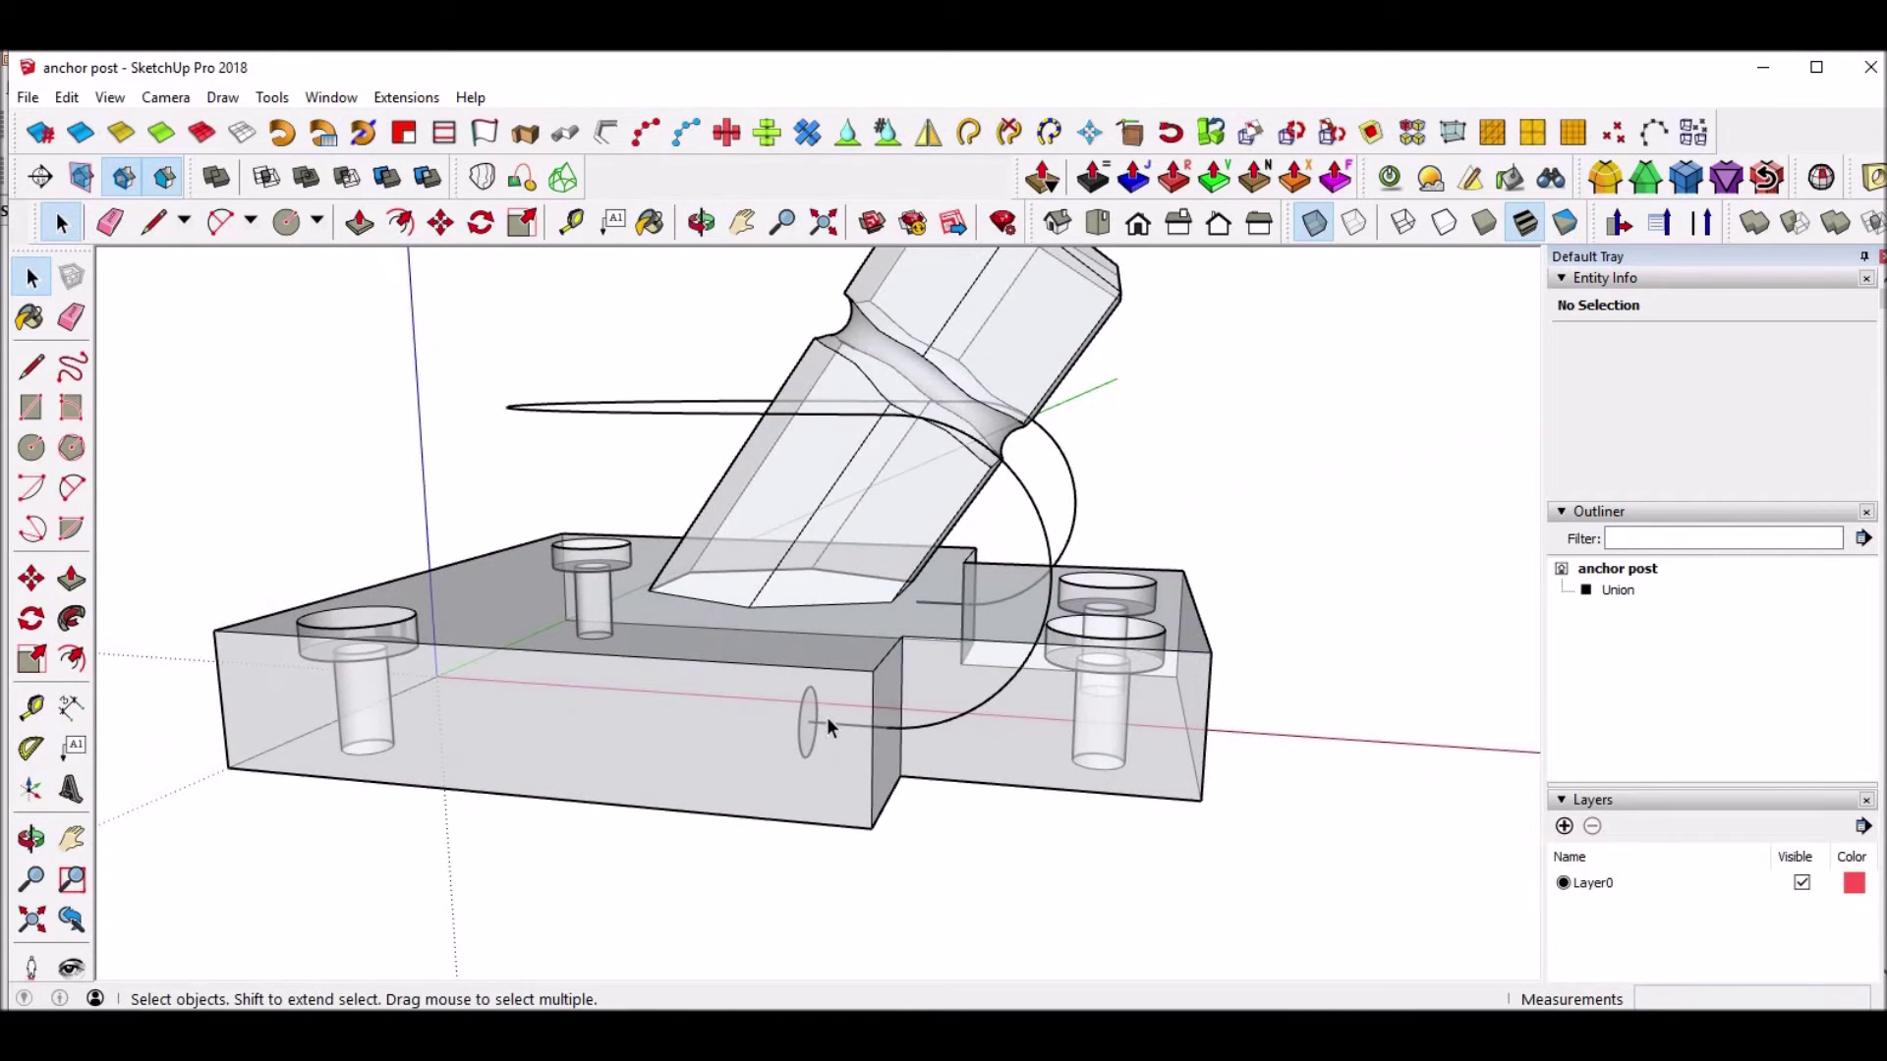
triple_click(835, 724)
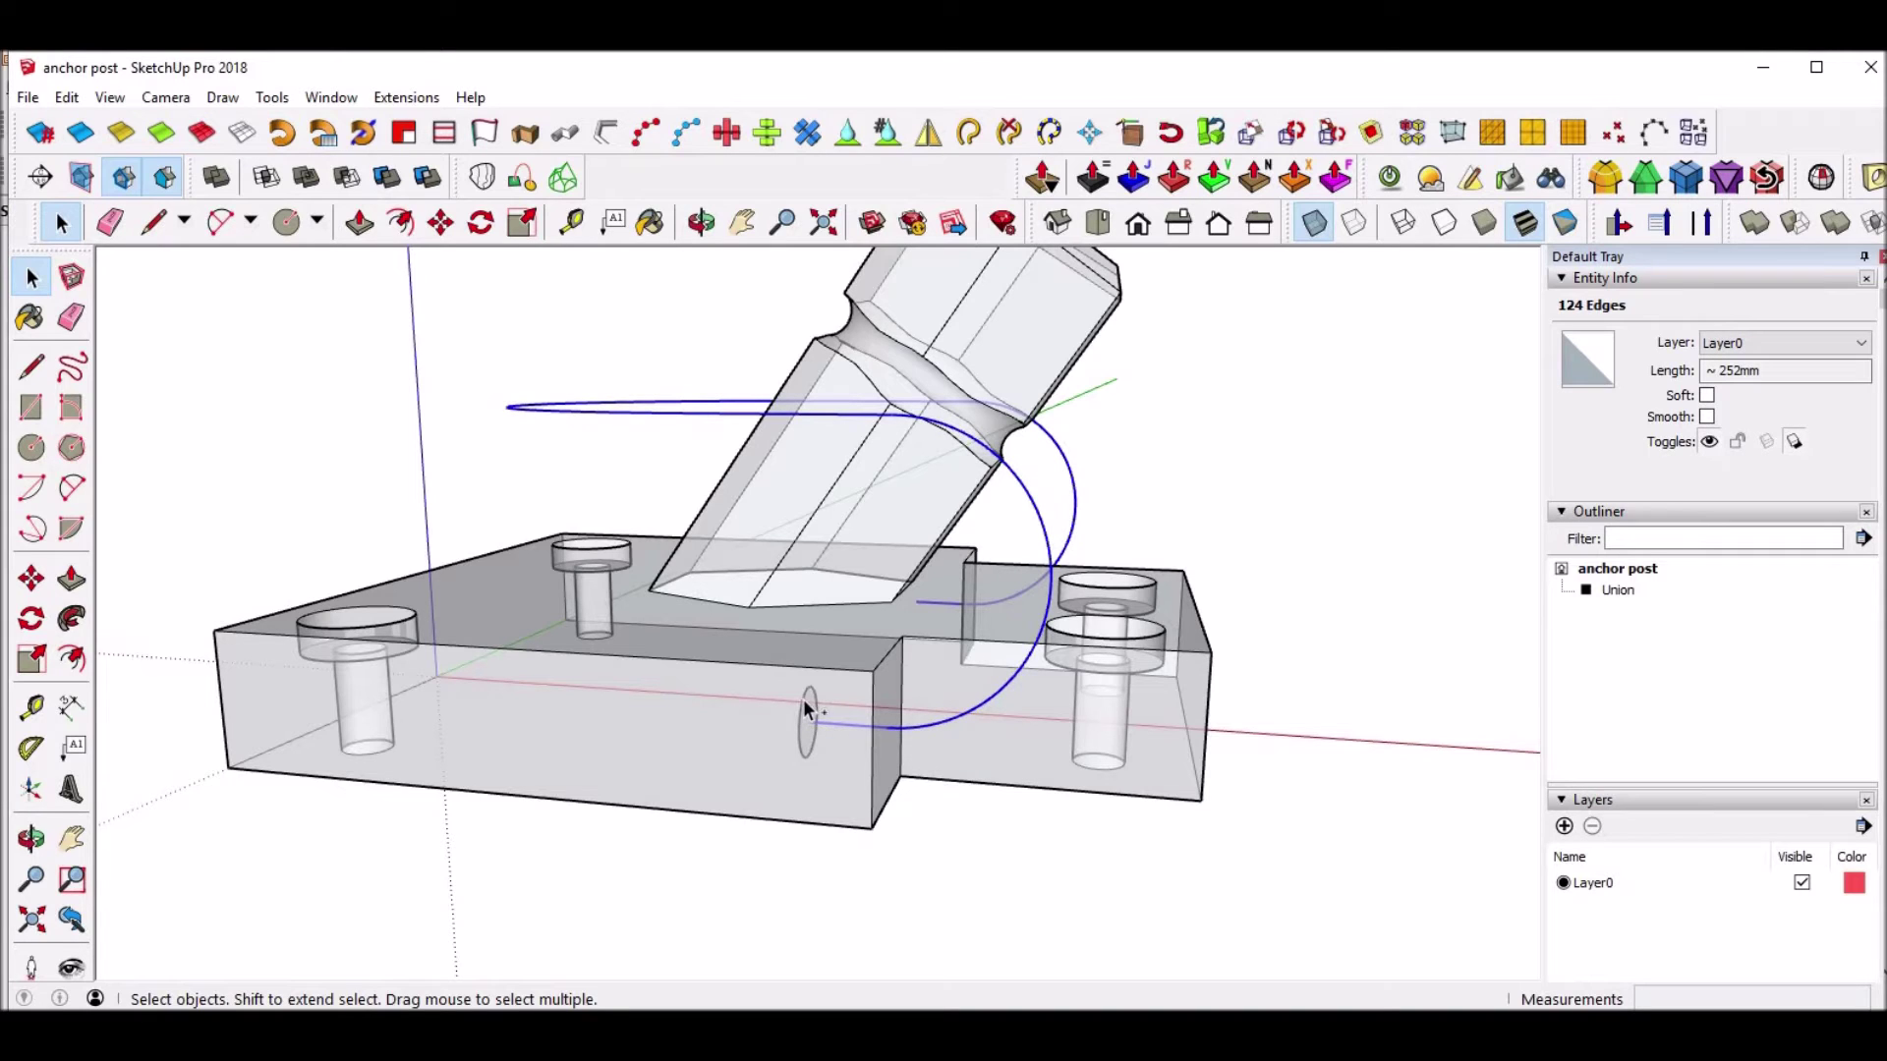
left_click(804, 698, "shift")
key("ctrl+z")
key("ctrl+z")
key("ctrl+z")
key("ctrl+z")
key("ctrl+z")
key("ctrl+z")
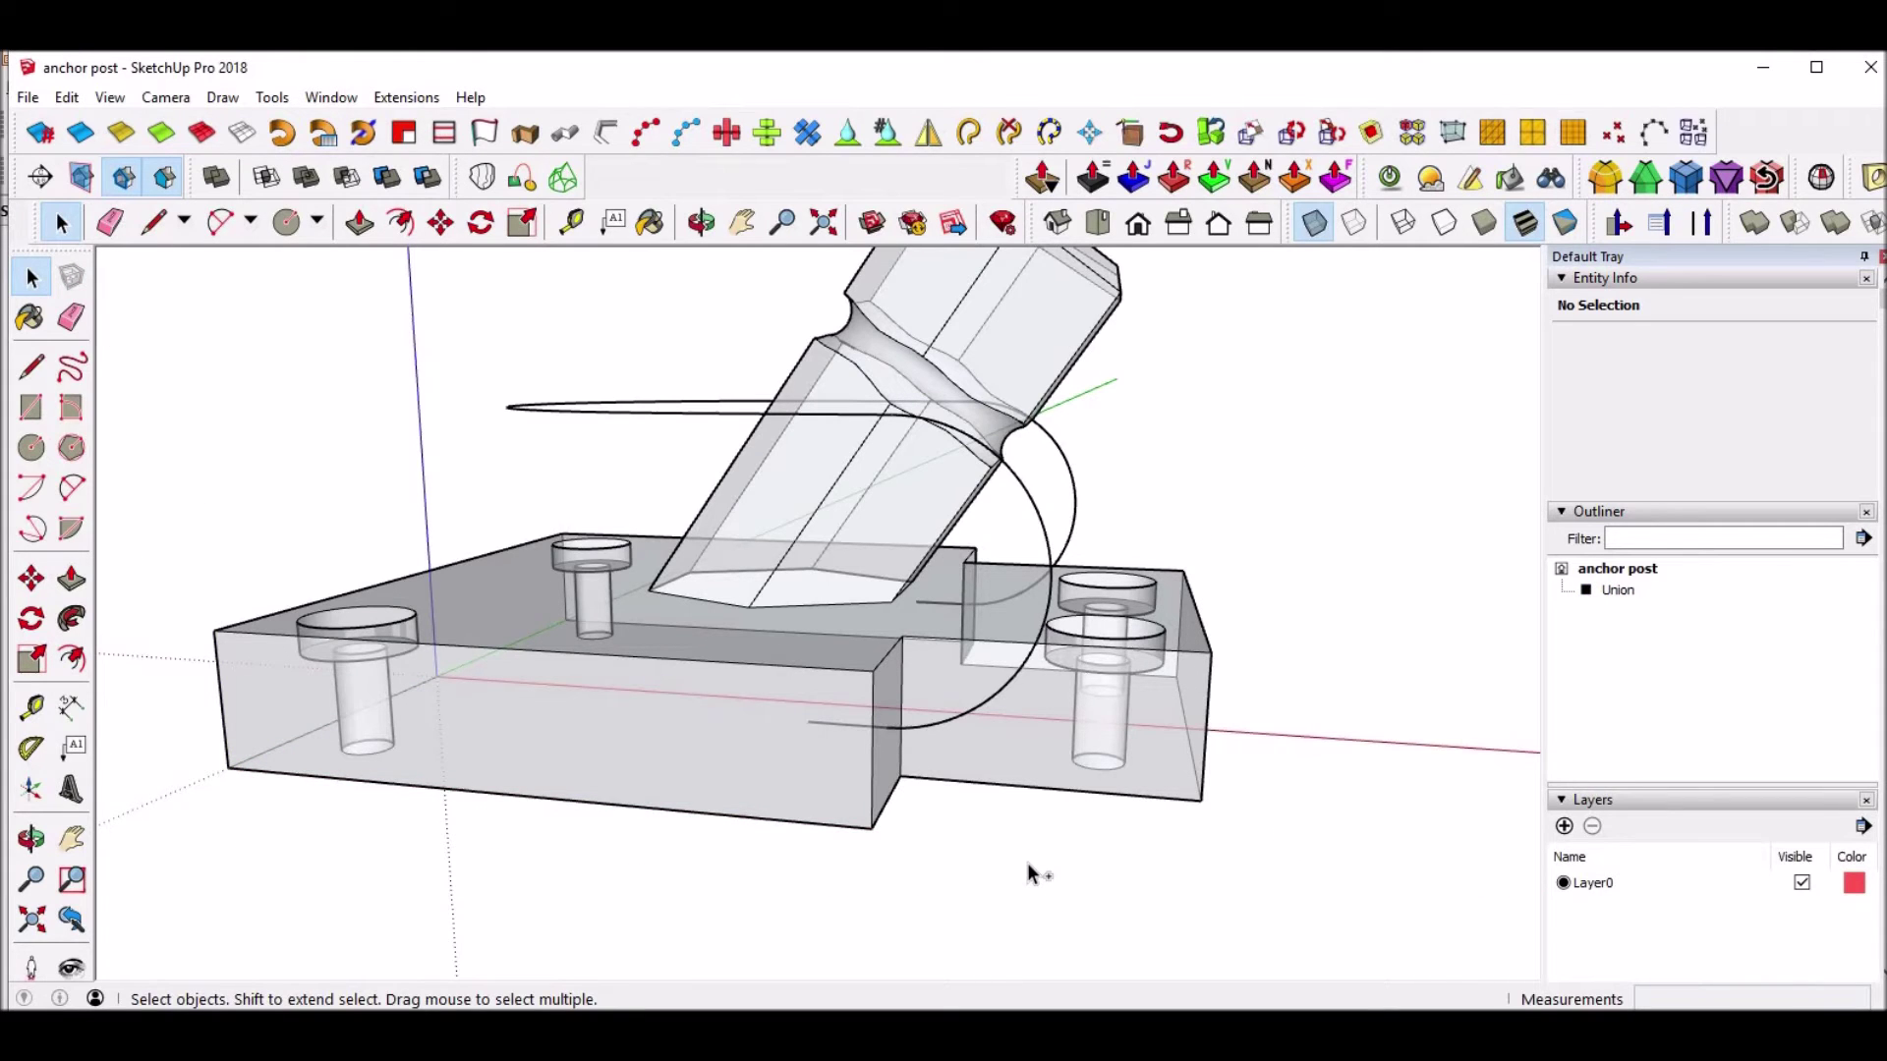
Try to move the whole rod path into the Union group by removing it and pasting it in place there.
triple_click(831, 723)
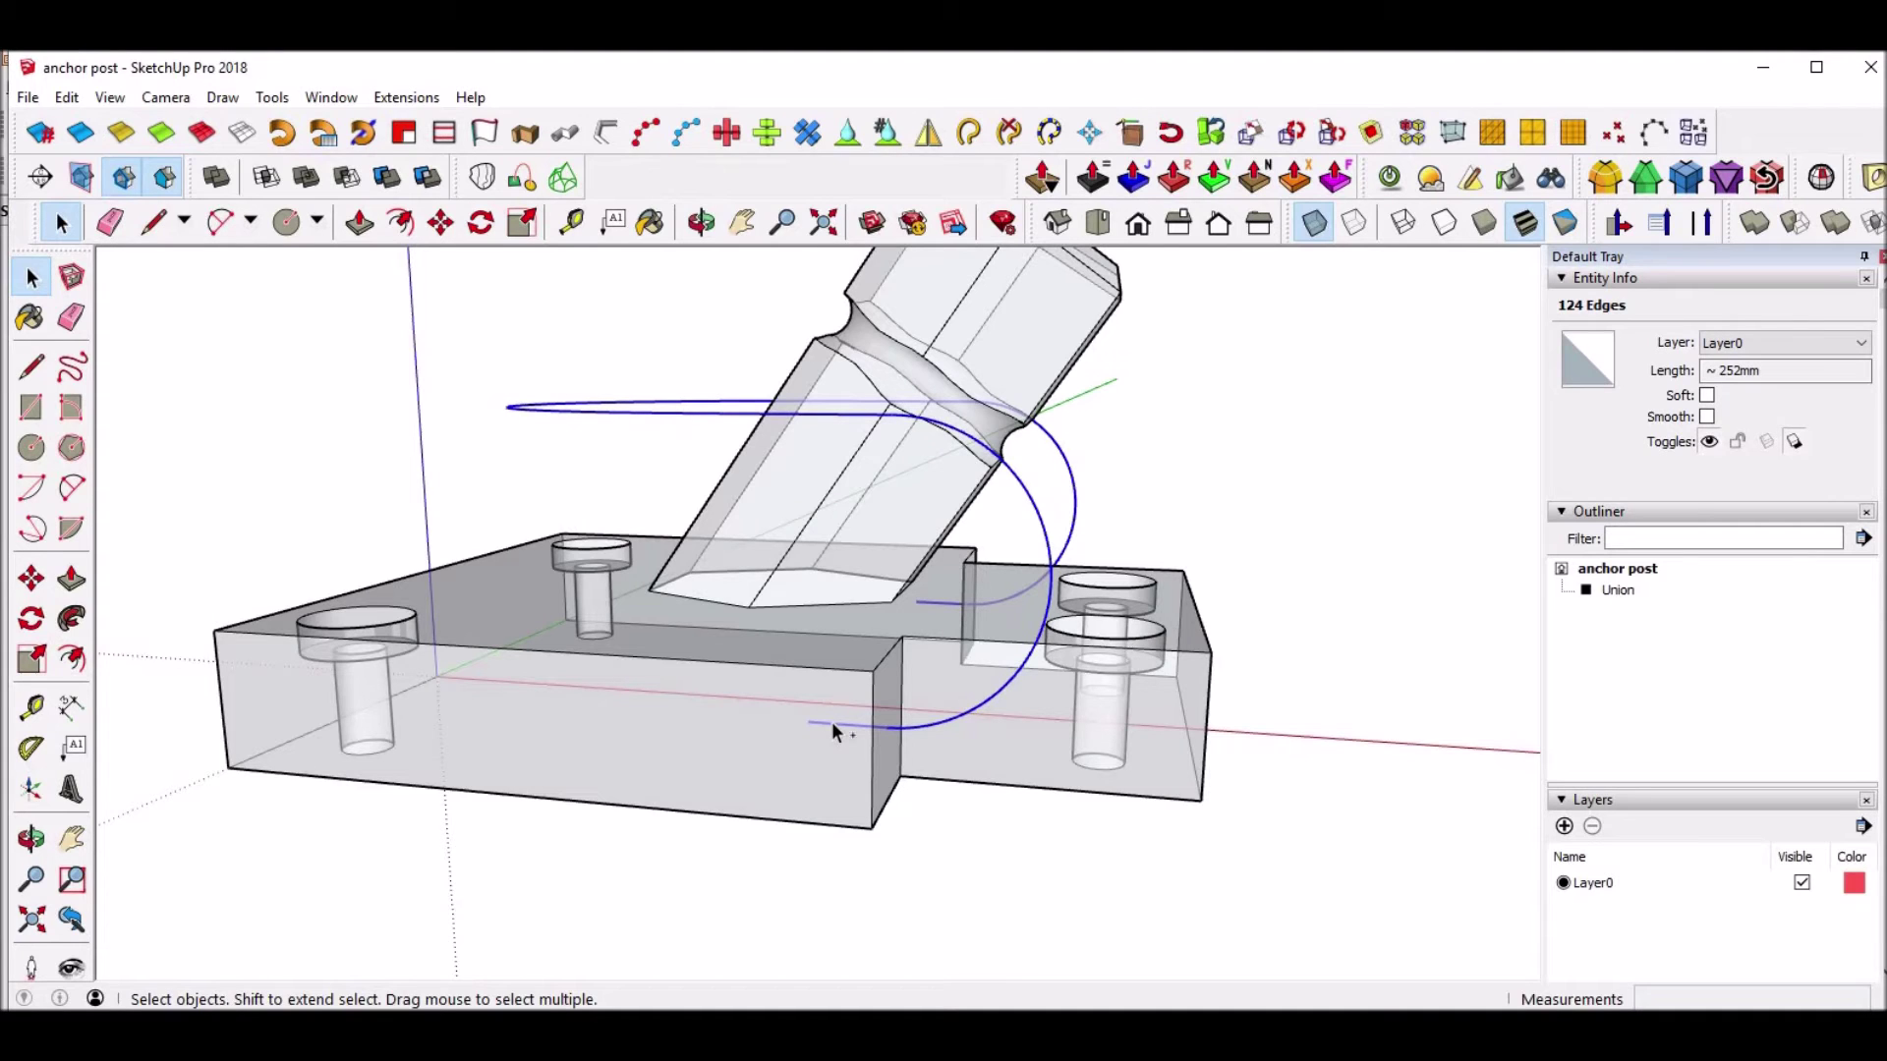
key("Delete")
double_click(780, 763)
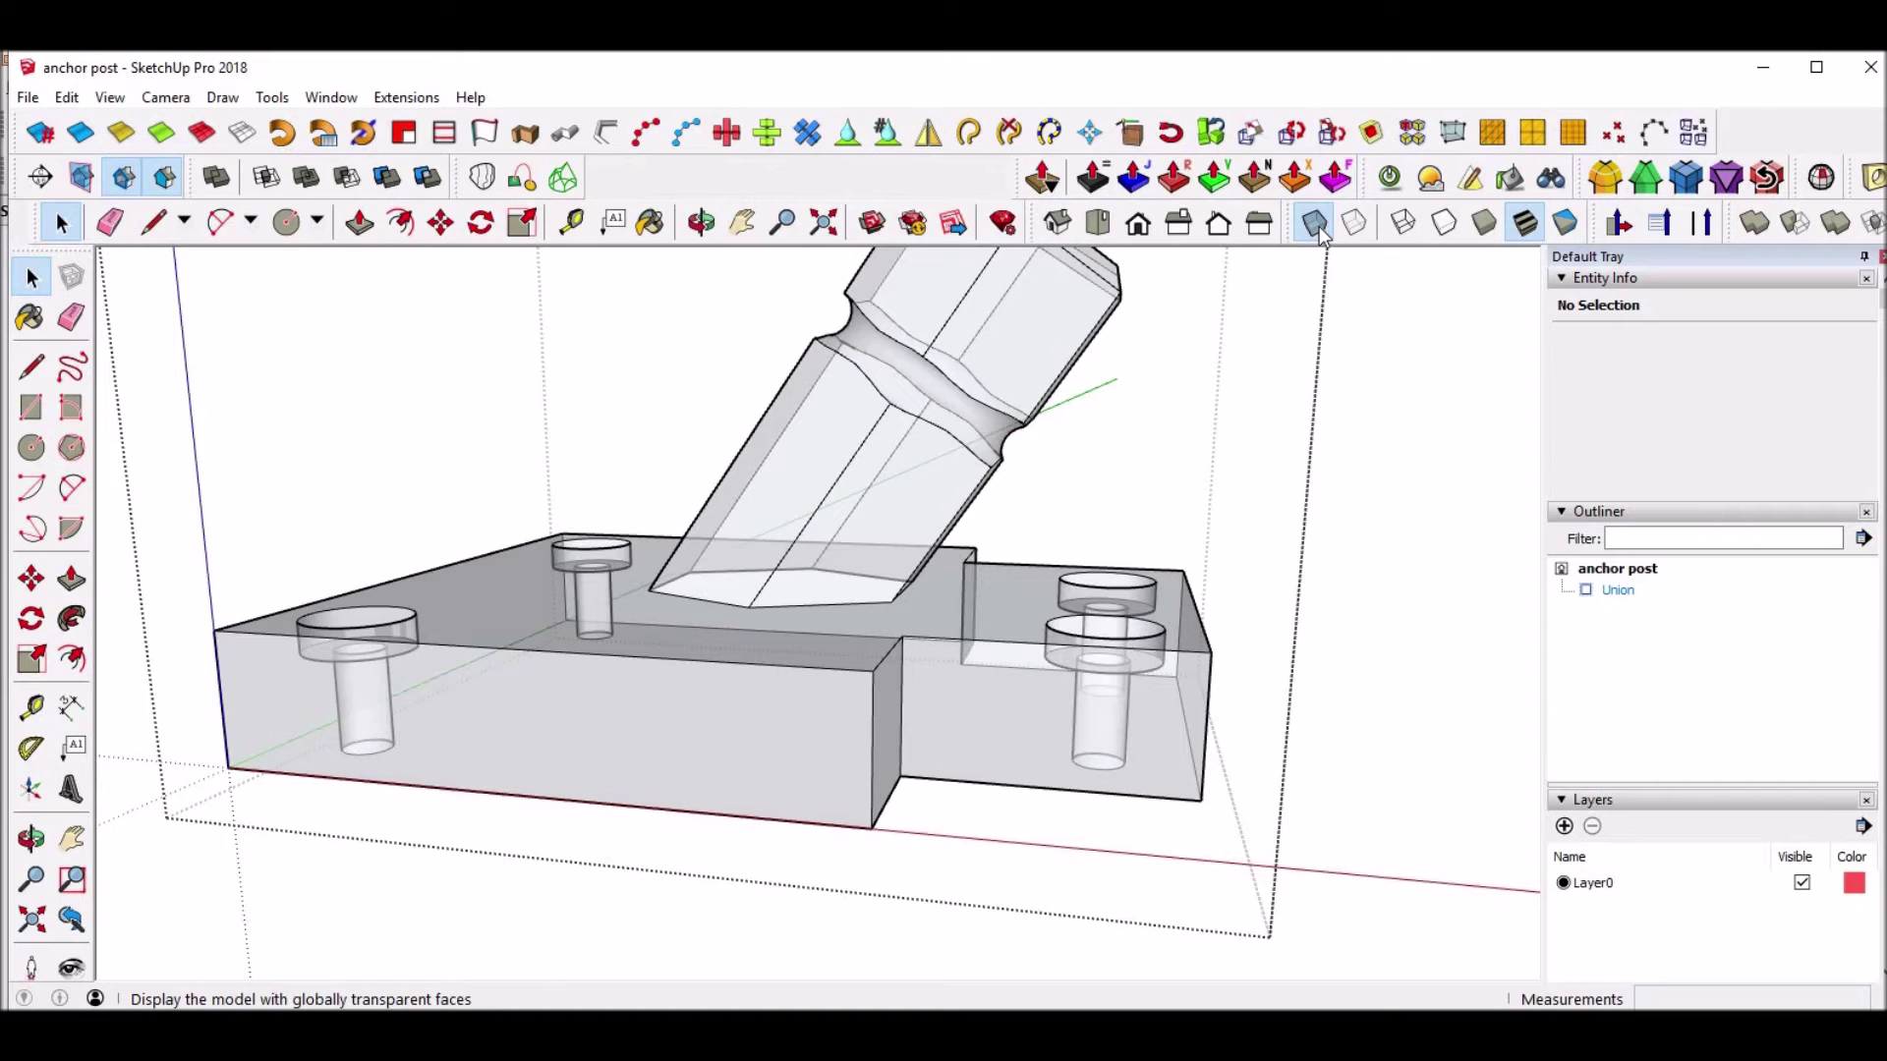
left_click(67, 98)
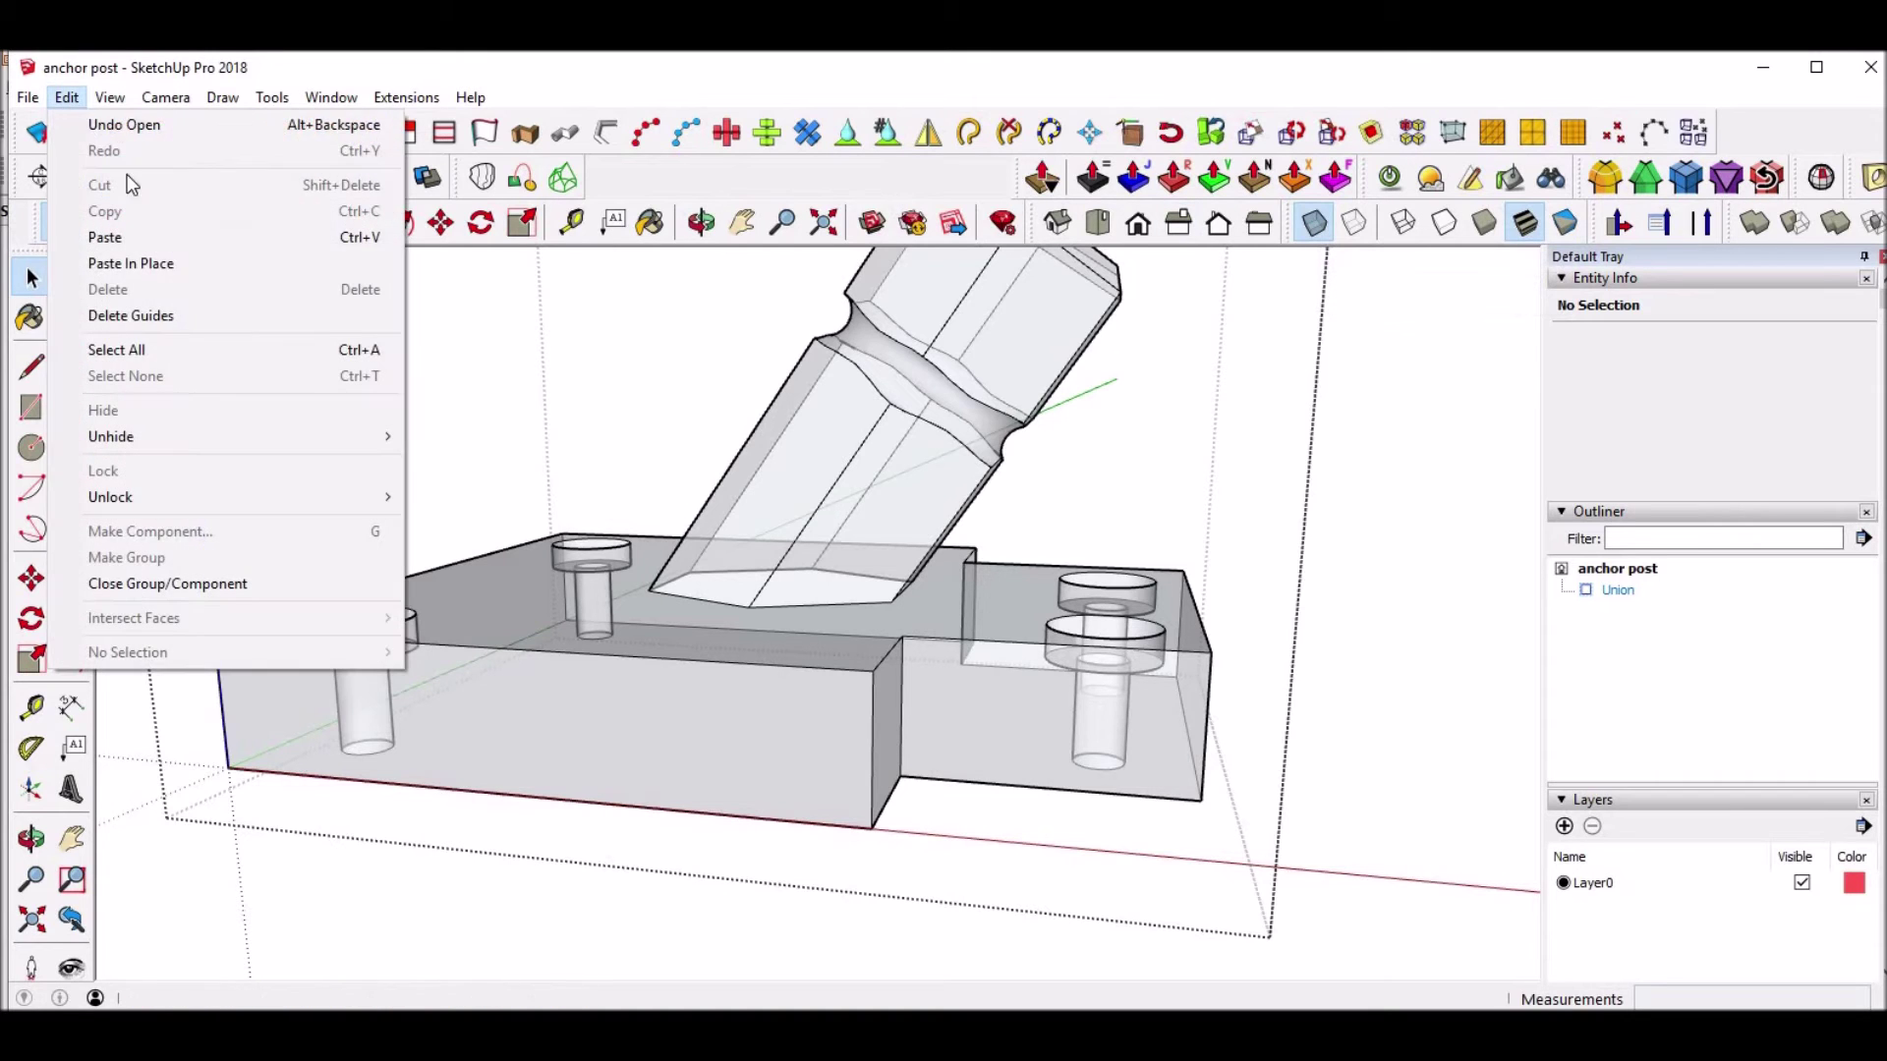
left_click(130, 267)
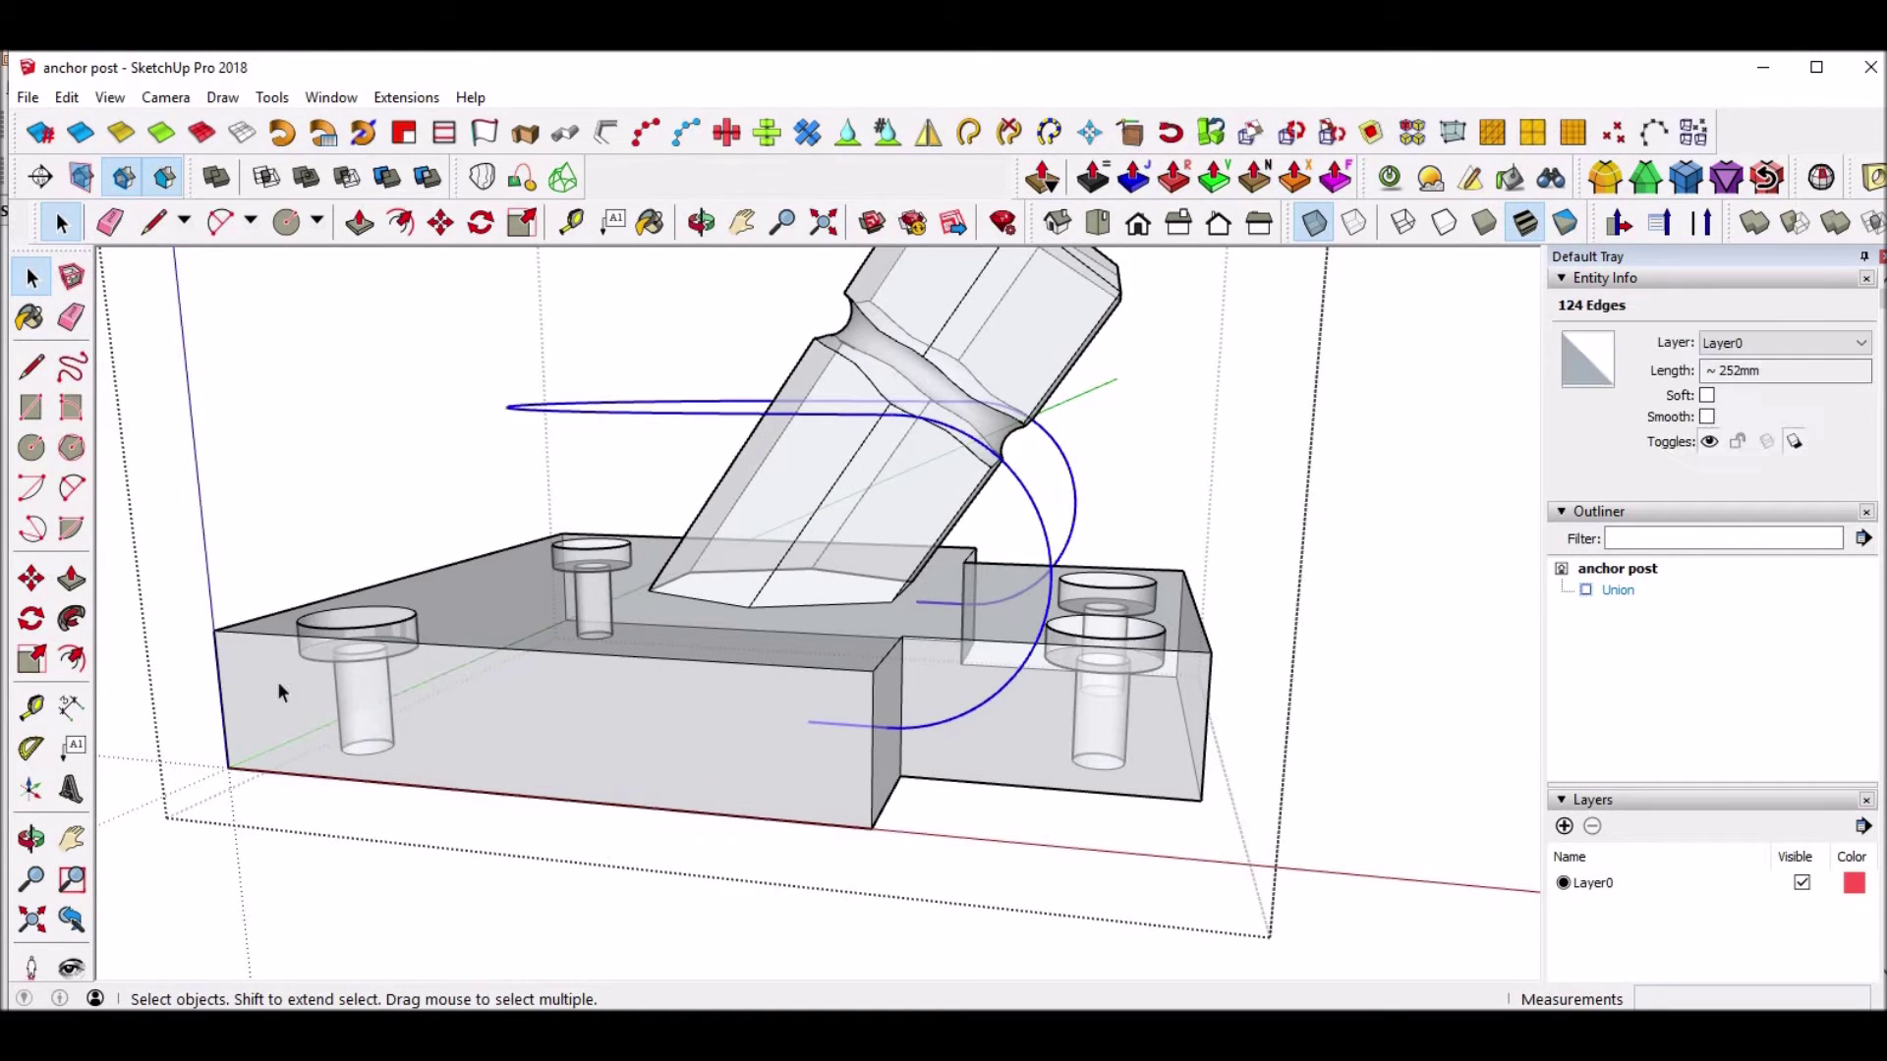
scroll(778, 759, "up", 2)
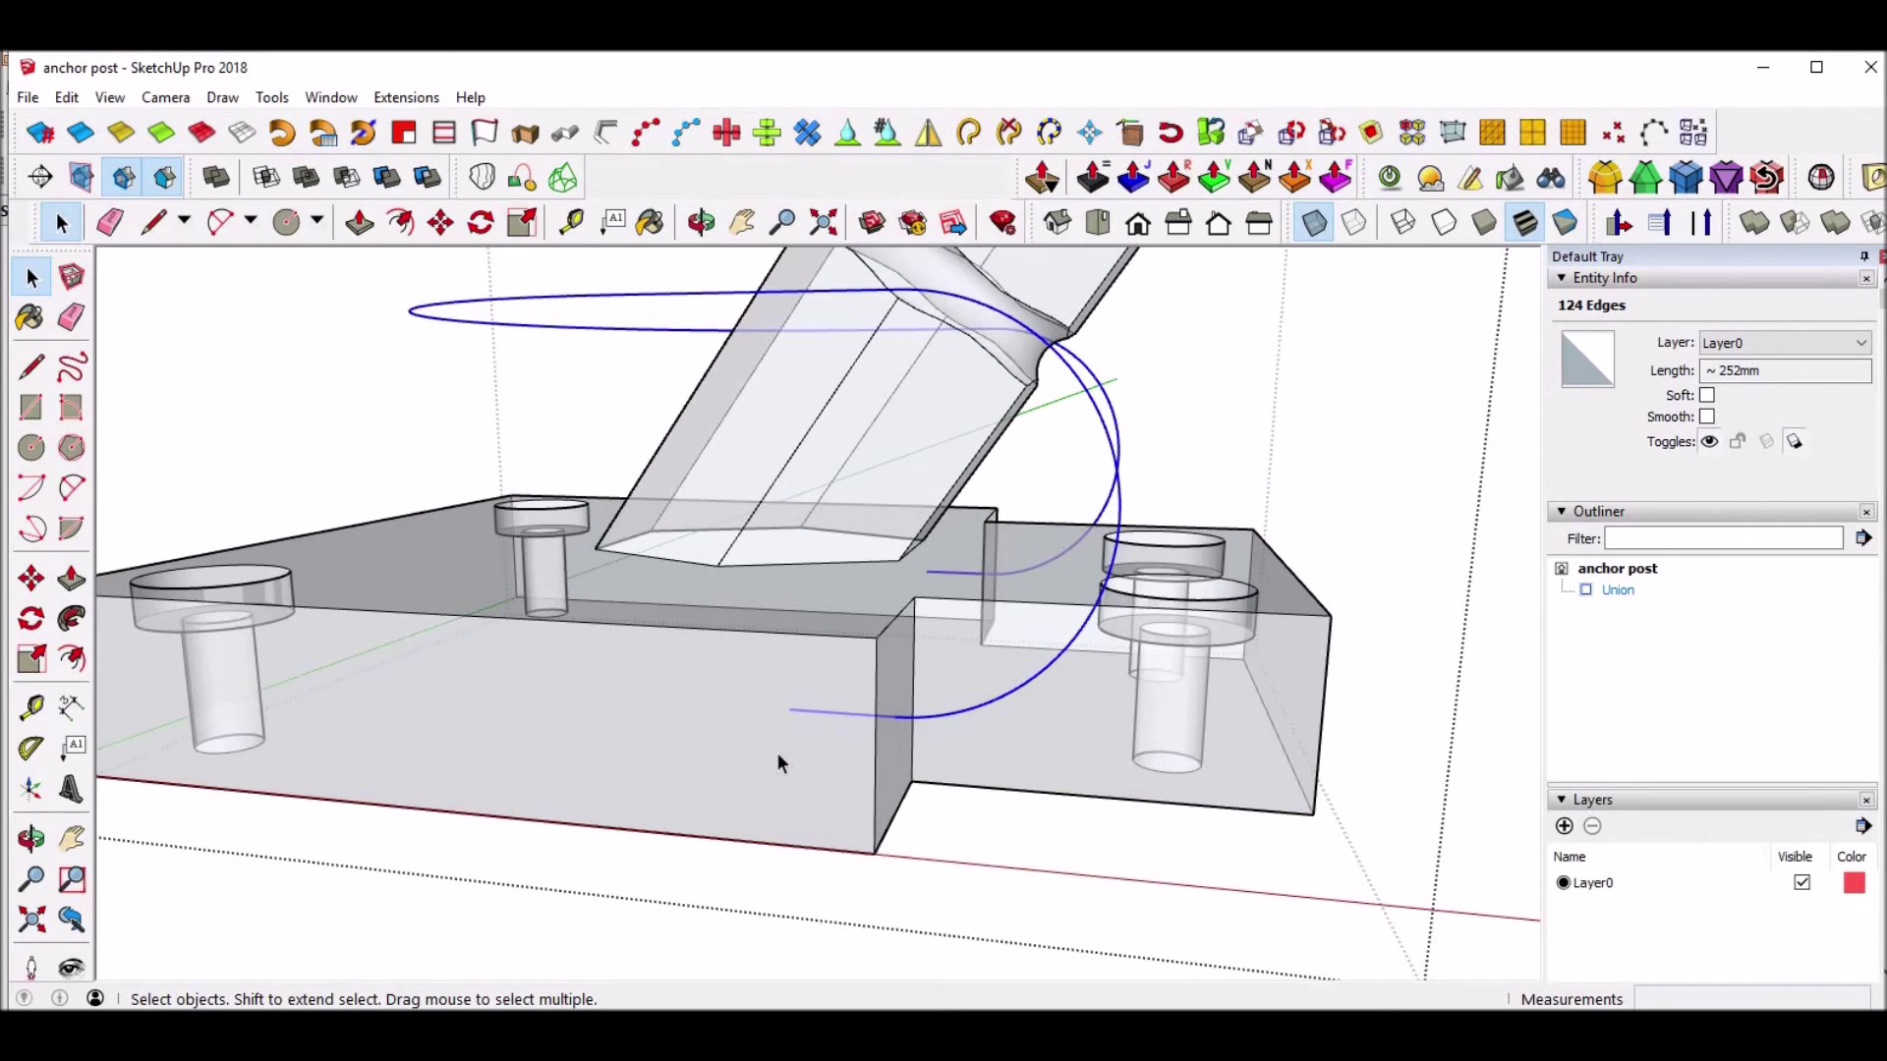
scroll(776, 755, "down", 3)
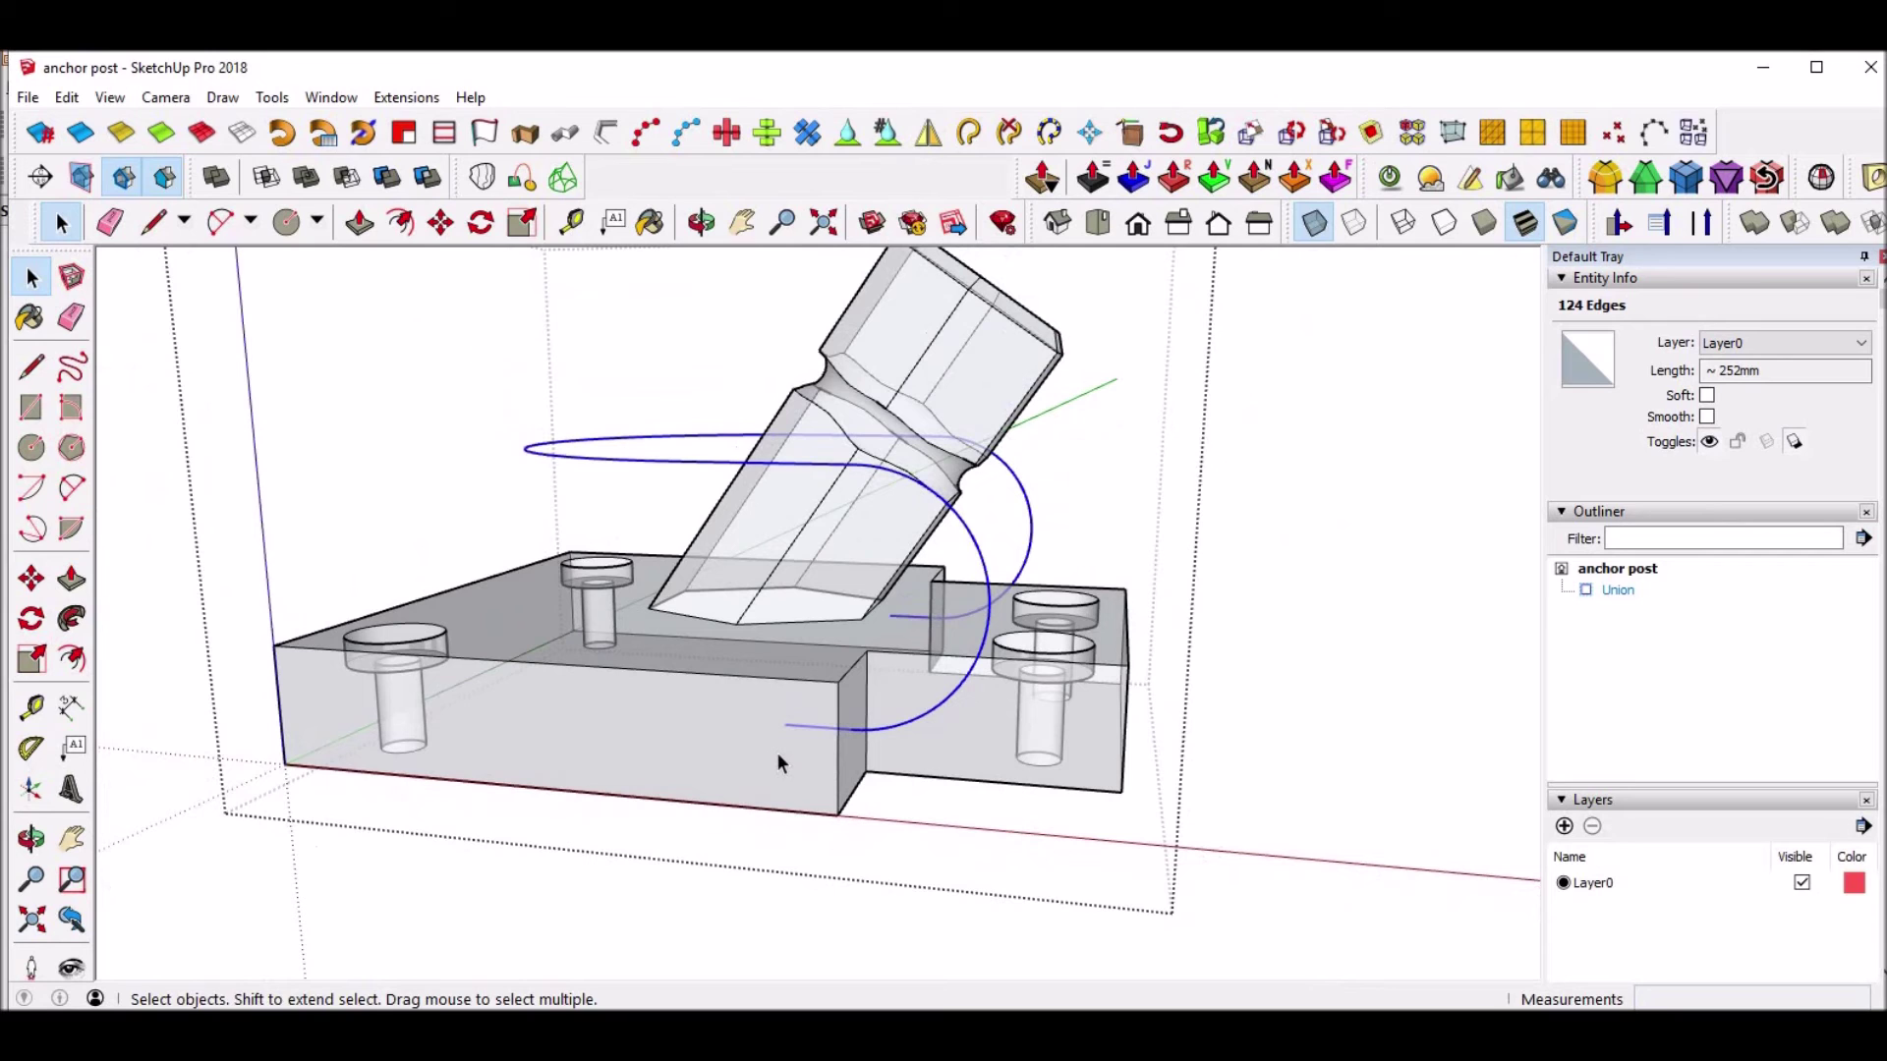
scroll(777, 755, "up", 2)
scroll(776, 755, "down", 4)
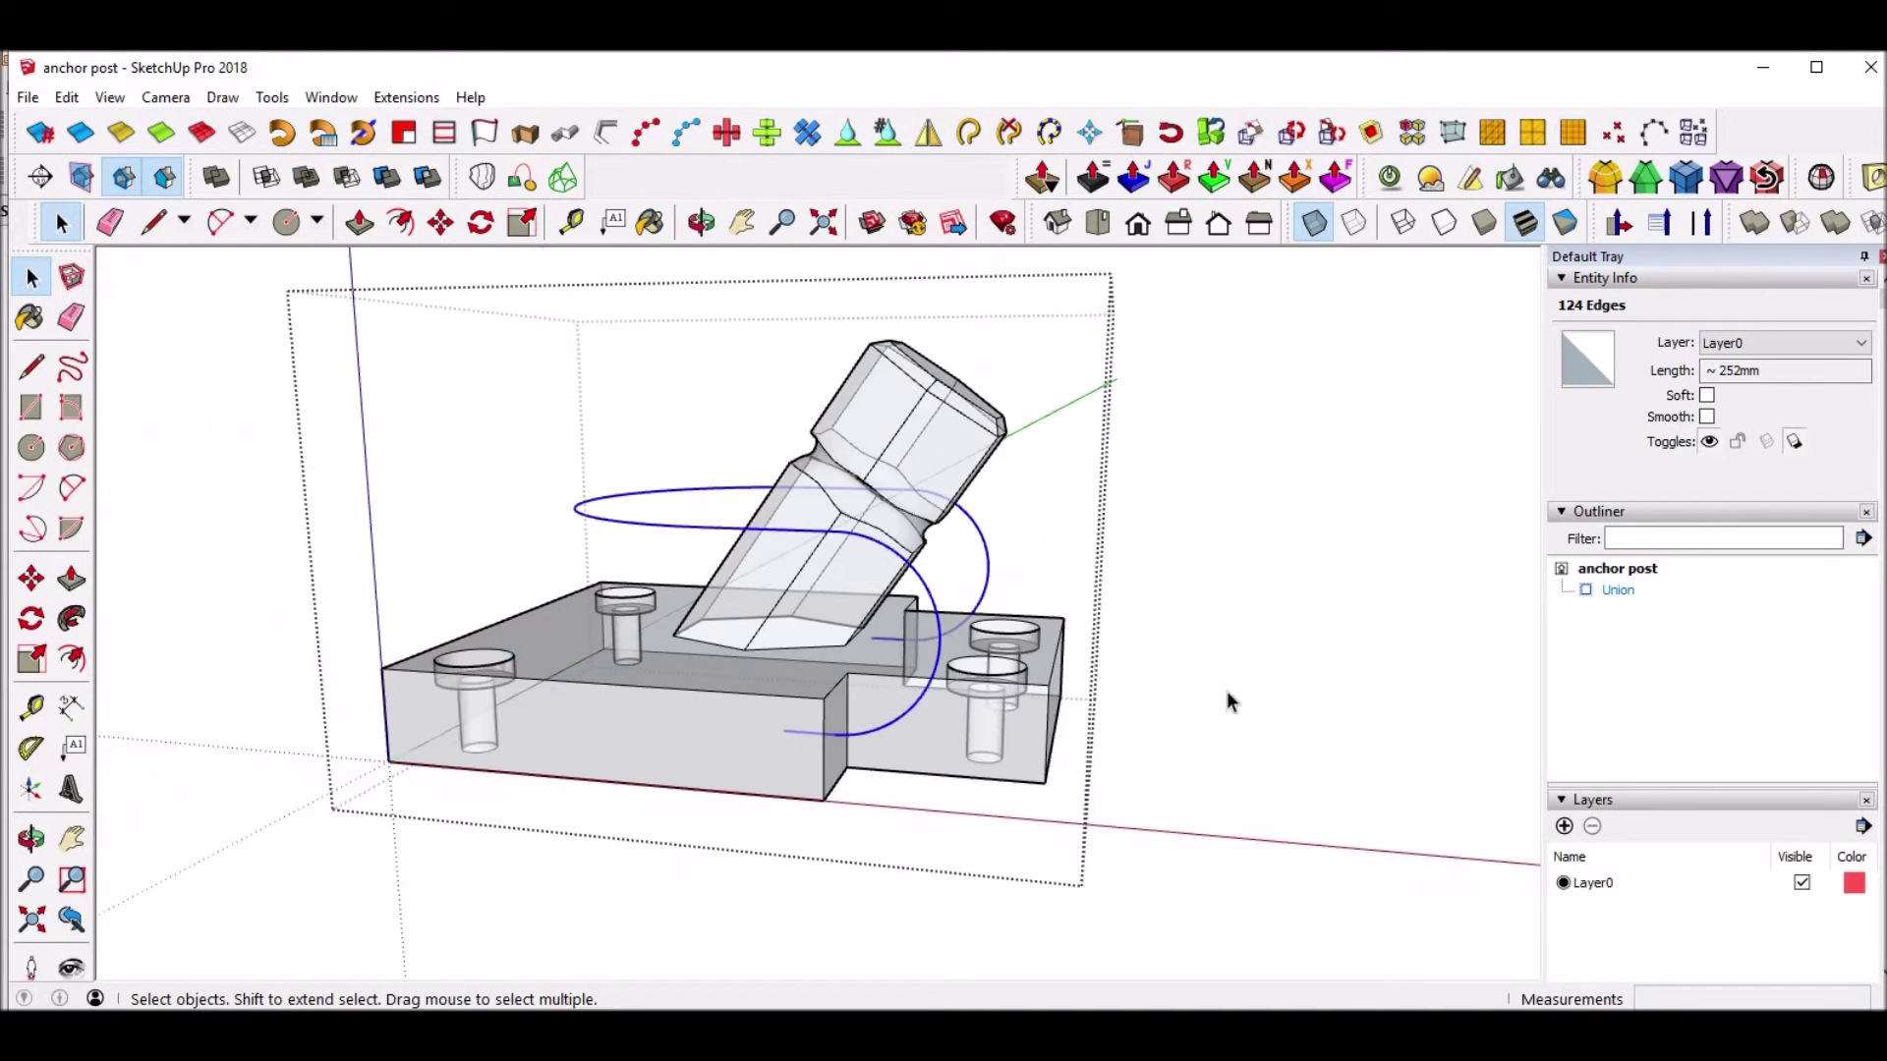
left_click(1290, 639)
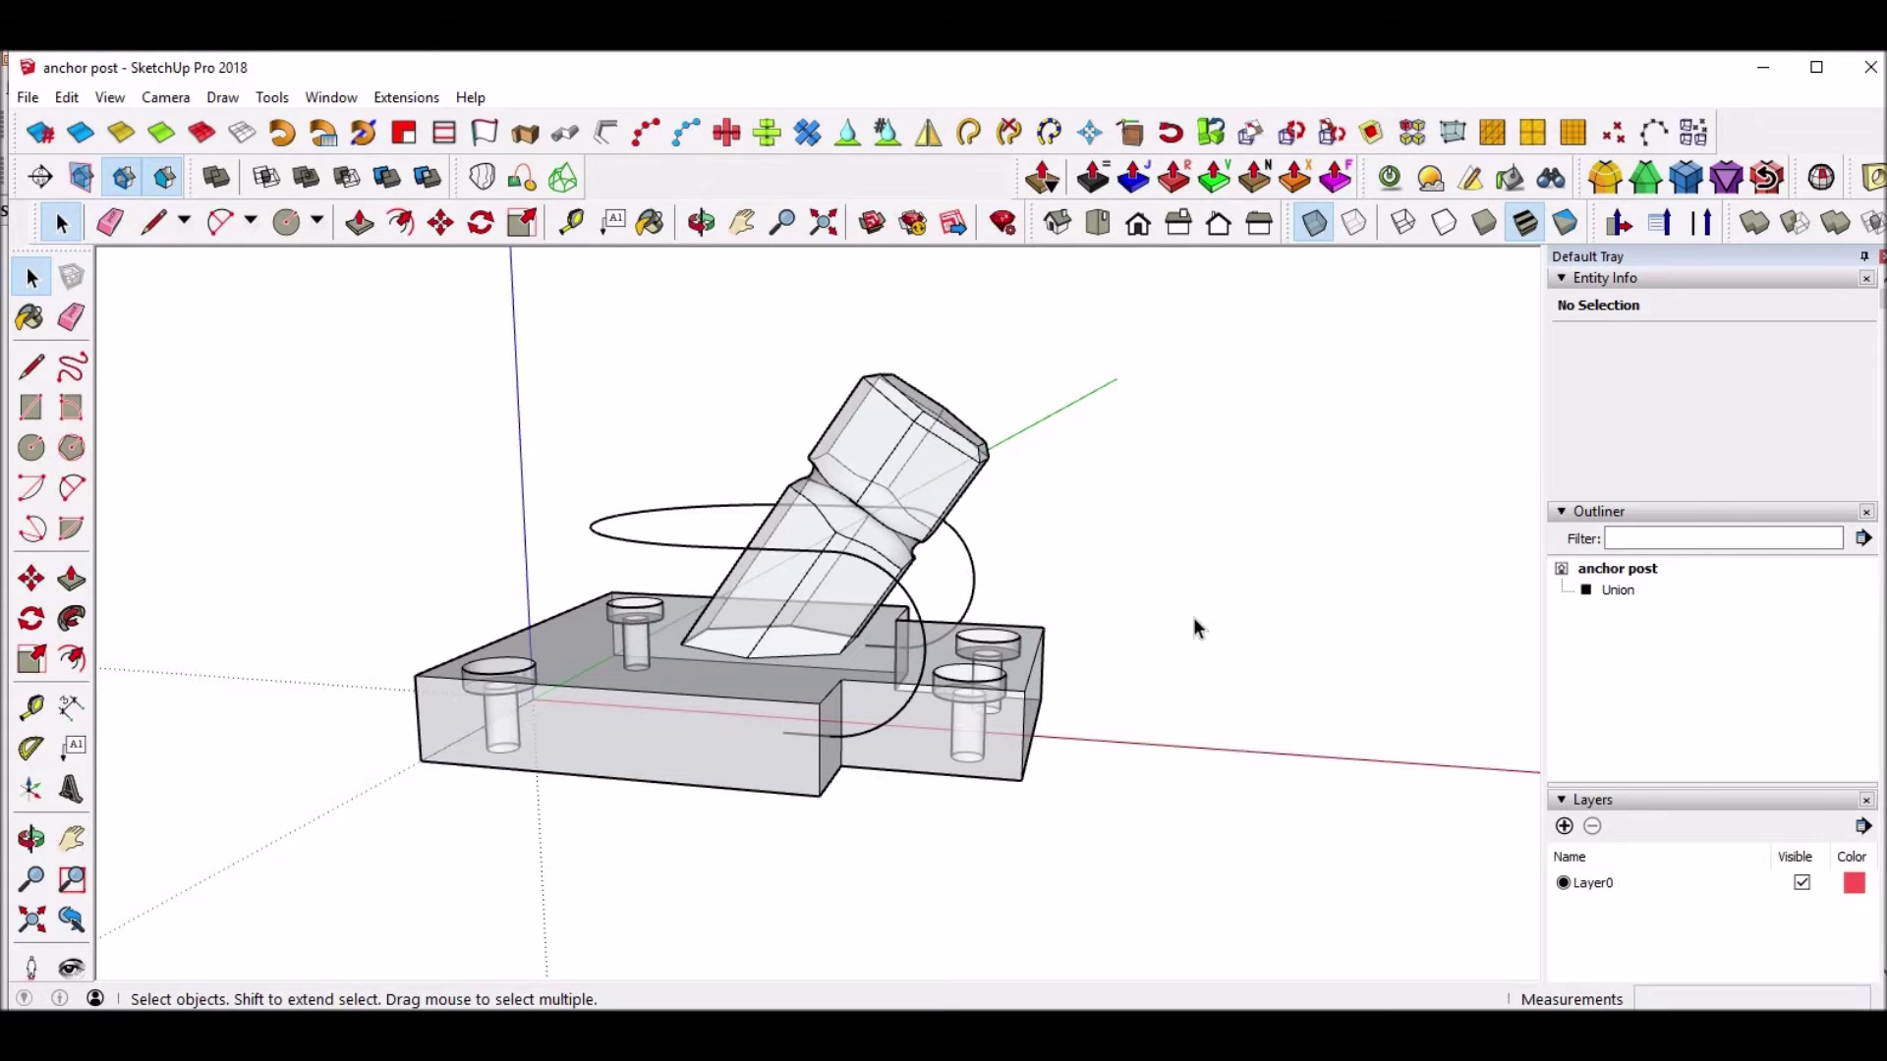
Hide the Union group so that only the rod path is displayed.
left_click(697, 735)
right_click(698, 735)
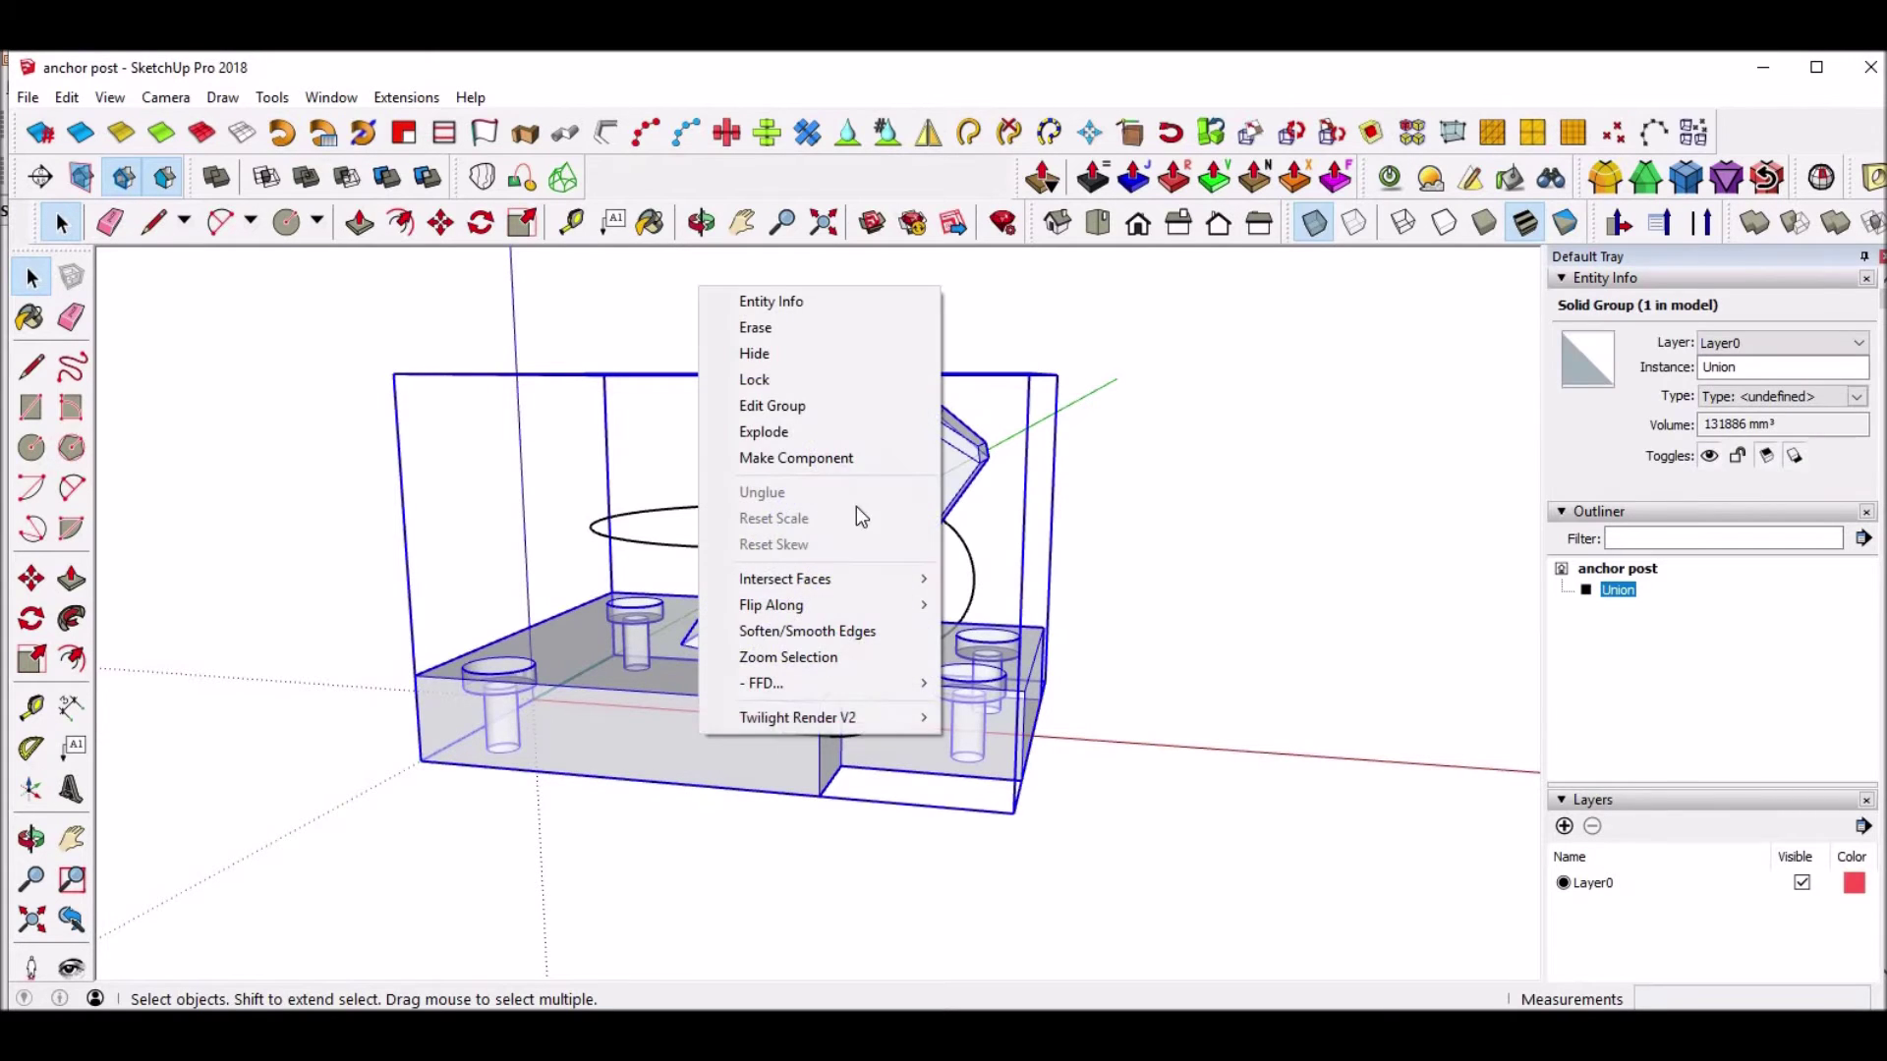
left_click(794, 354)
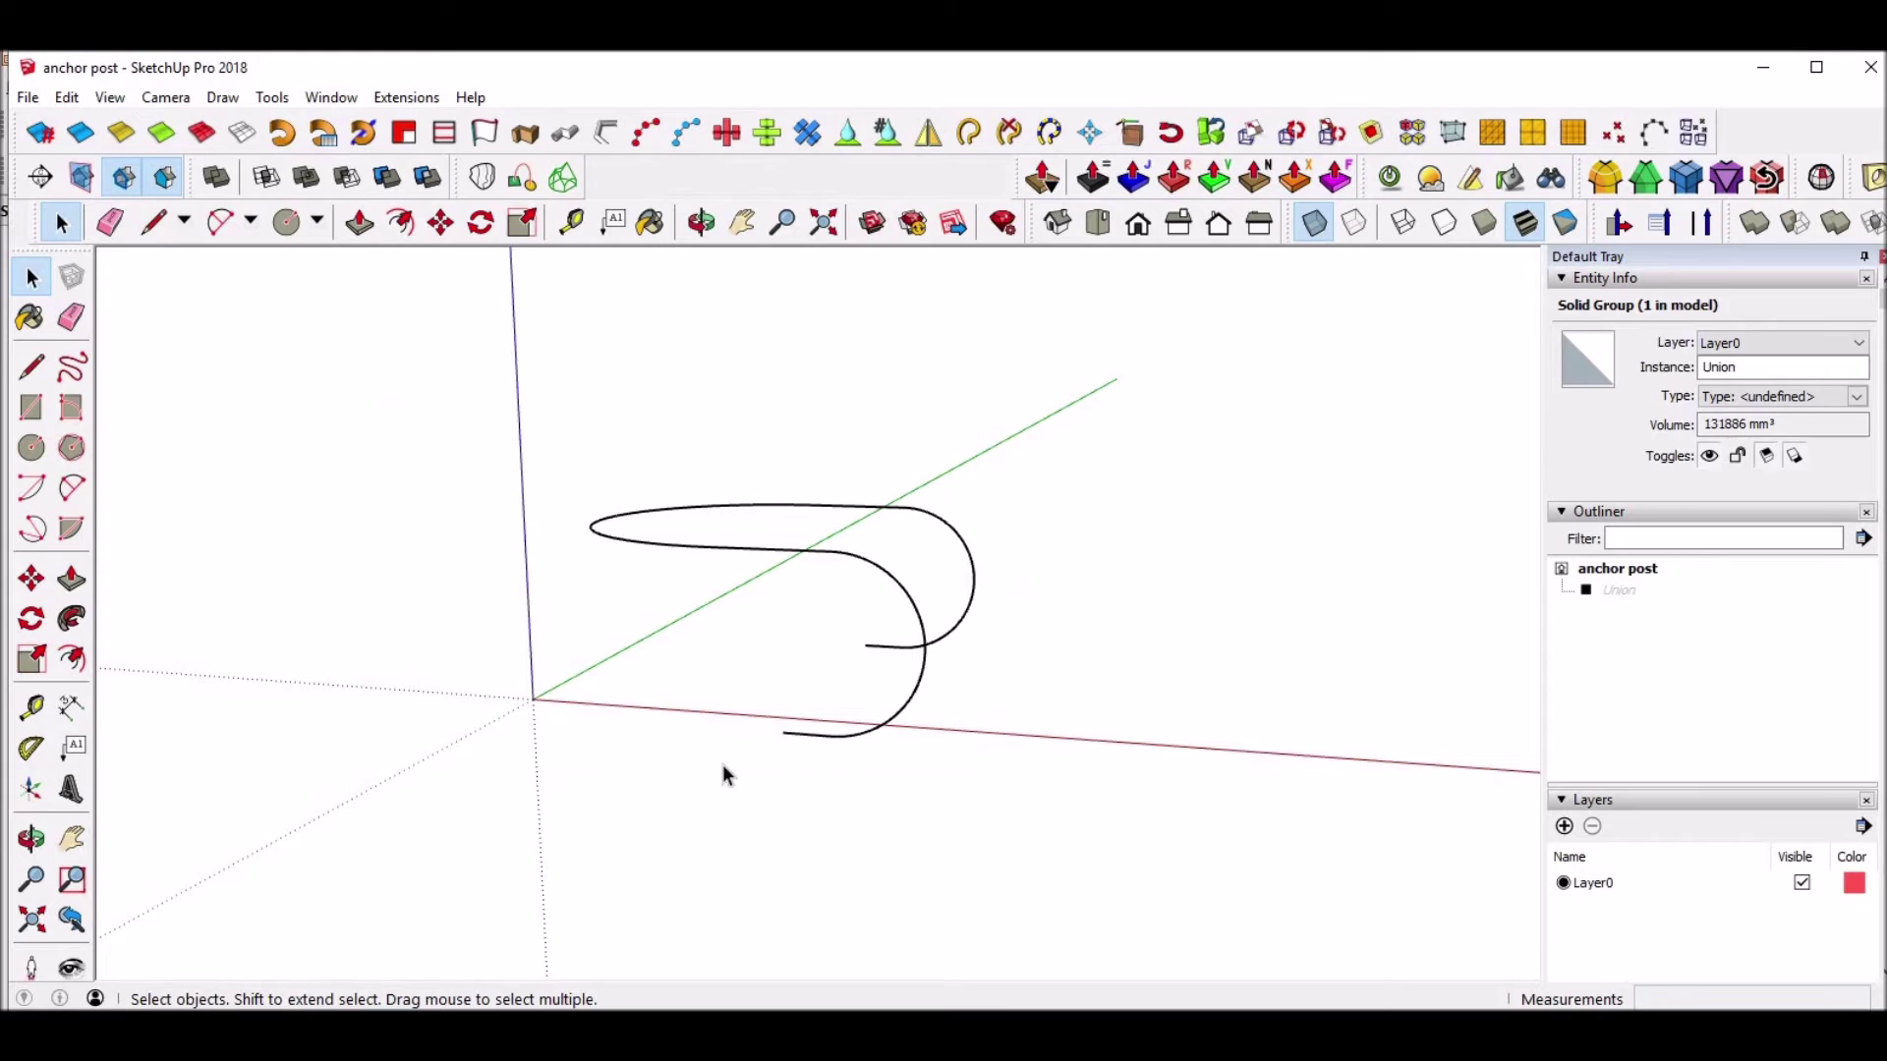
Draw a circle of radius 3.5 mm perpendicular to the red axis, centred on the free endpoint of the front rod path.
key("o")
left_click_drag(812, 743, 821, 741)
key("space")
scroll(739, 731, "up", 5)
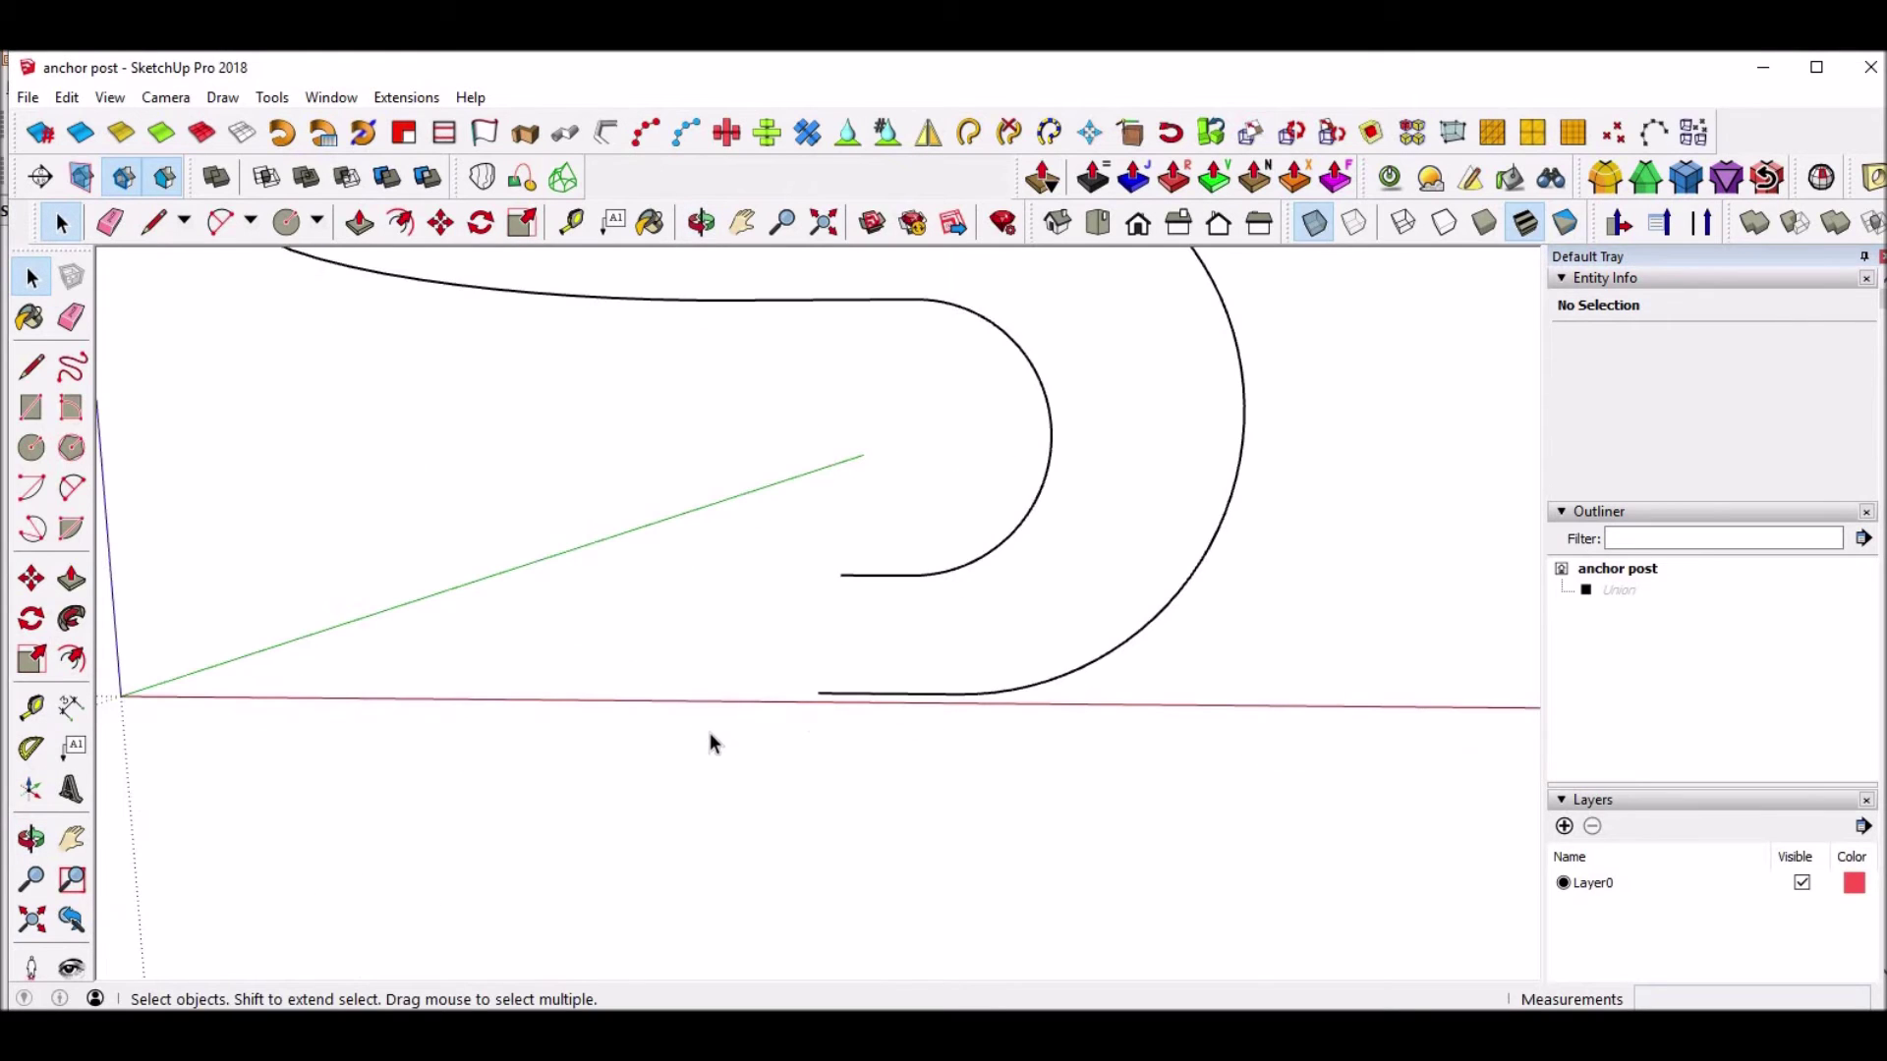
key("c")
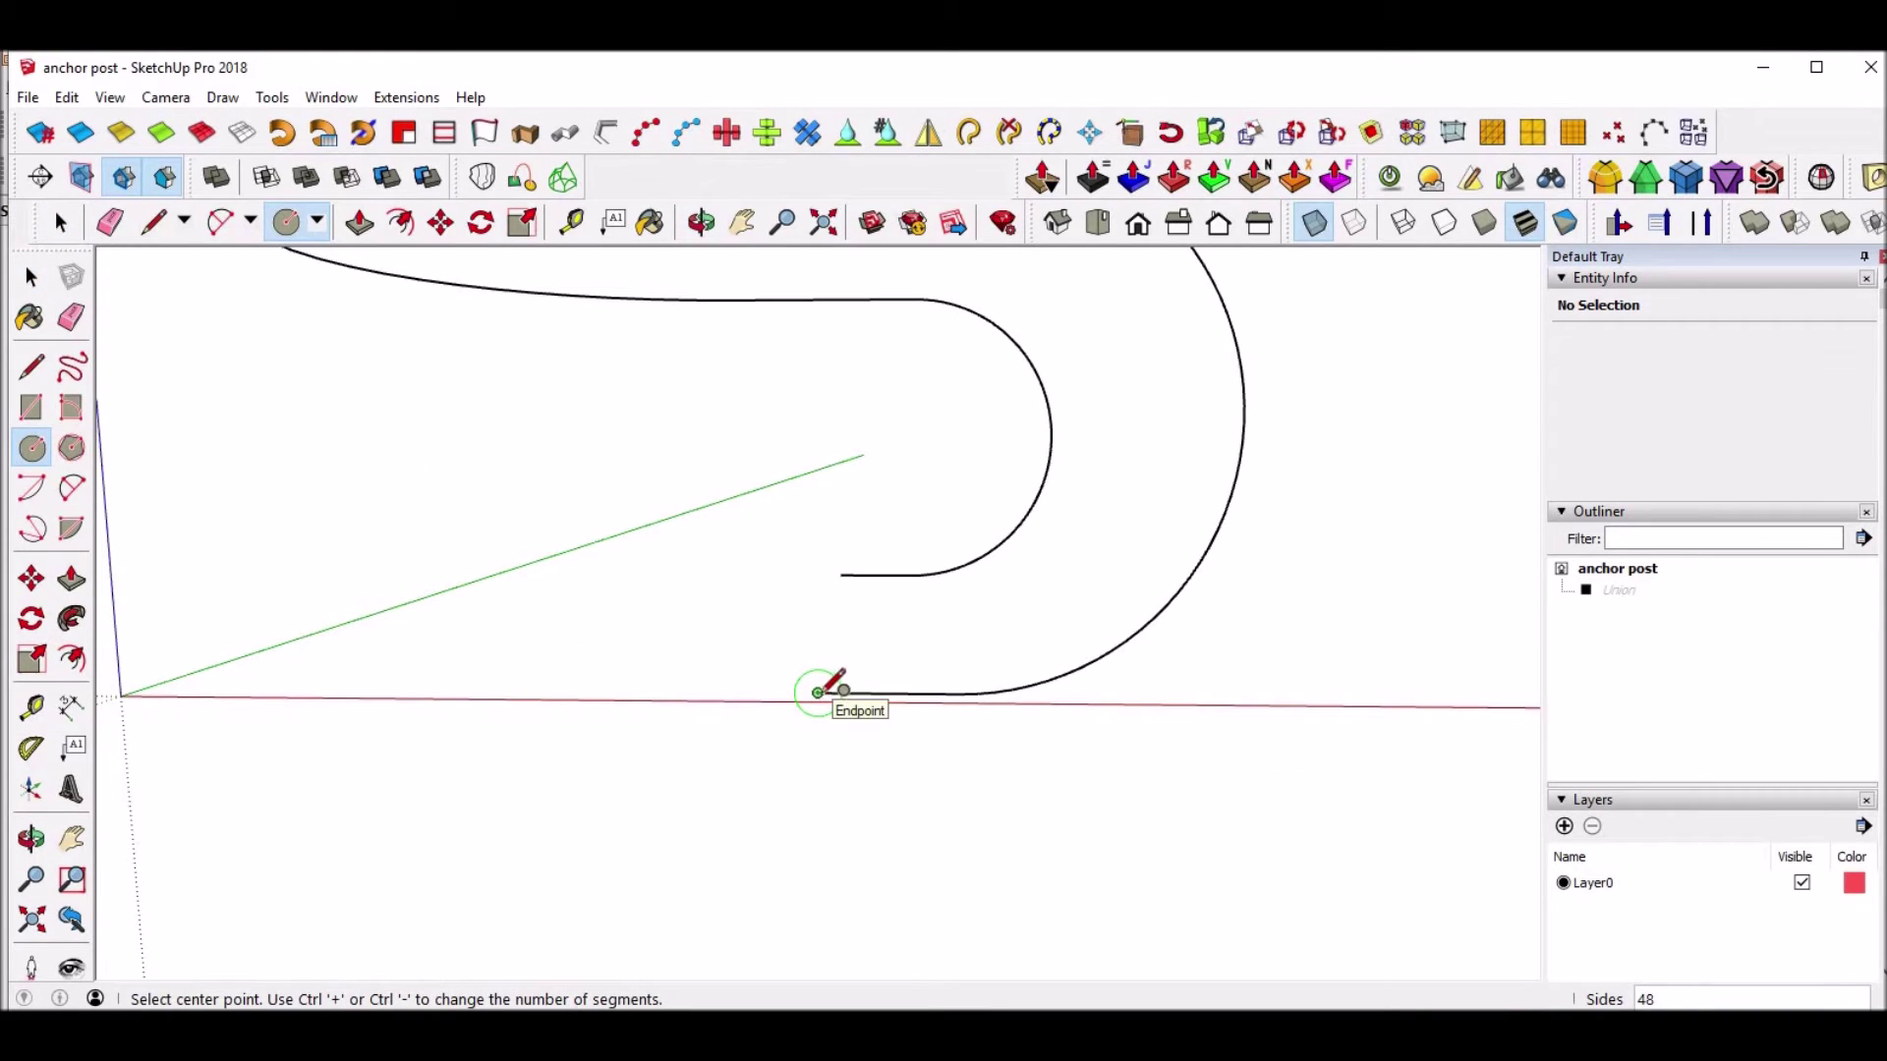
left_click(818, 692)
middle_click_drag(843, 725, 1304, 688)
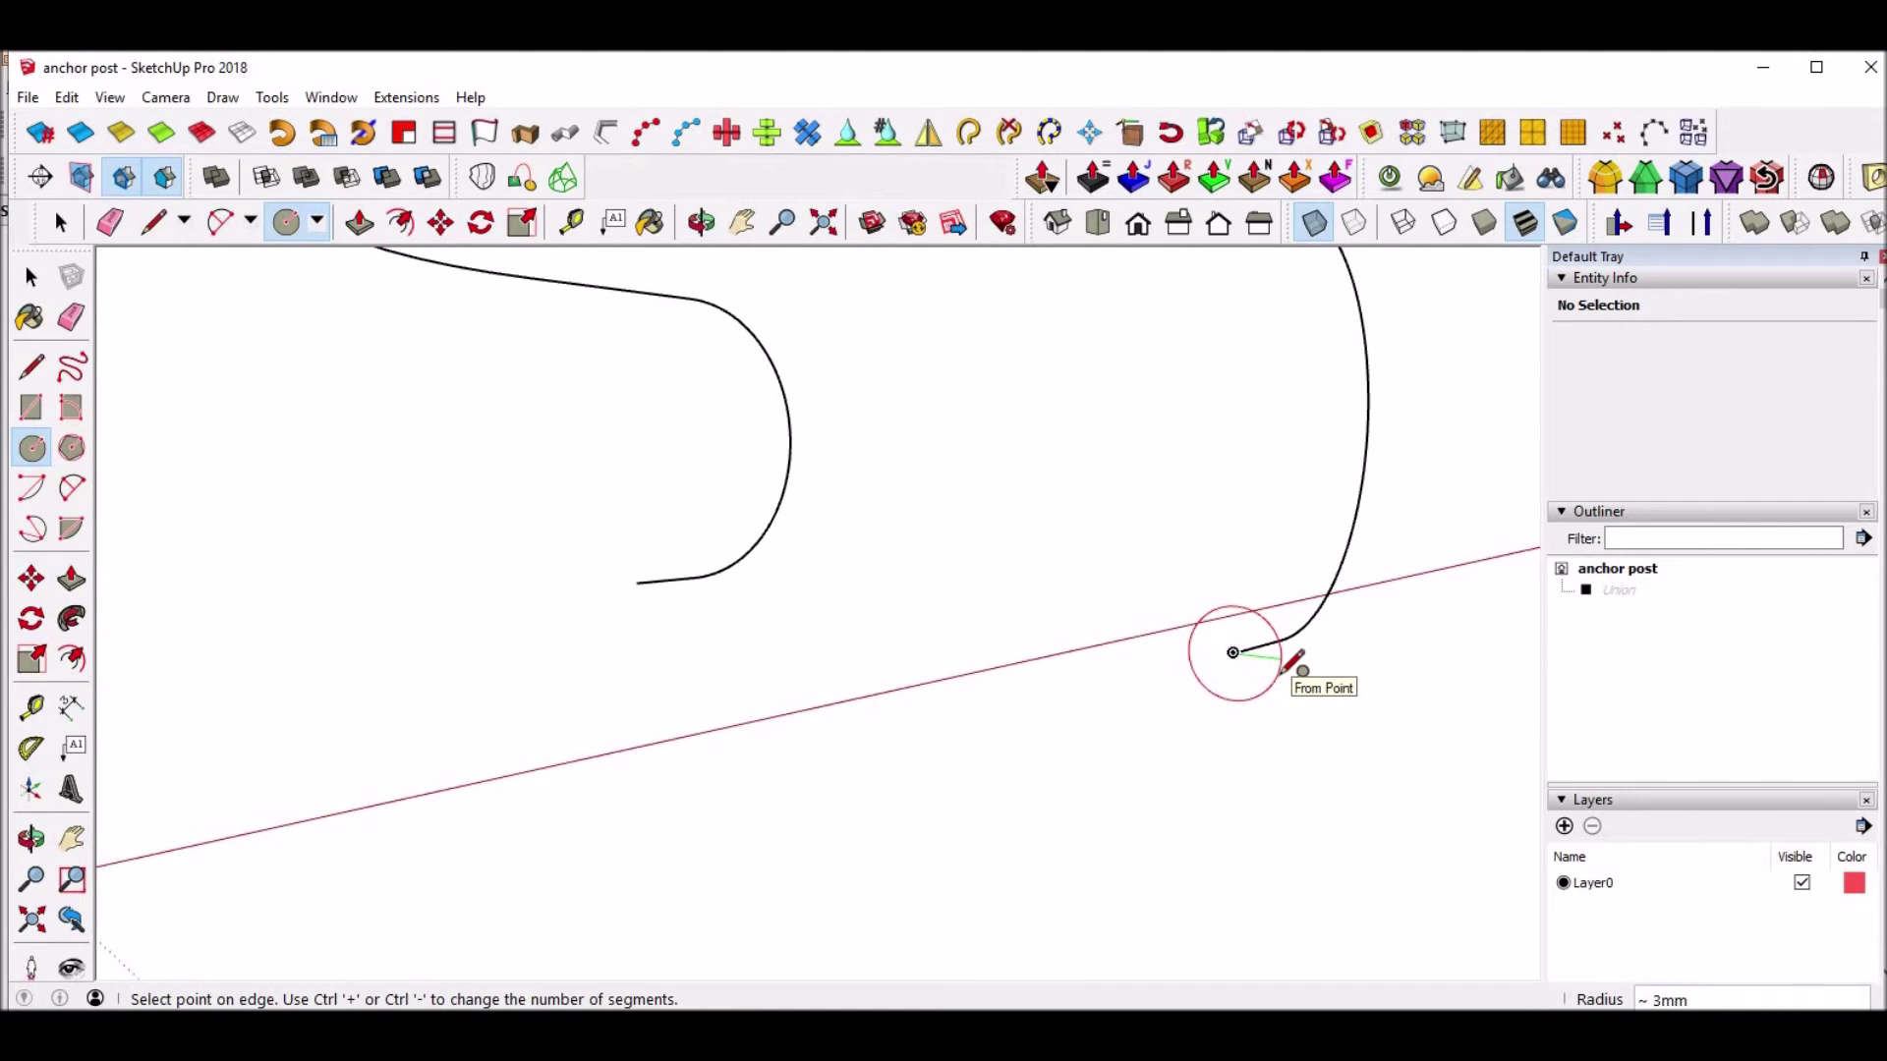
type("3.5")
key("Return")
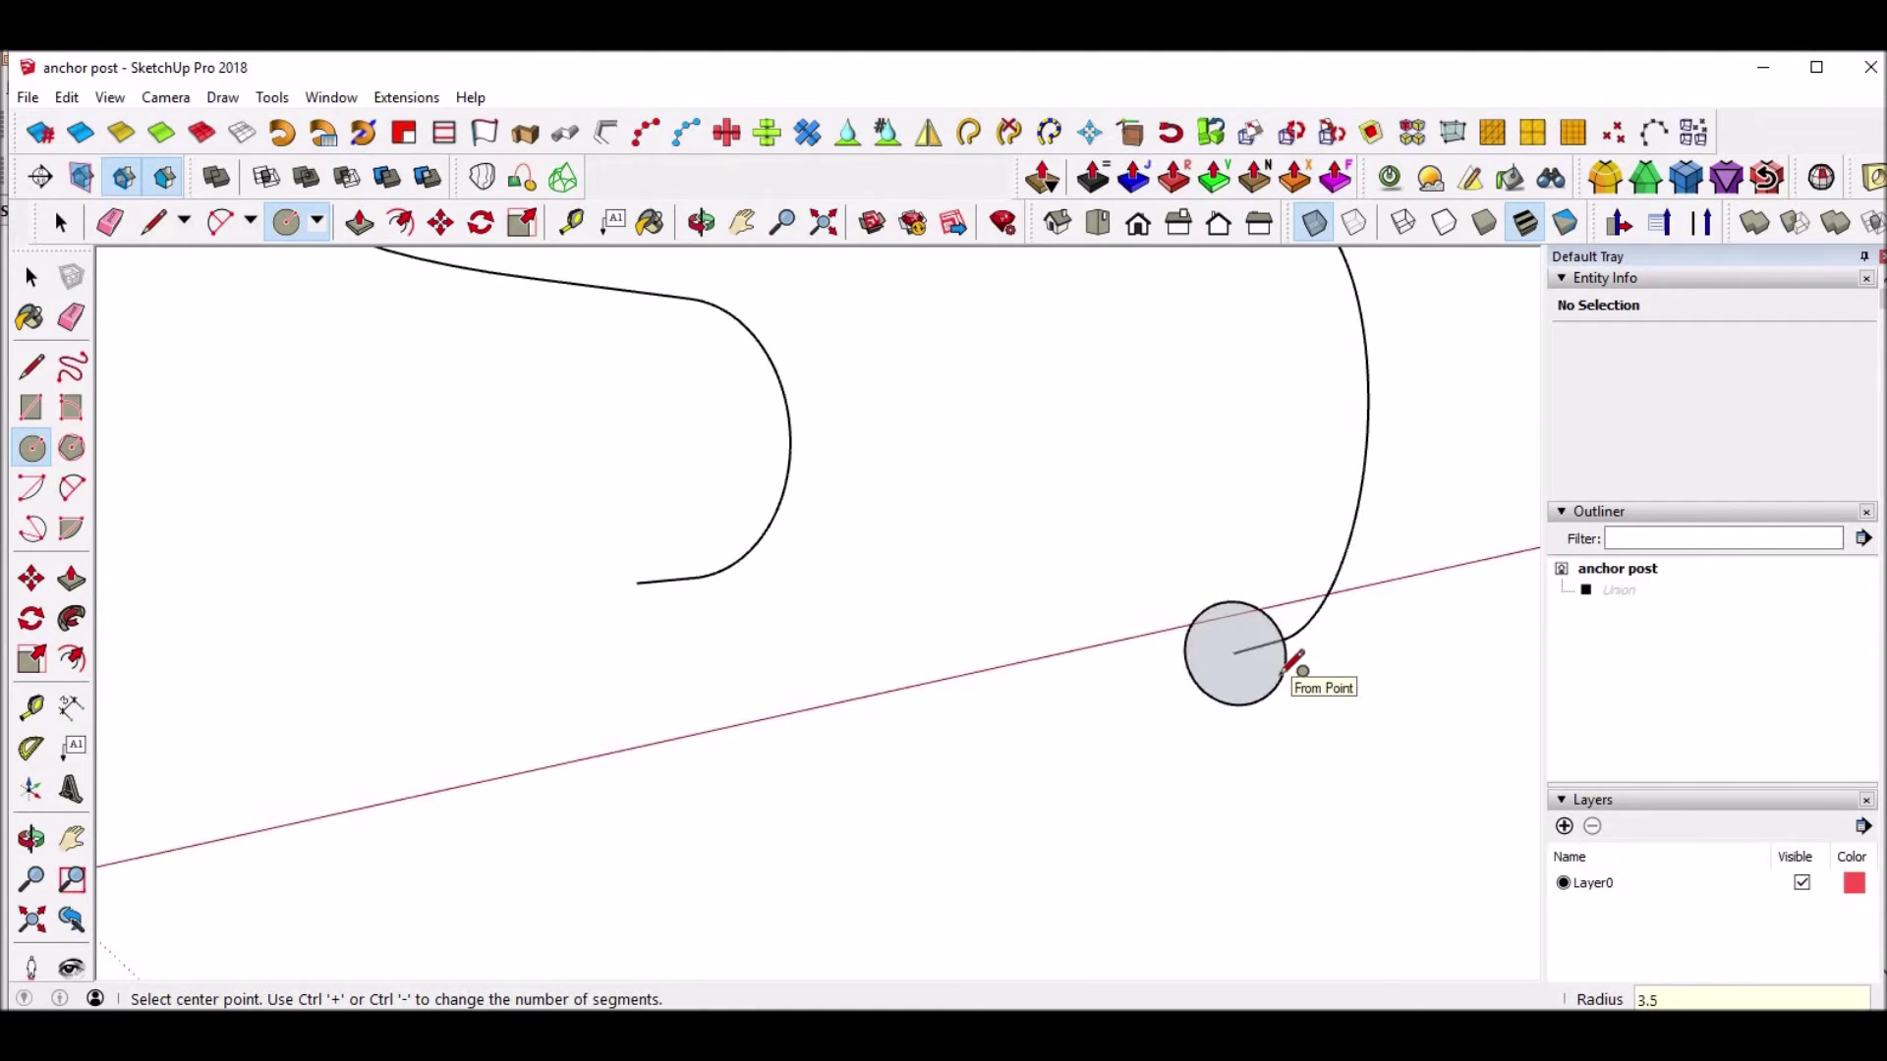
Try to sweep the new circle along the whole connected rod path with Follow Me.
key("space")
middle_click_drag(1331, 674, 990, 725)
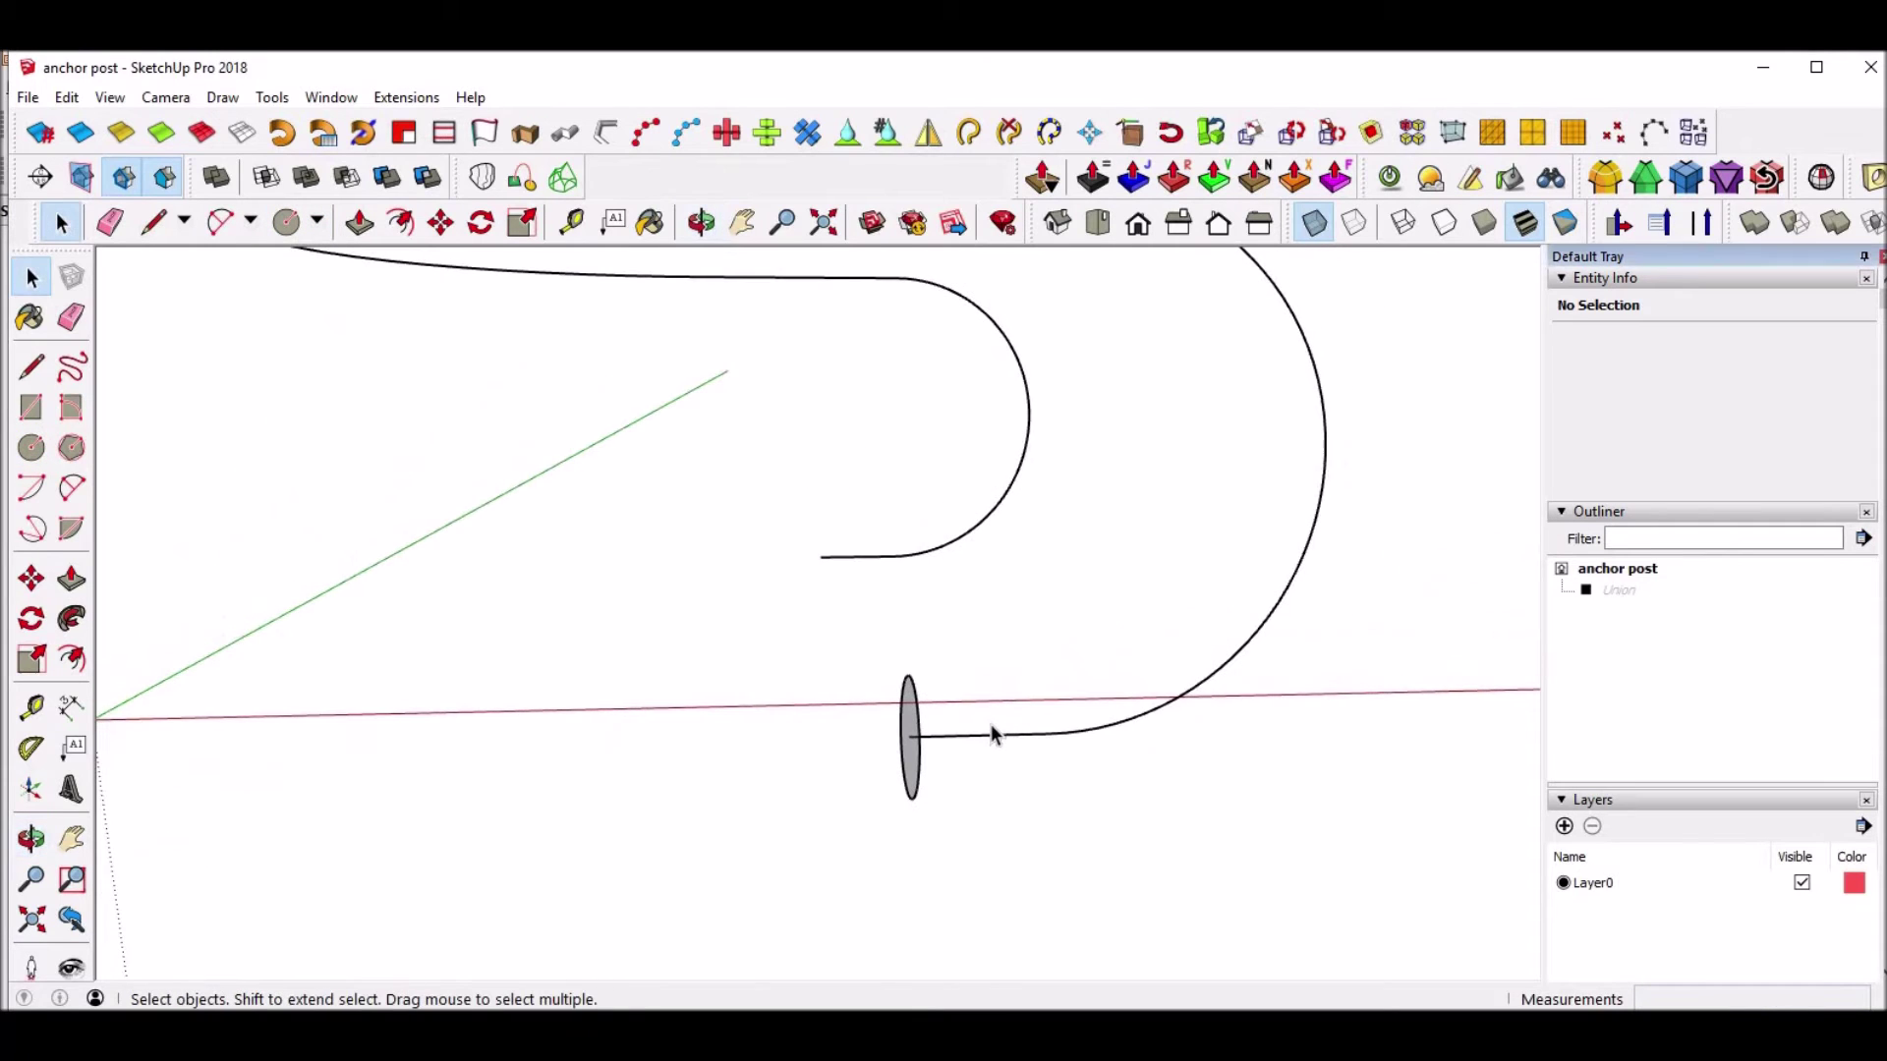
triple_click(987, 733)
scroll(993, 720, "down", 3)
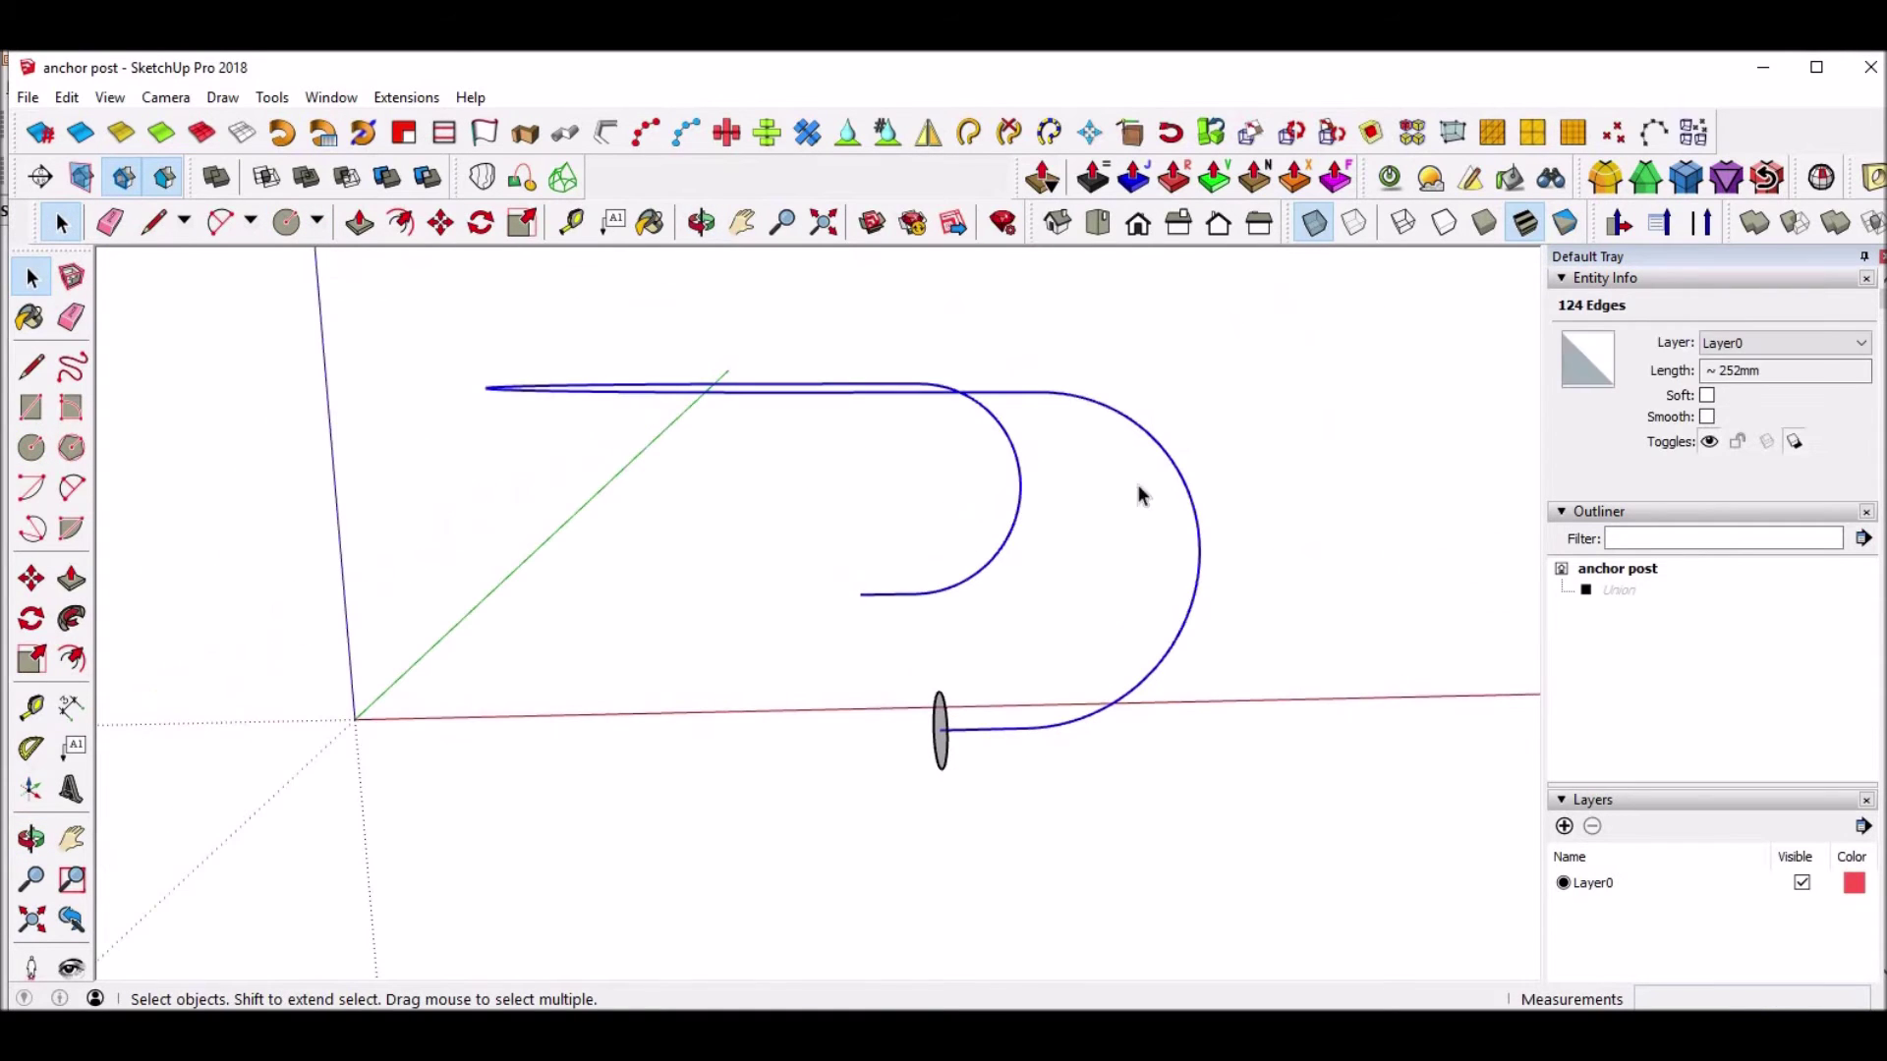
left_click(72, 618)
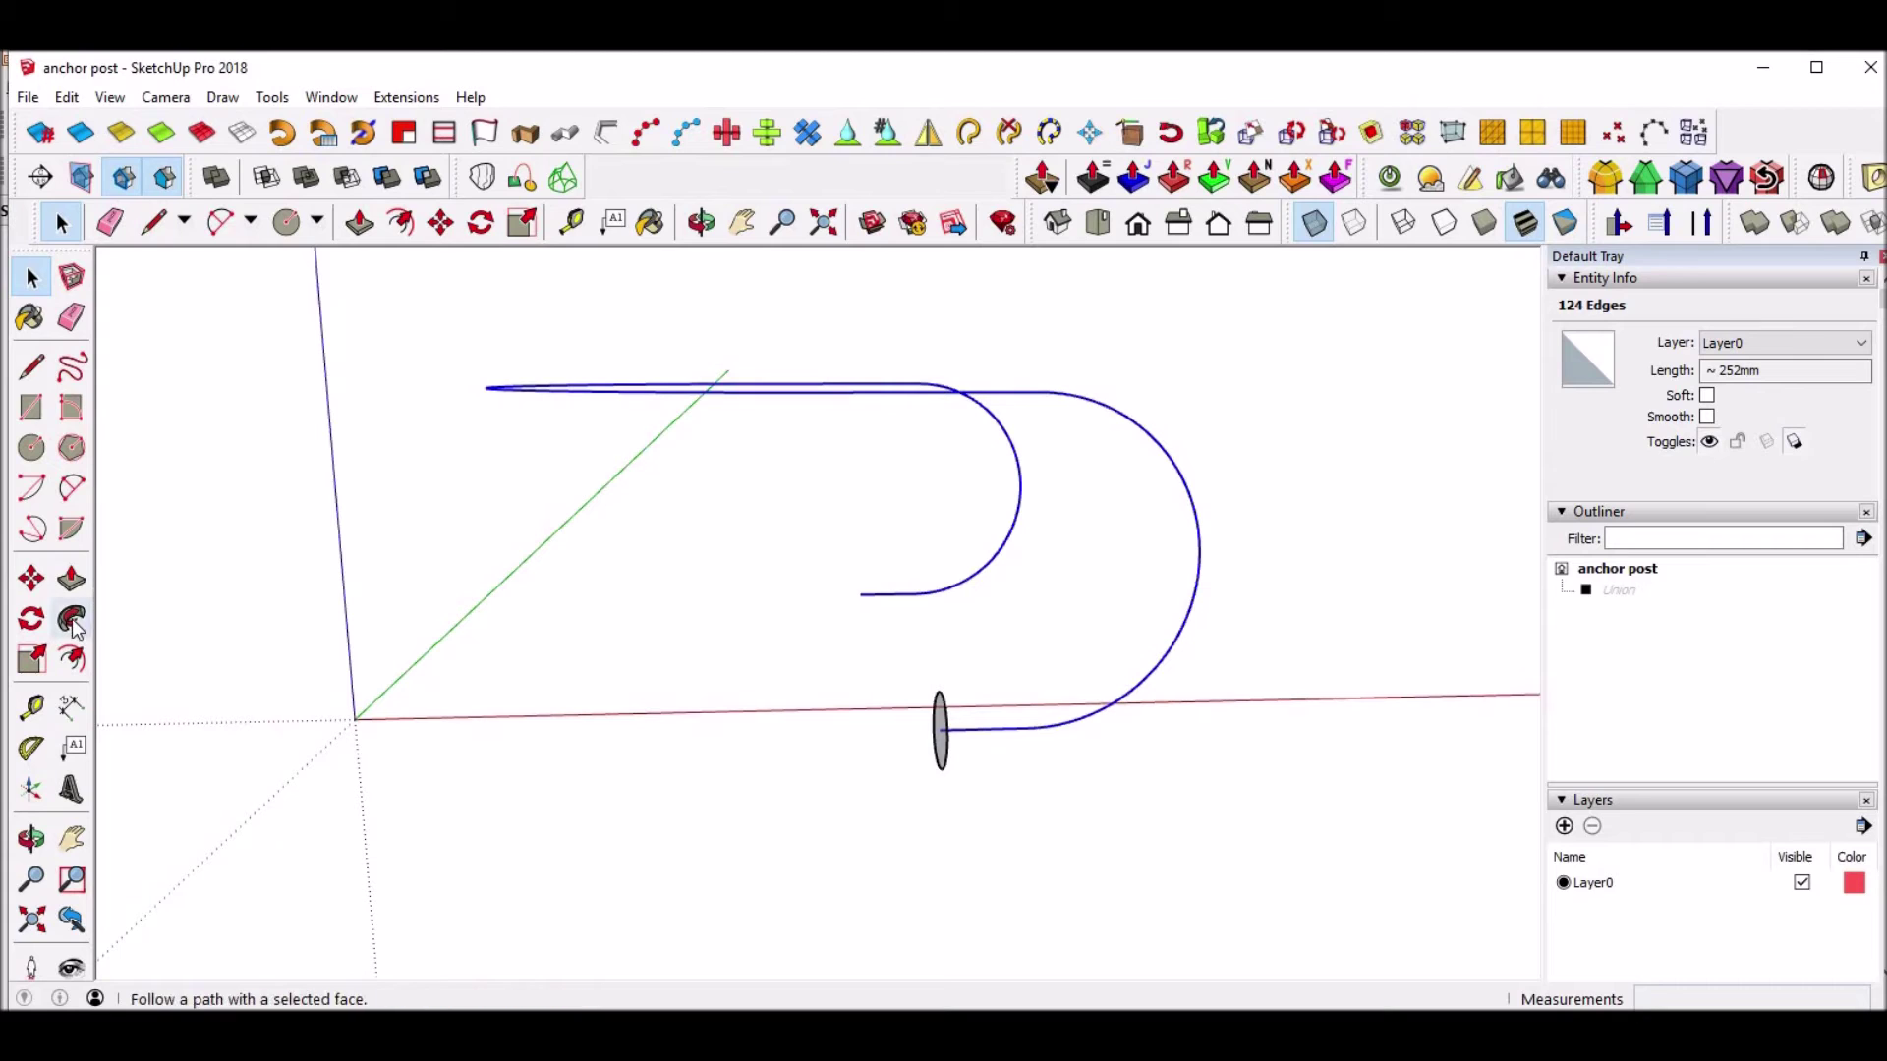
middle_click_drag(644, 843, 751, 754)
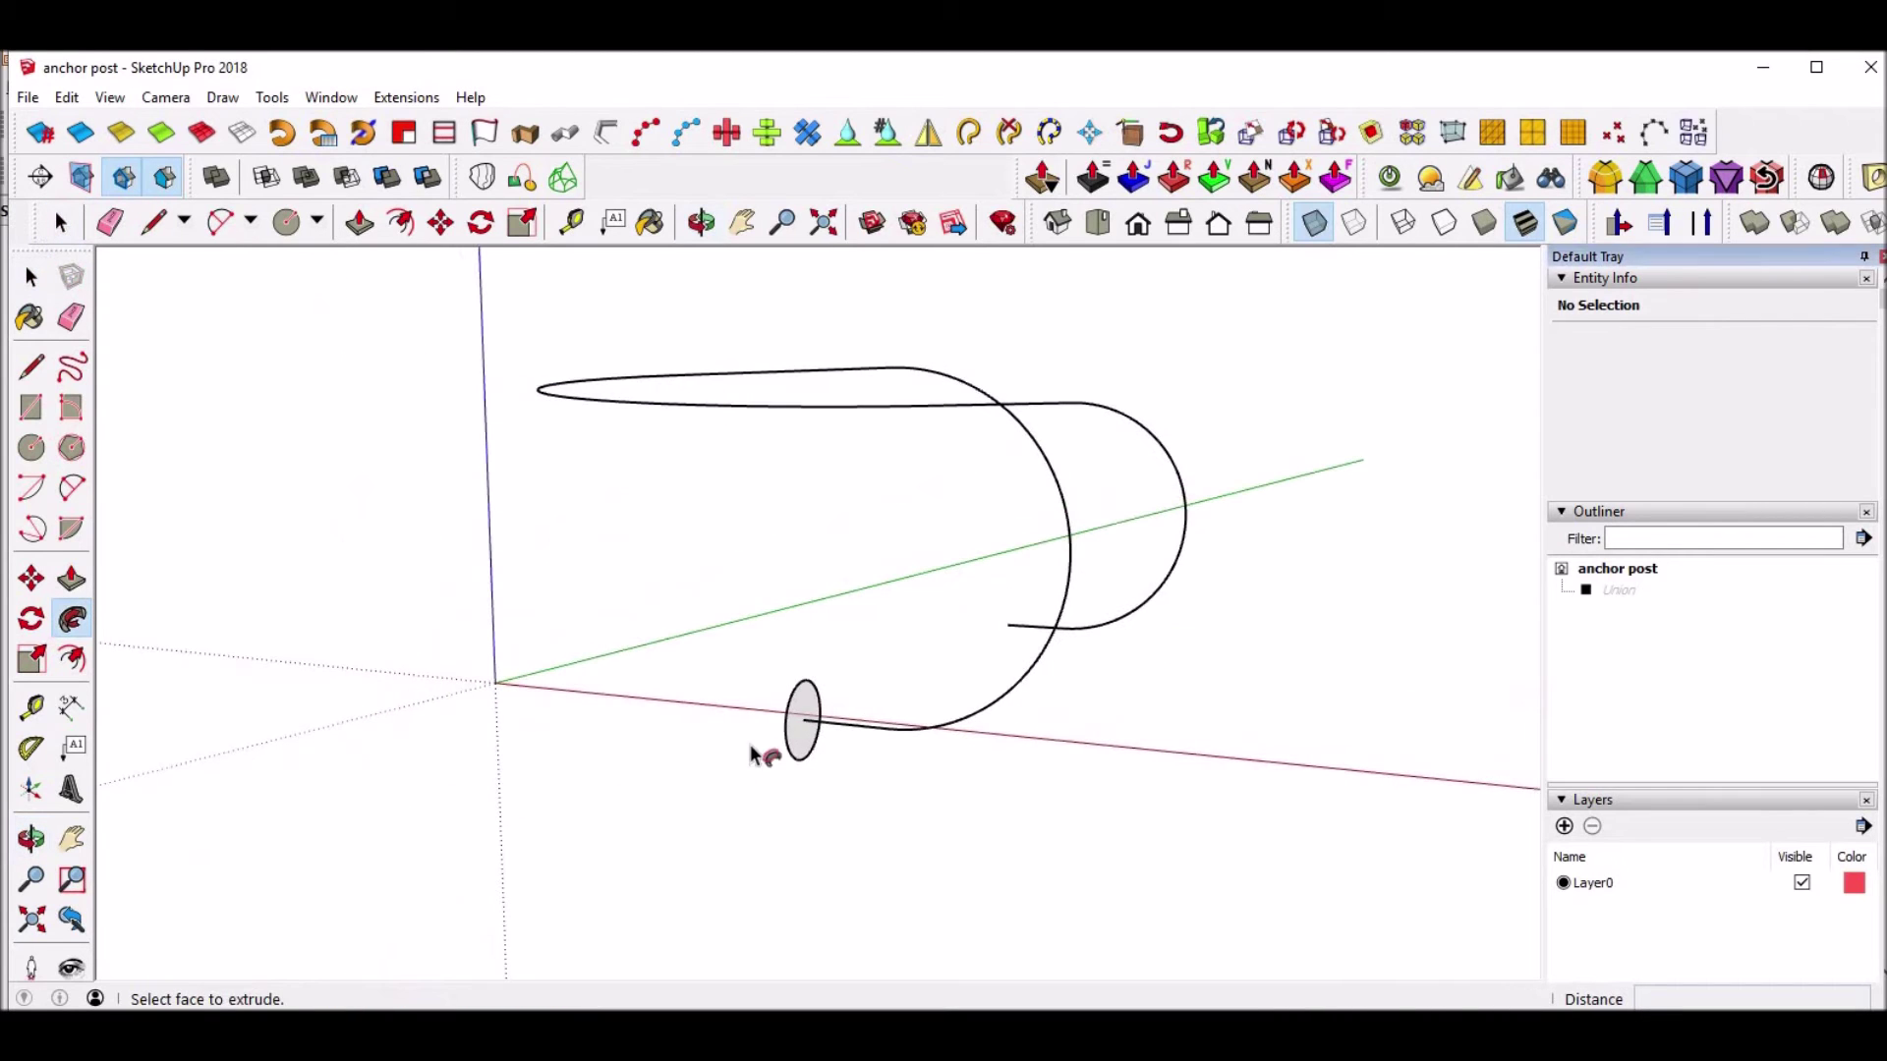
left_click(826, 720)
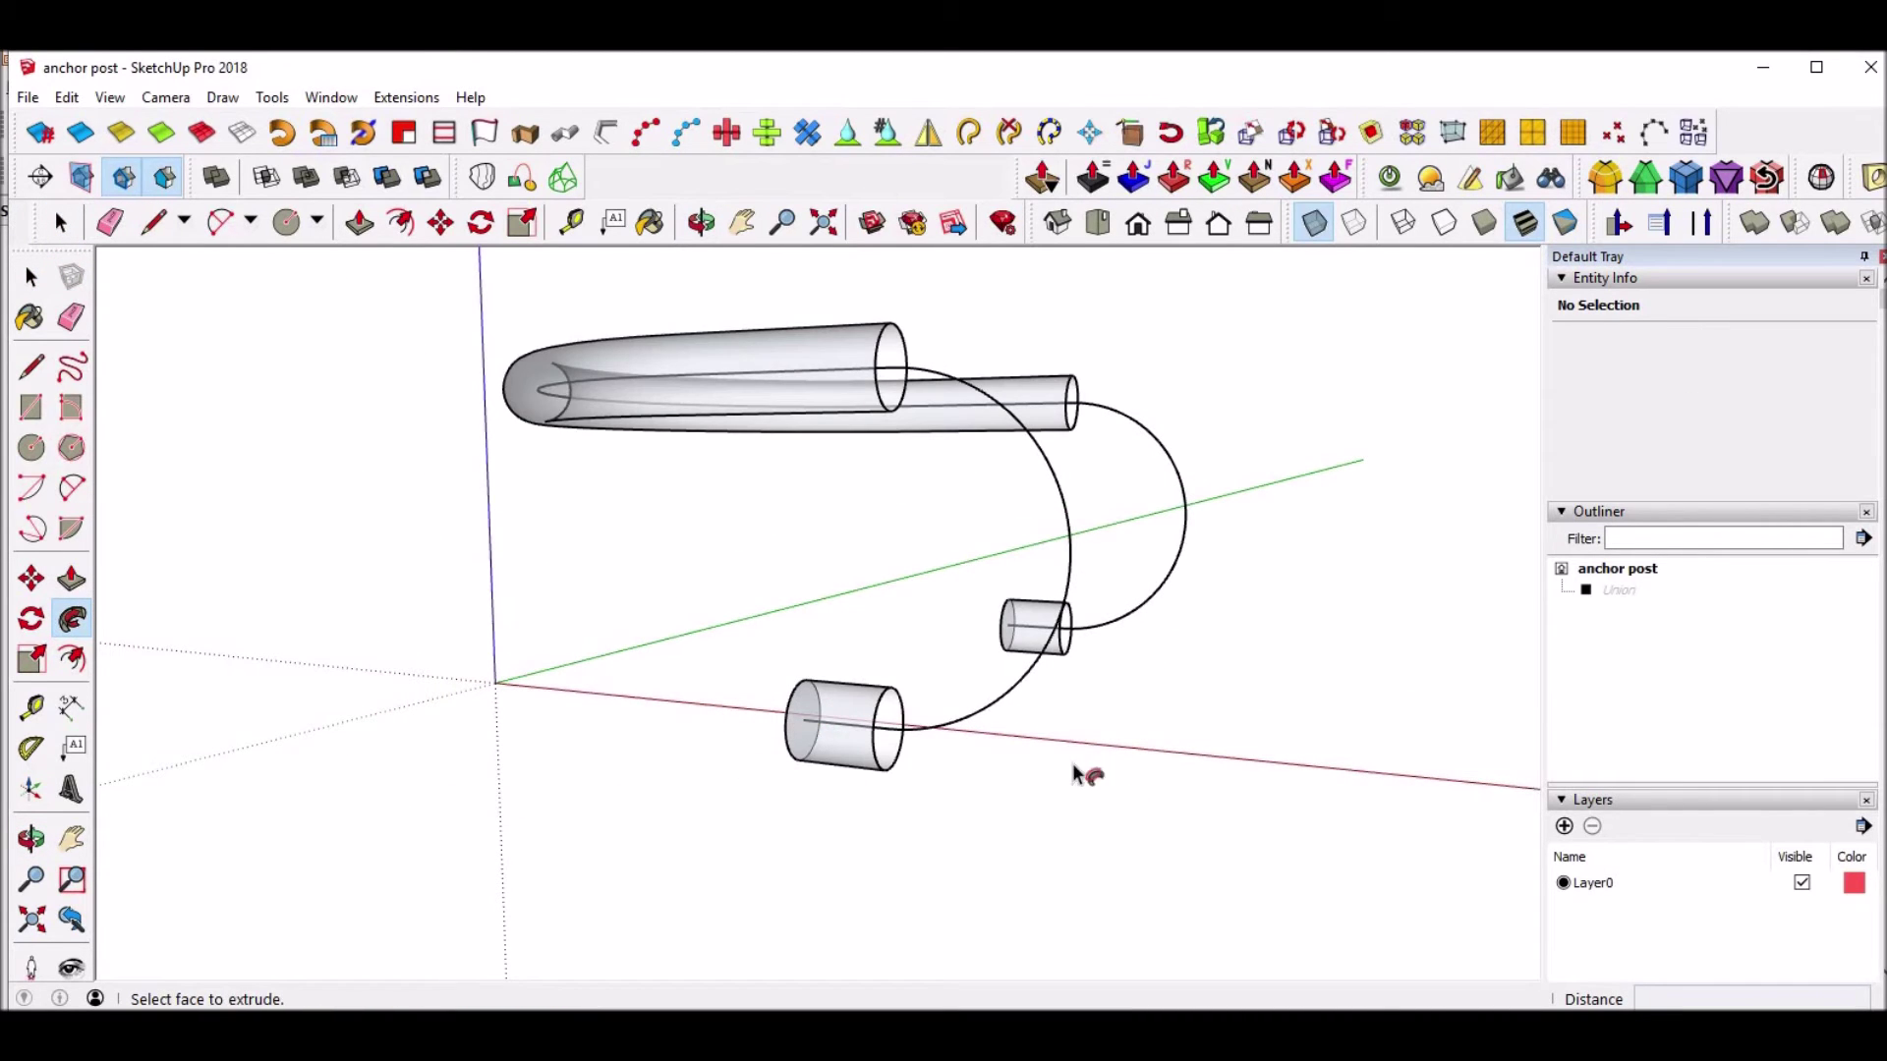
Turn off the X-ray display.
middle_click_drag(1006, 758, 1236, 355)
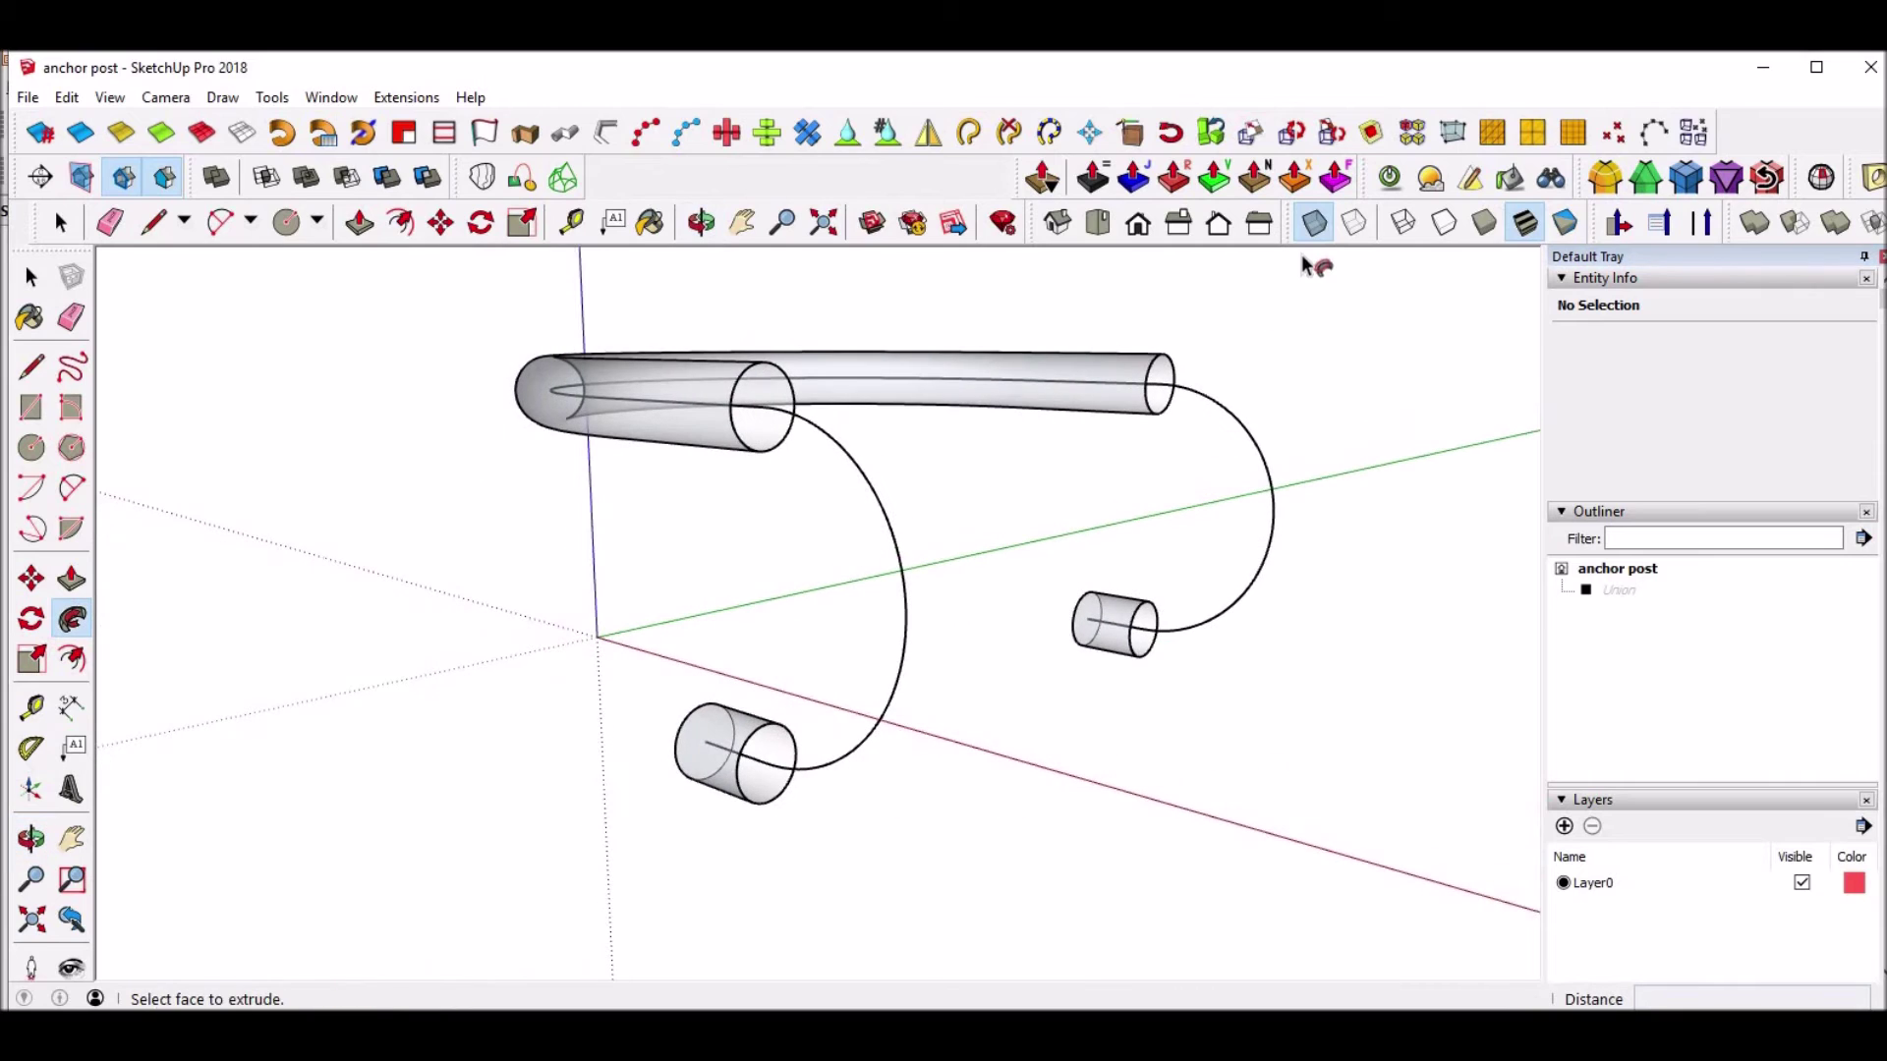
left_click(1313, 222)
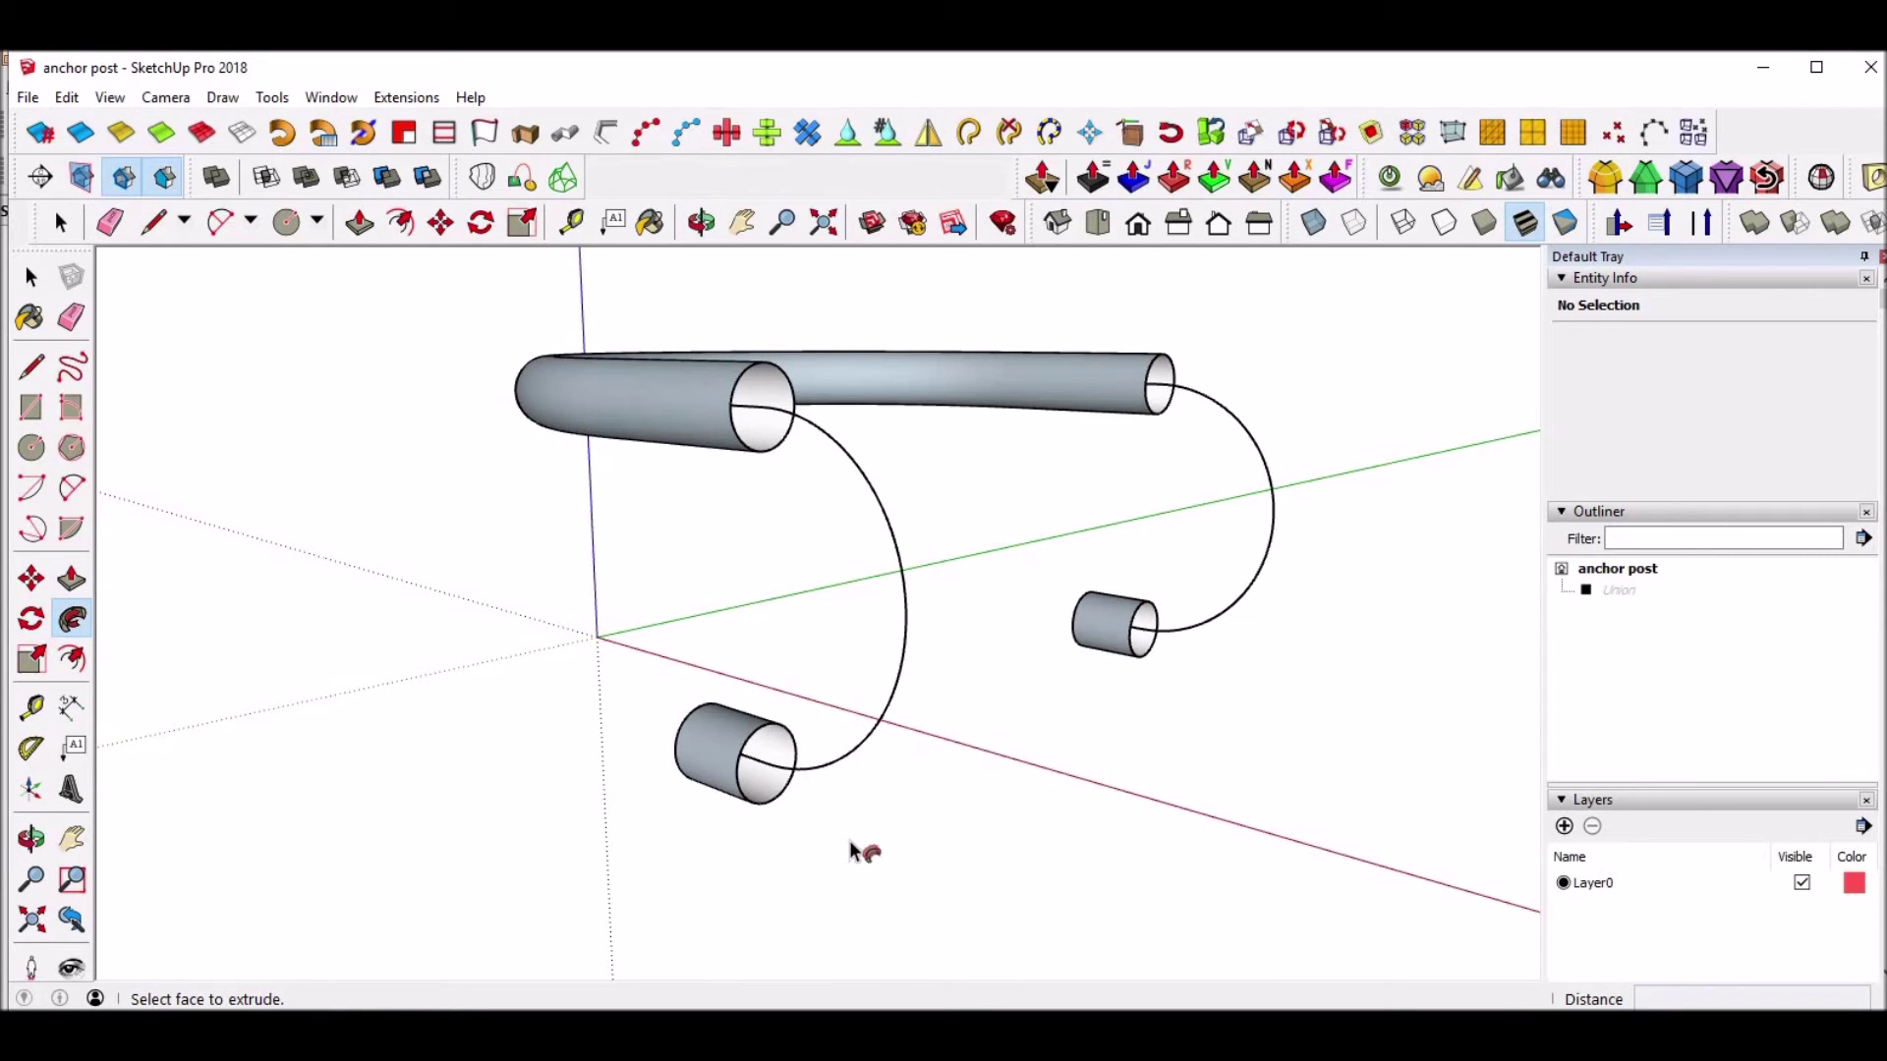
key("space")
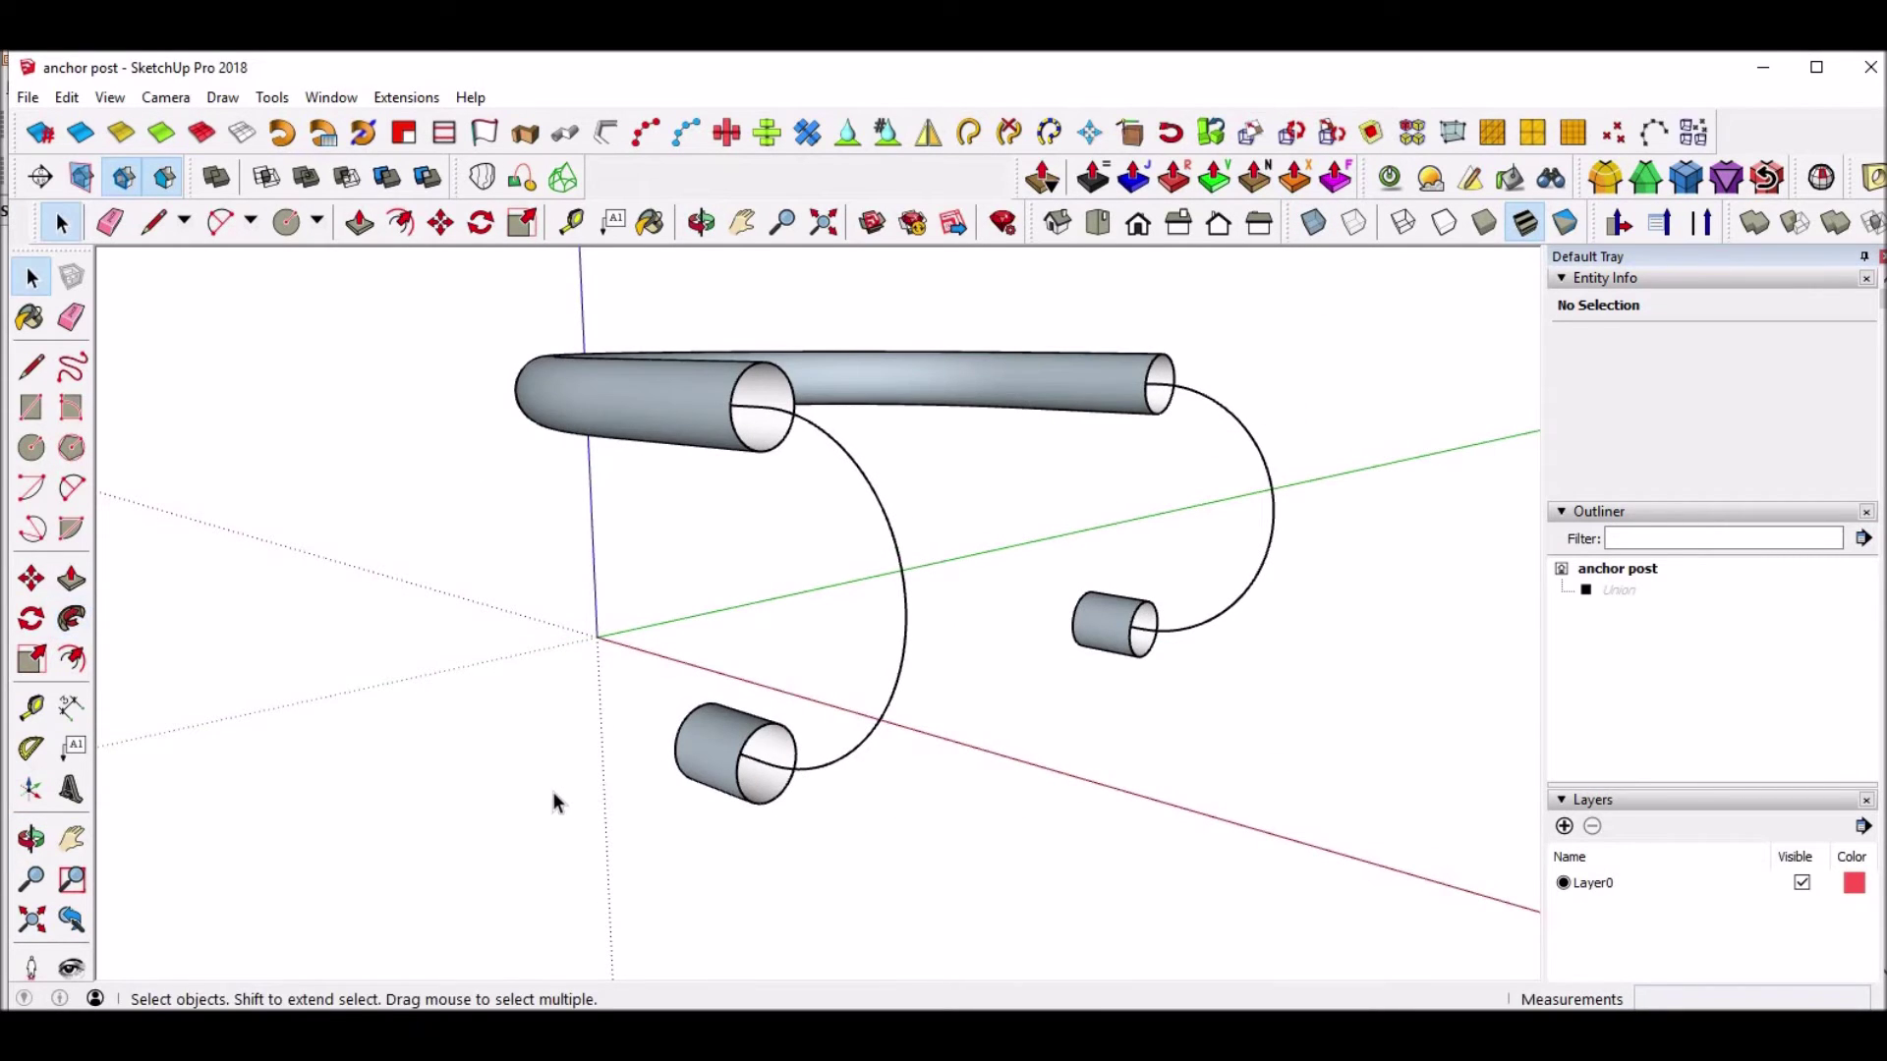
Inspect the swept rod from another side and undo the last Follow Me sweep.
key("o")
mouse_move(674, 776)
left_mouse_down()
mouse_move(832, 779)
mouse_move(1158, 711)
mouse_move(910, 750)
mouse_move(729, 749)
mouse_move(657, 792)
left_mouse_up()
key("space")
key("o")
key("space")
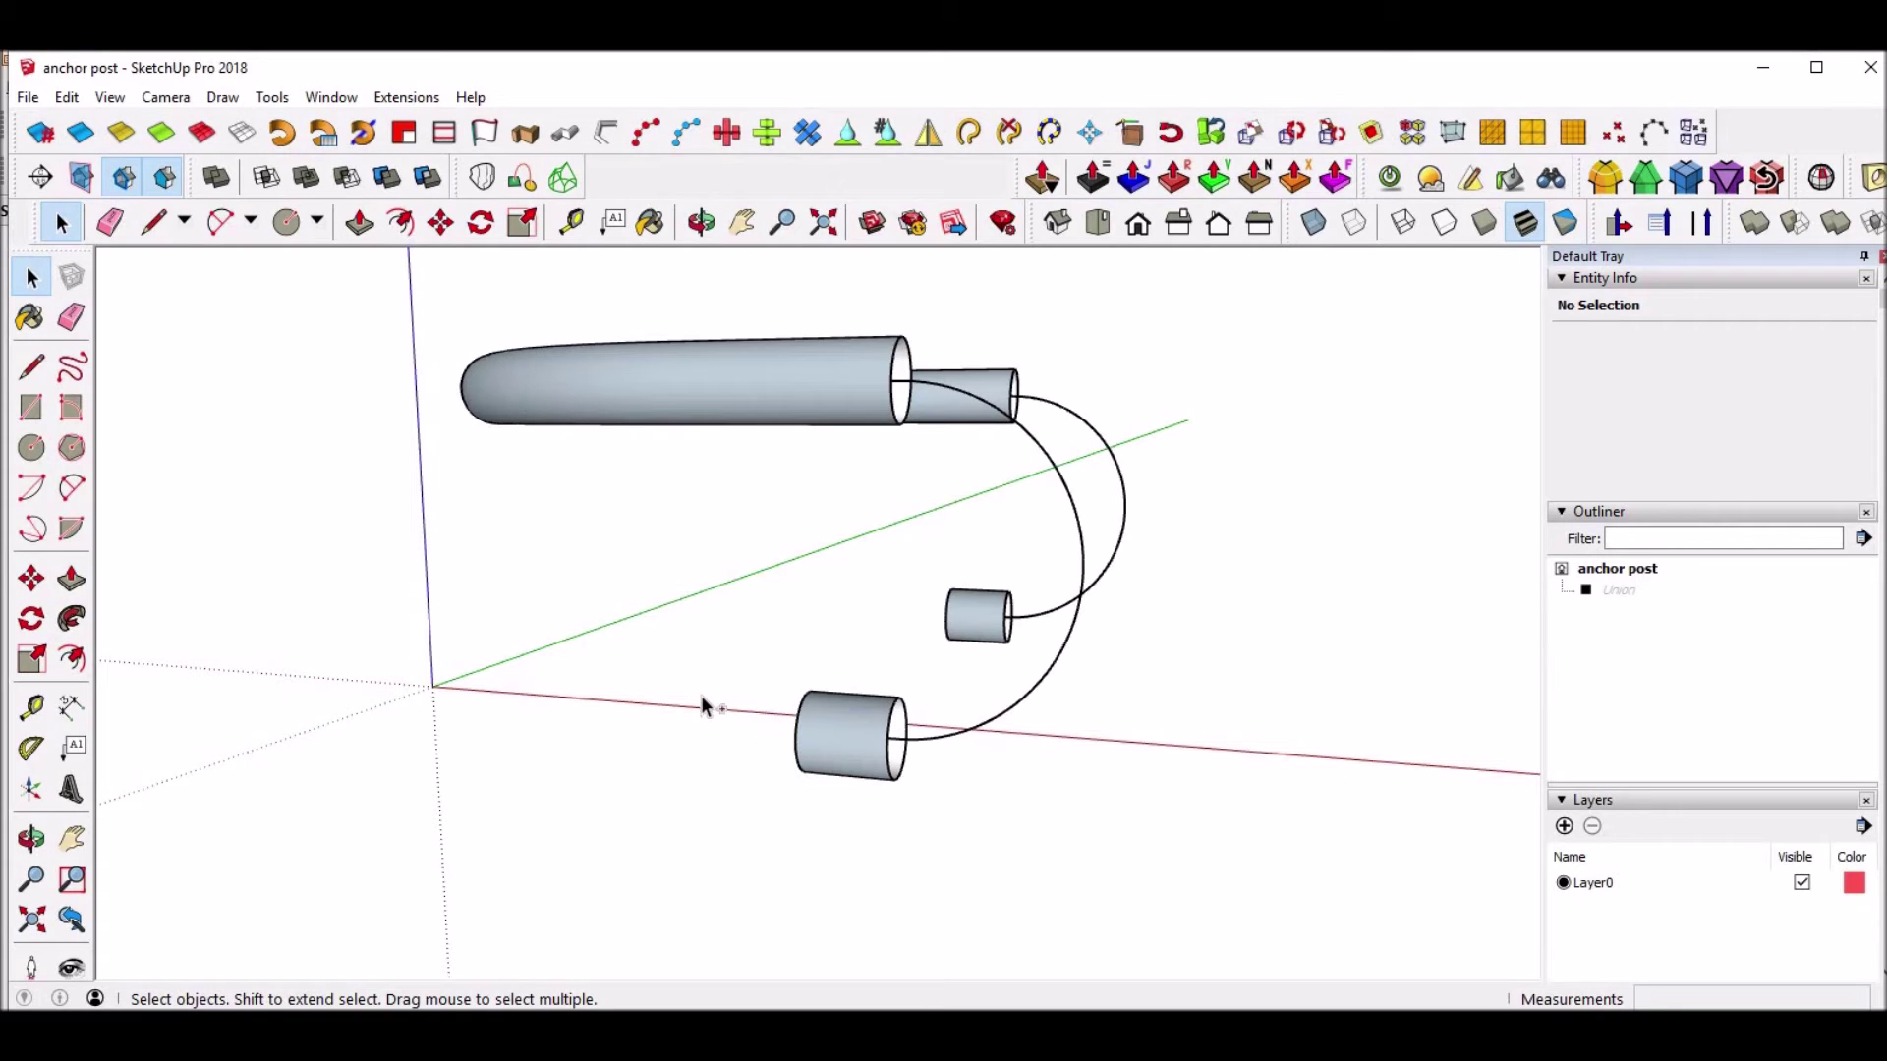
key("ctrl+z")
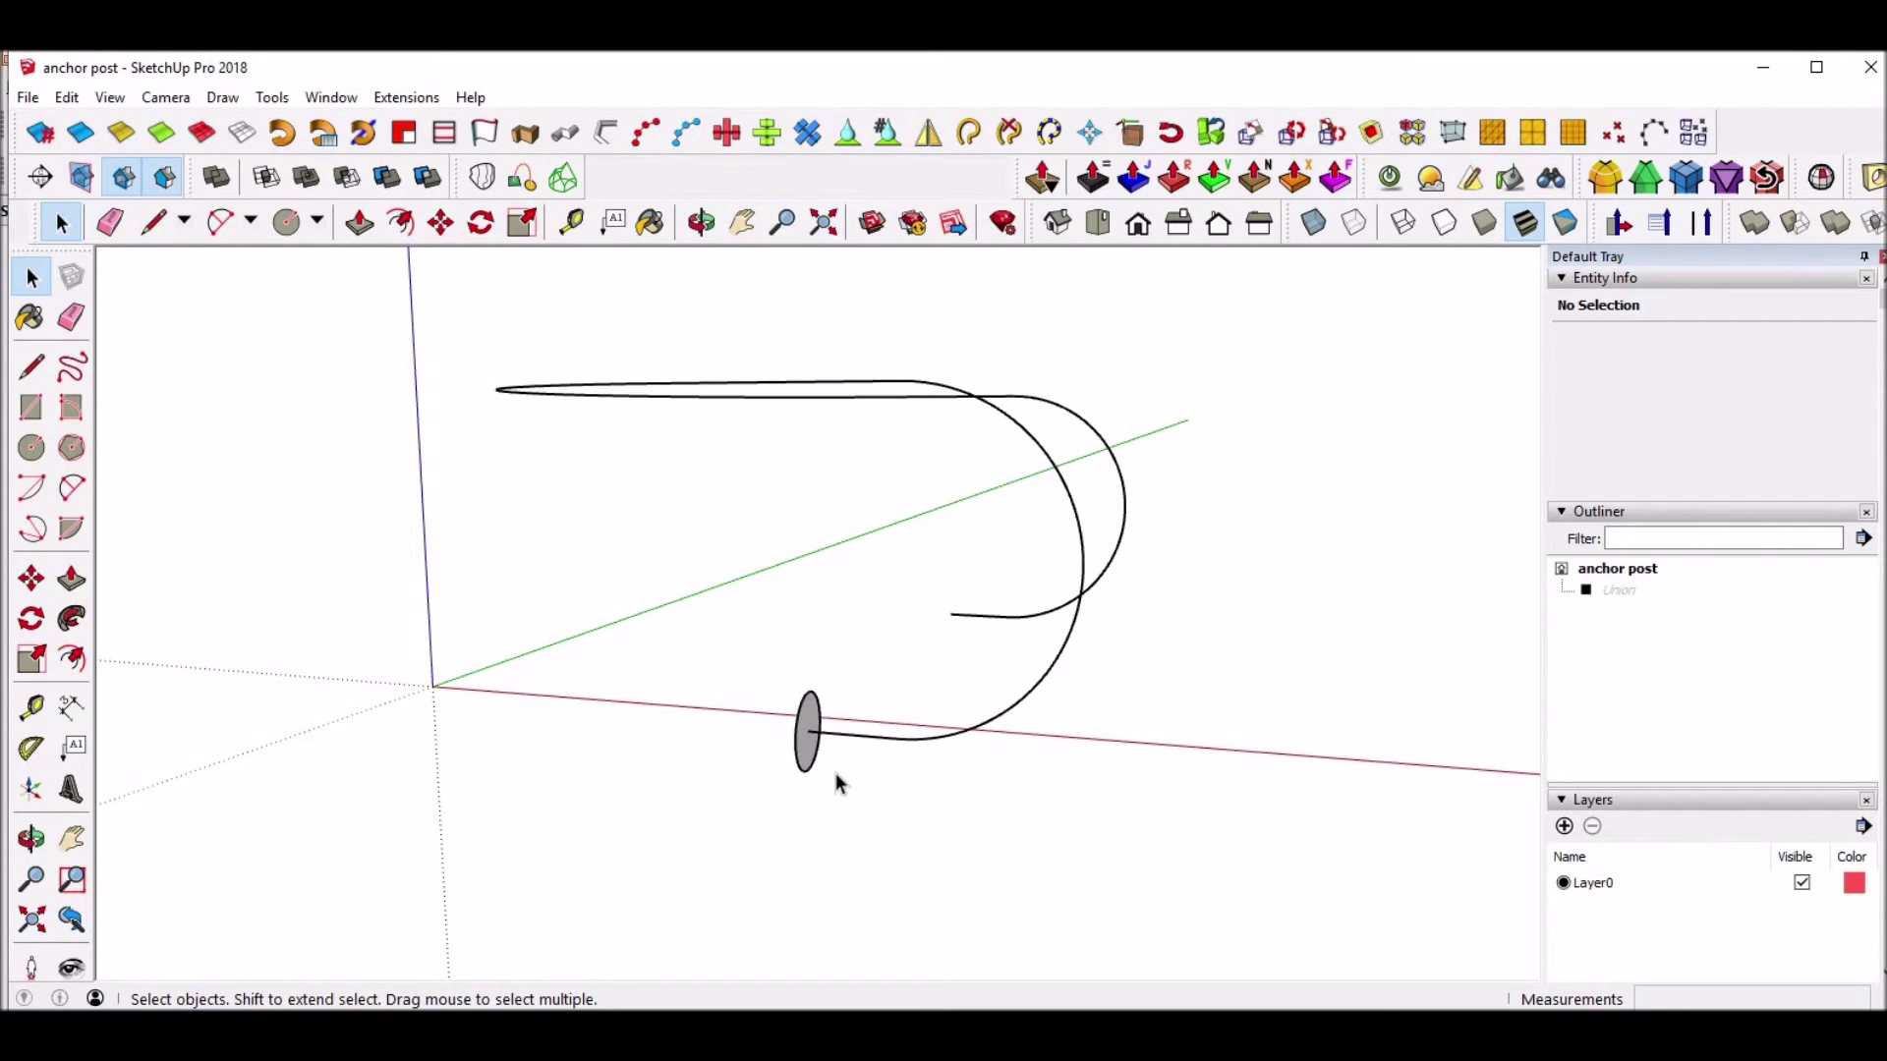
Try to sweep the circle along the front rod's lower straight edge and arc with Follow Me, and undo the sweep.
left_click(913, 737)
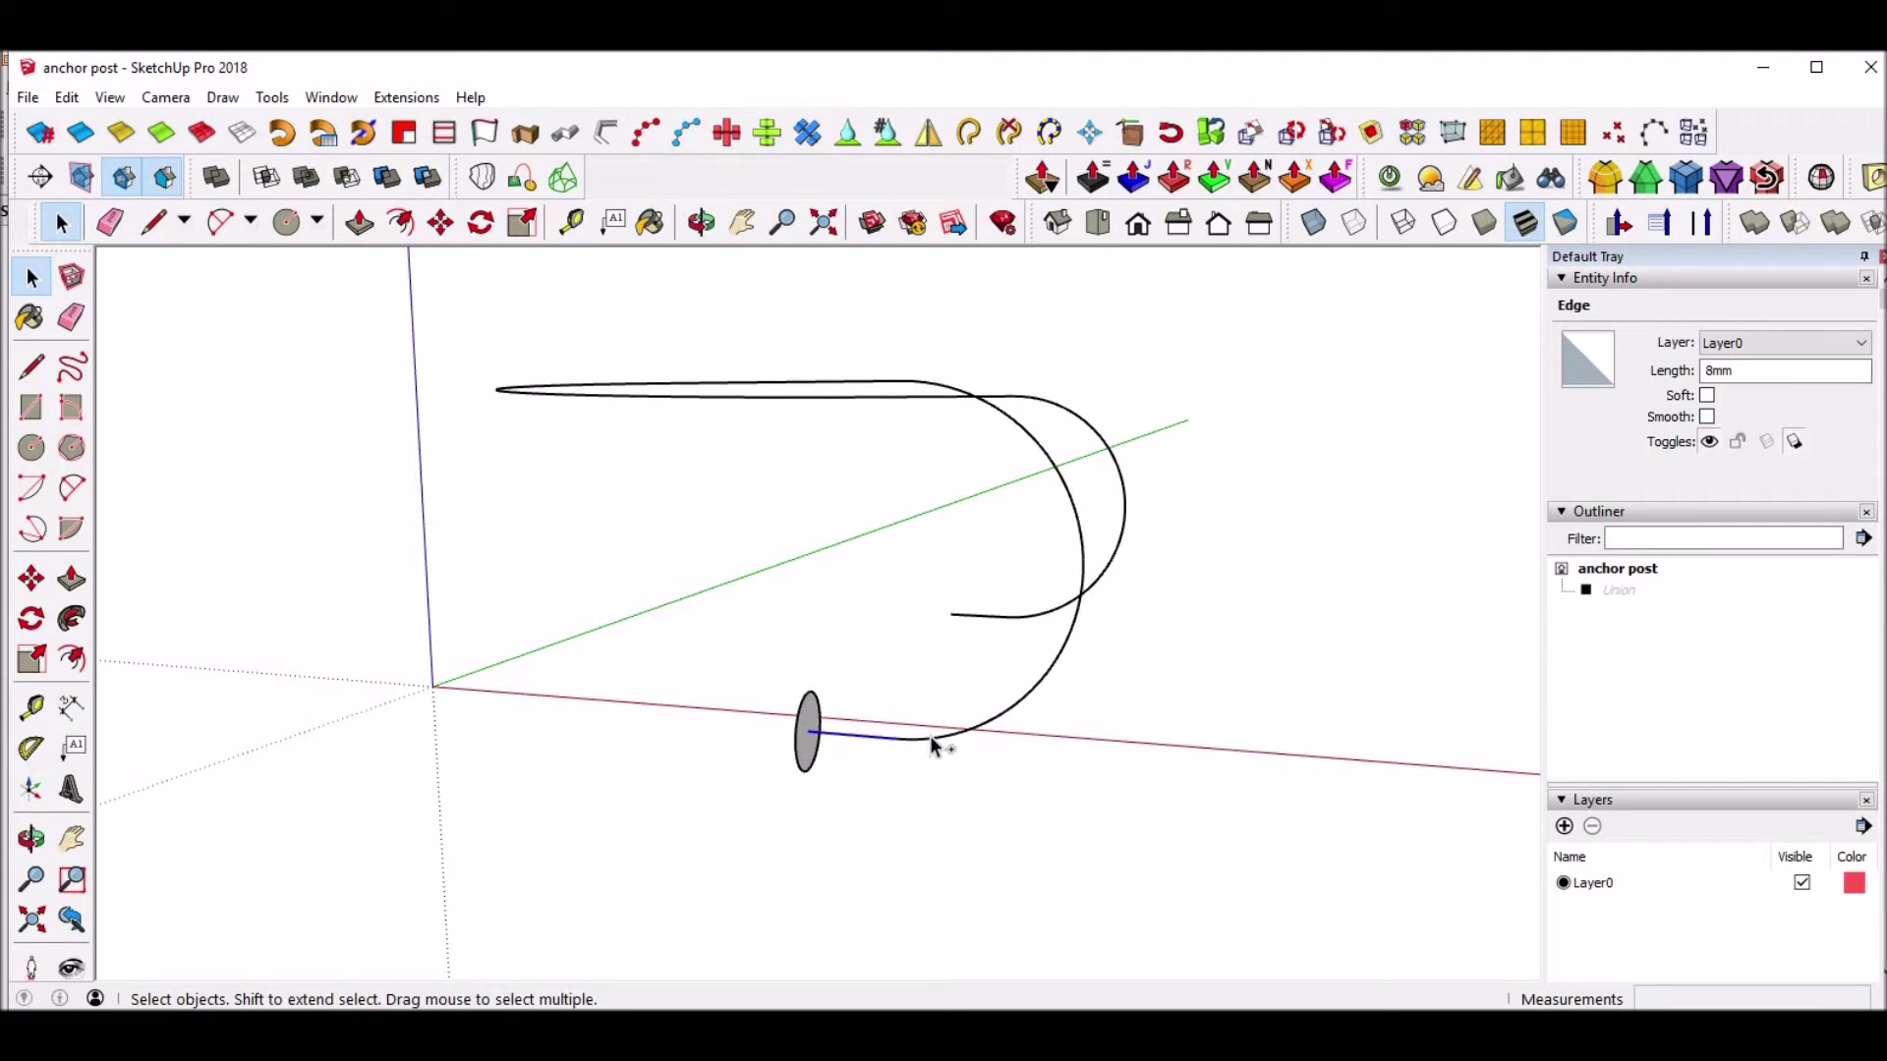
left_click(928, 739, "shift")
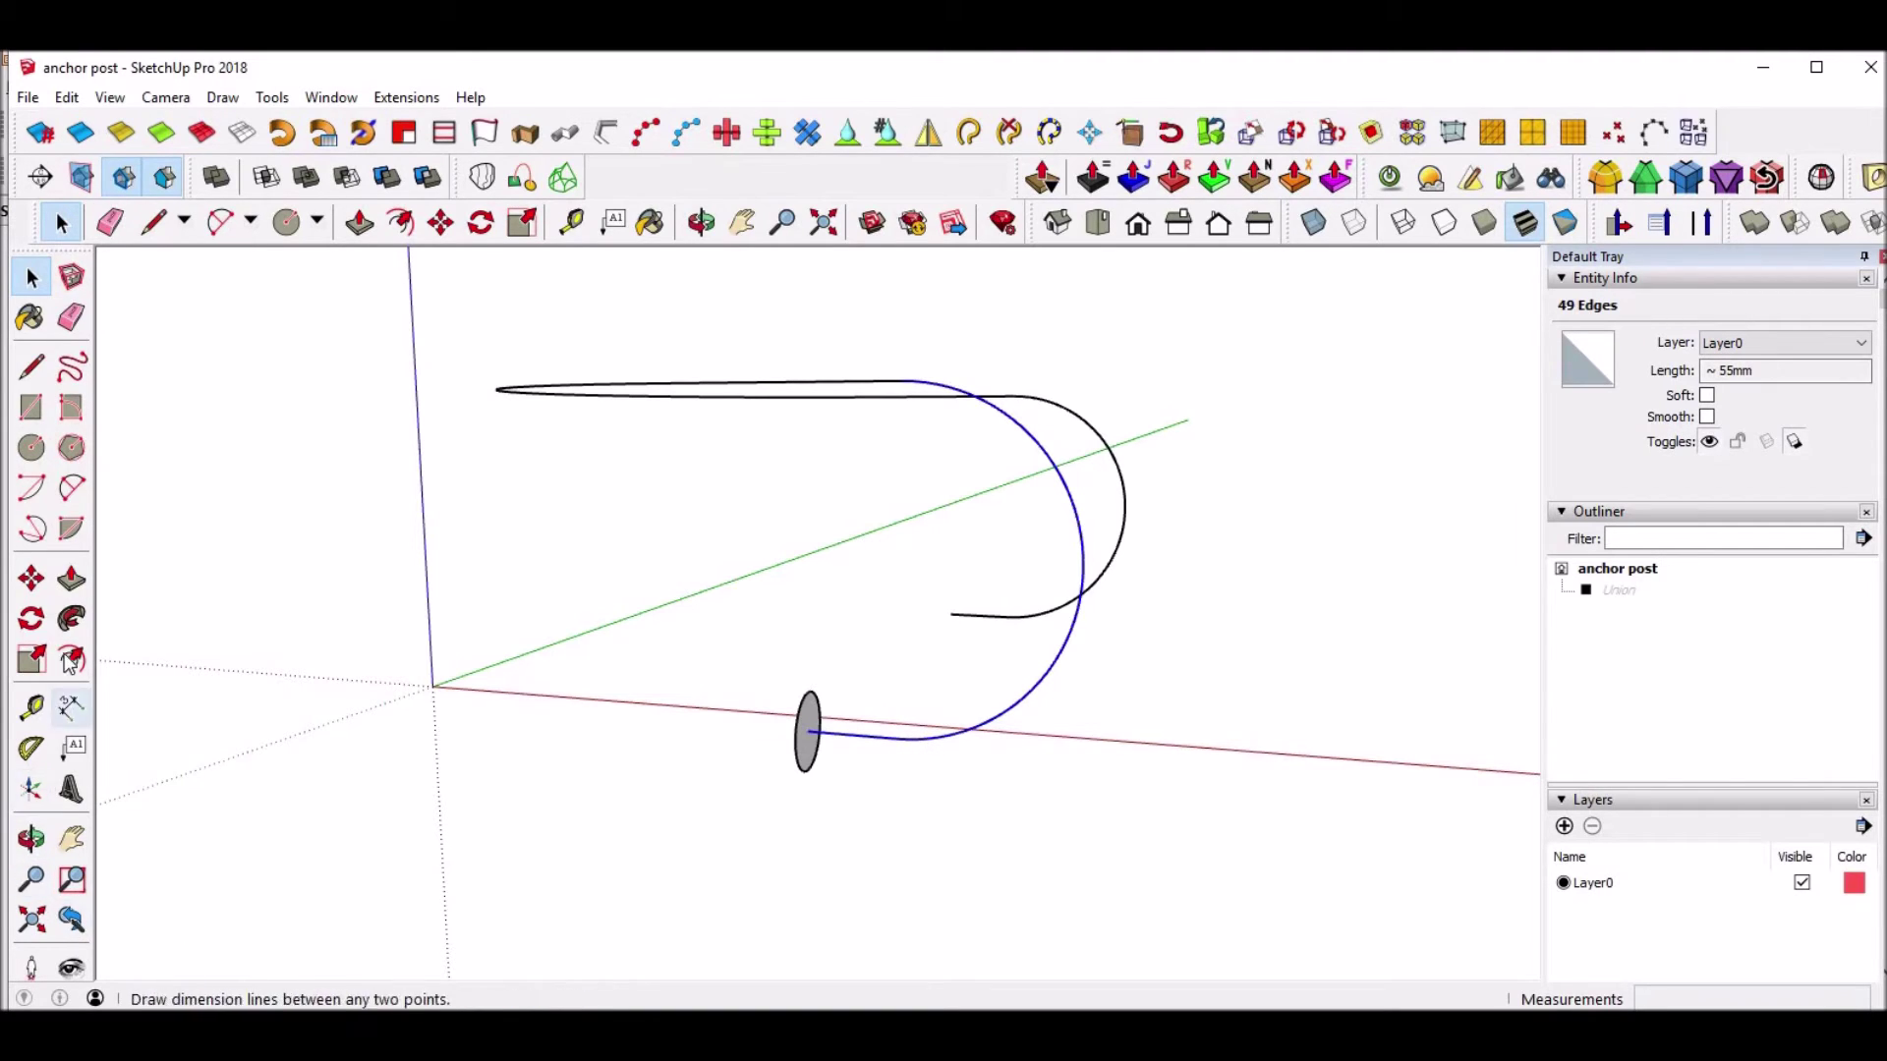
left_click(71, 618)
left_click_drag(810, 735, 827, 739)
middle_click_drag(970, 778, 887, 806)
key("ctrl+z")
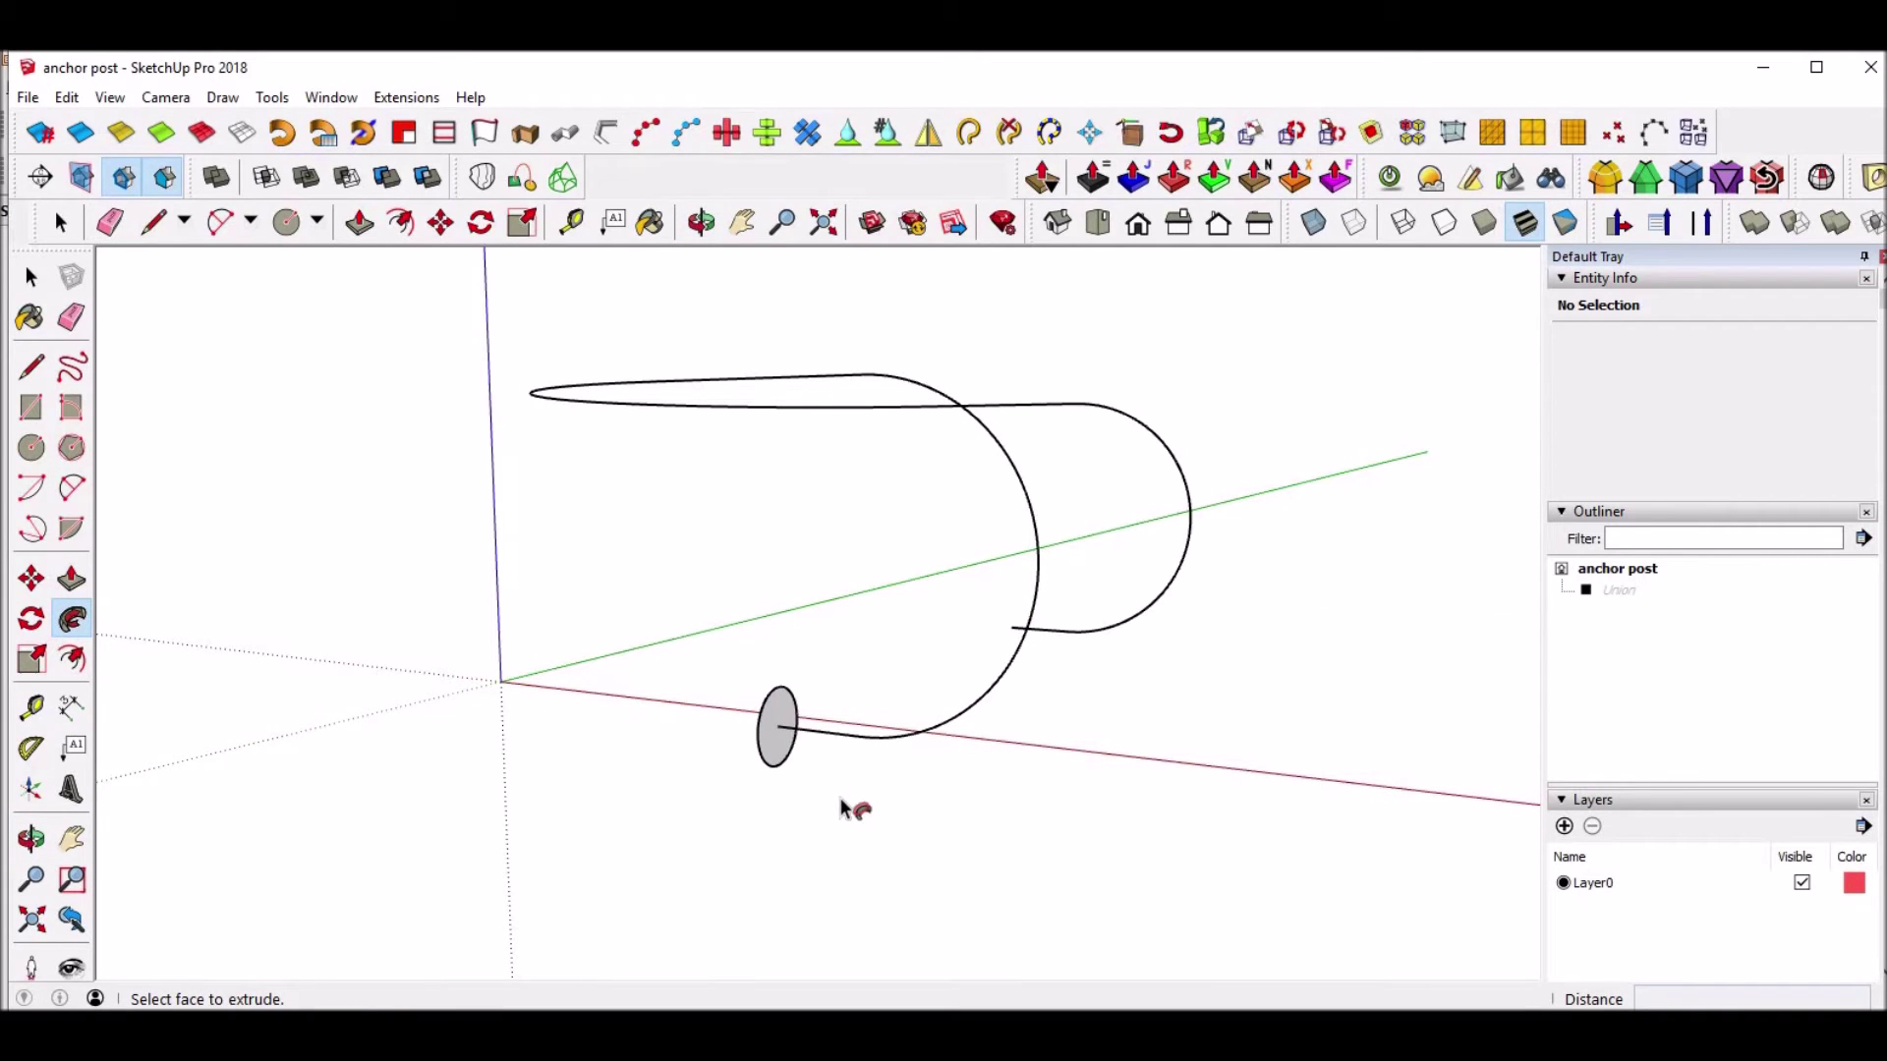
Undo the circle profile and delete the short straight end segments below both the front and rear arcs.
key("ctrl+z")
key("space")
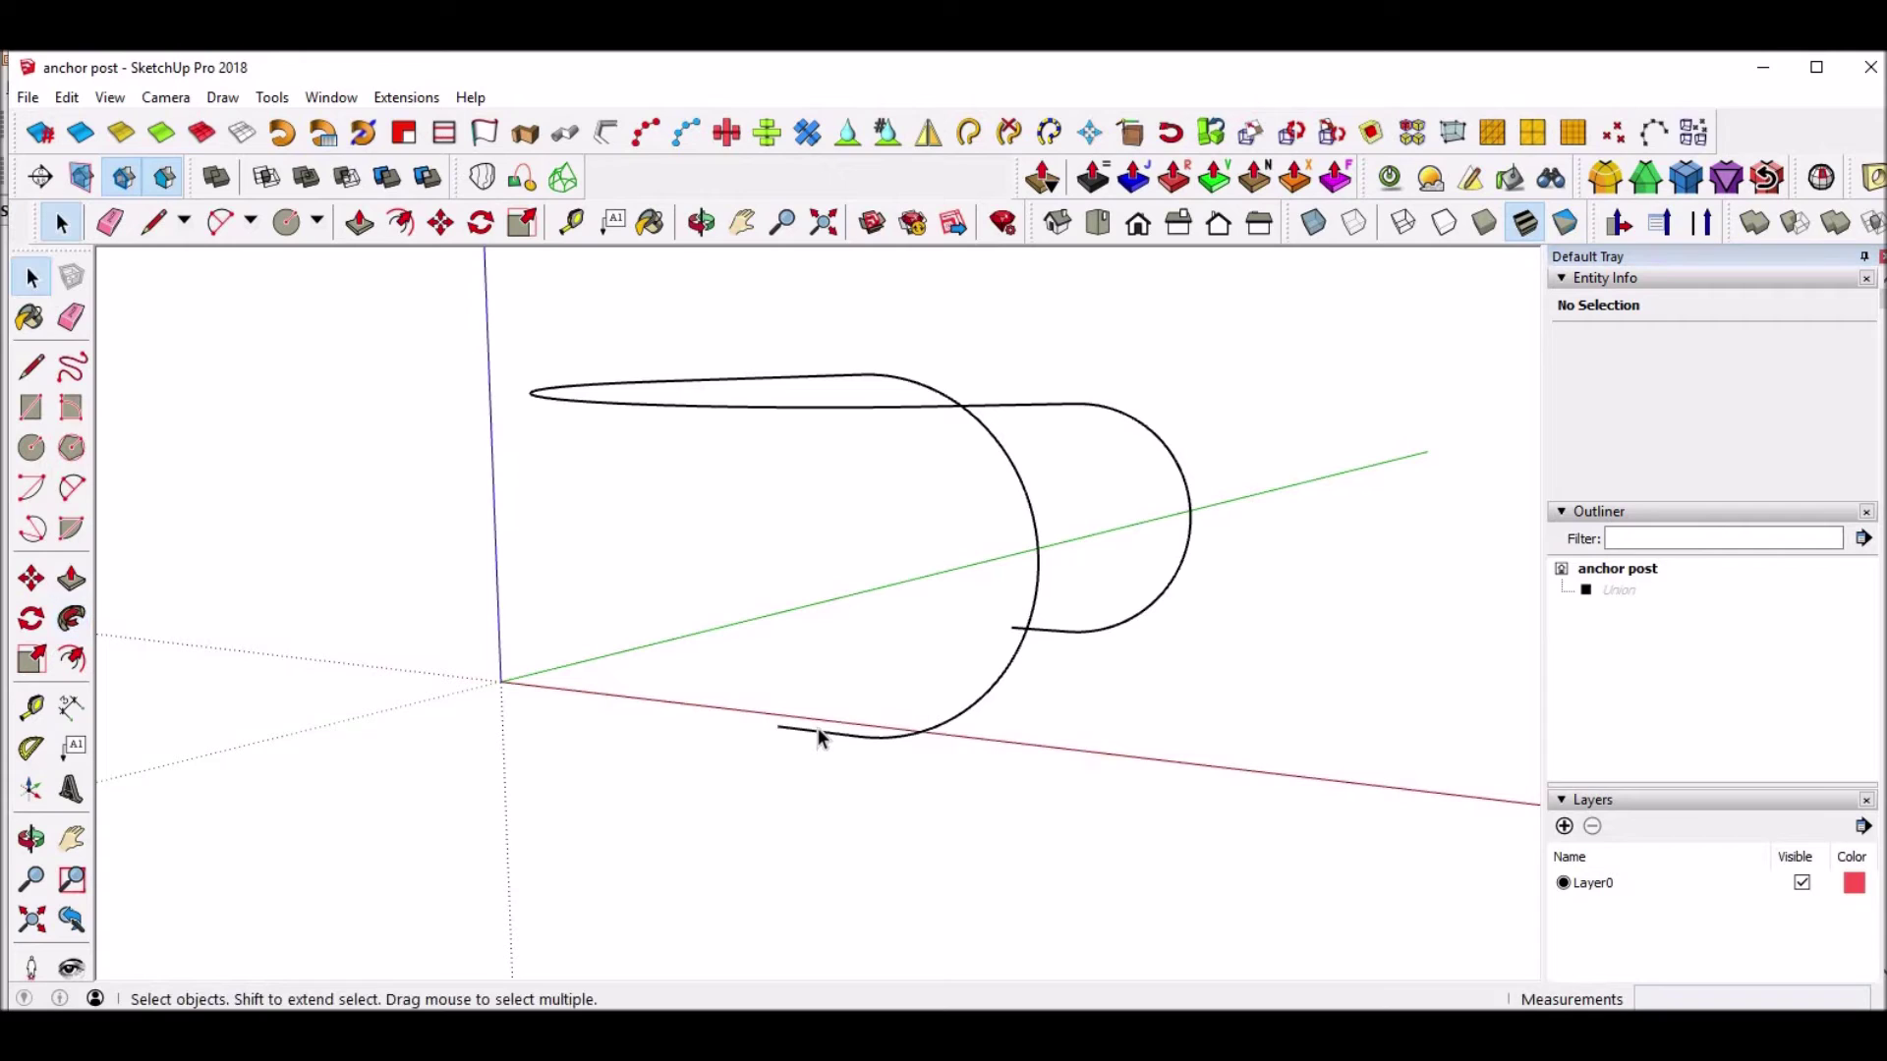
left_click(811, 730)
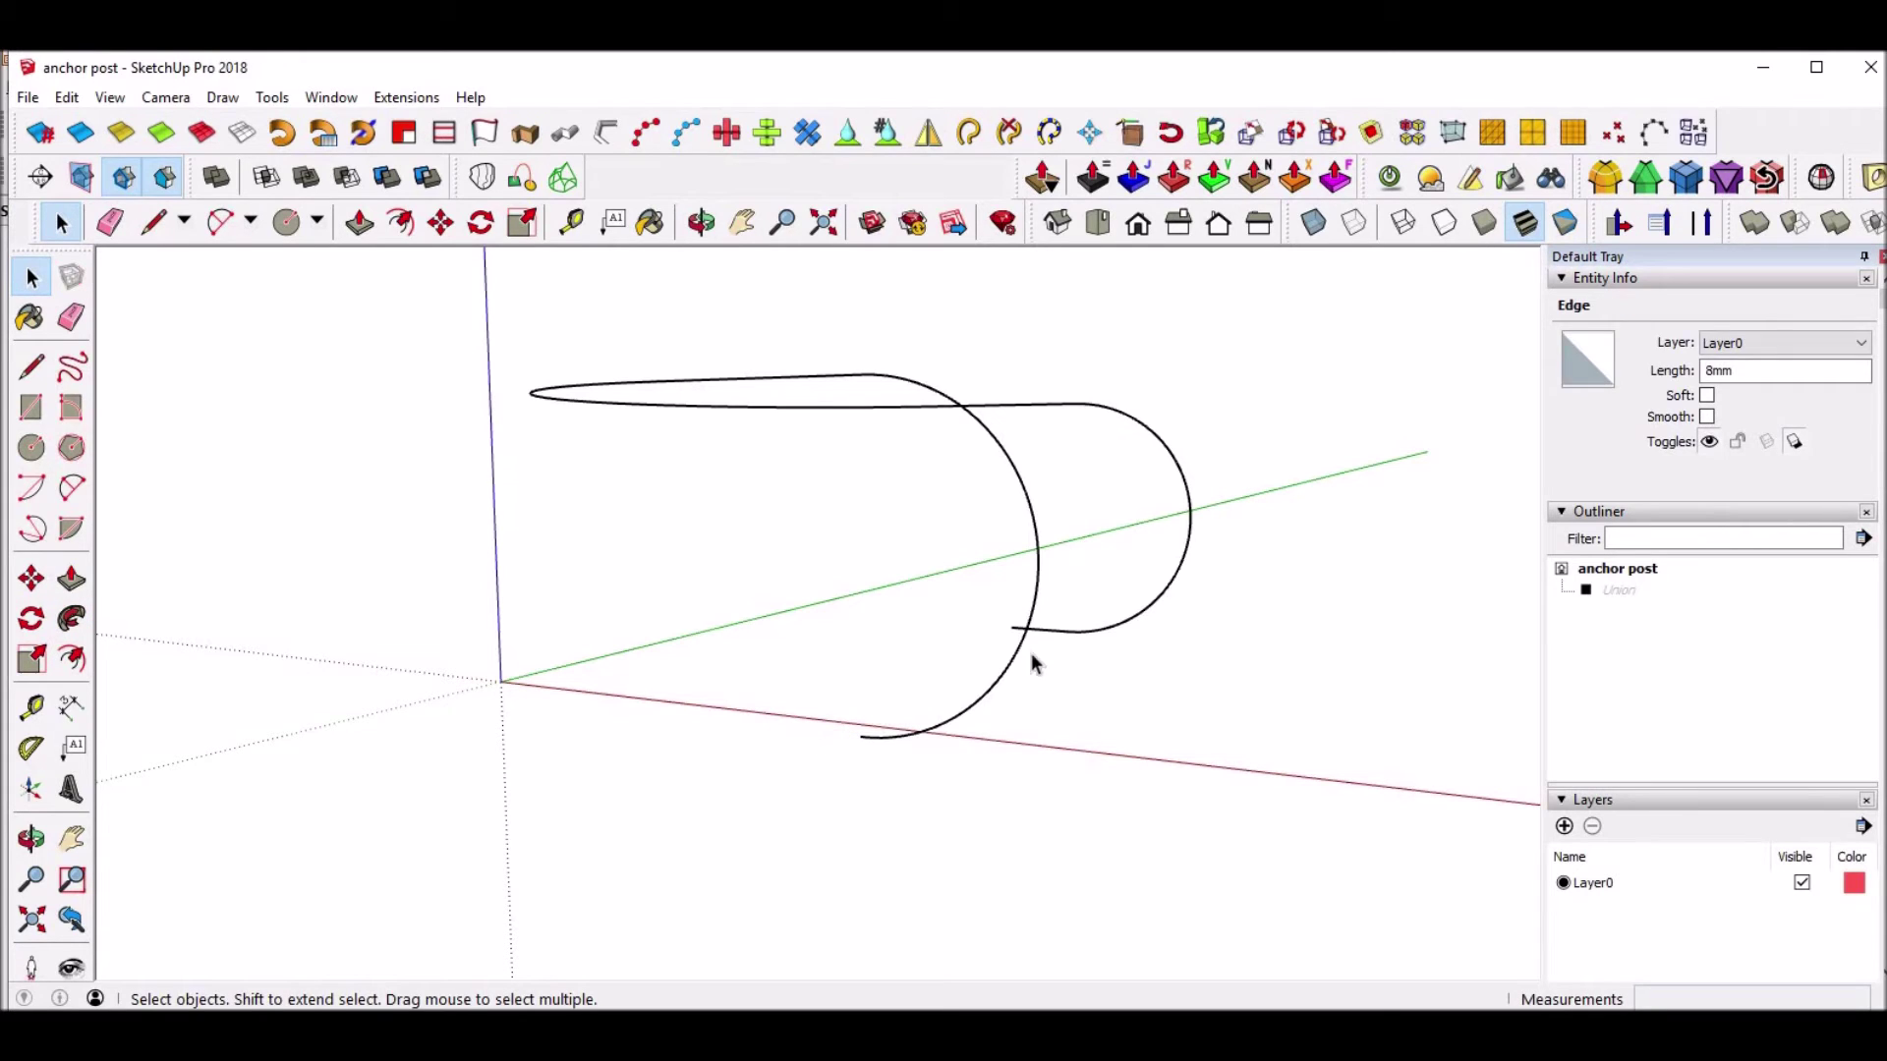
key("Delete")
key("Delete")
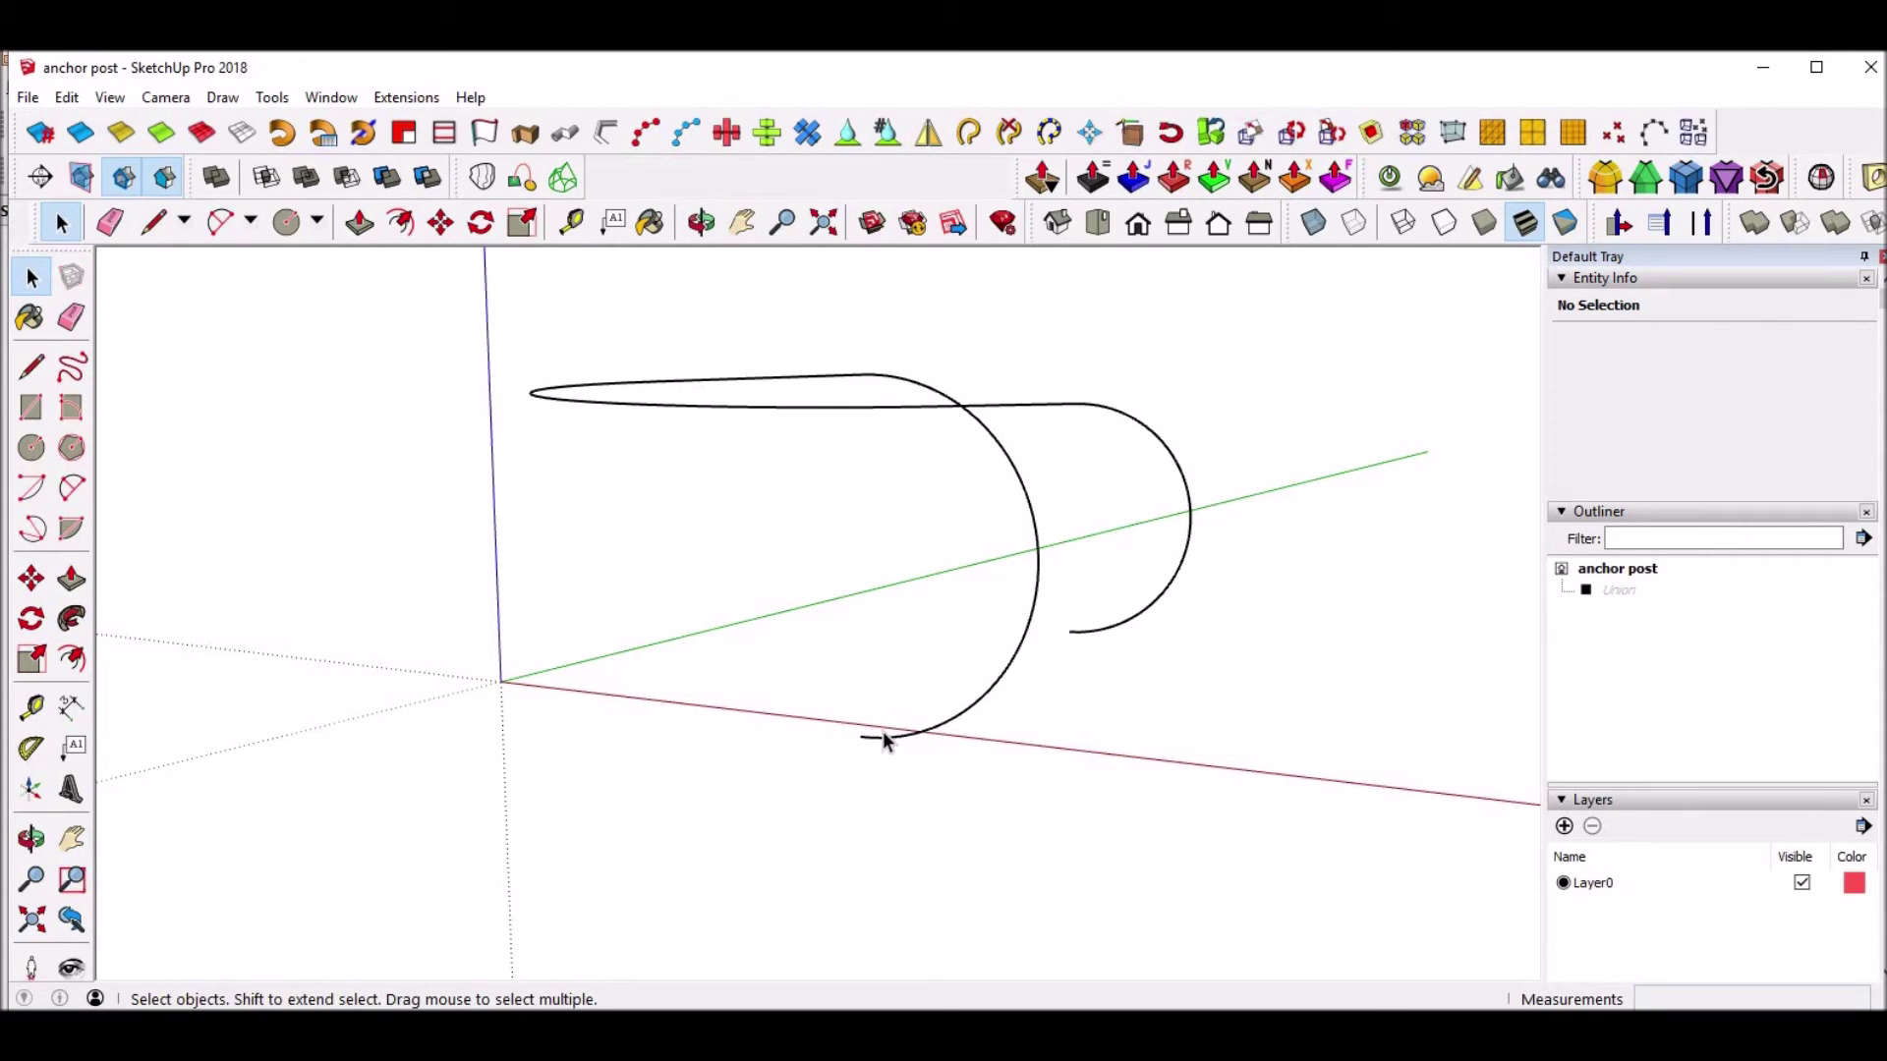
Draw a circle of radius 3.5 mm perpendicular to the red axis, centred on the front arc's lower endpoint.
key("o")
left_click_drag(1053, 769, 1088, 752)
key("c")
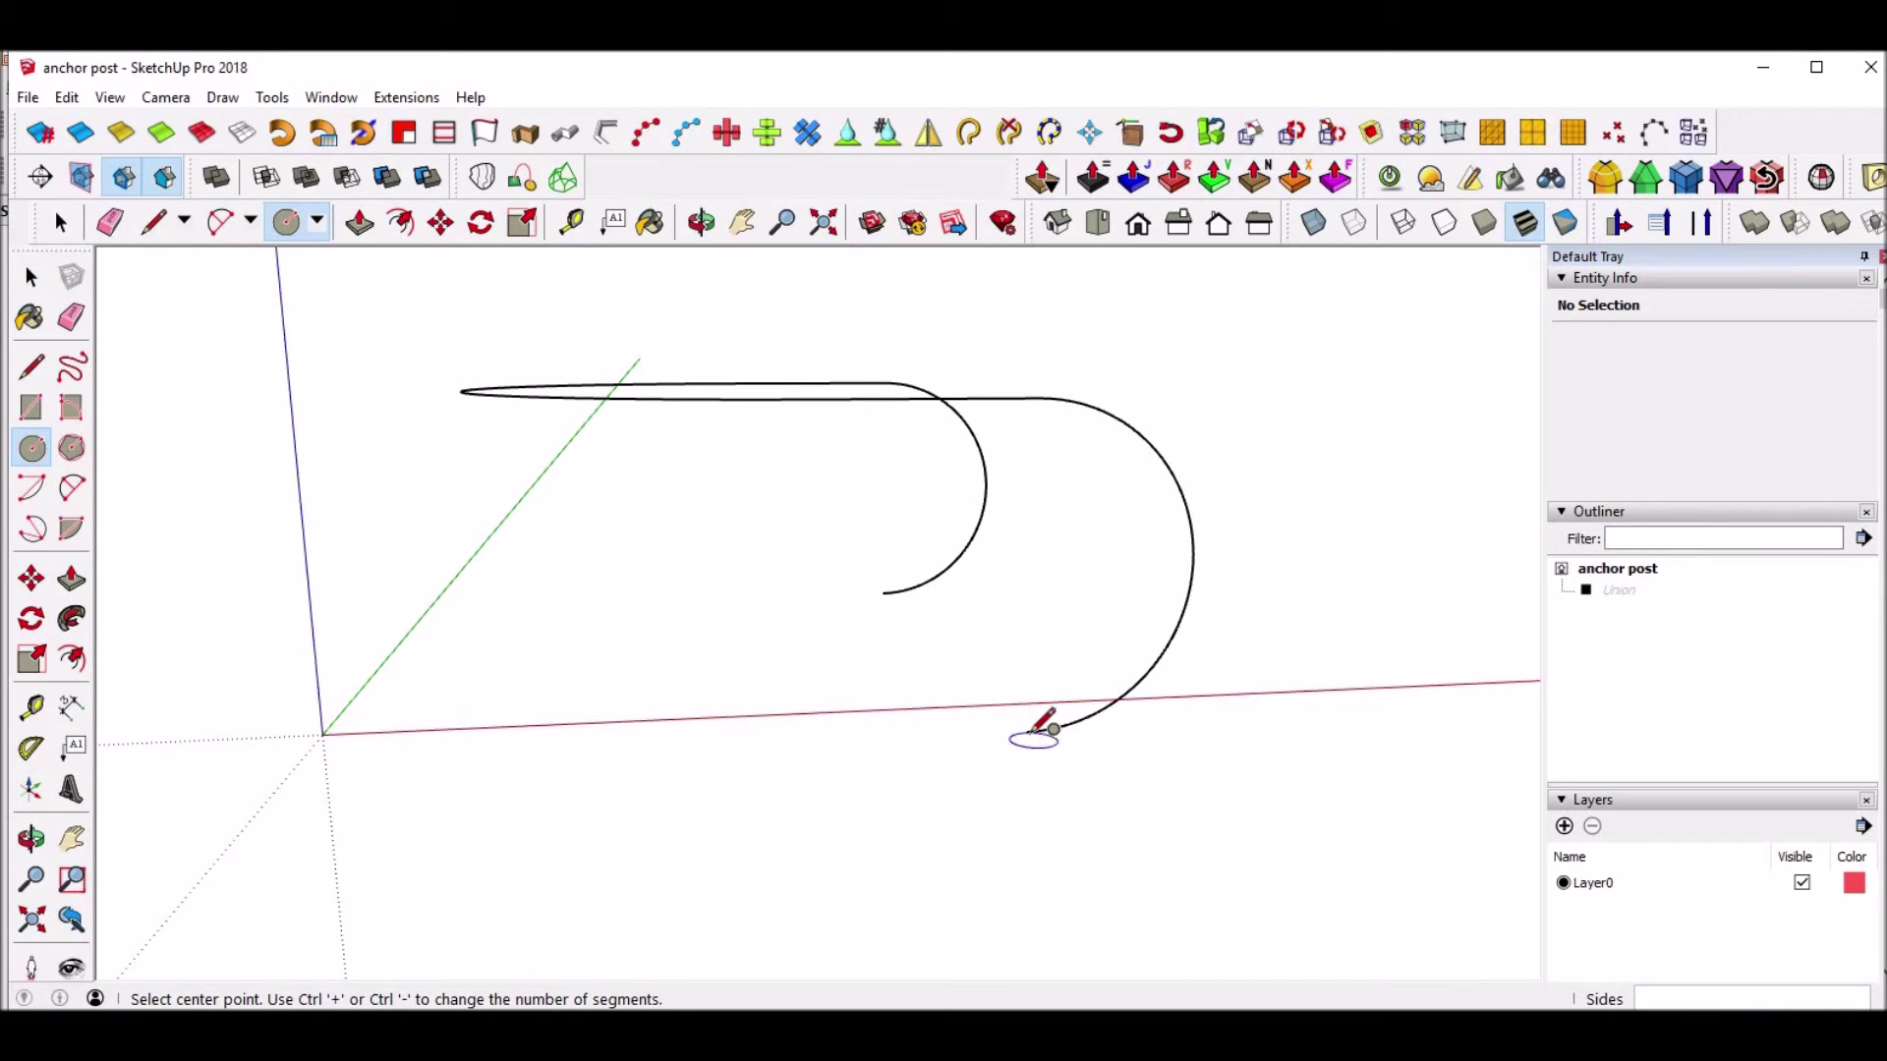
key("Right")
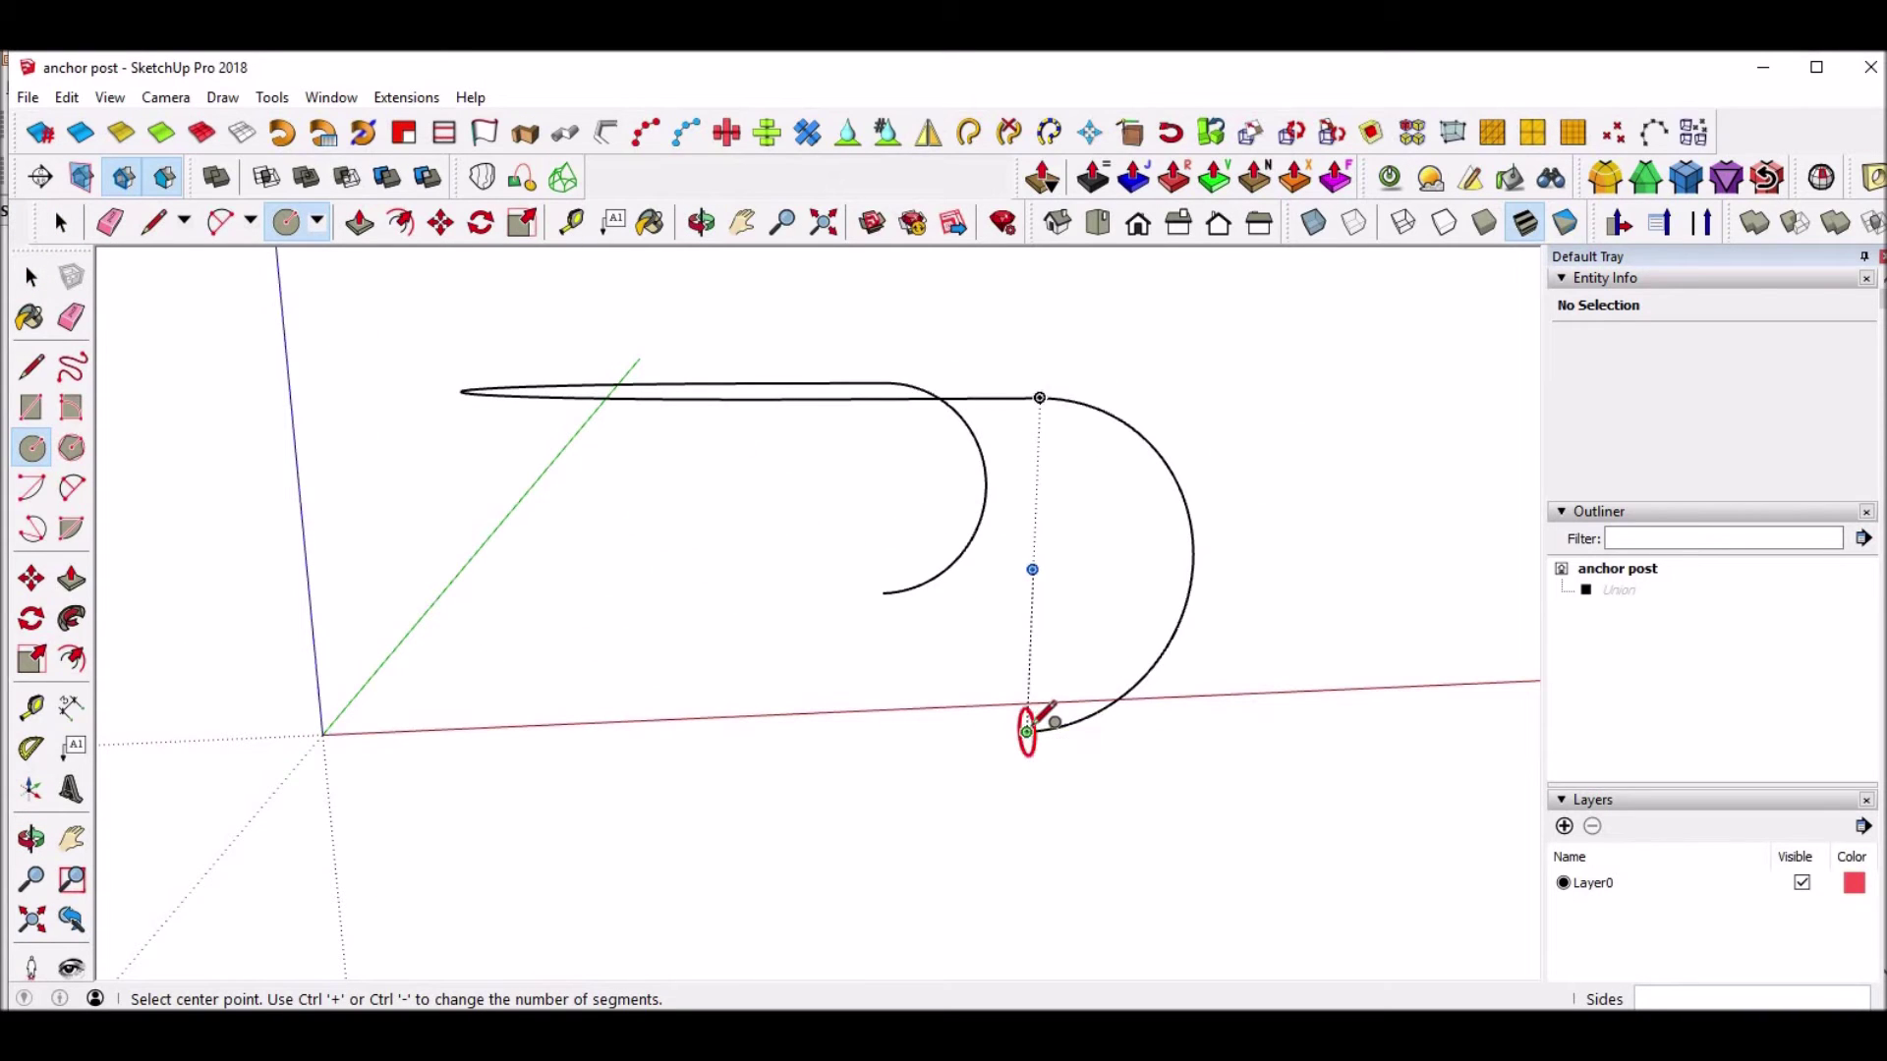
left_click(1027, 732)
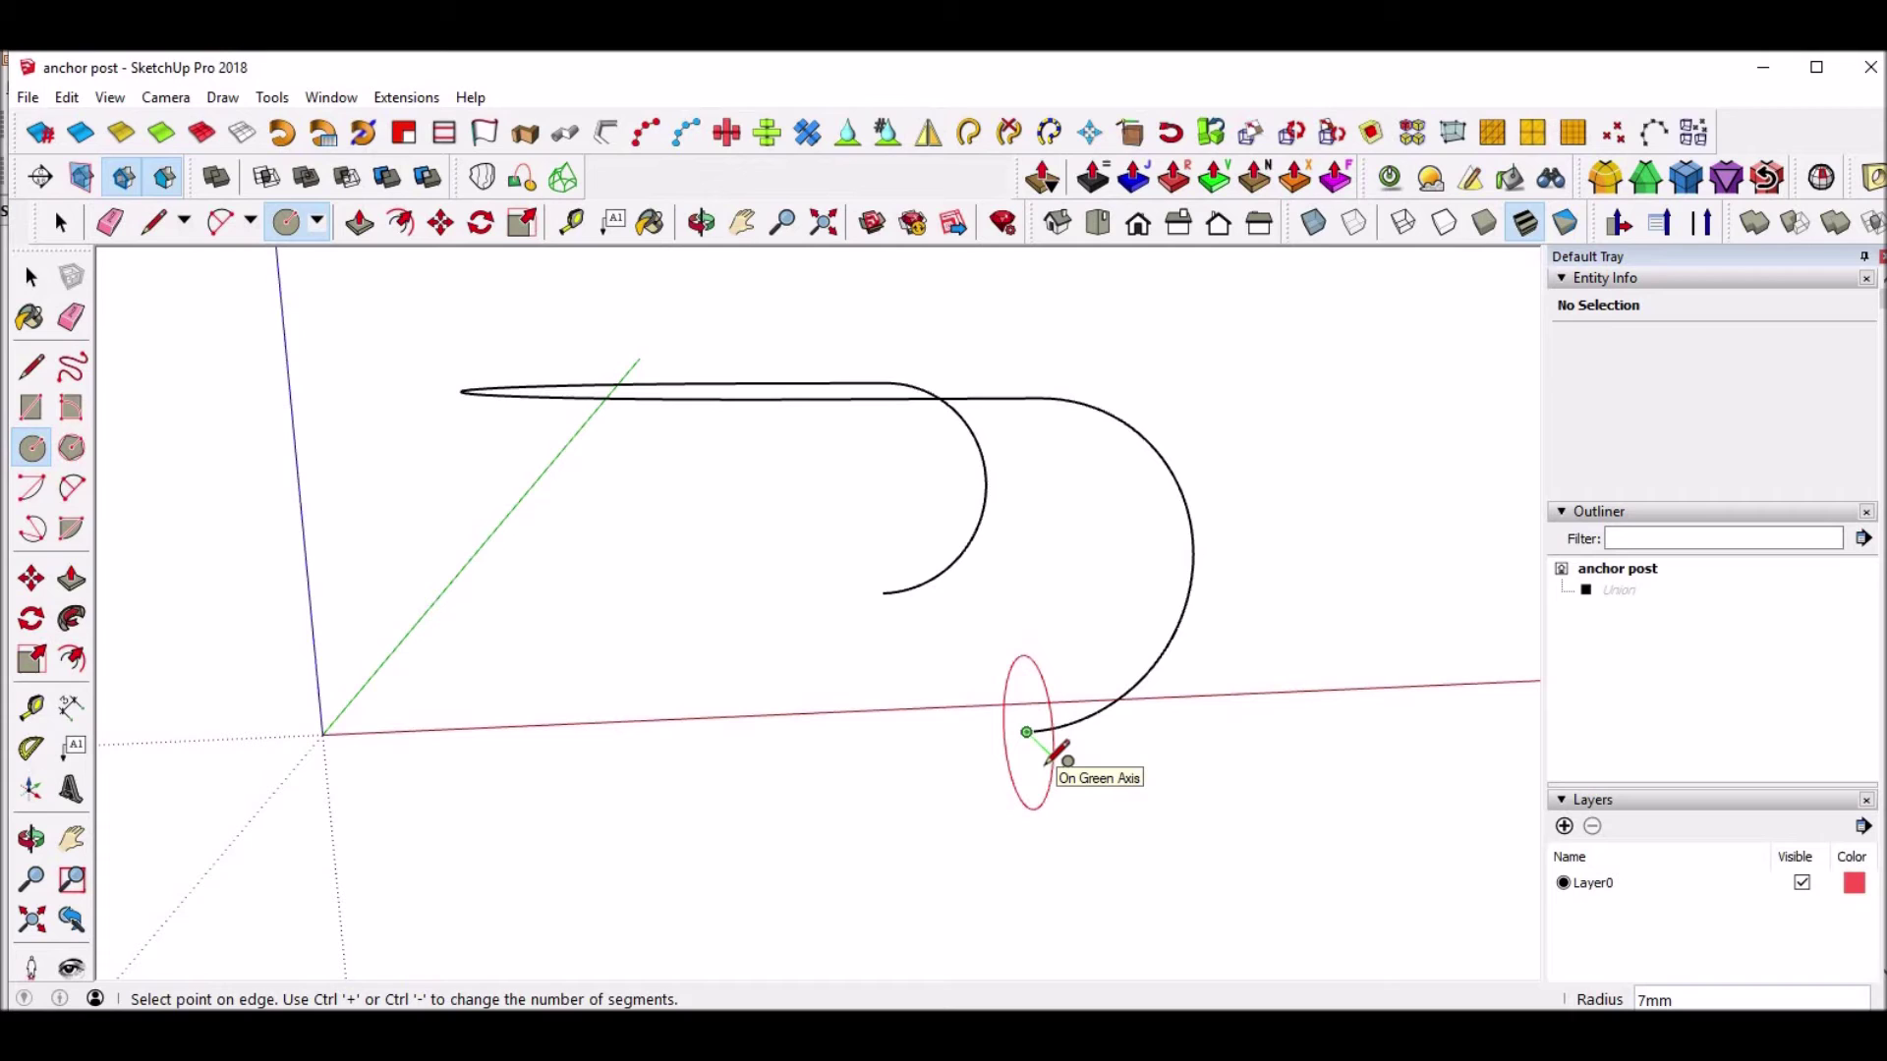
key("Return")
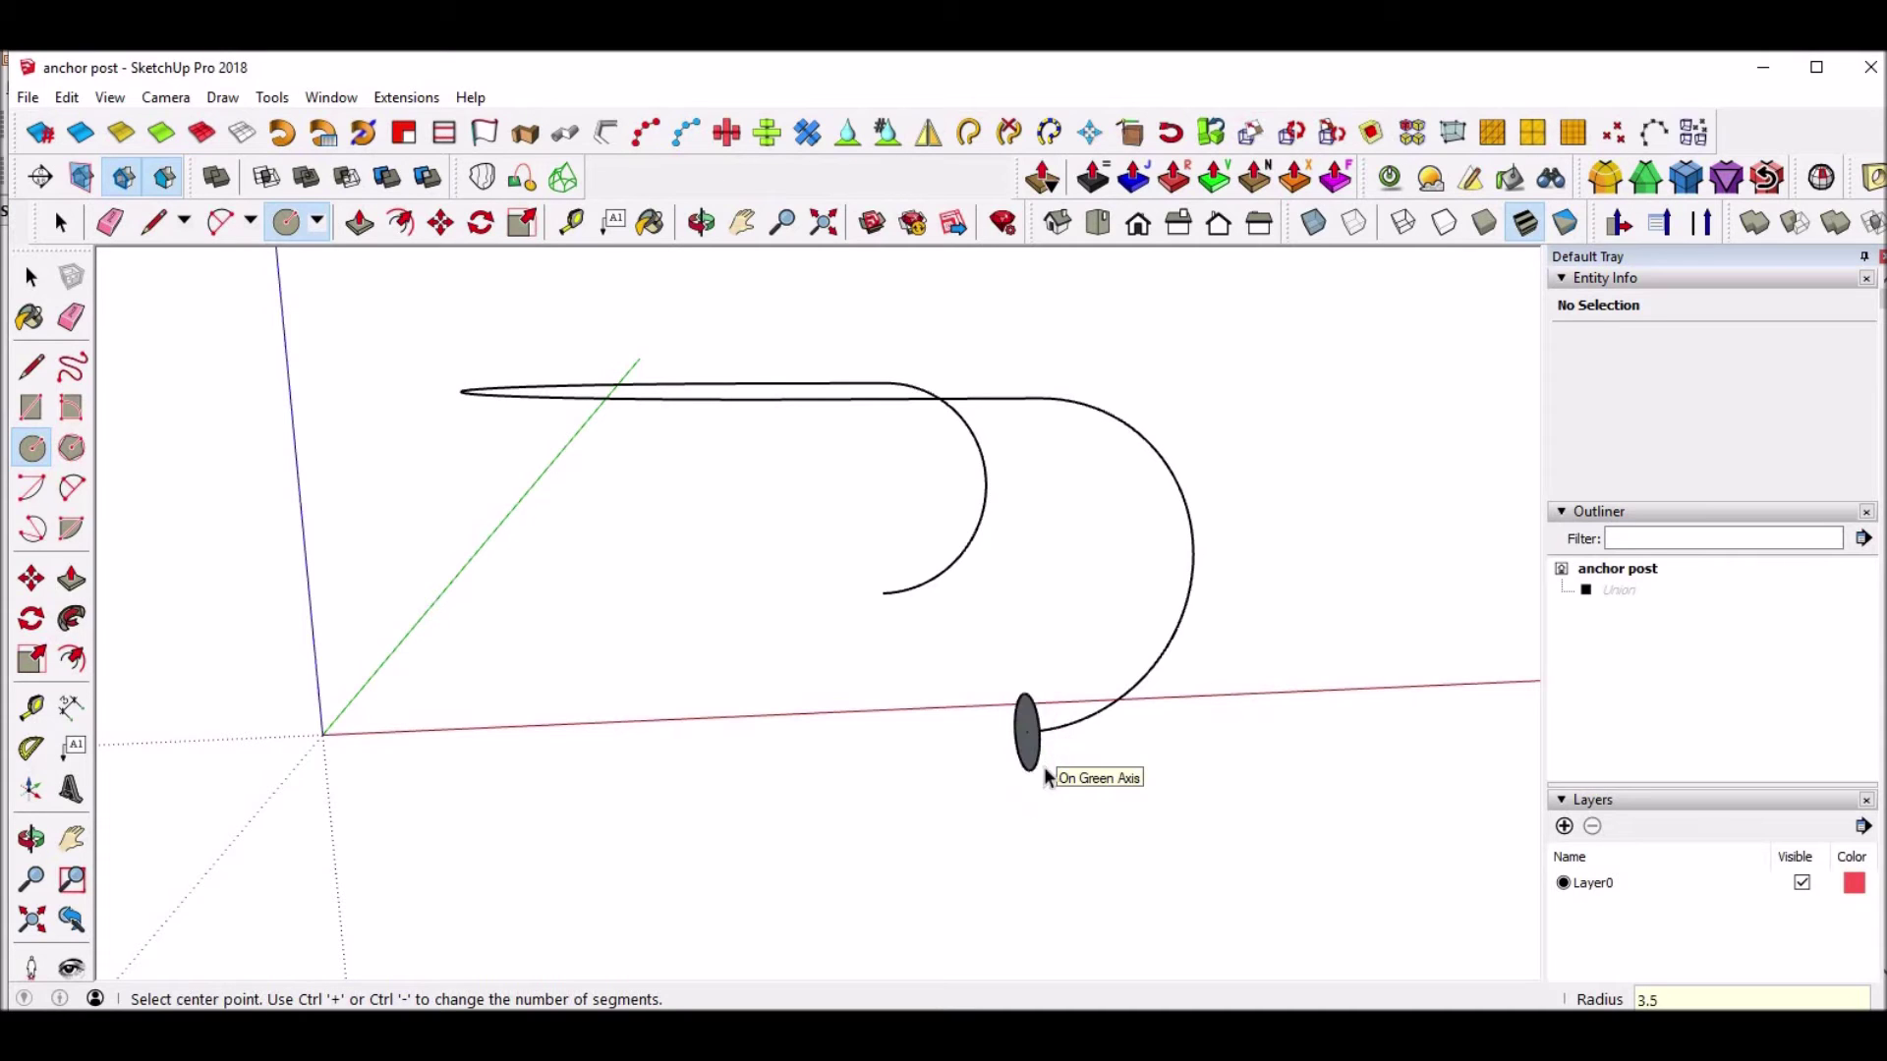
key("space")
Try to sweep the circle with Follow Me without preselecting a path, inspect the tube, and undo the sweep.
middle_click_drag(1082, 762, 802, 761)
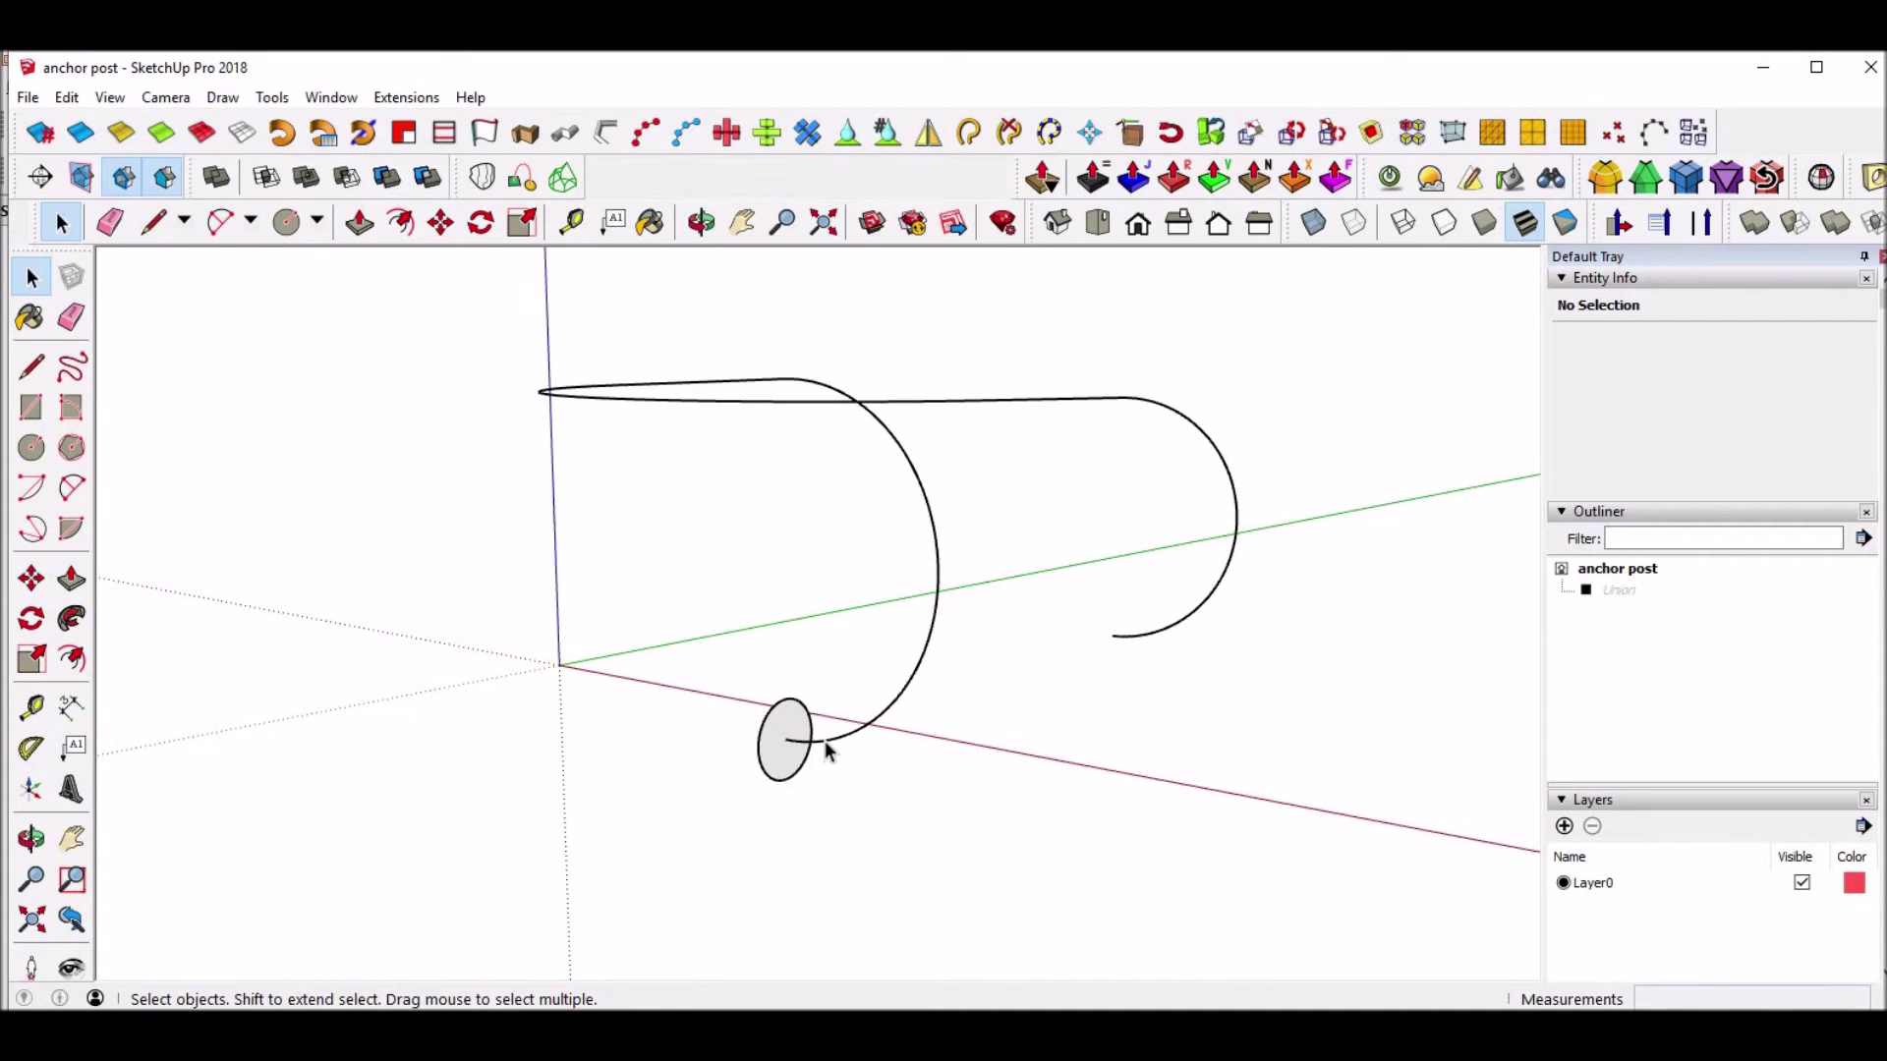
left_click(71, 619)
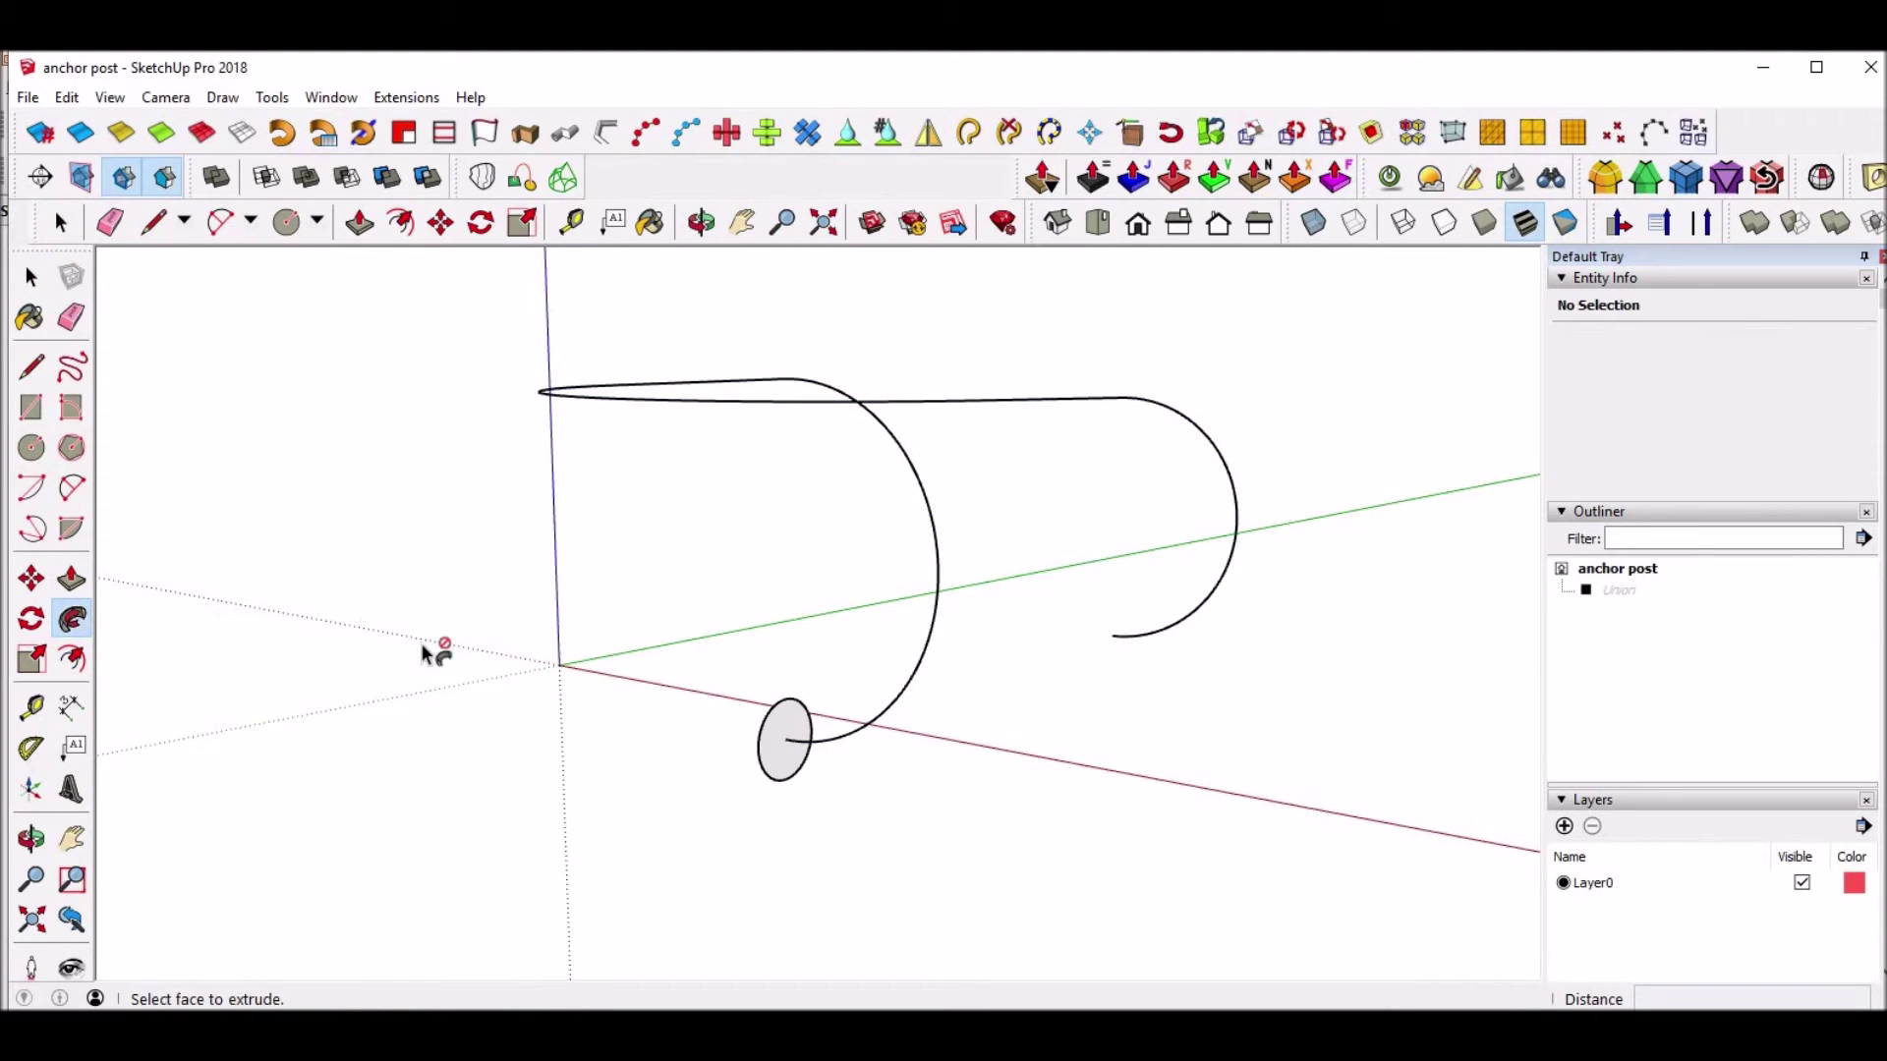
left_click(779, 751)
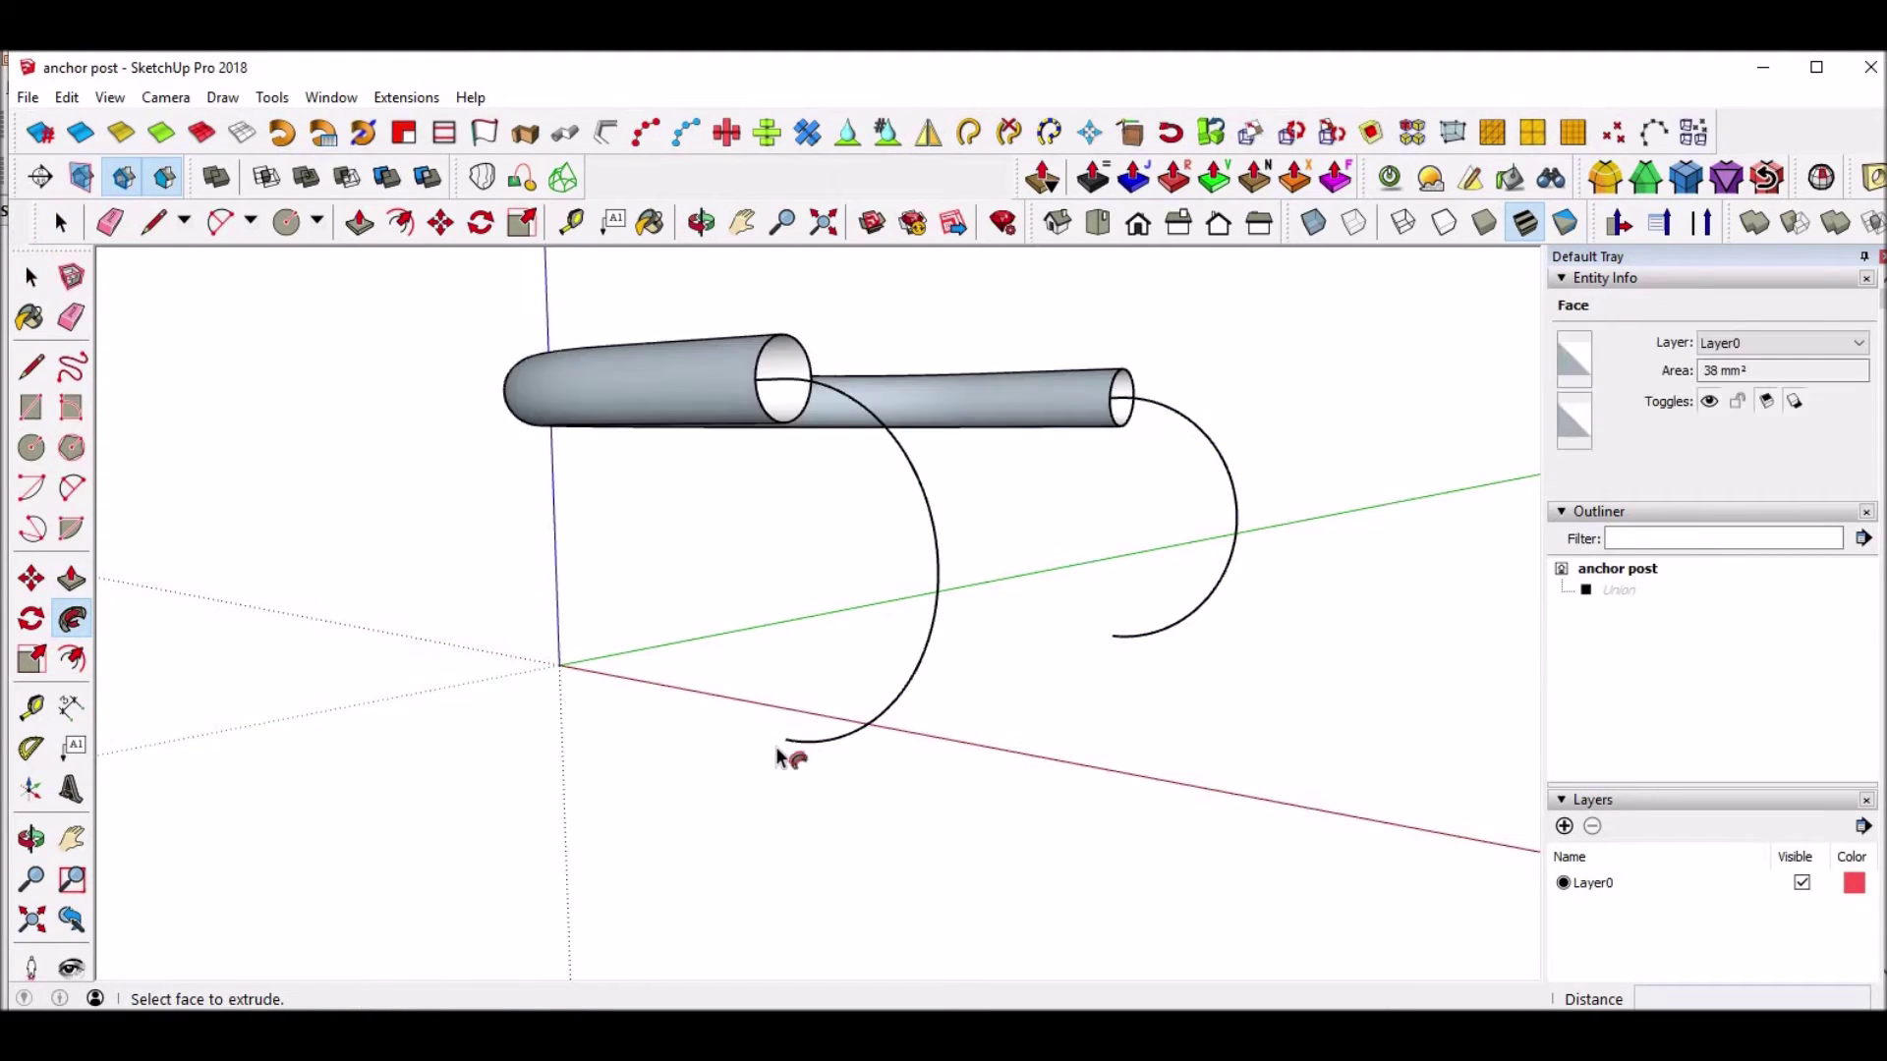
middle_click_drag(782, 489, 1121, 526)
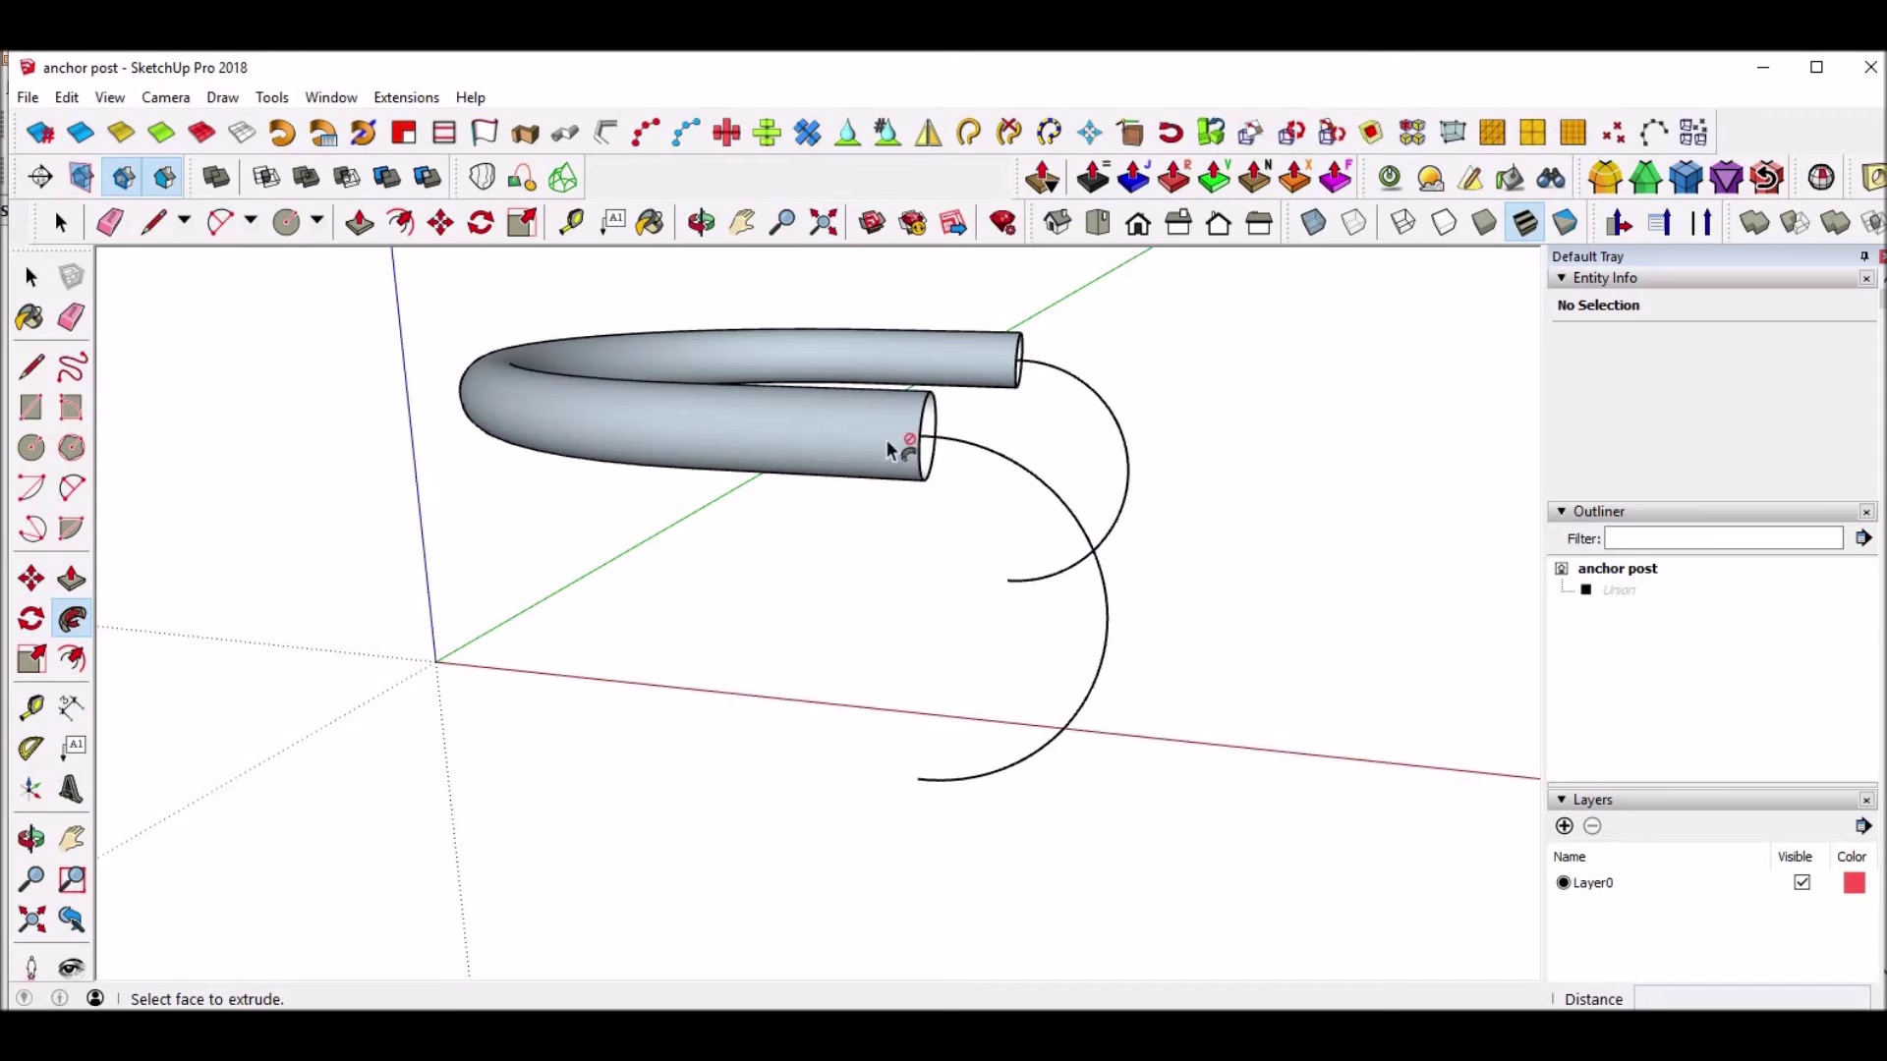
key("space")
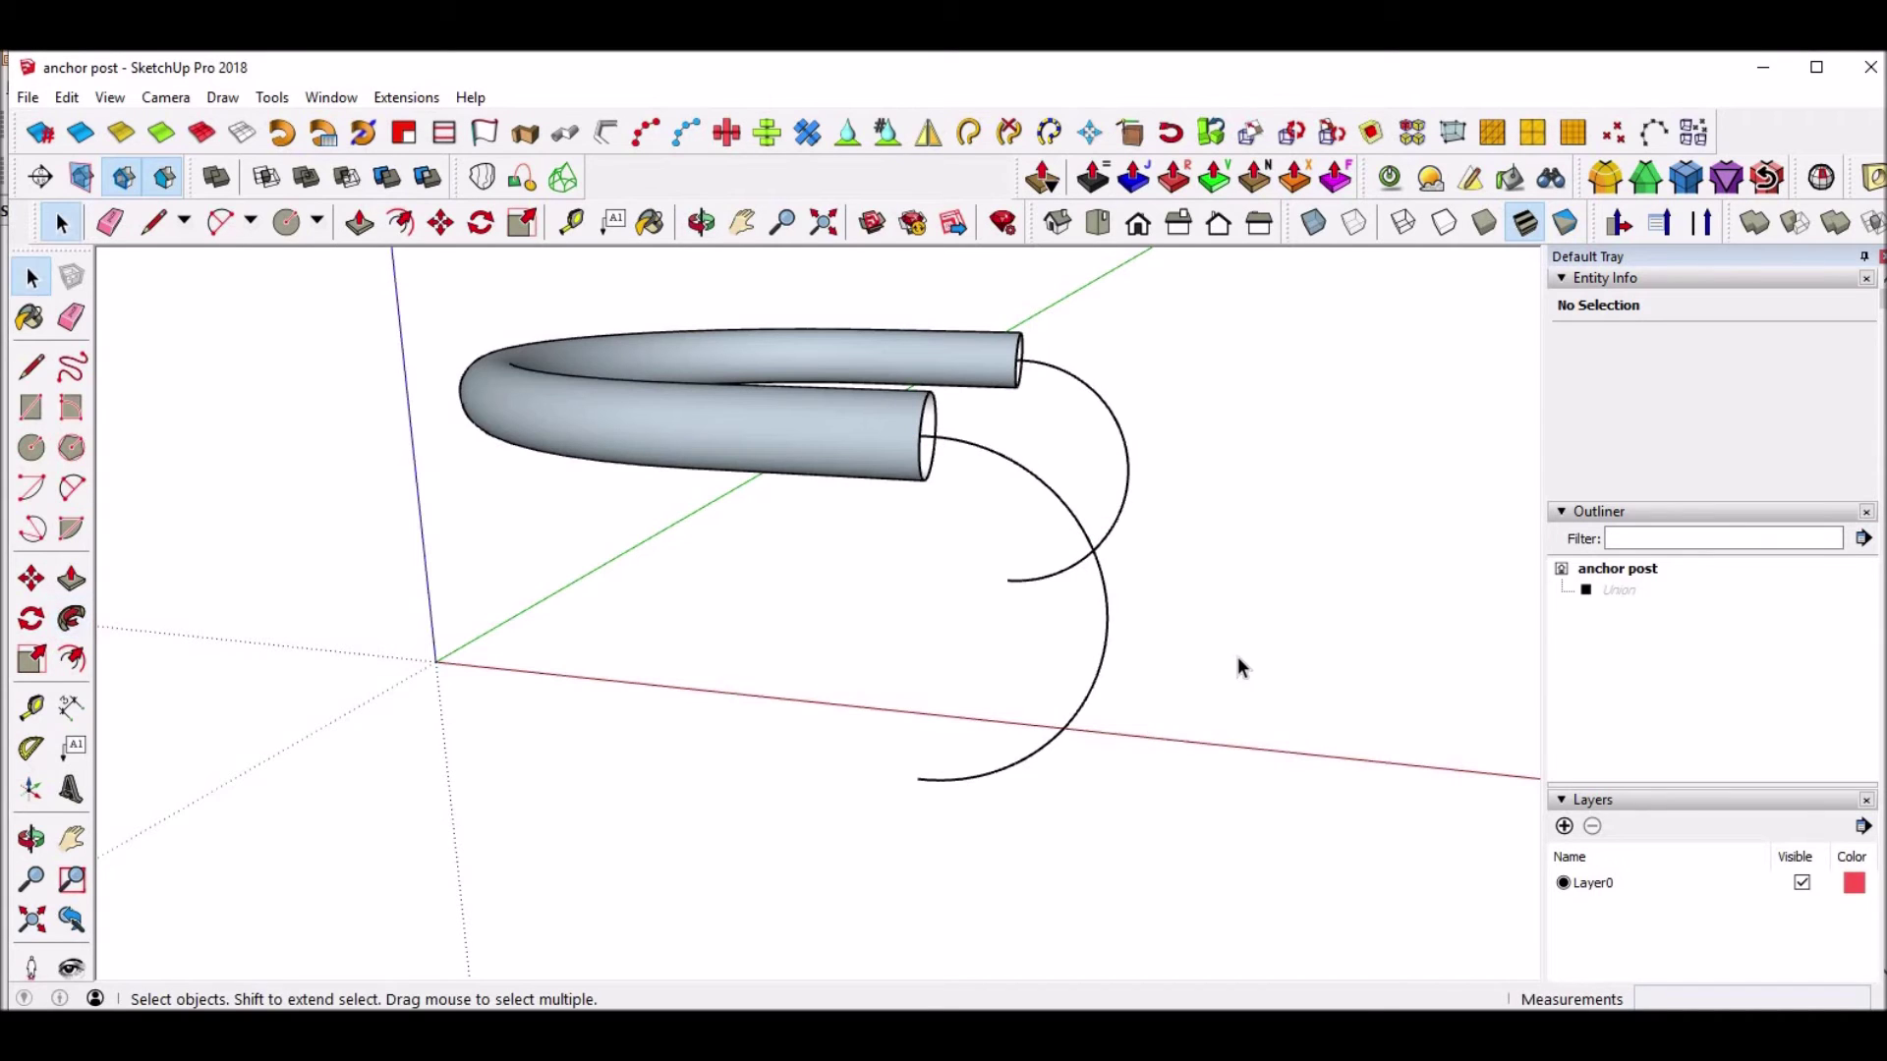
key("ctrl+z")
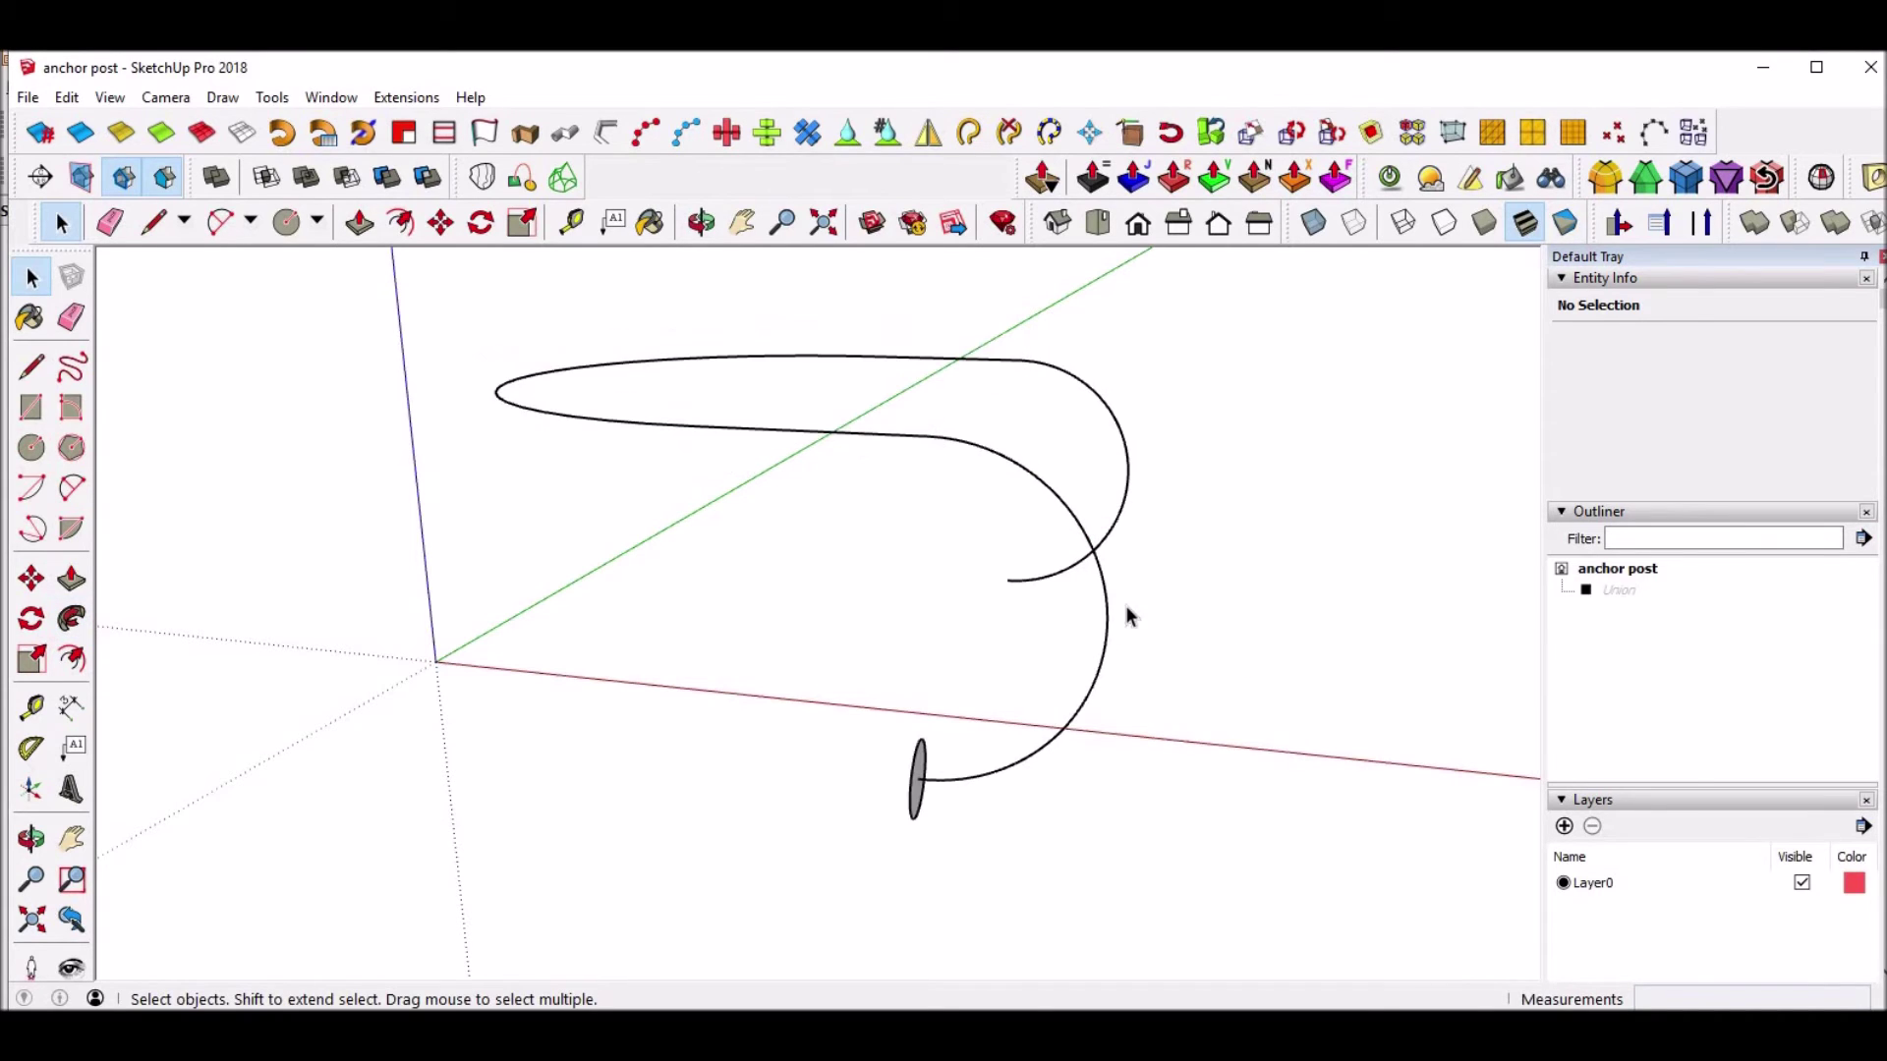
Weld all connected edges of the rod path into a single curve.
left_click(958, 778)
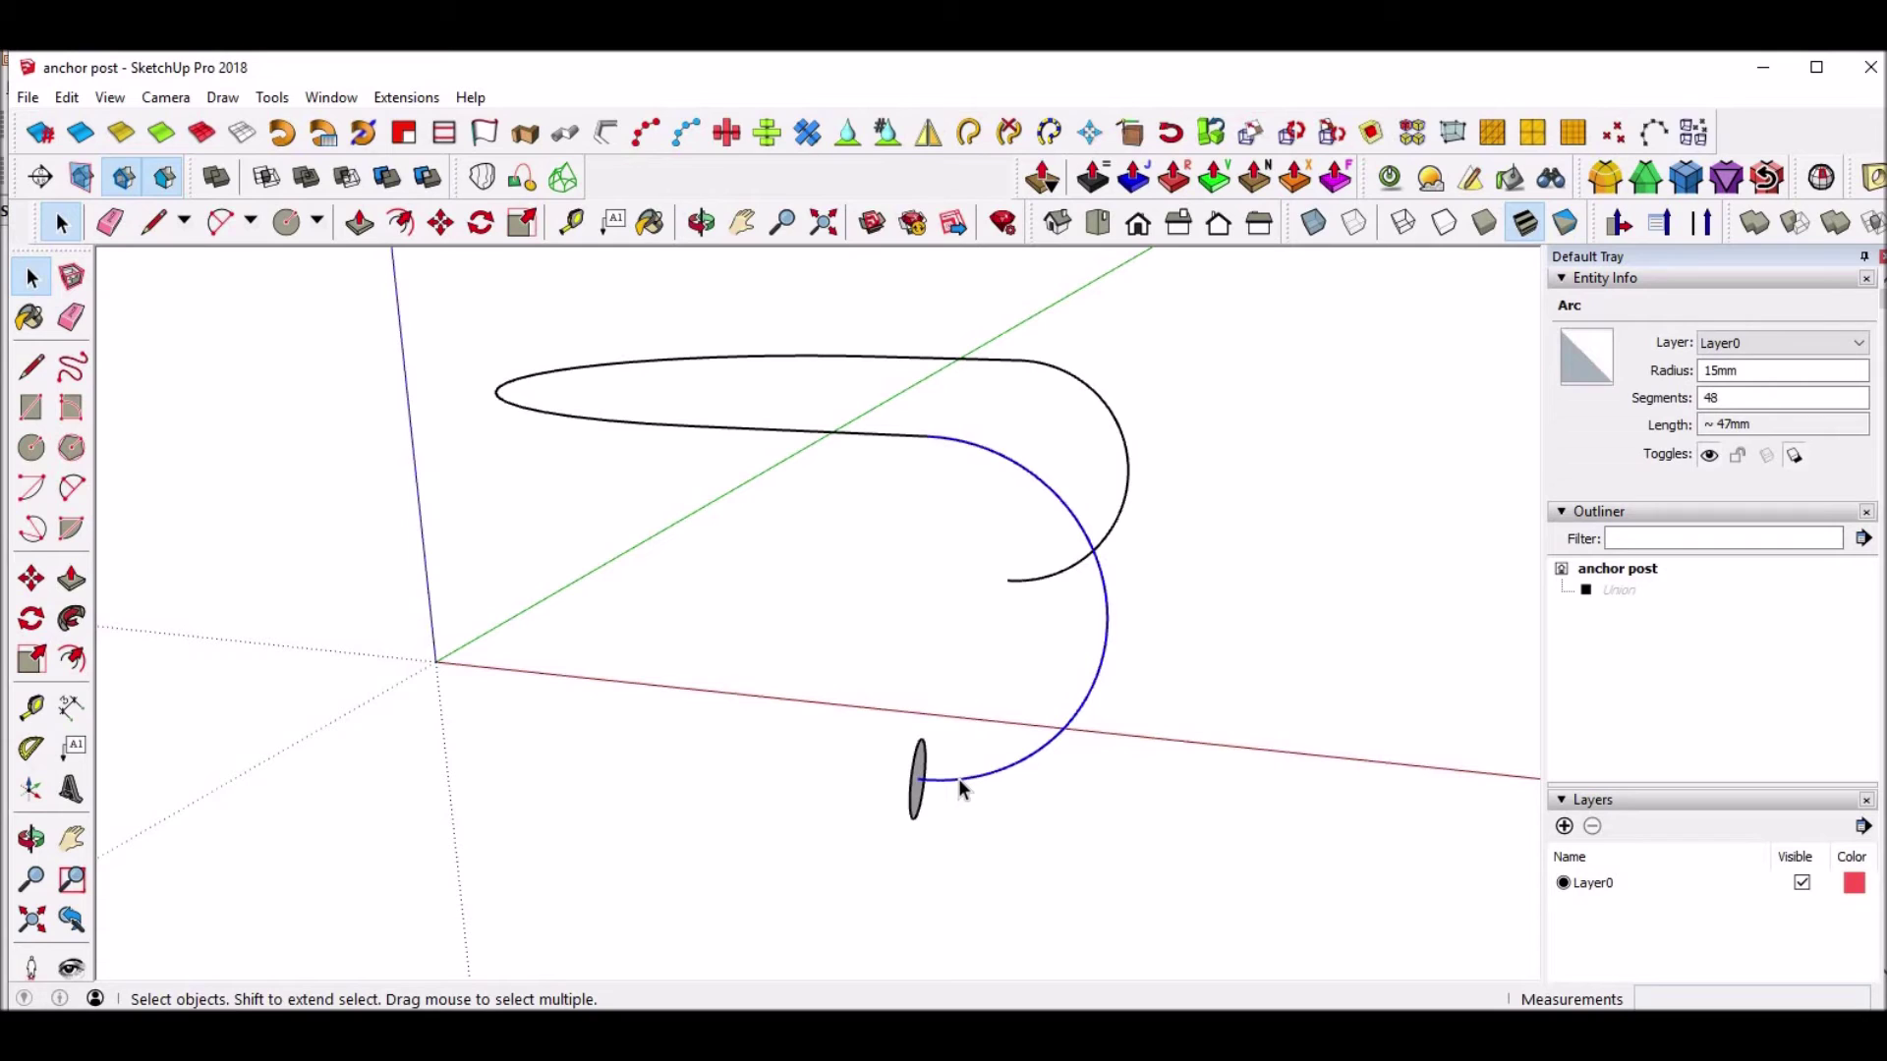
triple_click(960, 778)
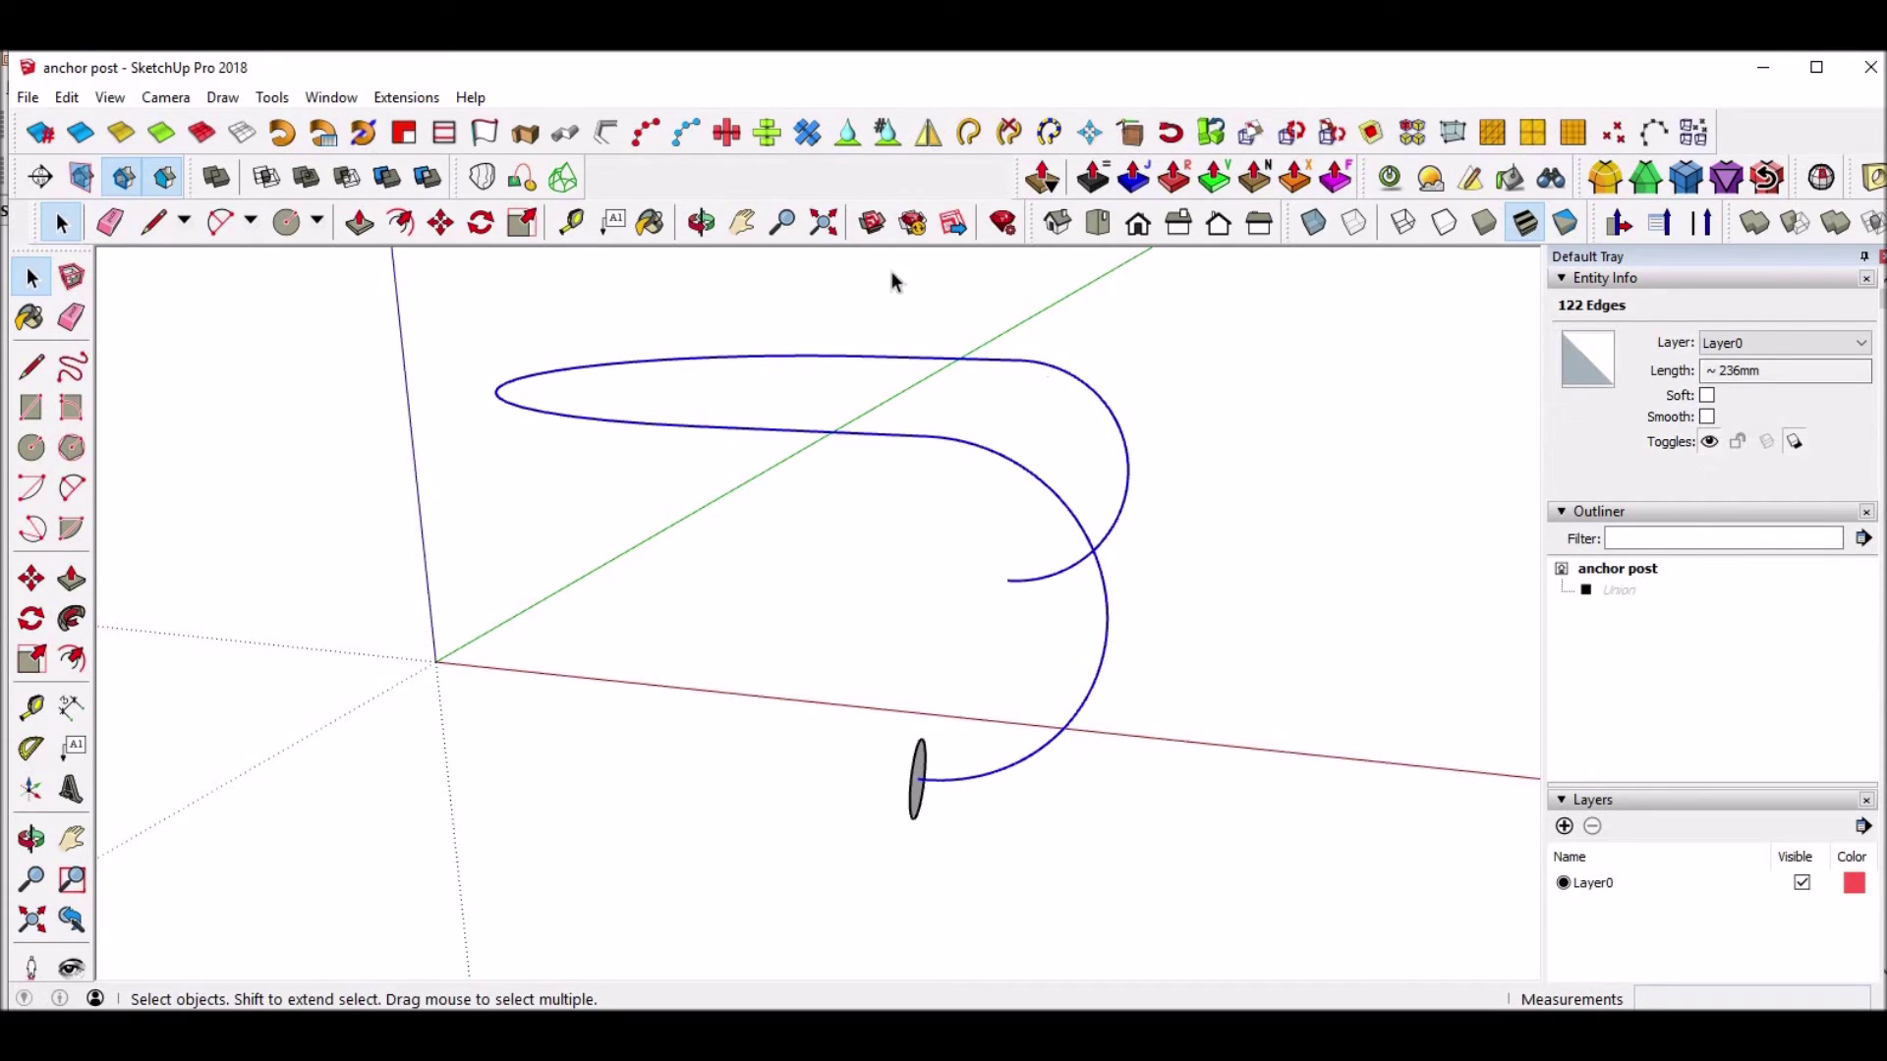
left_click(969, 132)
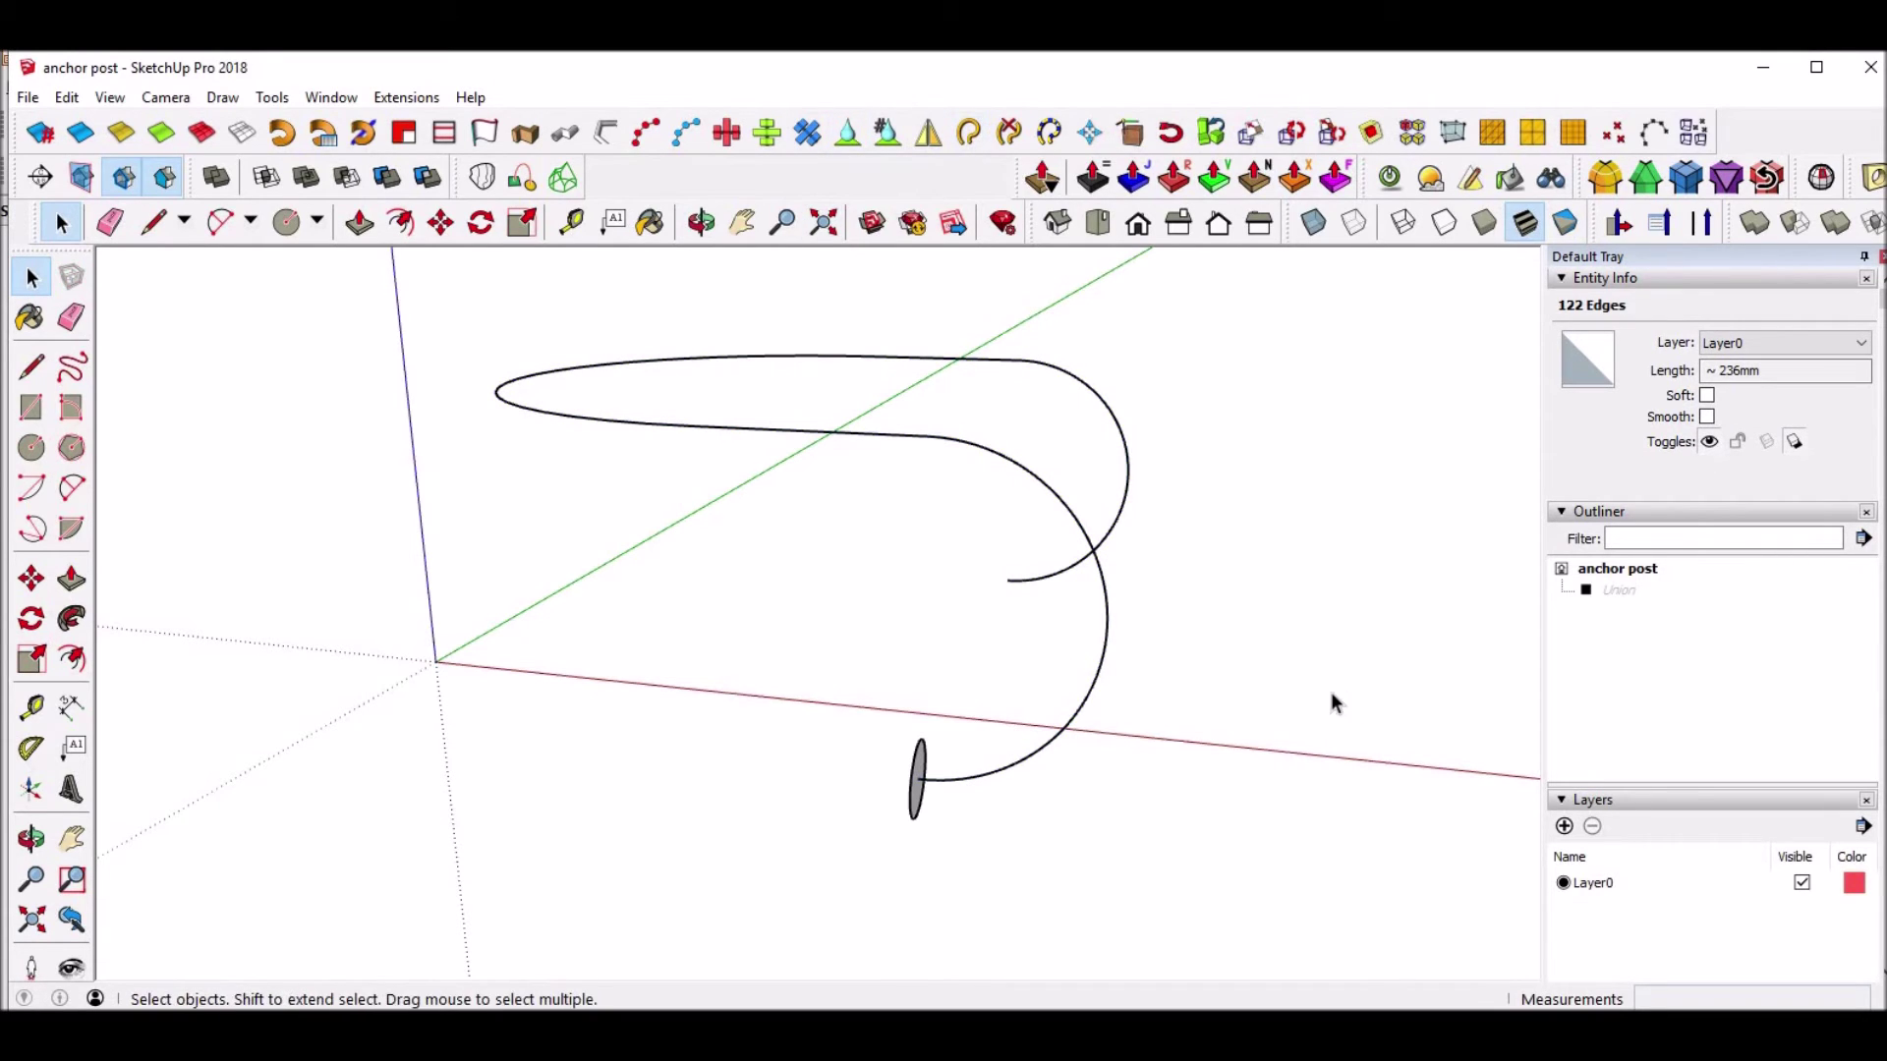
Try to sweep the circle along the welded rod curve with Follow Me.
left_click(1062, 742)
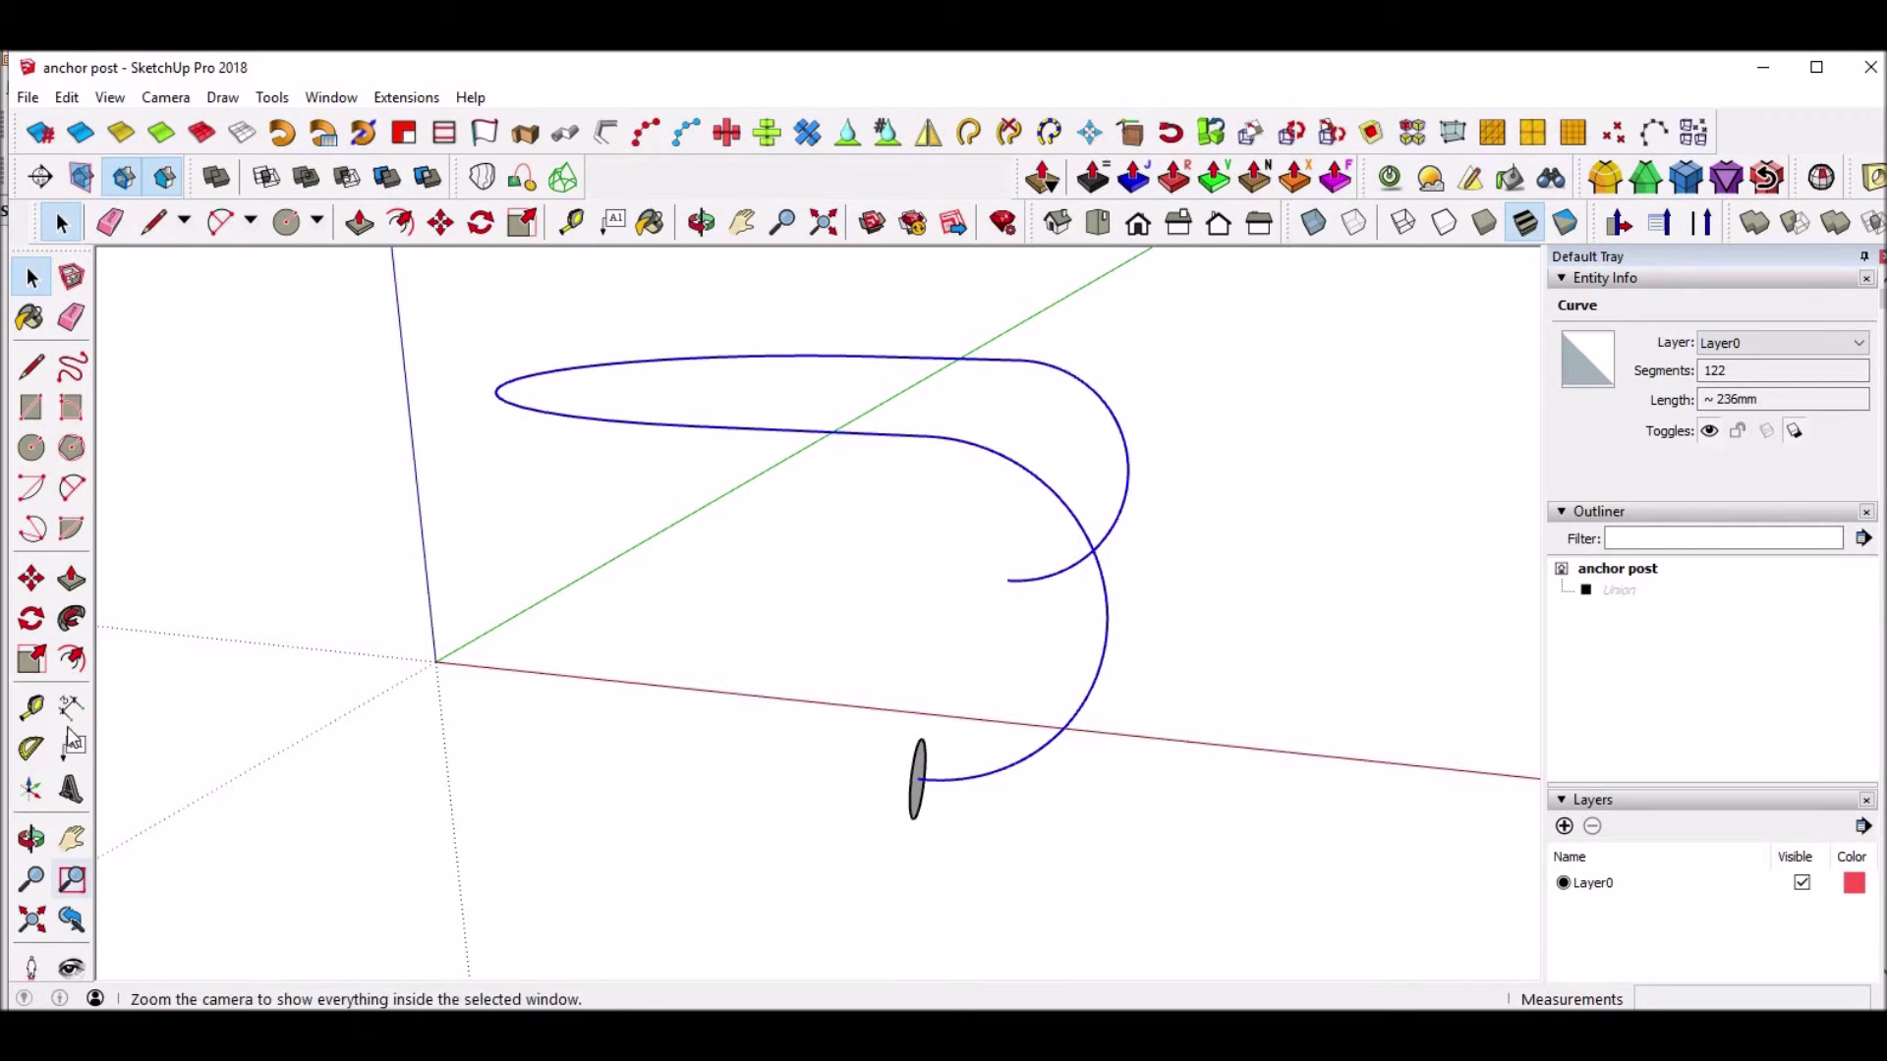
left_click(71, 618)
middle_click_drag(565, 685, 806, 782)
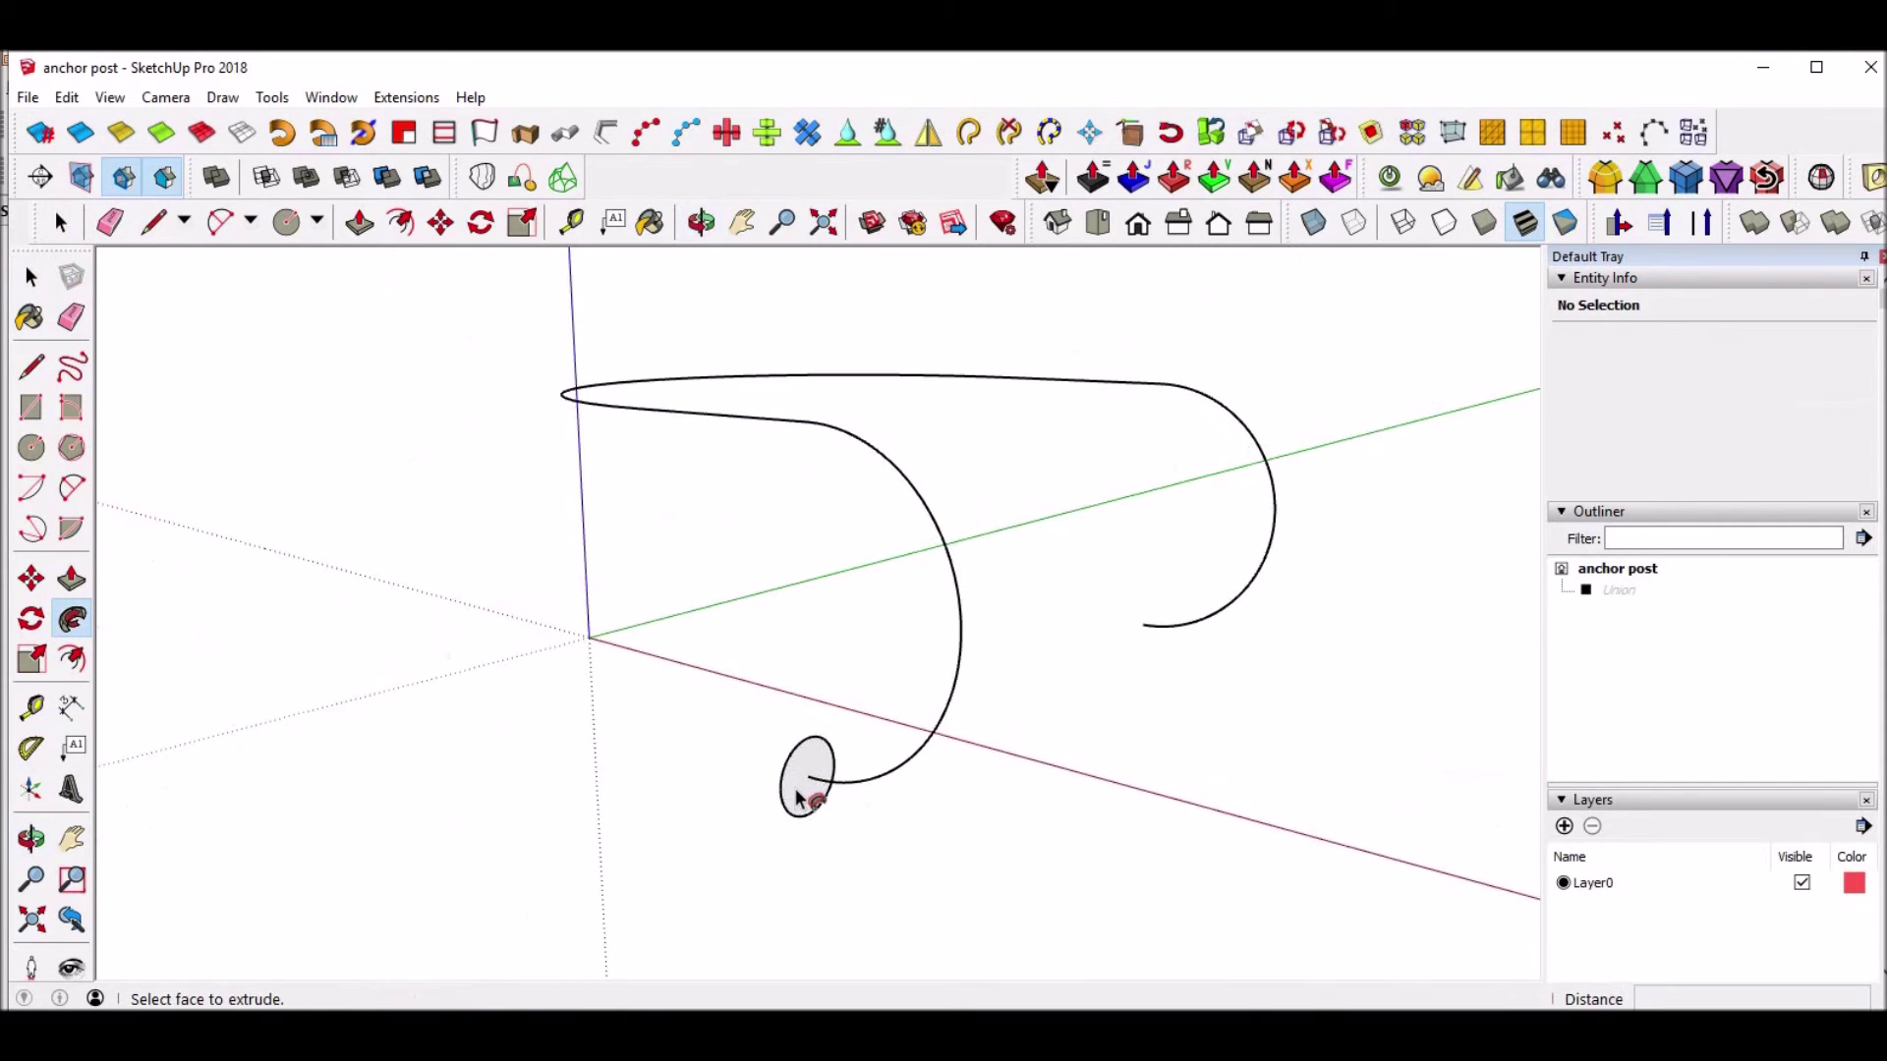
left_click_drag(806, 782, 741, 784)
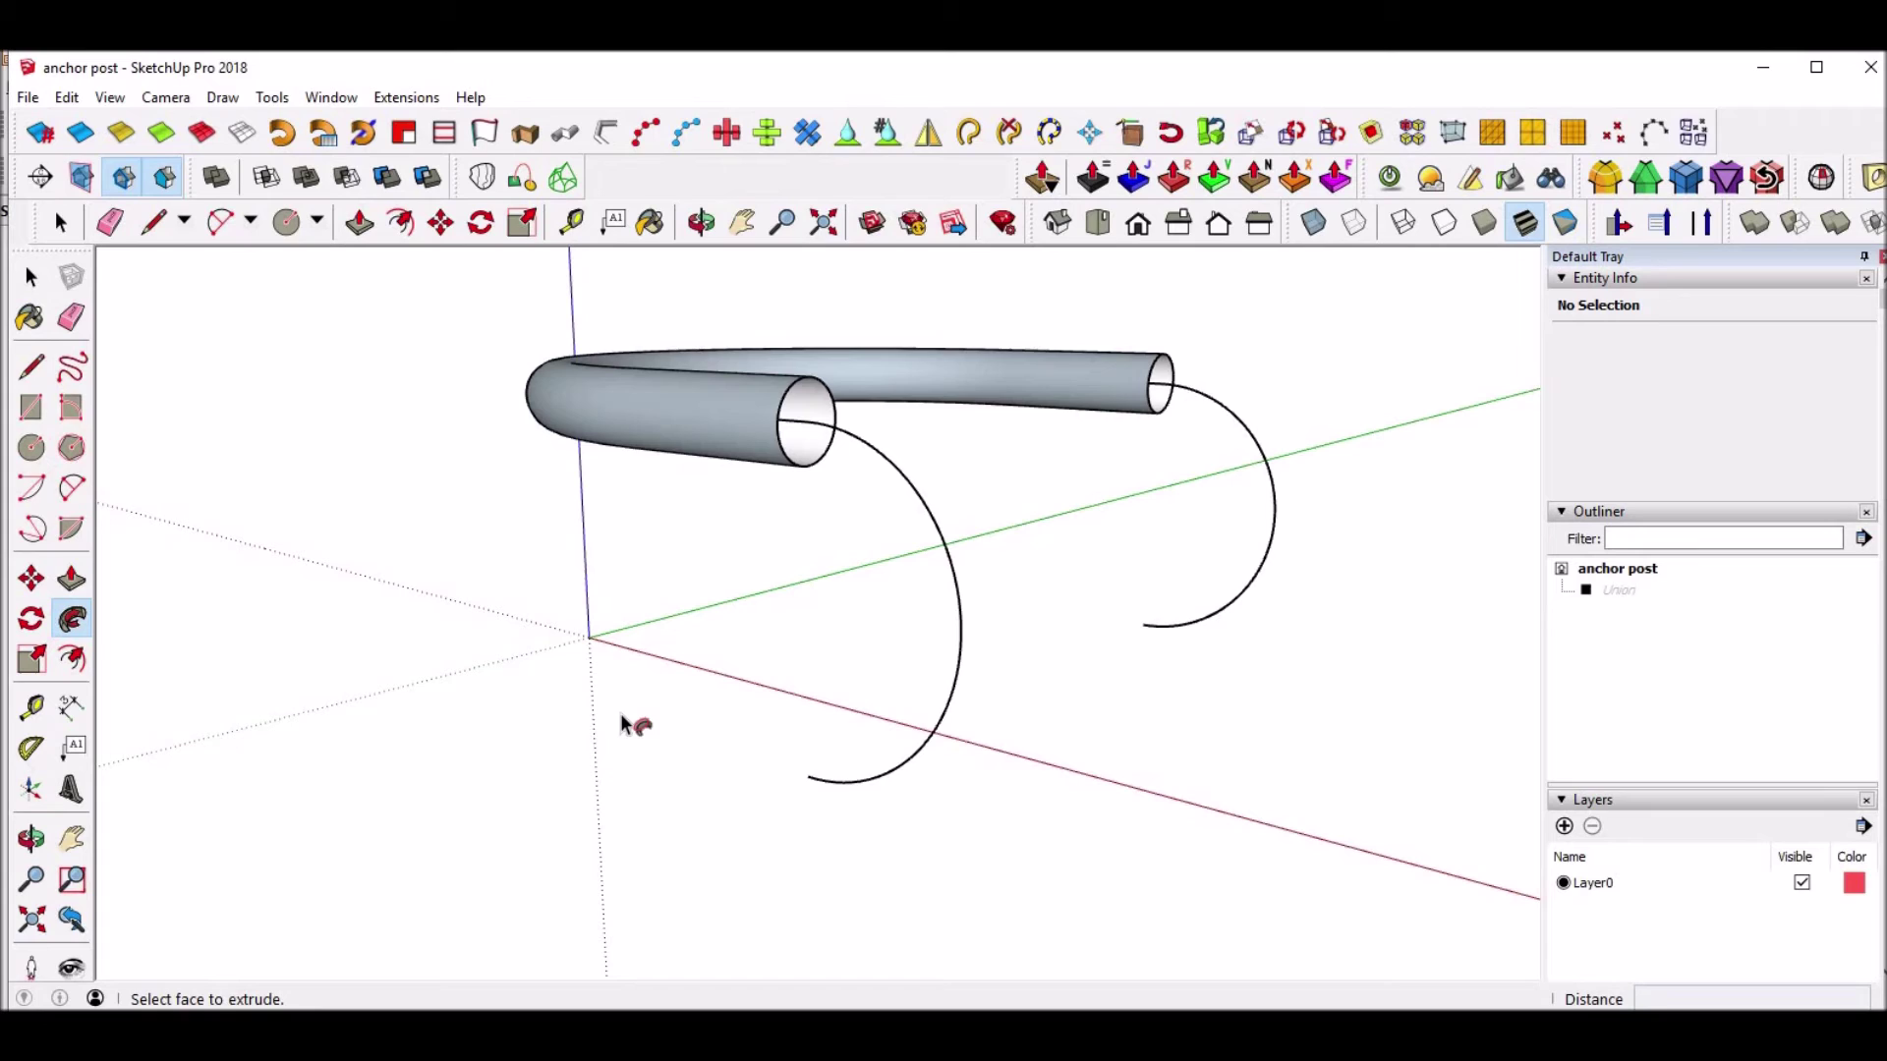
Undo the sweep along the welded curve and remove the circle profile by undoing further.
key("ctrl+z")
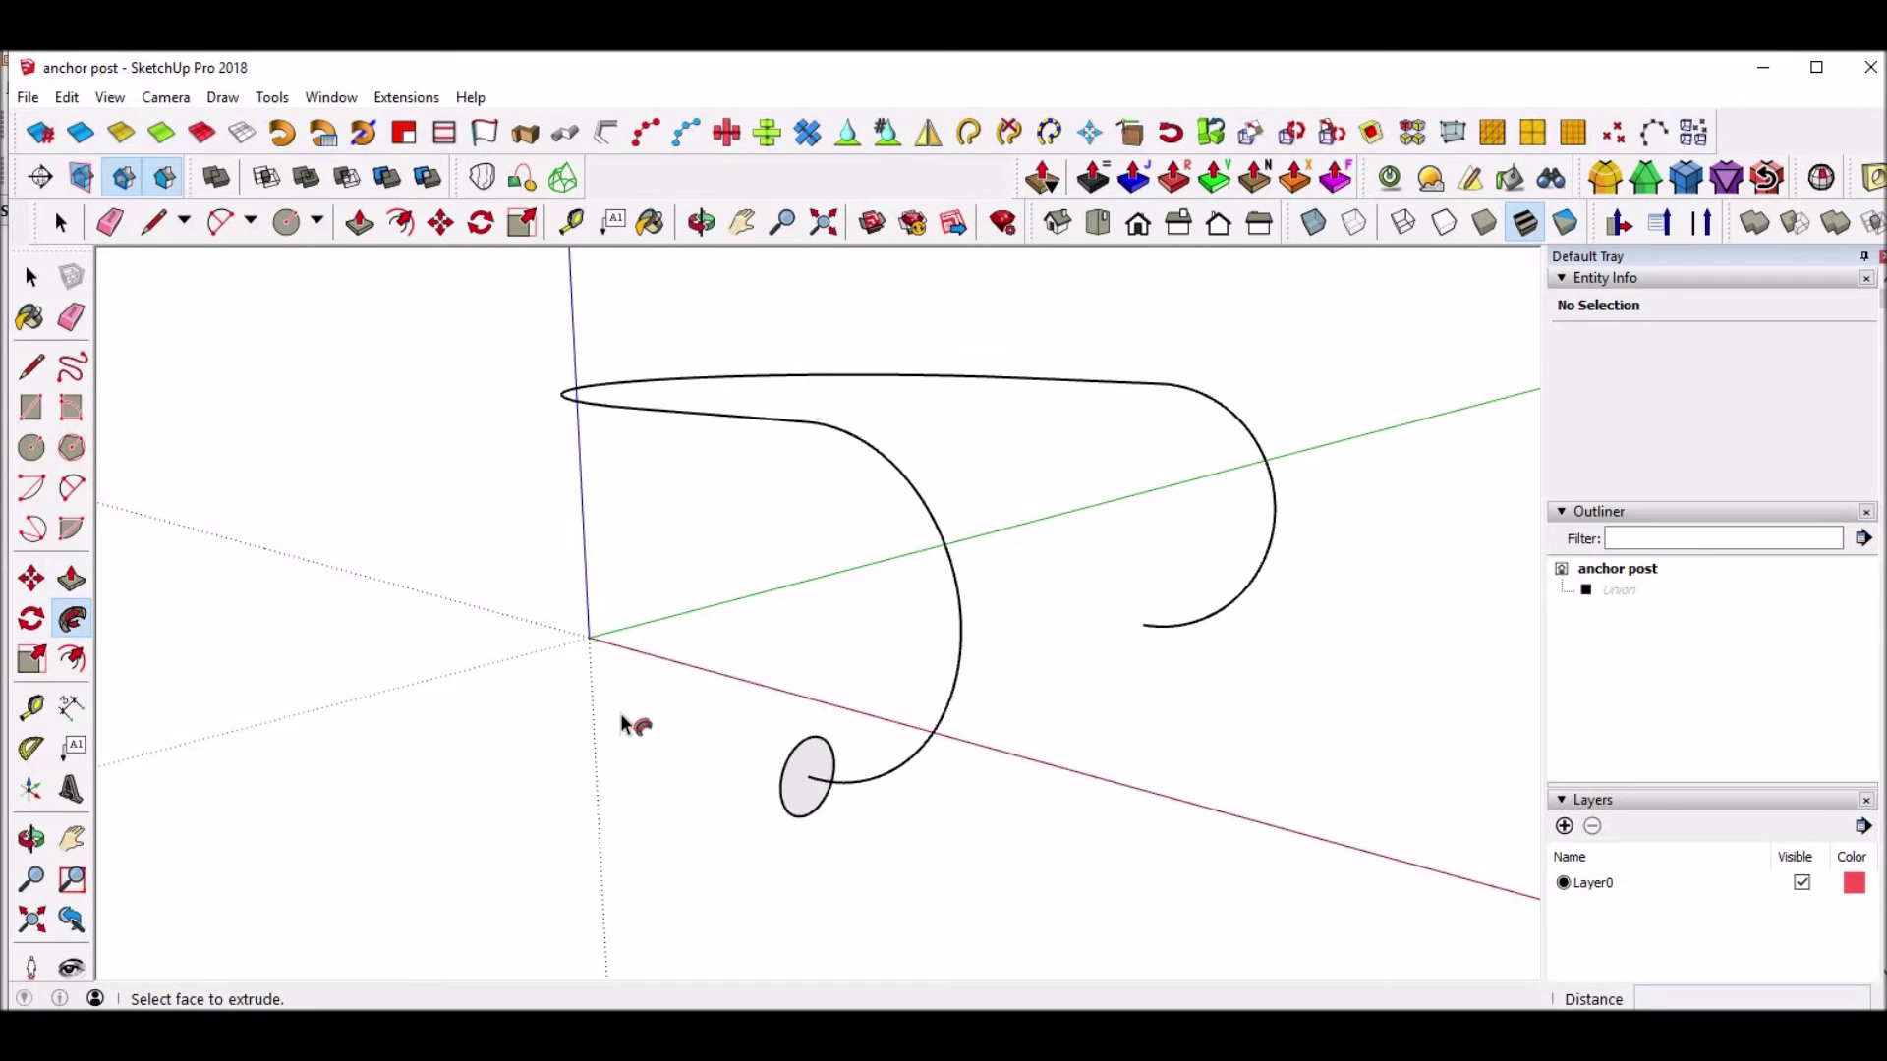
key("ctrl+z")
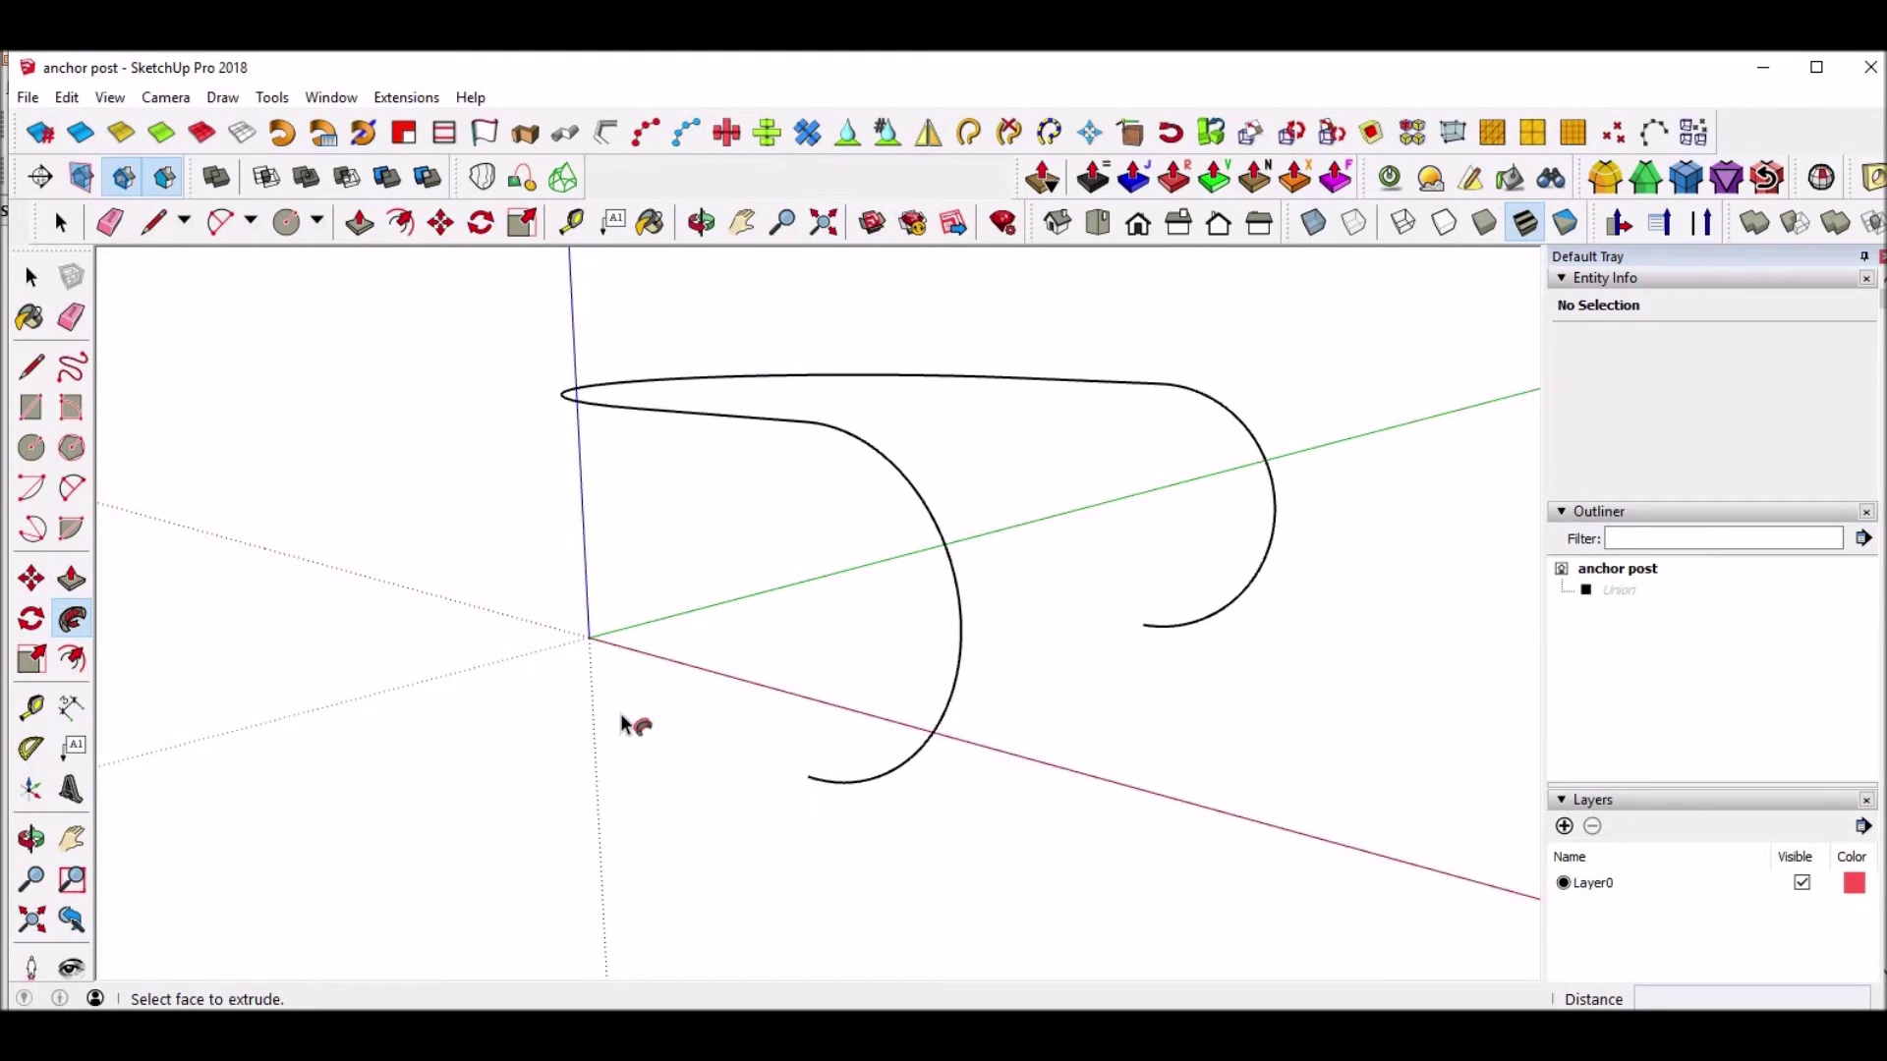
key("space")
middle_click_drag(785, 680, 815, 705)
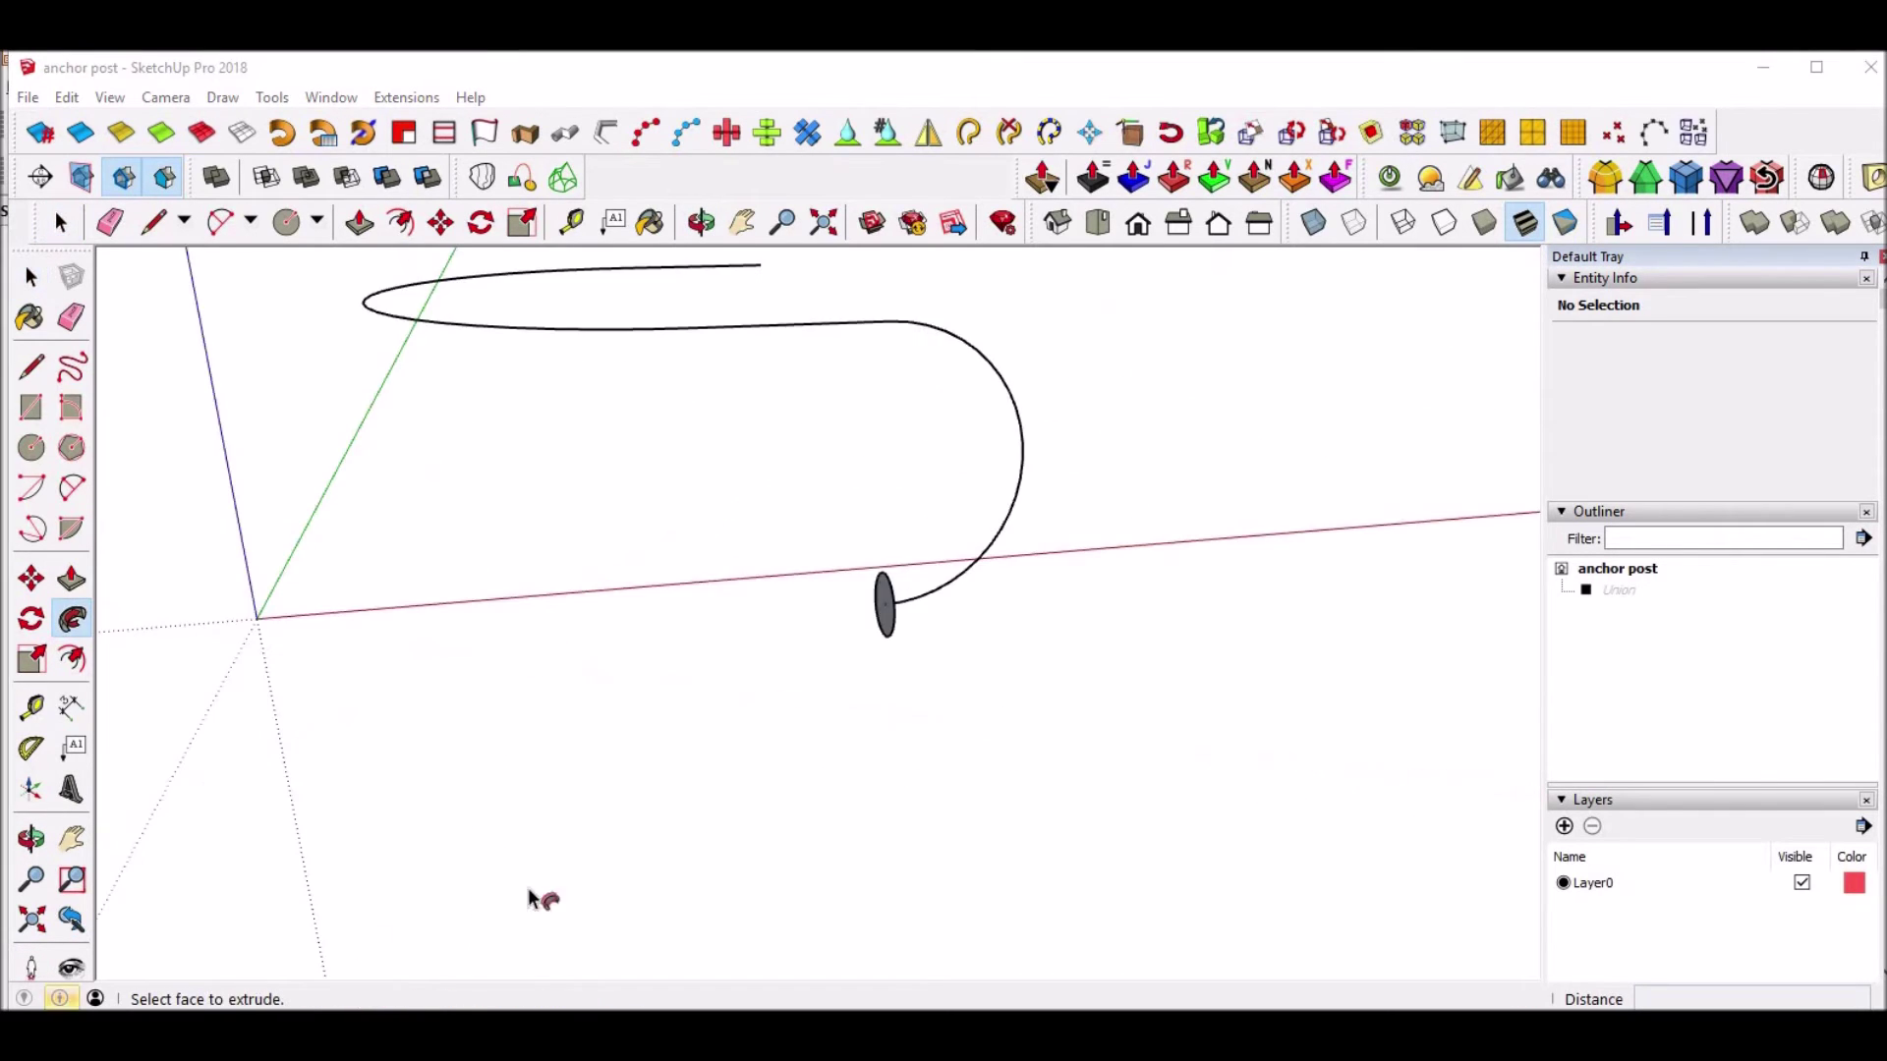
Draw a 30 mm line straight down along the blue axis from the free end of the rear straight rod.
key("o")
left_click_drag(1124, 518, 708, 436)
key("space")
middle_click_drag(806, 444, 1071, 482)
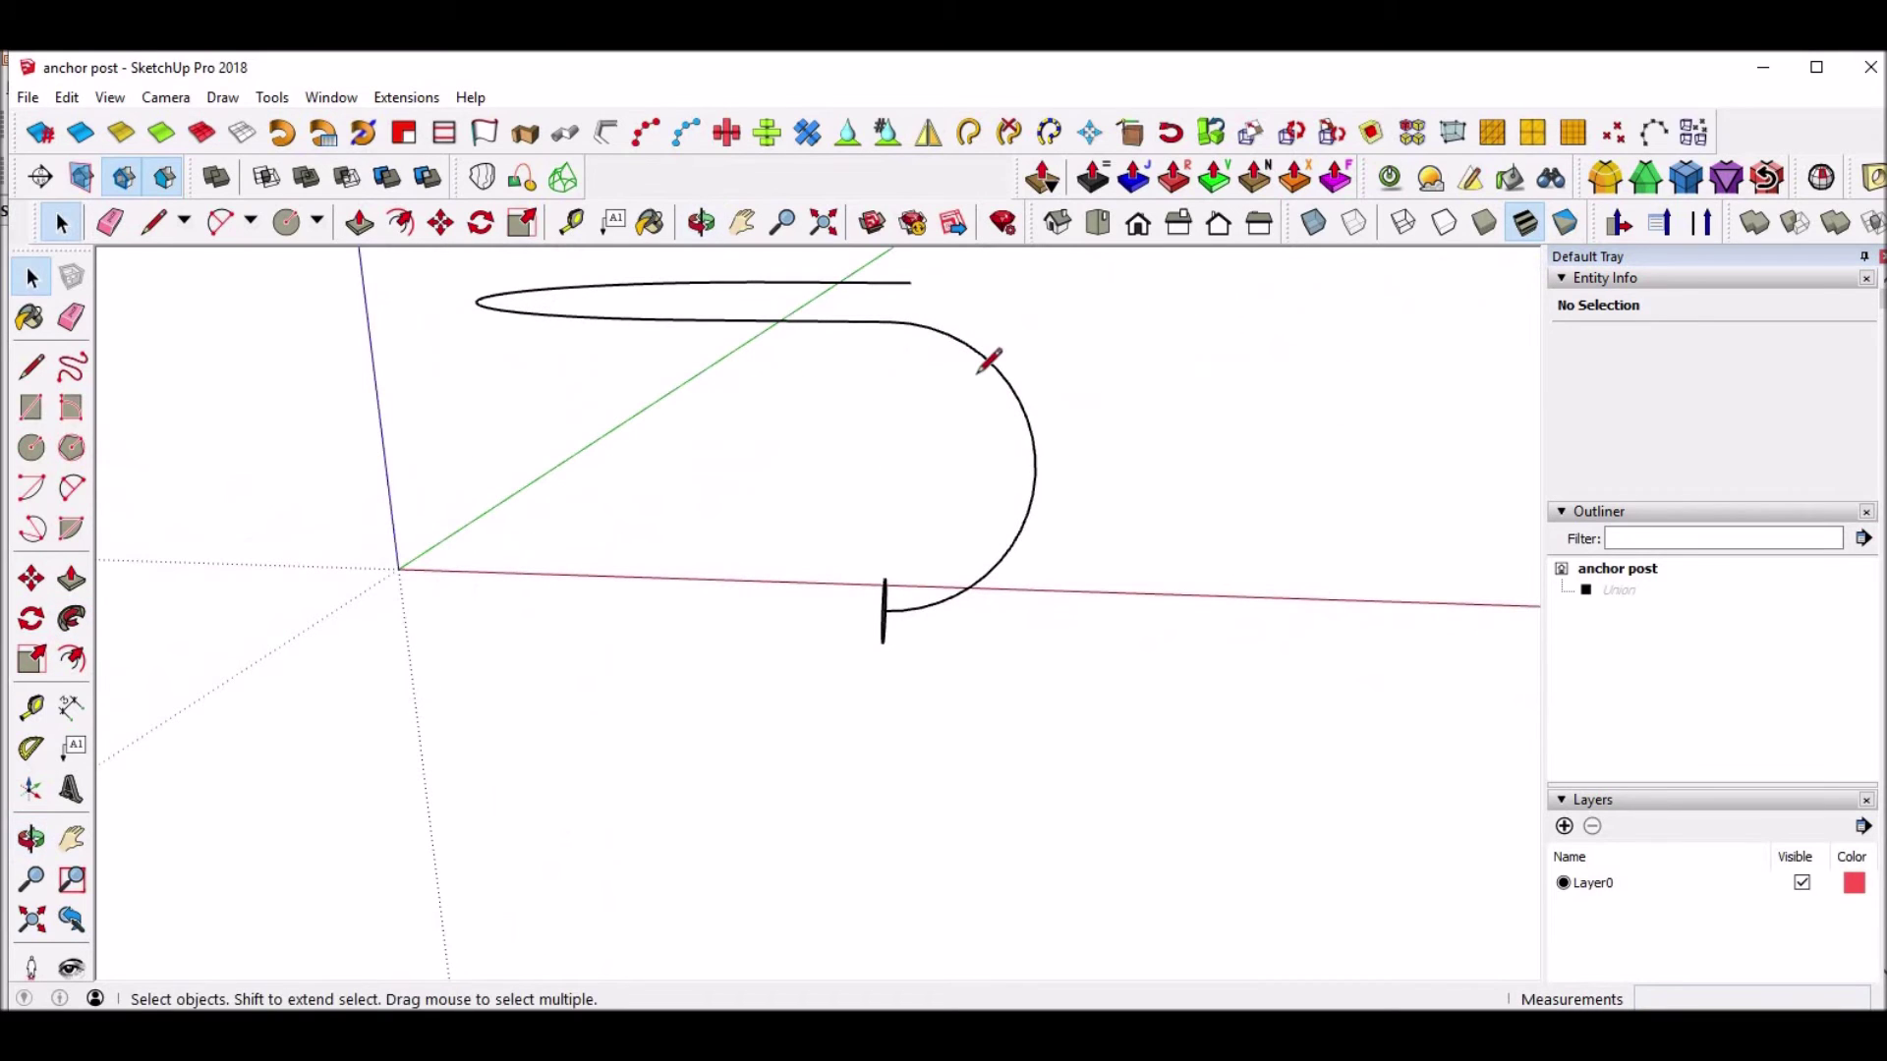
key("l")
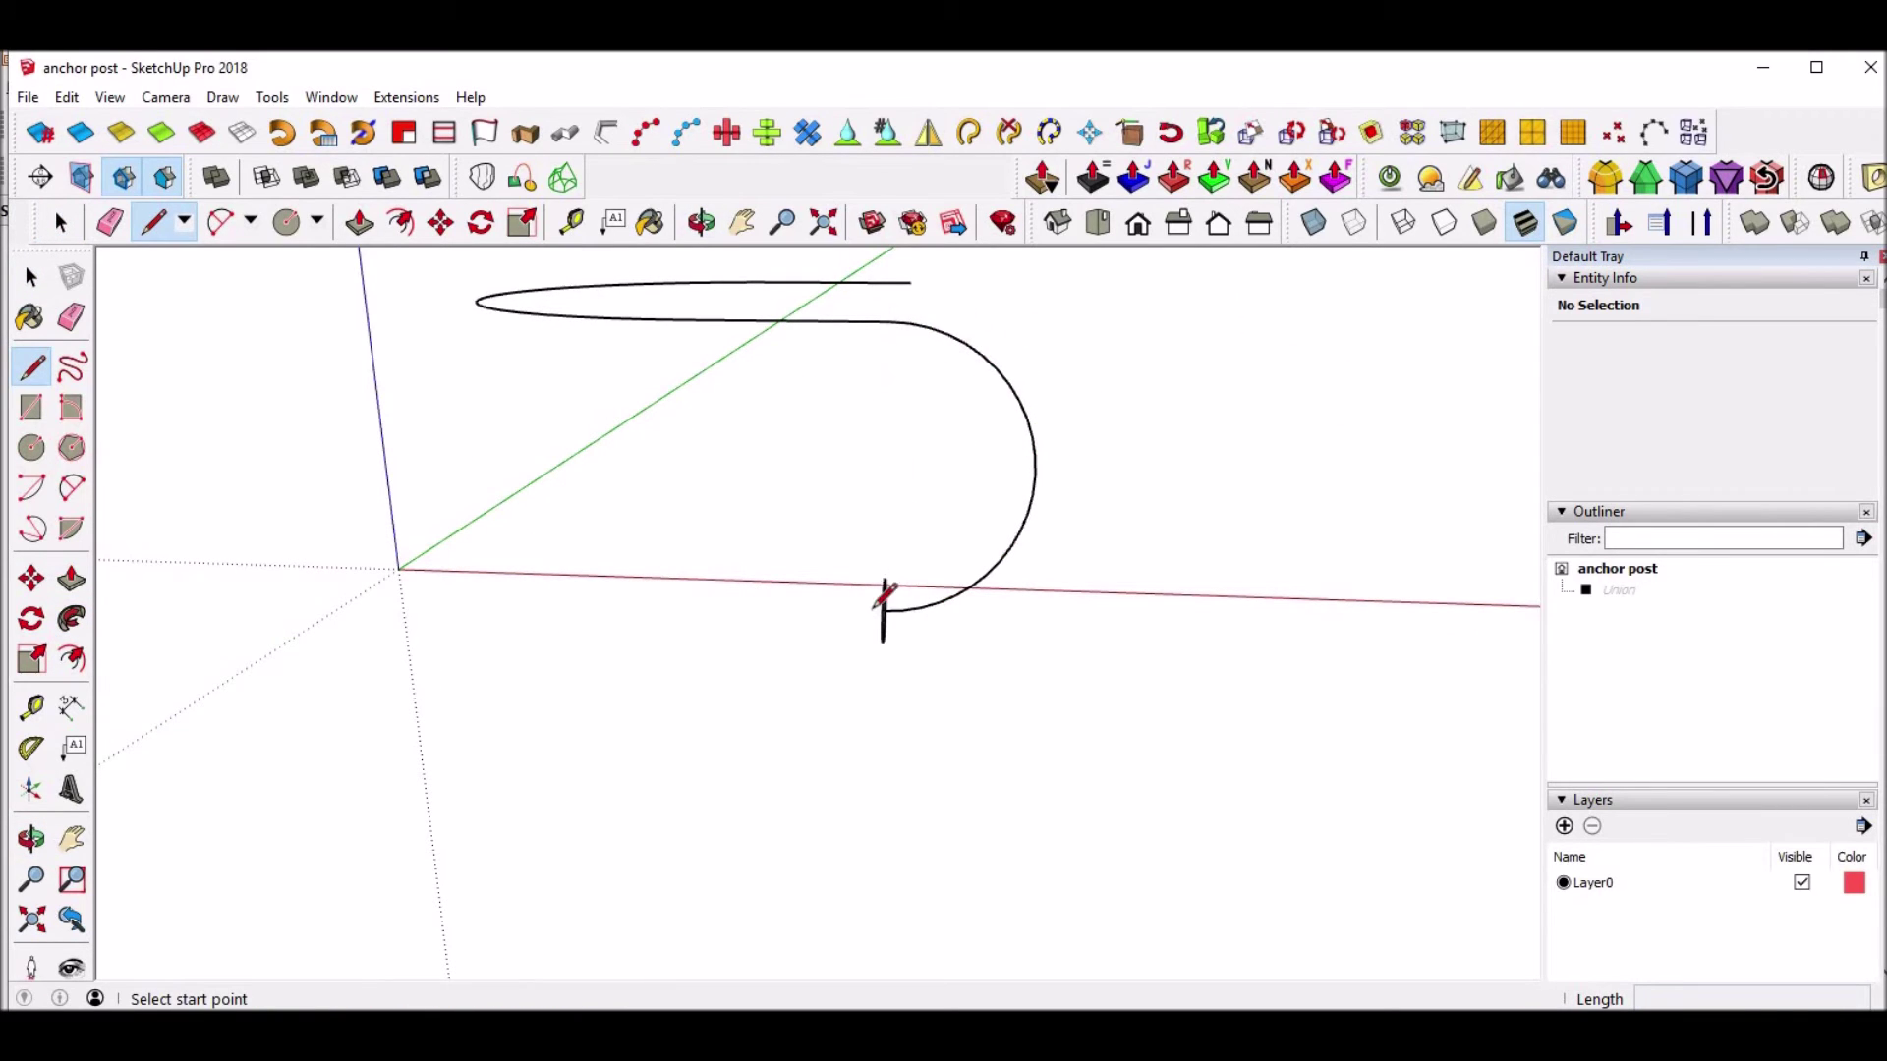
middle_click_drag(1097, 417, 688, 363)
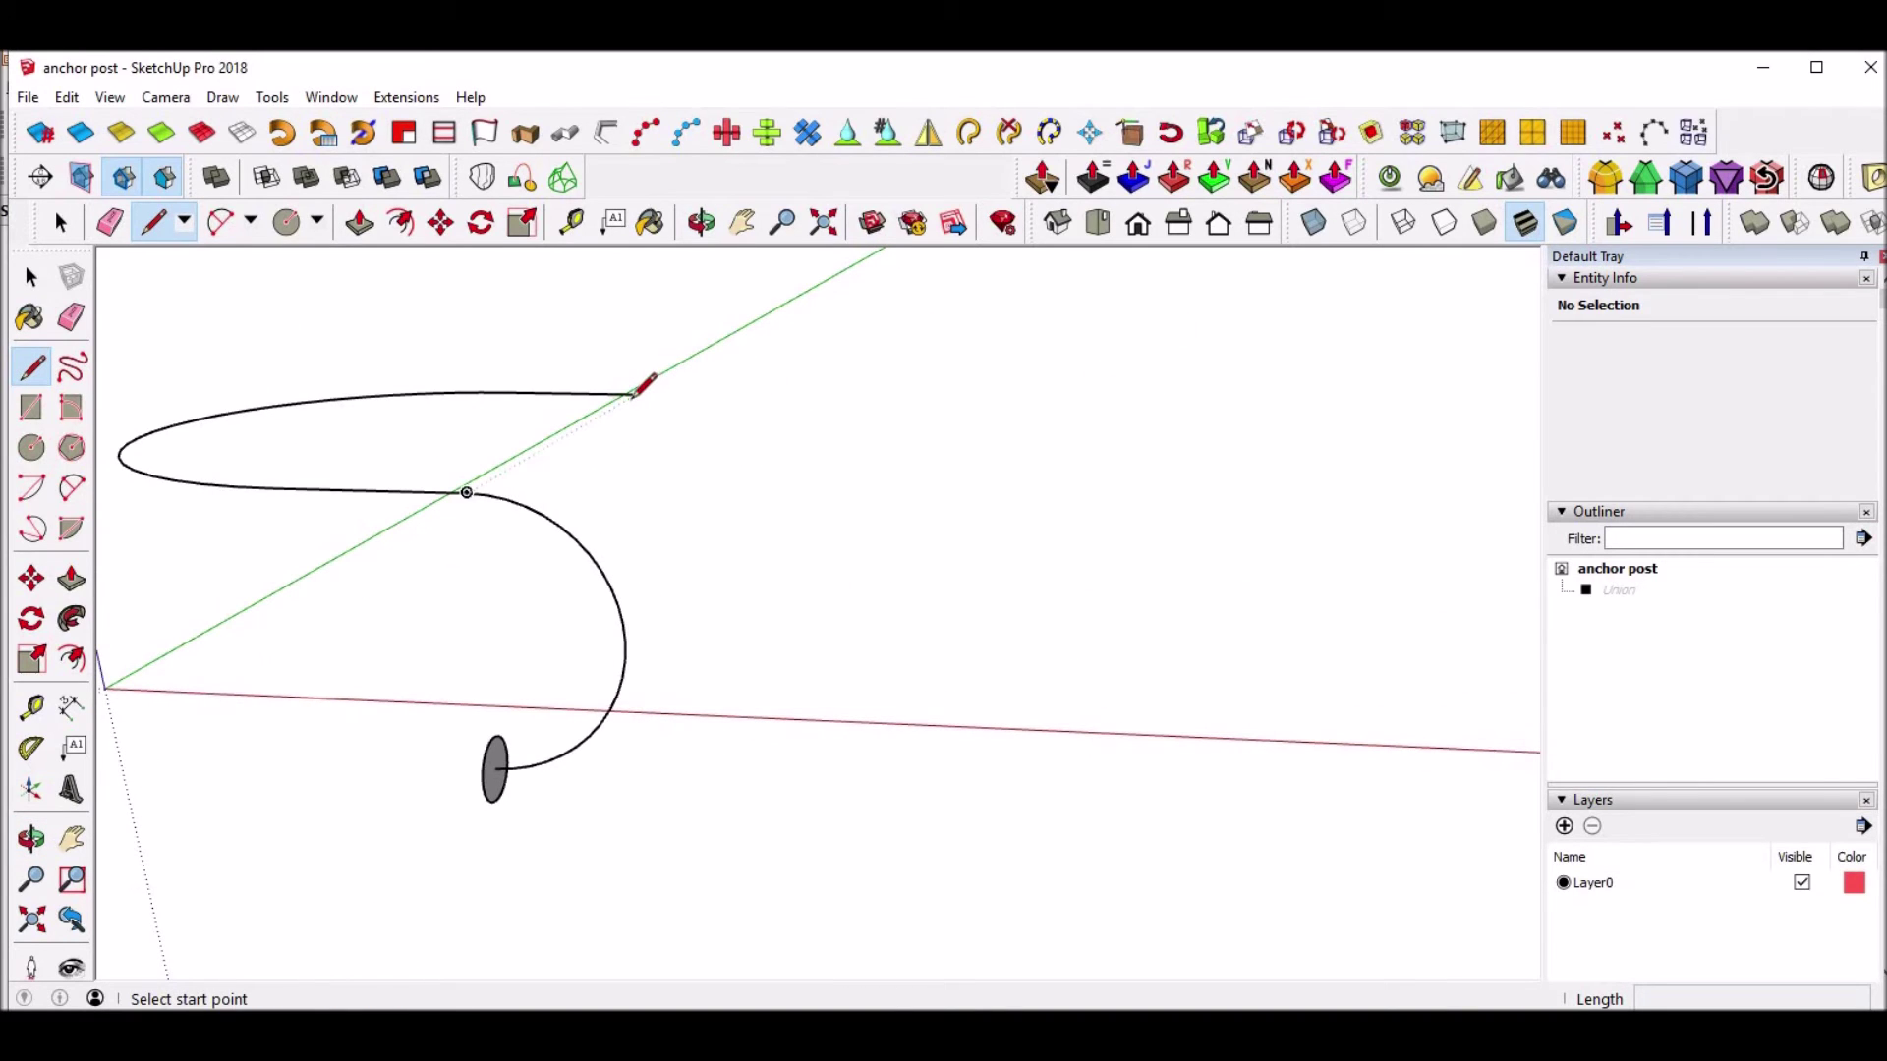
left_click(637, 396)
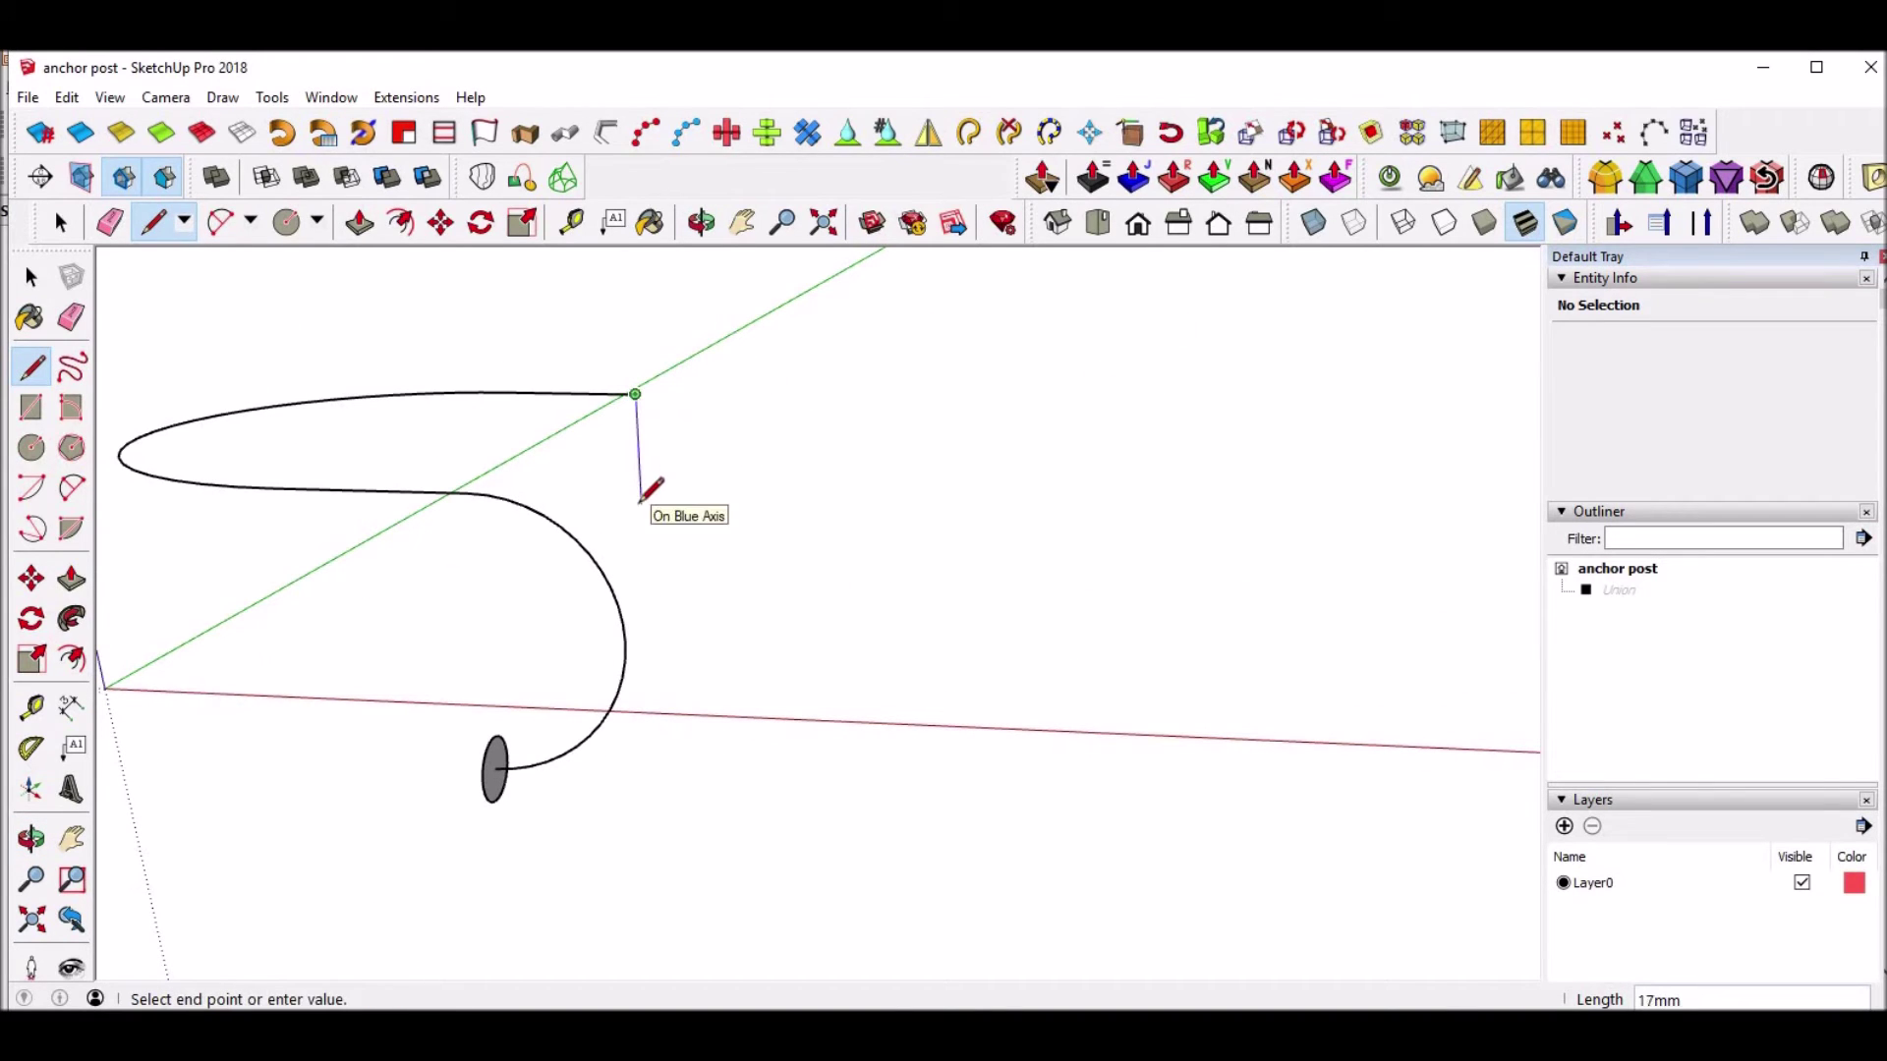
type("30")
key("Return")
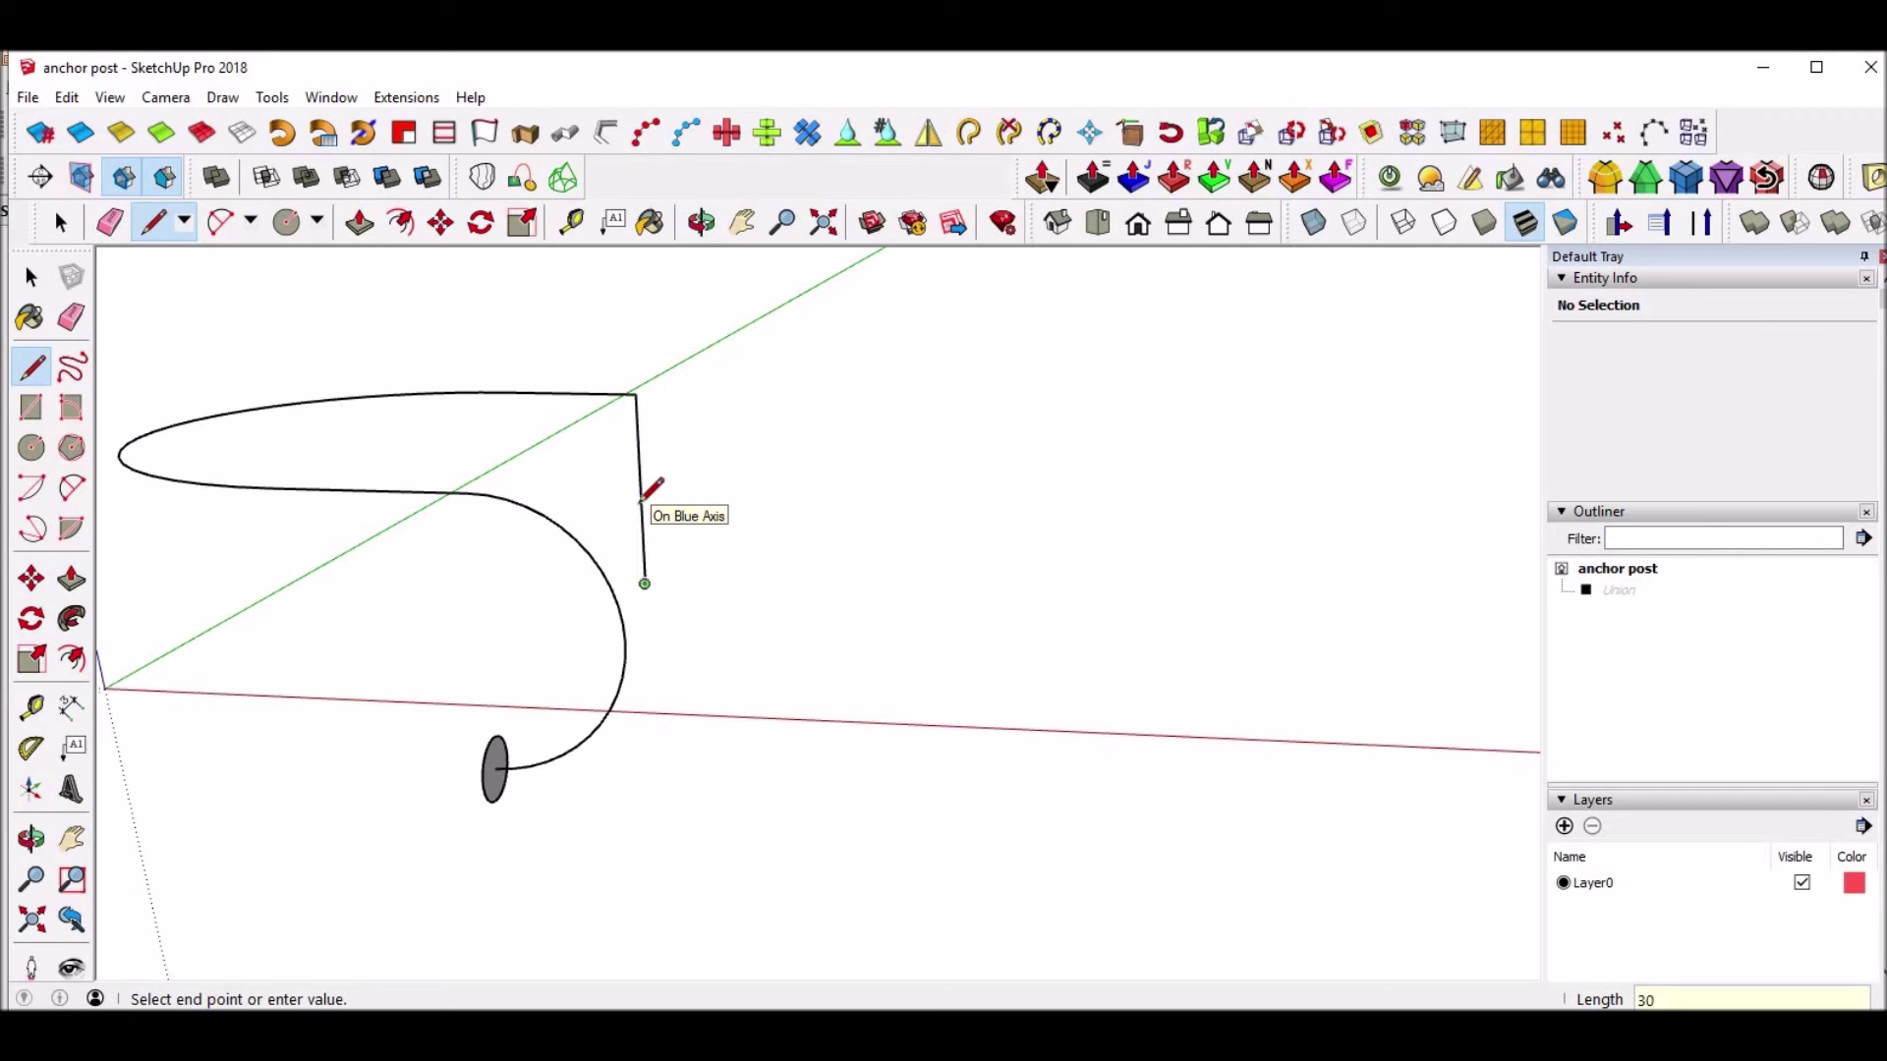
Draw a circle perpendicular to the green axis, centred on the vertical line's midpoint and reaching its upper endpoint.
key("space")
key("c")
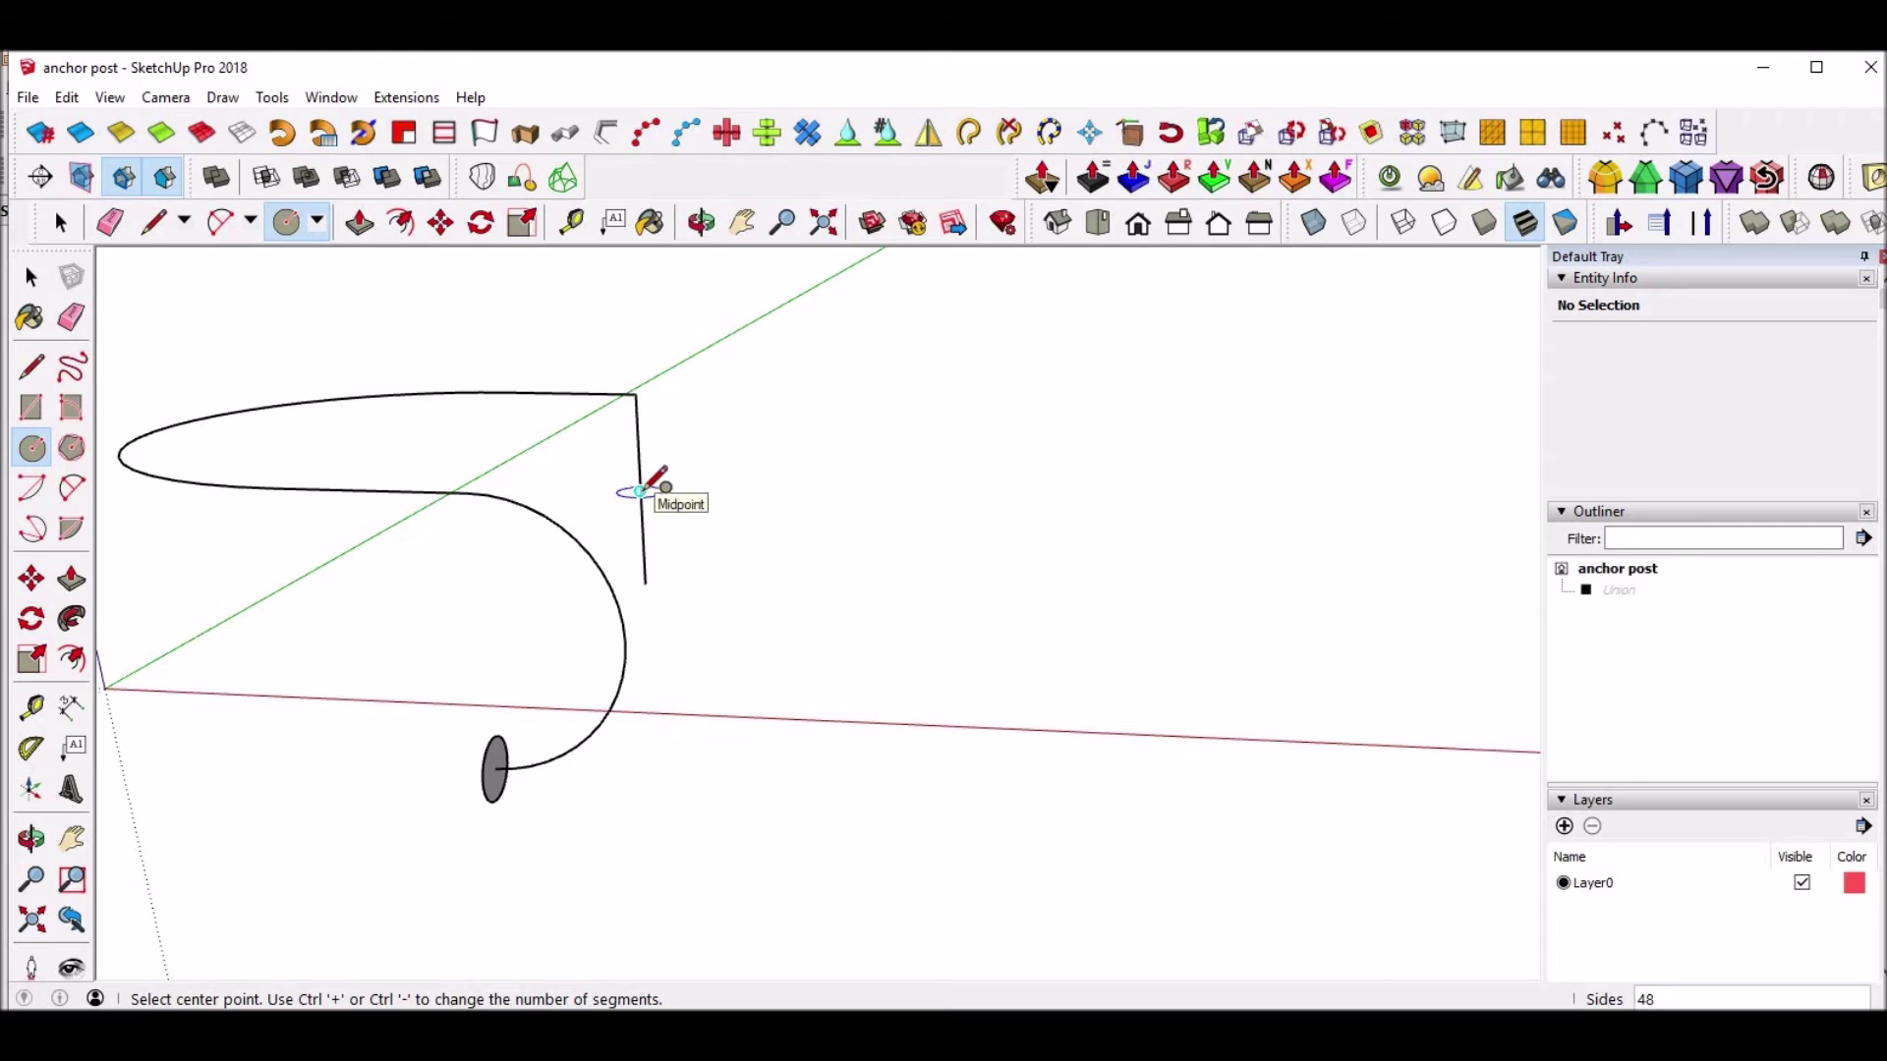
key("Right")
left_click(640, 491)
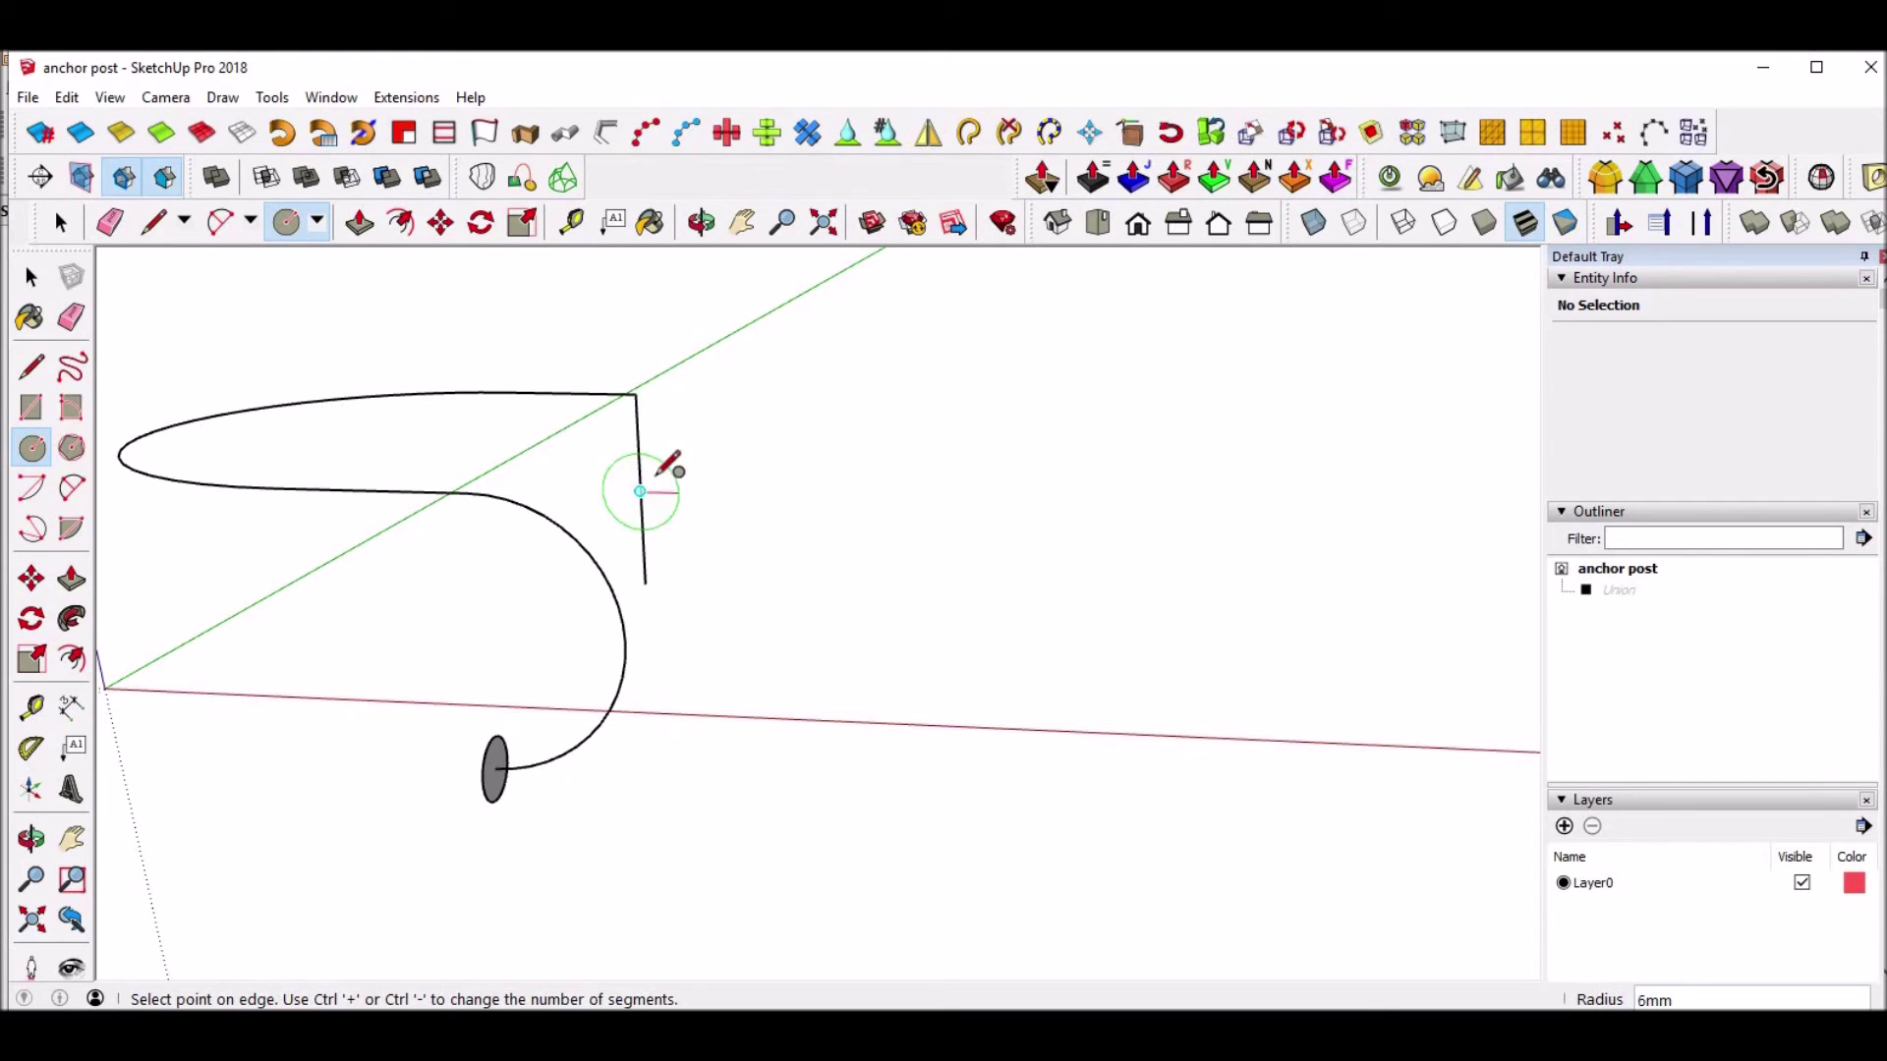
left_click(635, 393)
Erase the circle's inner half and the vertical diameter line, keeping only the outer semicircular arc.
key("space")
key("e")
left_click(567, 429)
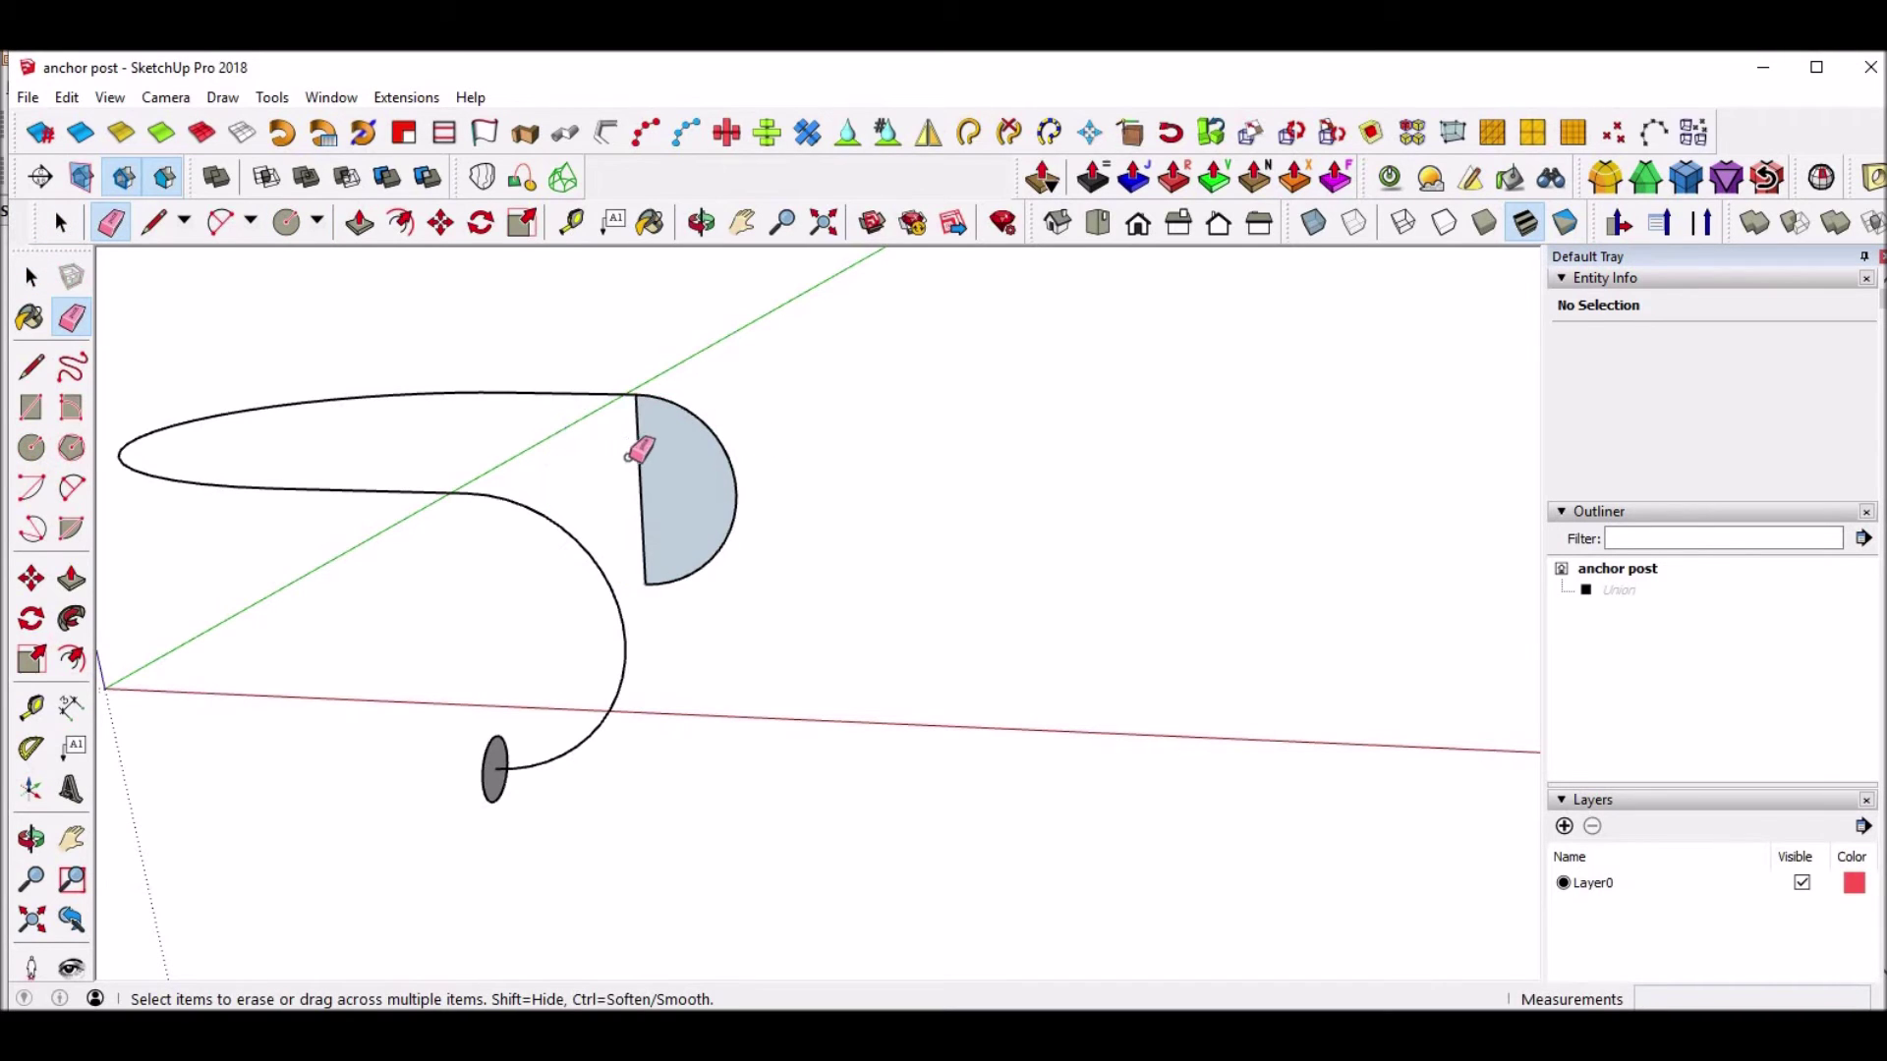
left_click(639, 457)
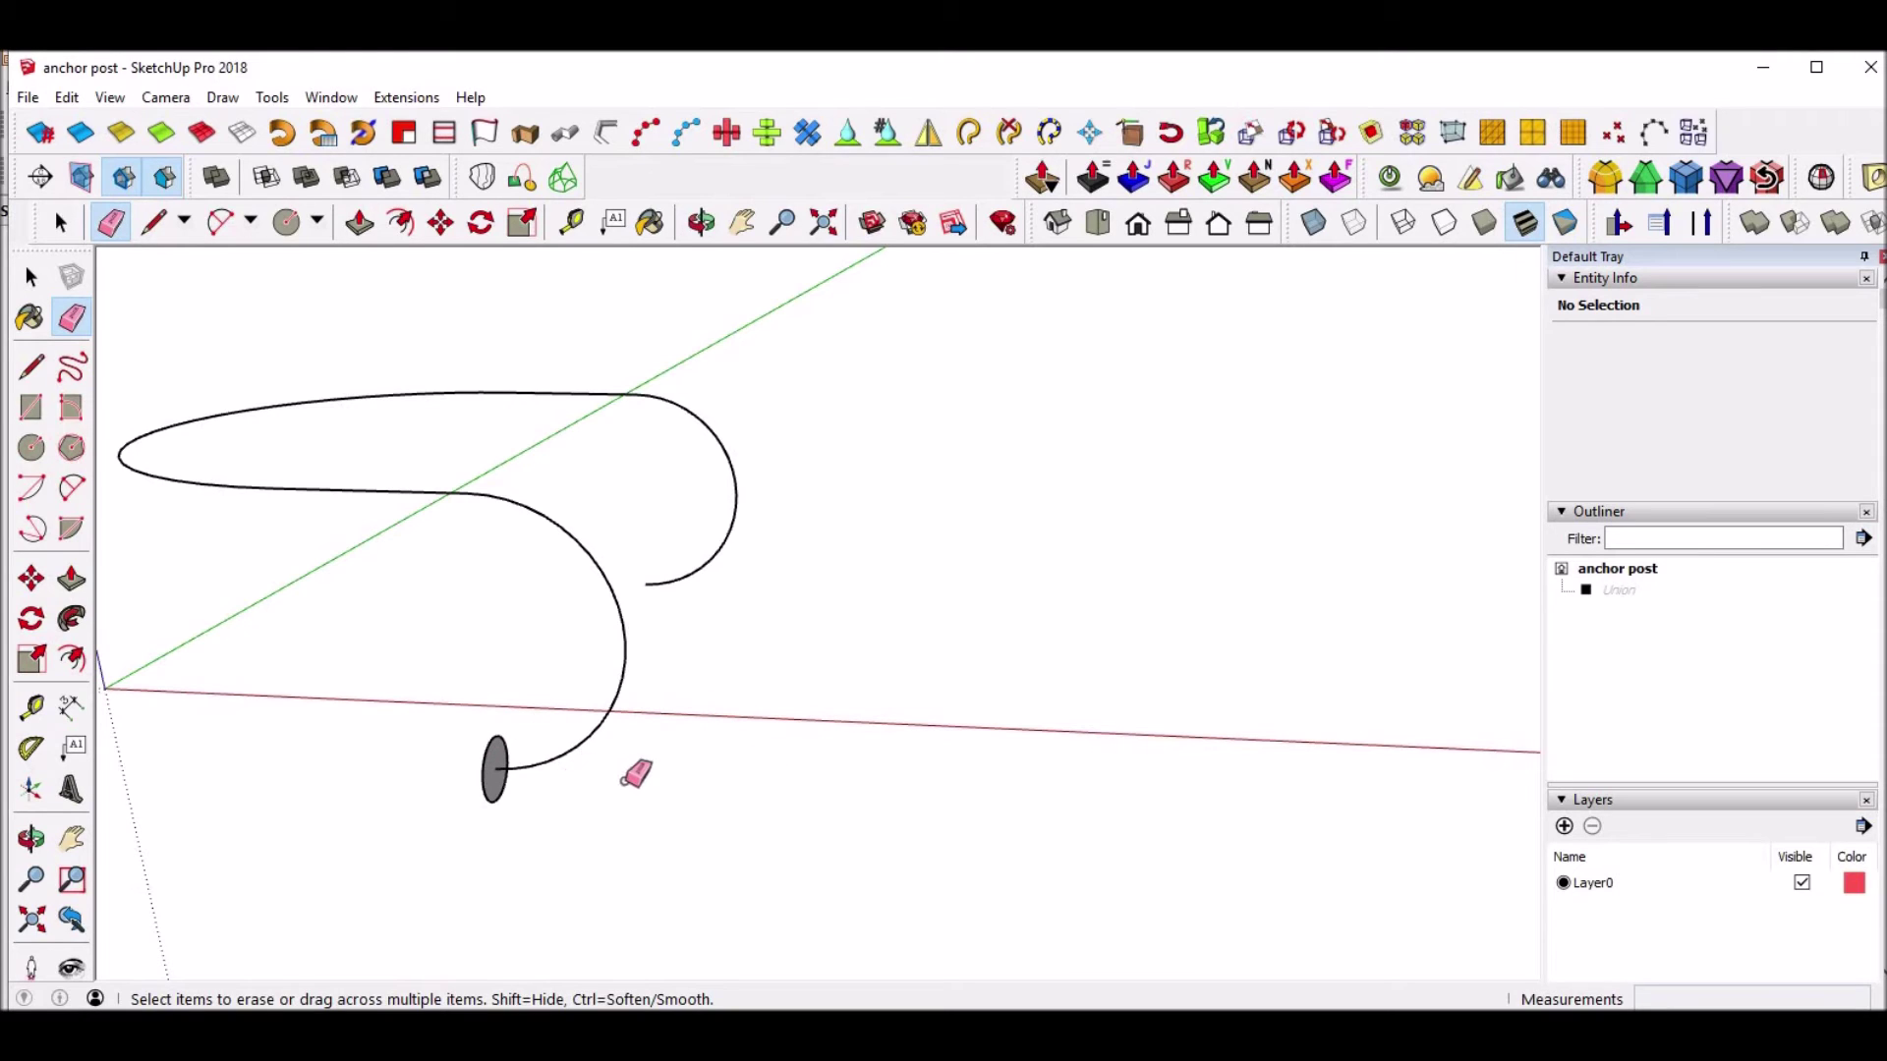
Erase the circle profile at the front arc's end and extend both lower arc ends with 3 mm lines along the red axis.
left_click(497, 743)
key("l")
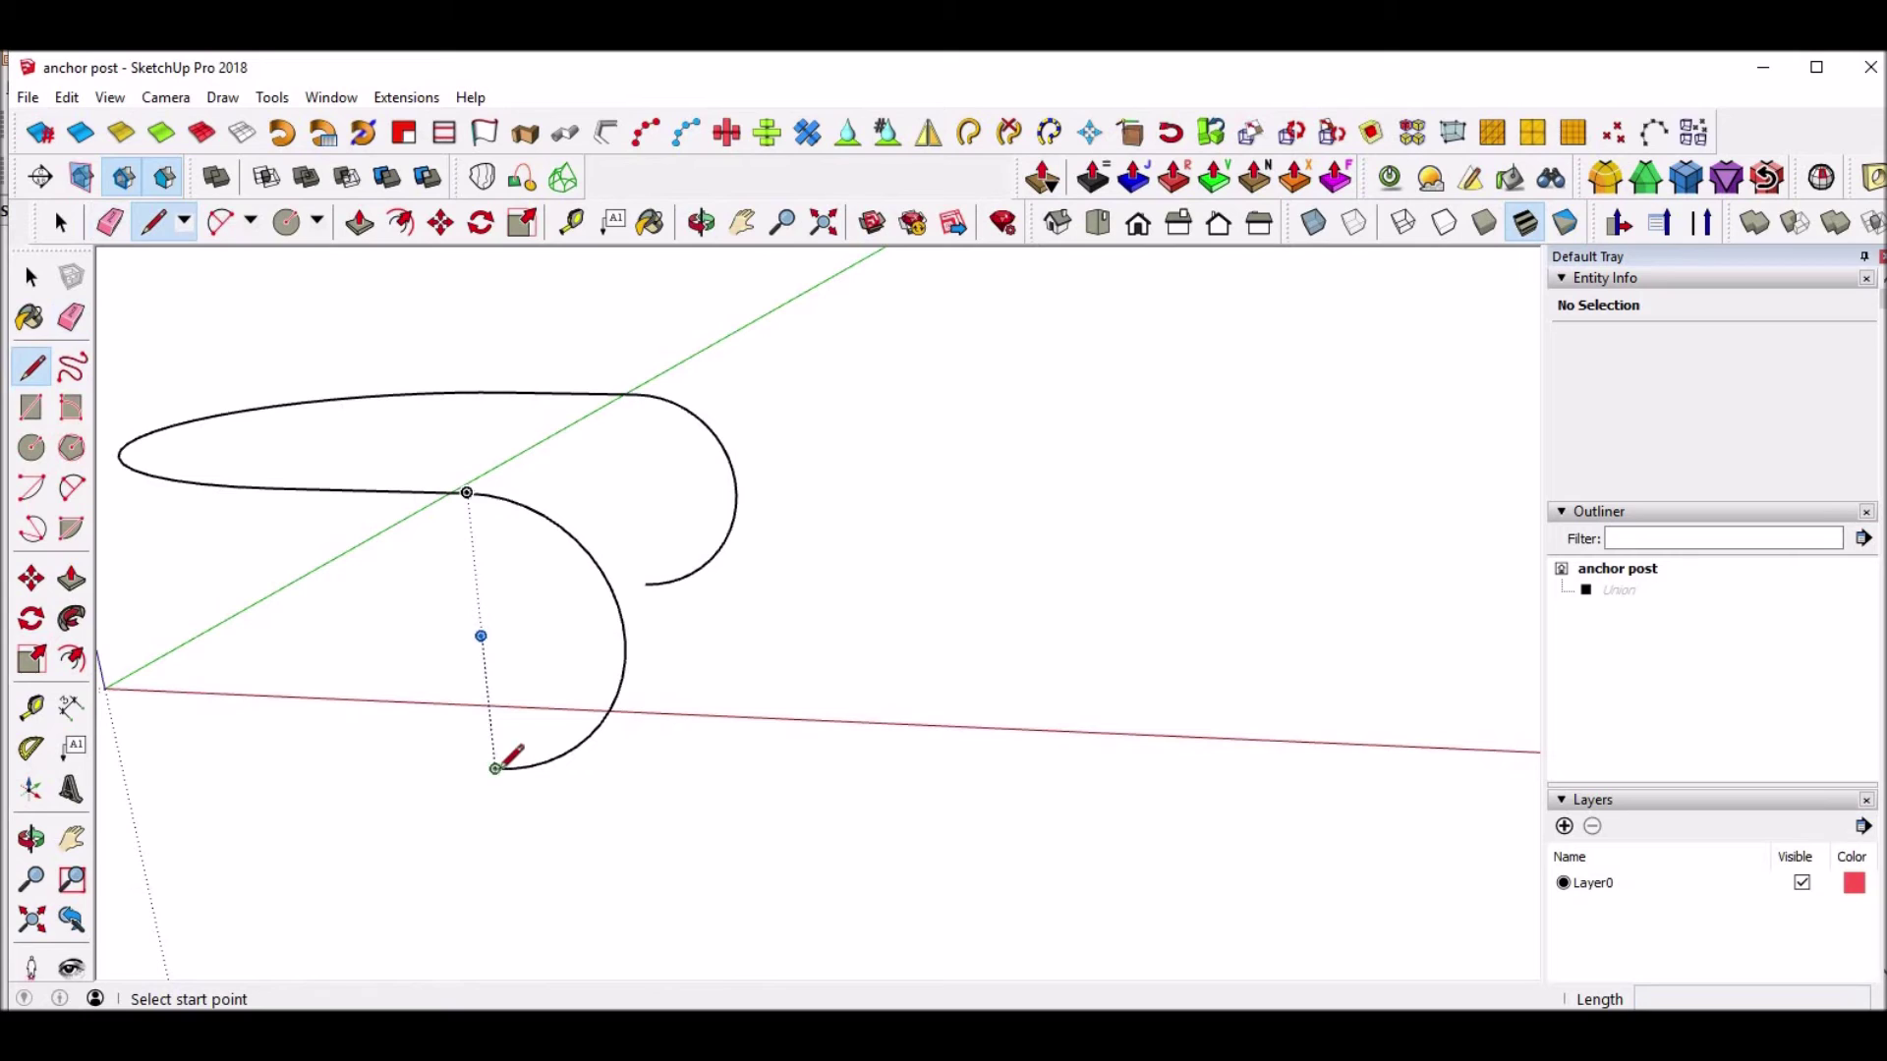
left_click(496, 768)
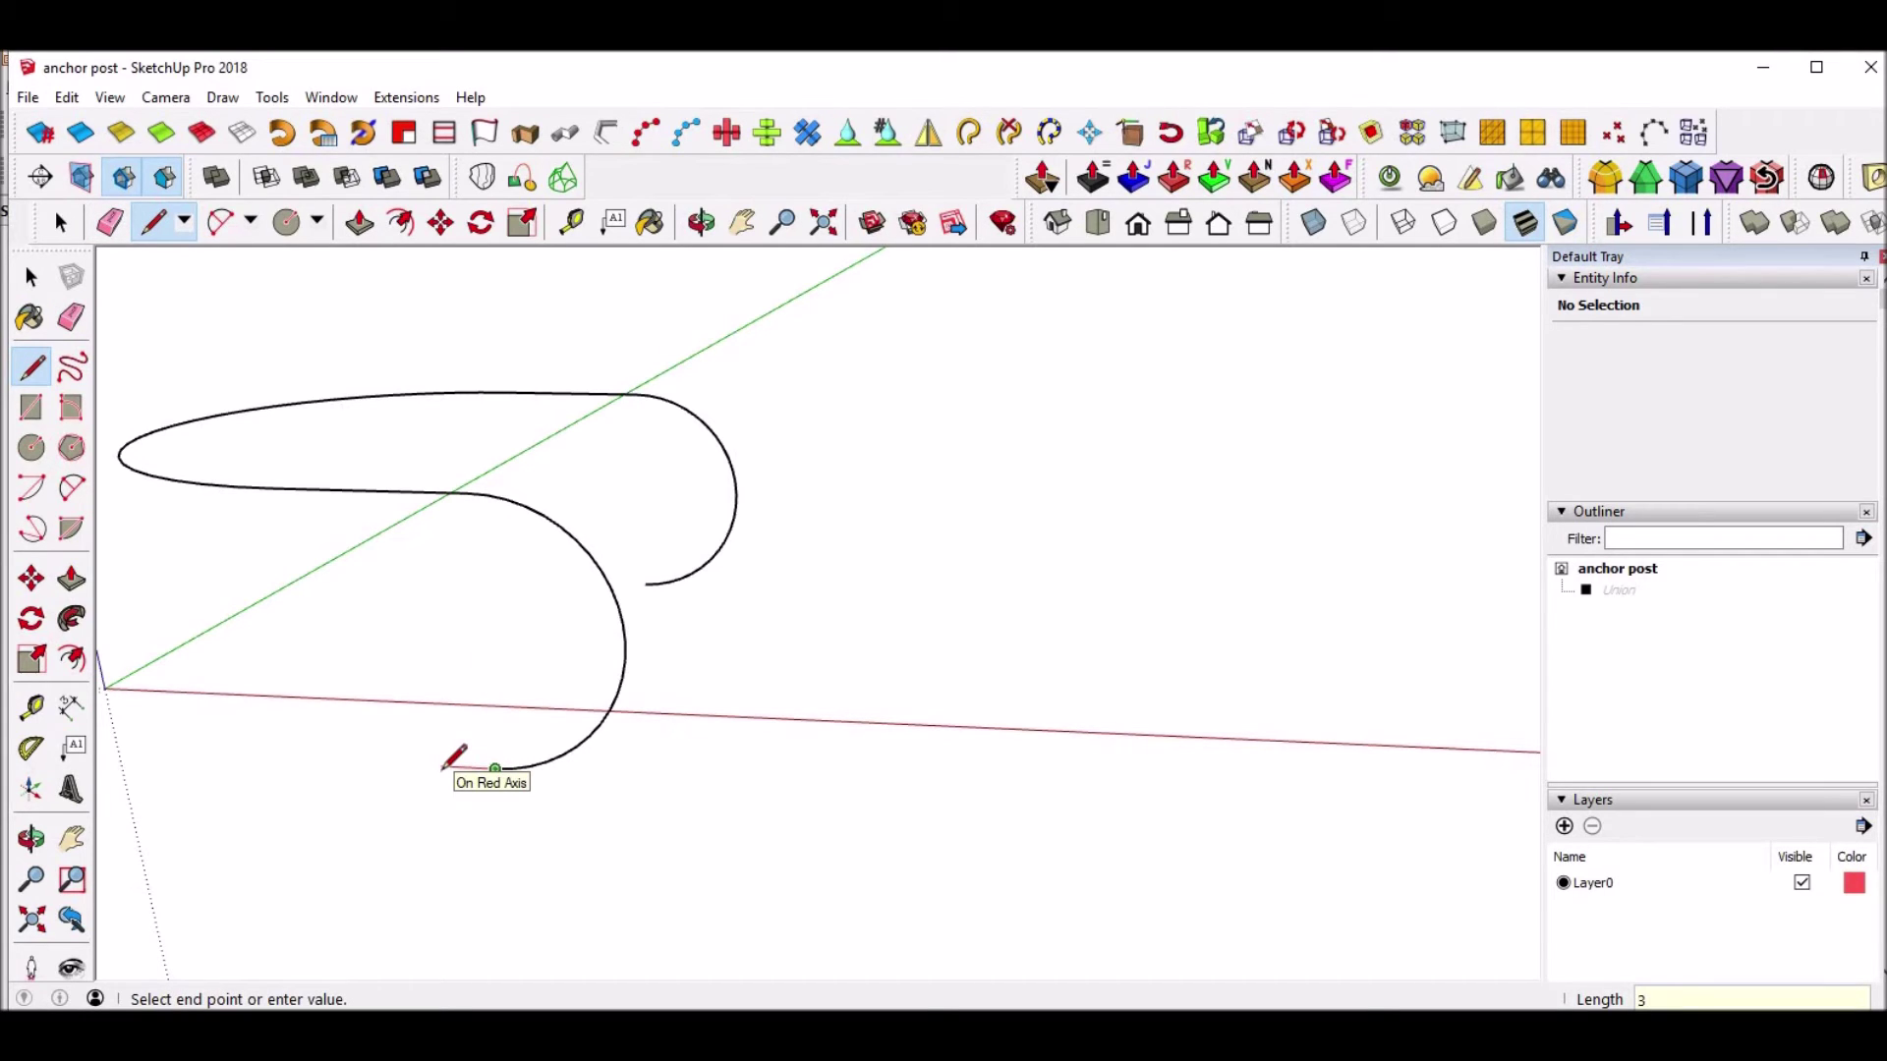
key("space")
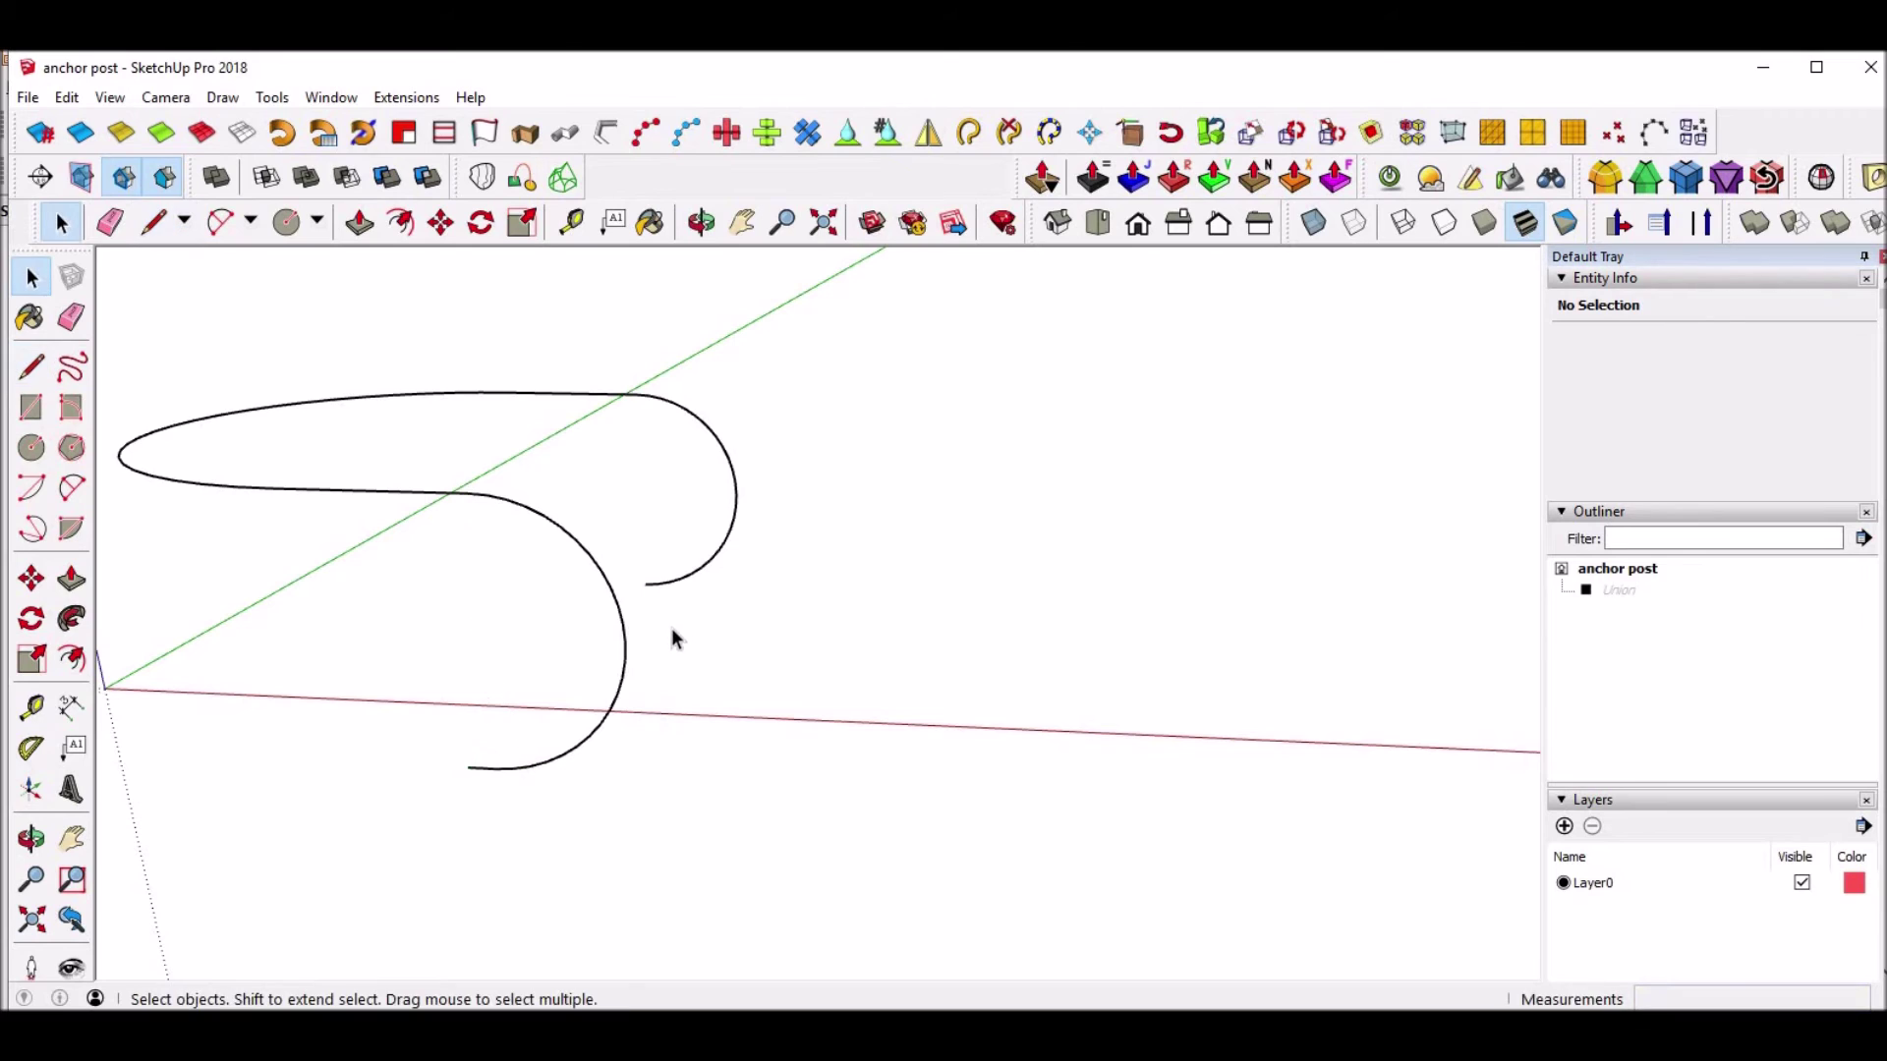
key("l")
left_click(644, 584)
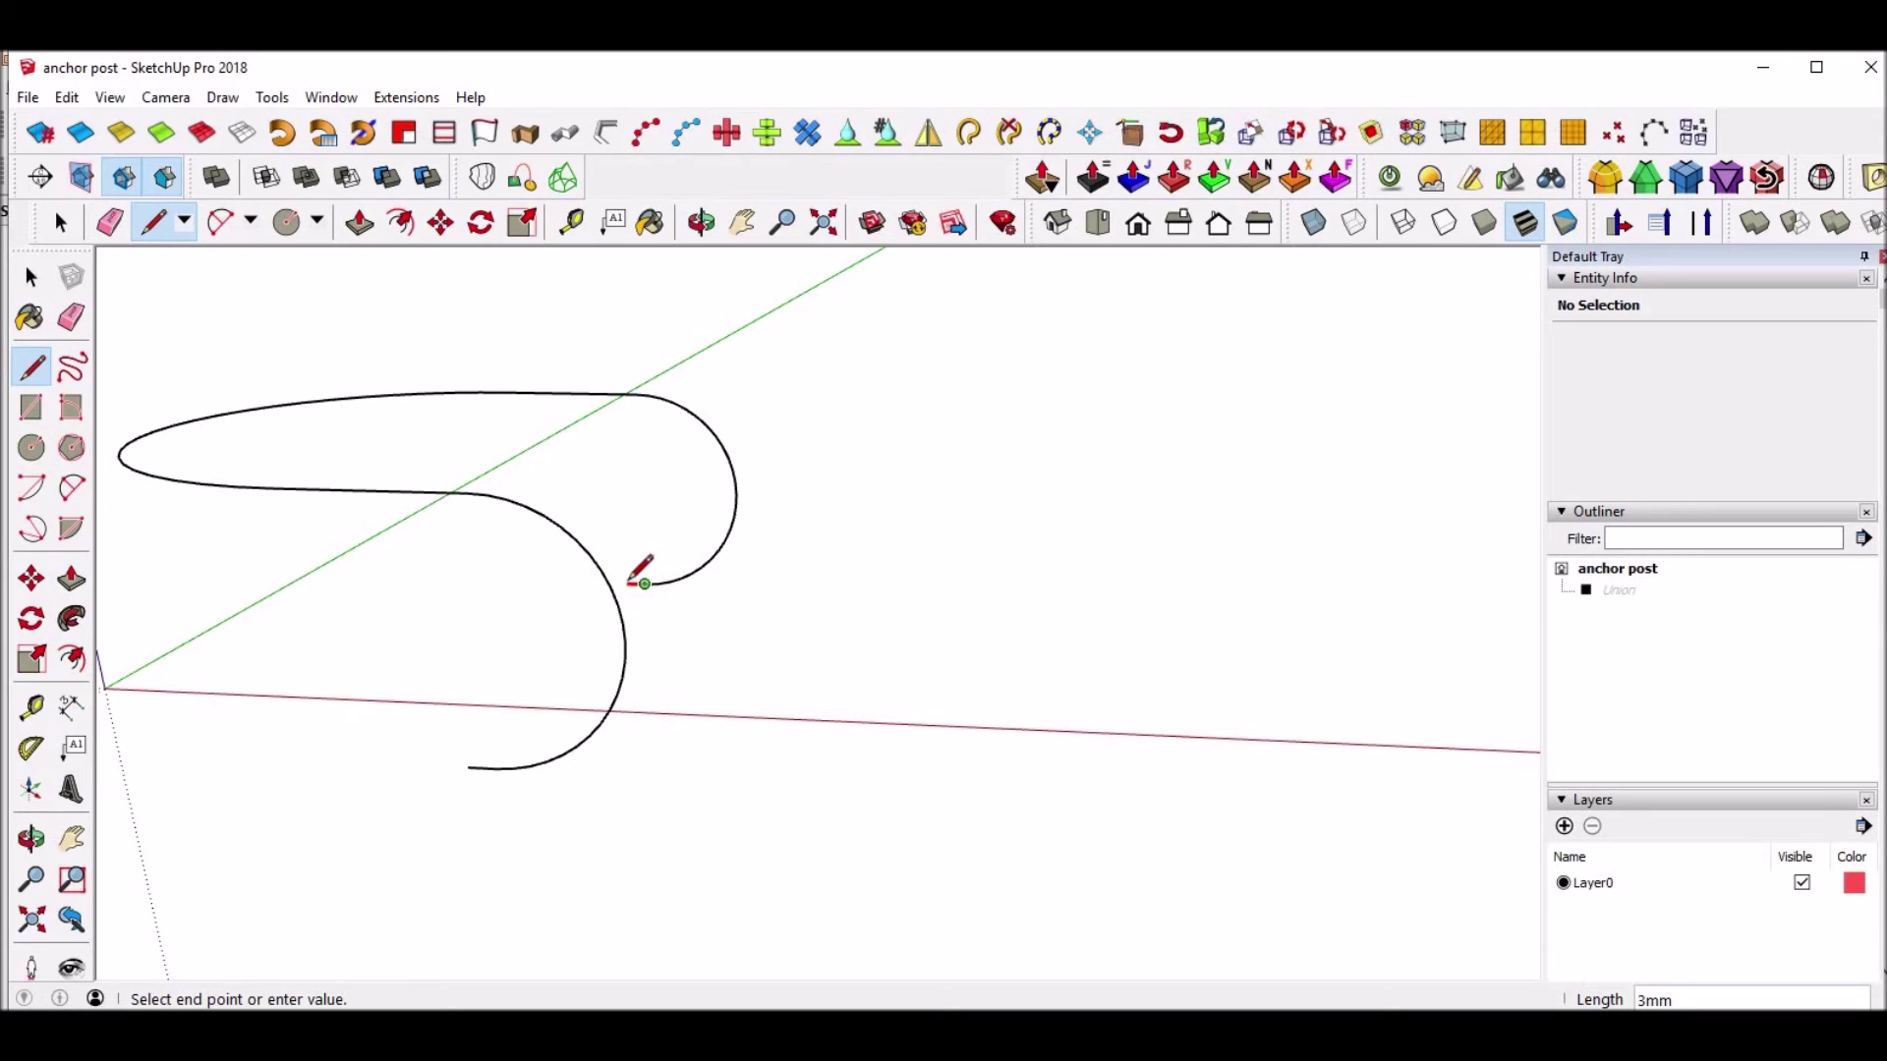
left_click(627, 582)
key("space")
Draw a 3.5 mm radius circle perpendicular to the red axis, centred on the free end of the front path extension.
scroll(429, 758, "up", 2)
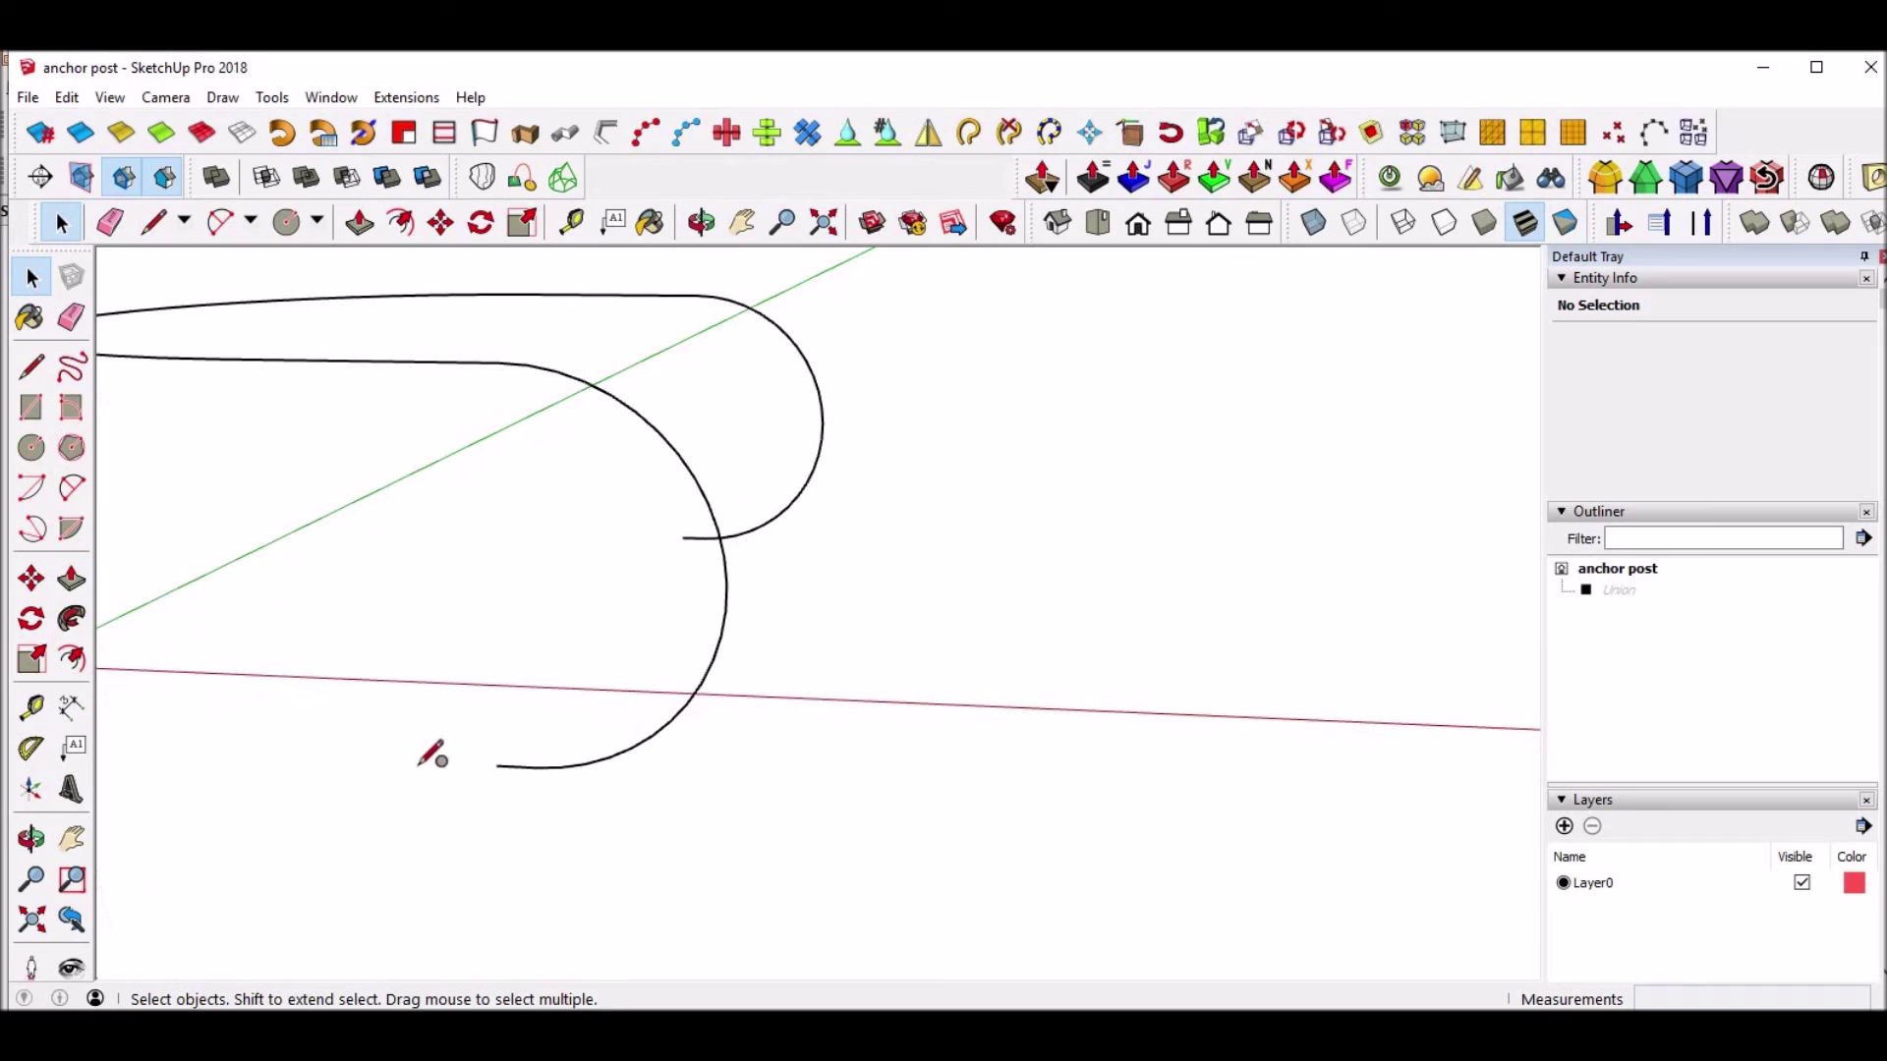
key("c")
middle_click_drag(589, 766, 699, 791)
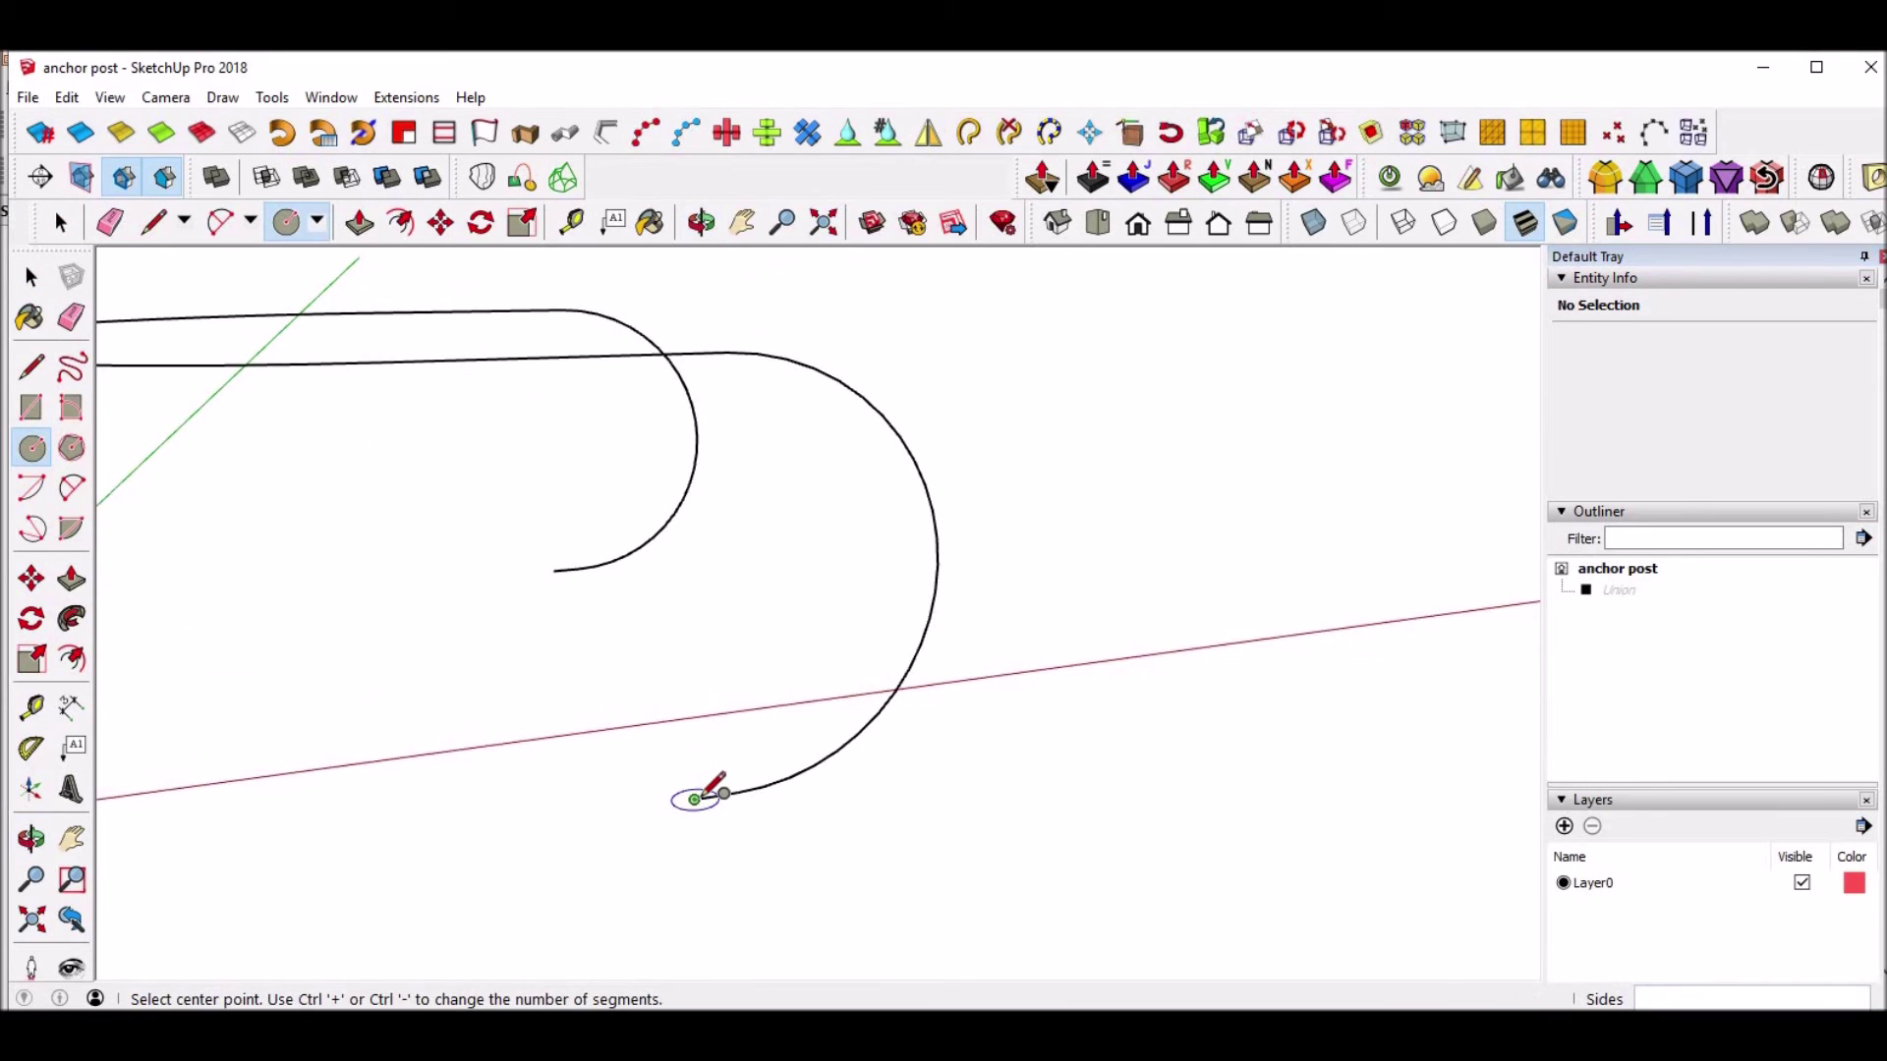
left_click(695, 799)
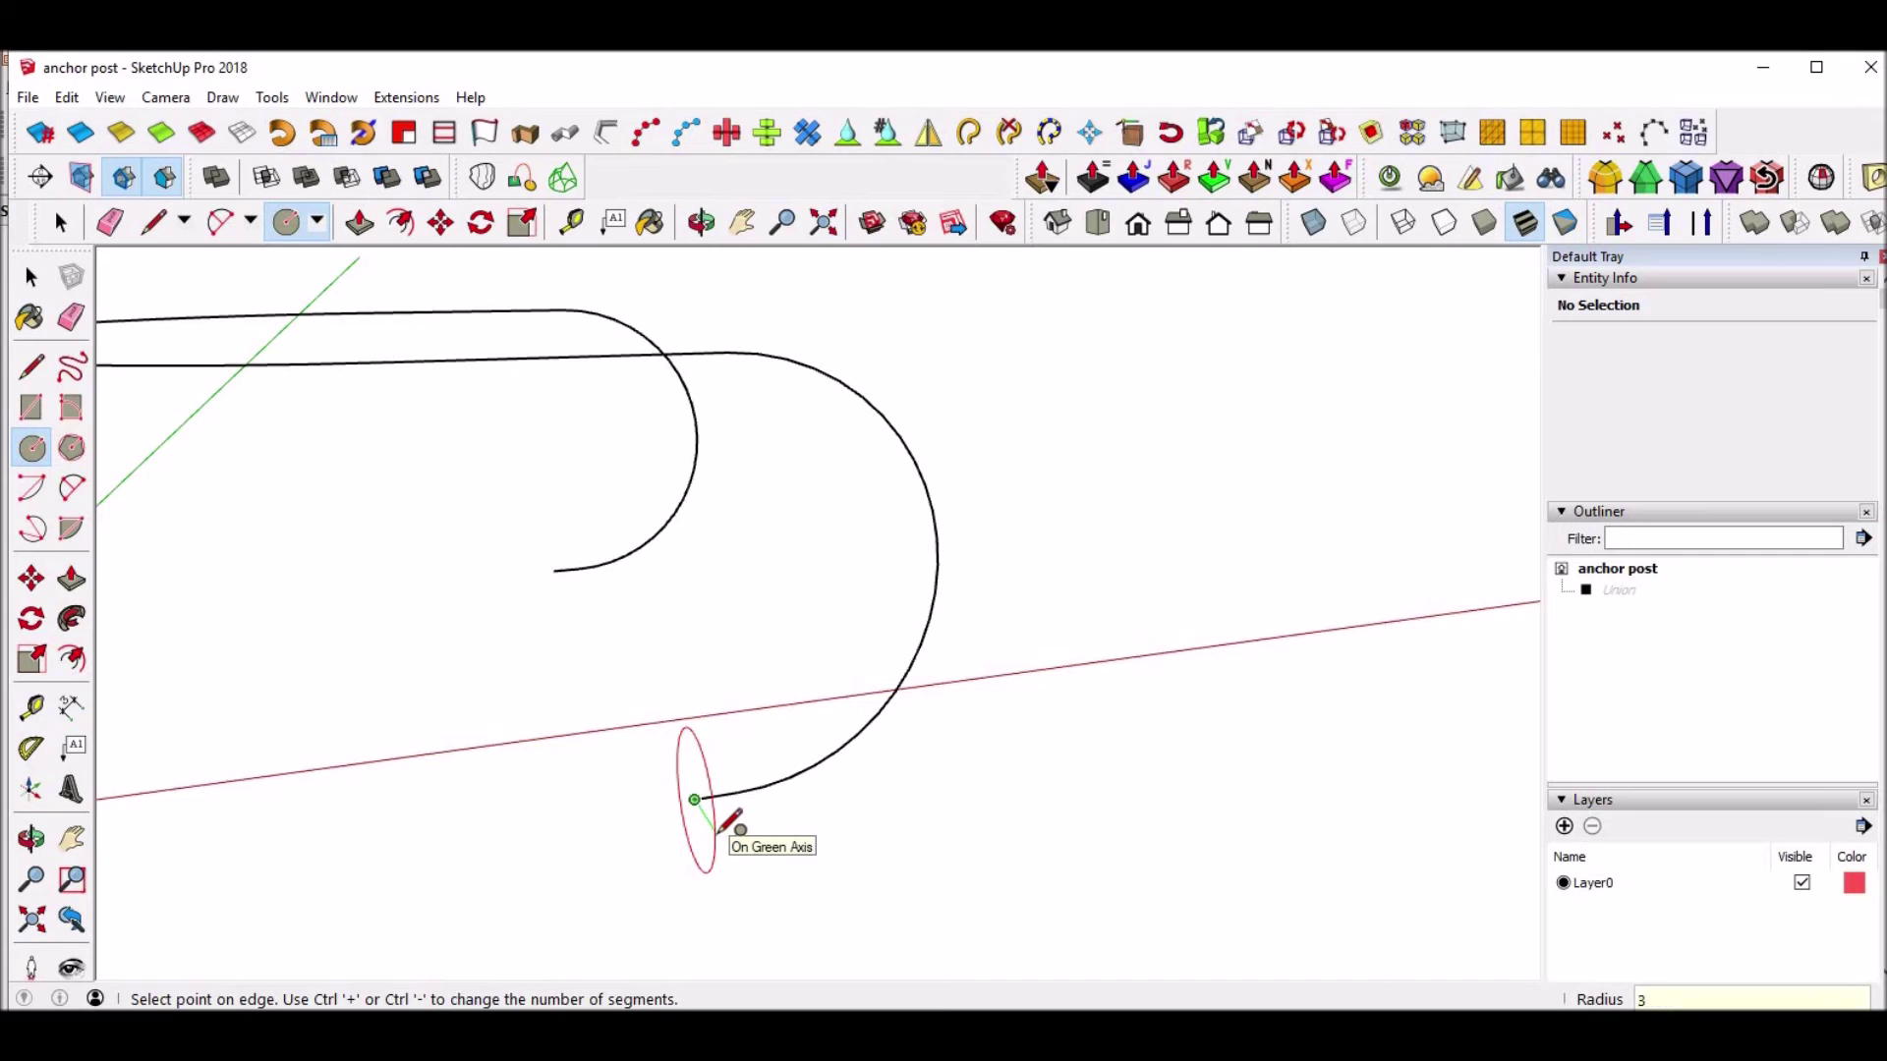
left_click(721, 831)
key("space")
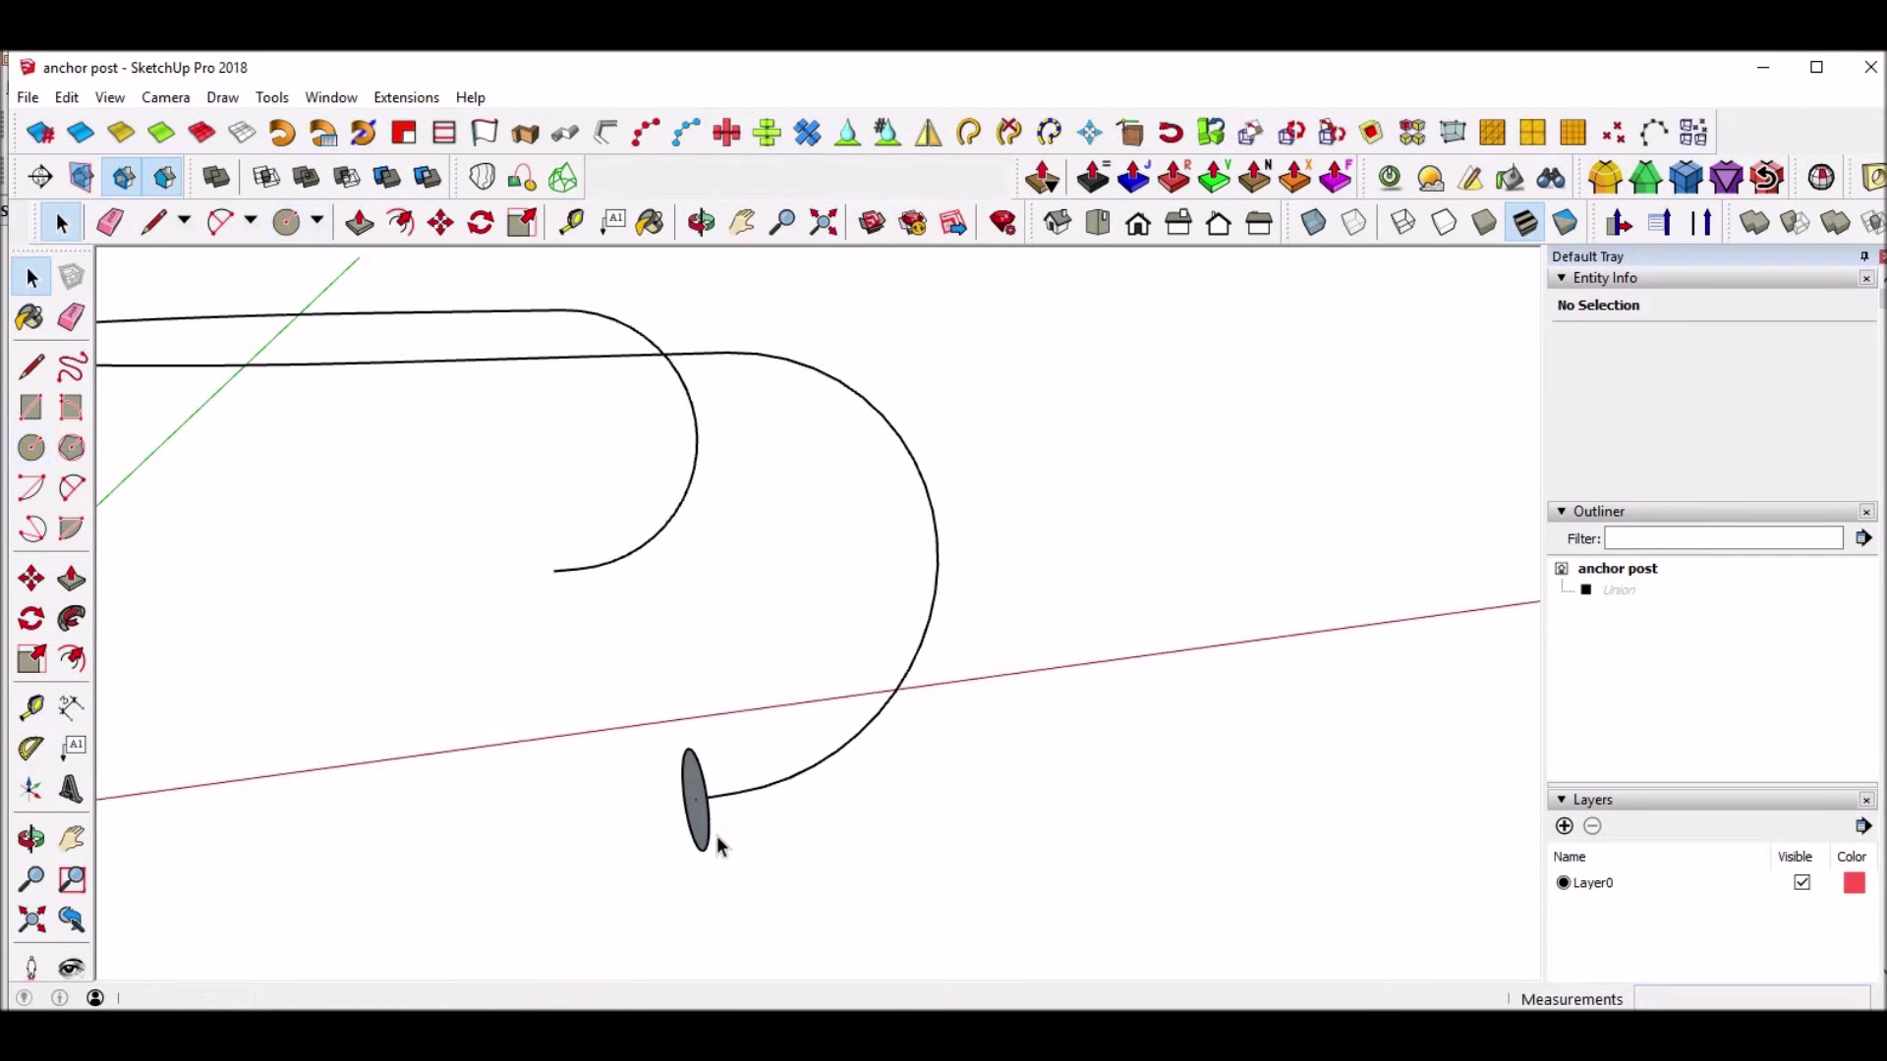
Select the whole connected rod path and sweep the circle profile along it with Follow Me.
middle_click_drag(905, 855, 707, 792)
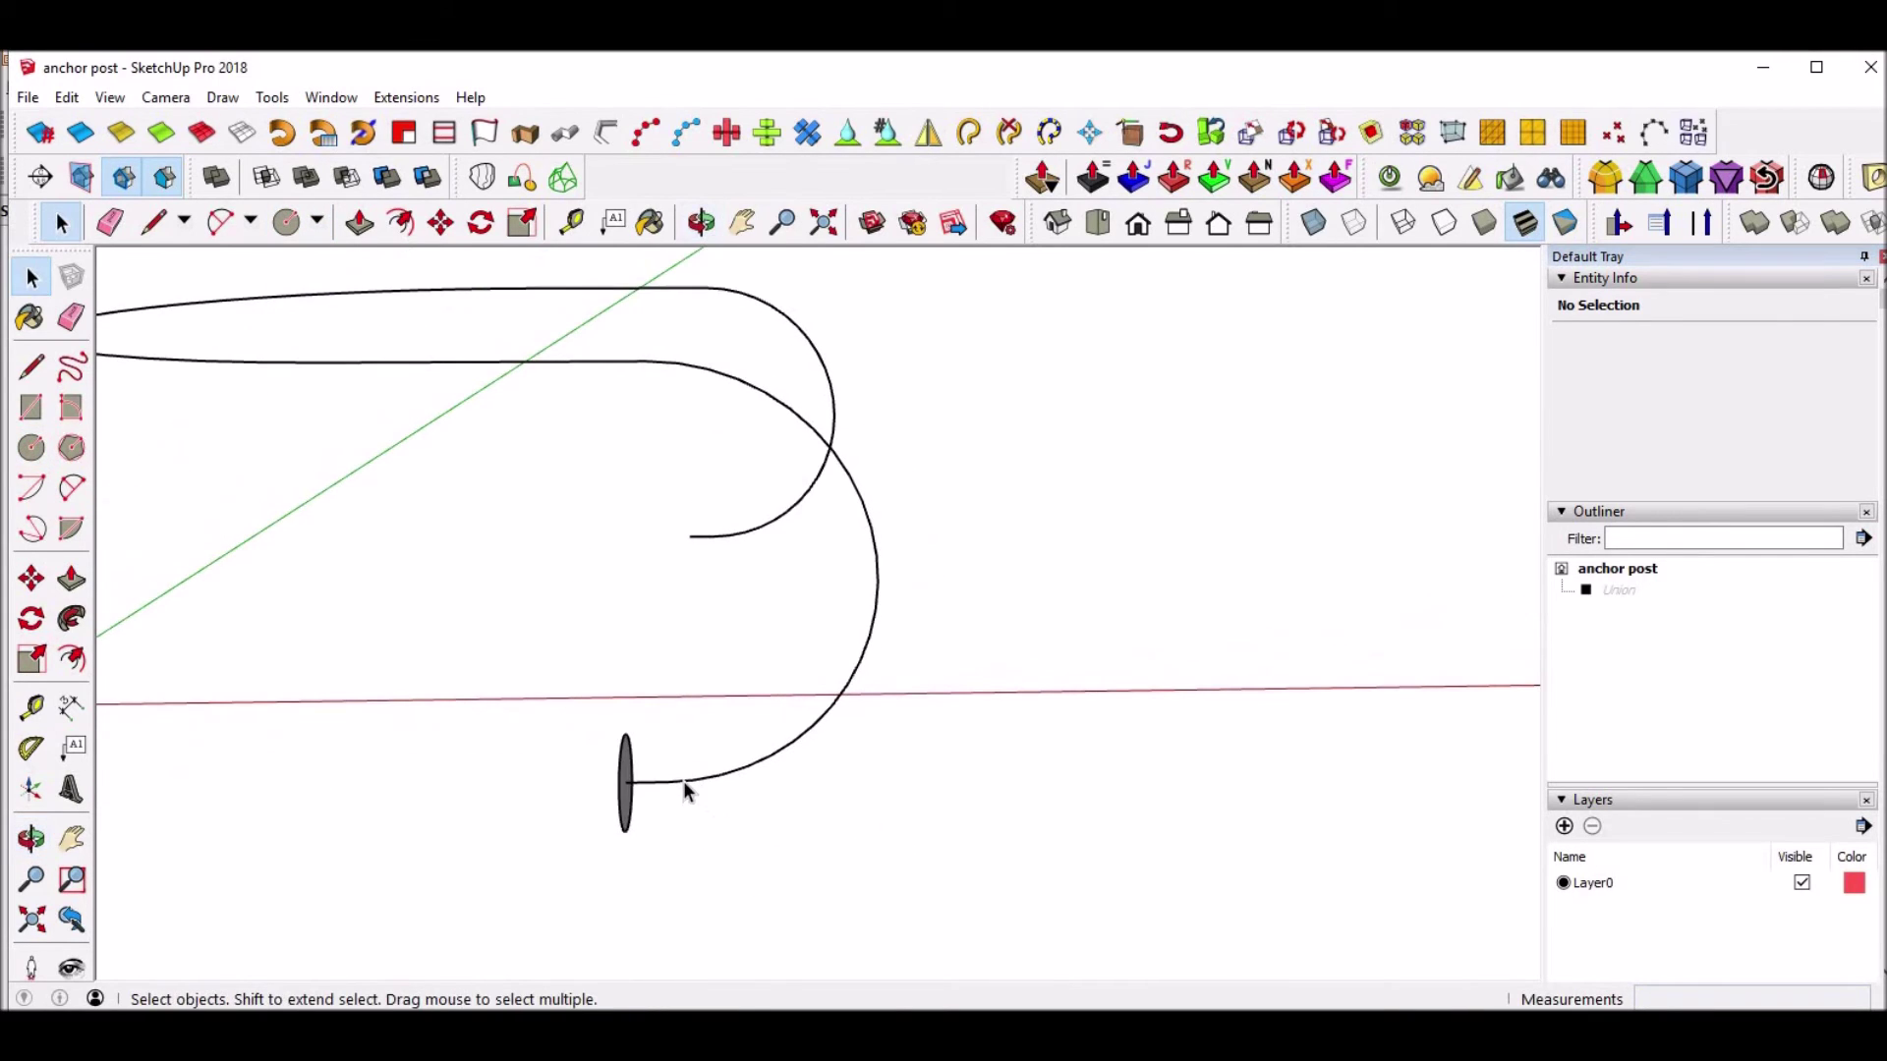
left_click(684, 781)
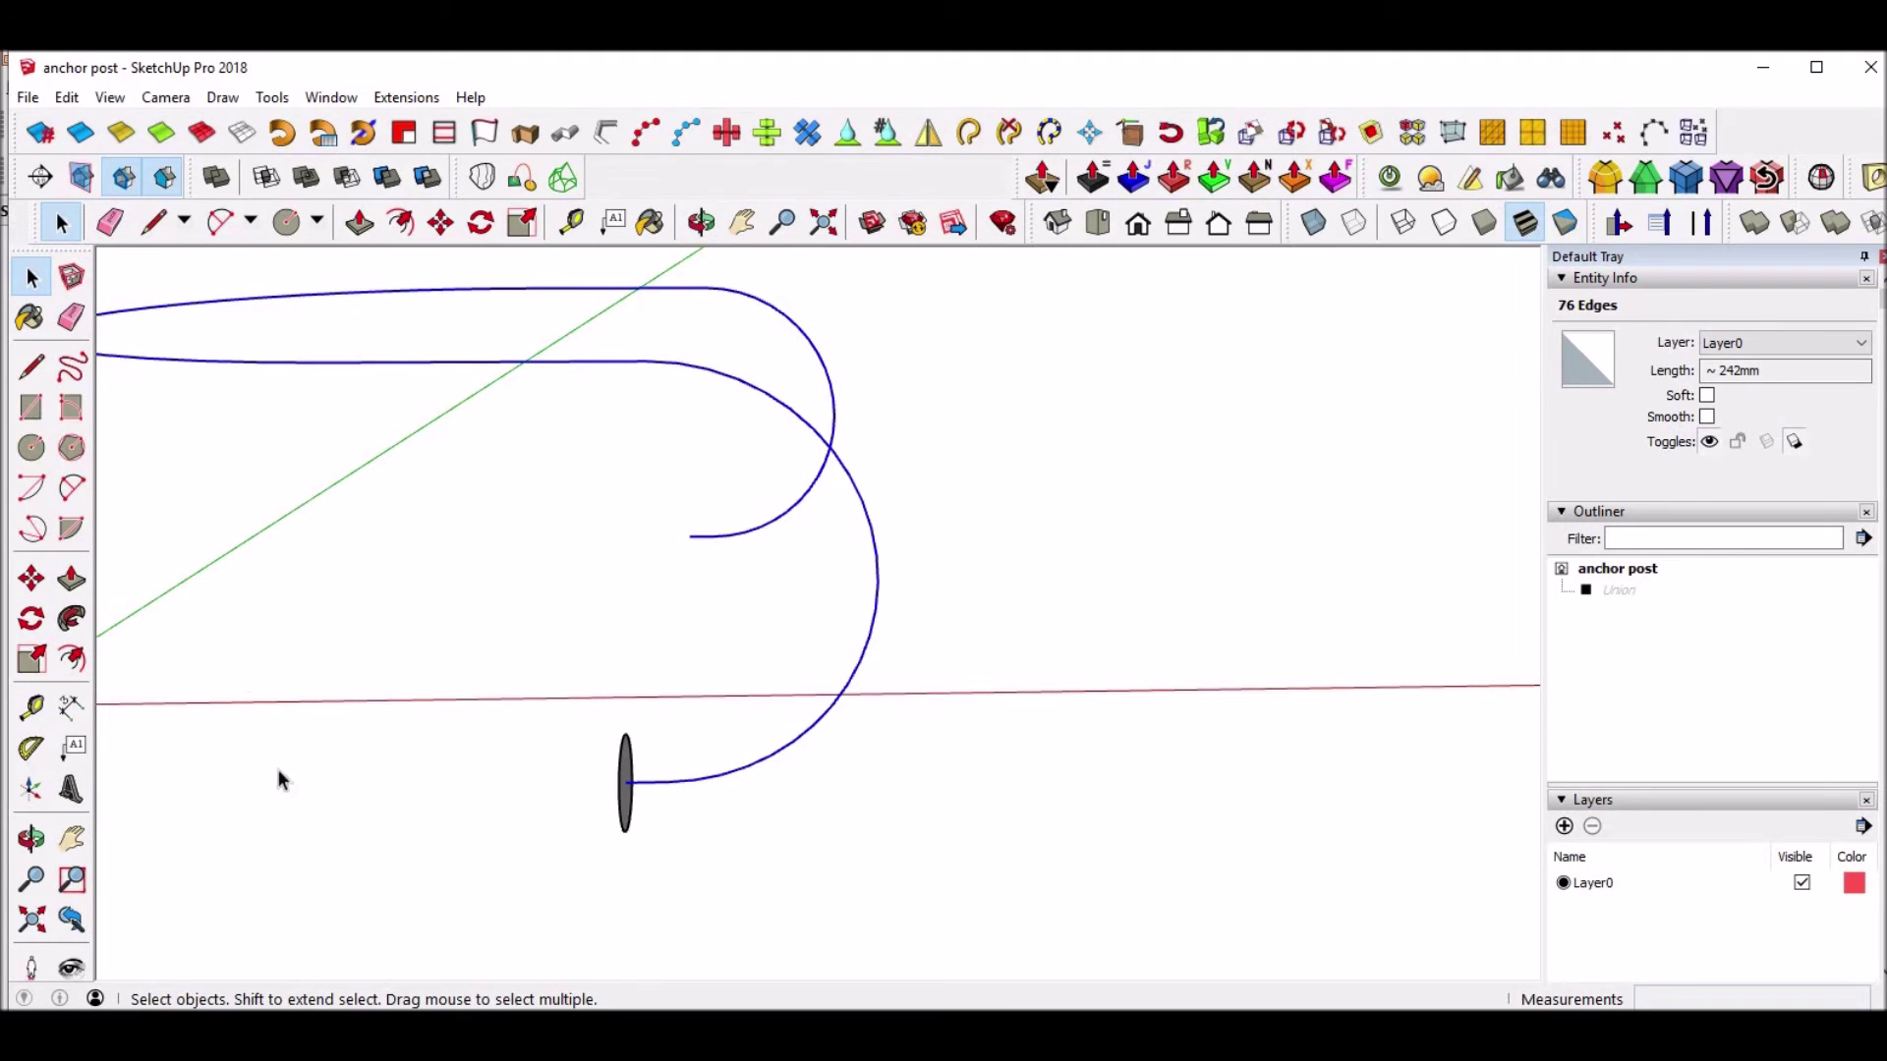
left_click(73, 617)
middle_click_drag(380, 809, 555, 756)
left_click(555, 757)
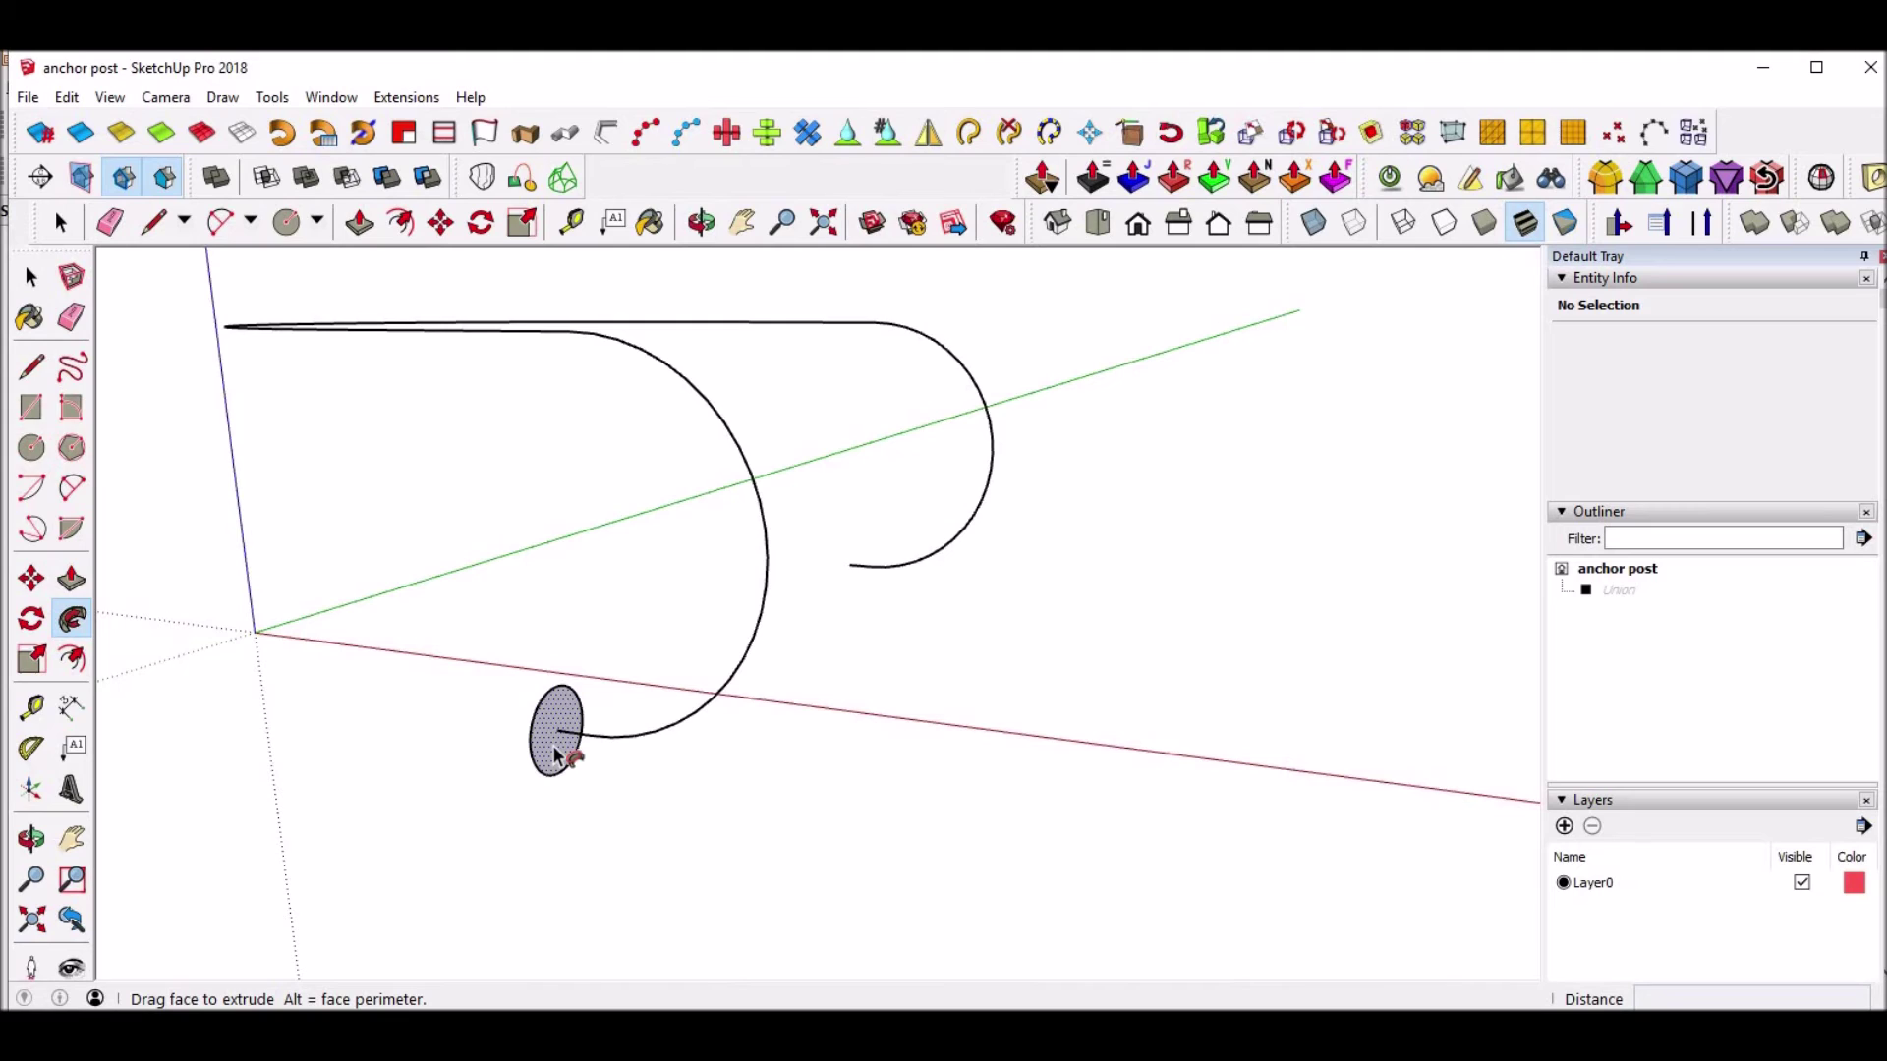
left_click(770, 788)
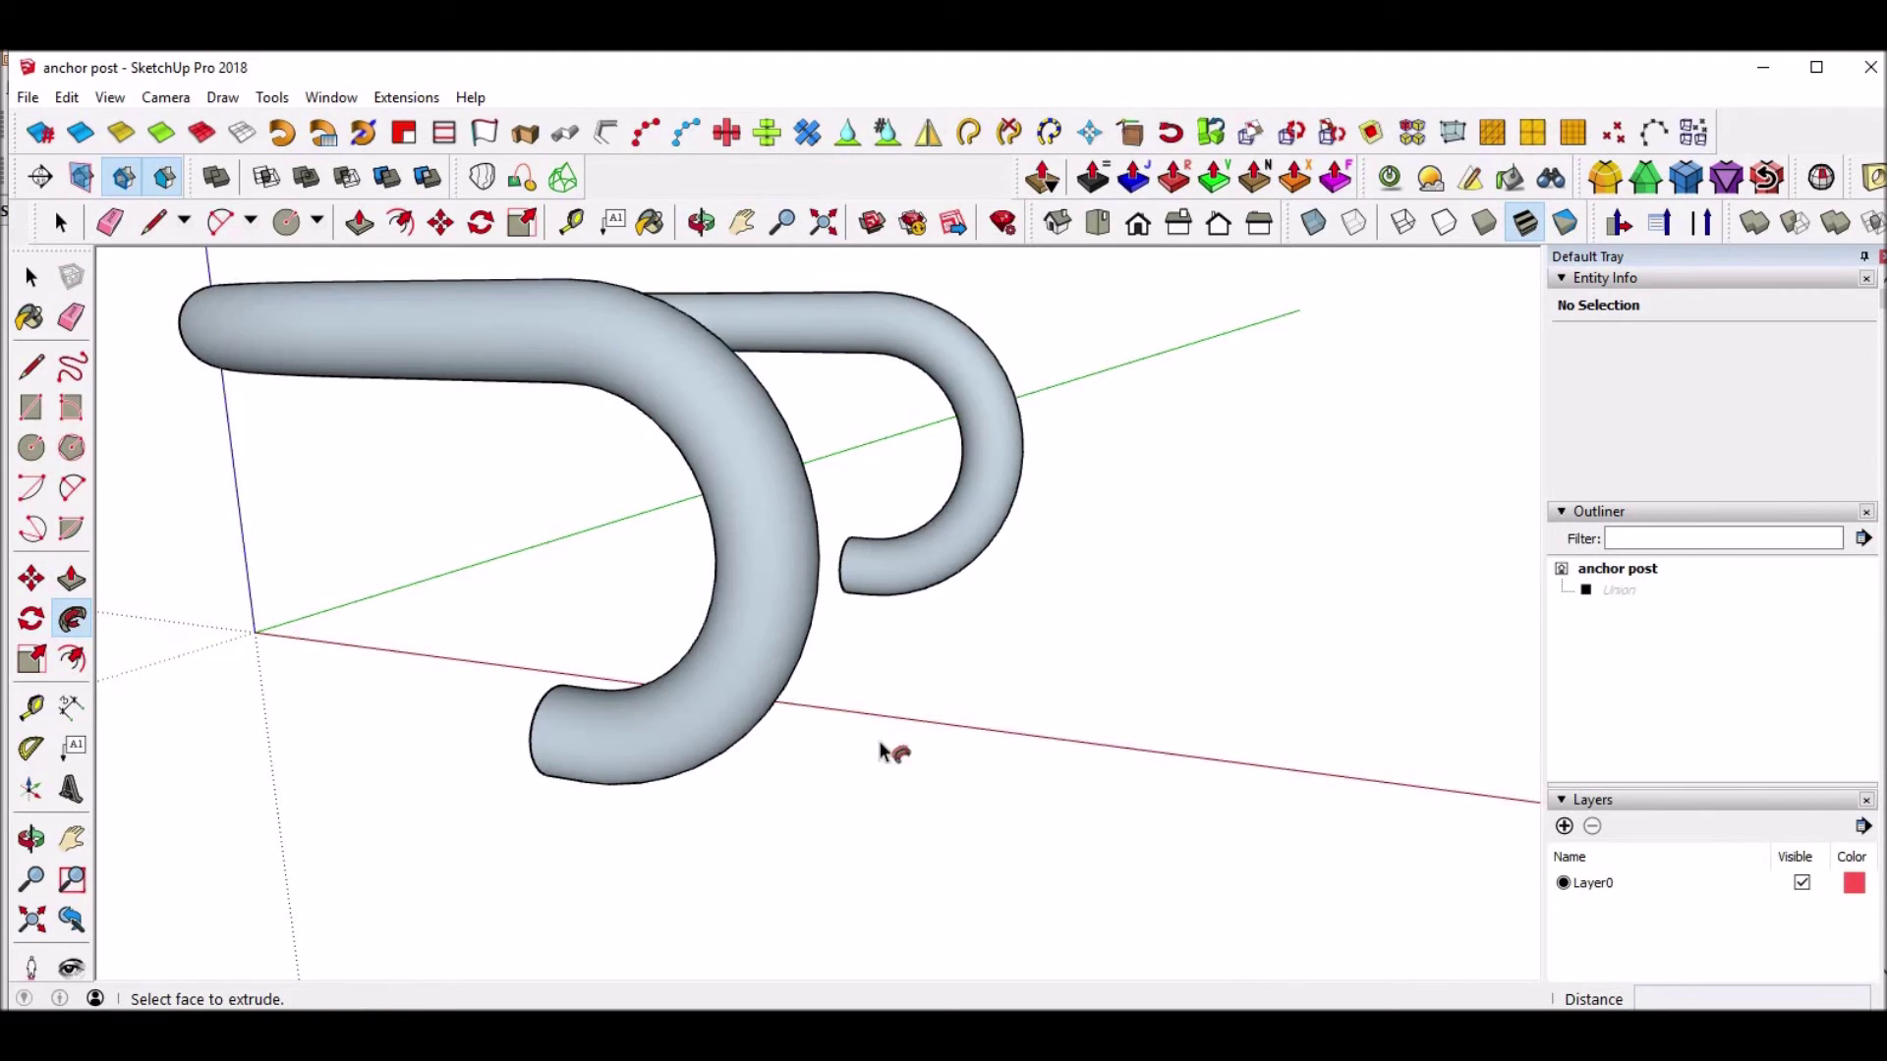
Select all connected geometry of the swept rod and reverse its faces so the front sides point outward.
scroll(398, 653, "down", 1)
middle_click_drag(421, 568, 1071, 710)
key("space")
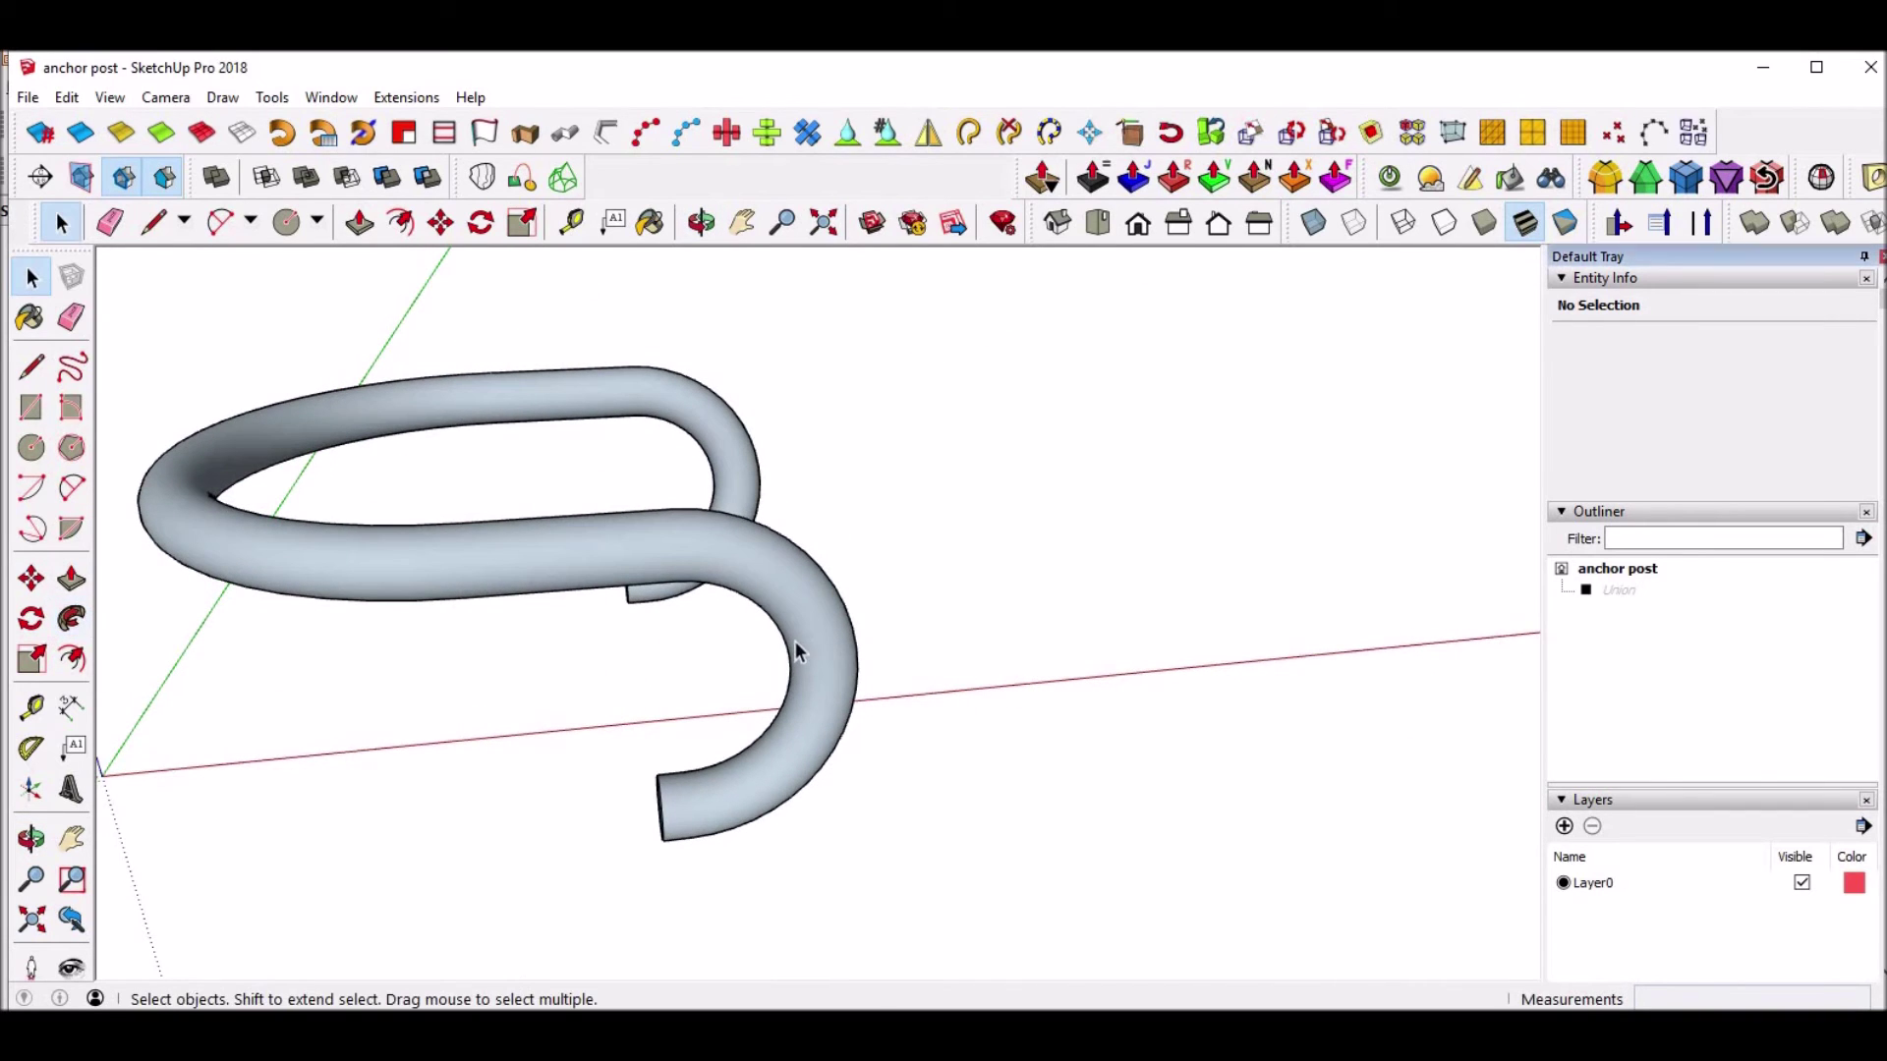
left_click(811, 644)
triple_click(808, 633)
right_click(808, 634)
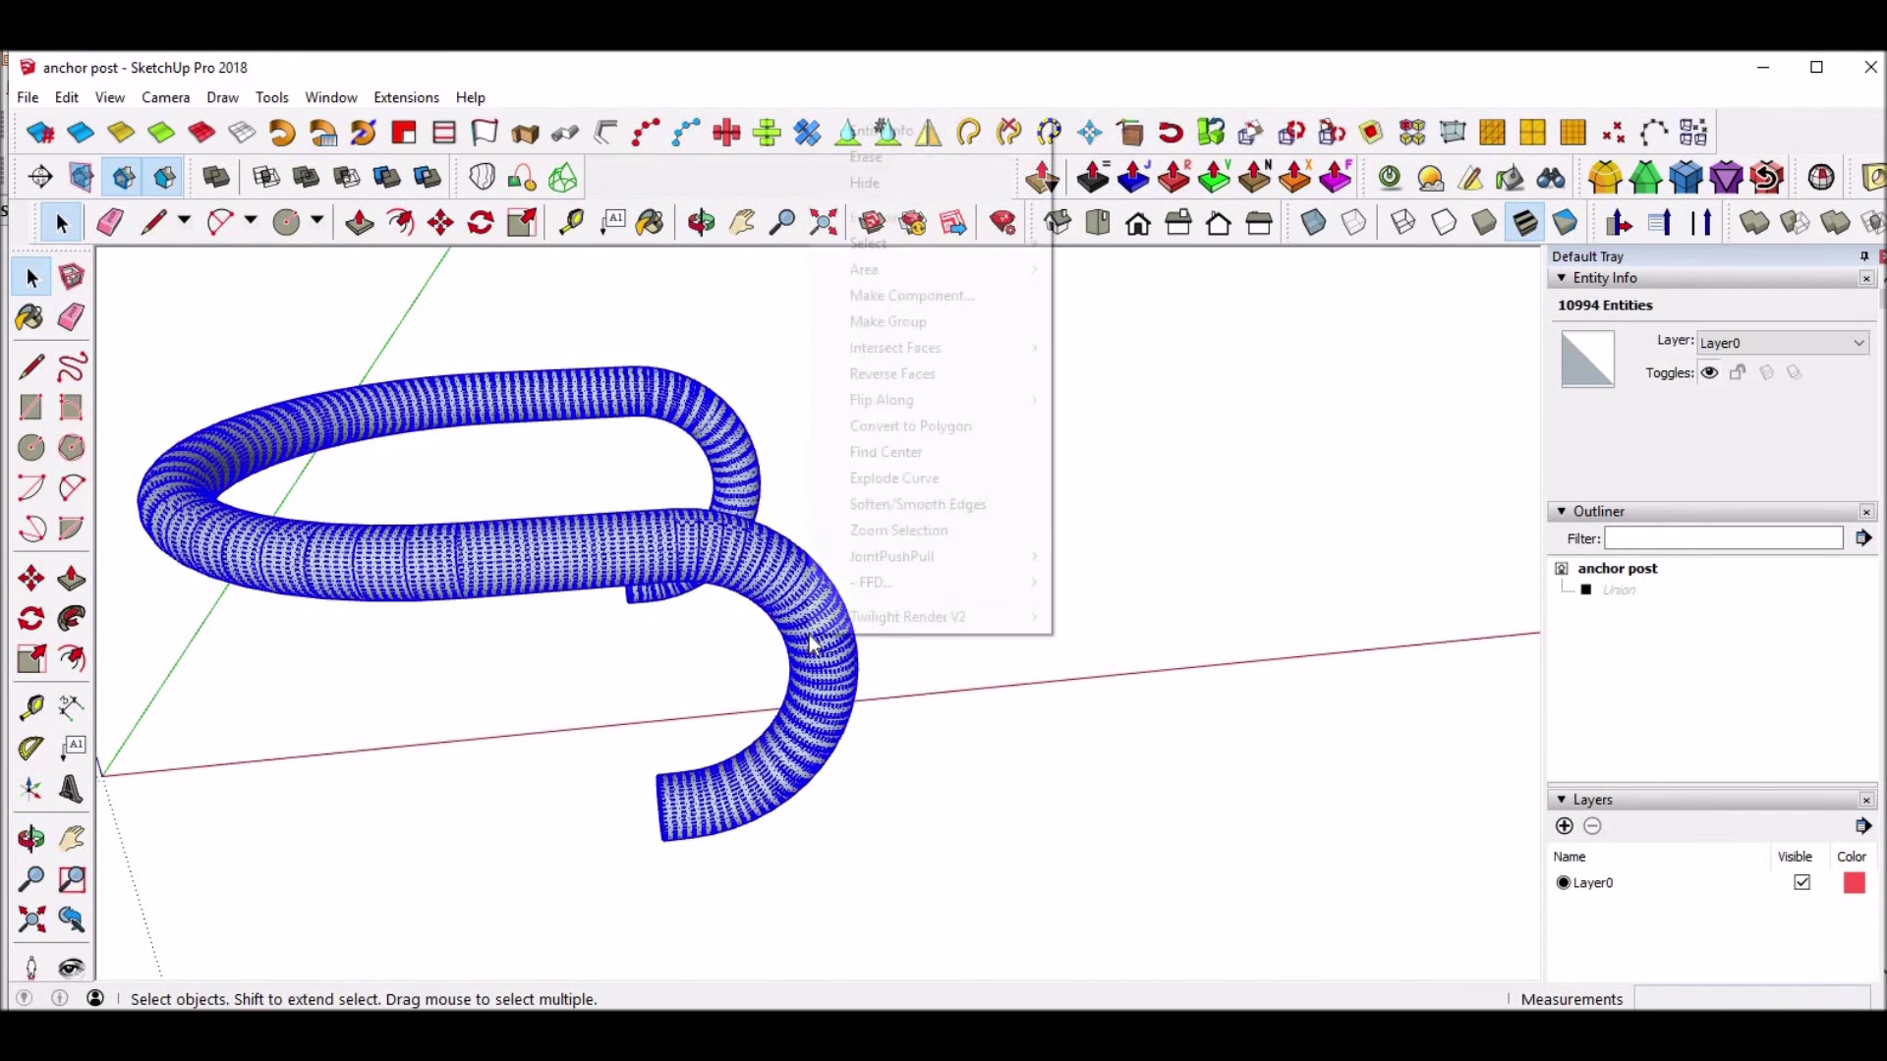
left_click(912, 374)
left_click(1032, 767)
scroll(1032, 766, "down", 3)
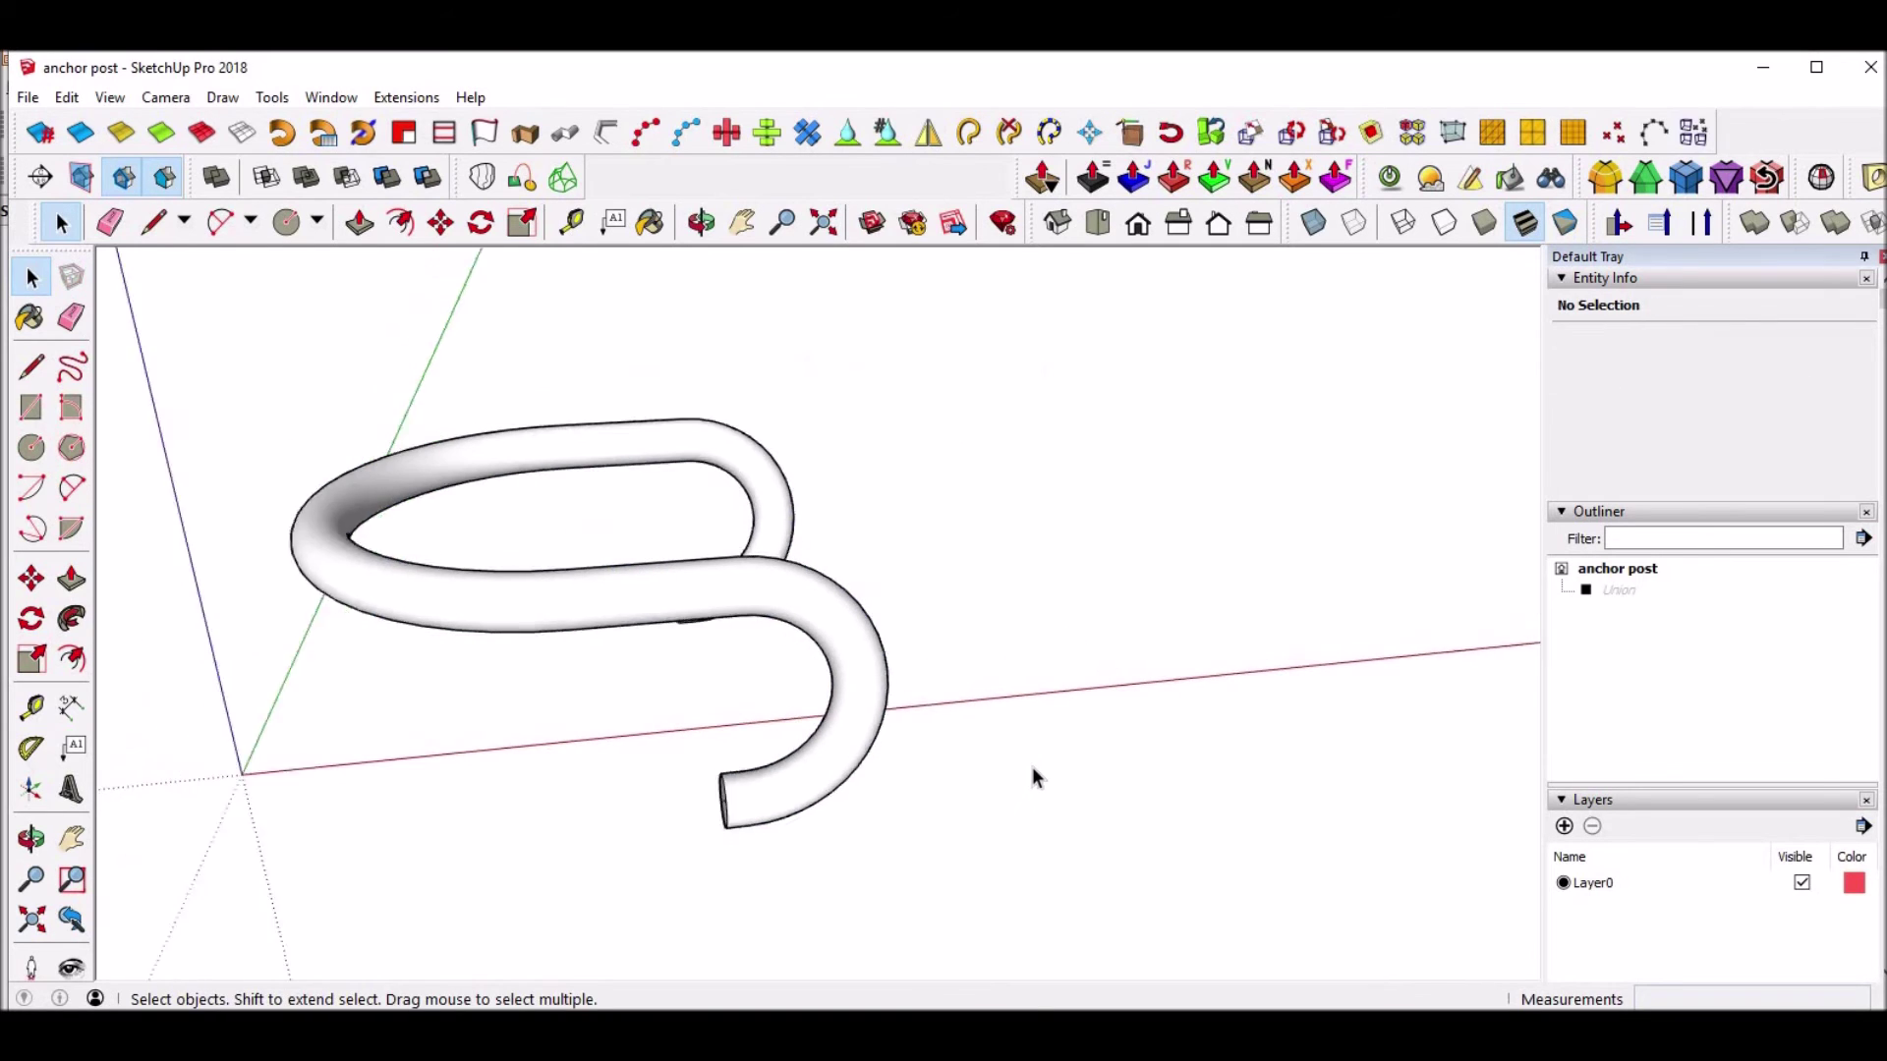
Make a component named "pipe" from all of the swept rod's connected geometry.
middle_click_drag(853, 679, 987, 629)
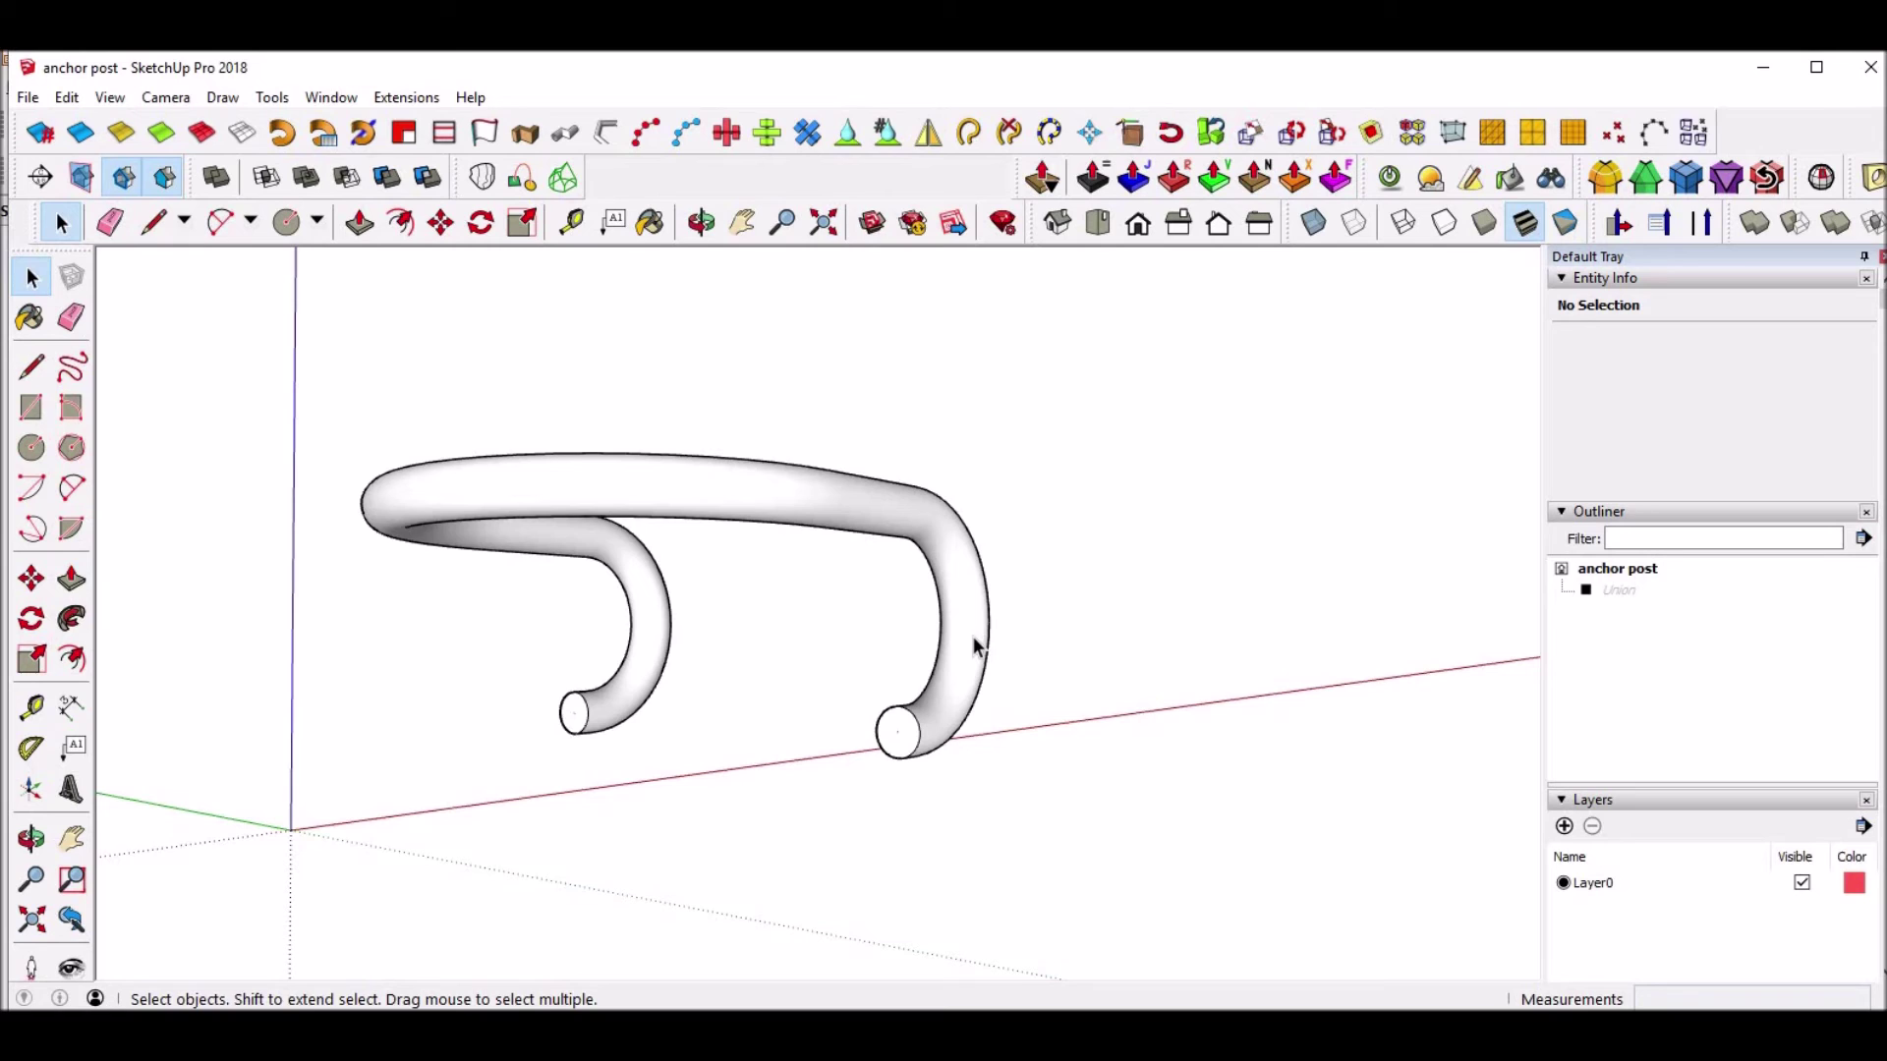
left_click(973, 635)
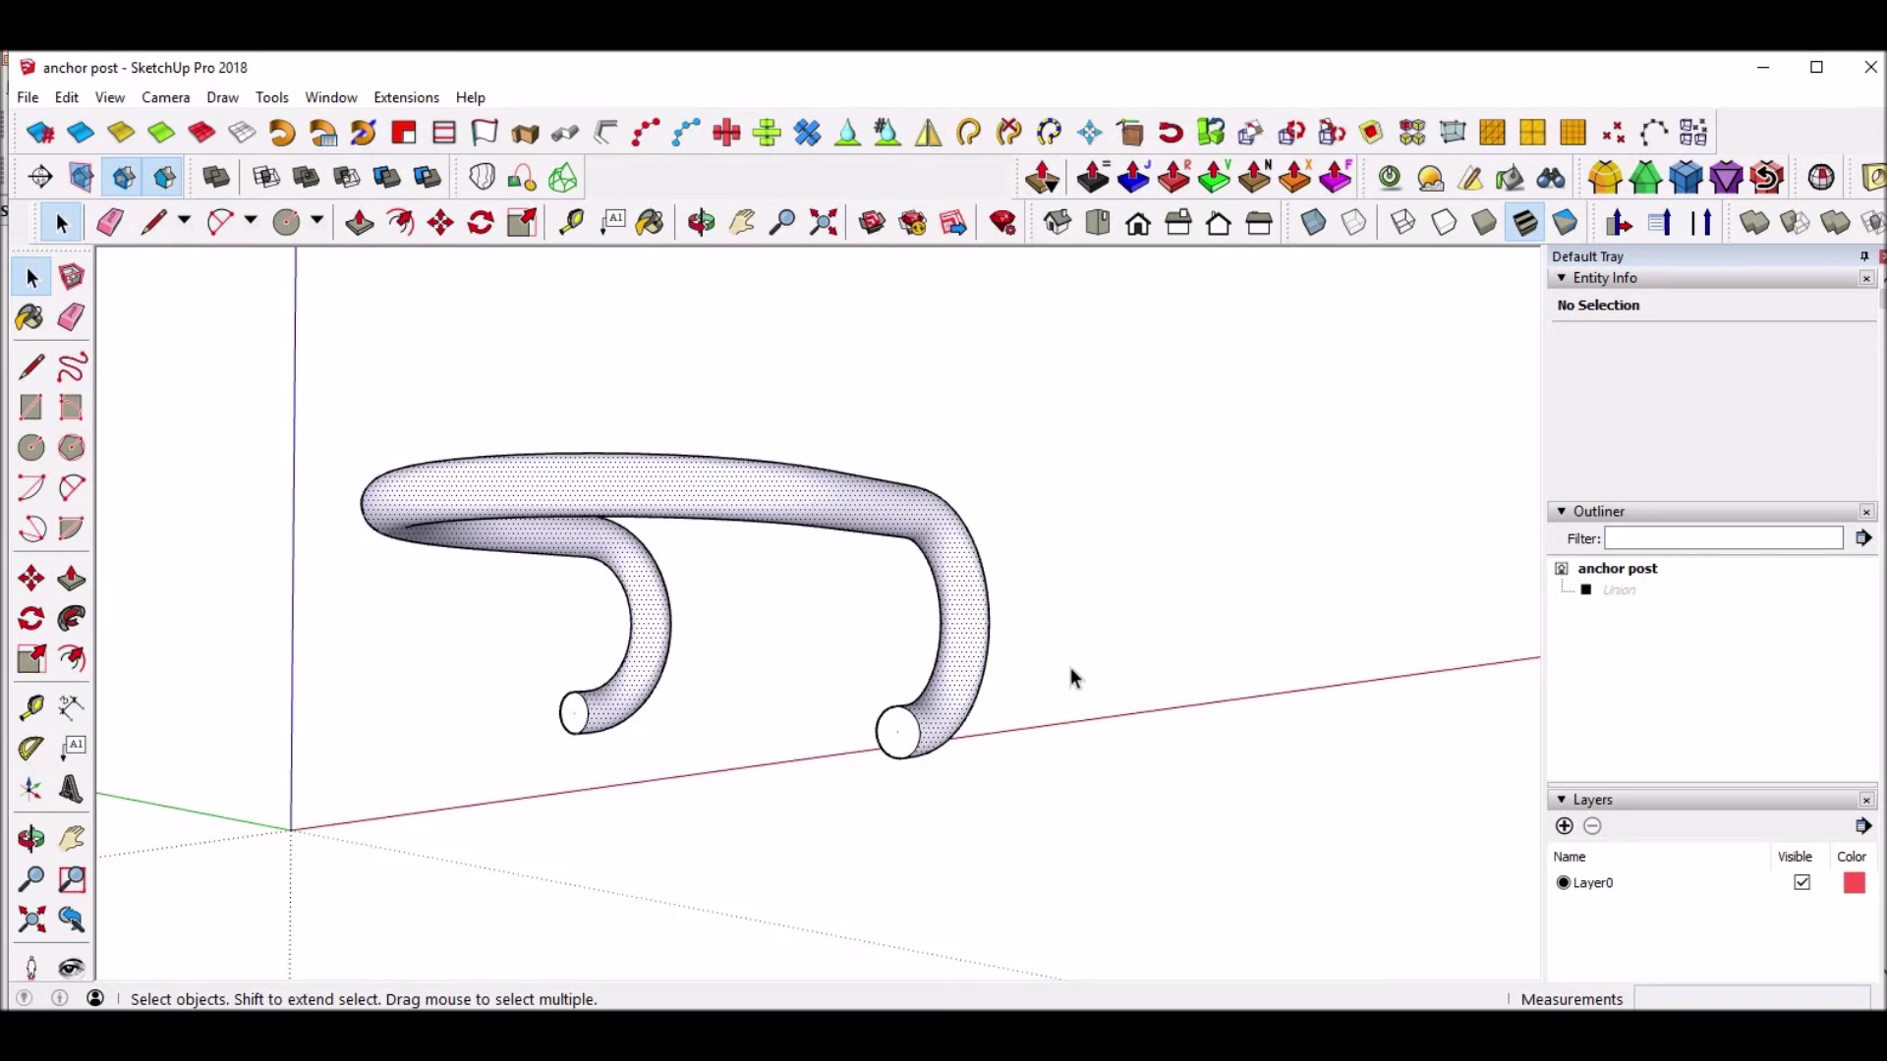
triple_click(961, 595)
right_click(961, 594)
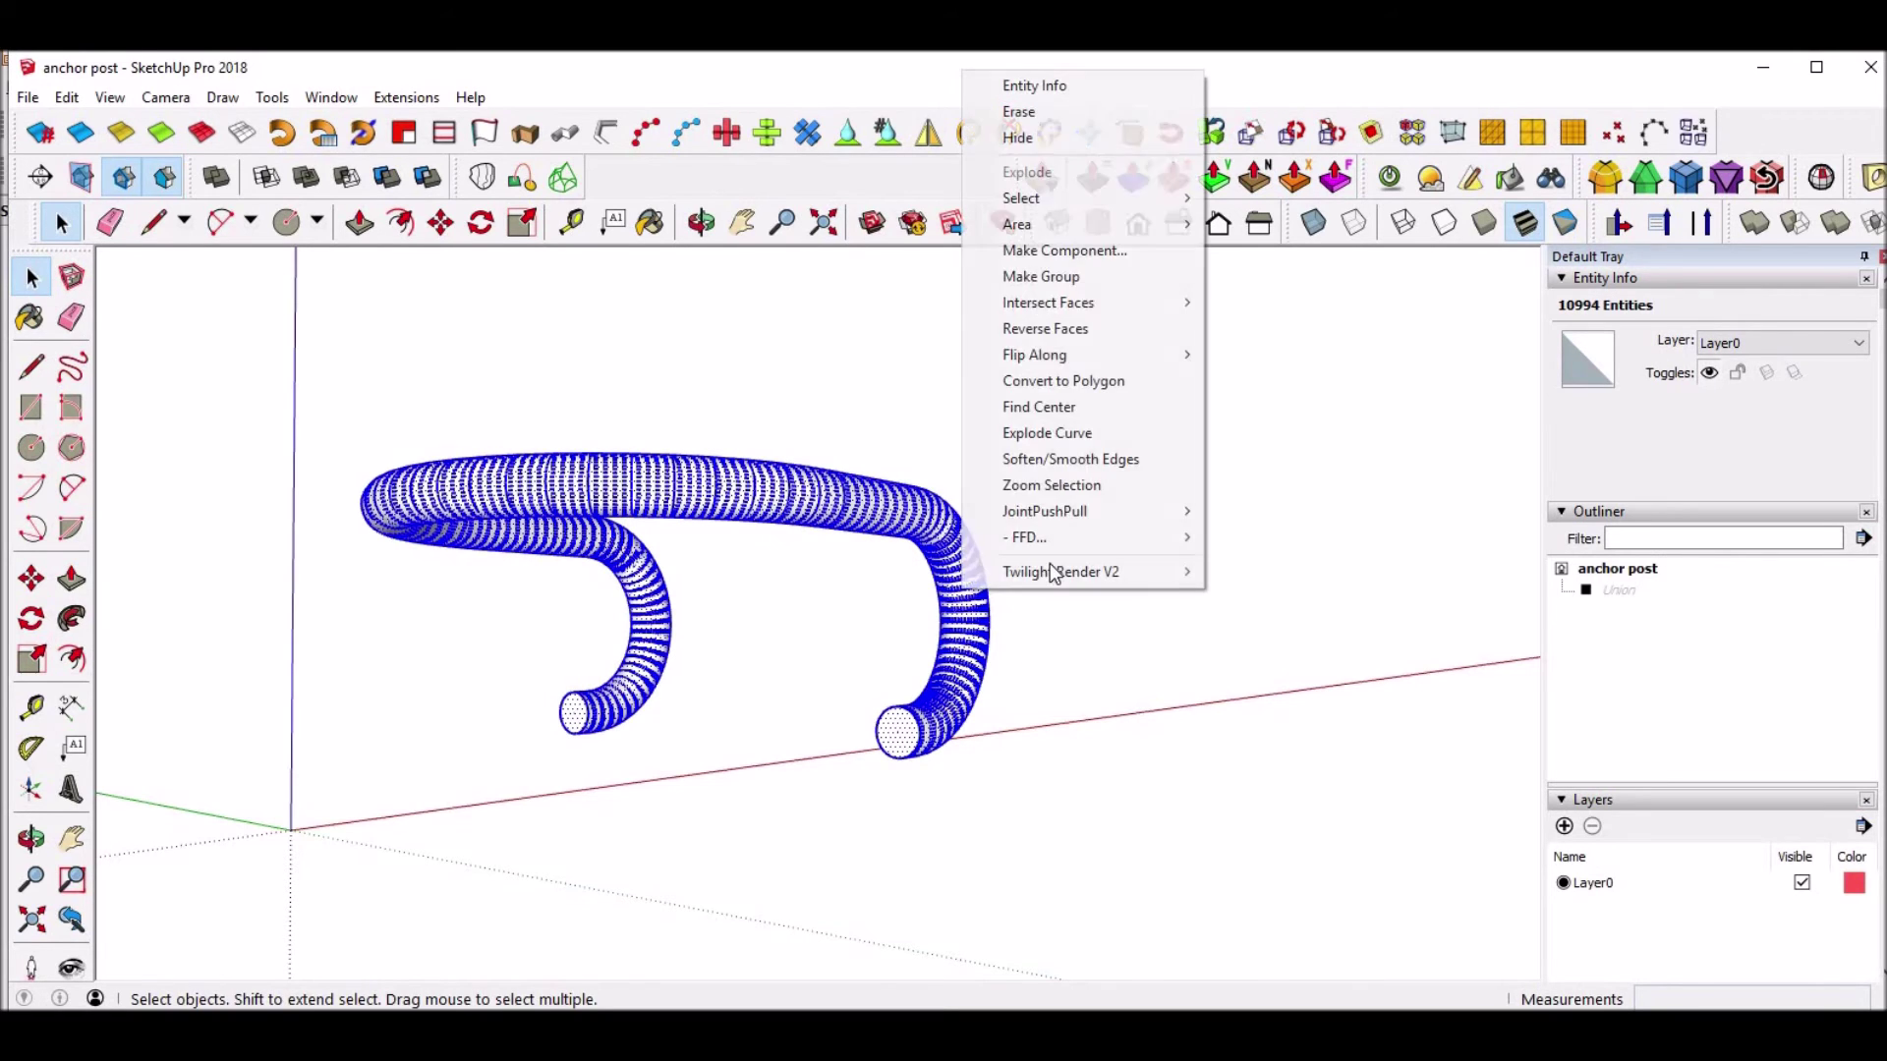
left_click(1066, 251)
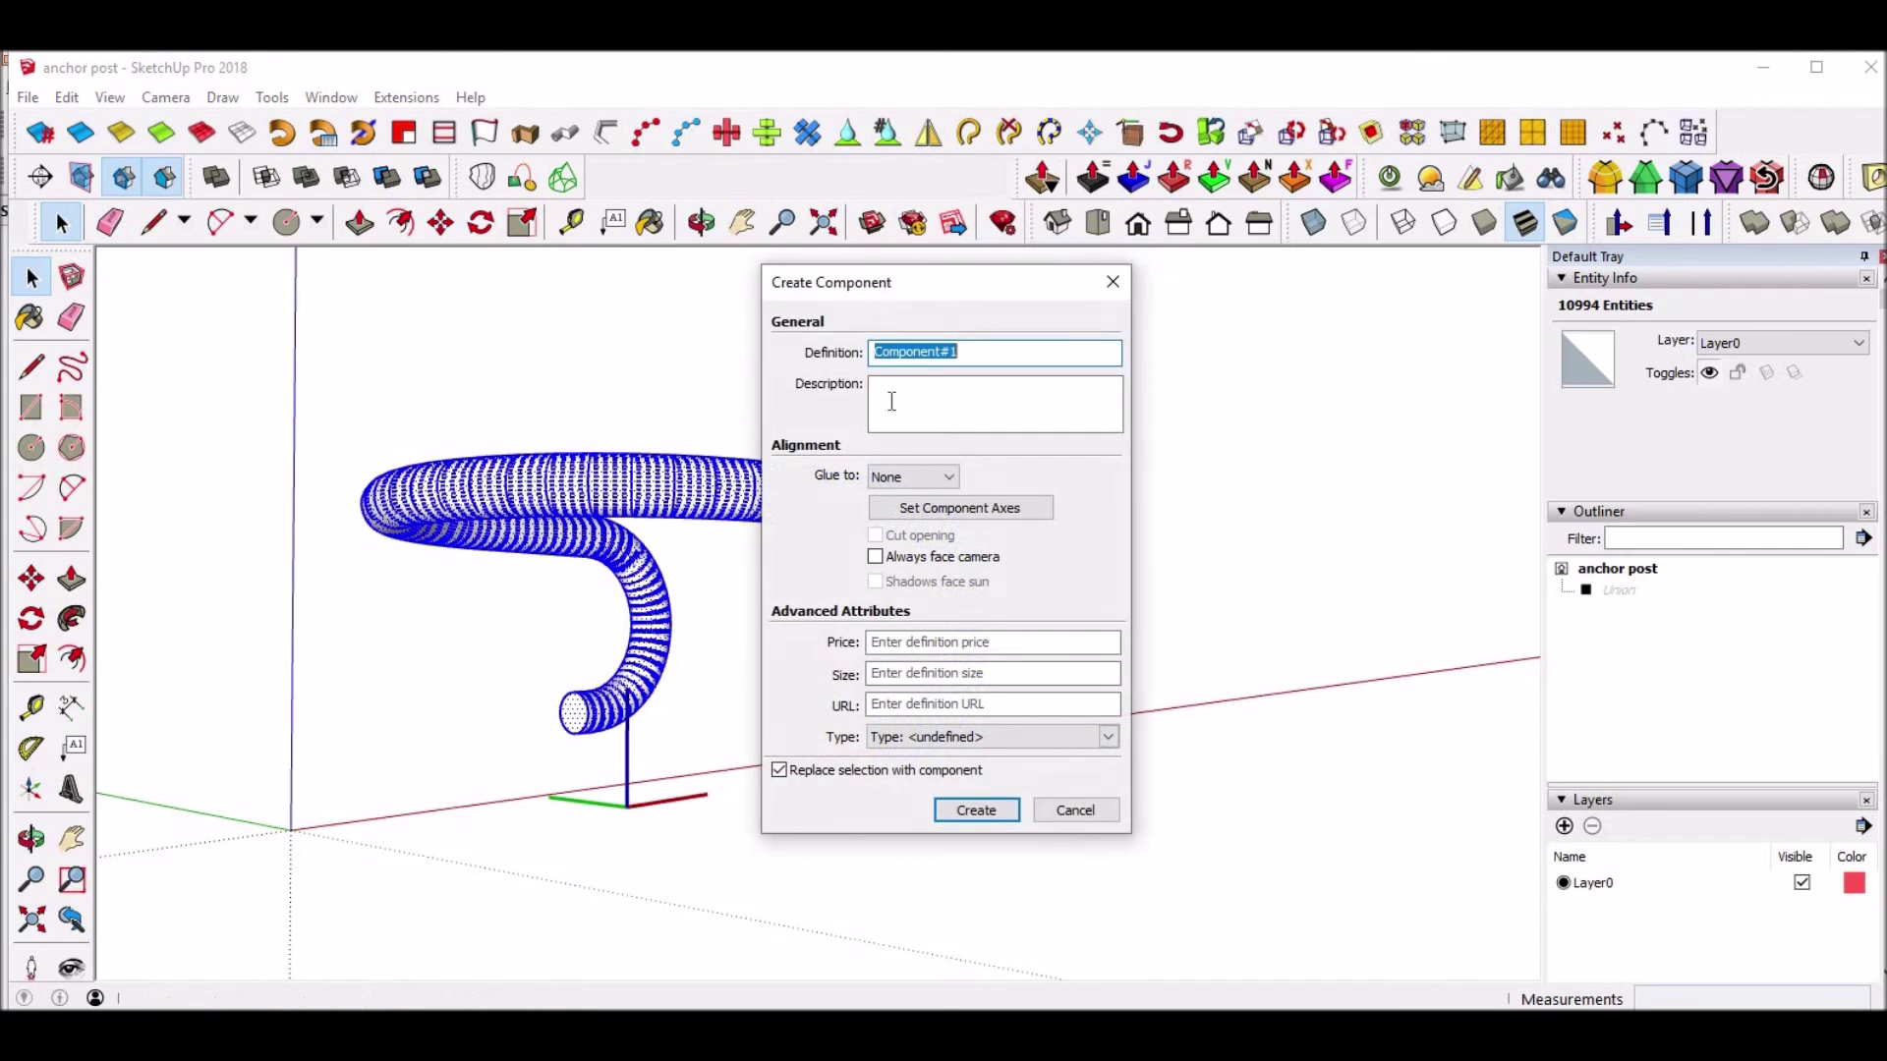
type("pipe")
left_click(976, 810)
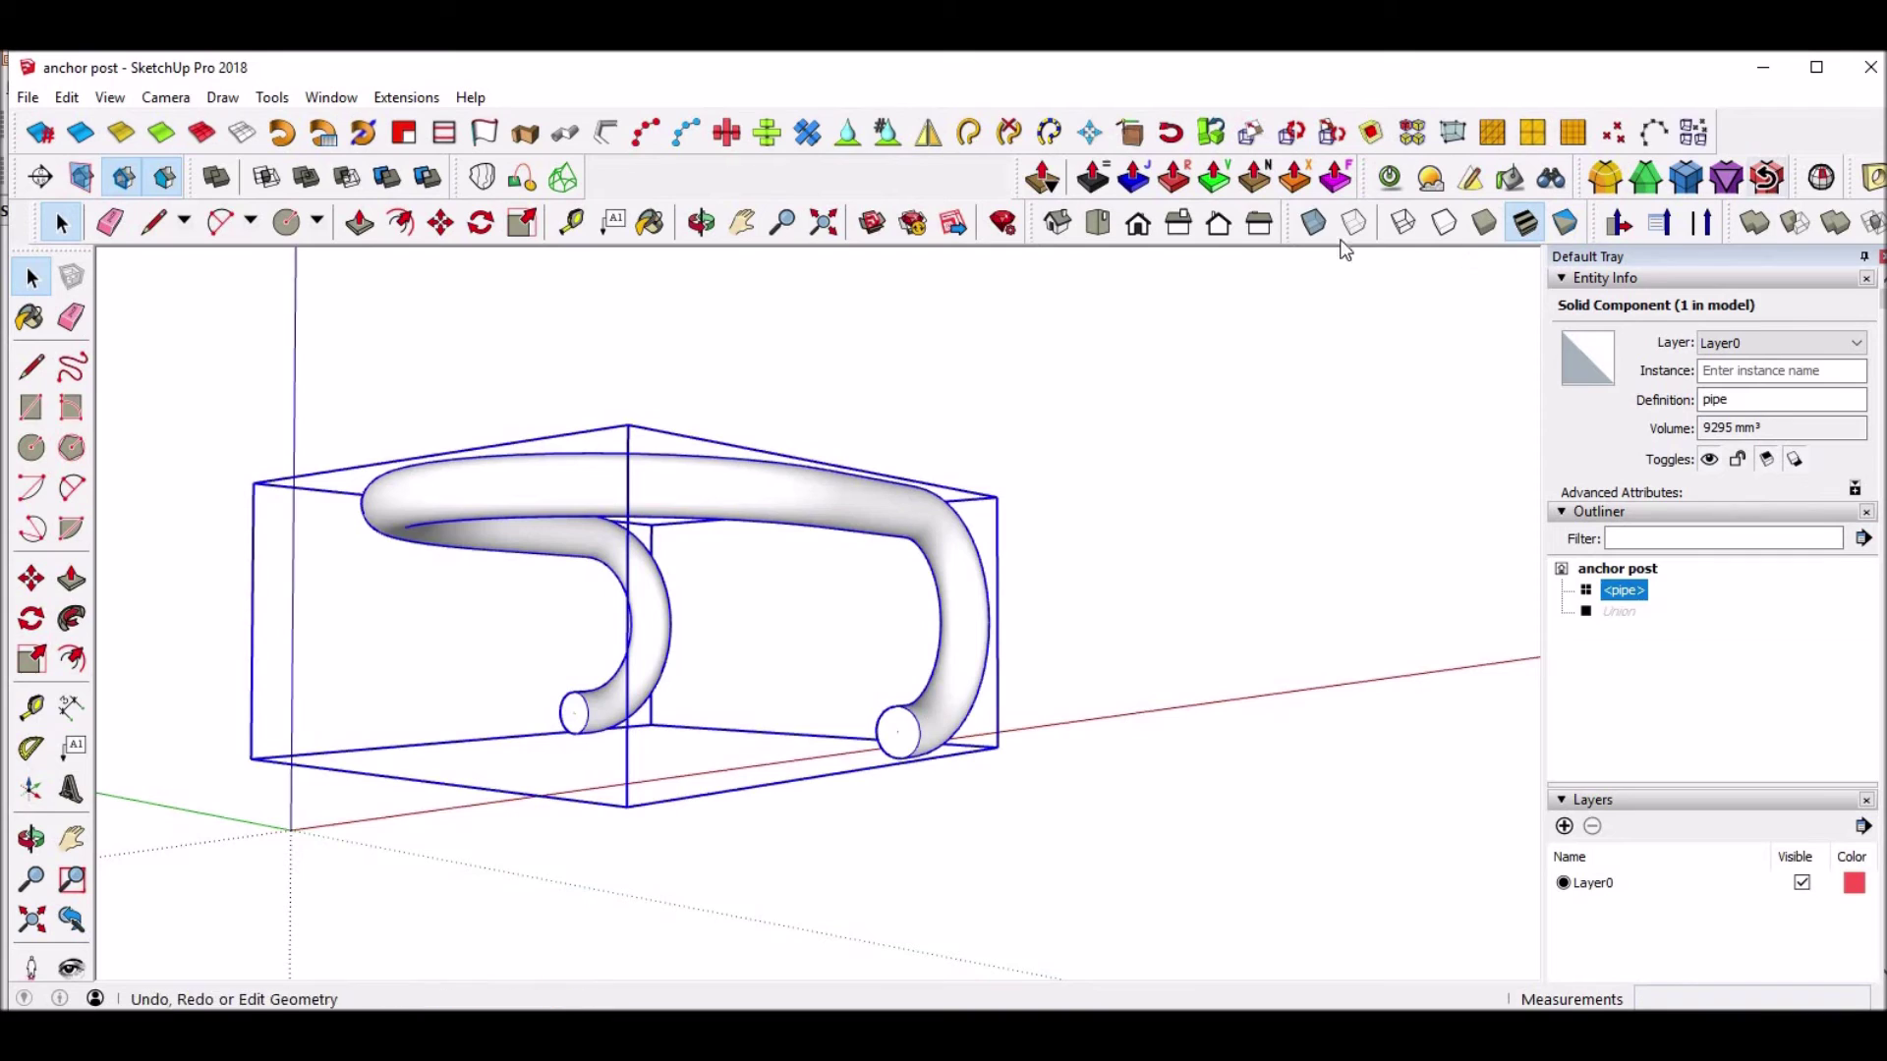
Examine the pipe component in X-ray display and check it for errors with Solid Inspector.
left_click(1313, 222)
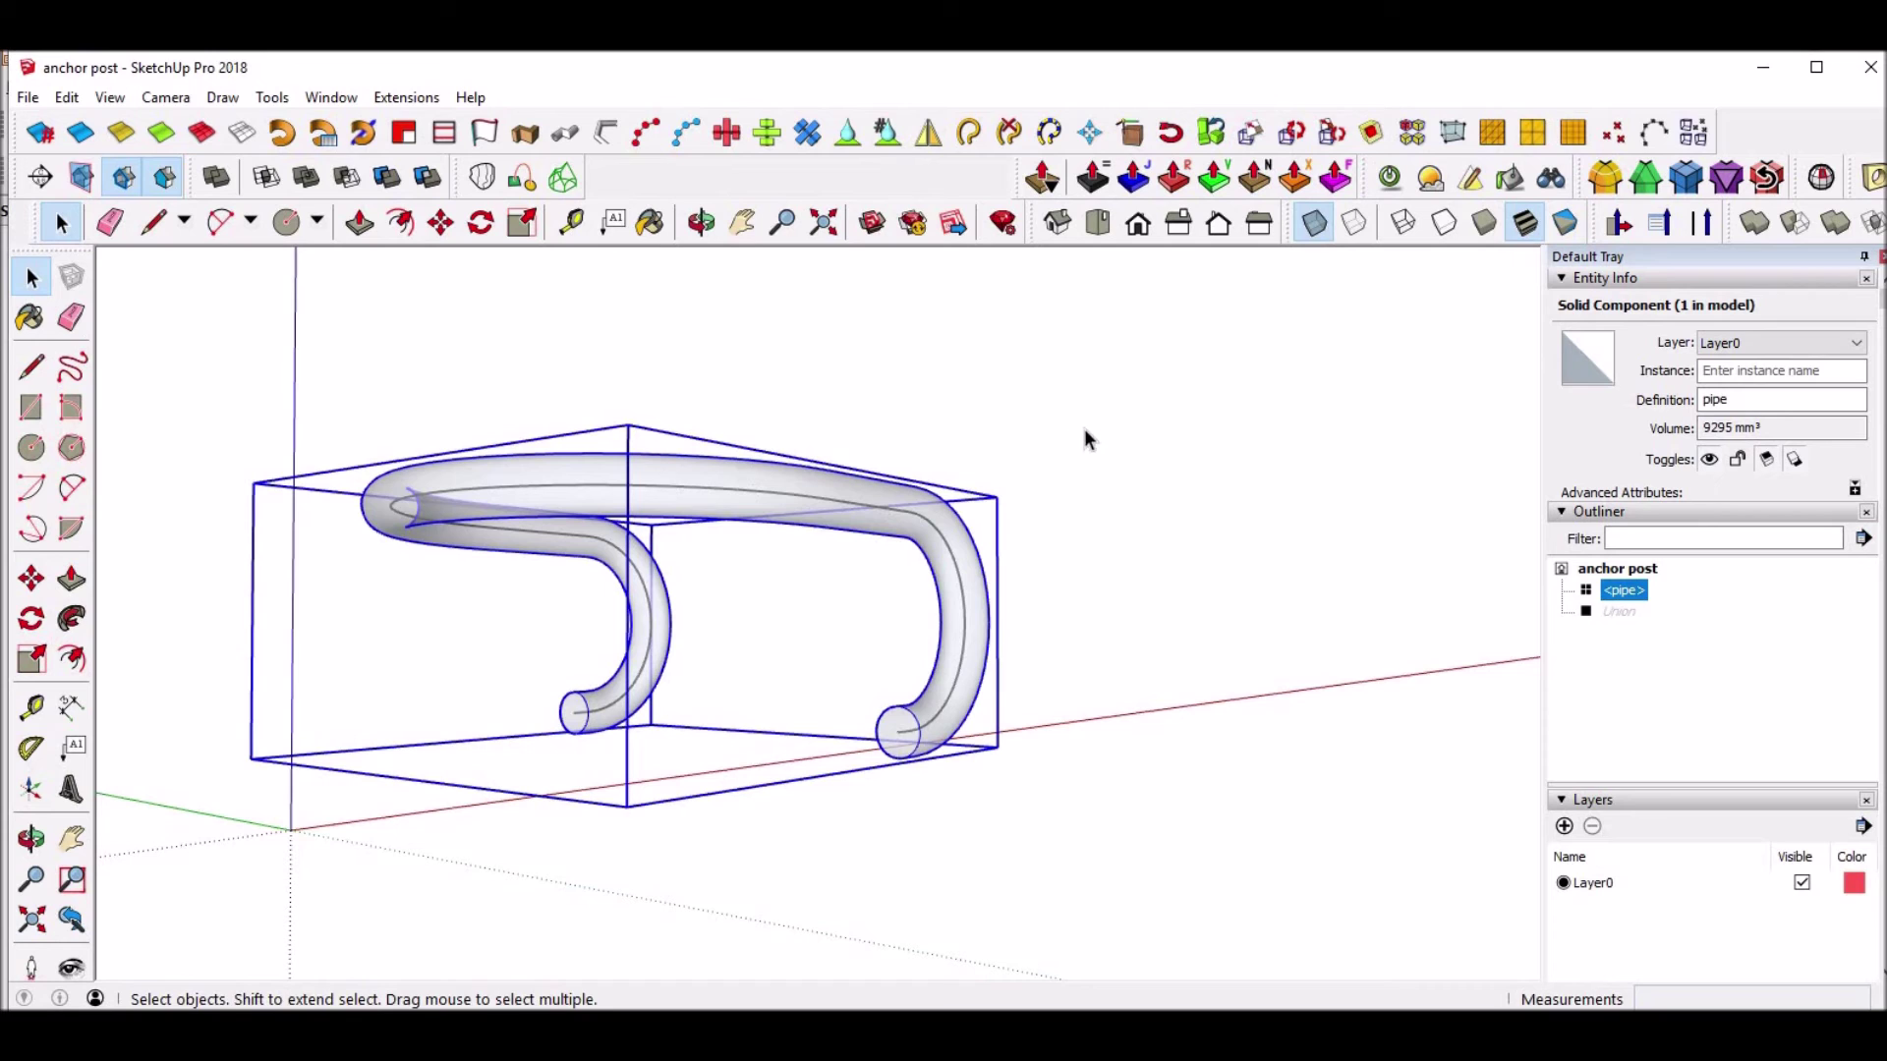
middle_click_drag(1141, 422, 915, 512)
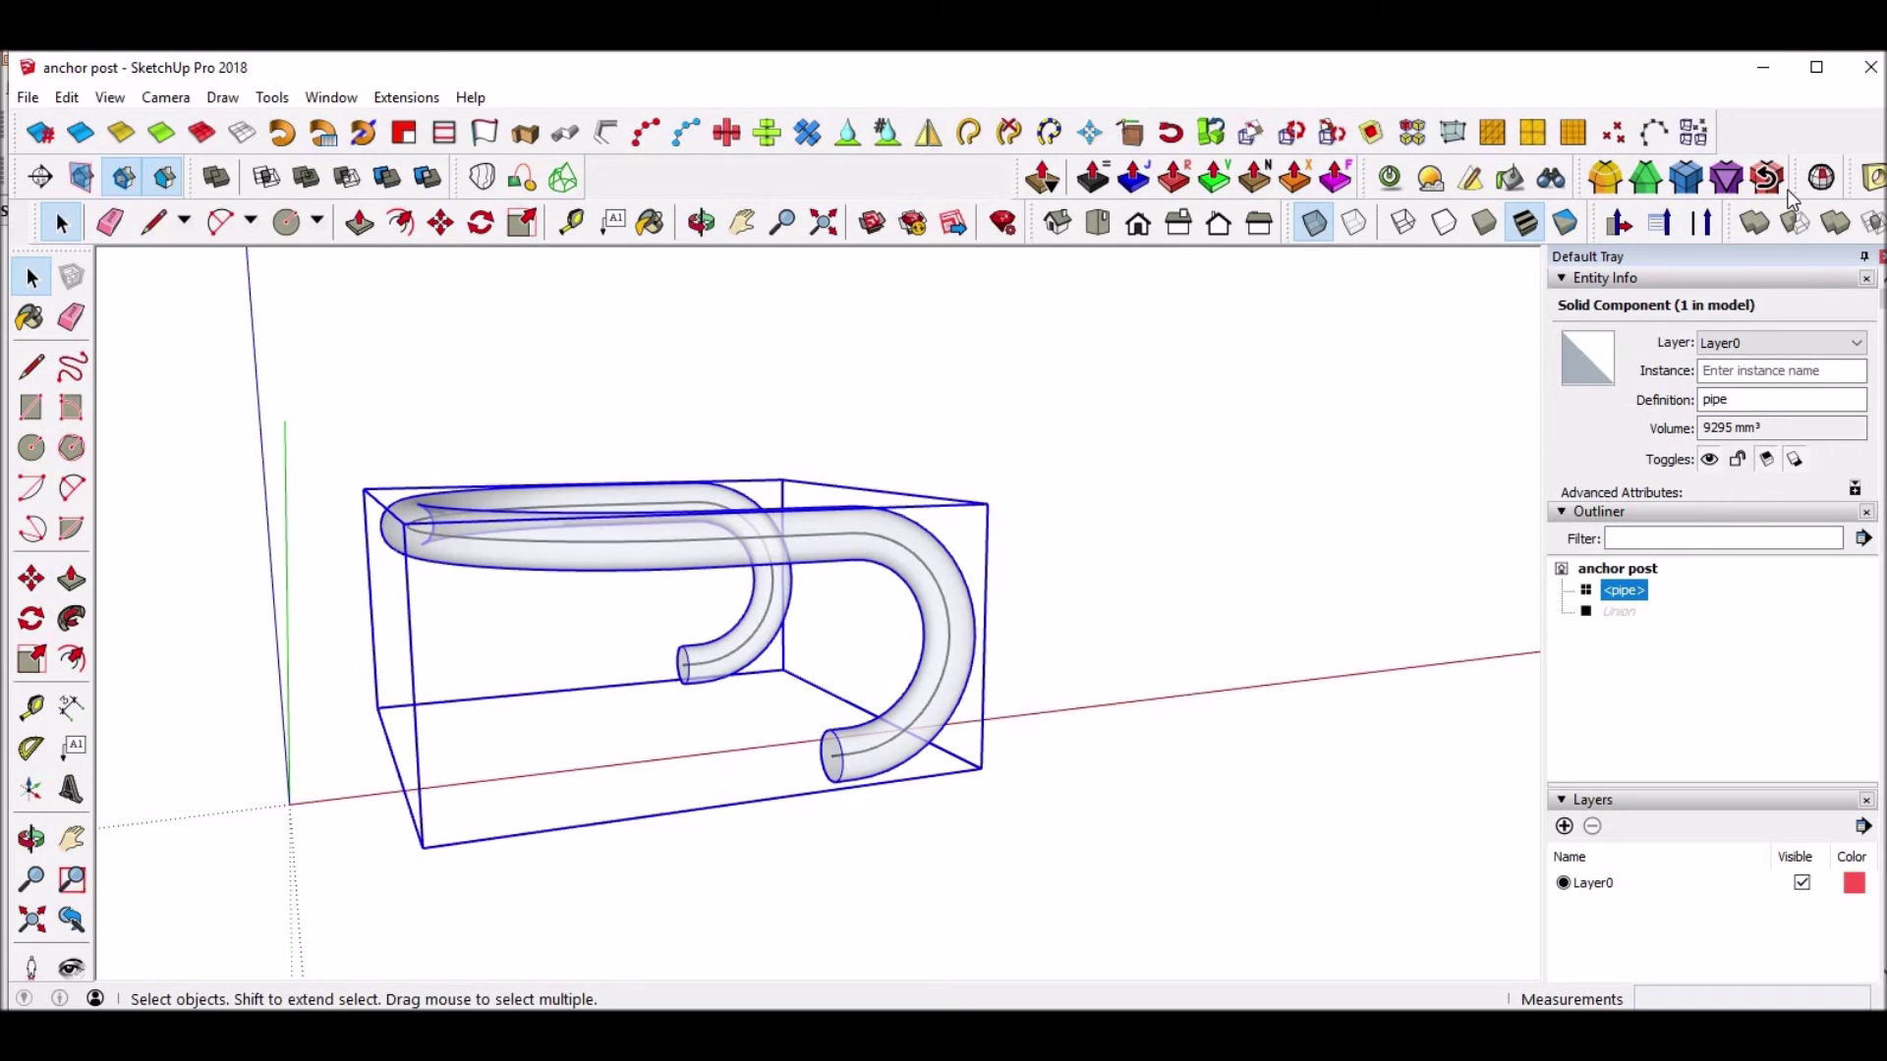
left_click(1821, 177)
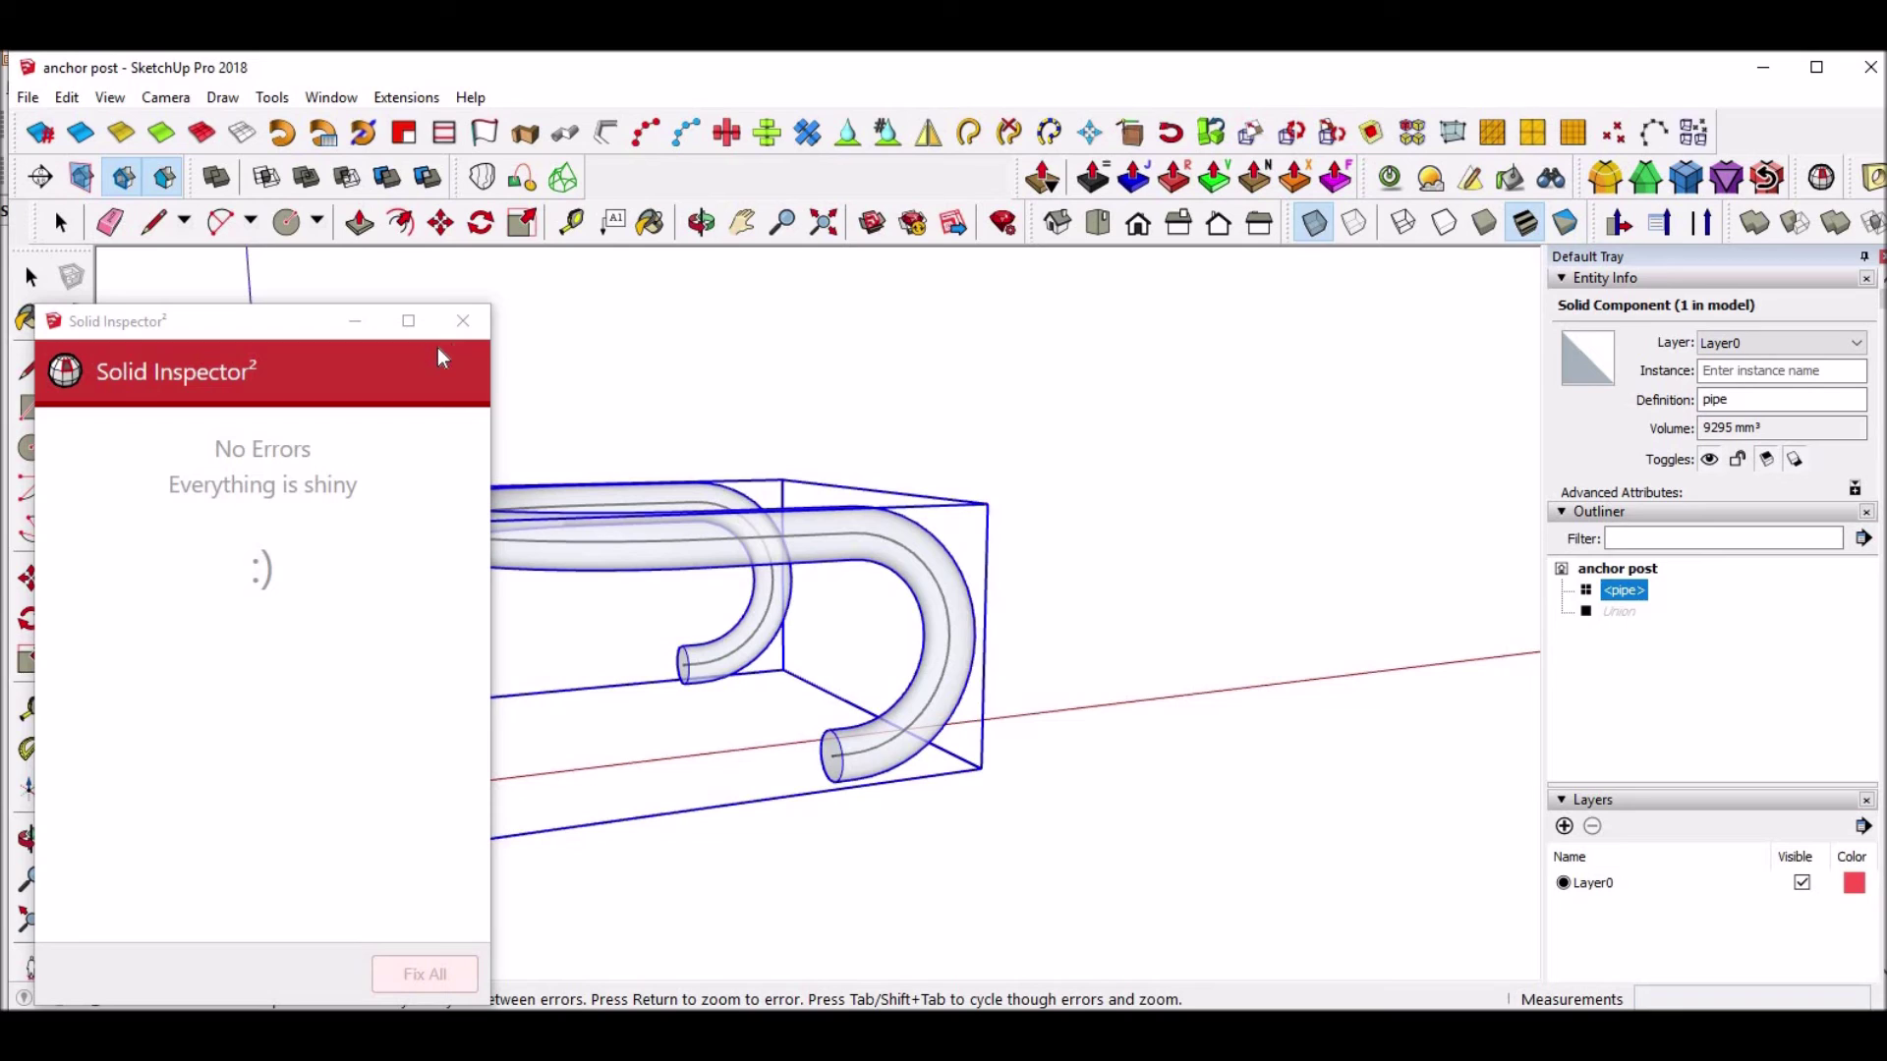
left_click(463, 321)
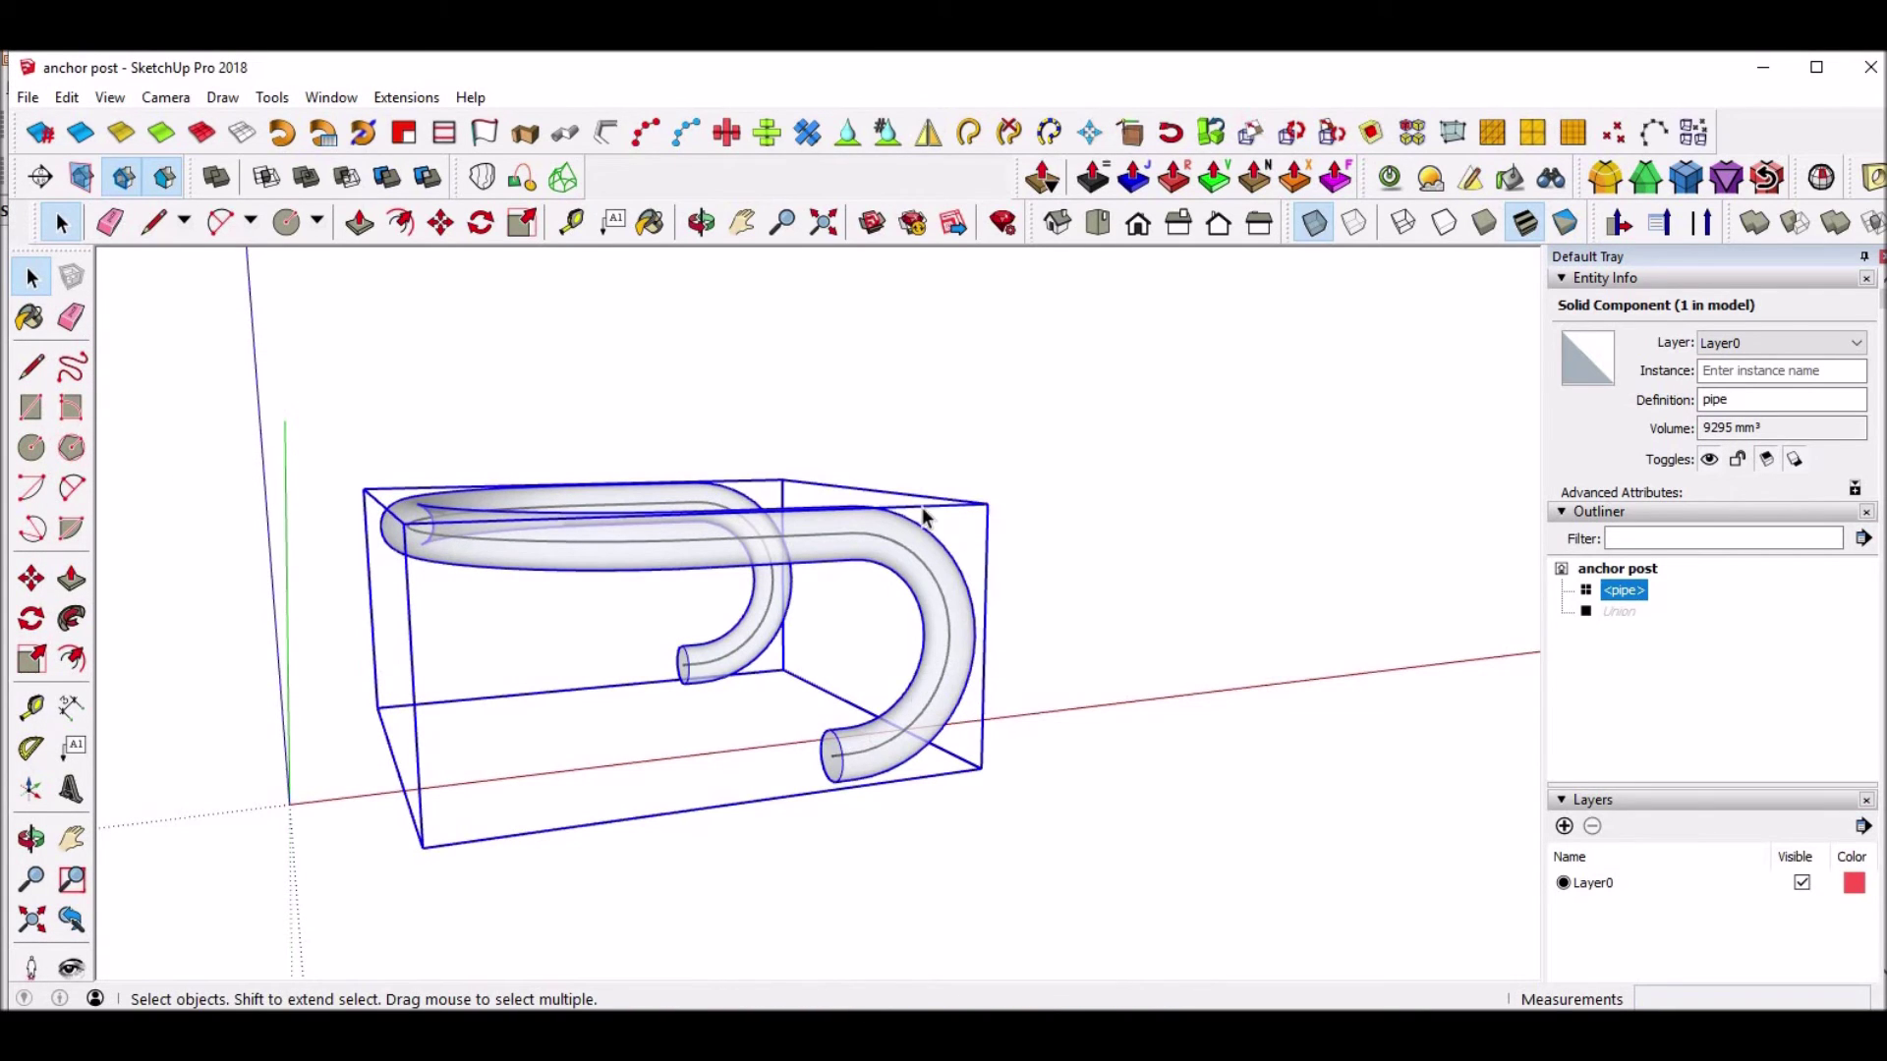
left_click(1205, 528)
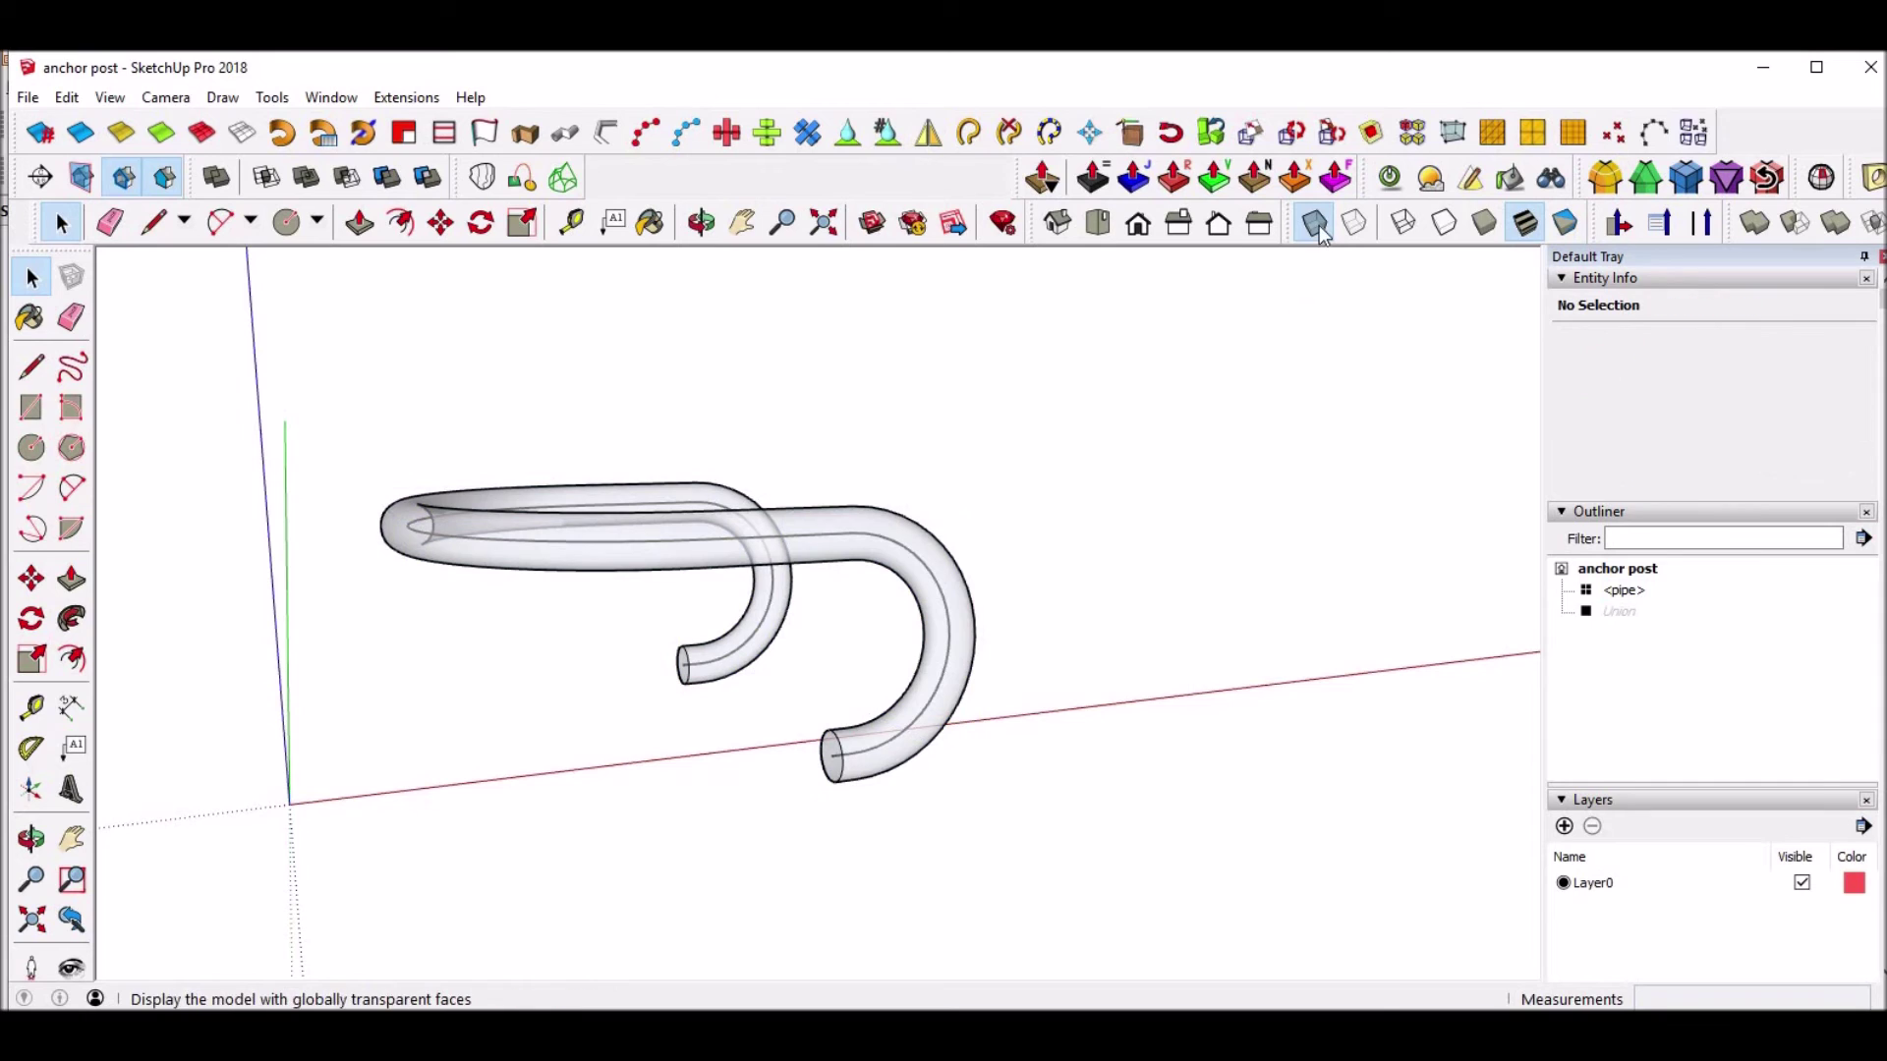
left_click(1315, 224)
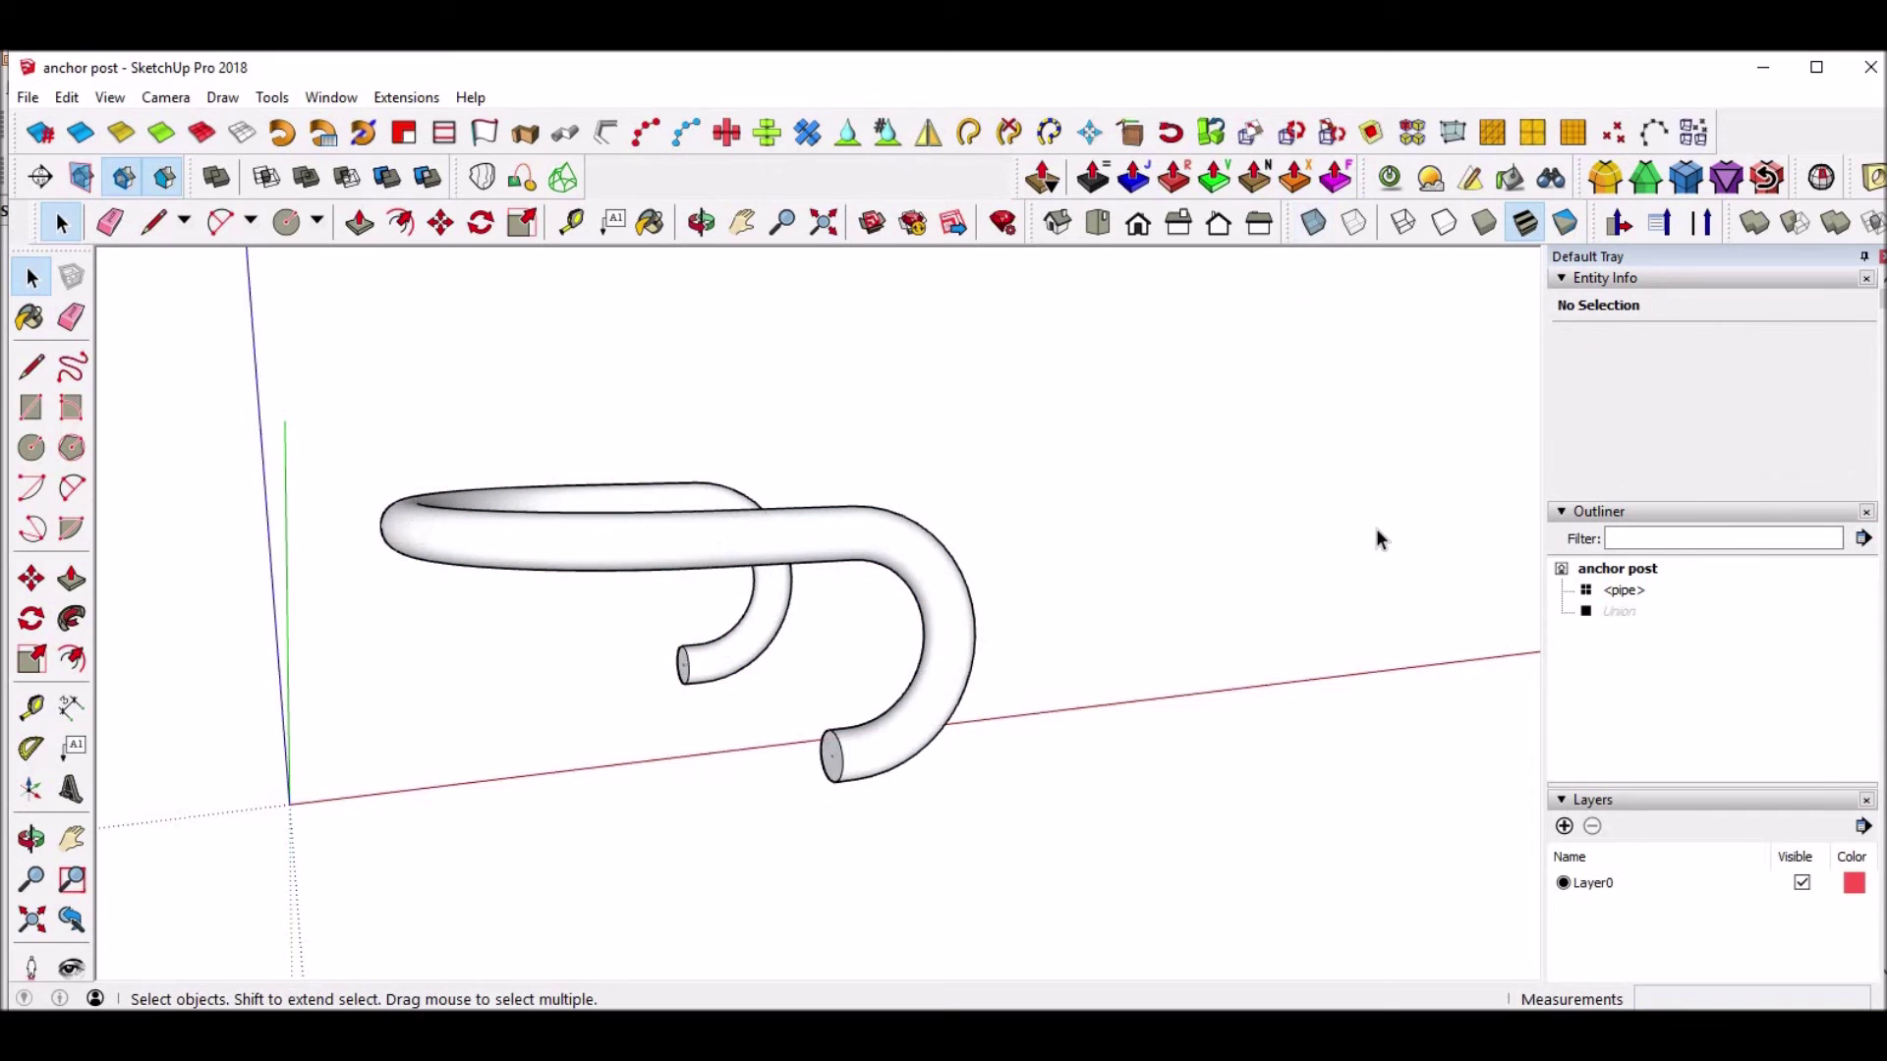
Unhide the Union group containing the base plate and post.
right_click(1620, 613)
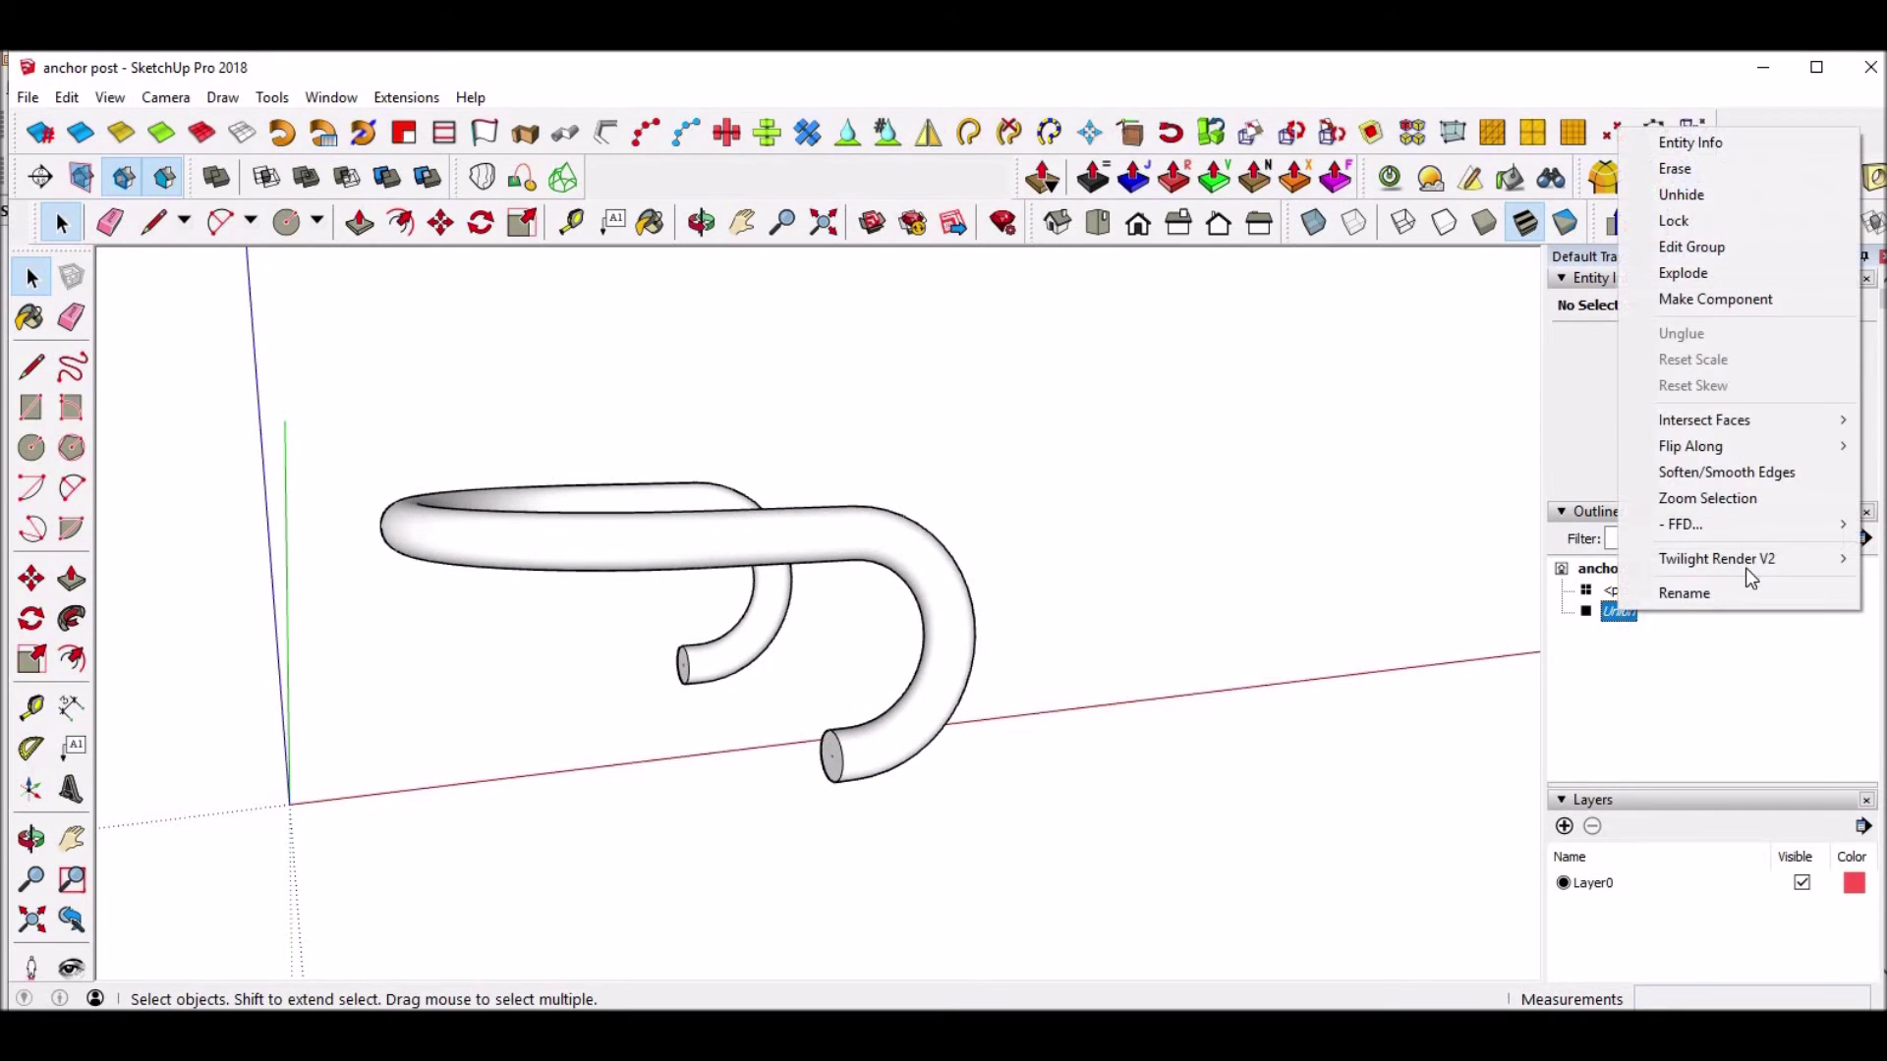
left_click(1702, 193)
middle_click_drag(1247, 576, 1162, 678)
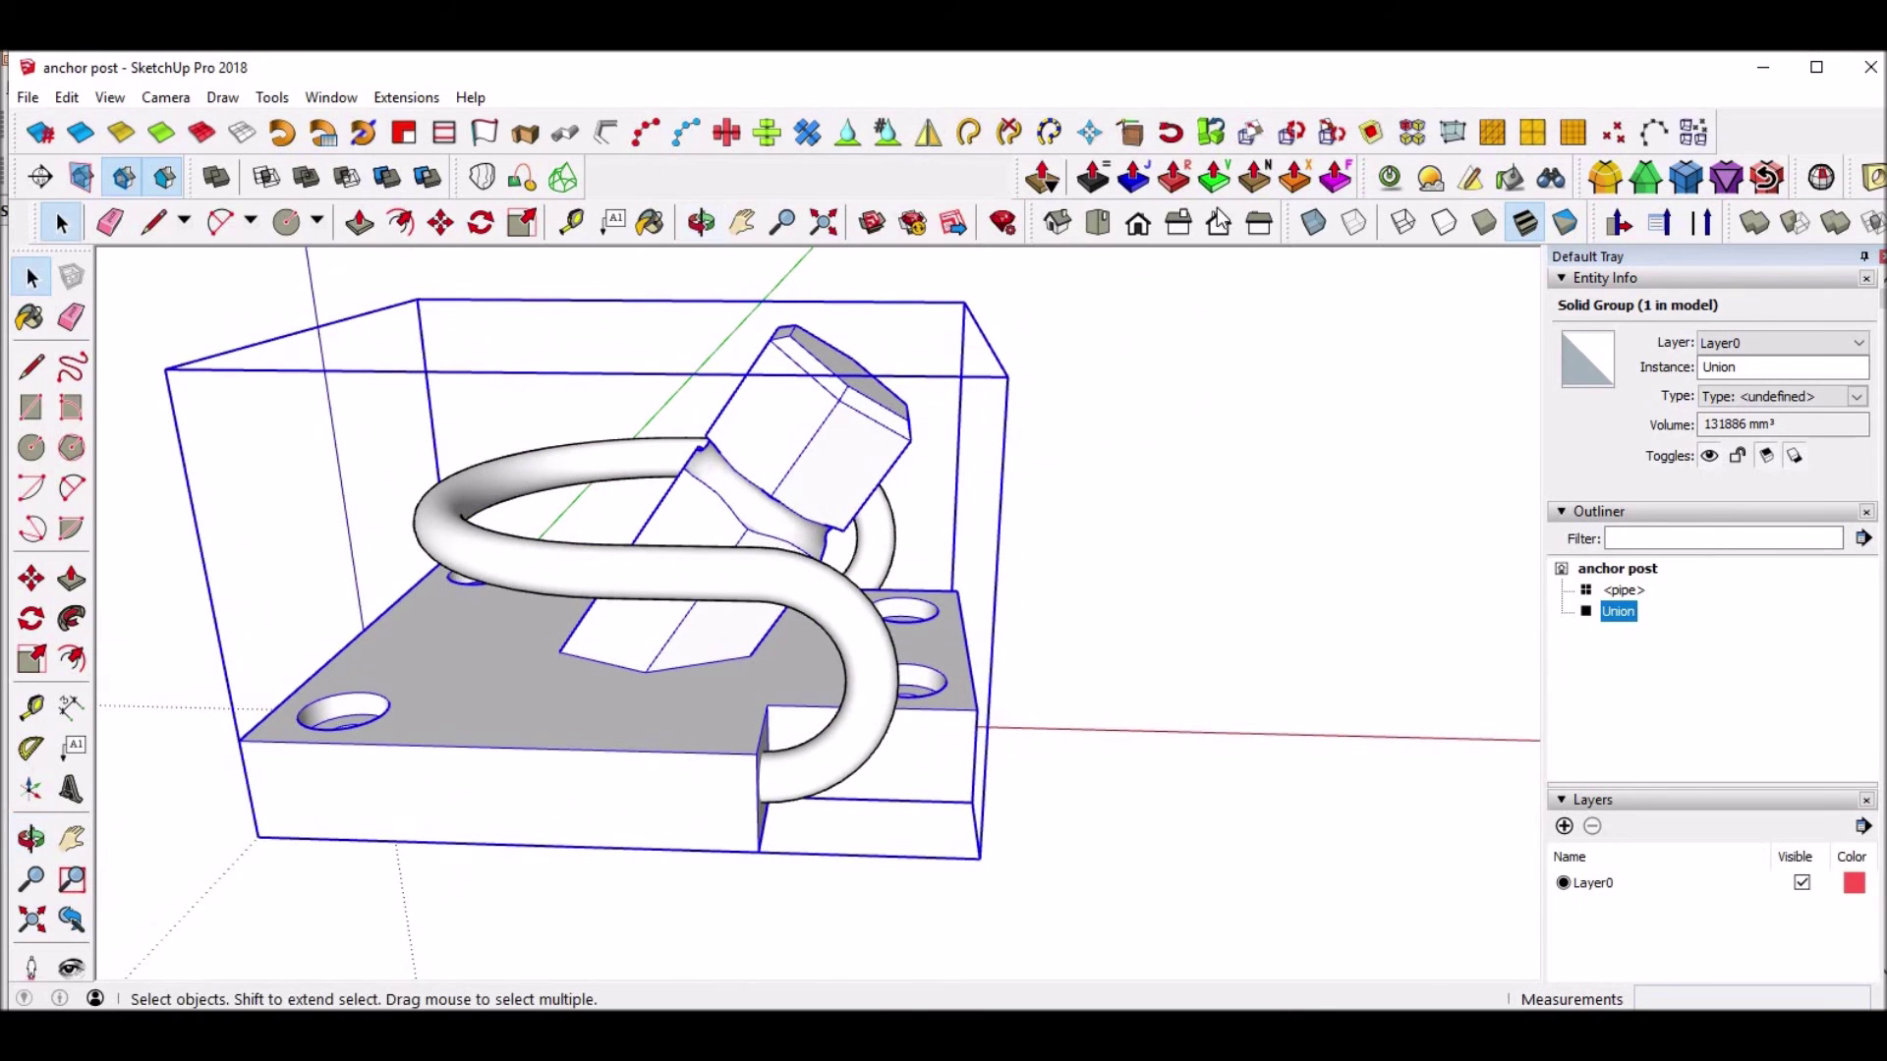
Examine in X-ray display how the pipe sits in the base, and check the Union group and pipe individually as solids.
left_click(1329, 224)
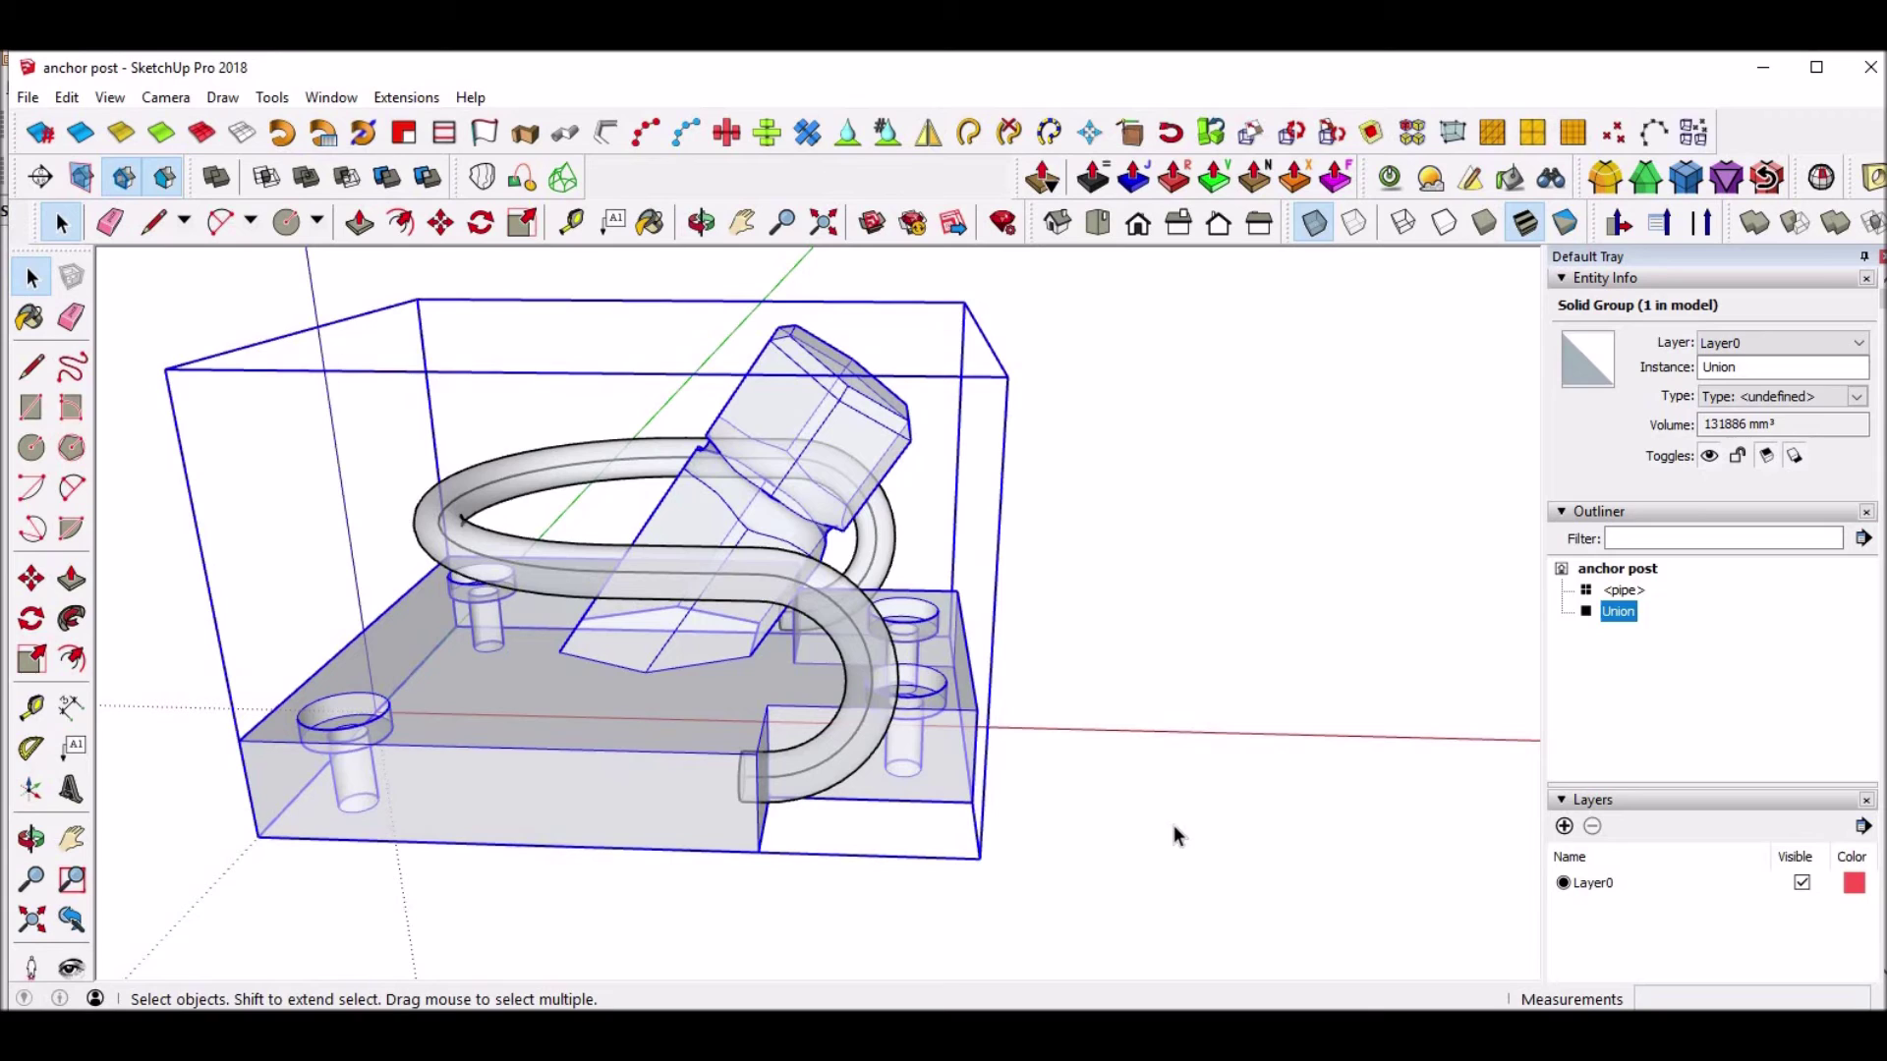
left_click(1236, 581)
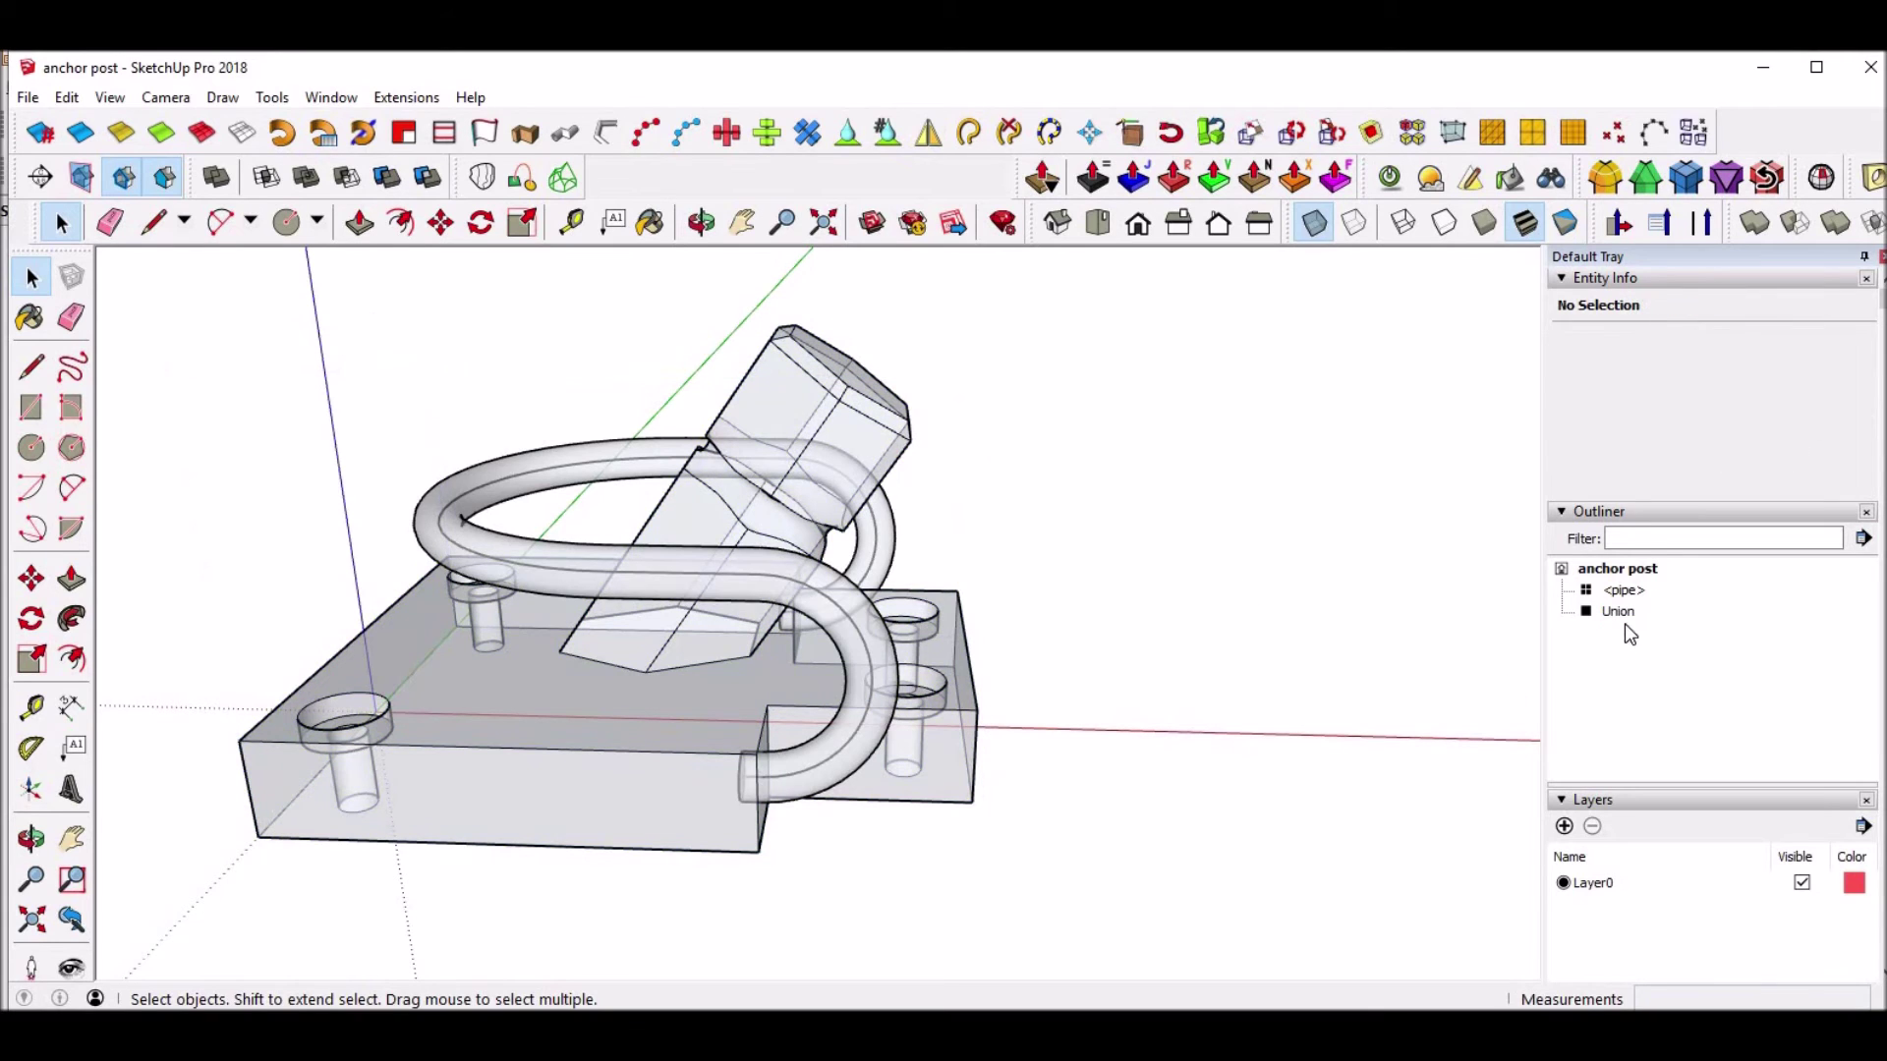
left_click(1314, 224)
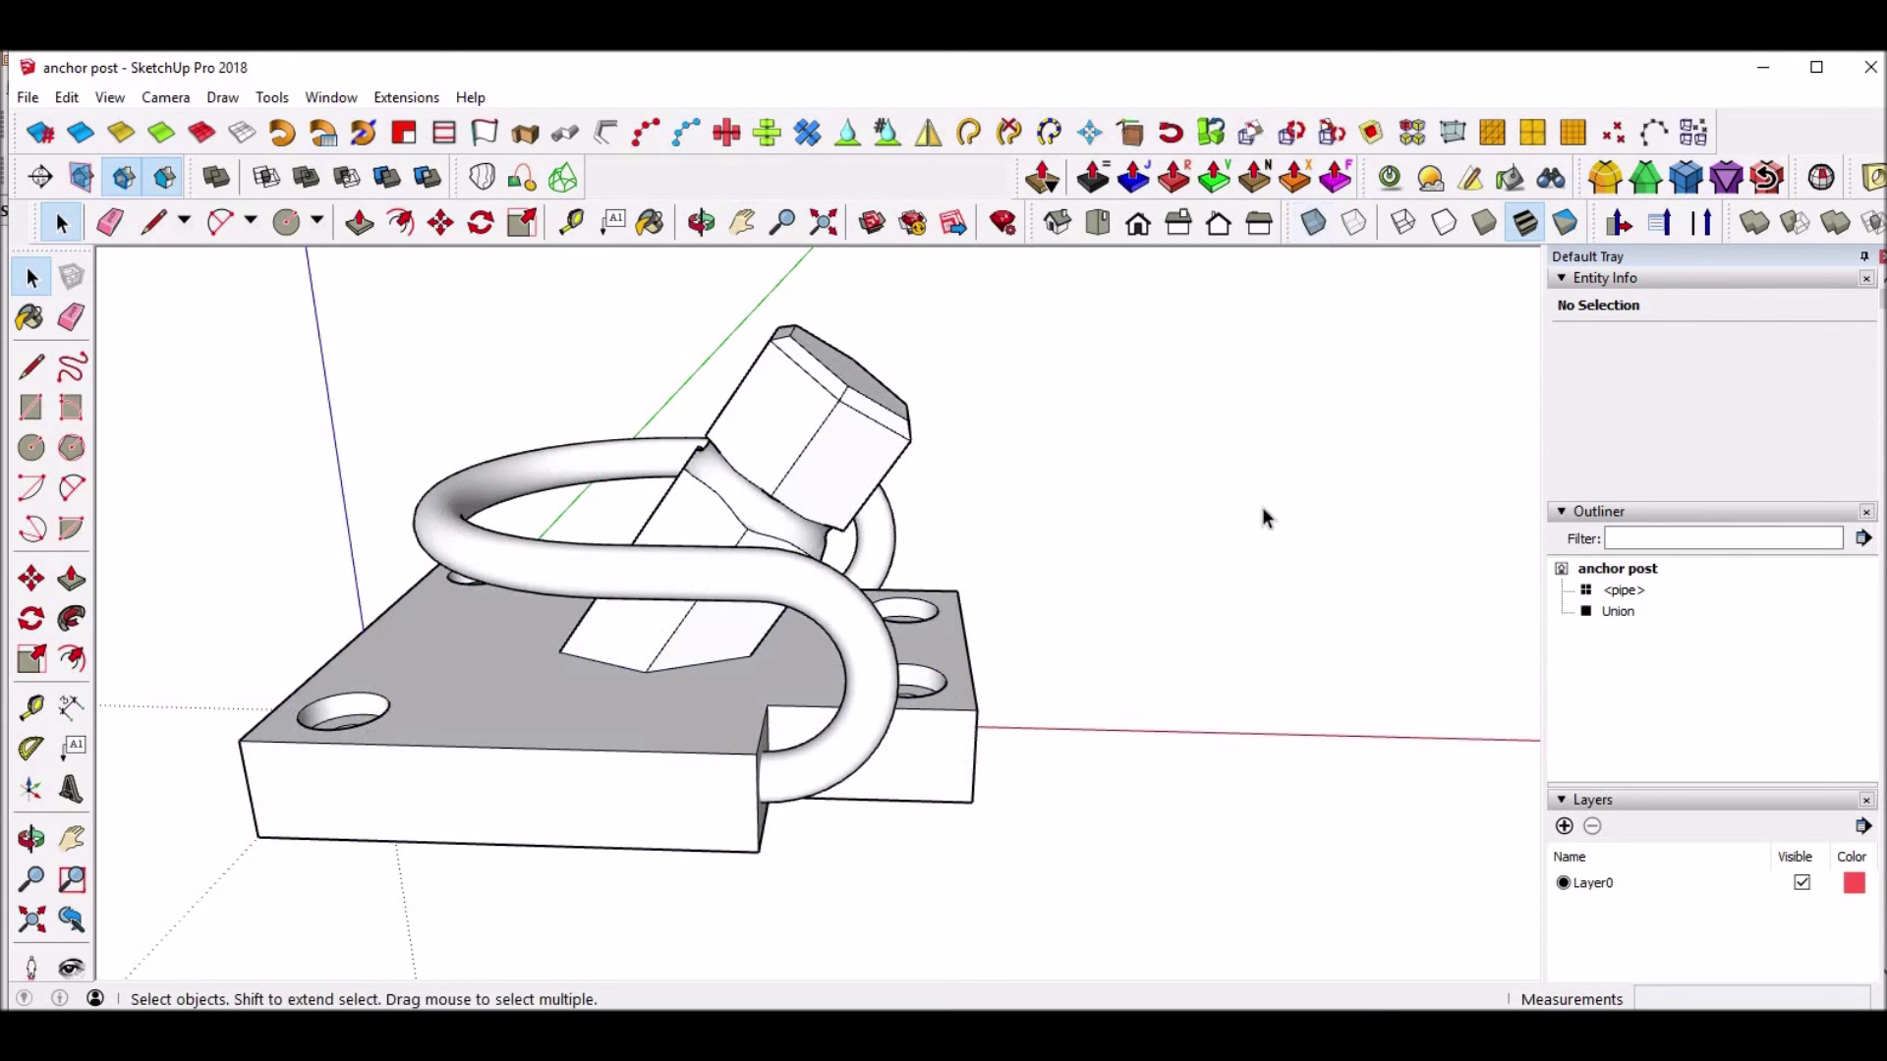
left_click(826, 460)
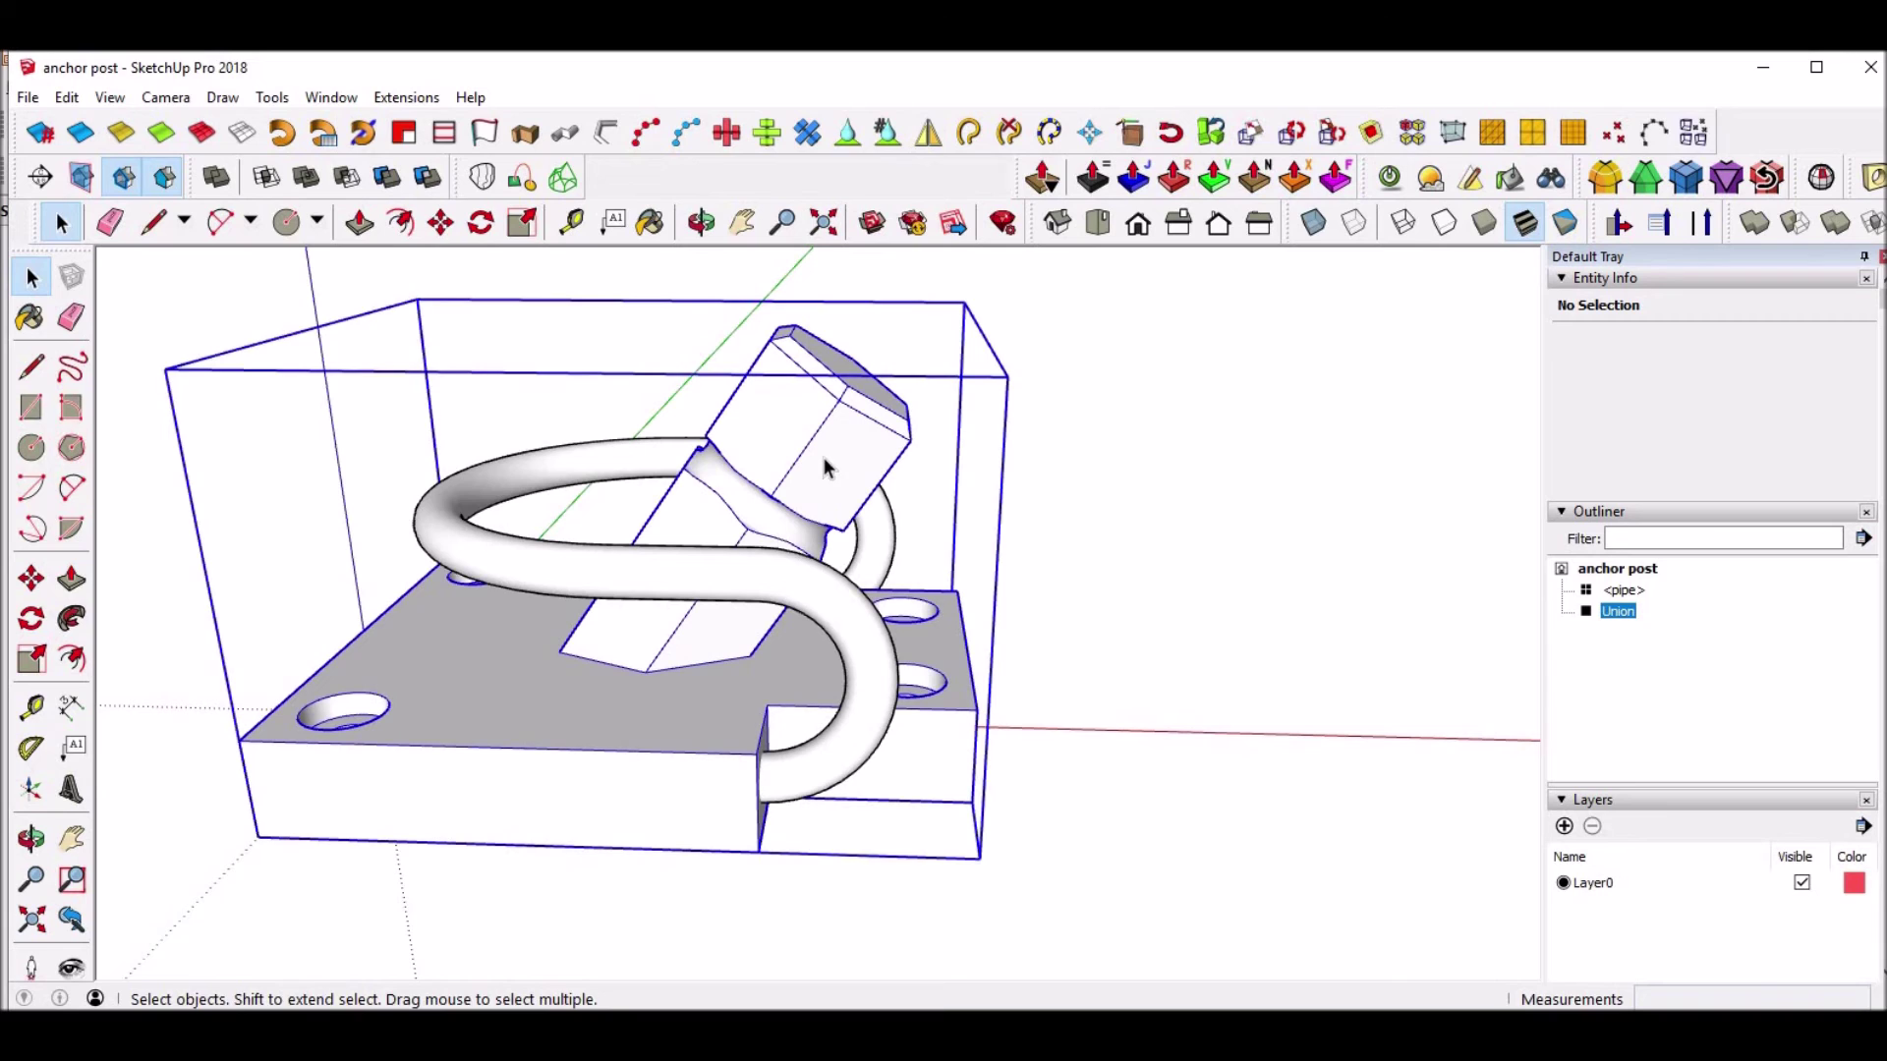
key("g")
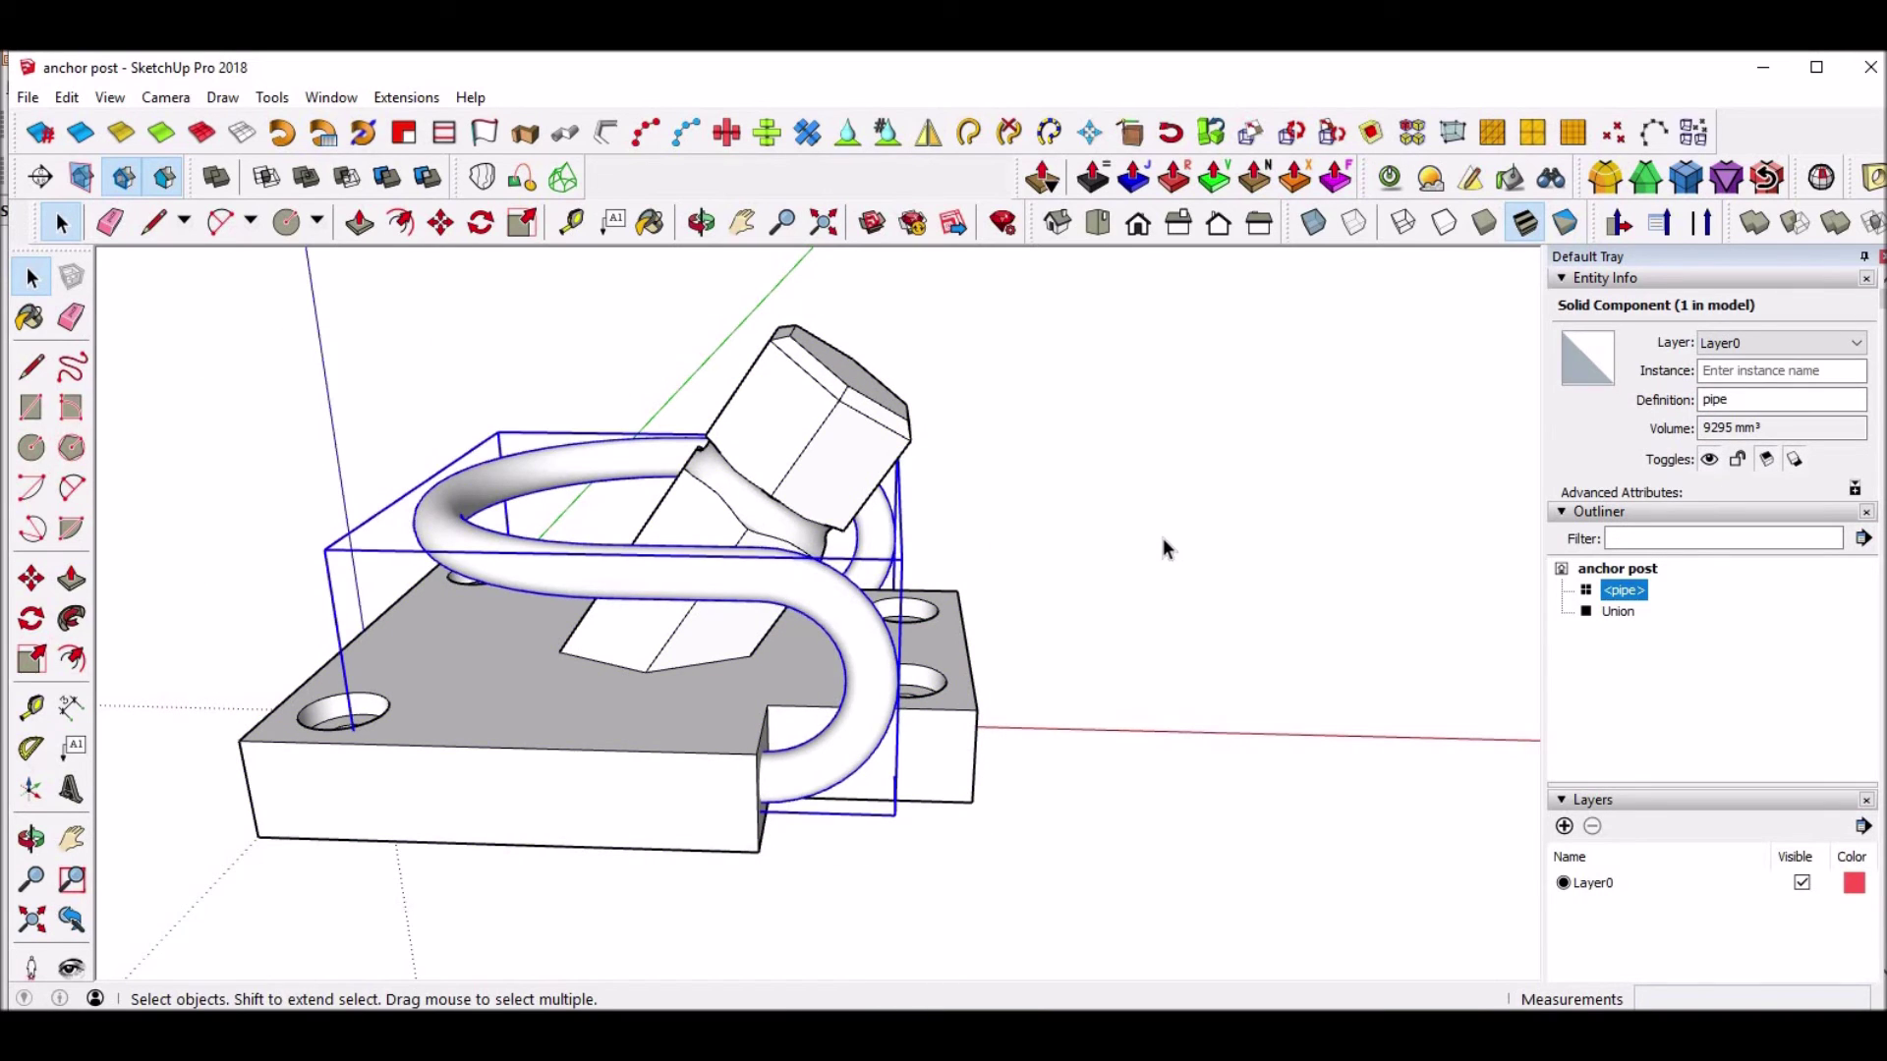
left_click(1164, 539)
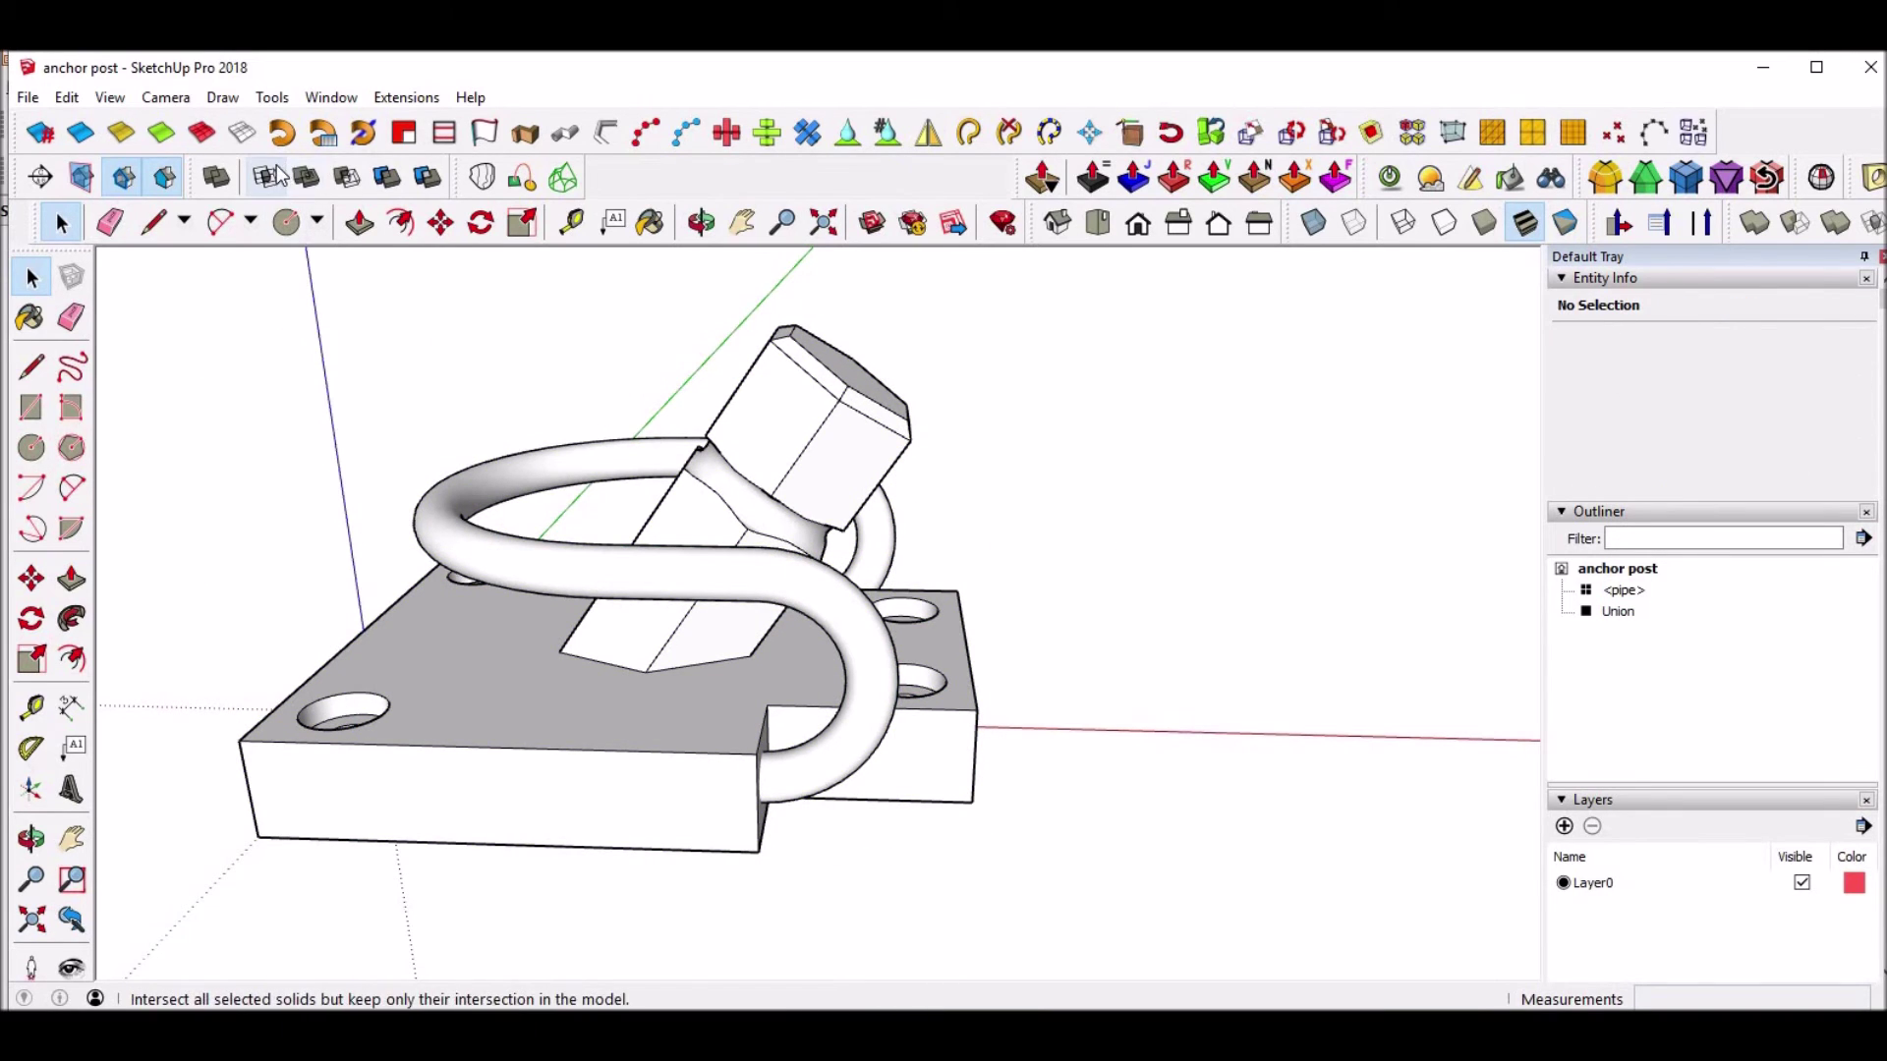
Union the base-and-post Union group with the pipe component and check whether the merged group is a solid.
left_click(309, 174)
left_click(755, 443)
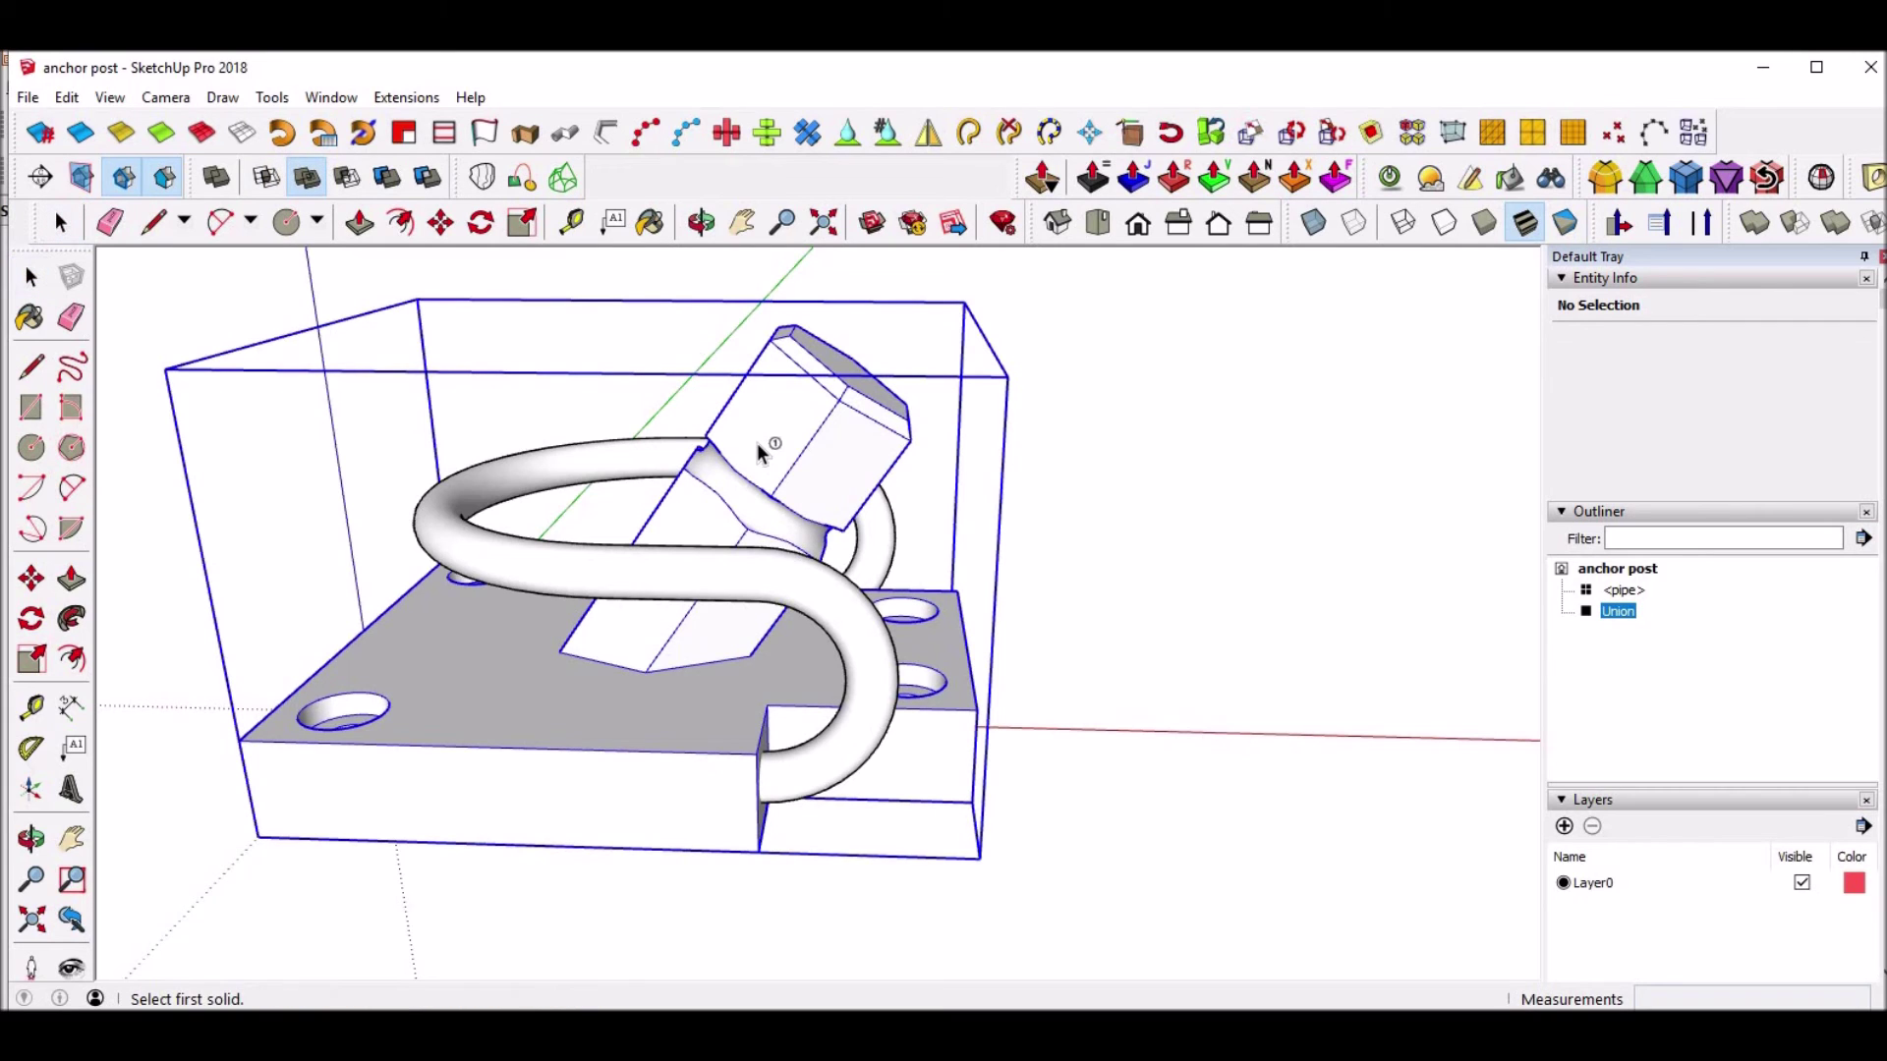
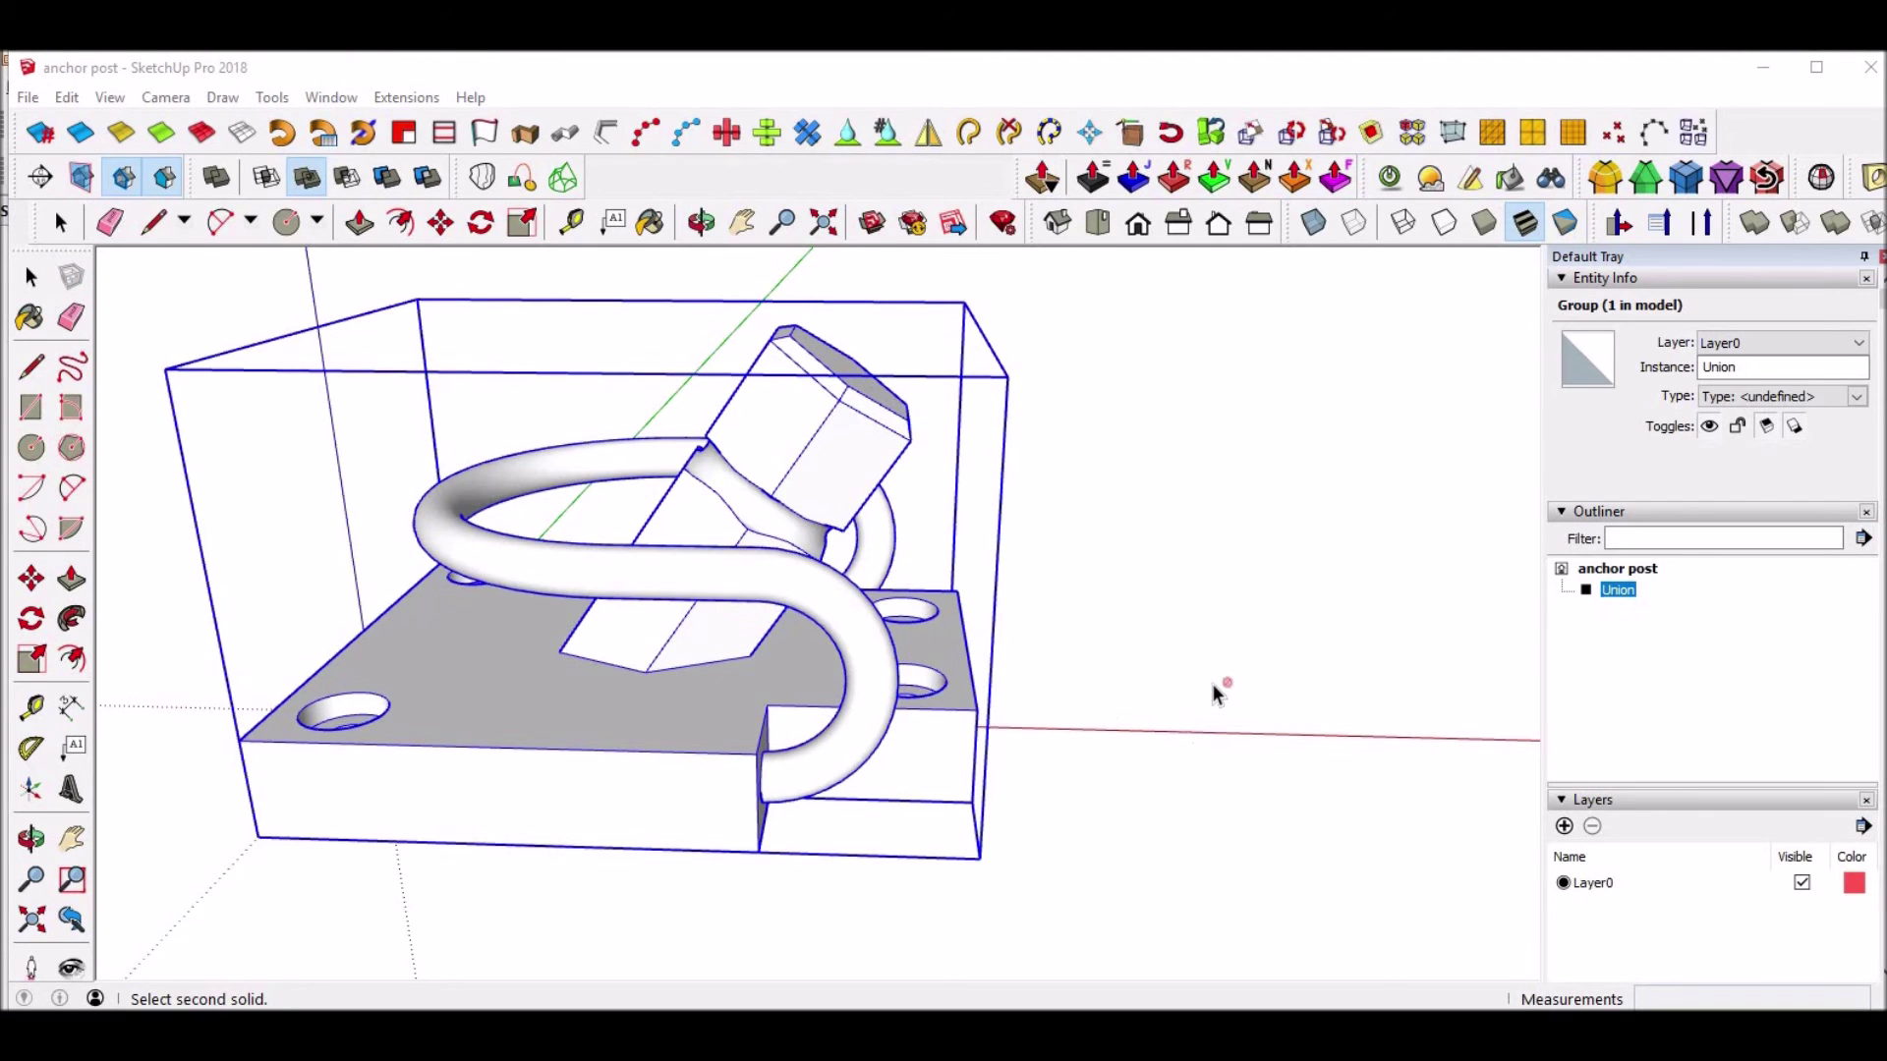
middle_click_drag(1116, 684, 1340, 591)
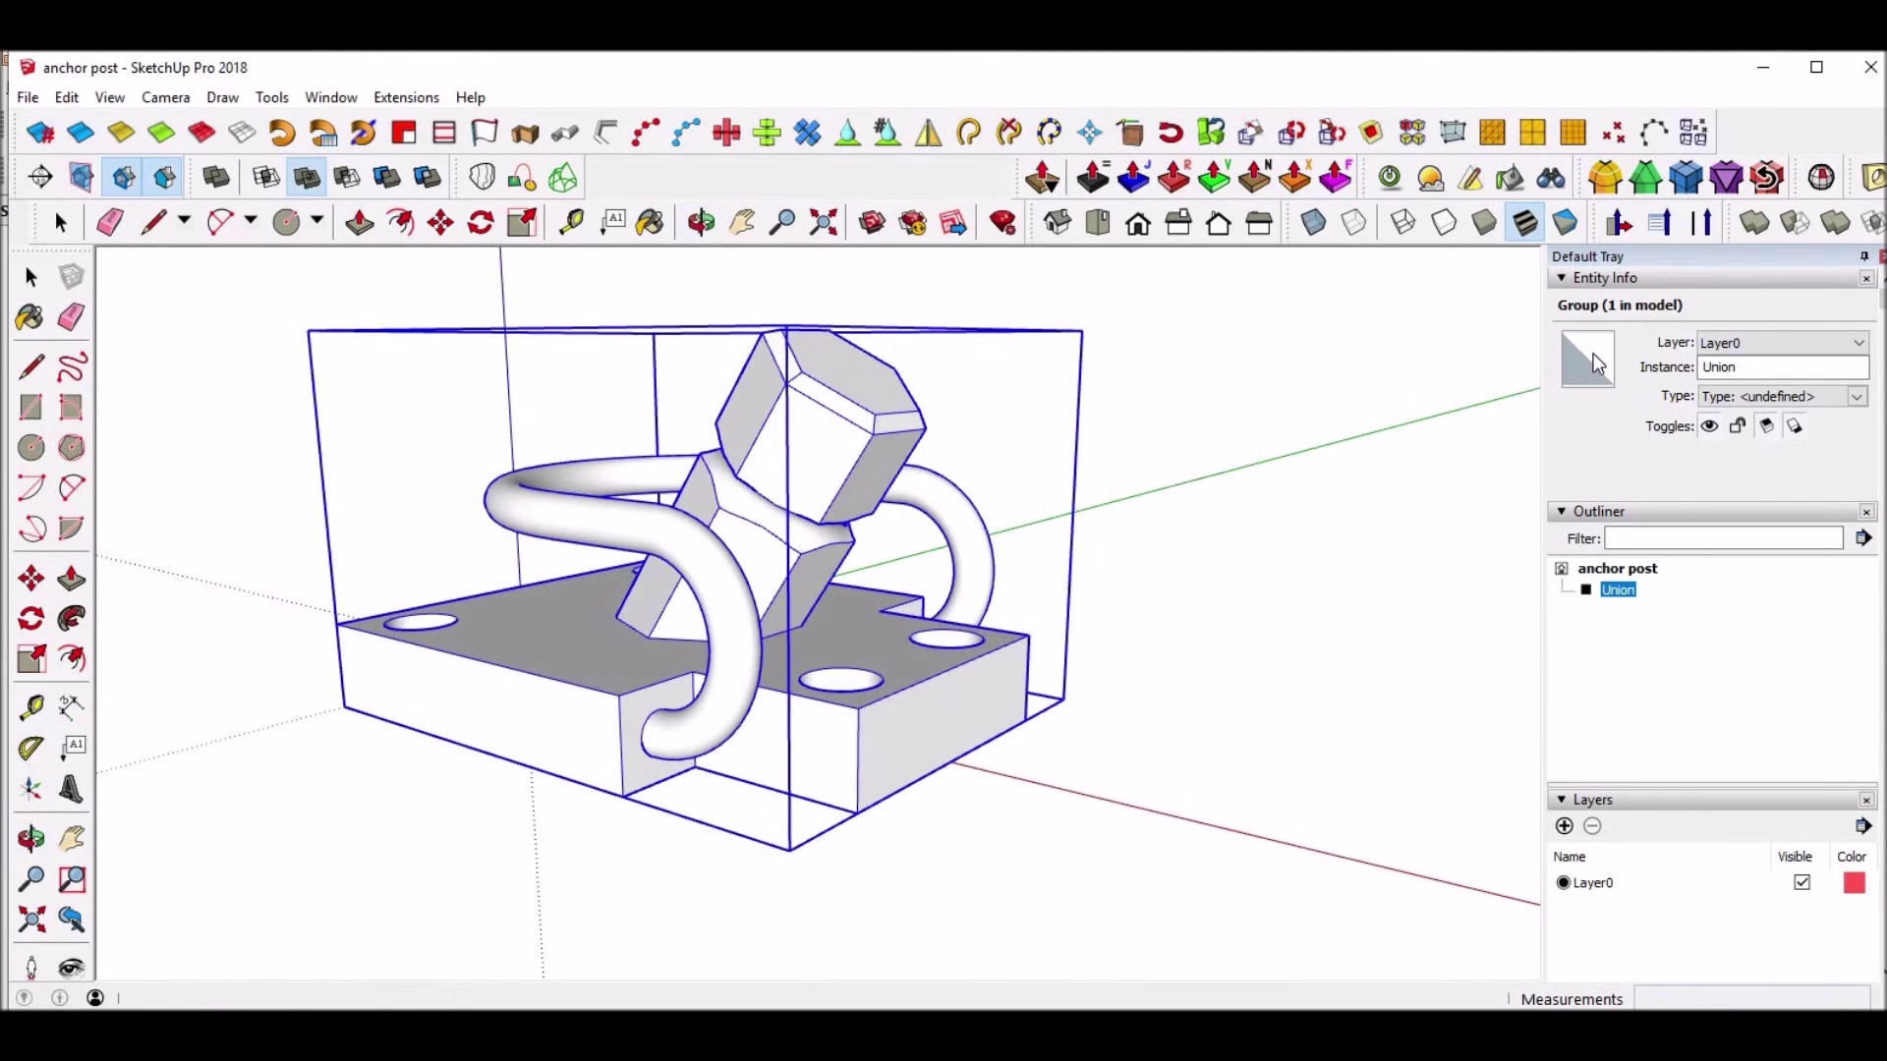
left_click(1354, 595)
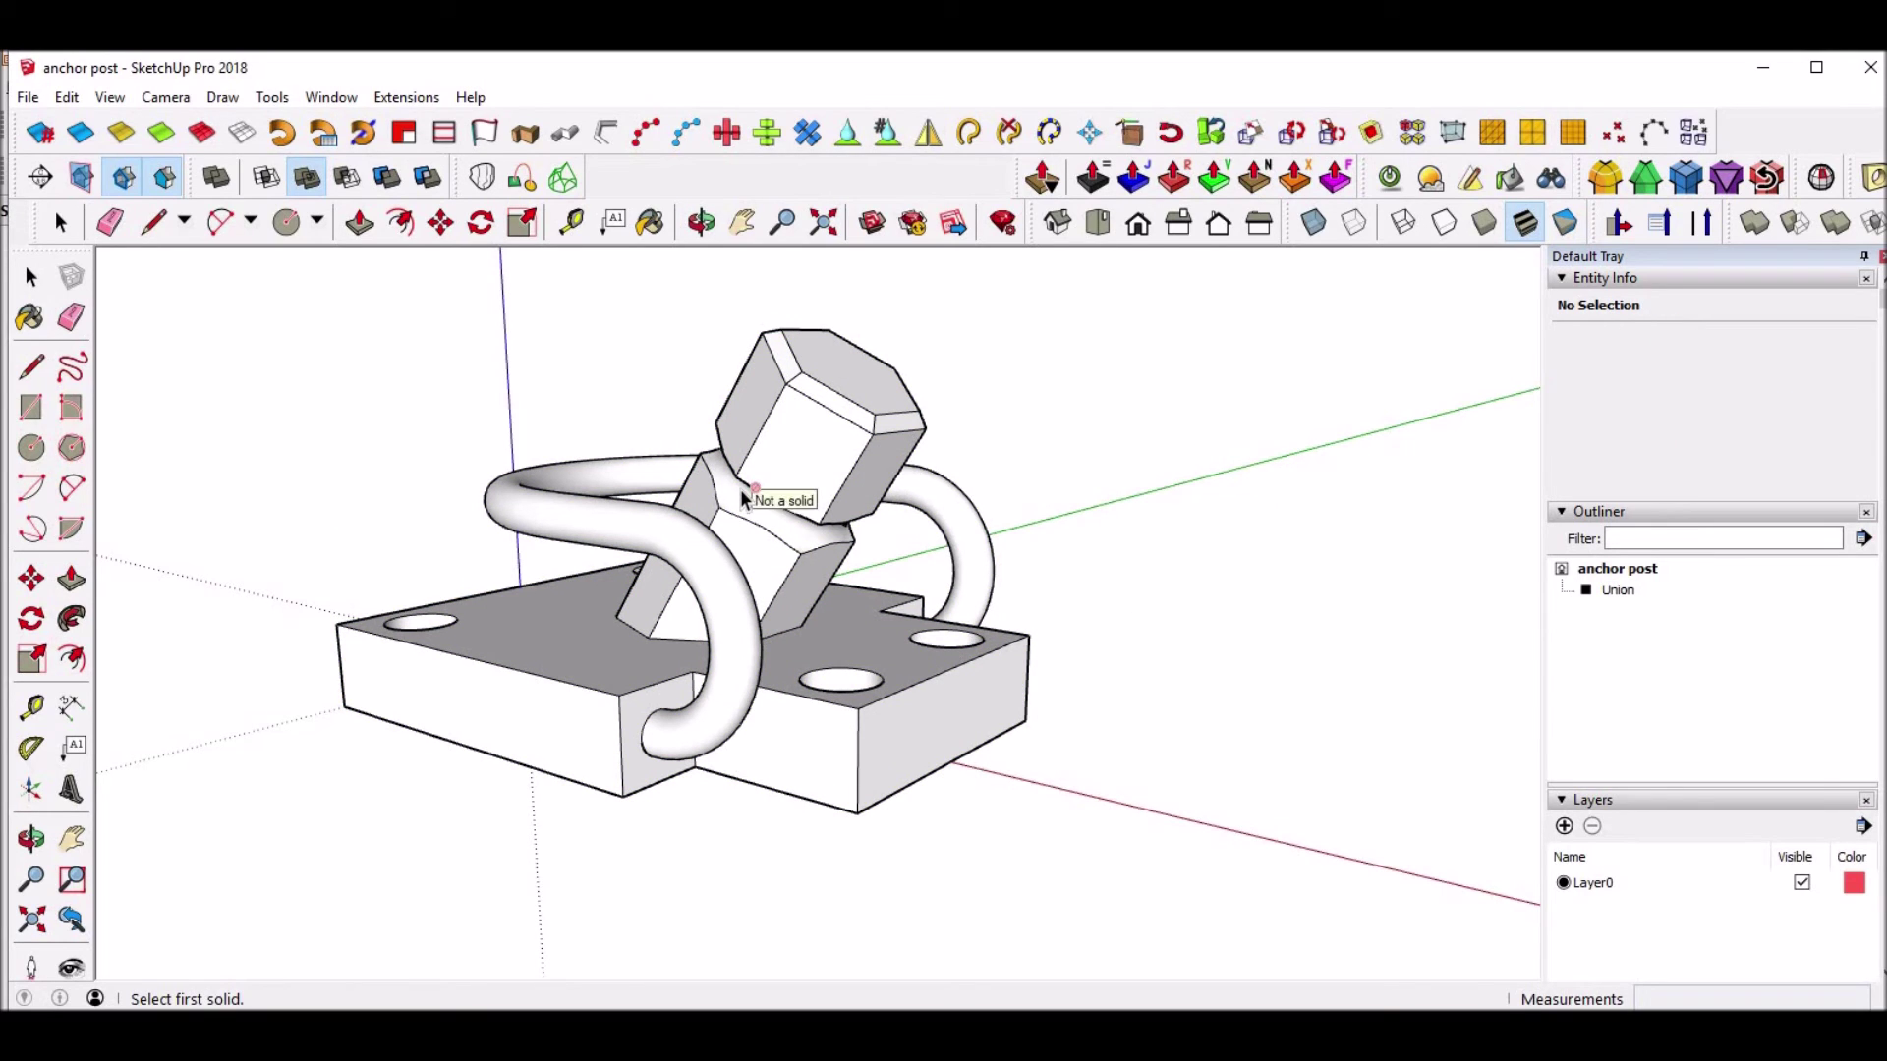
key("space")
left_click(847, 456)
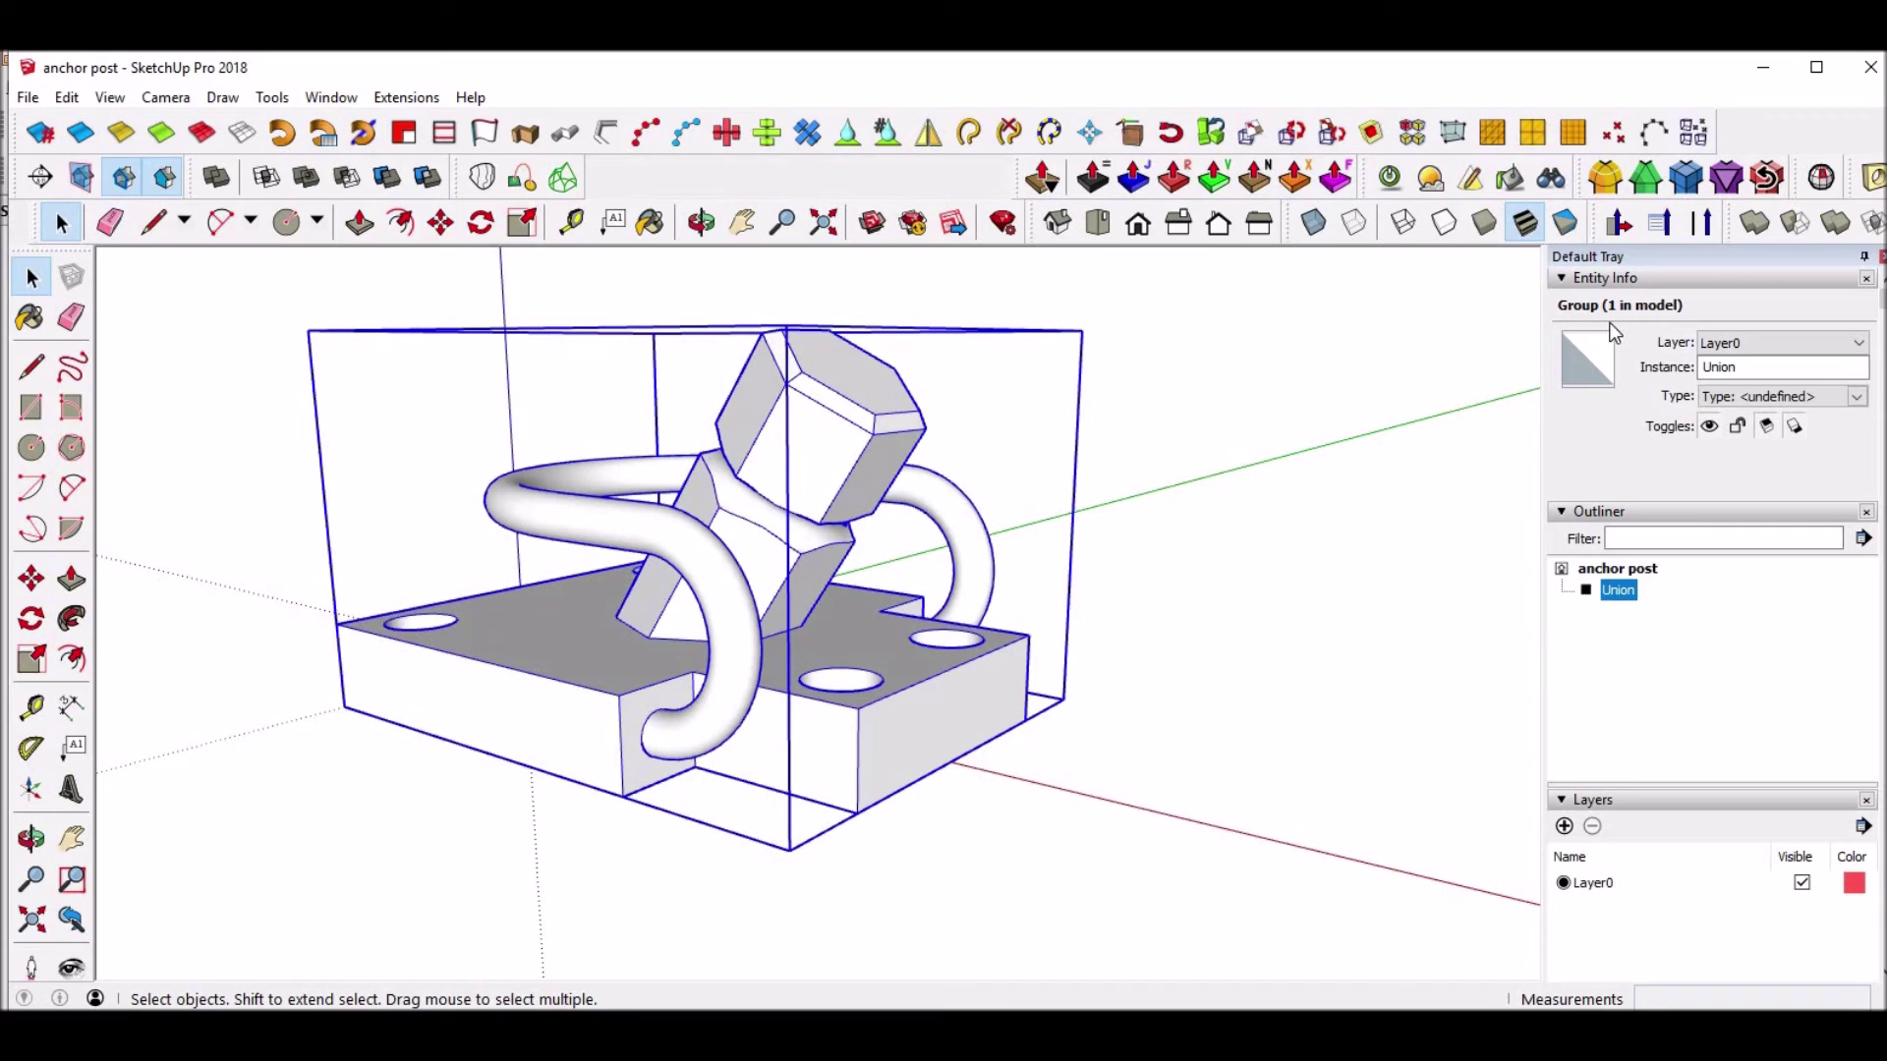
Inspect the merged group with Solid Inspector, fix its stray edges and face holes, and examine the surface borders in X-ray display.
left_click(1821, 177)
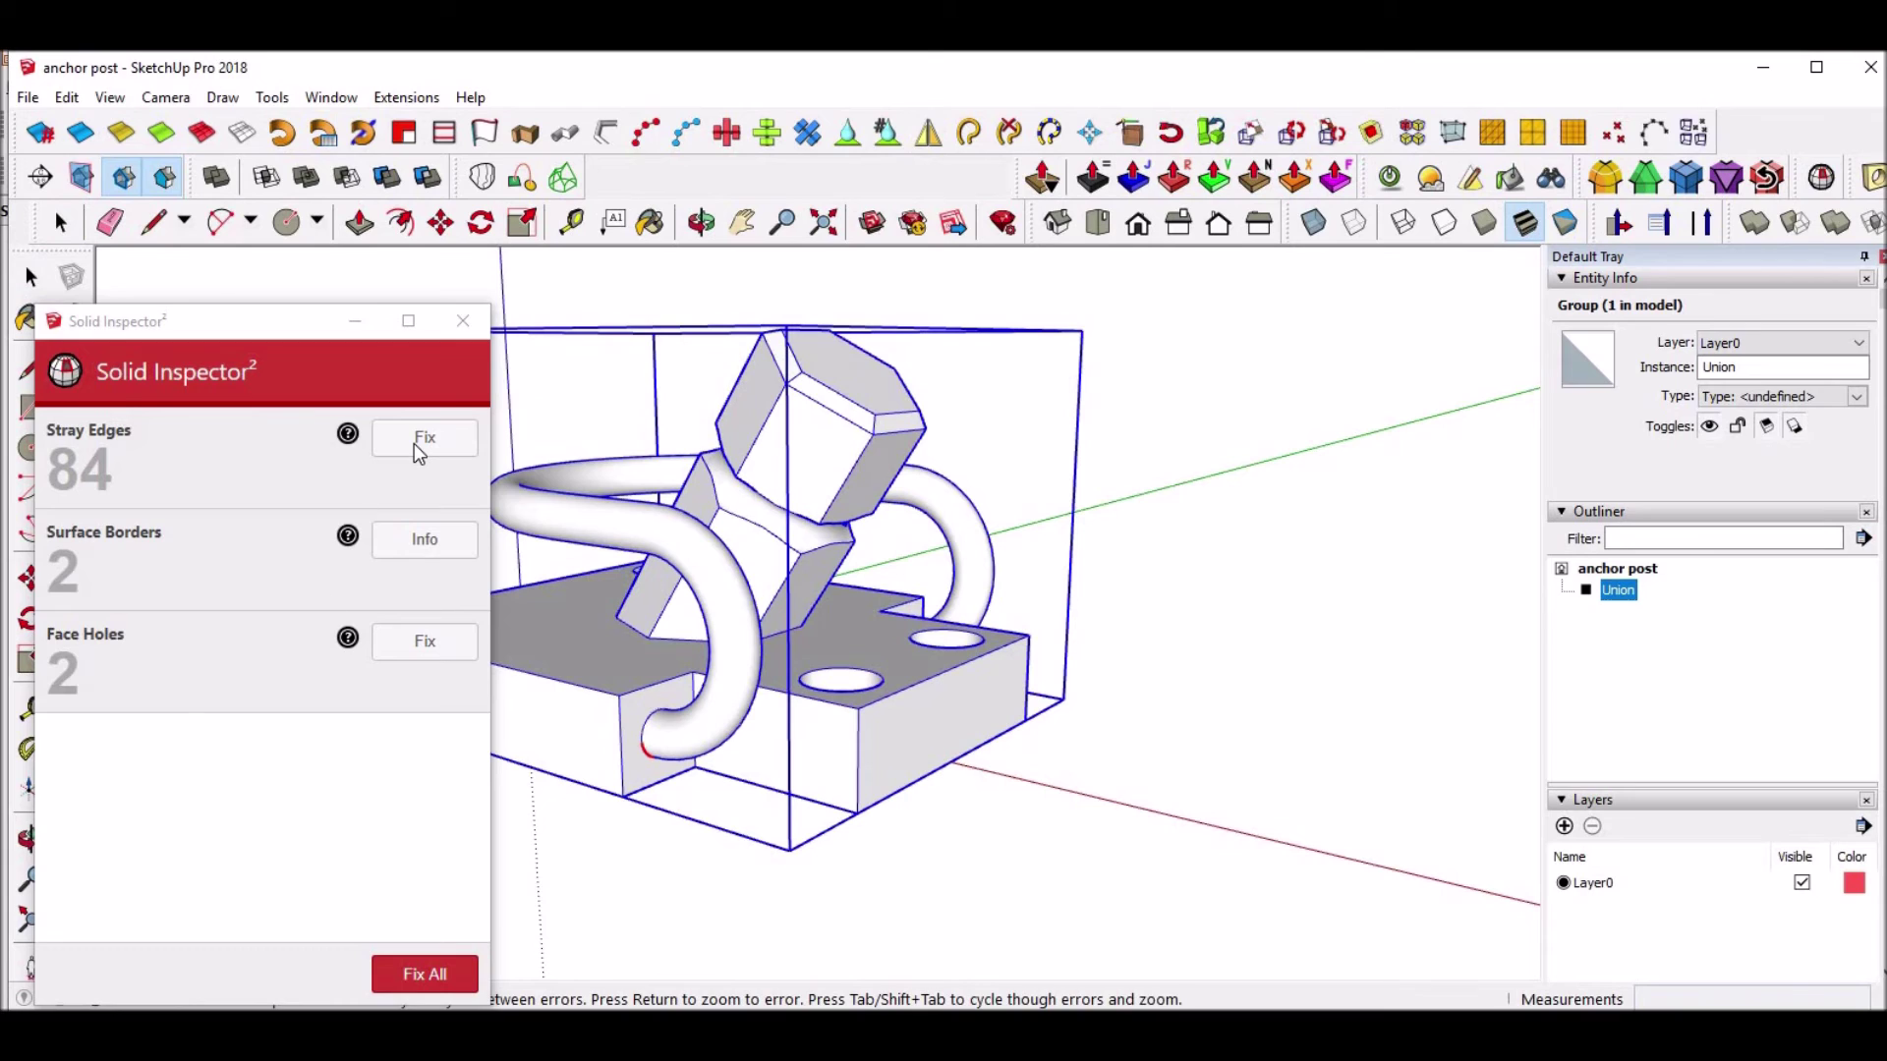
left_click(415, 444)
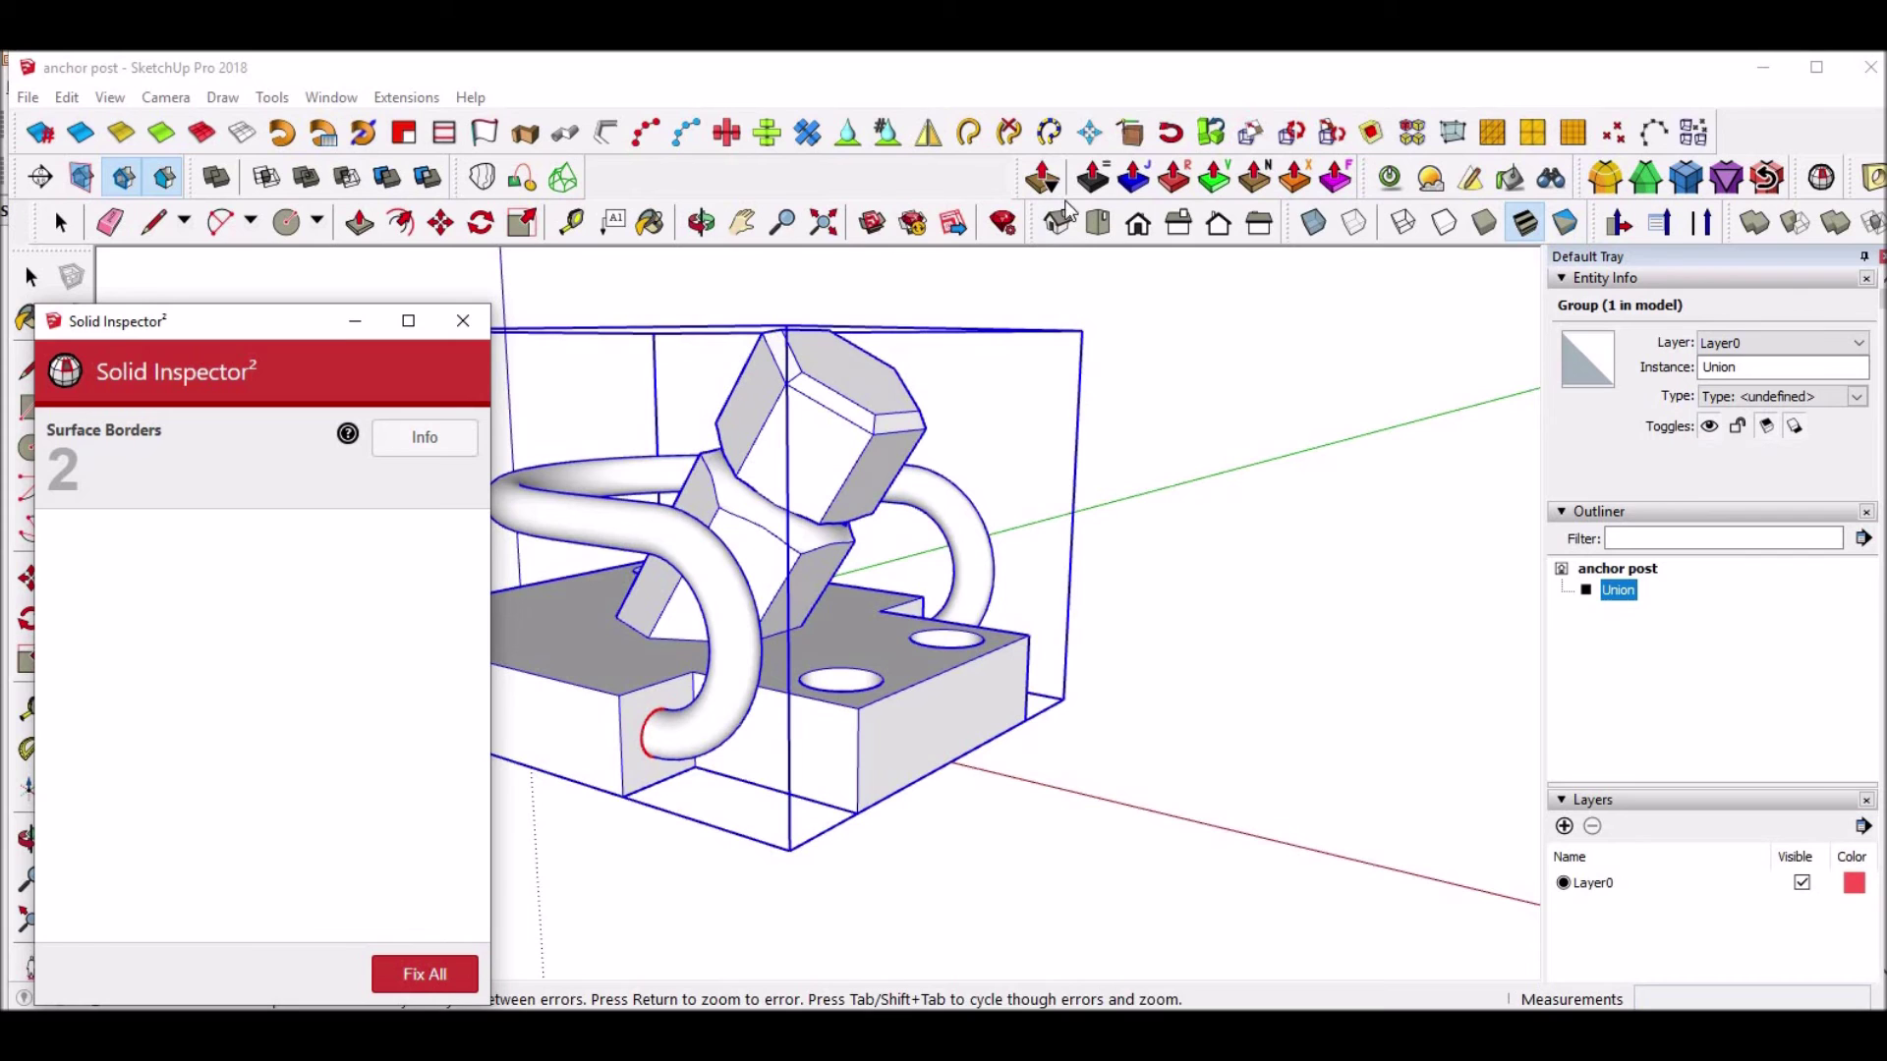
left_click(1317, 228)
middle_click_drag(801, 674, 1015, 680)
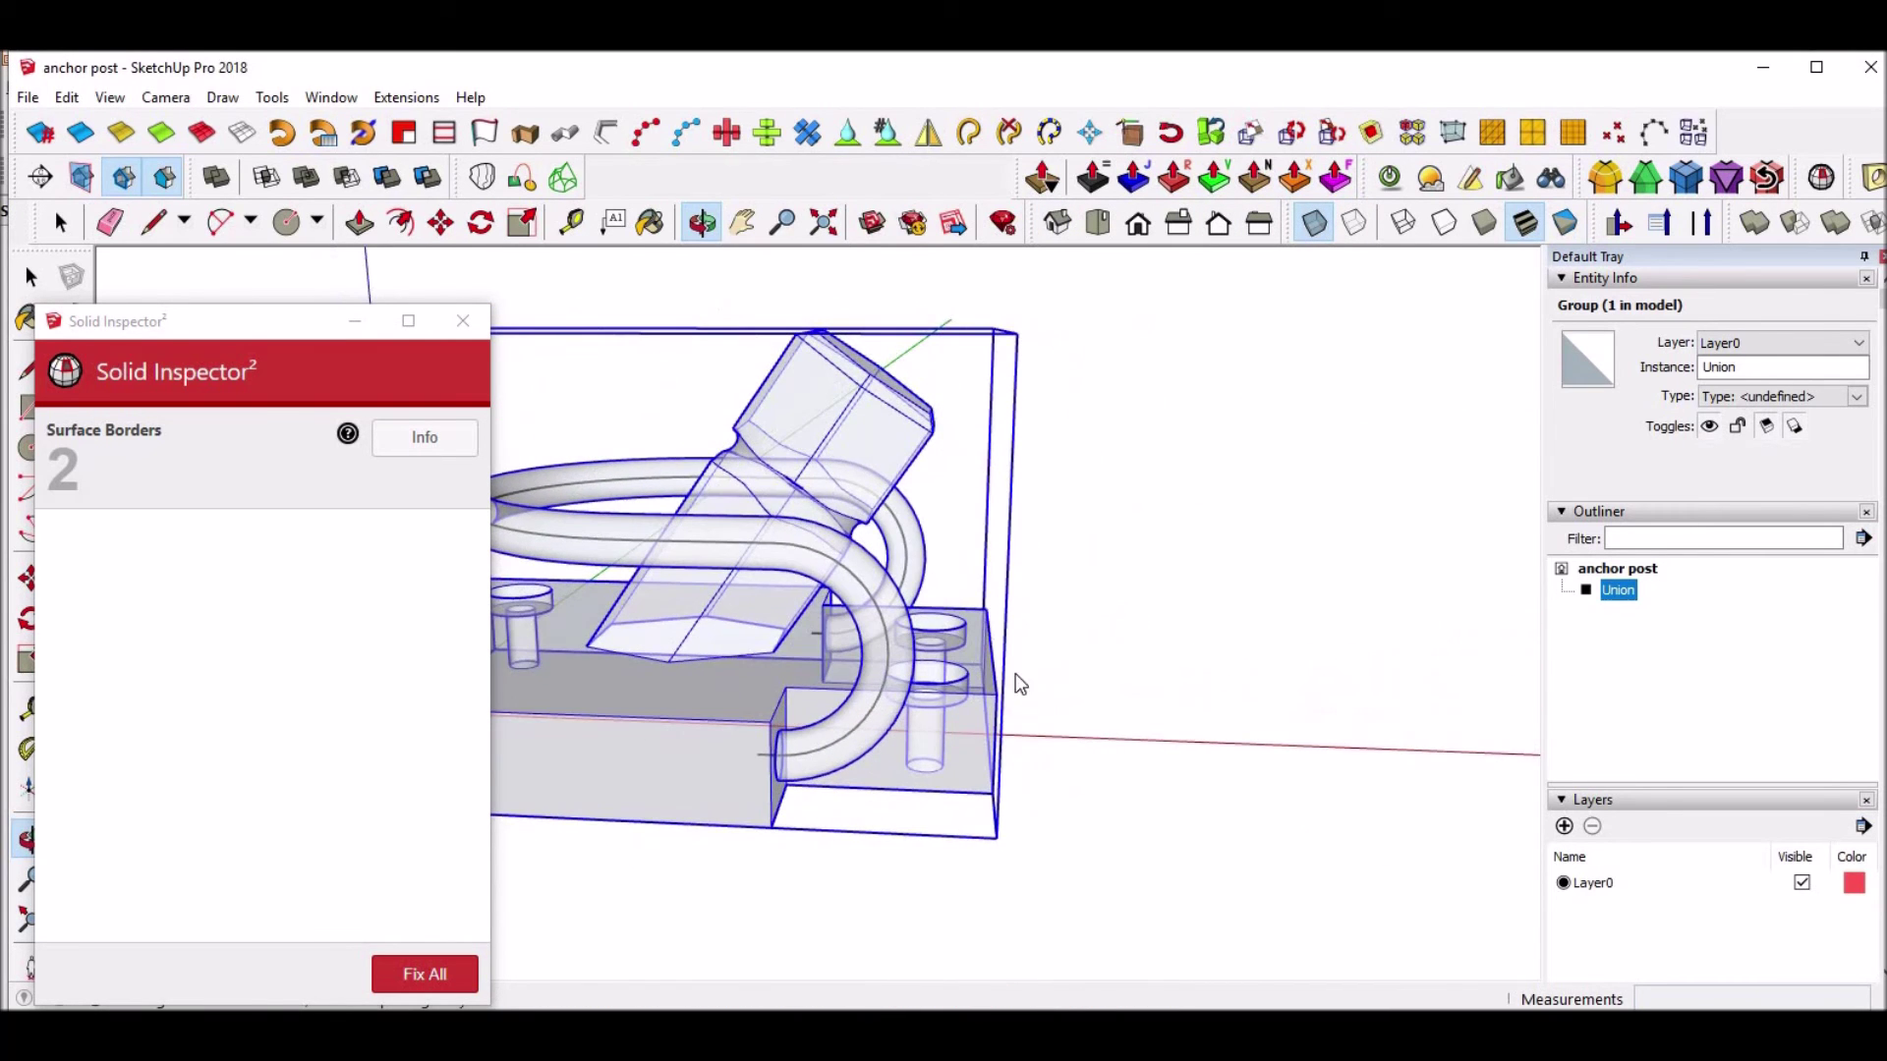
middle_click_drag(825, 660, 1189, 649, "shift")
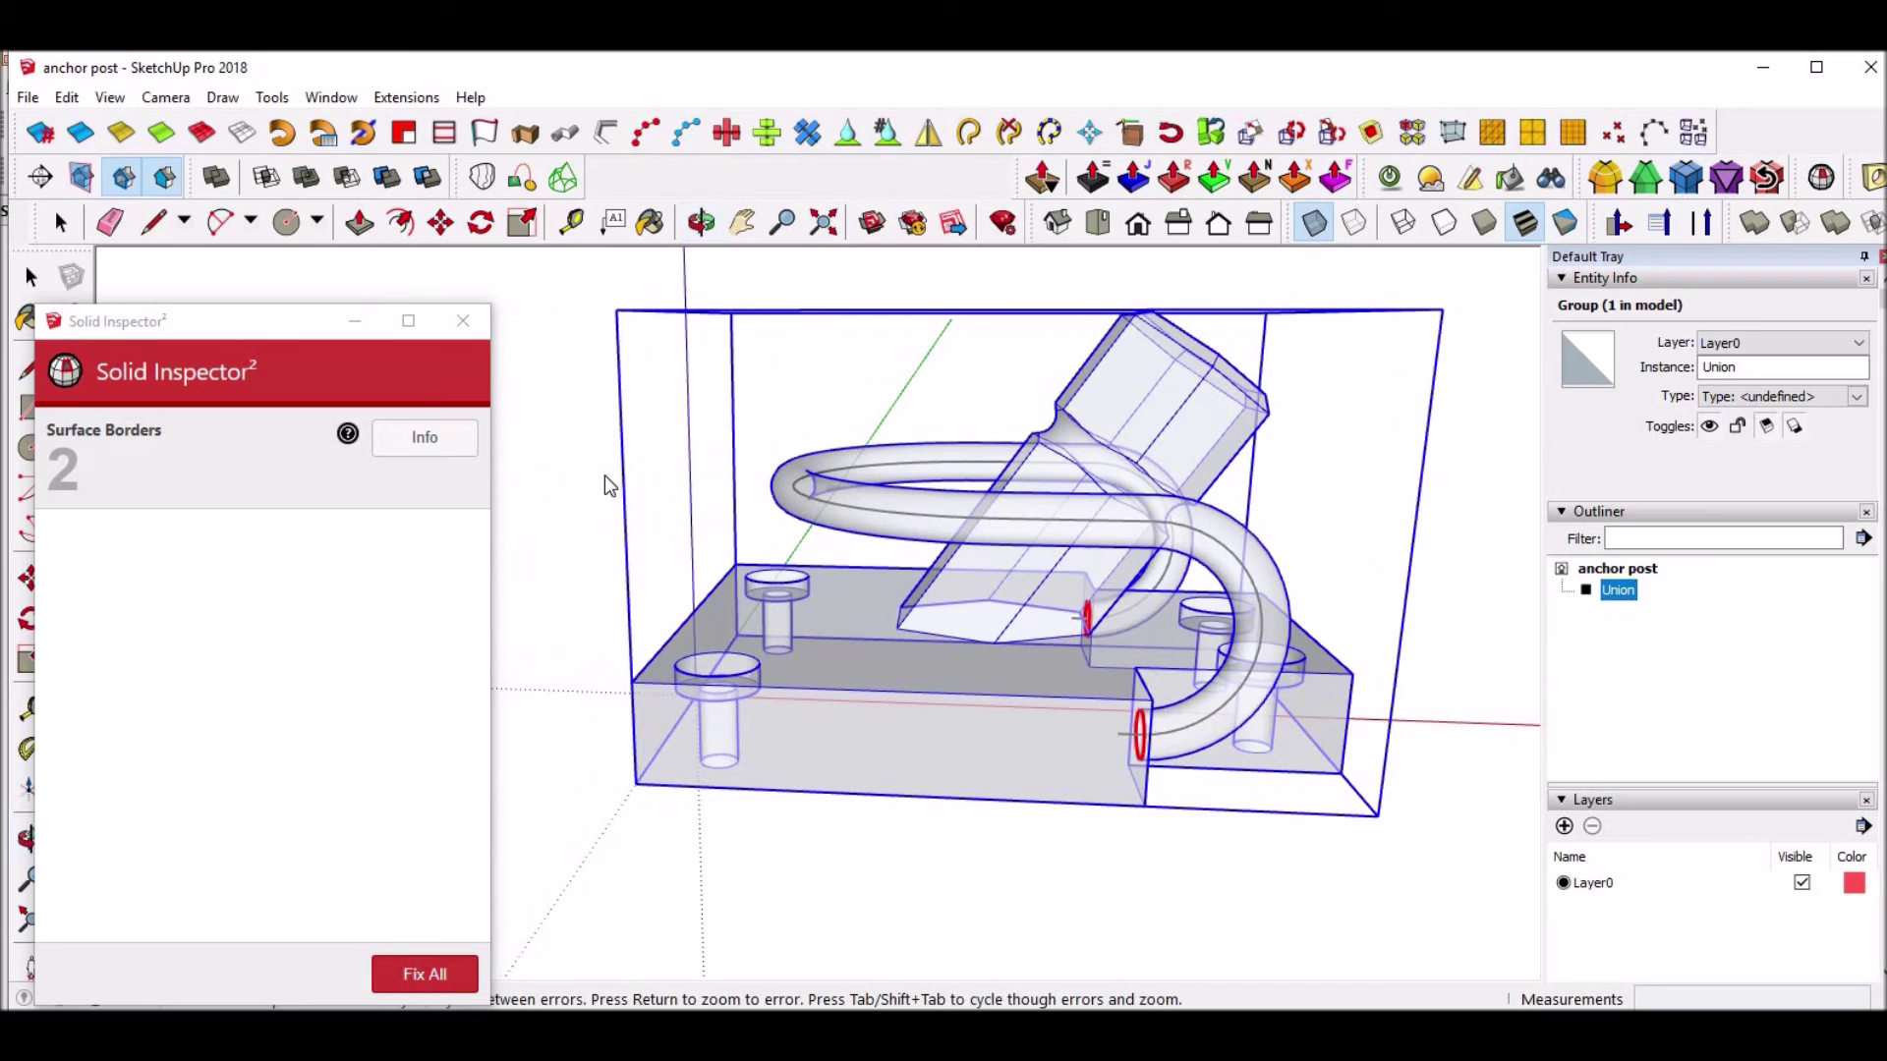
Examine the rod ends where they meet the base notches, and undo the repair and union to separate pipe and Union group.
left_click(462, 321)
scroll(1059, 776, "up", 4)
middle_click_drag(1059, 777, 1174, 727)
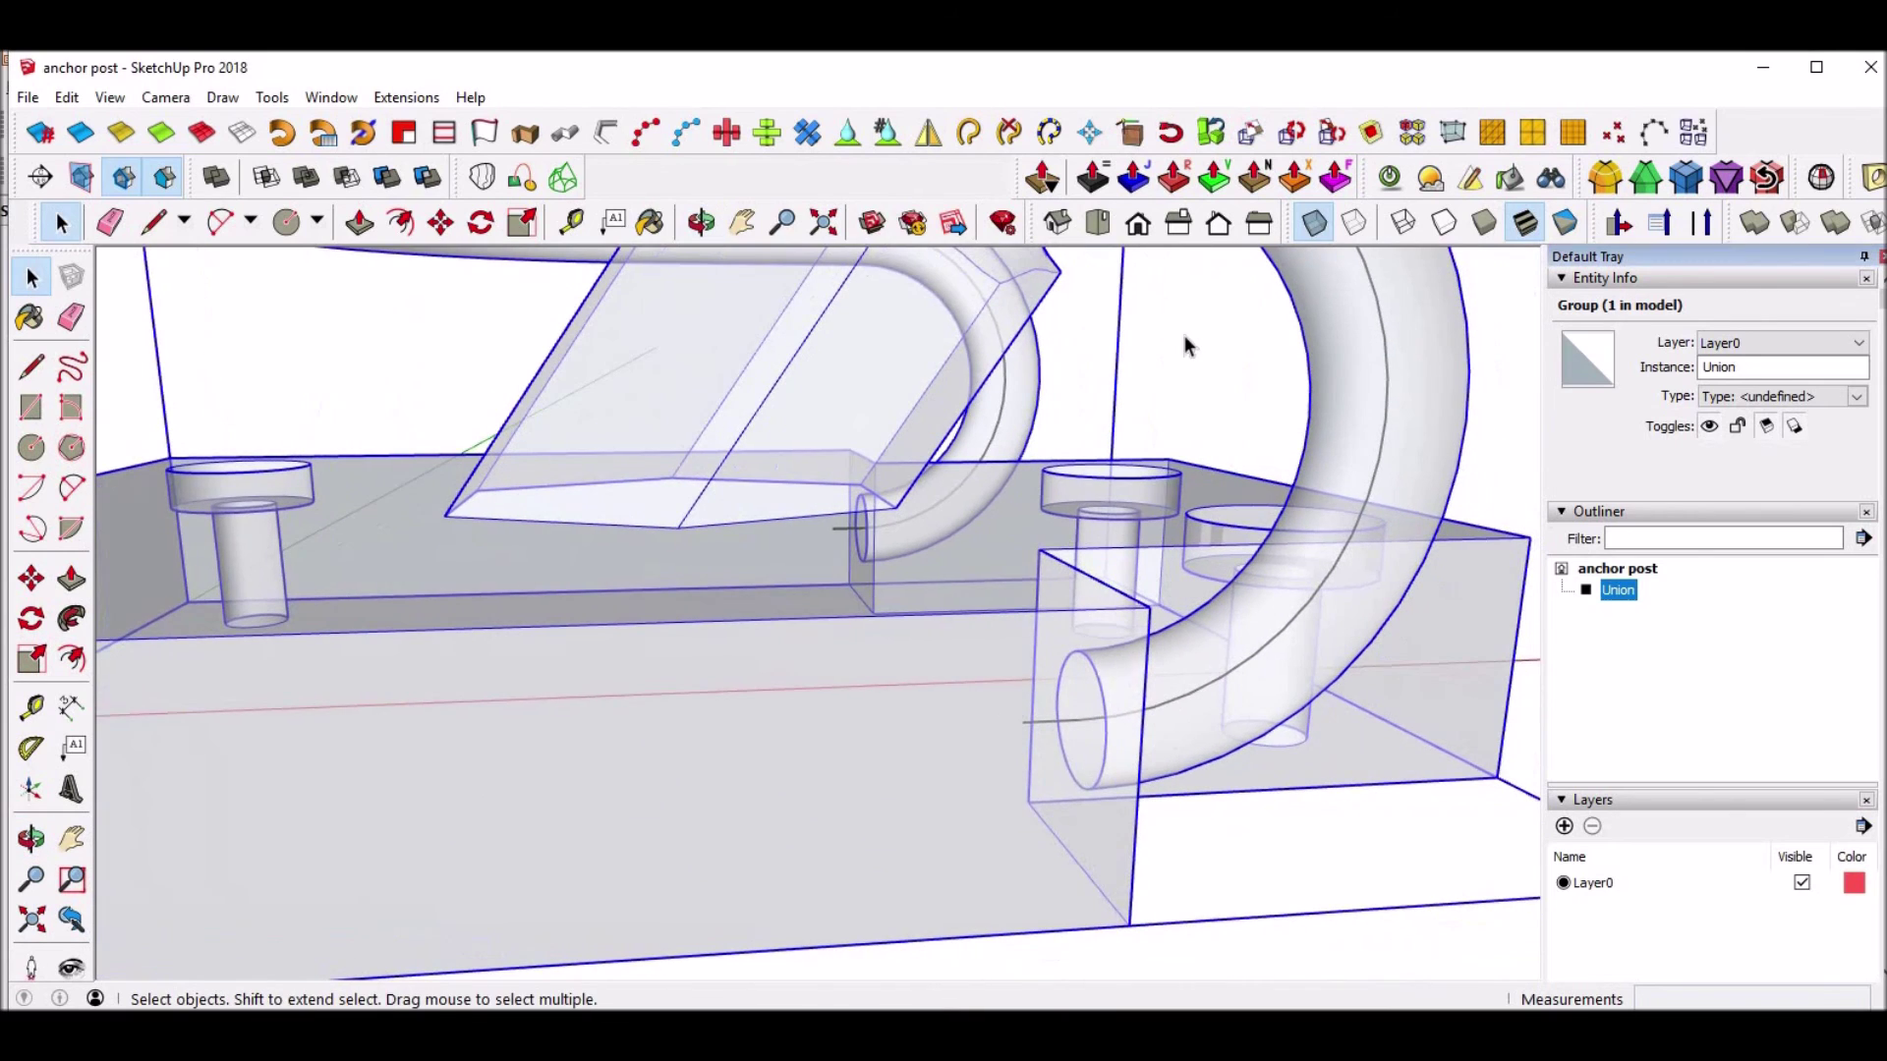
left_click(1313, 224)
mouse_move(1103, 927)
middle_mouse_down()
mouse_move(871, 775)
mouse_move(1100, 804)
mouse_move(1045, 834)
mouse_move(888, 471)
mouse_move(885, 345)
mouse_move(1152, 332)
mouse_move(1258, 383)
mouse_move(1129, 367)
mouse_move(1184, 363)
mouse_move(1182, 387)
mouse_move(1234, 379)
mouse_move(1124, 354)
mouse_move(1163, 366)
mouse_move(991, 481)
middle_mouse_up()
key("space")
scroll(991, 482, "down", 5)
middle_click_drag(1002, 412, 998, 653)
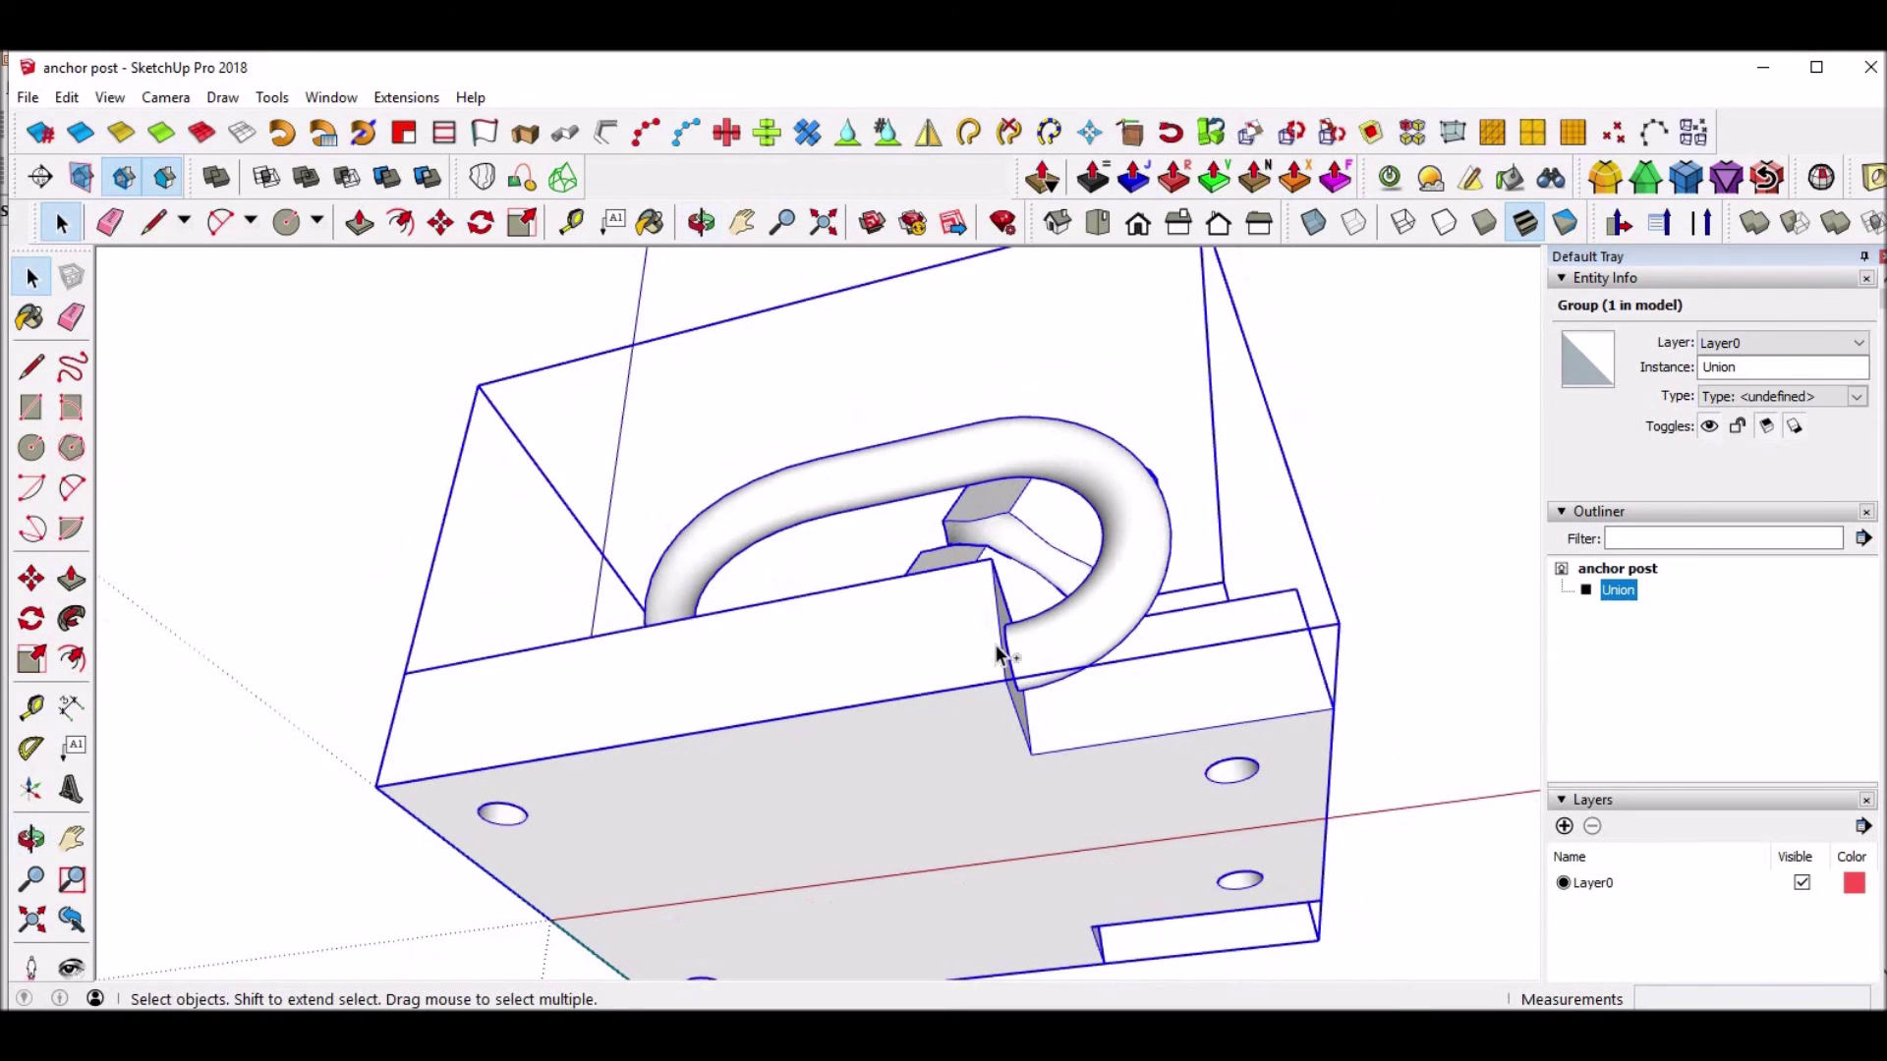
middle_click_drag(963, 476, 968, 599)
scroll(968, 599, "down", 3)
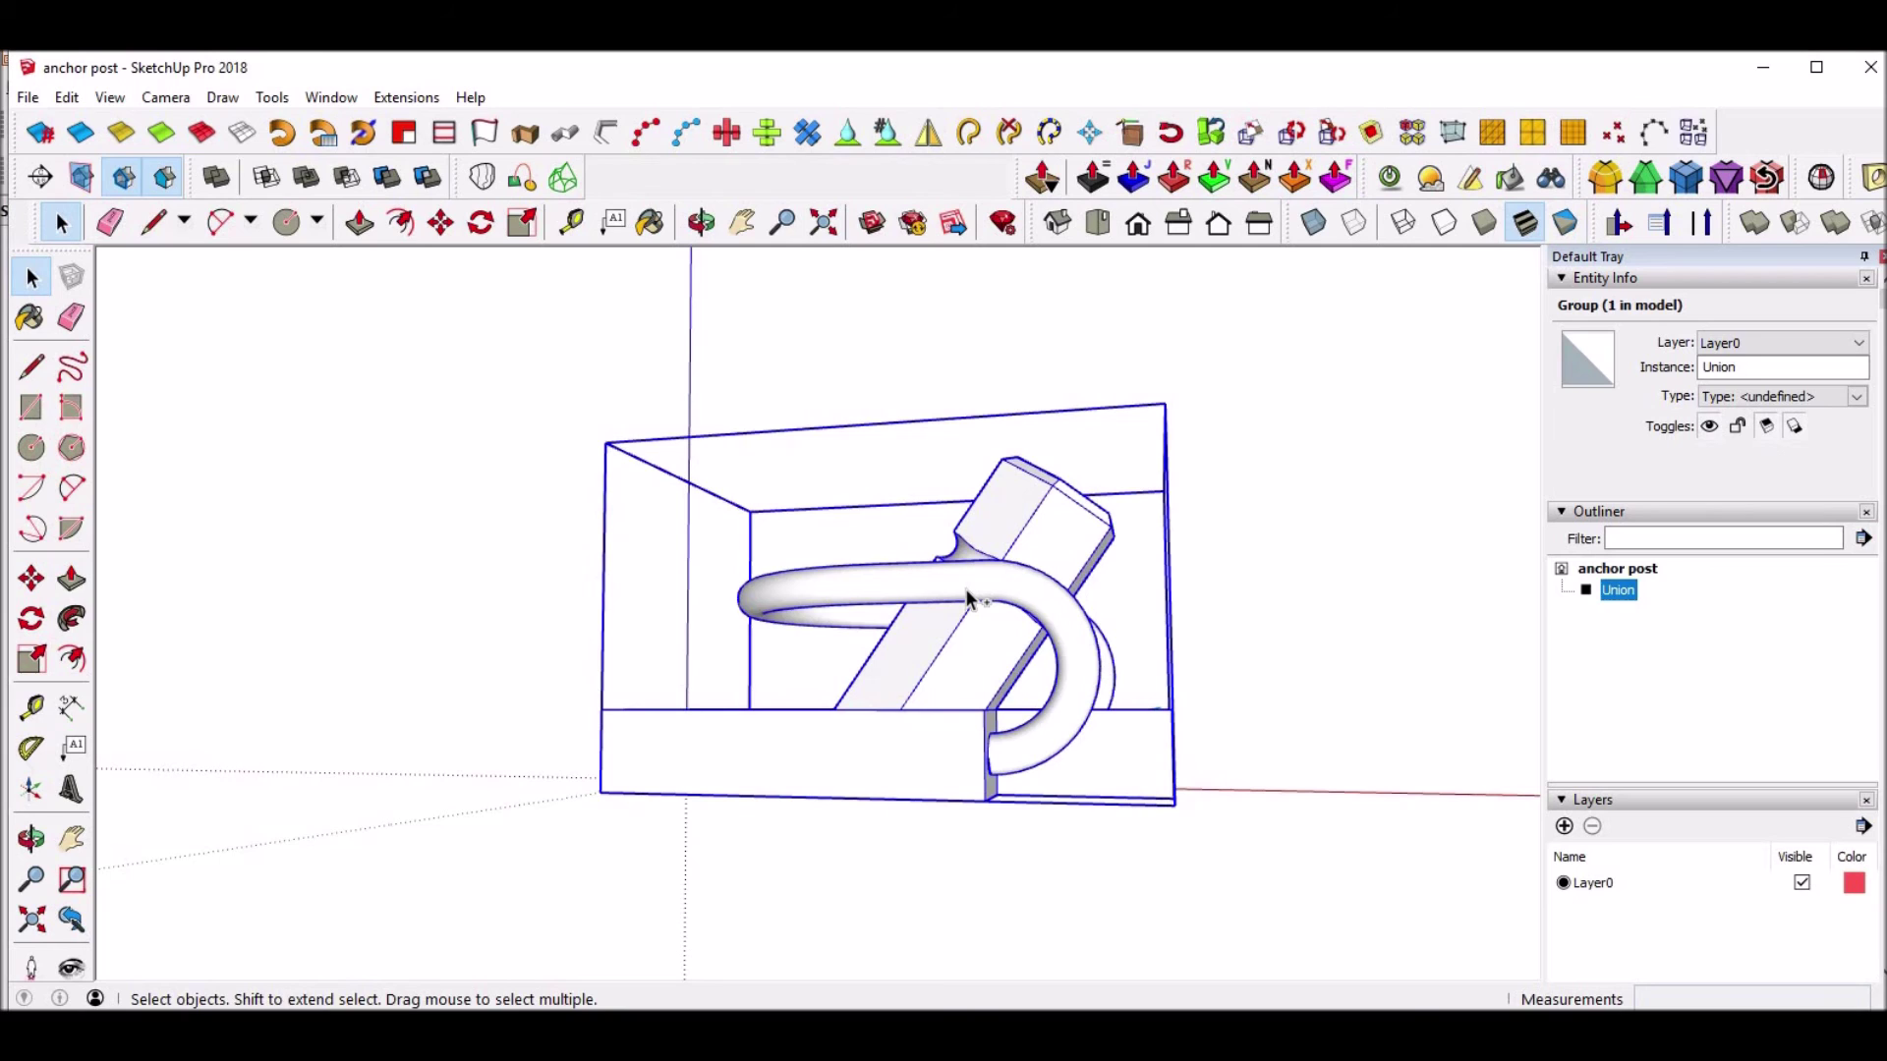
key("ctrl+z")
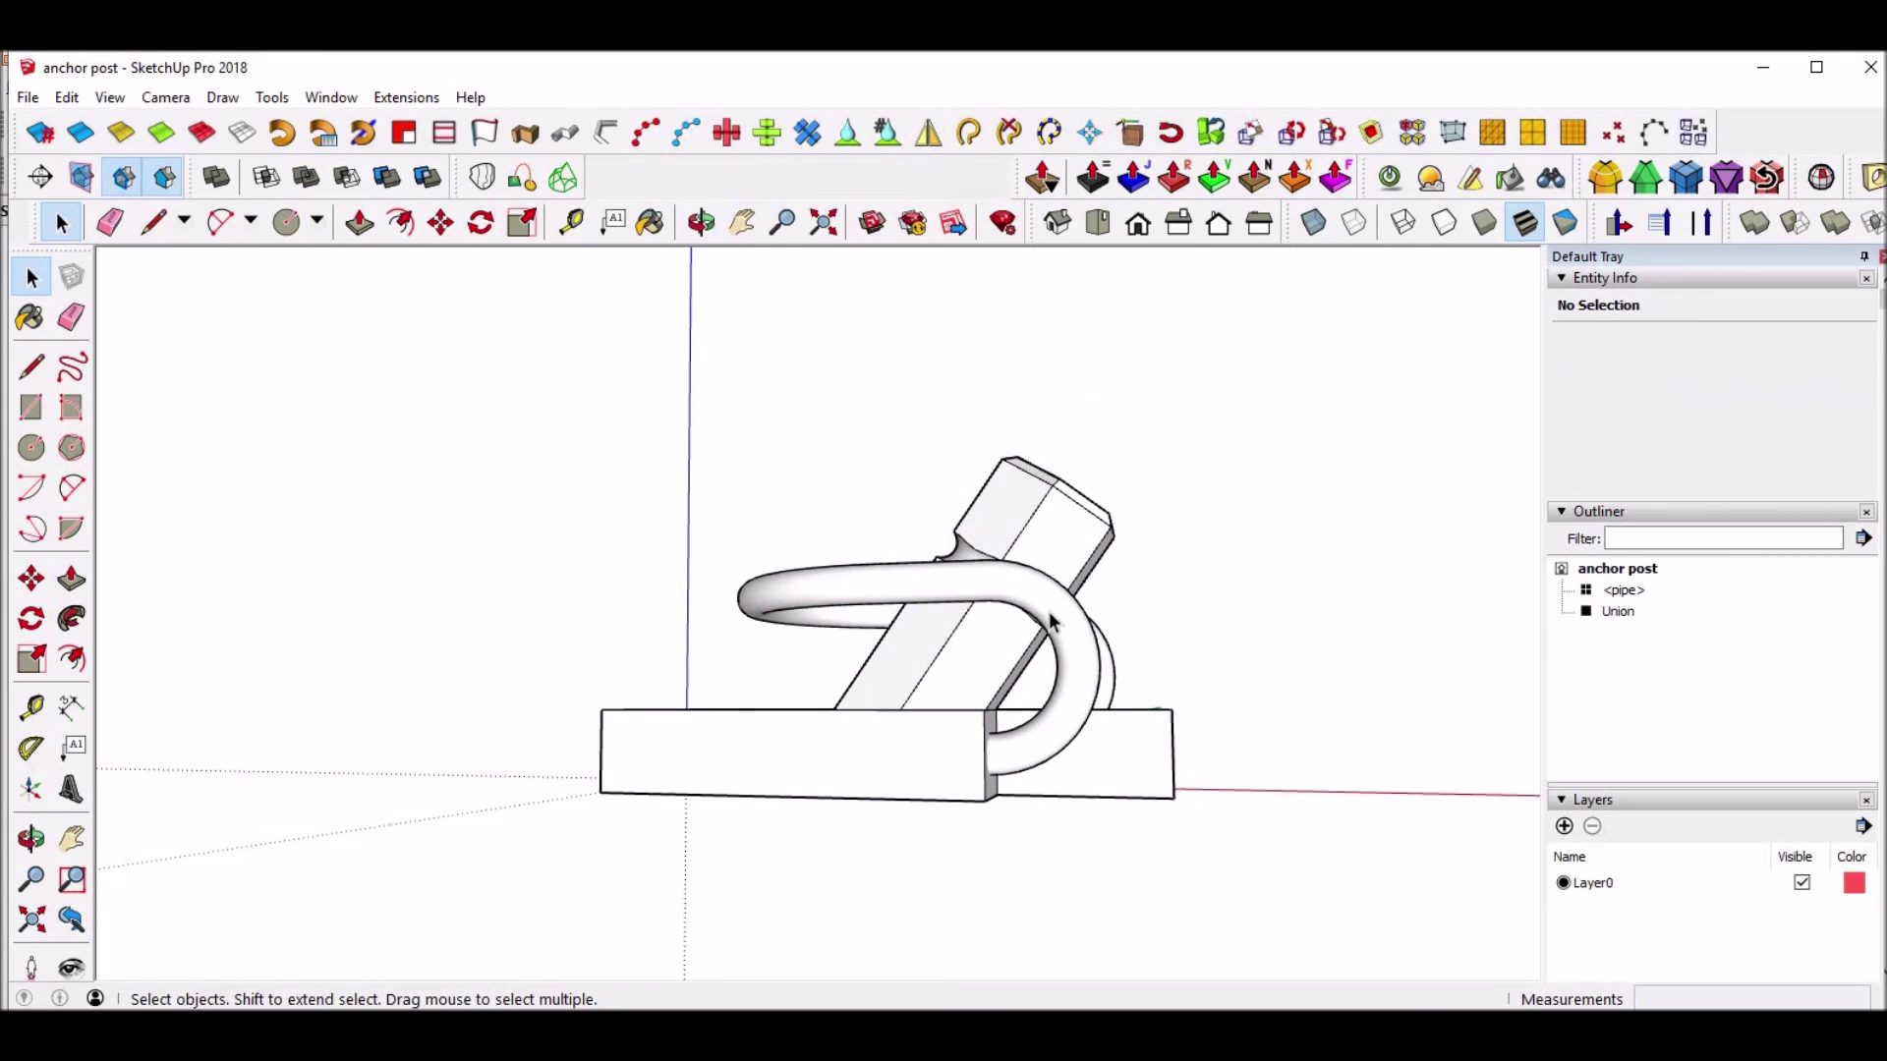
Scale the pipe, the Union group and the sweep path together uniformly about their center by a factor of 100.
left_click(1049, 621)
left_click(1054, 503)
middle_click_drag(1054, 503, 1022, 530)
left_click_drag(481, 369, 1366, 902)
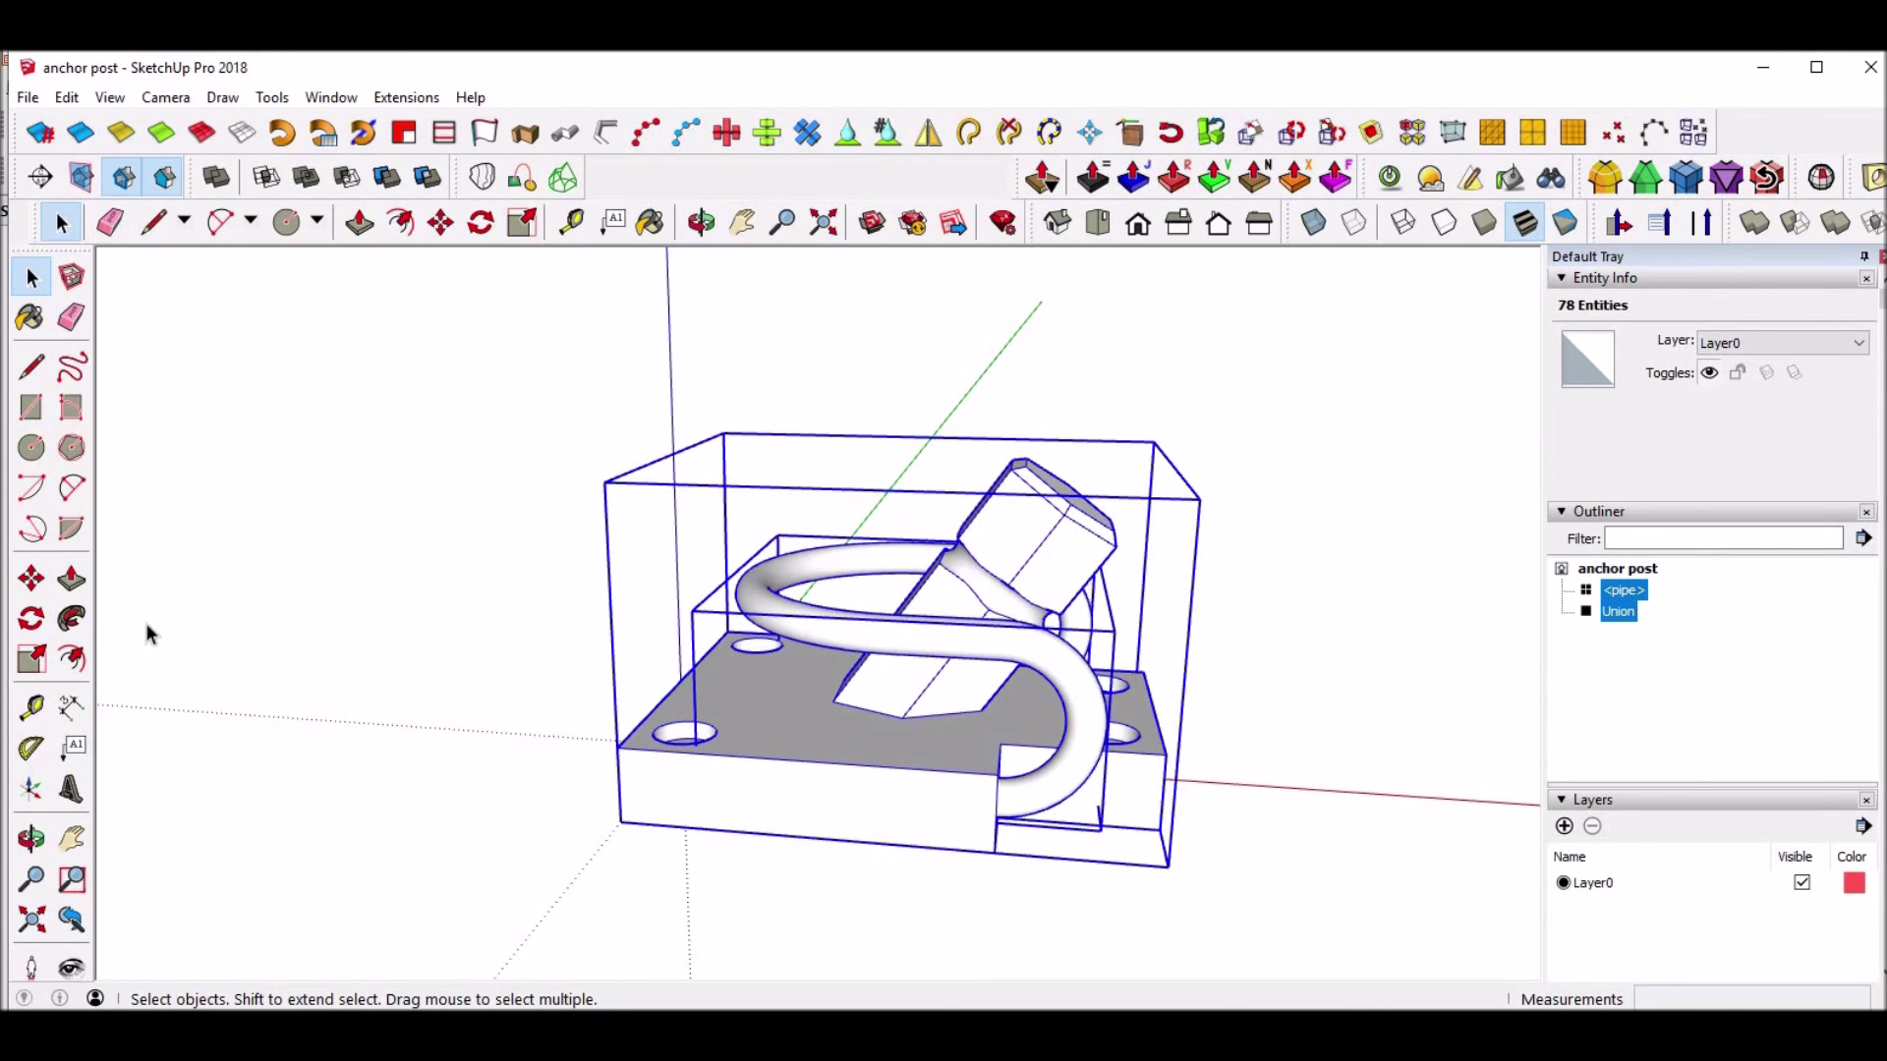
left_click(32, 659)
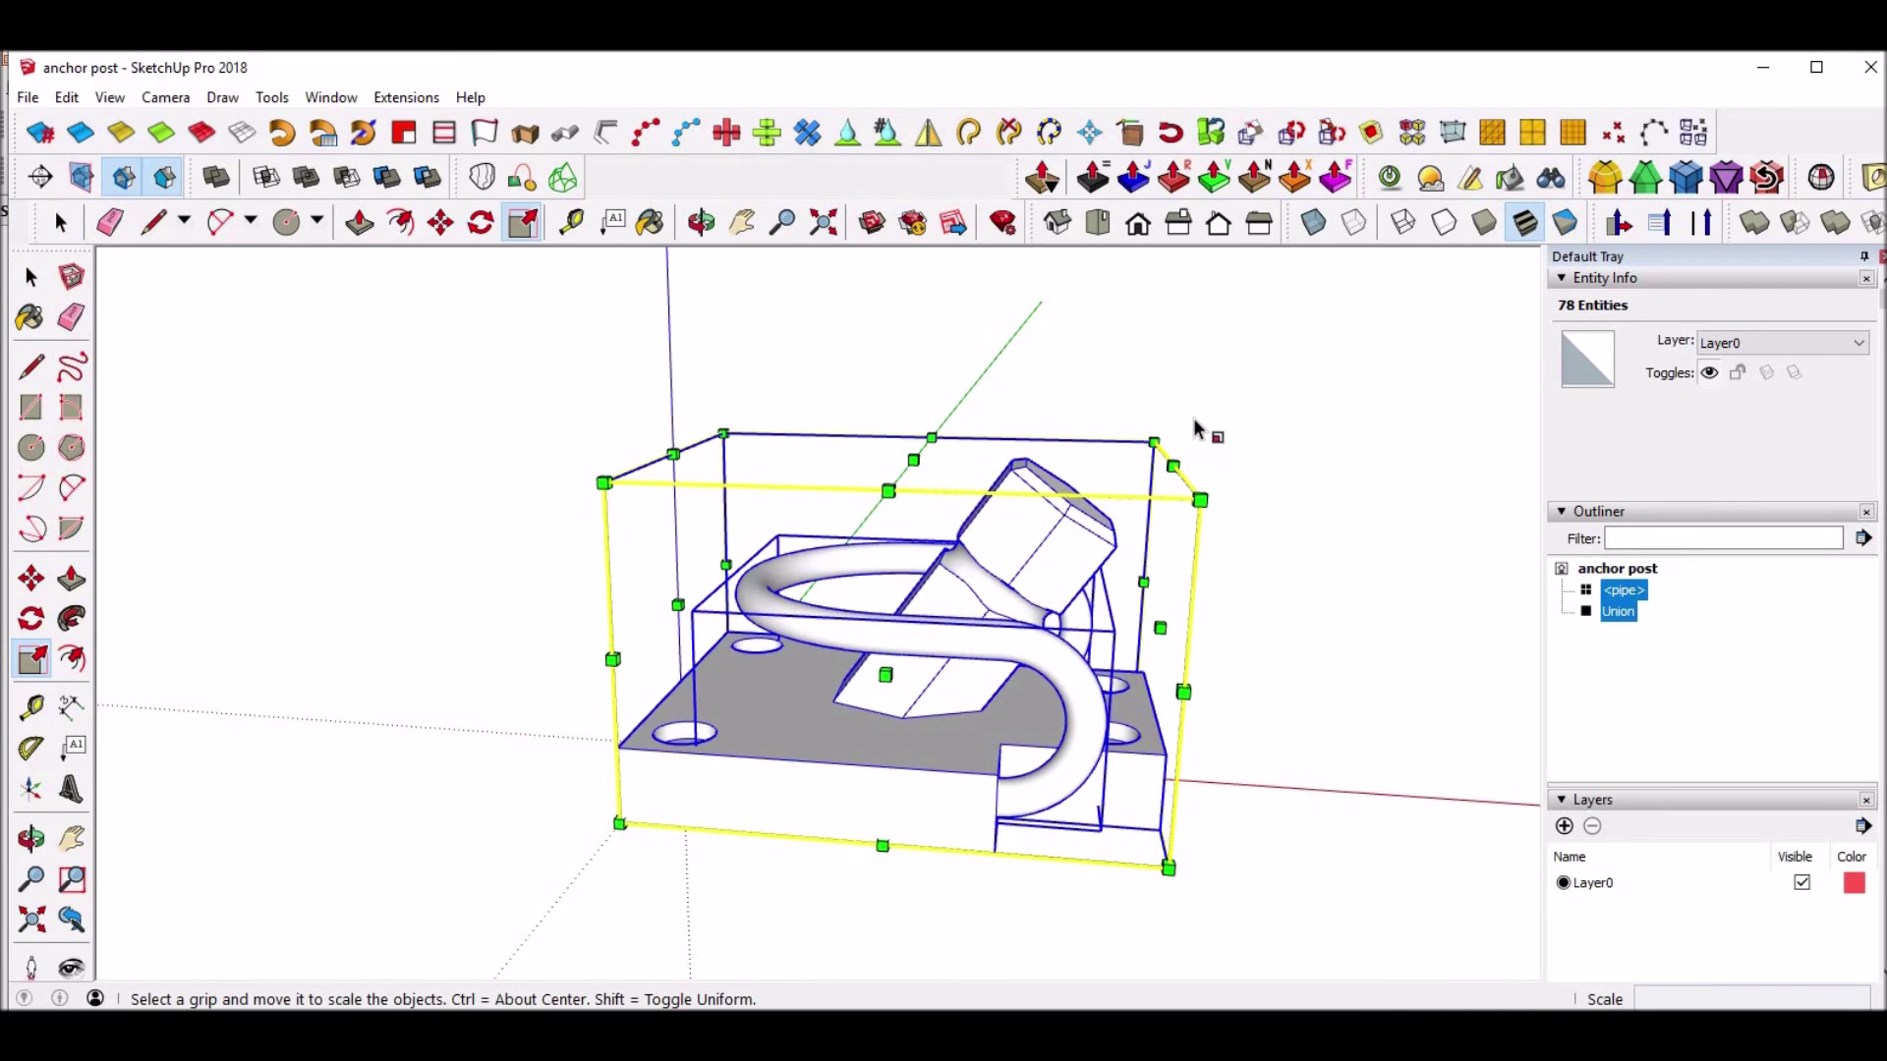
left_click_drag(1177, 433, 1179, 426, "ctrl")
type("100")
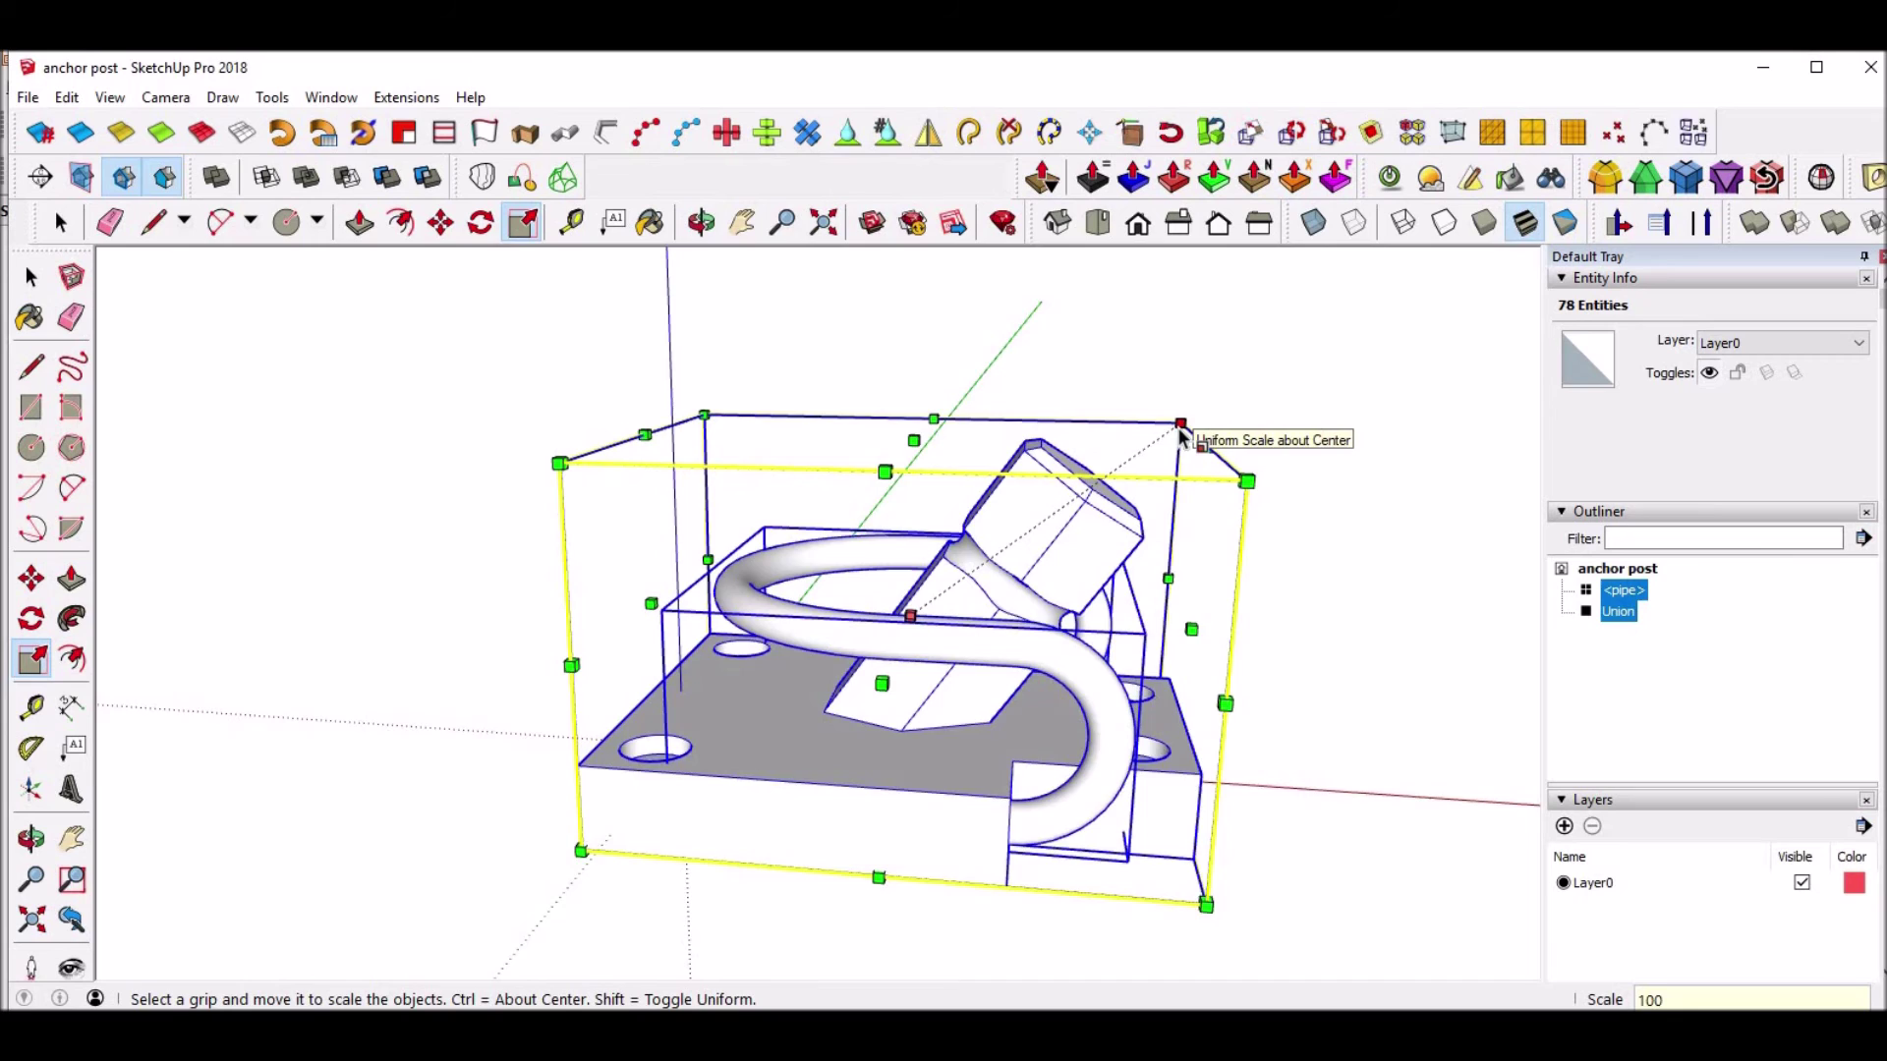
key("Return")
key("ctrl+z")
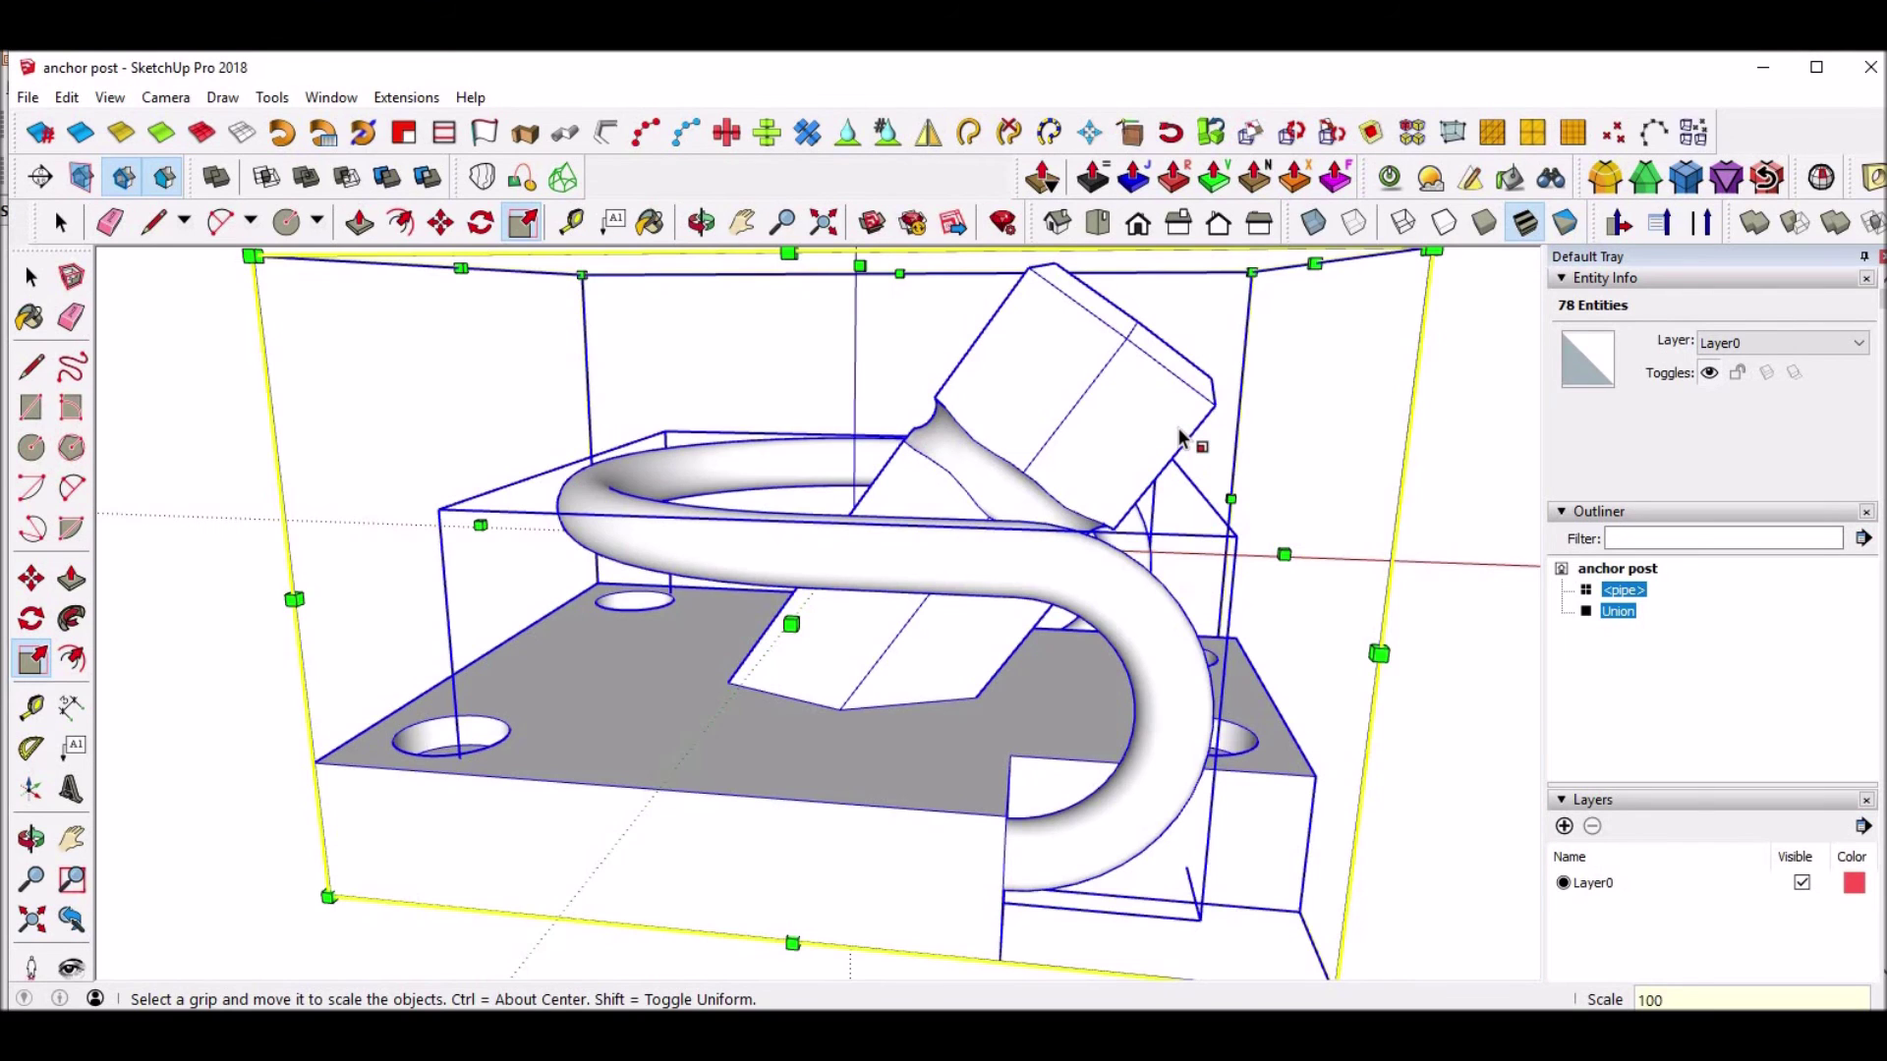
scroll(1241, 442, "down", 3)
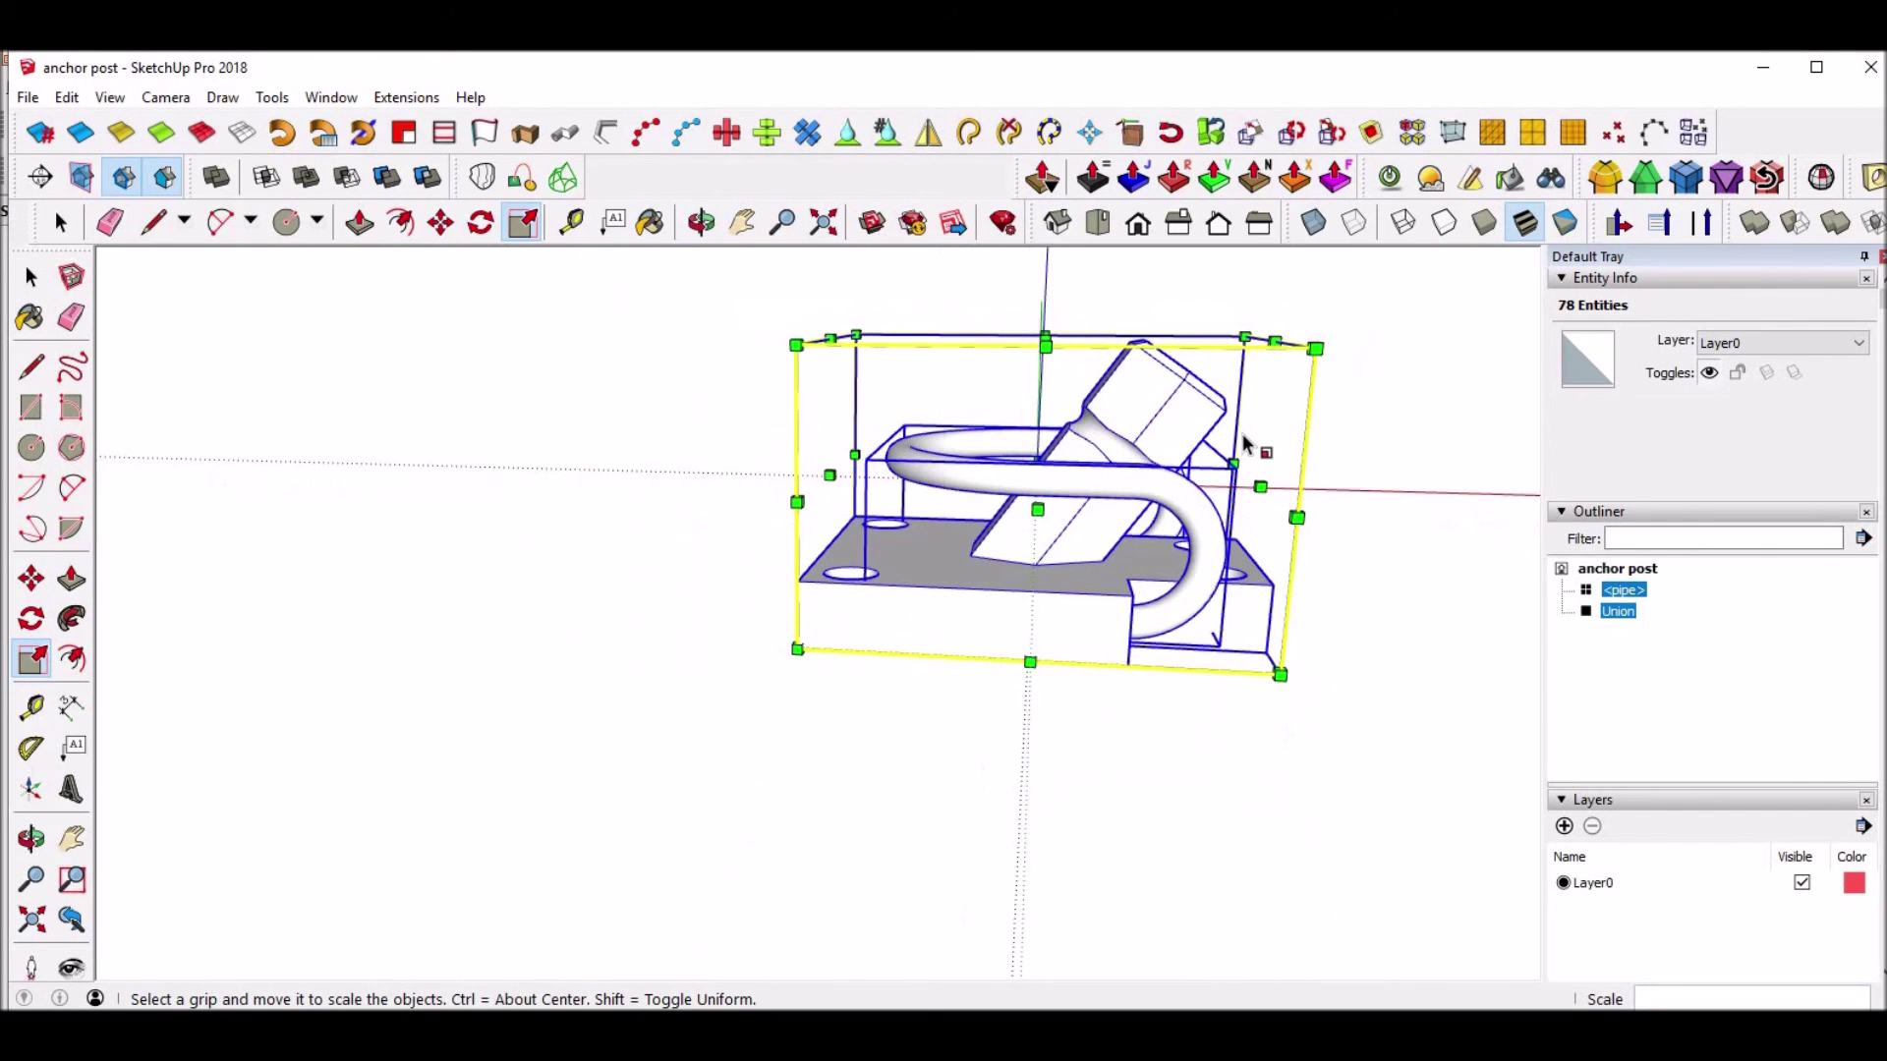
key("space")
left_click(659, 560)
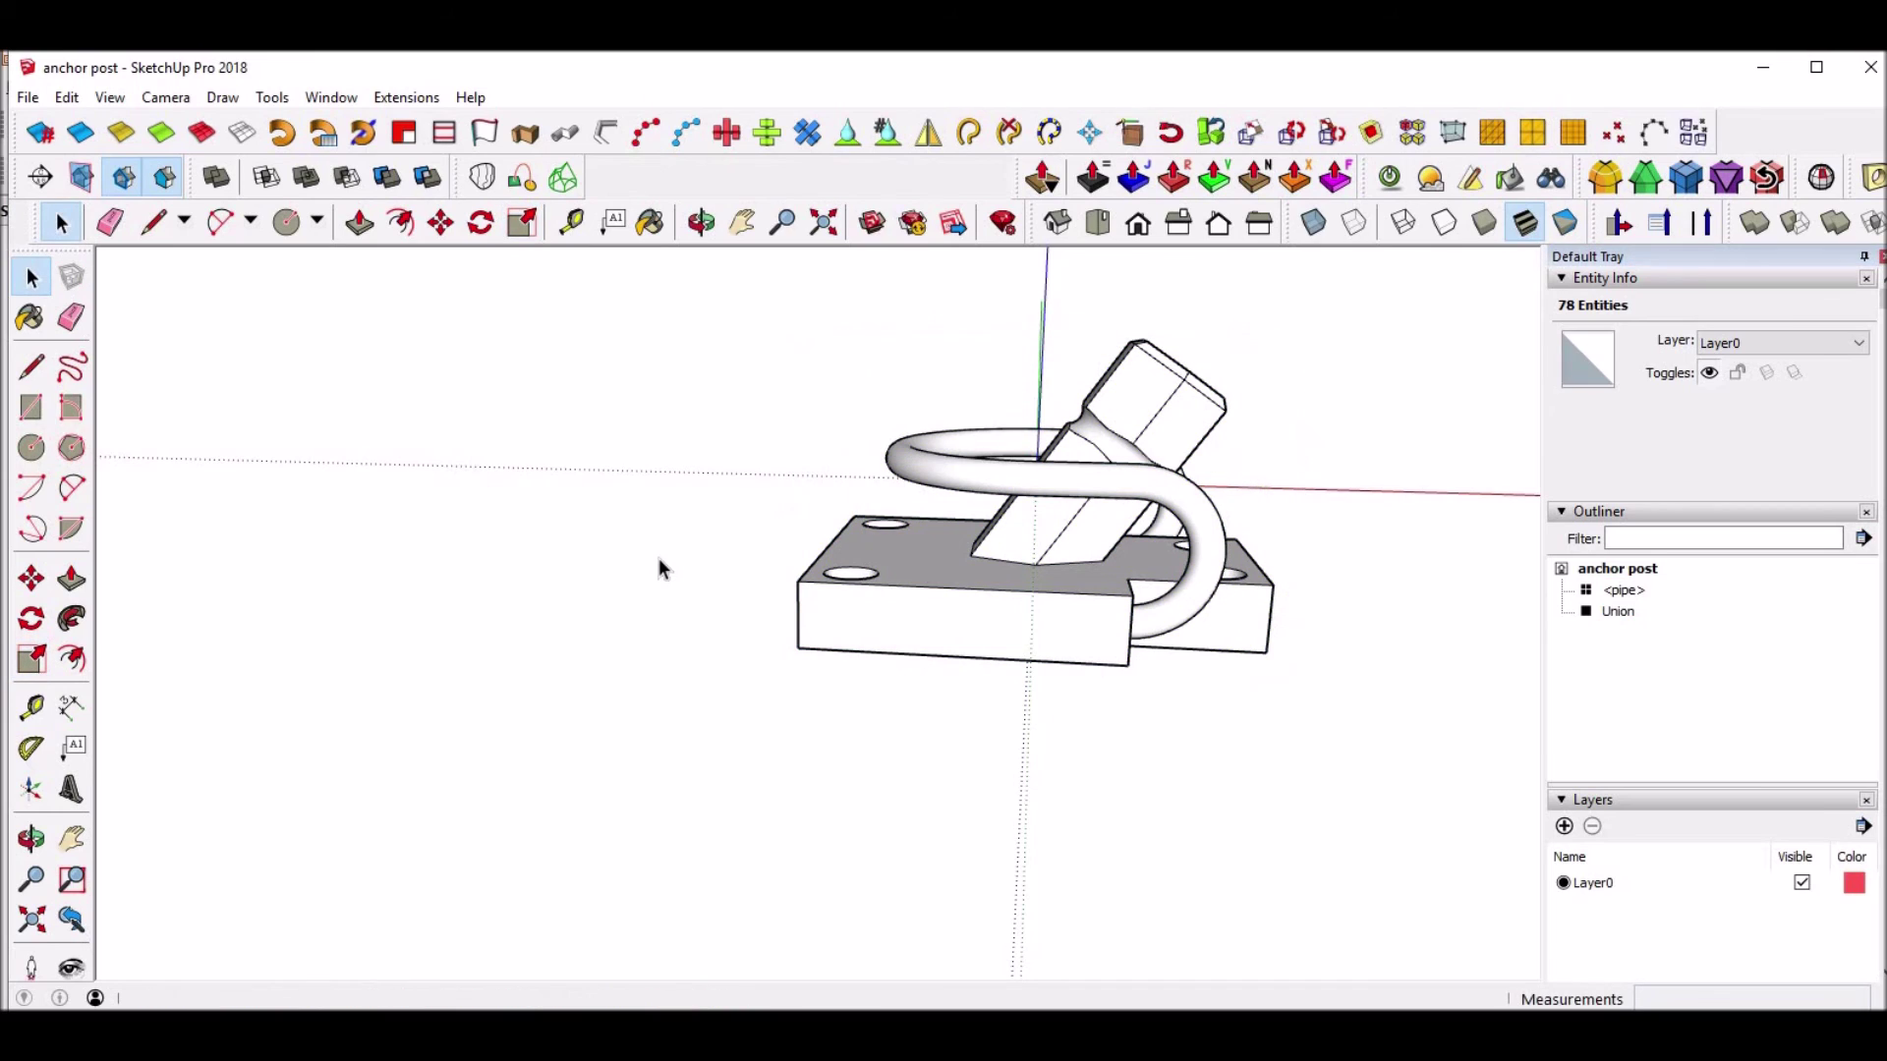
Union the enlarged pipe component with the Union group and check the merged group for errors with Solid Inspector.
left_click(306, 177)
left_click(894, 450)
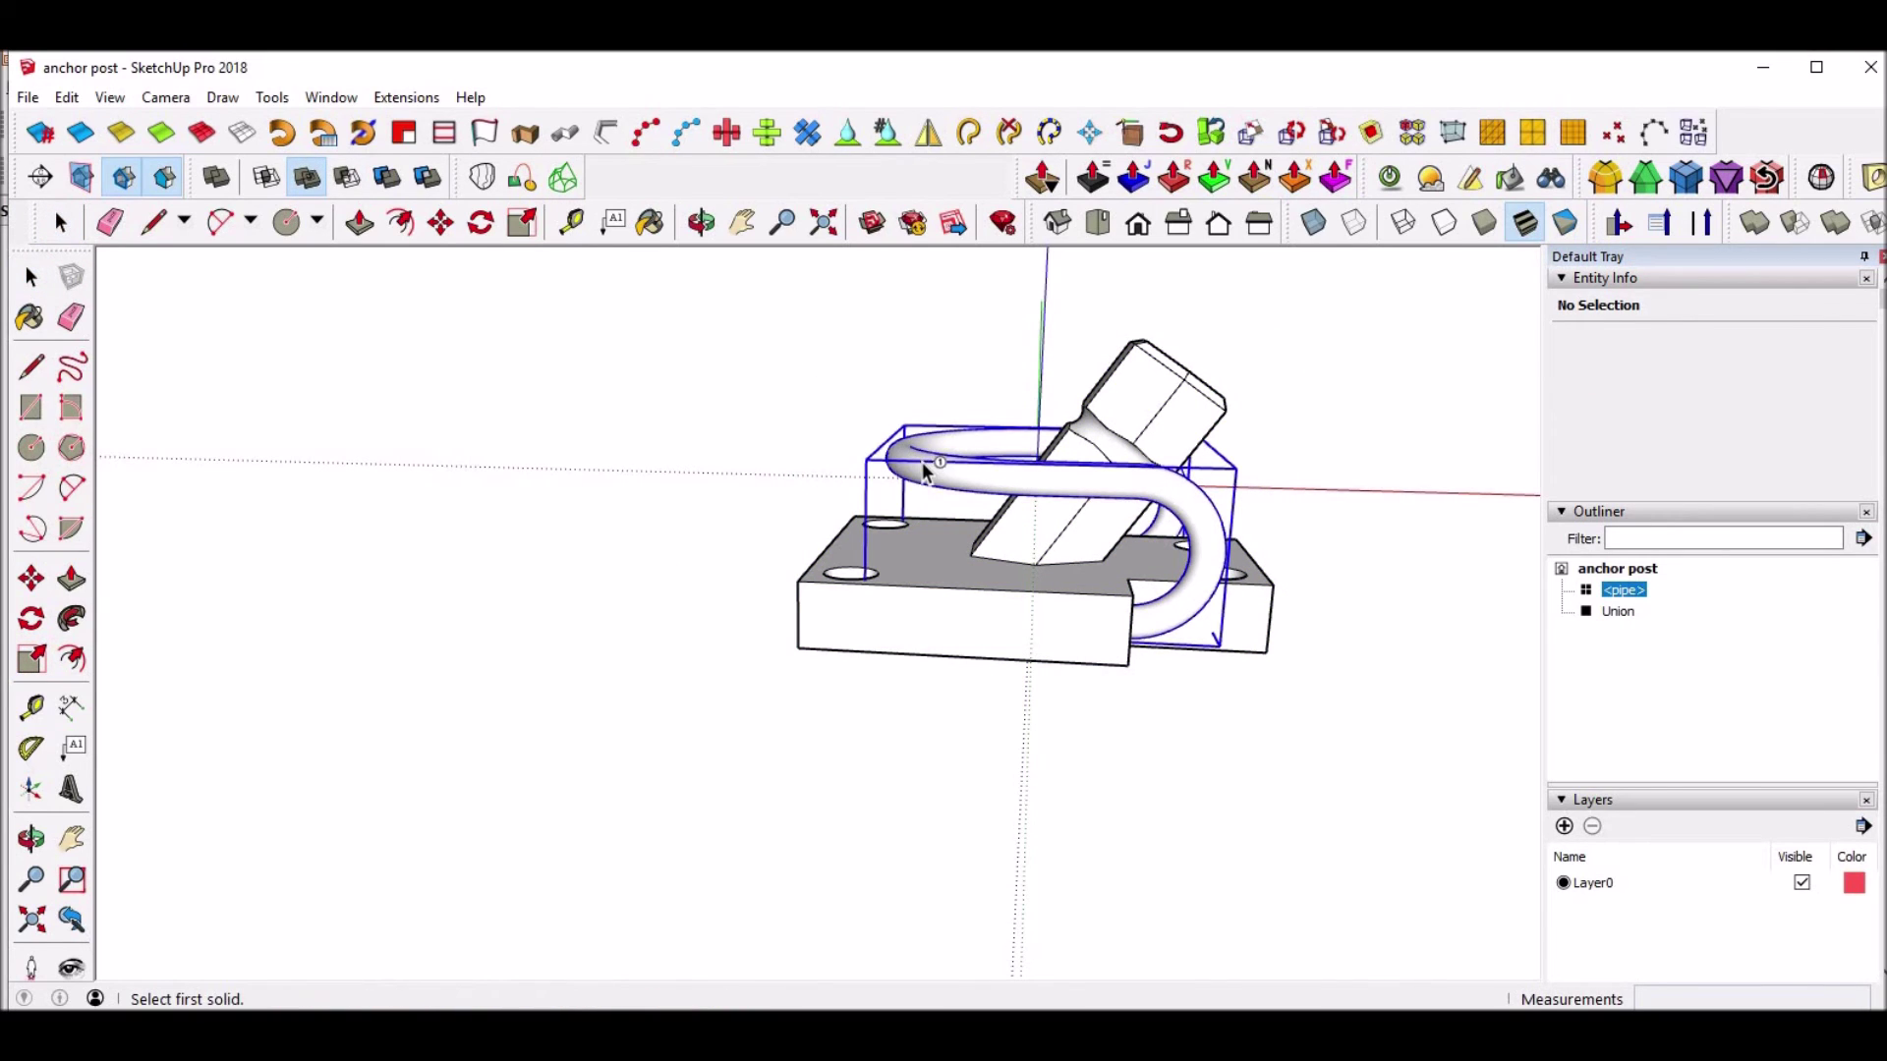
left_click(965, 644)
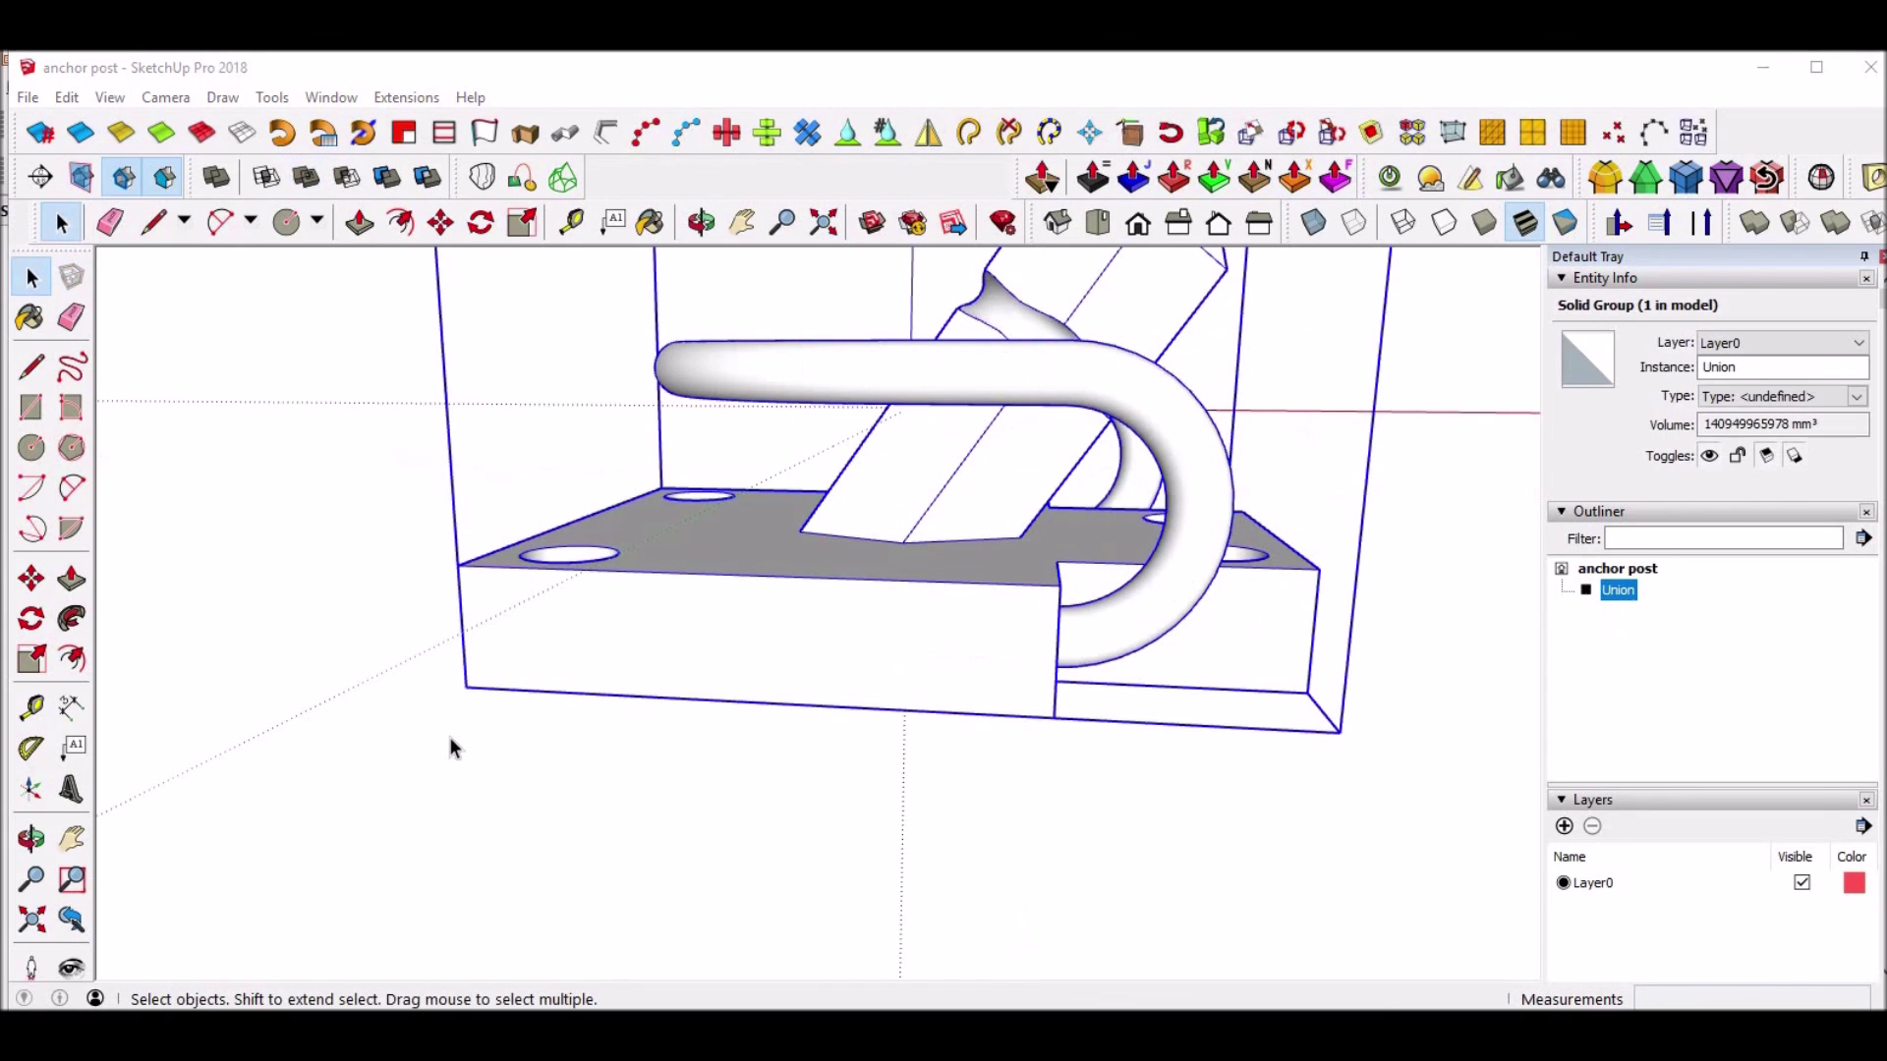
scroll(1285, 527, "down", 2)
scroll(1458, 417, "down", 3)
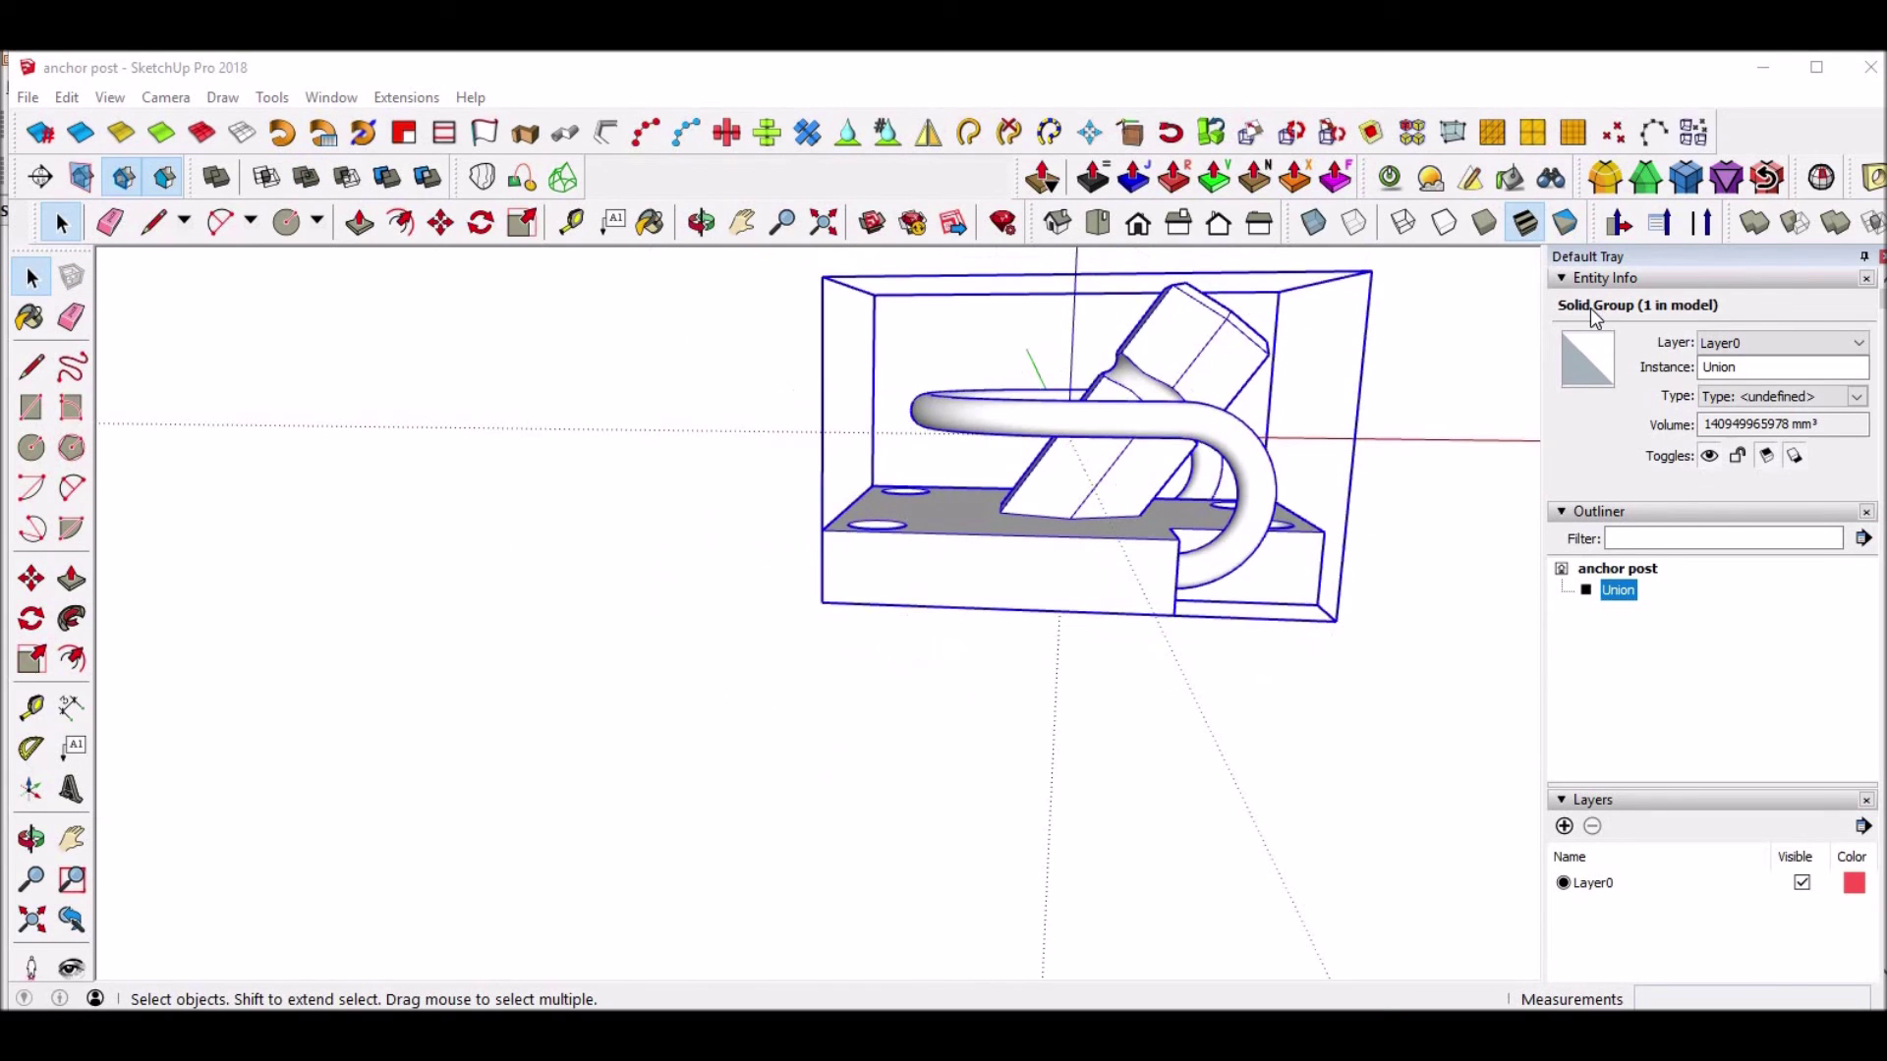
left_click(1821, 177)
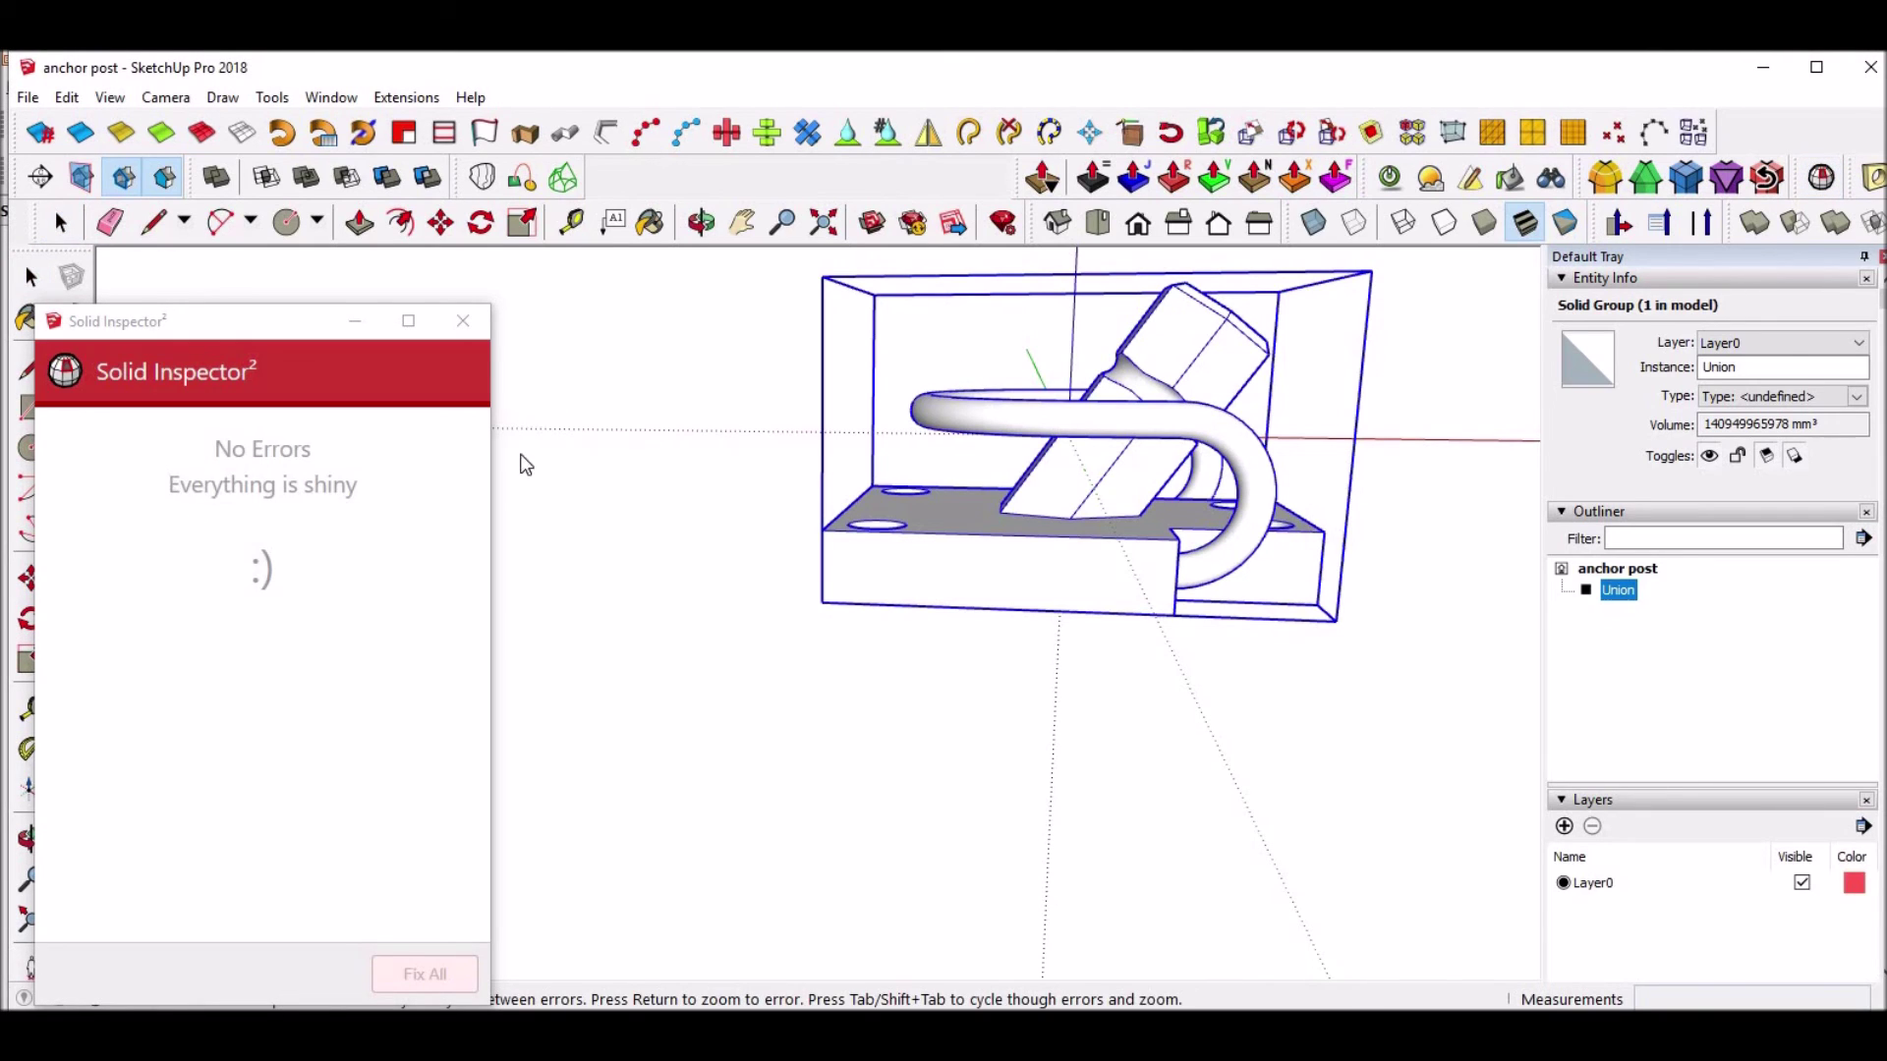
Try to delete the sweep-path arc inside the rod's front bend using X-ray display, and undo the deletion.
left_click(1313, 222)
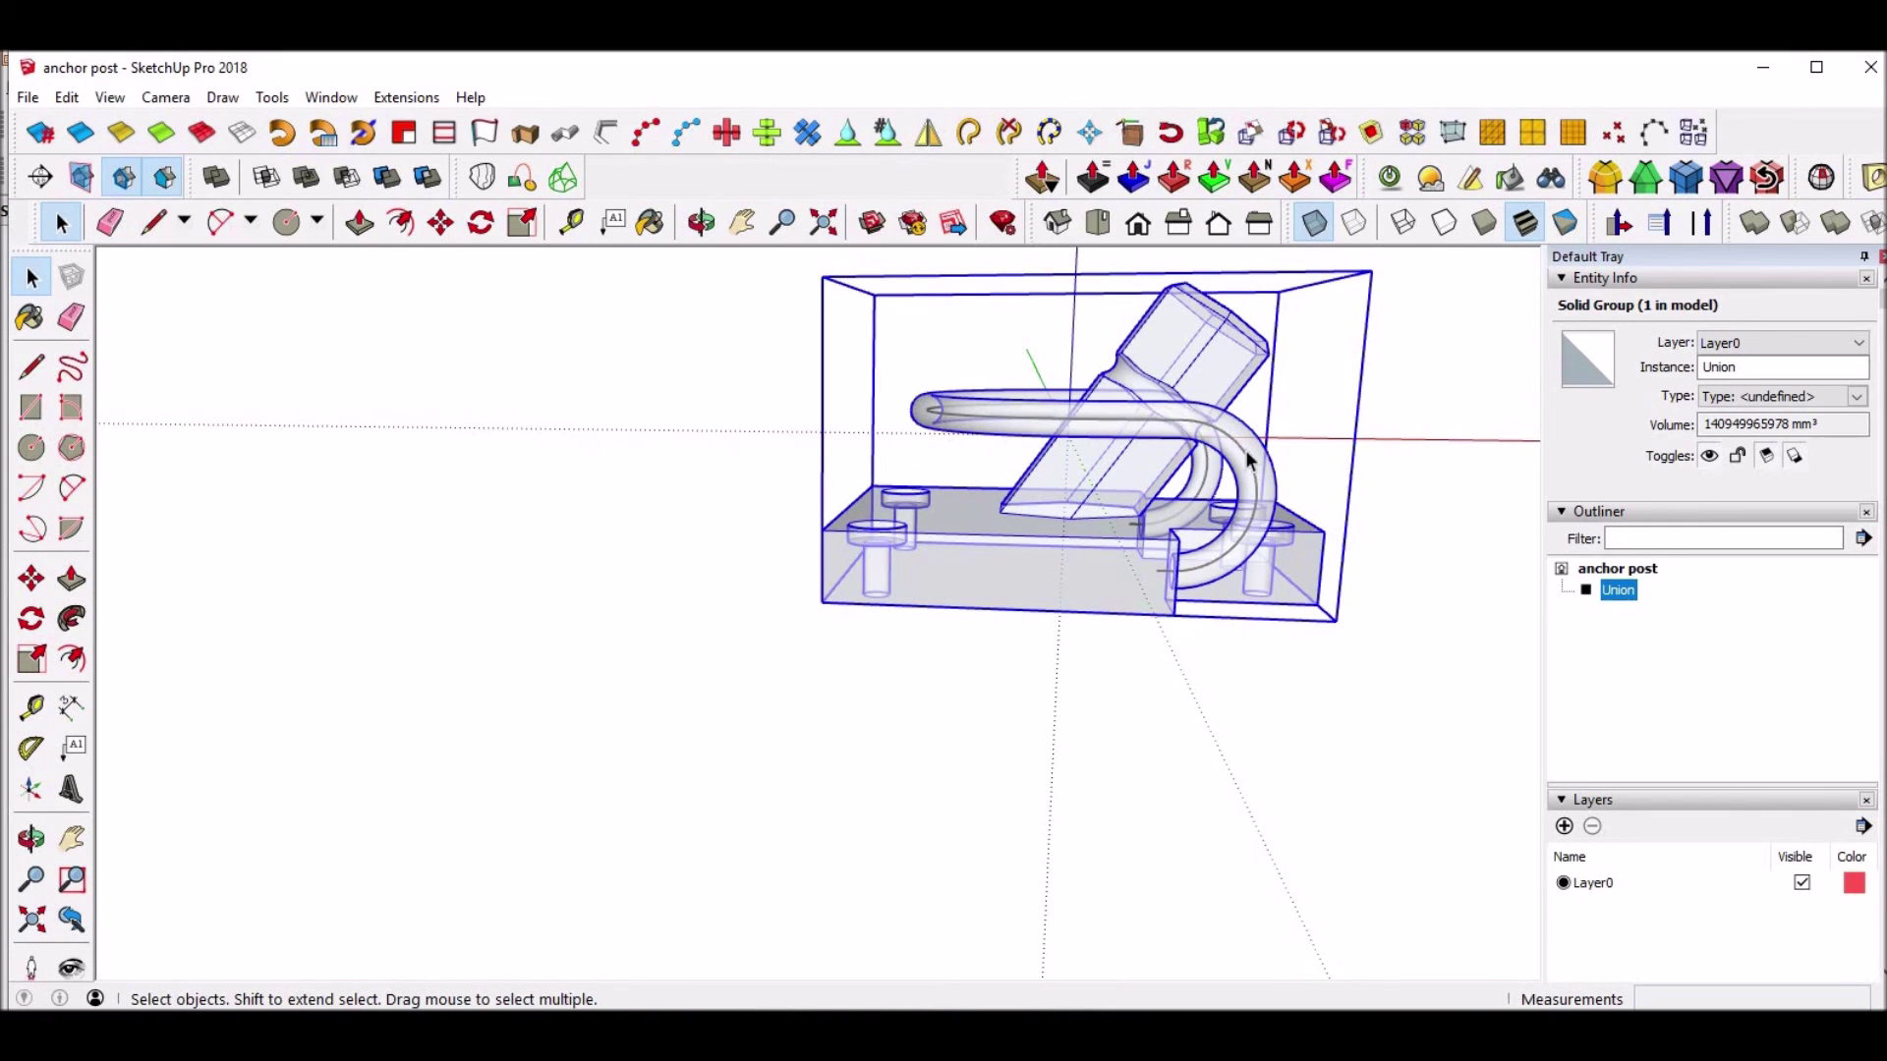
left_click(1194, 570)
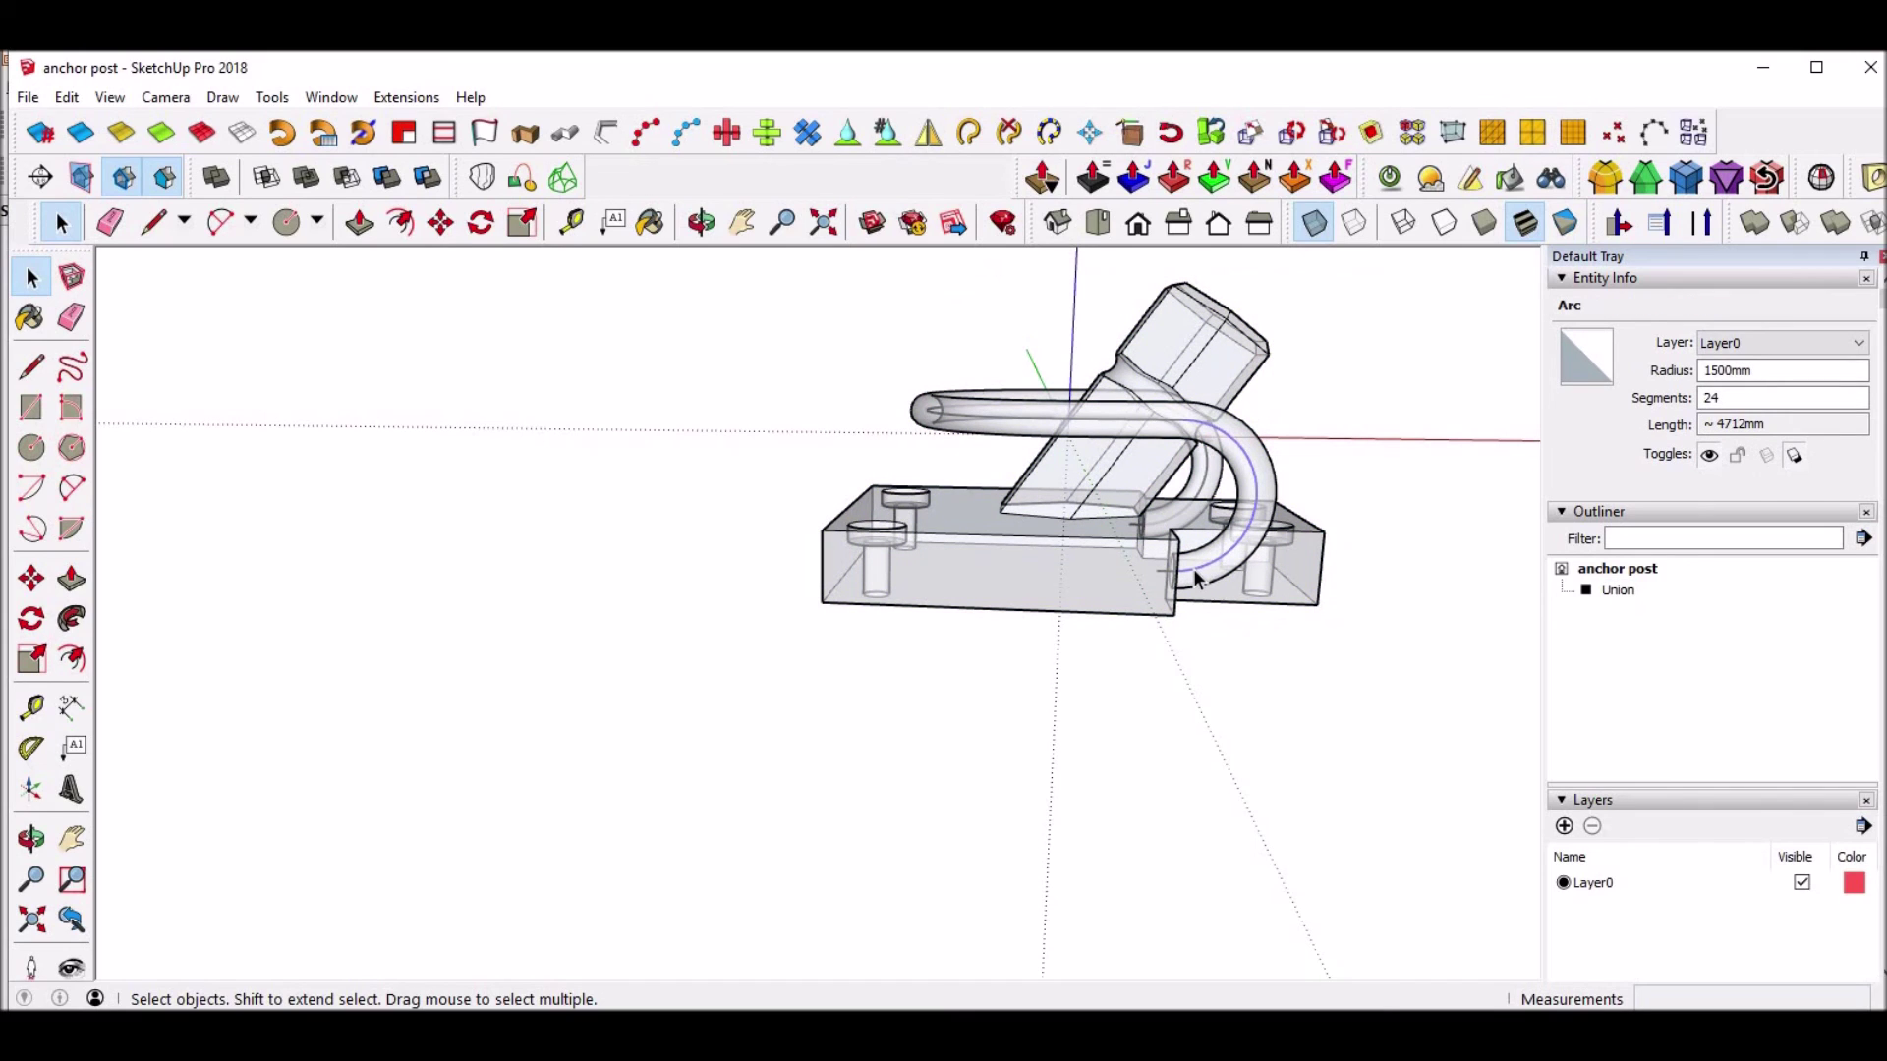
key("Delete")
key("ctrl+z")
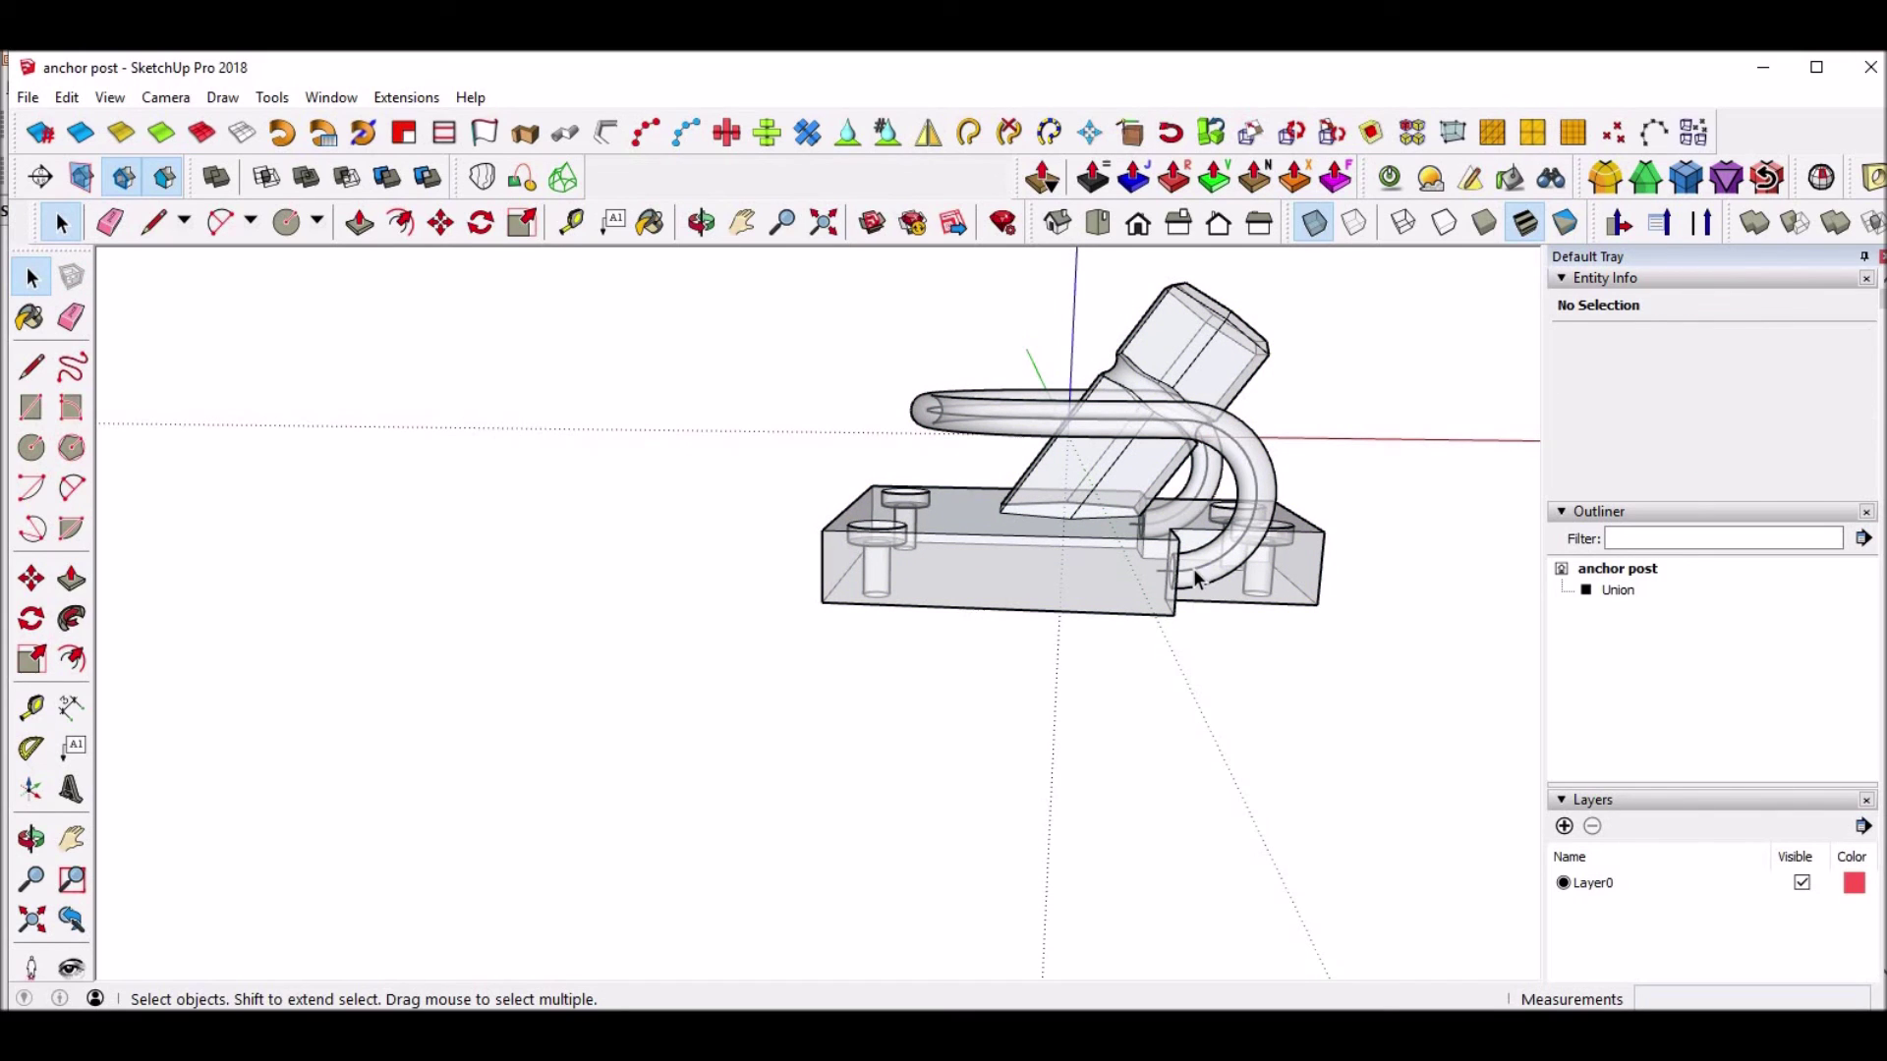
left_click(1314, 224)
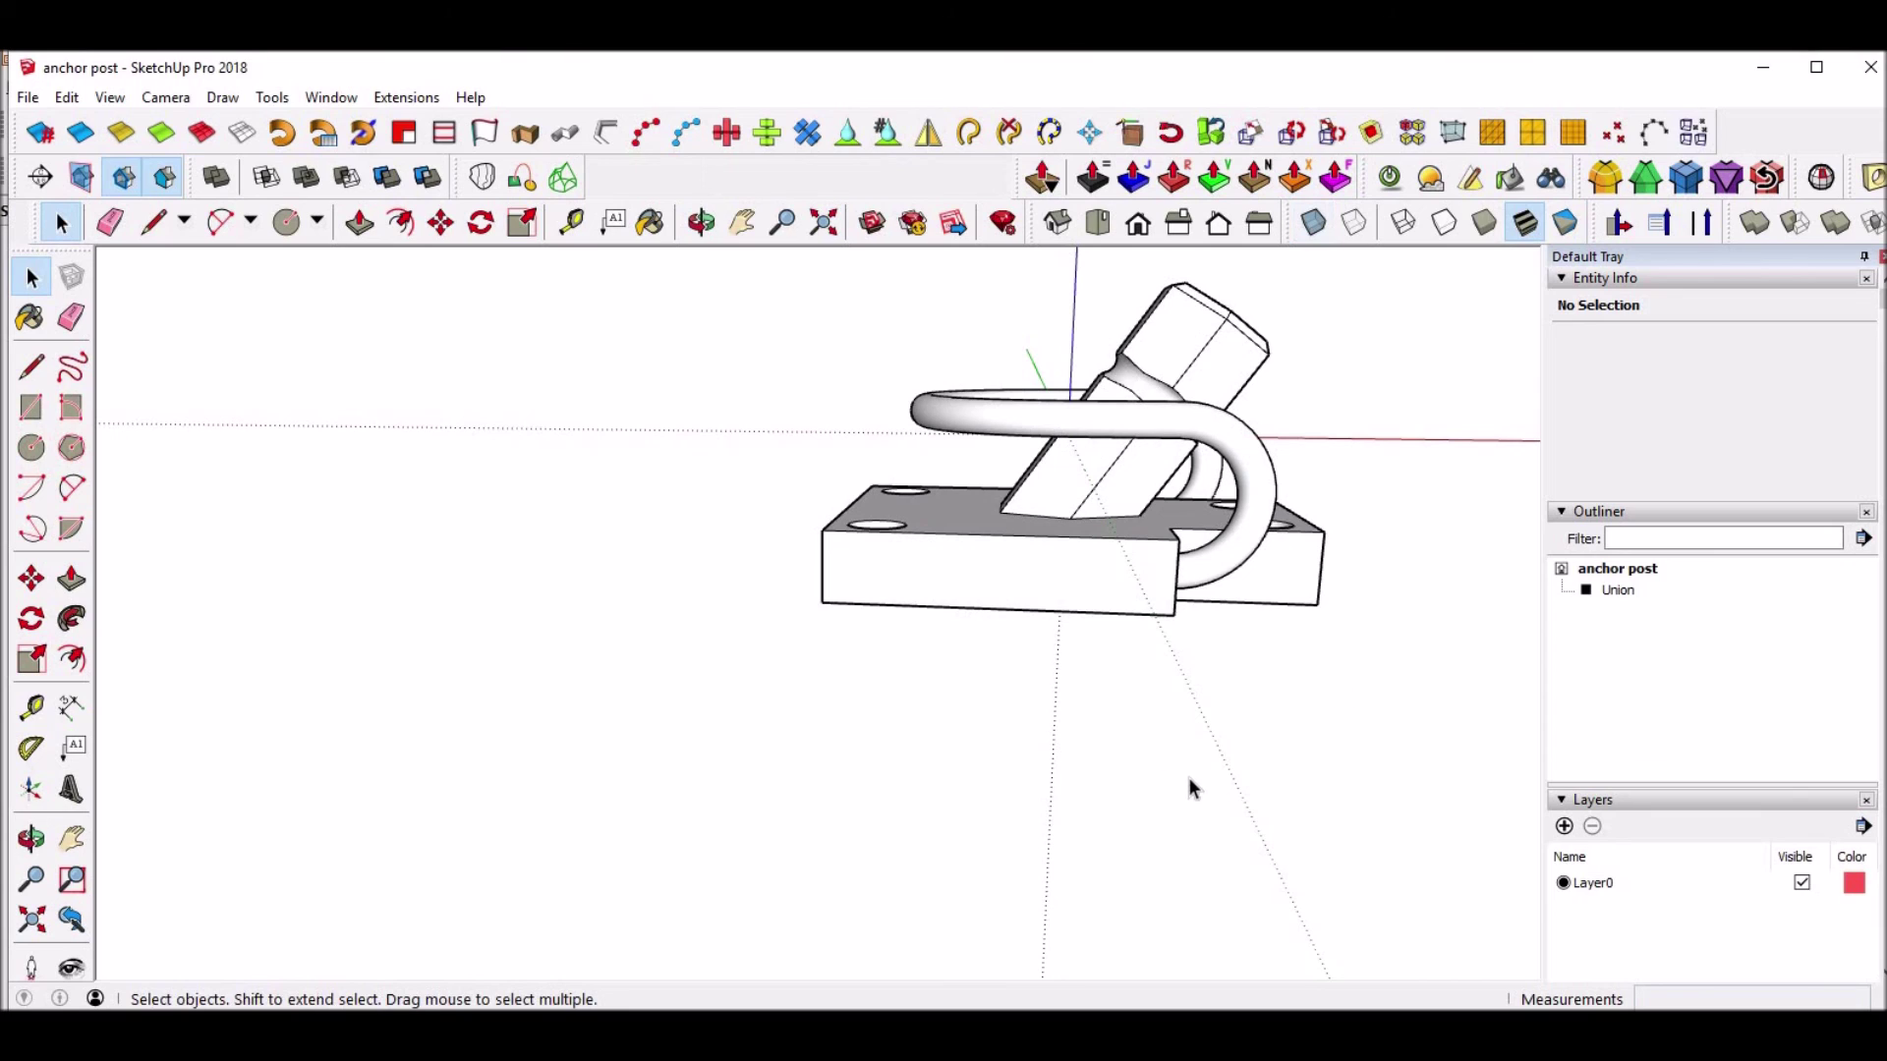
Scale the merged Union group uniformly about its center by a factor of 0.01.
middle_click_drag(1289, 432, 961, 271)
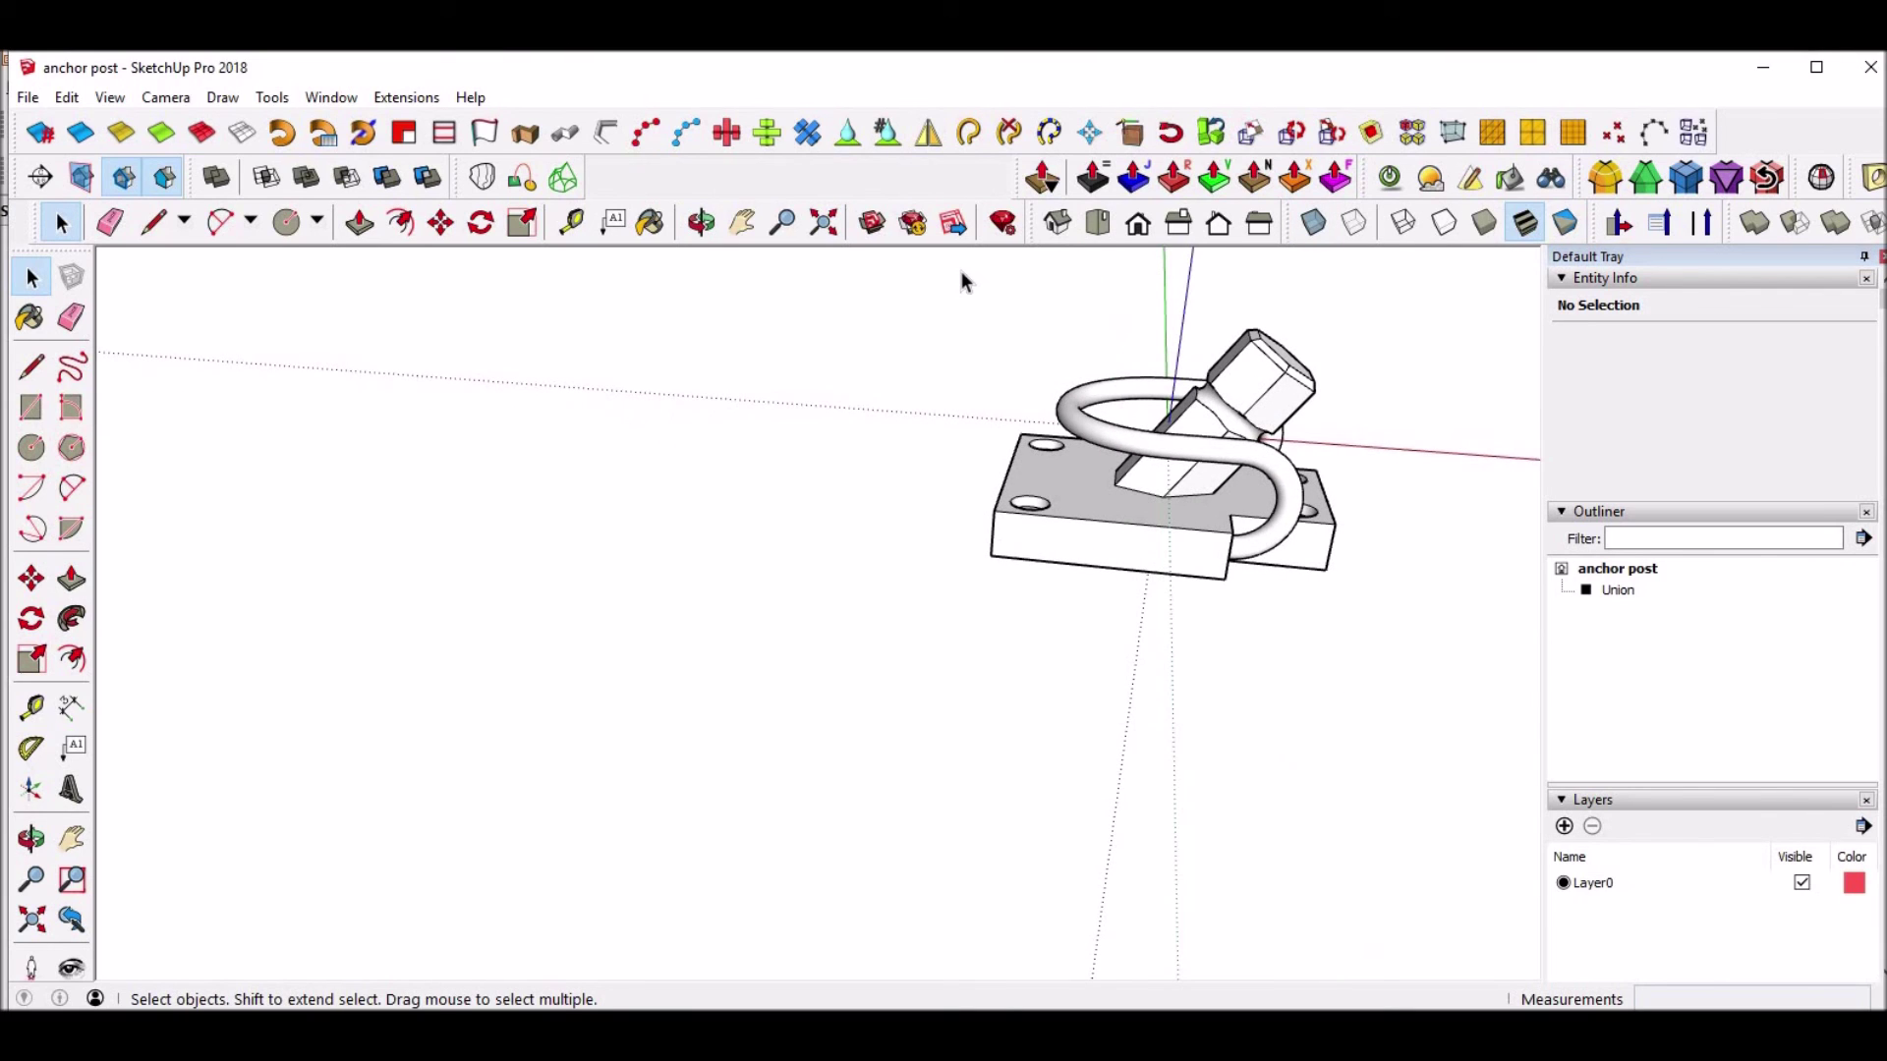
left_click(1223, 478)
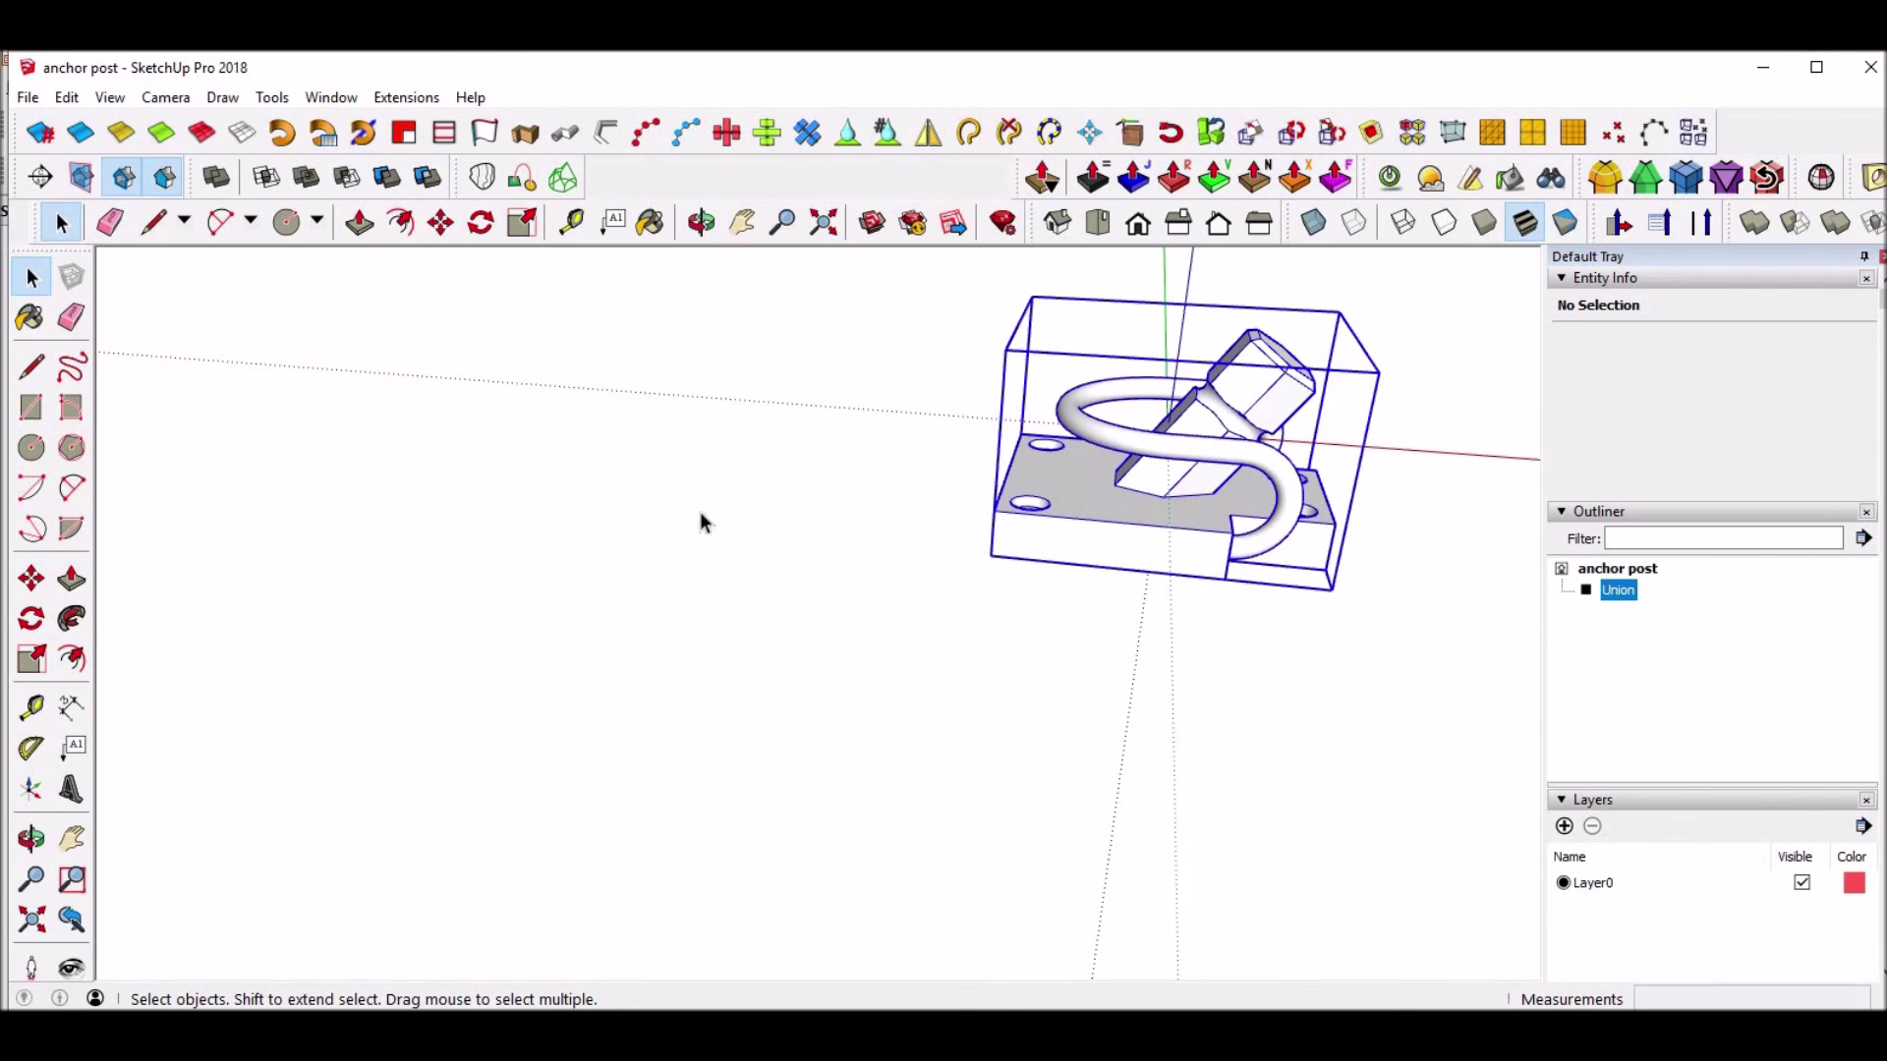
left_click(32, 661)
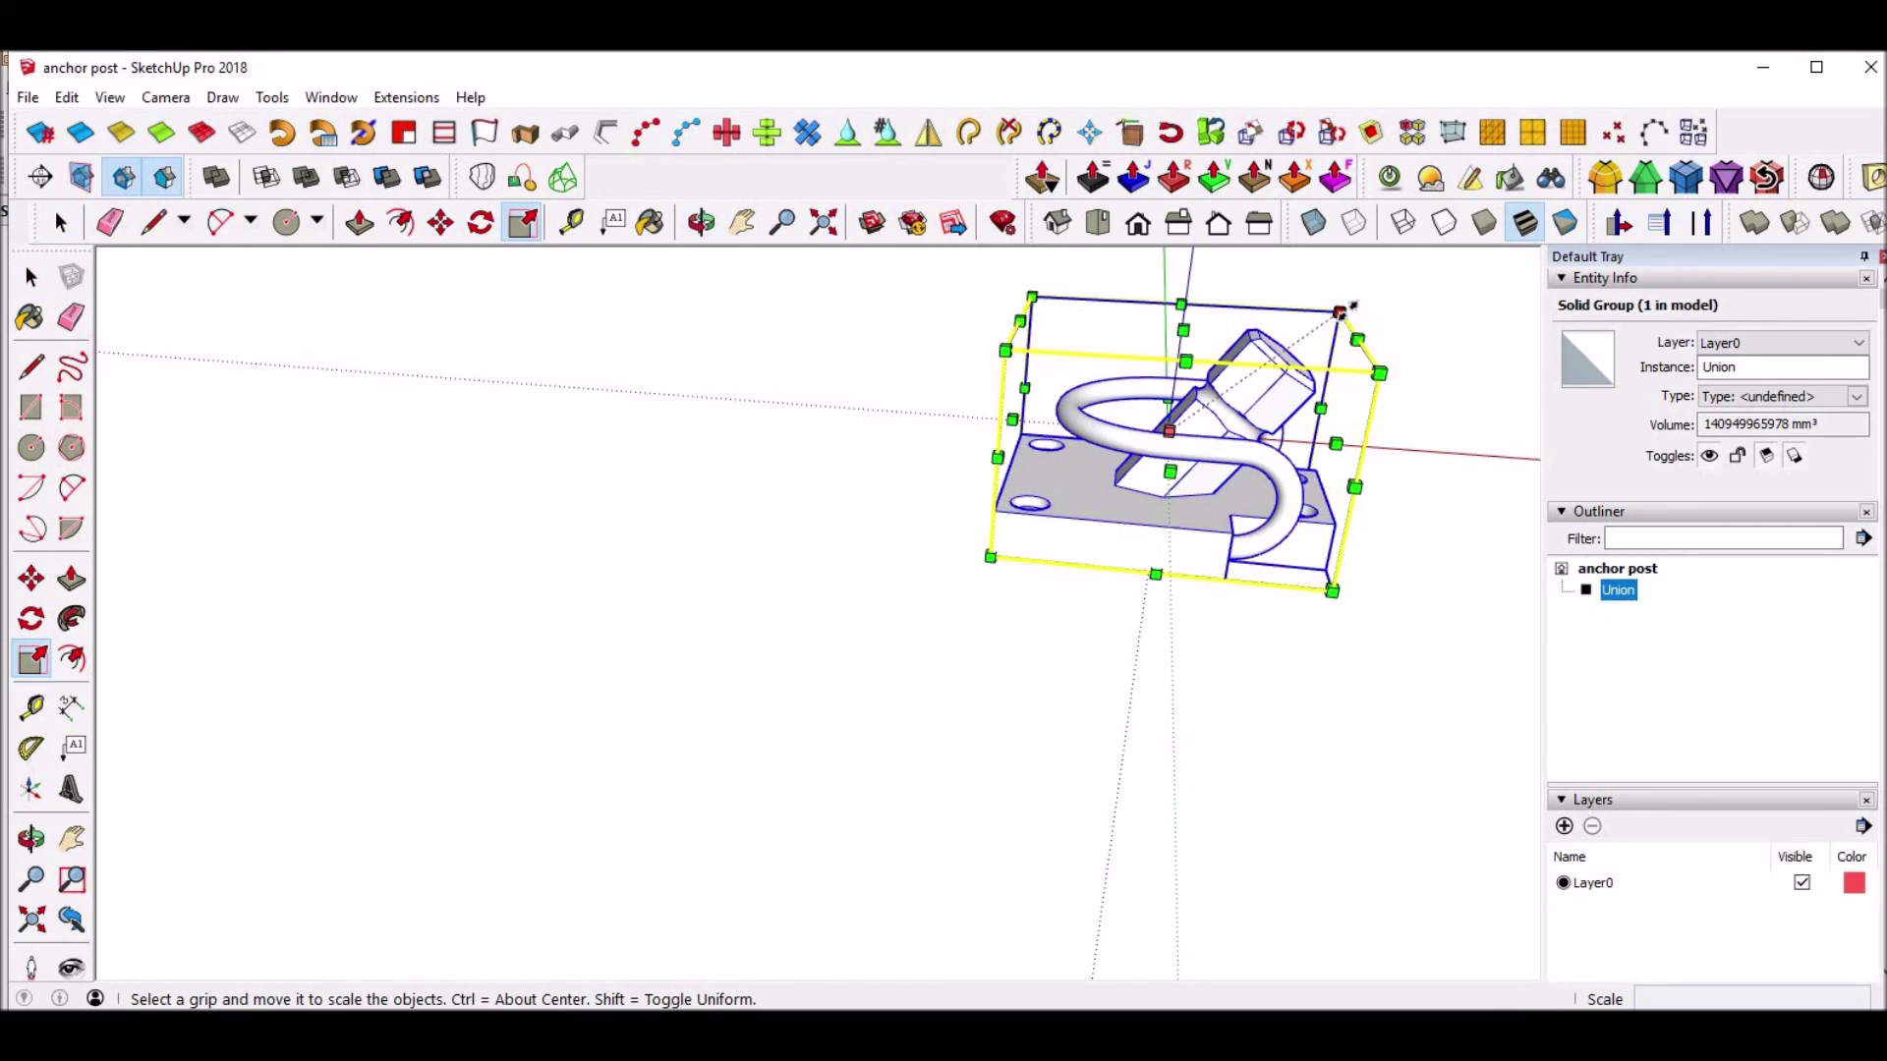
left_click_drag(1338, 312, 1310, 332)
type("0.01")
key("Return")
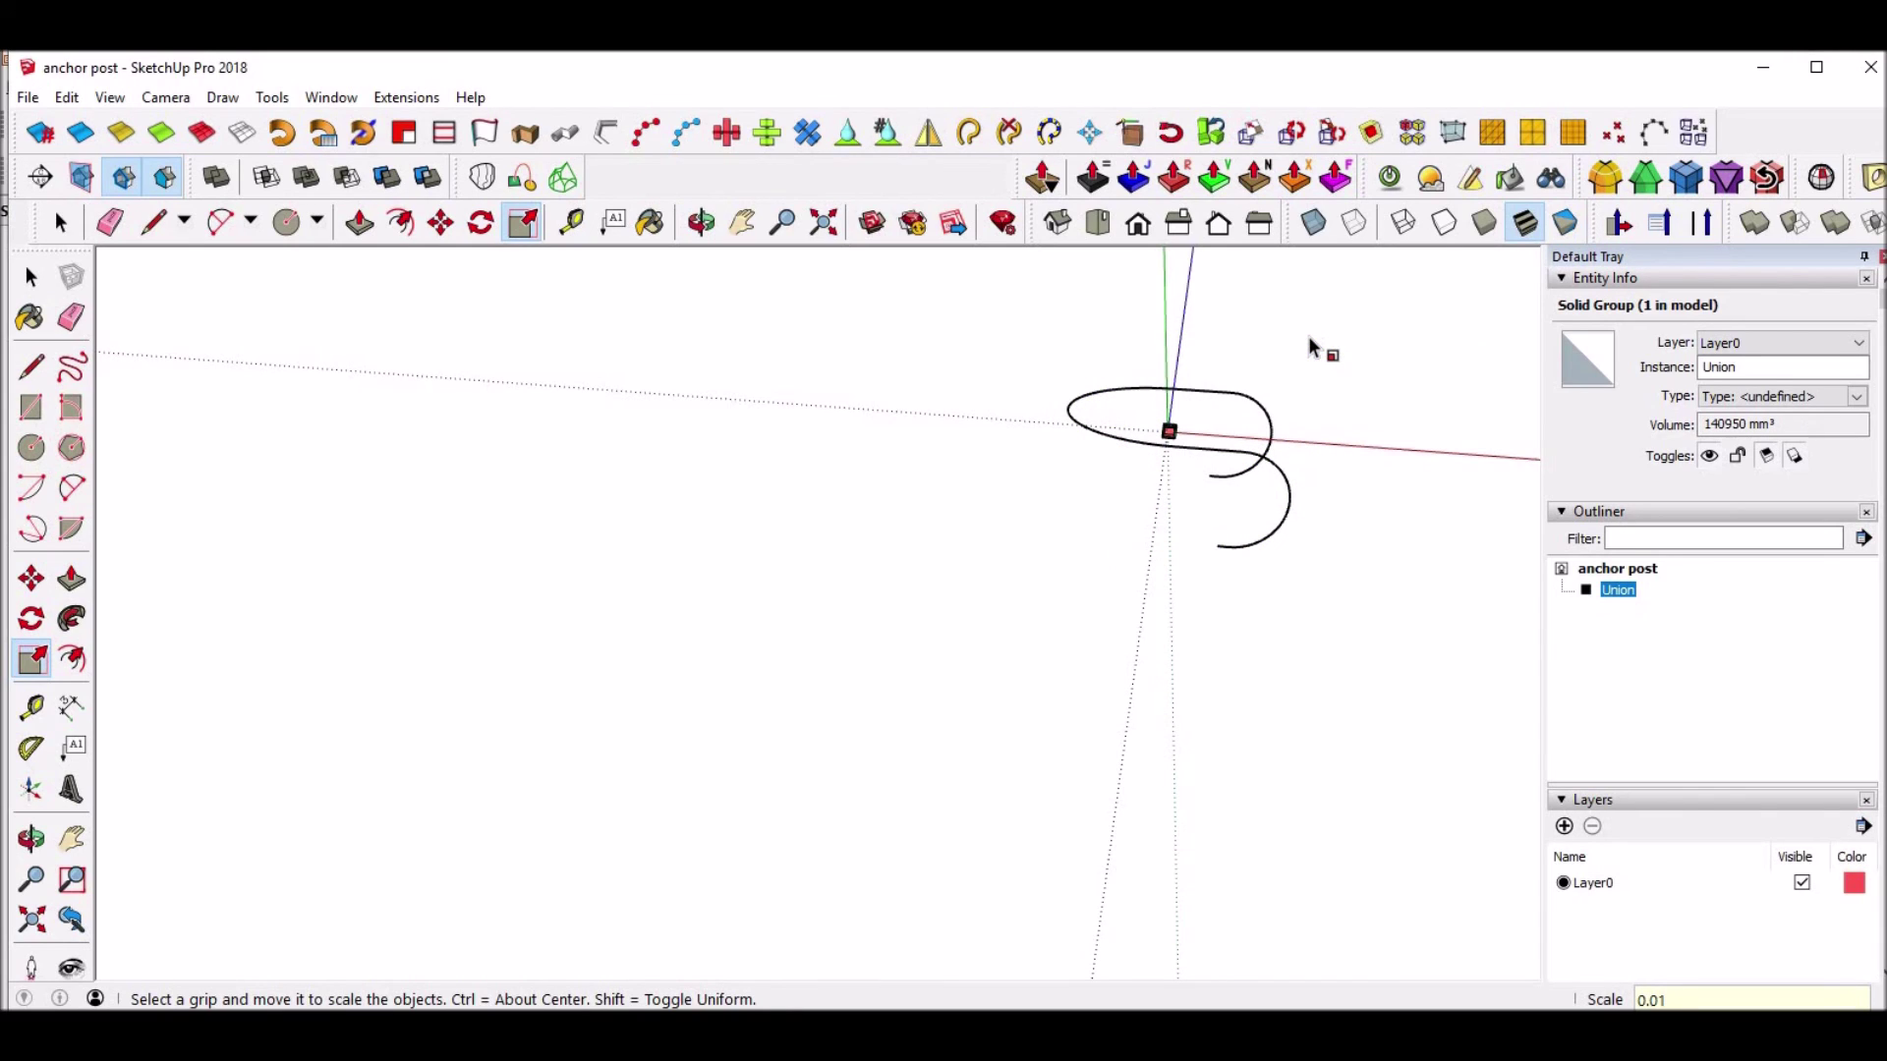
key("shift+z")
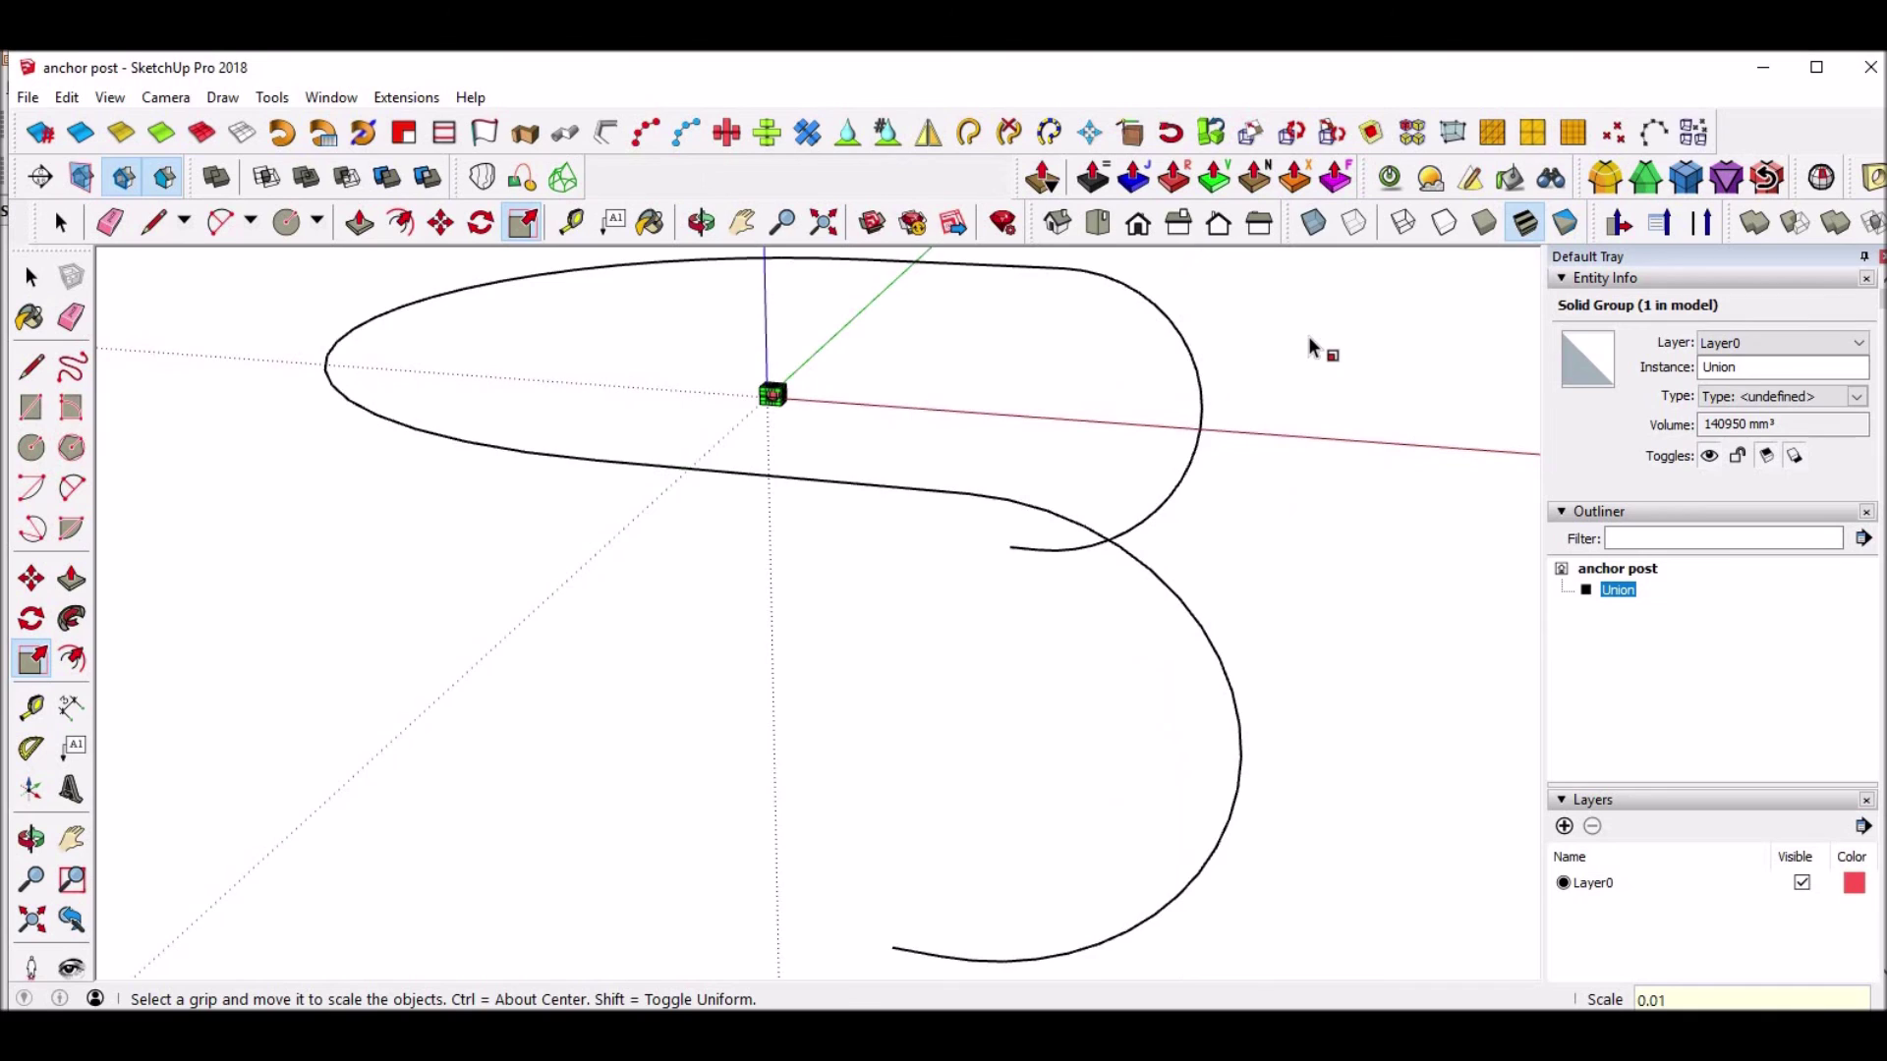
Delete all connected edges of the leftover enlarged sweep path around the scaled-down Union group.
key("space")
left_click(1318, 360)
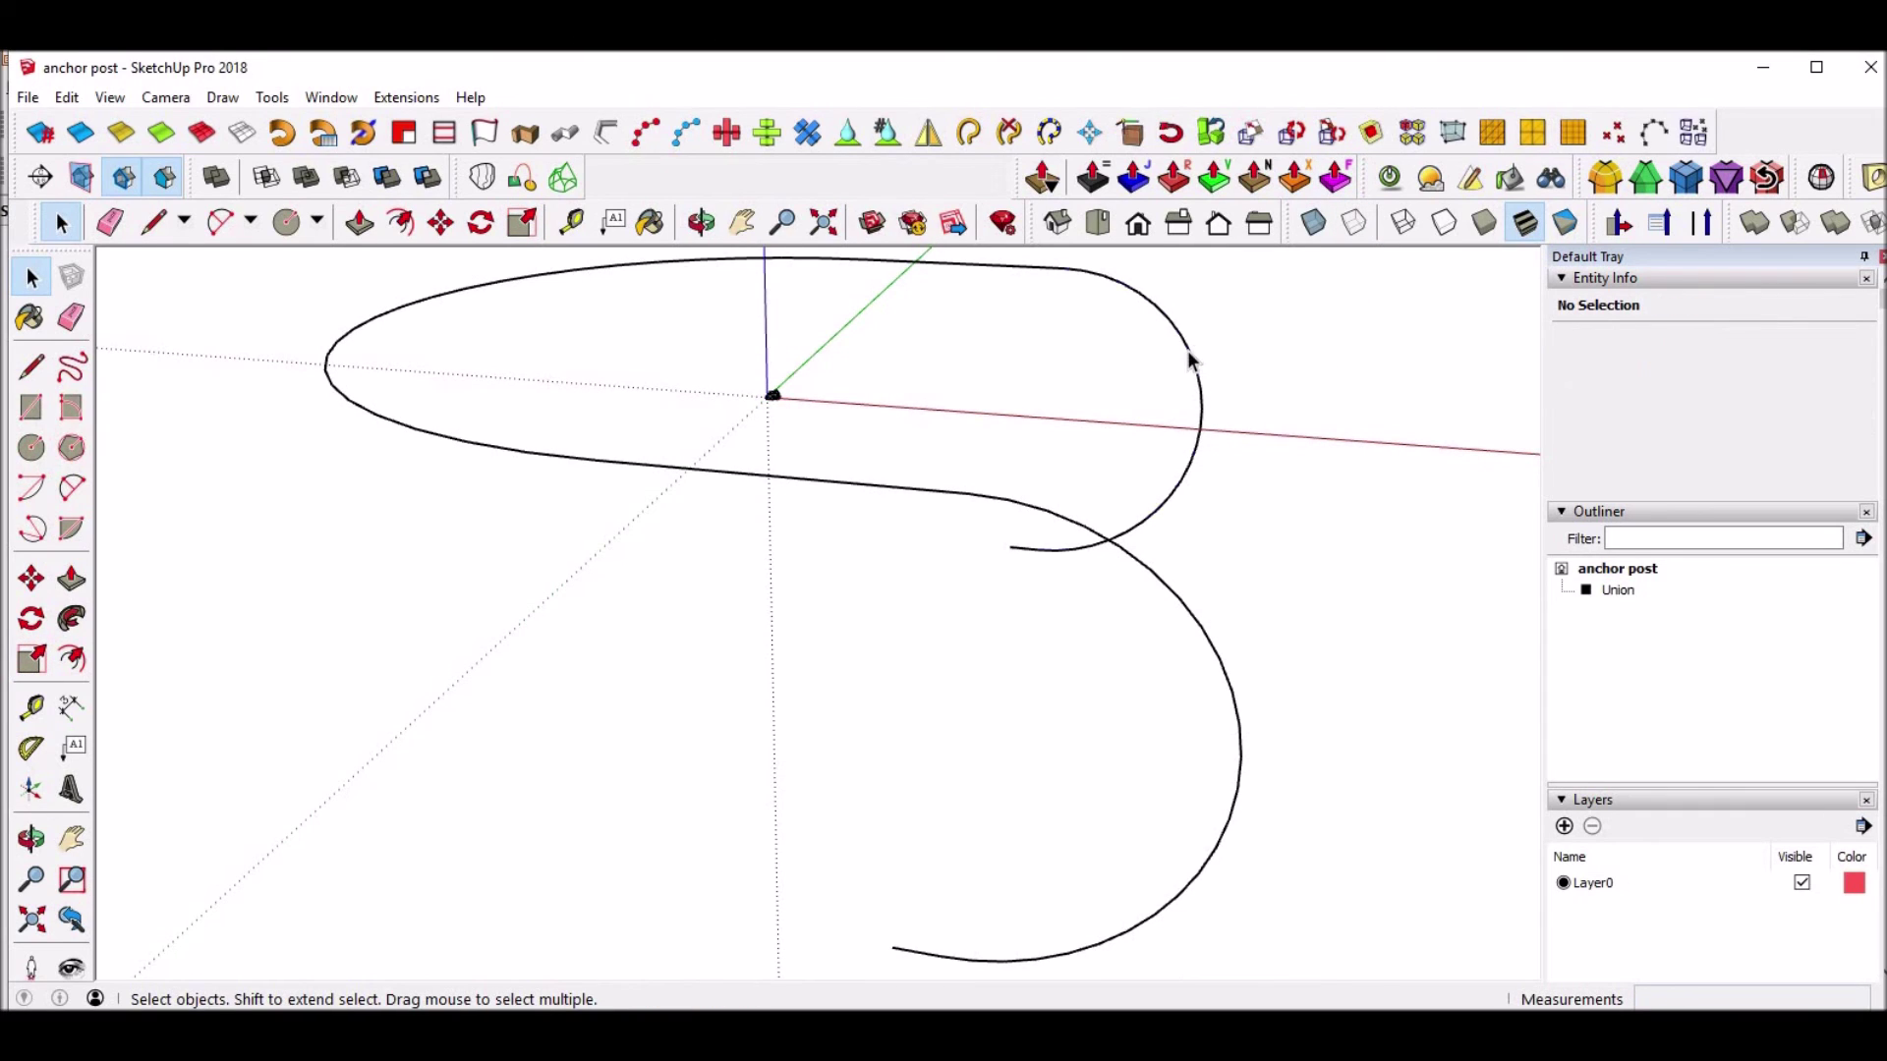
triple_click(1189, 360)
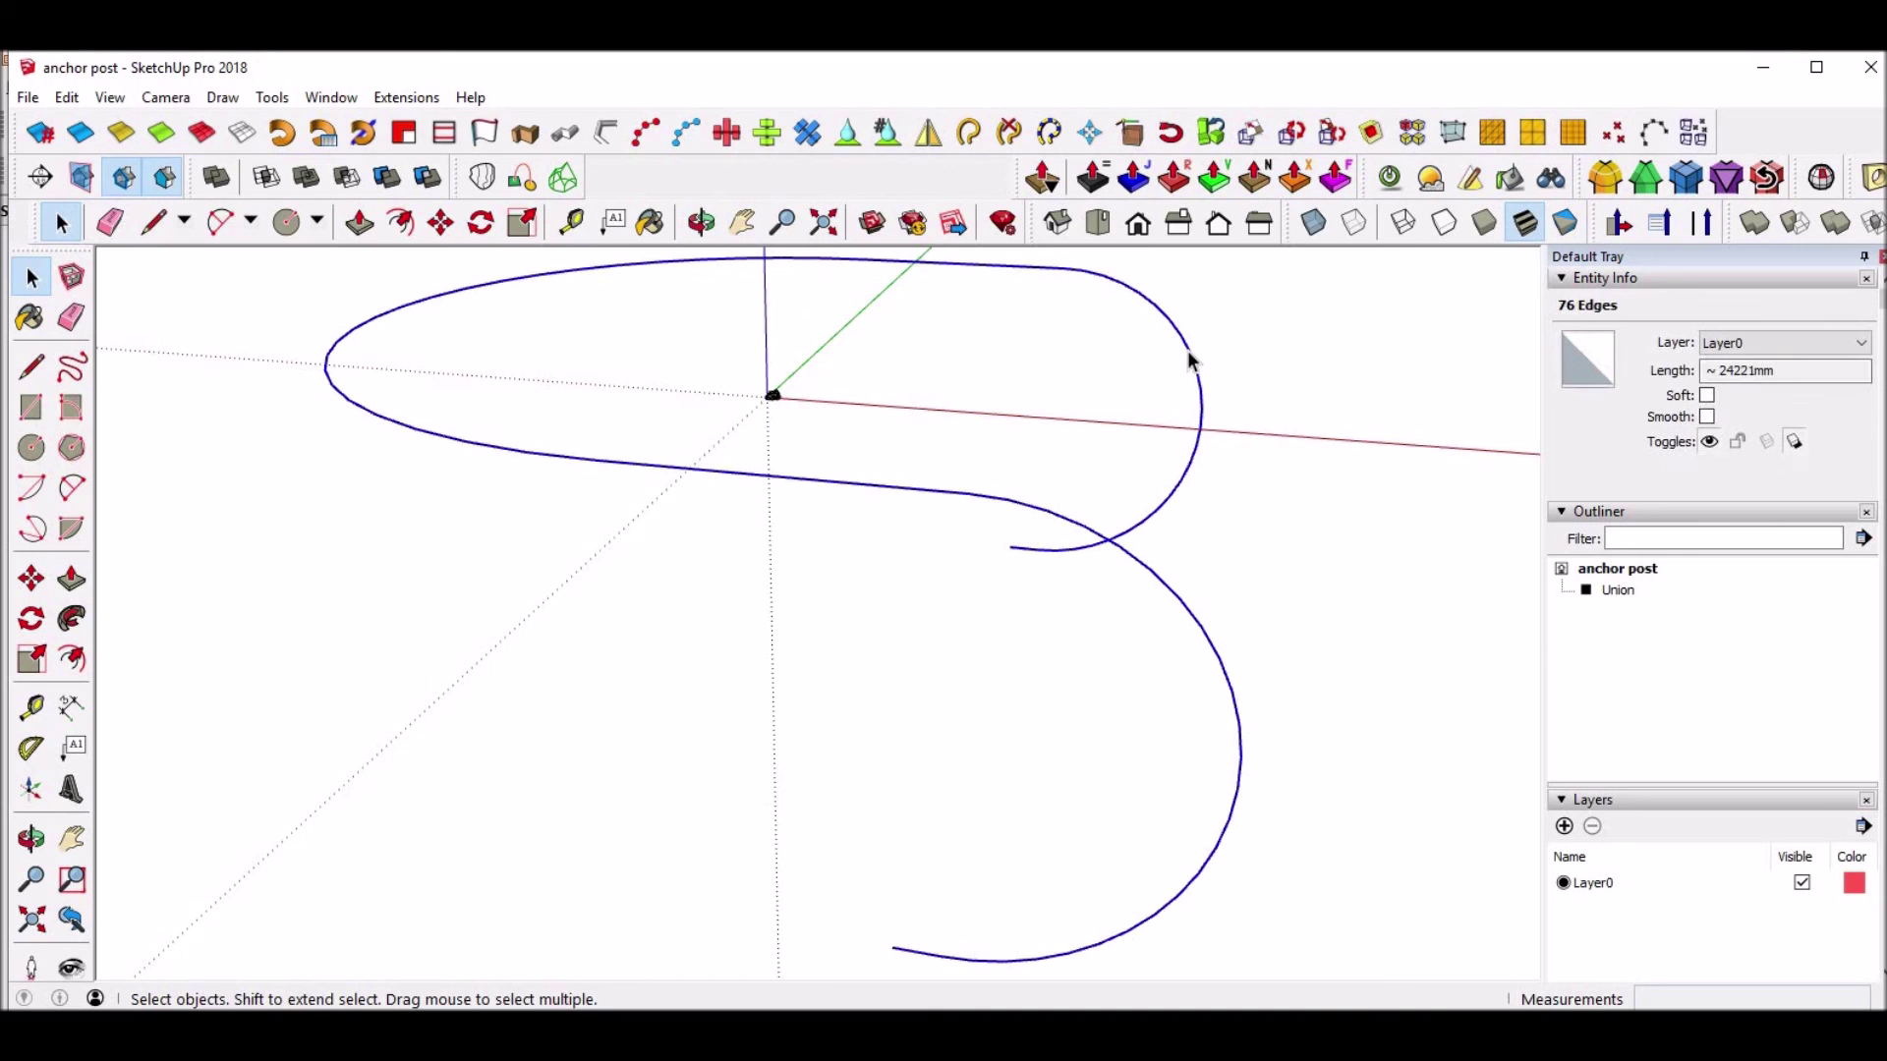
key("Delete")
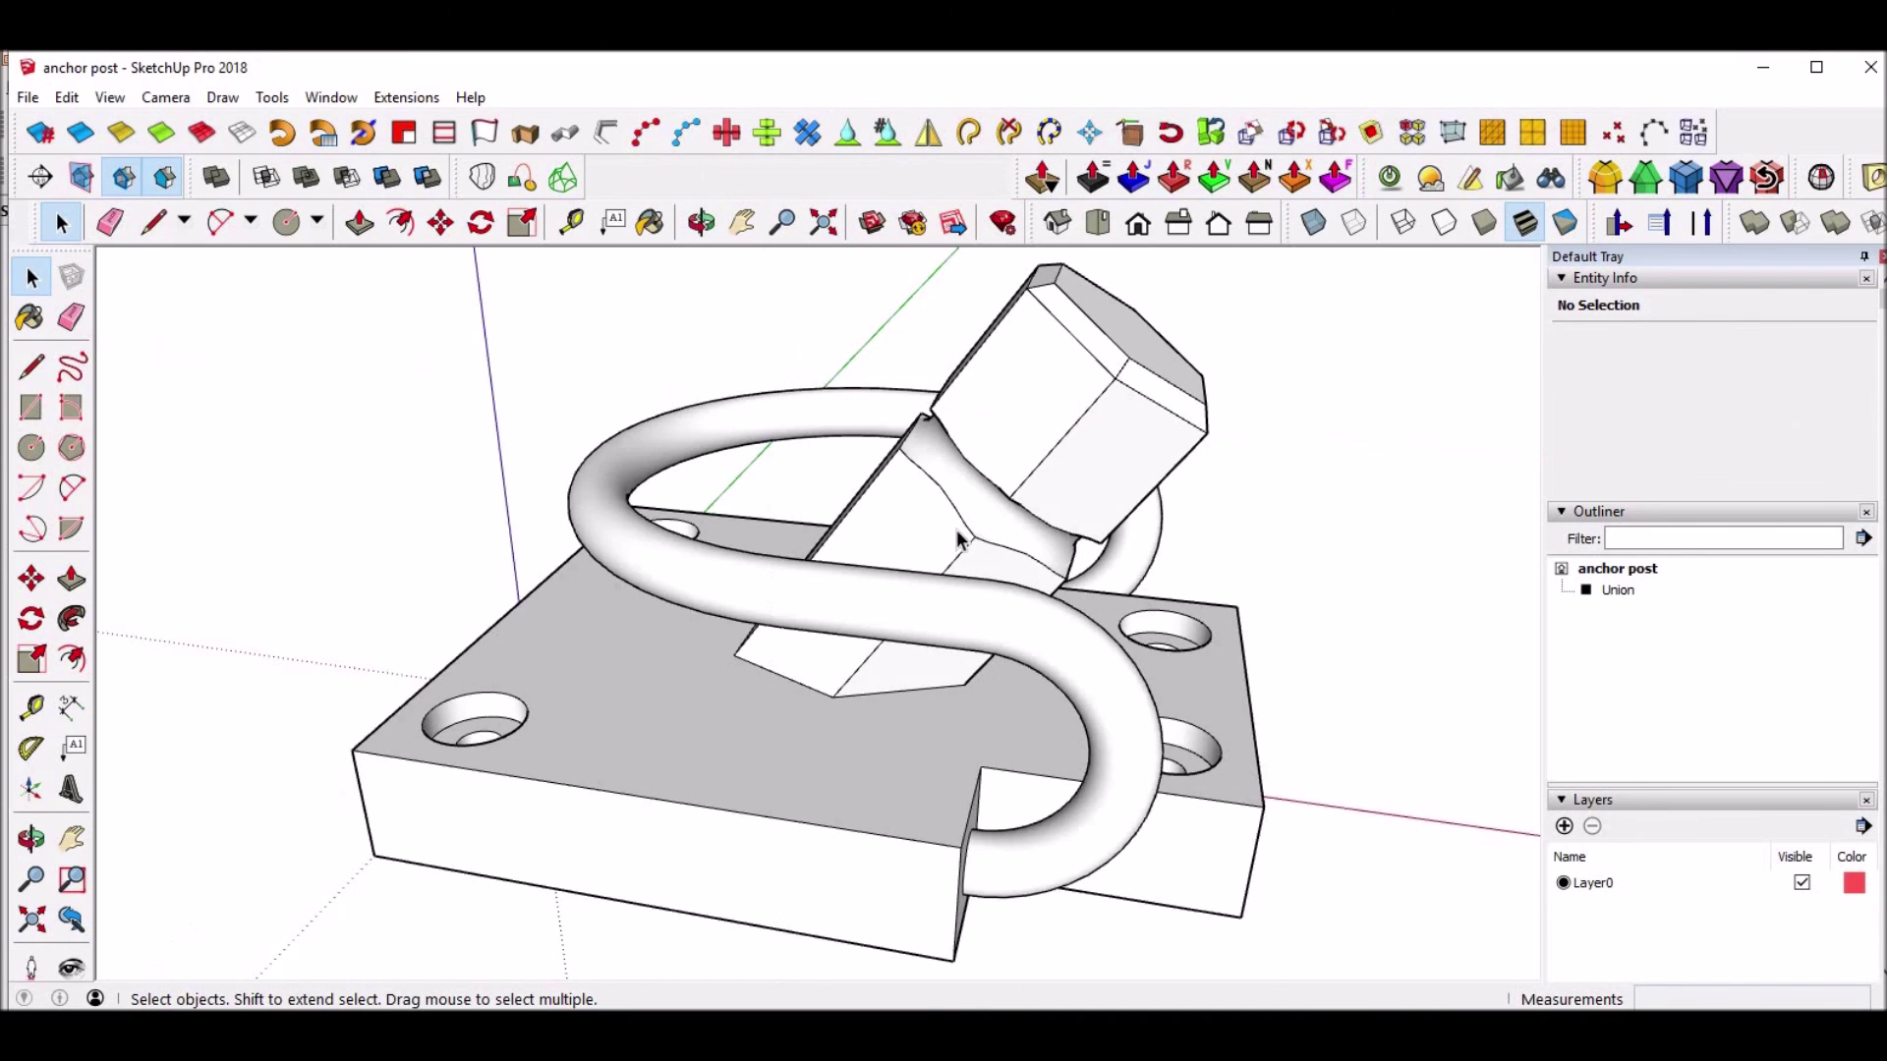
Measure the full-width back edge of the base plate's top face between its two corners with the Tape Measure.
scroll(1111, 350, "down", 5)
middle_click_drag(1111, 413, 1112, 349)
left_click_drag(1112, 350, 855, 624)
key("space")
scroll(870, 654, "up", 3)
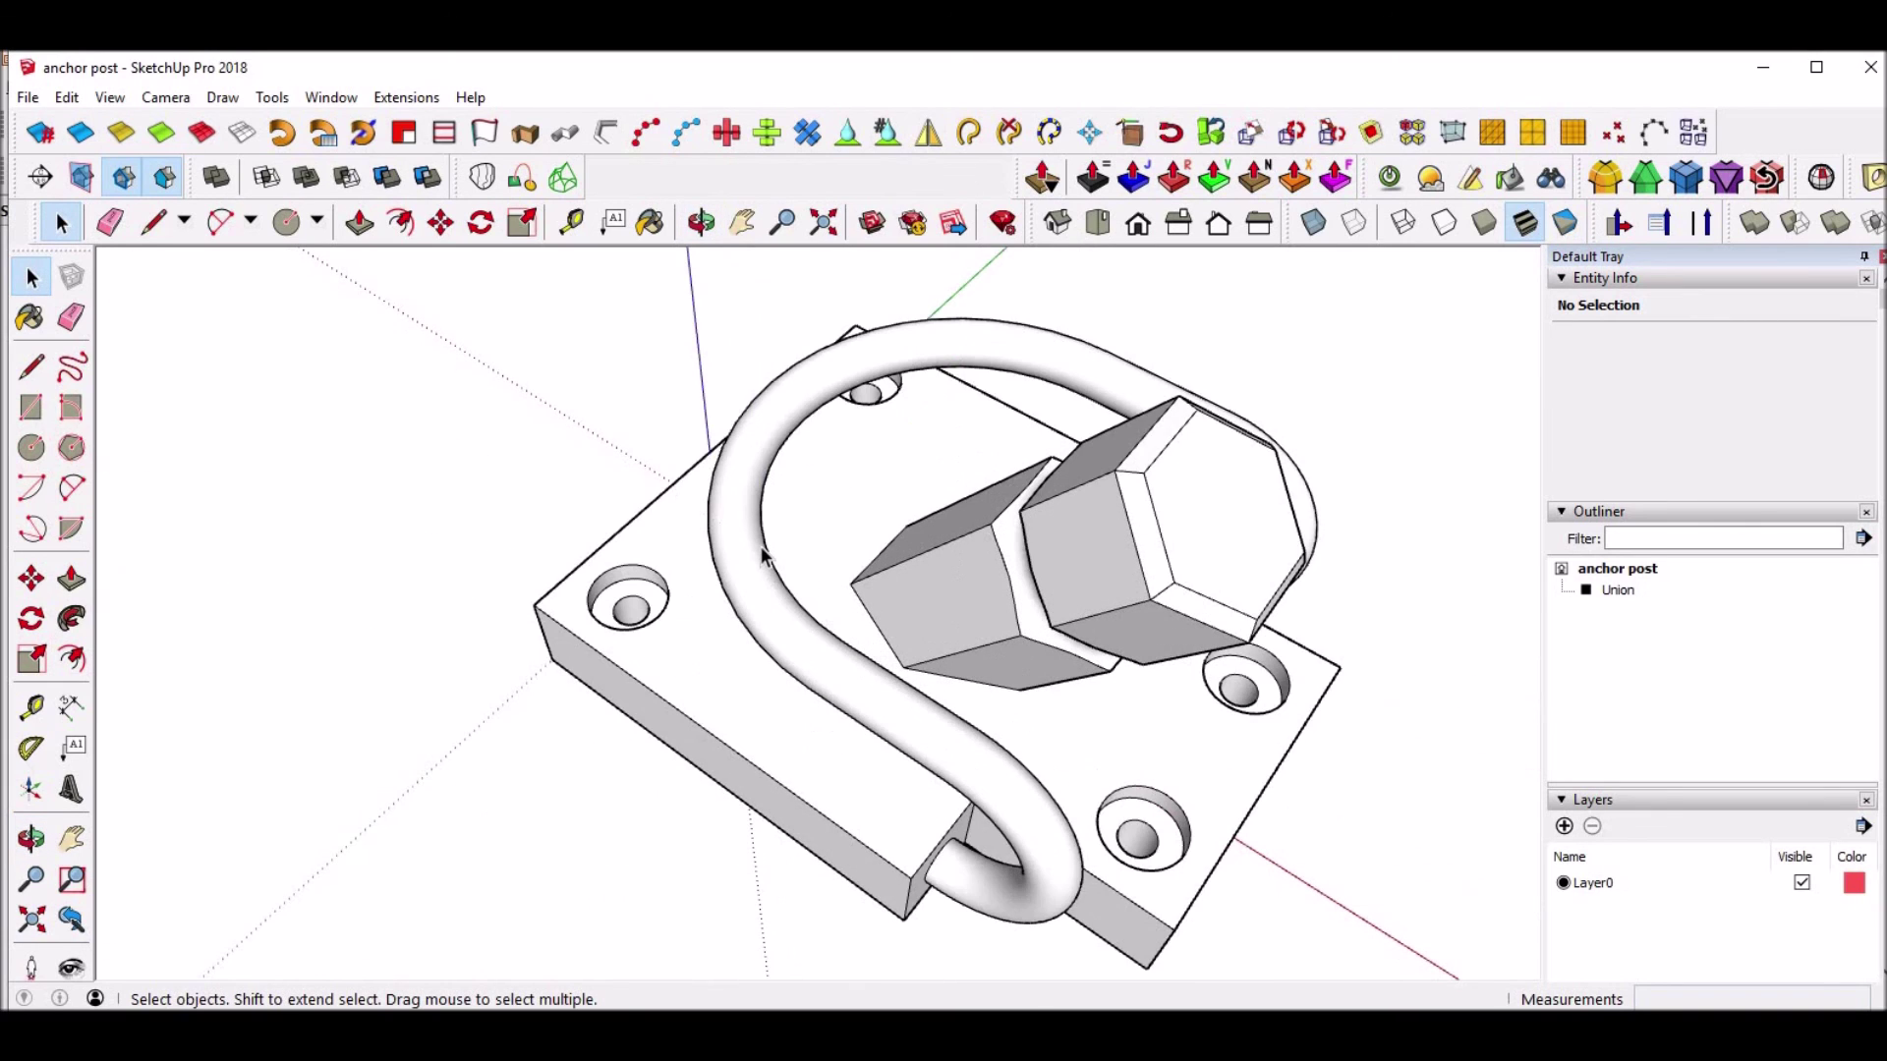
scroll(762, 555, "down", 2)
middle_click_drag(769, 445, 666, 430)
key("t")
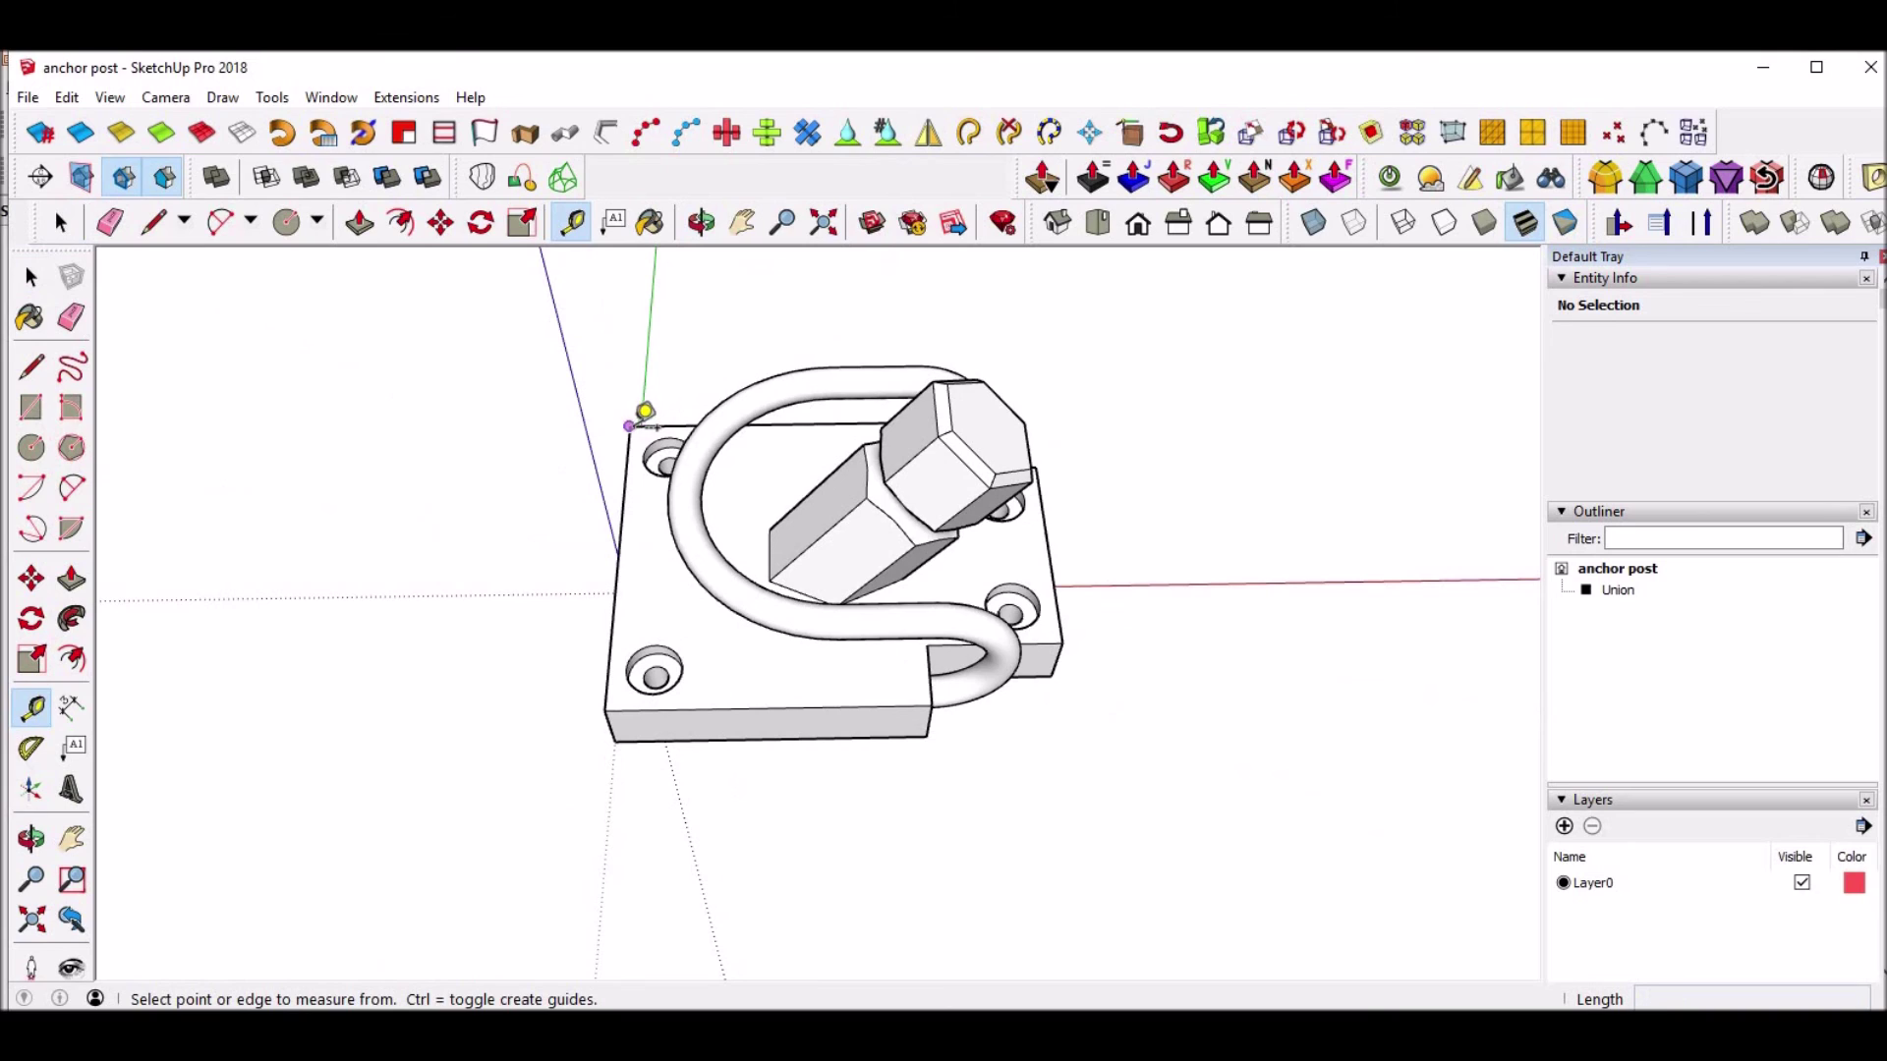
left_click(634, 423)
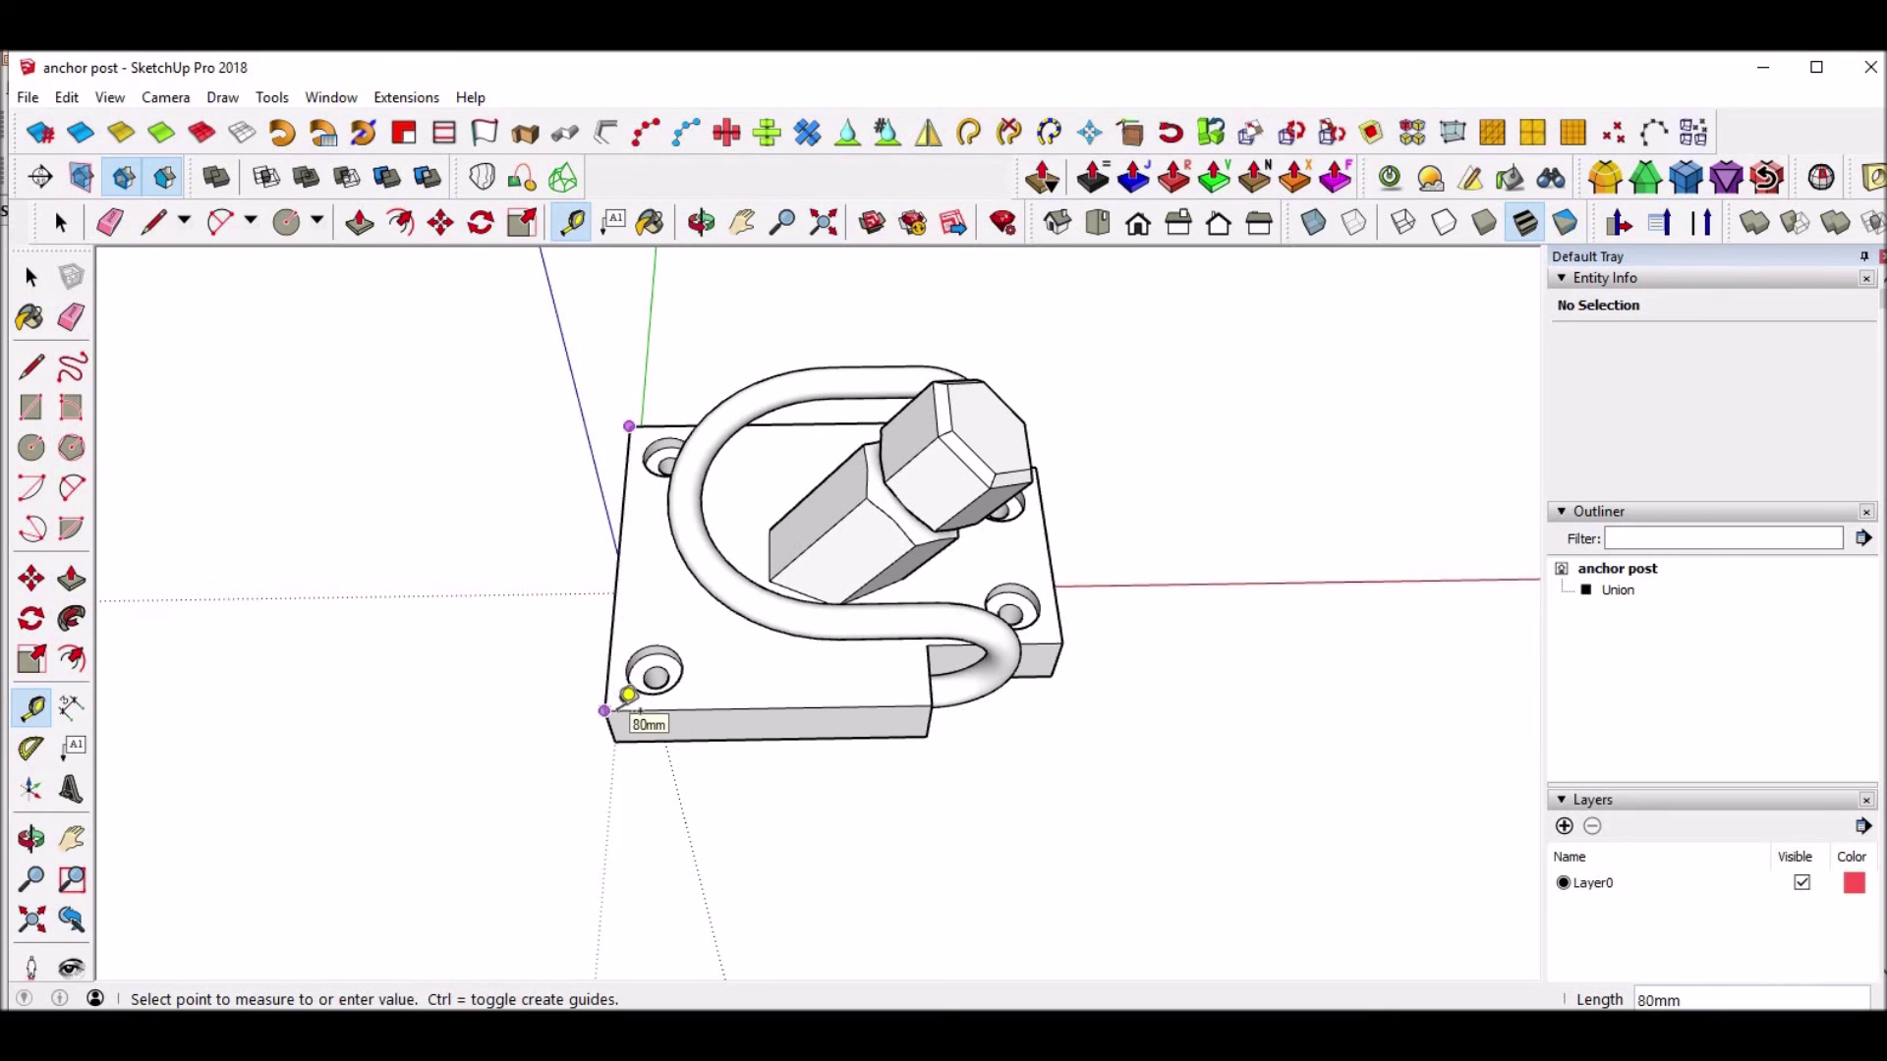
left_click(627, 695)
key("space")
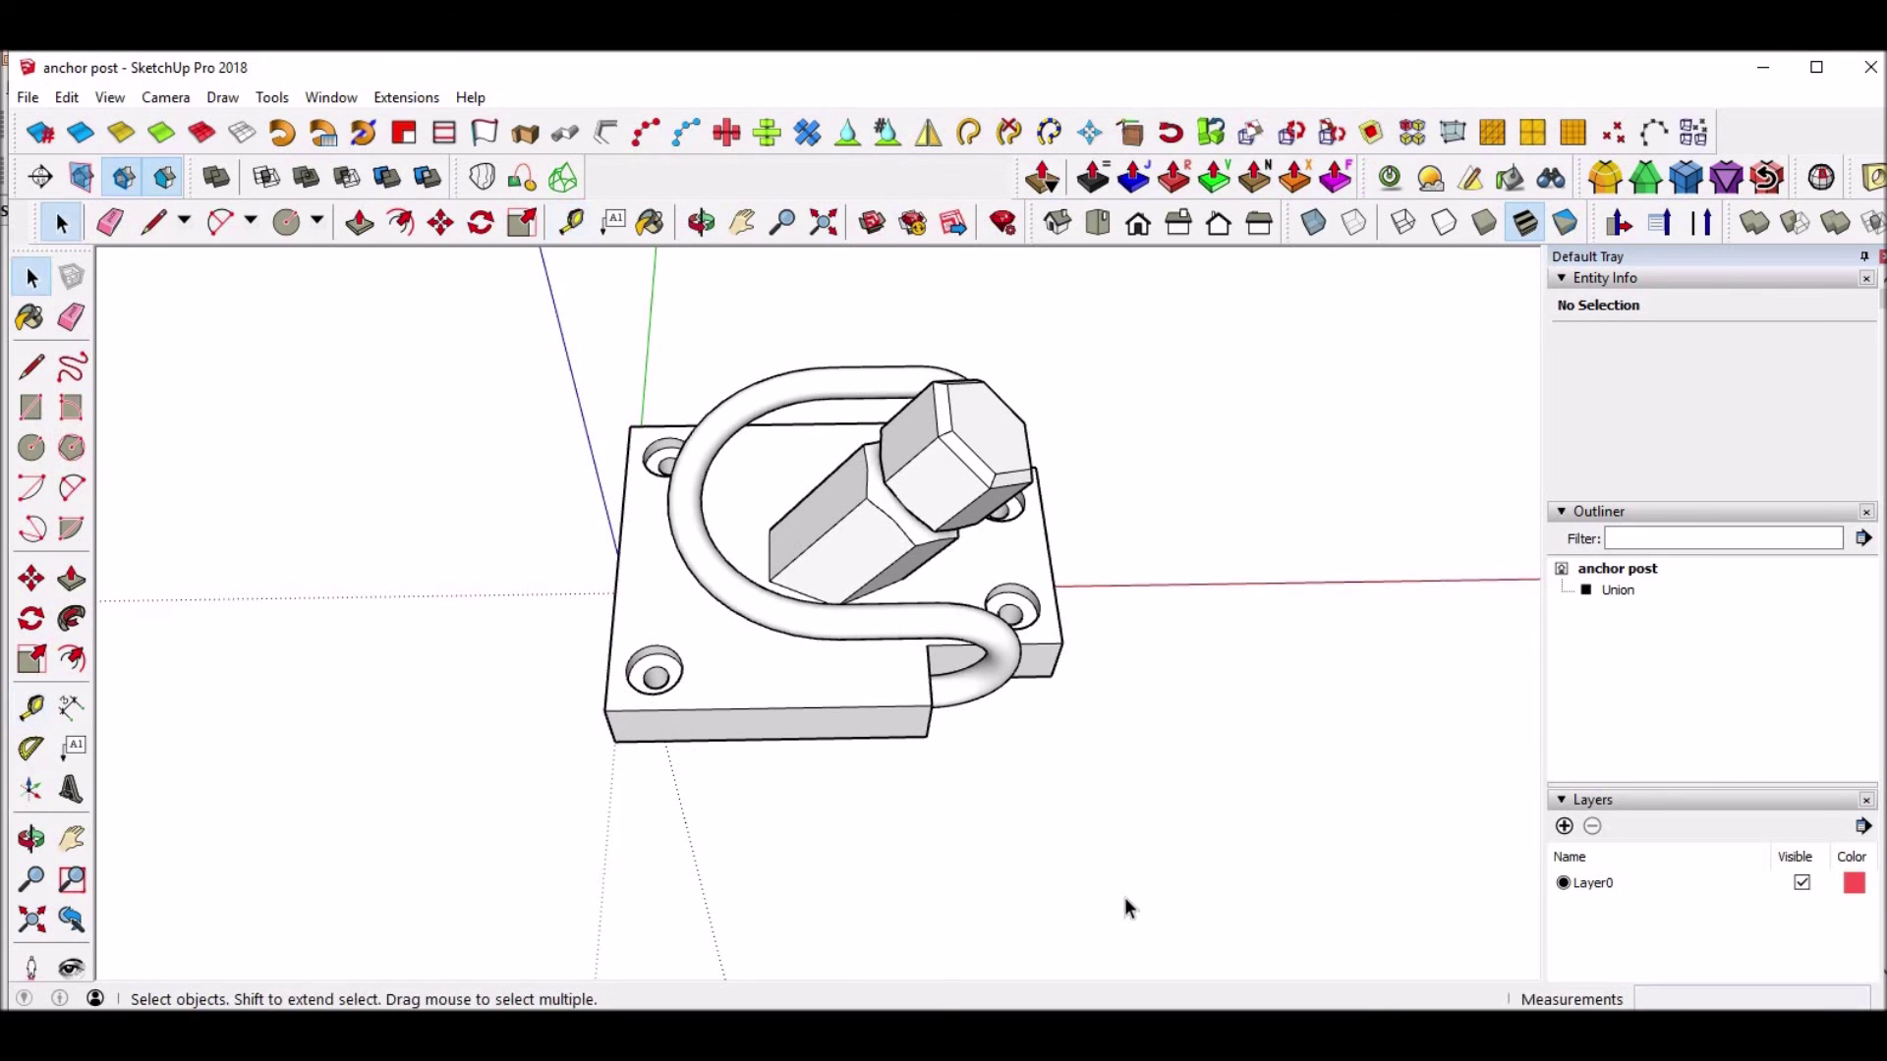
Check the Union group's solid status and volume in its entity information, and clear the selection.
scroll(1130, 878, "down", 1)
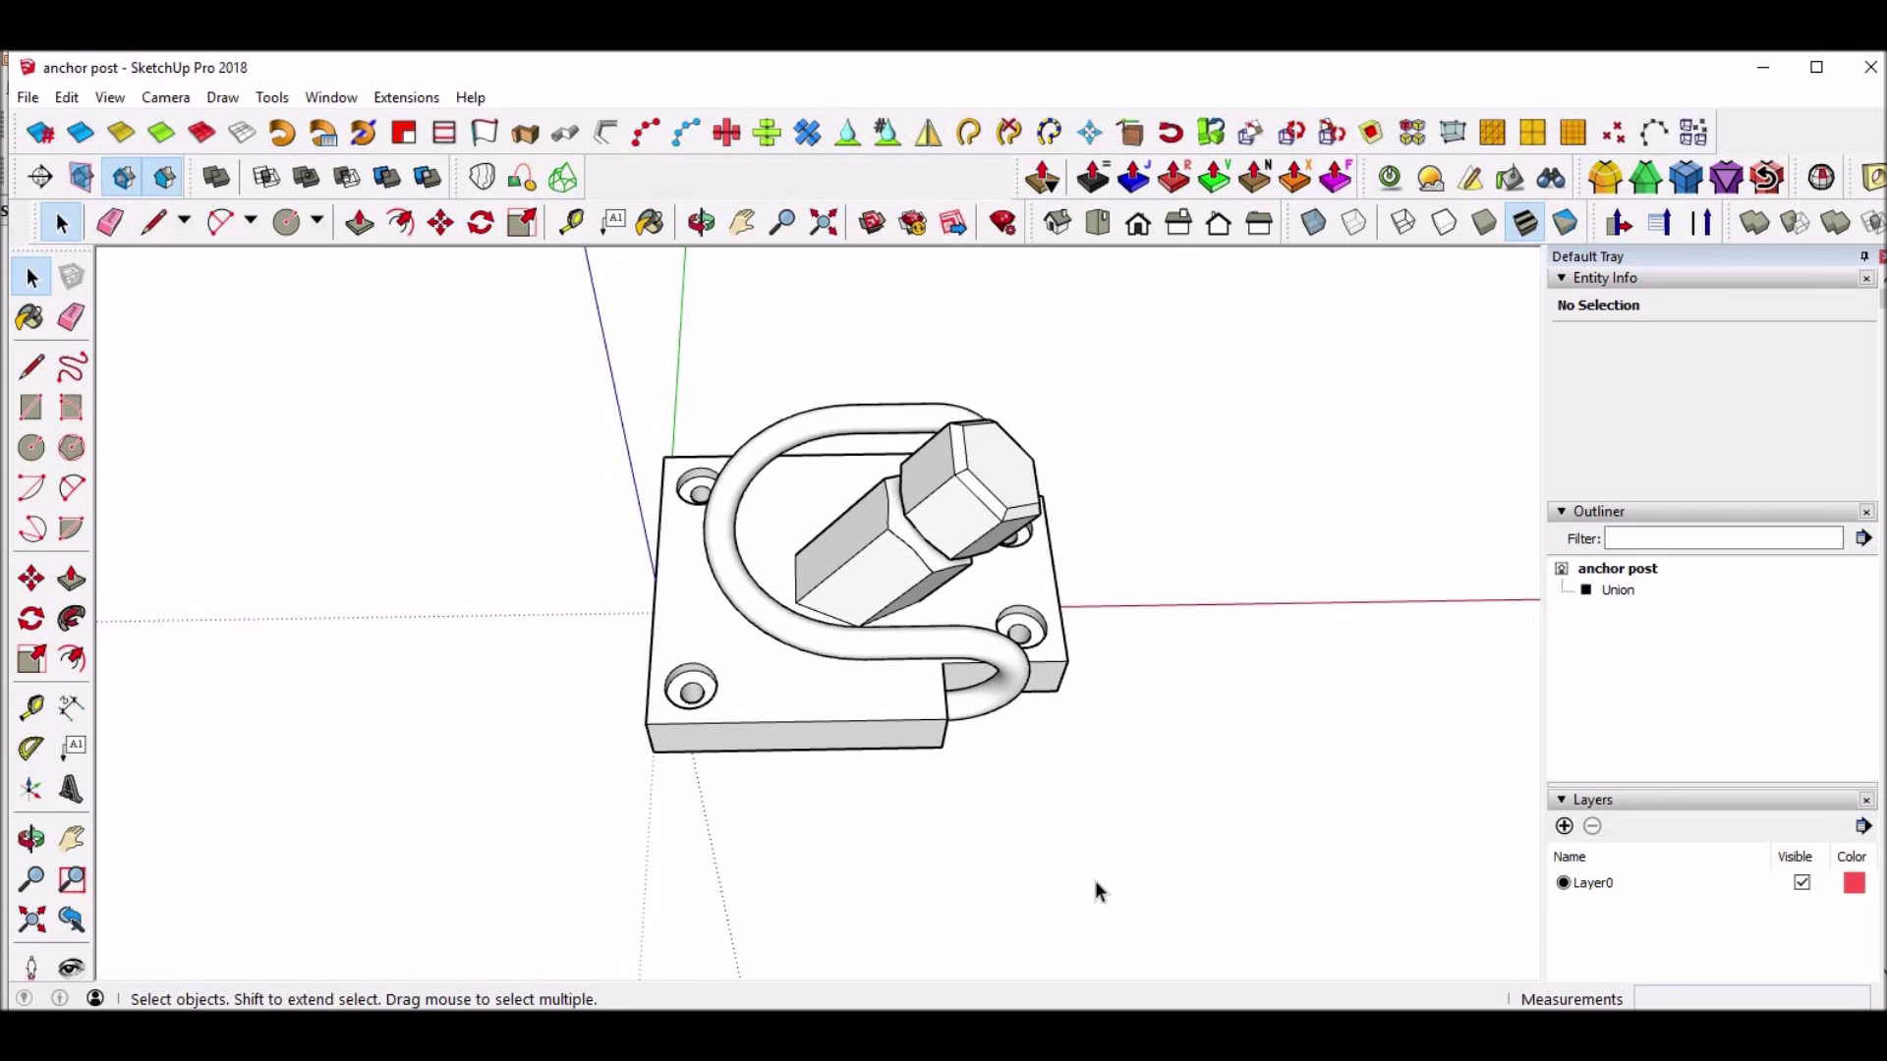
middle_click_drag(830, 784, 1006, 637)
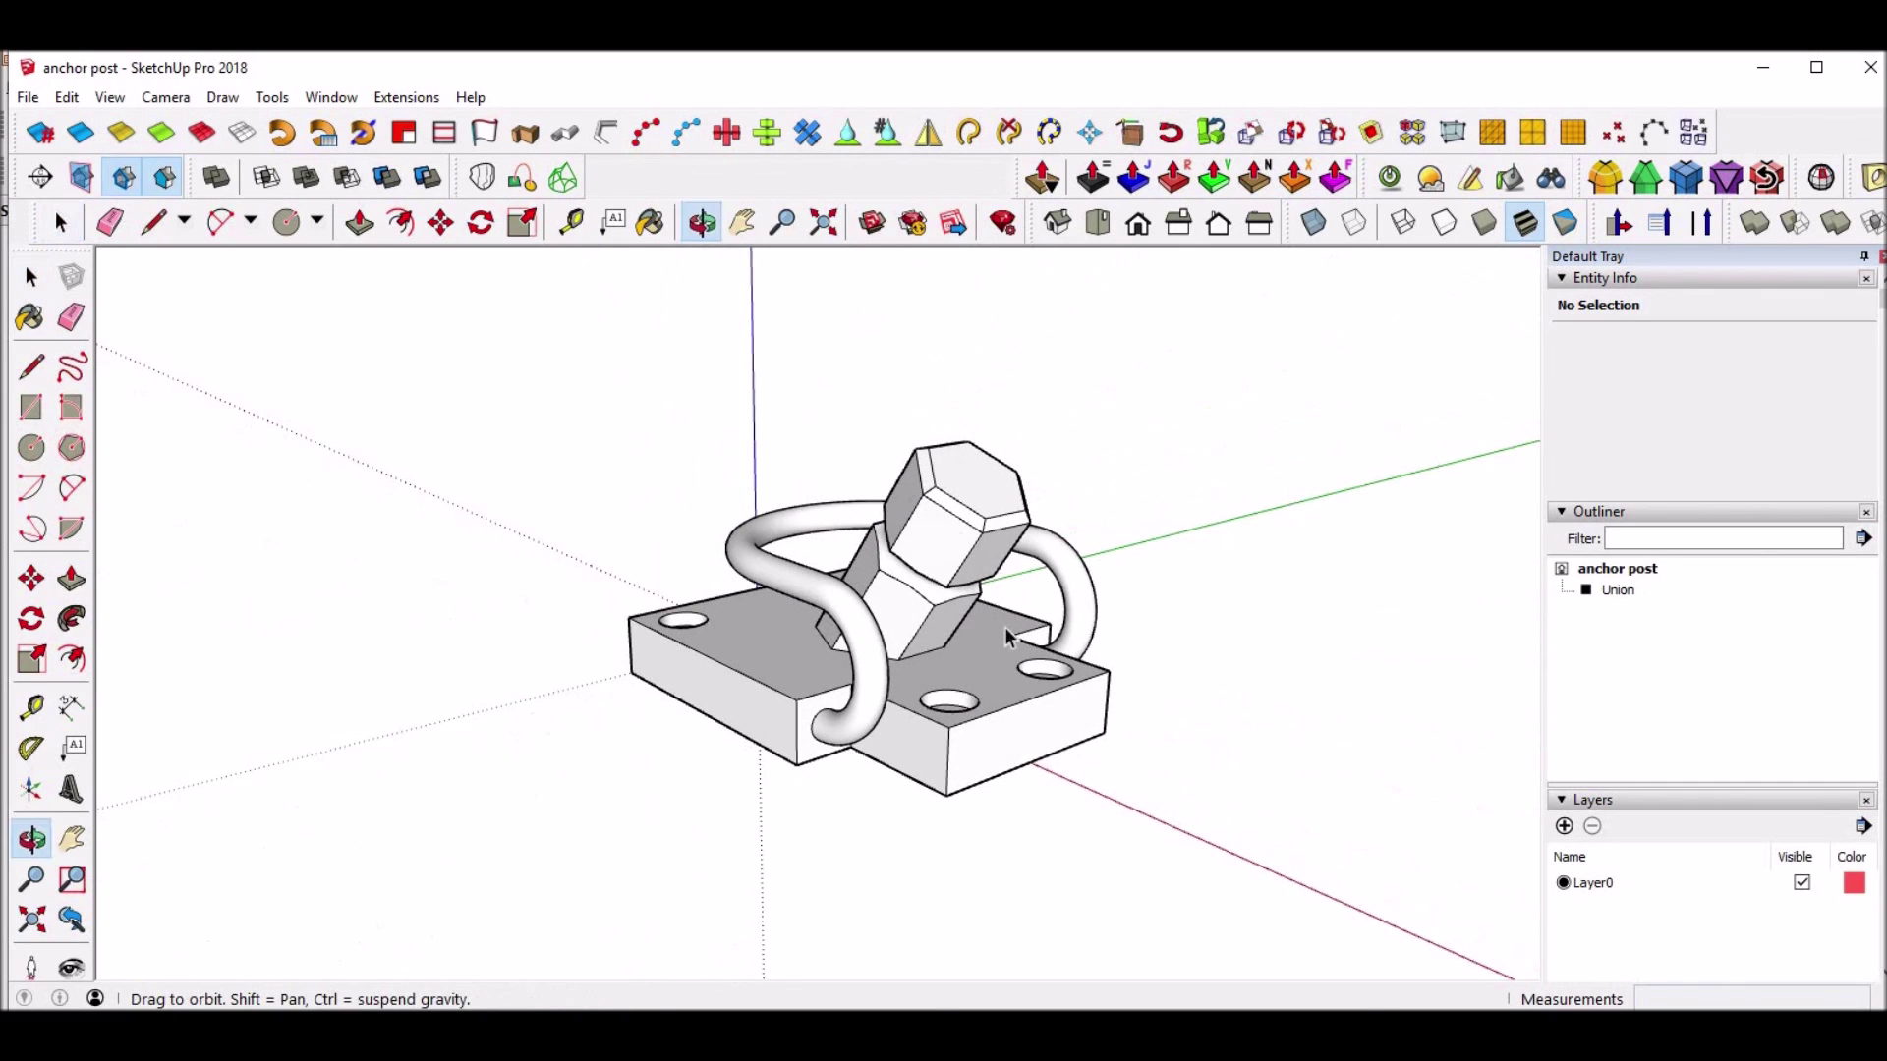
left_click(969, 531)
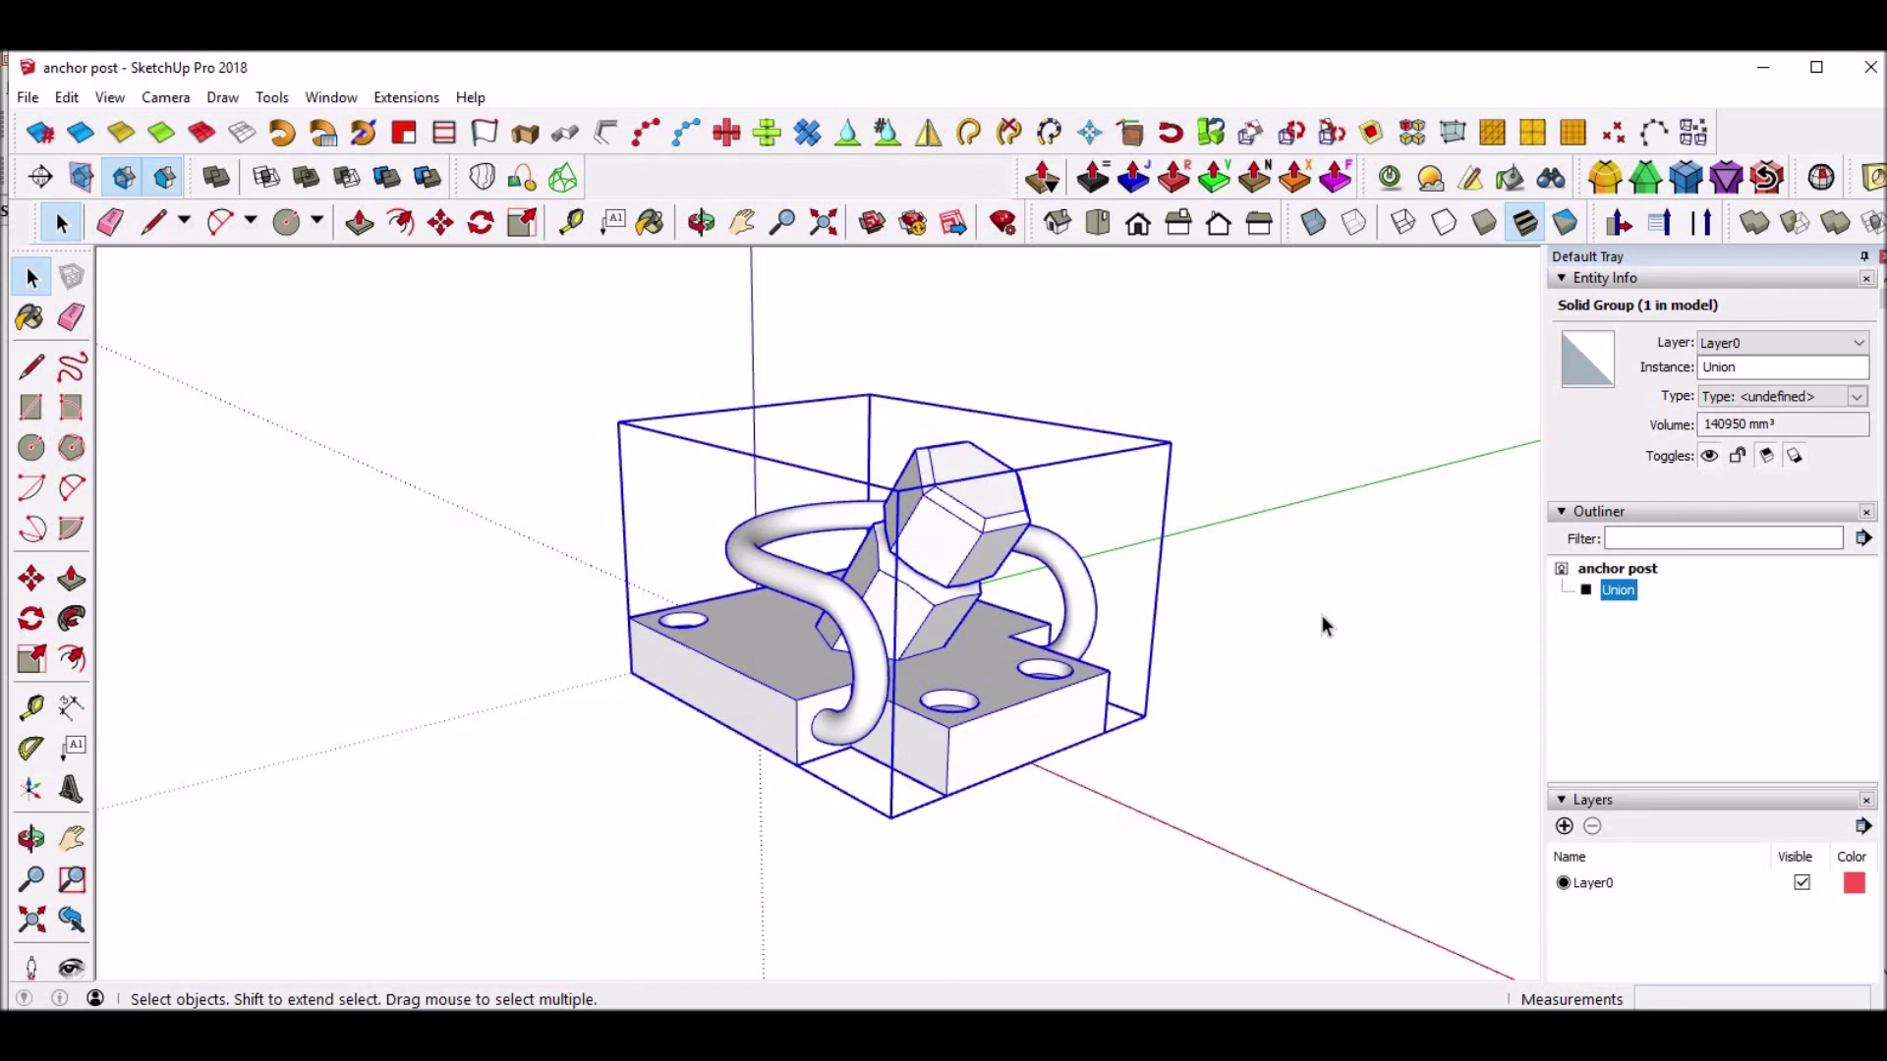
left_click(1384, 688)
middle_click_drag(1158, 497, 1259, 547)
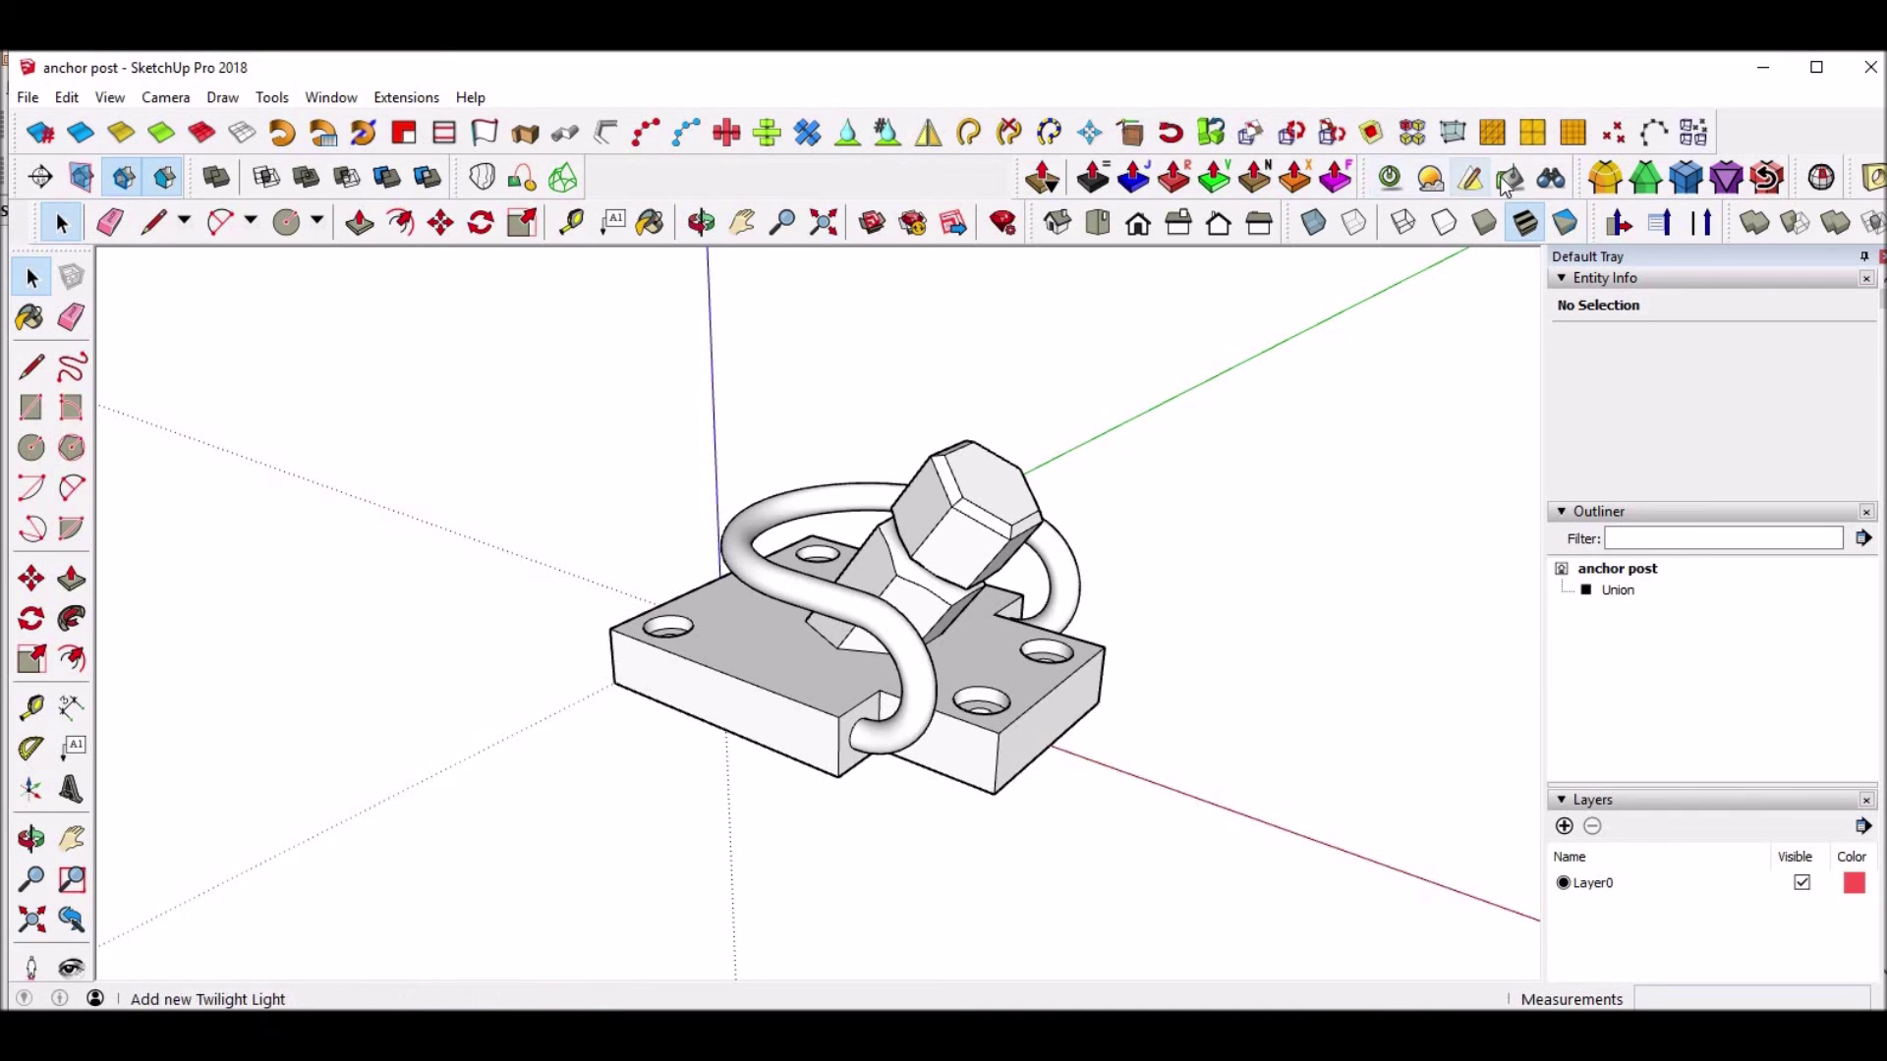
Switch to LibreOffice Impress to view the rendered anchor post on slide 4, and return to the SketchUp model for comparison.
key("alt+Tab")
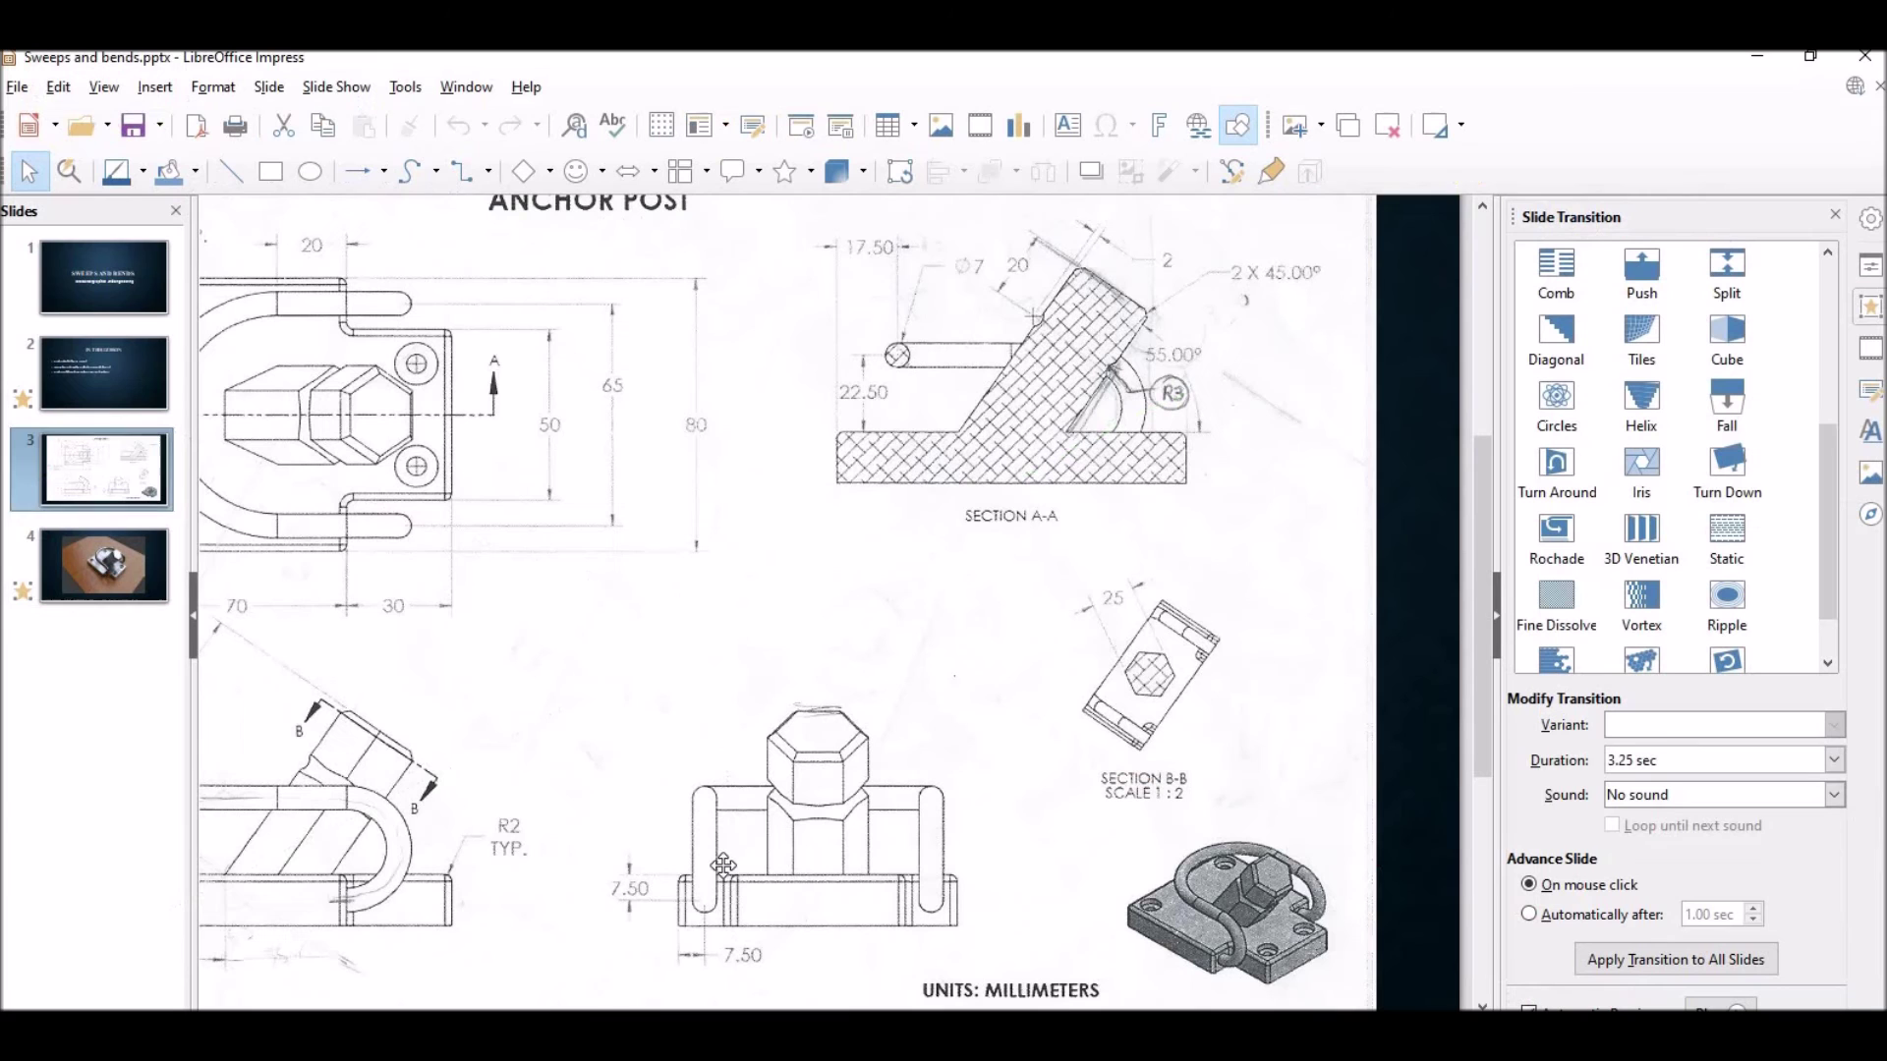
left_click(118, 580)
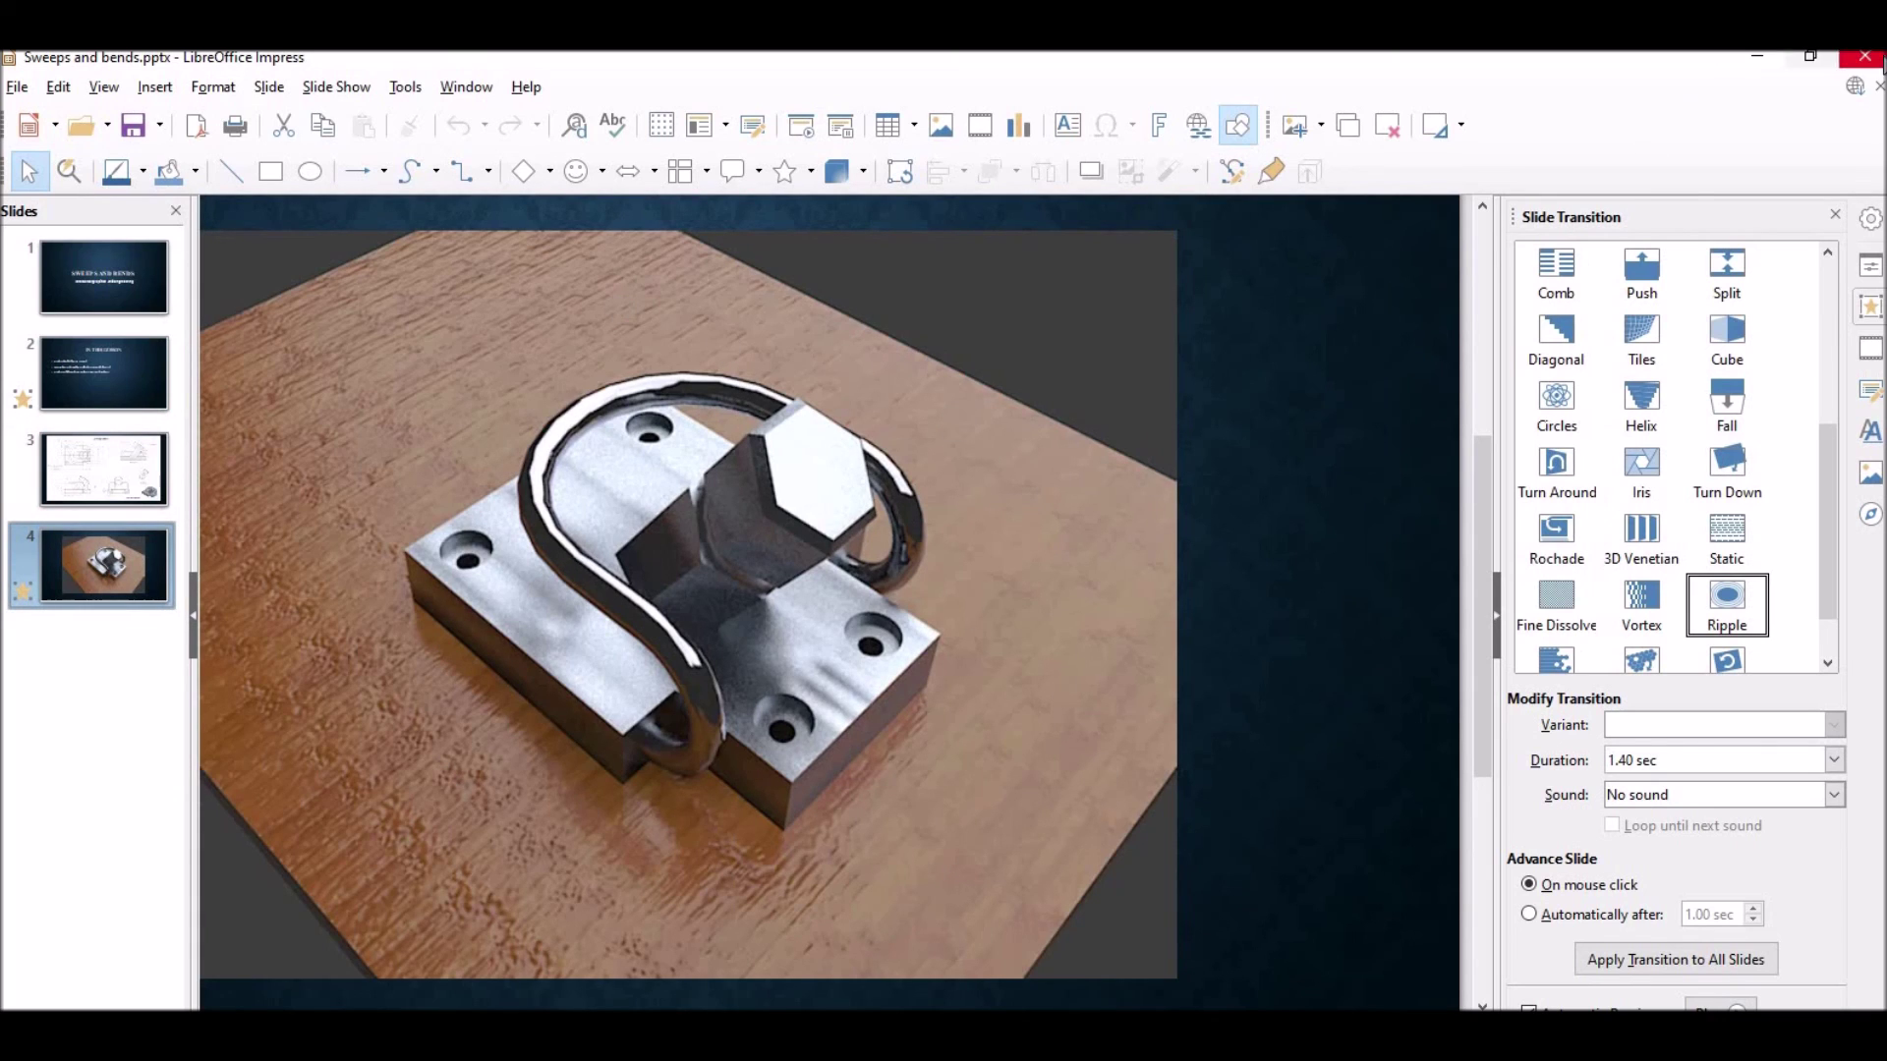
key("alt+Tab")
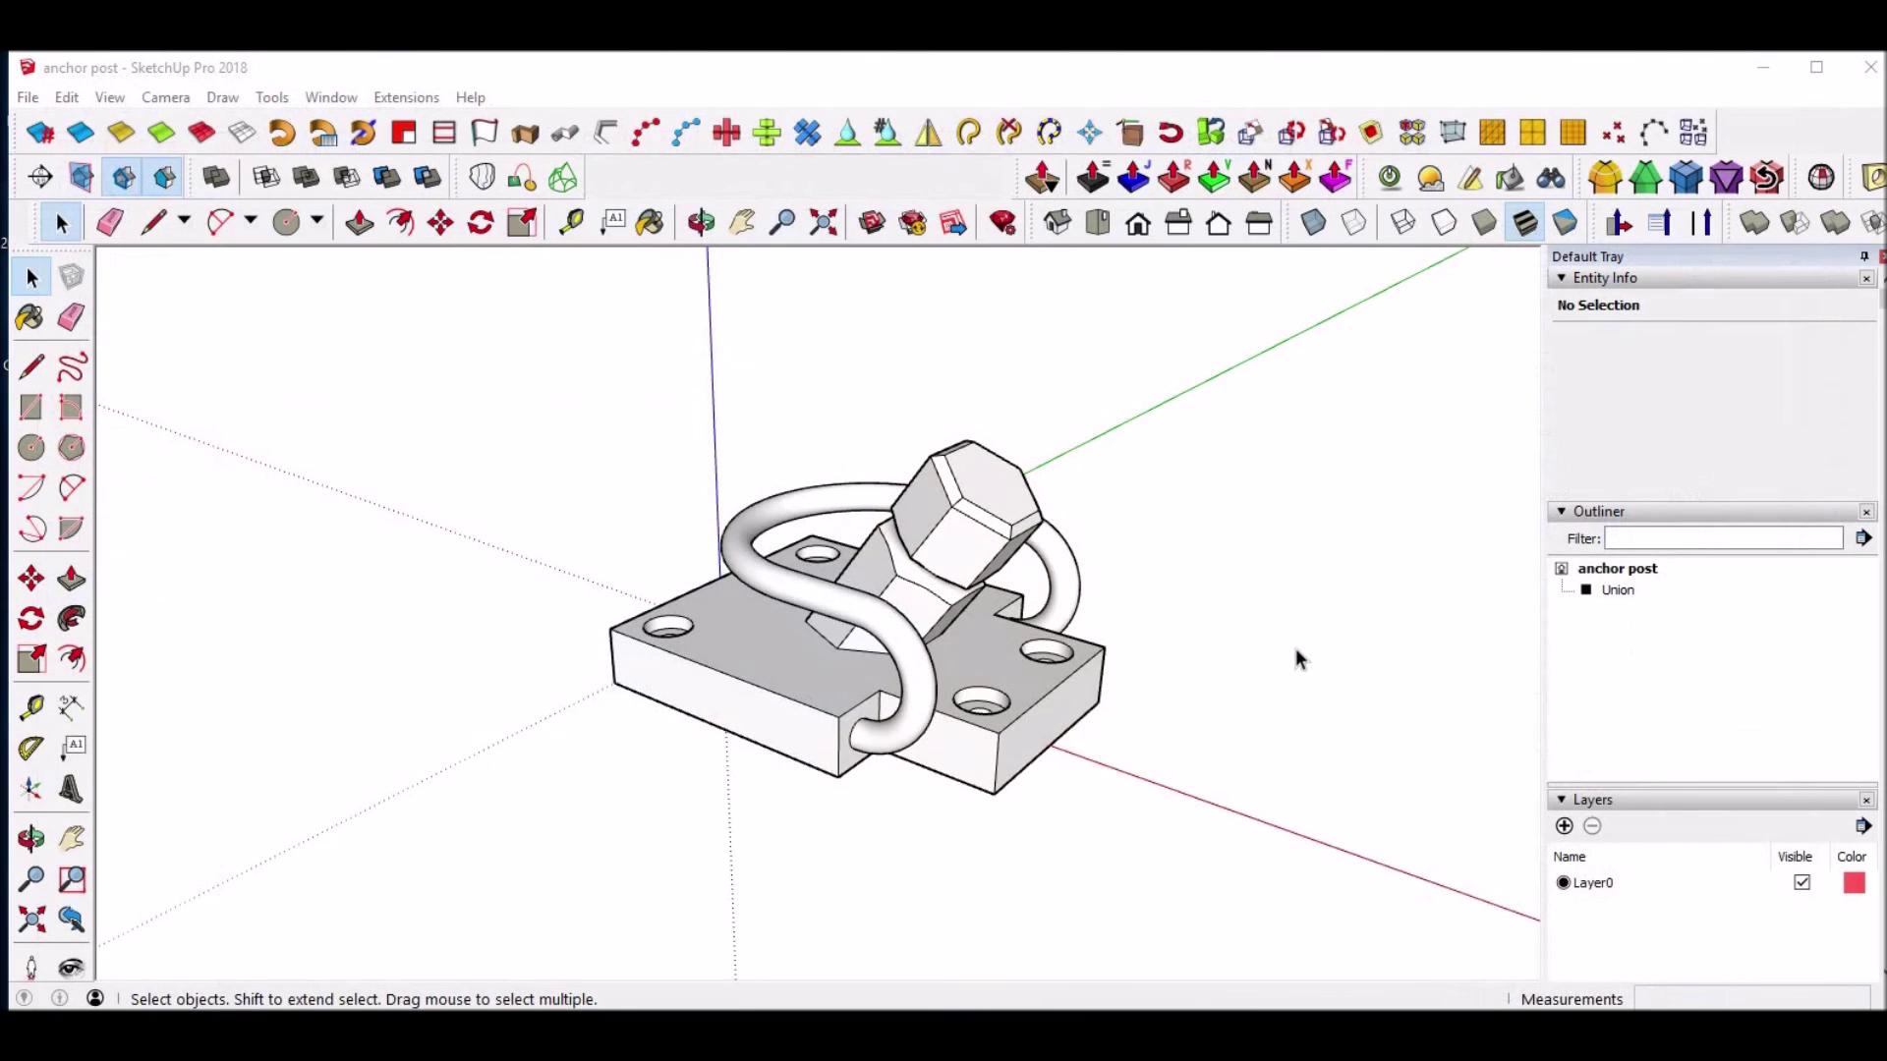
scroll(988, 644, "up", 3)
middle_click_drag(1079, 588, 1089, 648)
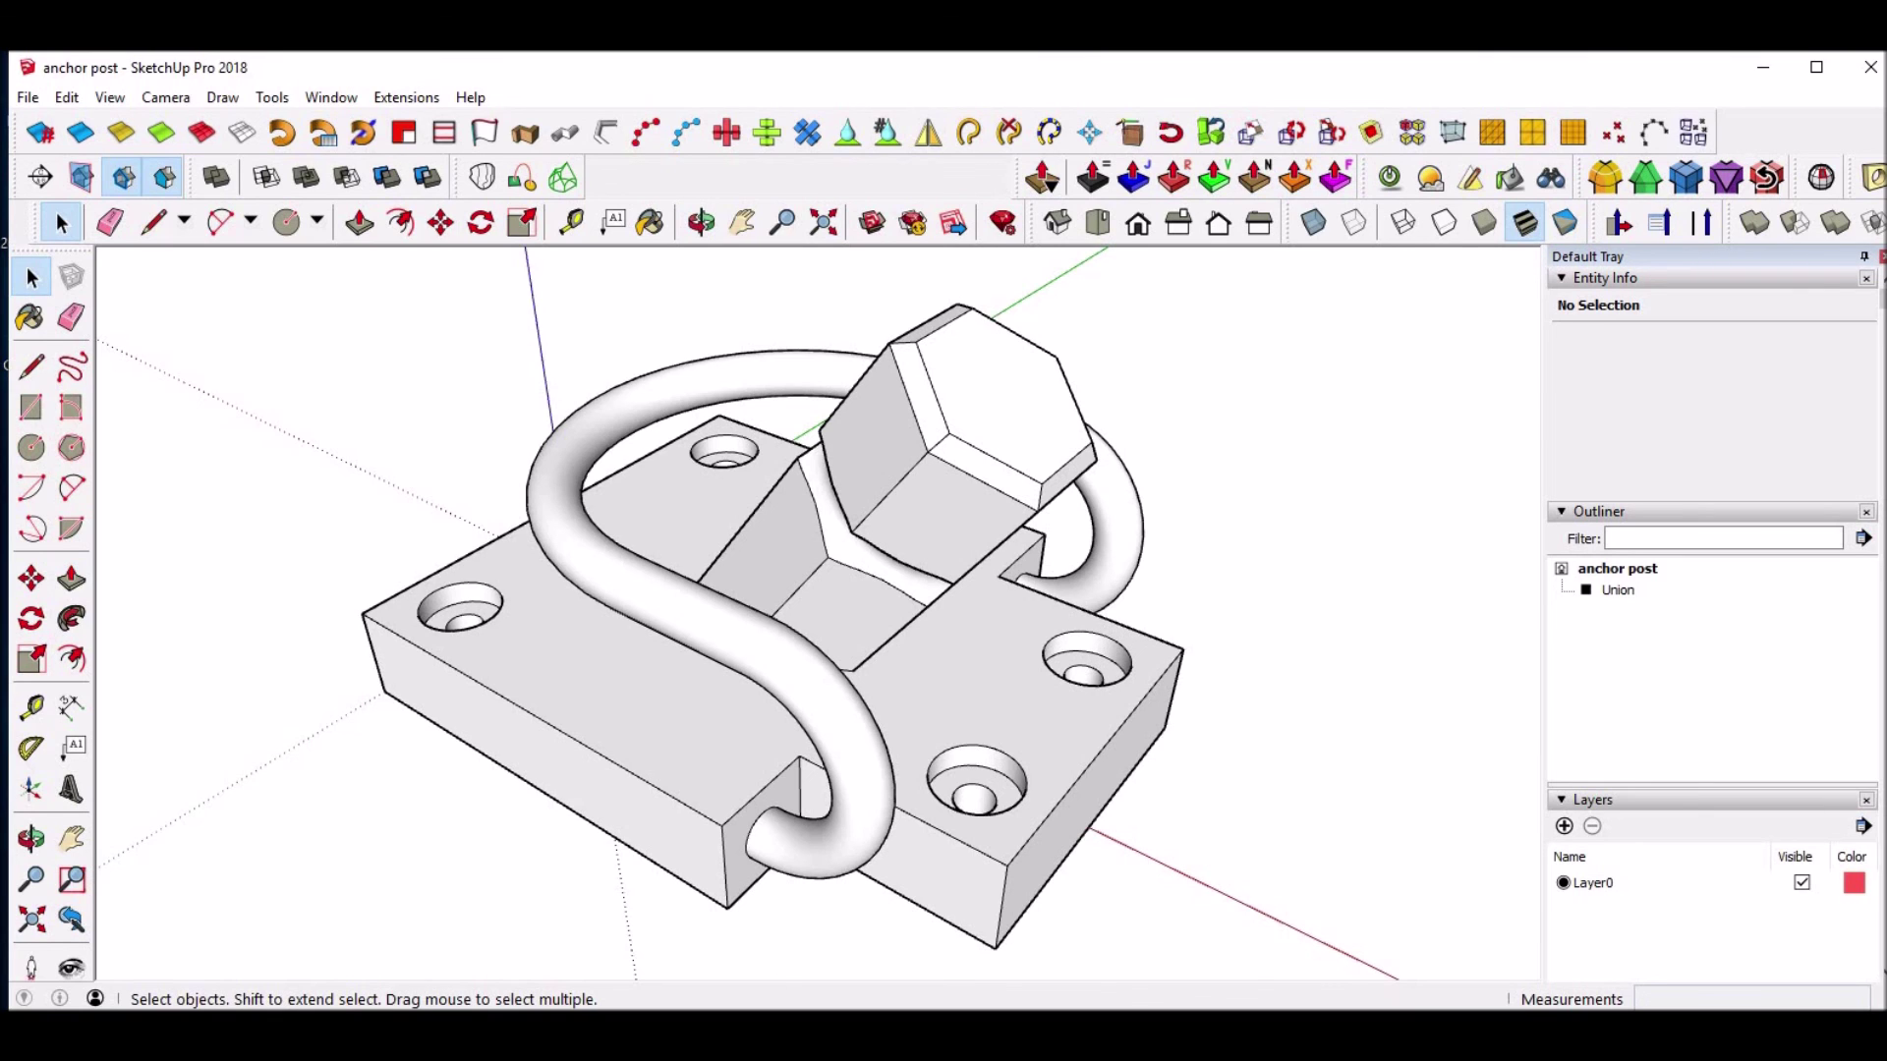
Switch to File Explorer, look through the chapter folders in the "Sketchup for engineers" folder, and close the window.
key("alt+Tab")
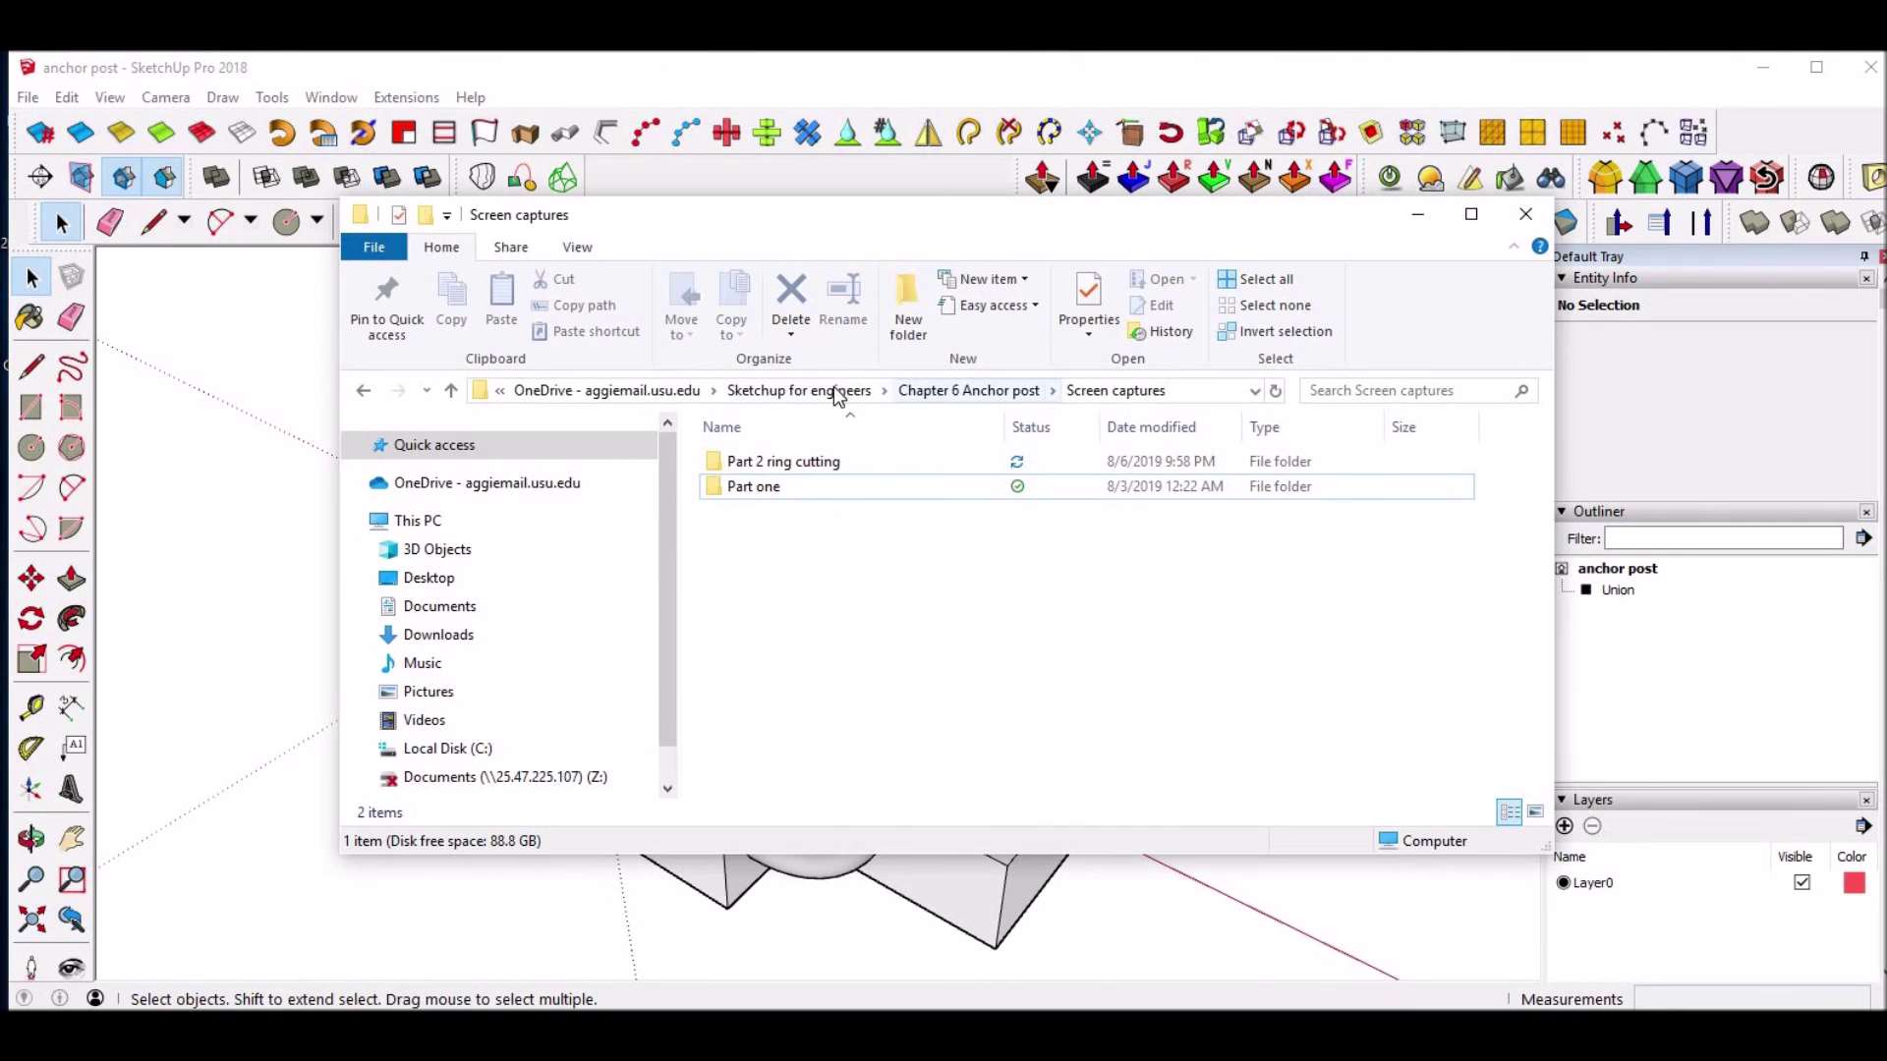
left_click(833, 393)
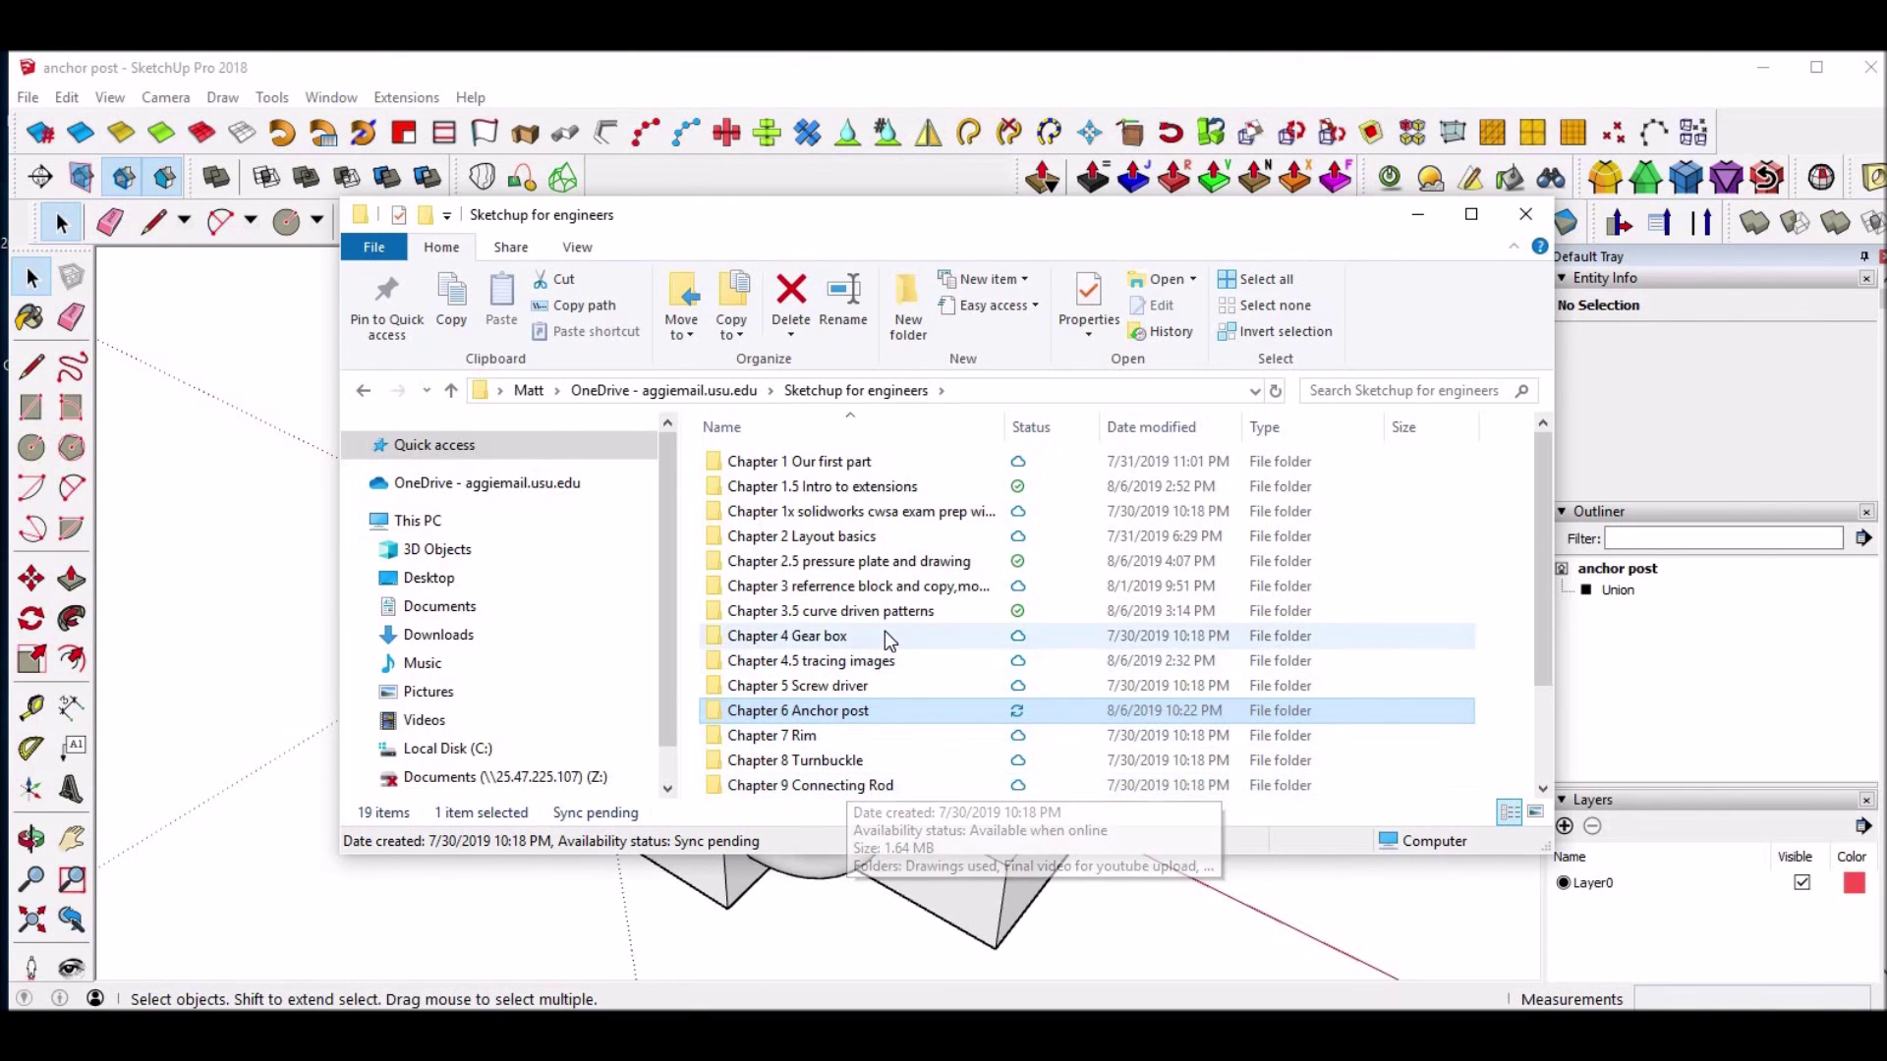
scroll(908, 518, "down", 2)
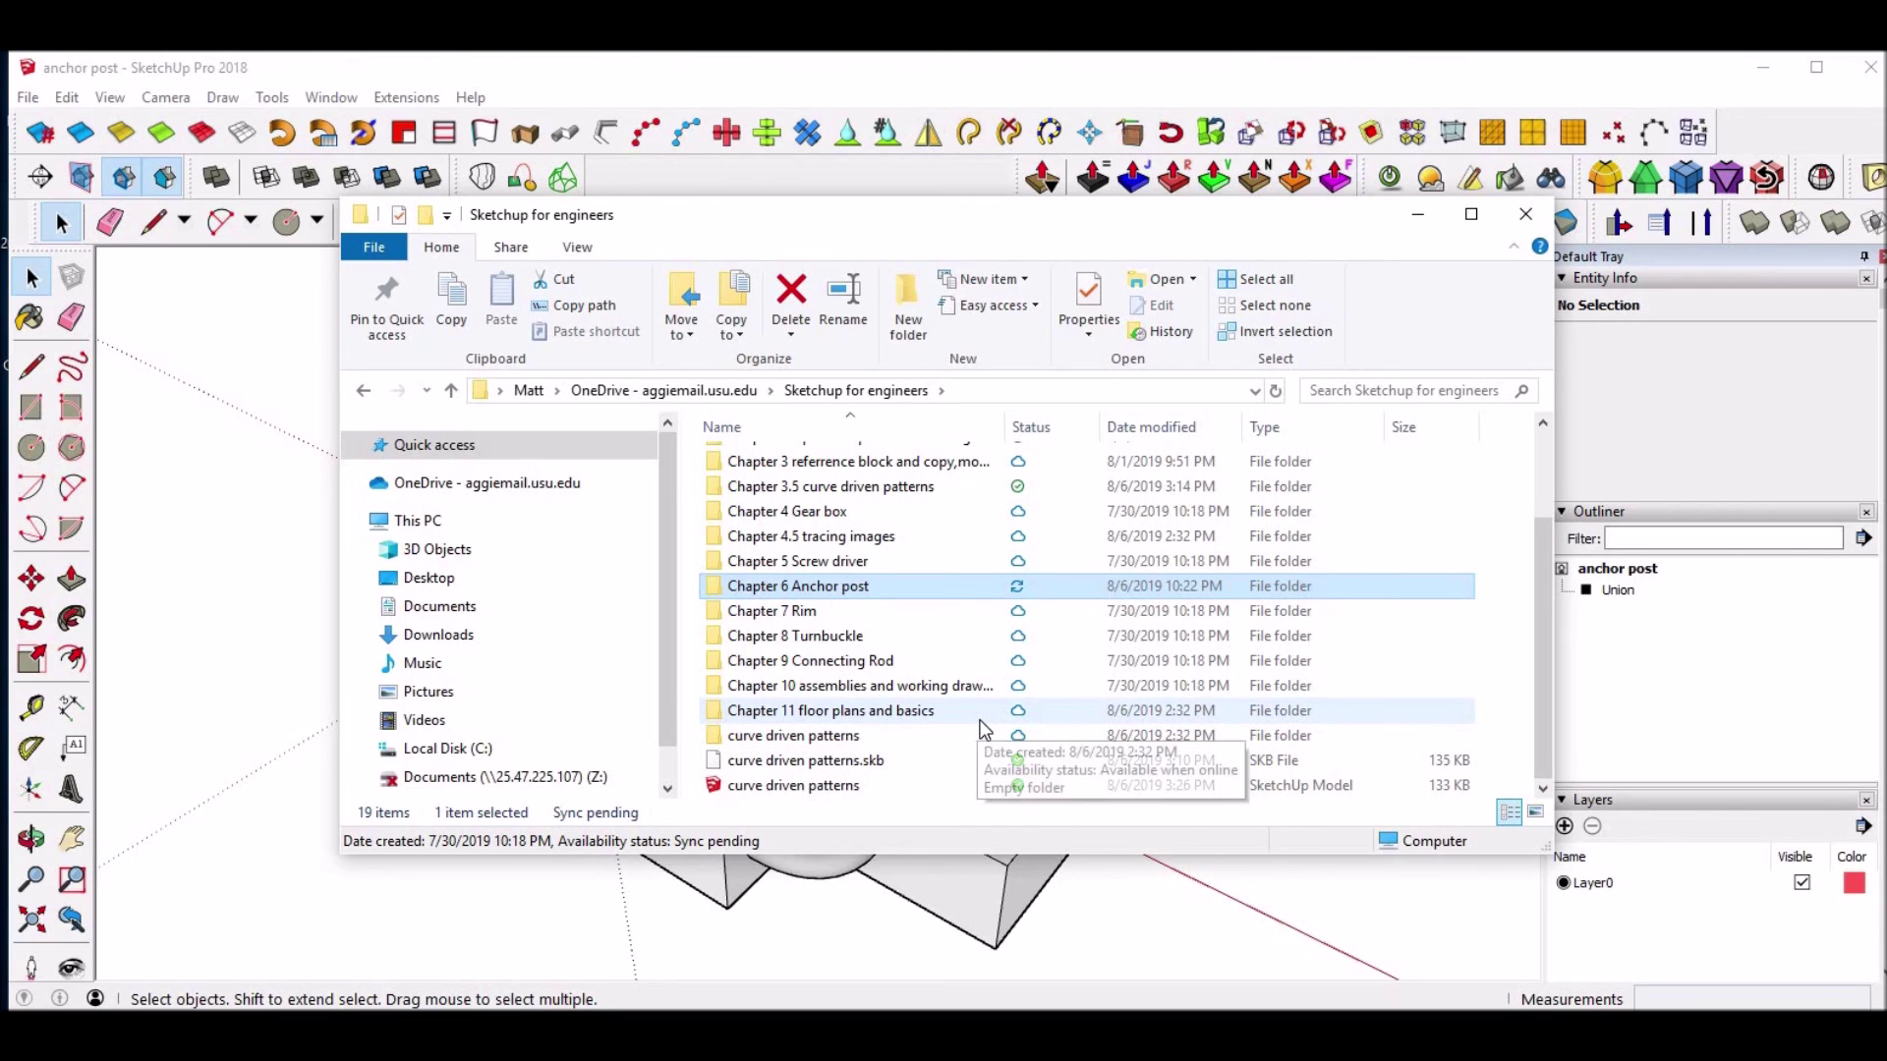
scroll(965, 719, "up", 2)
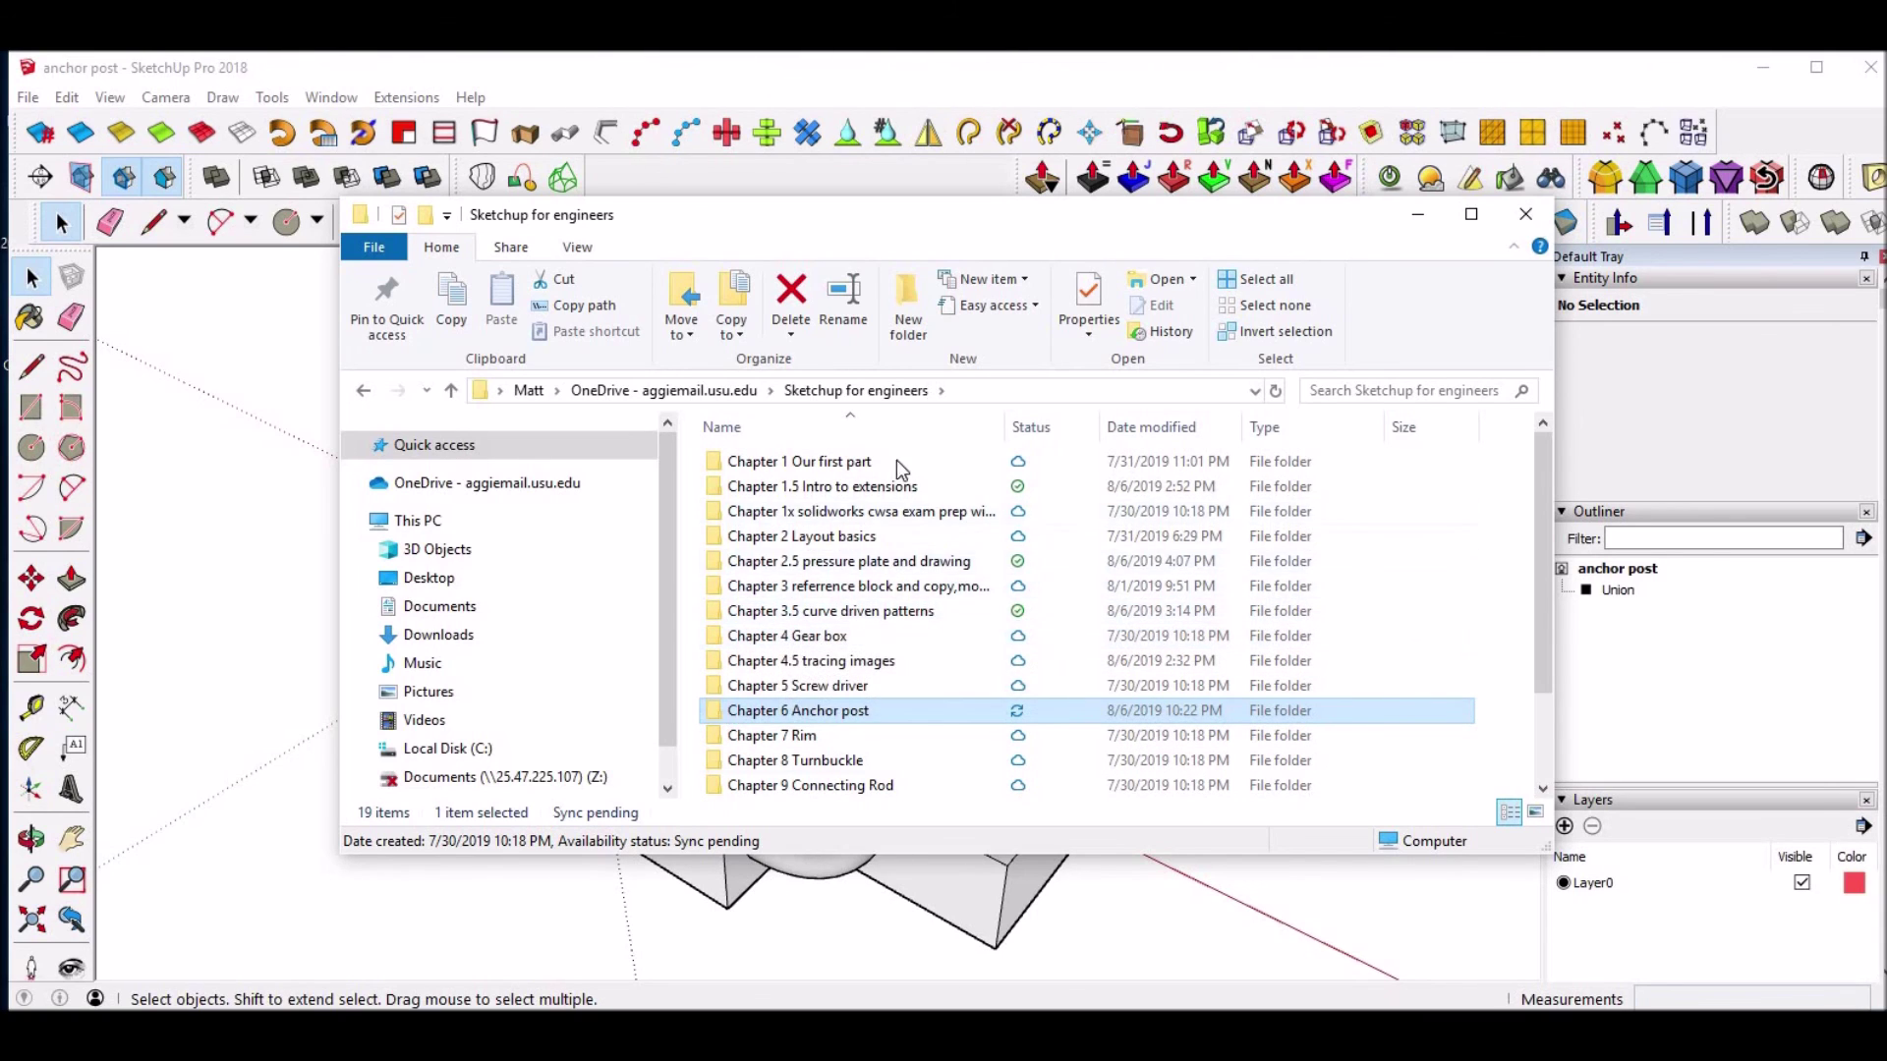
left_click(1525, 215)
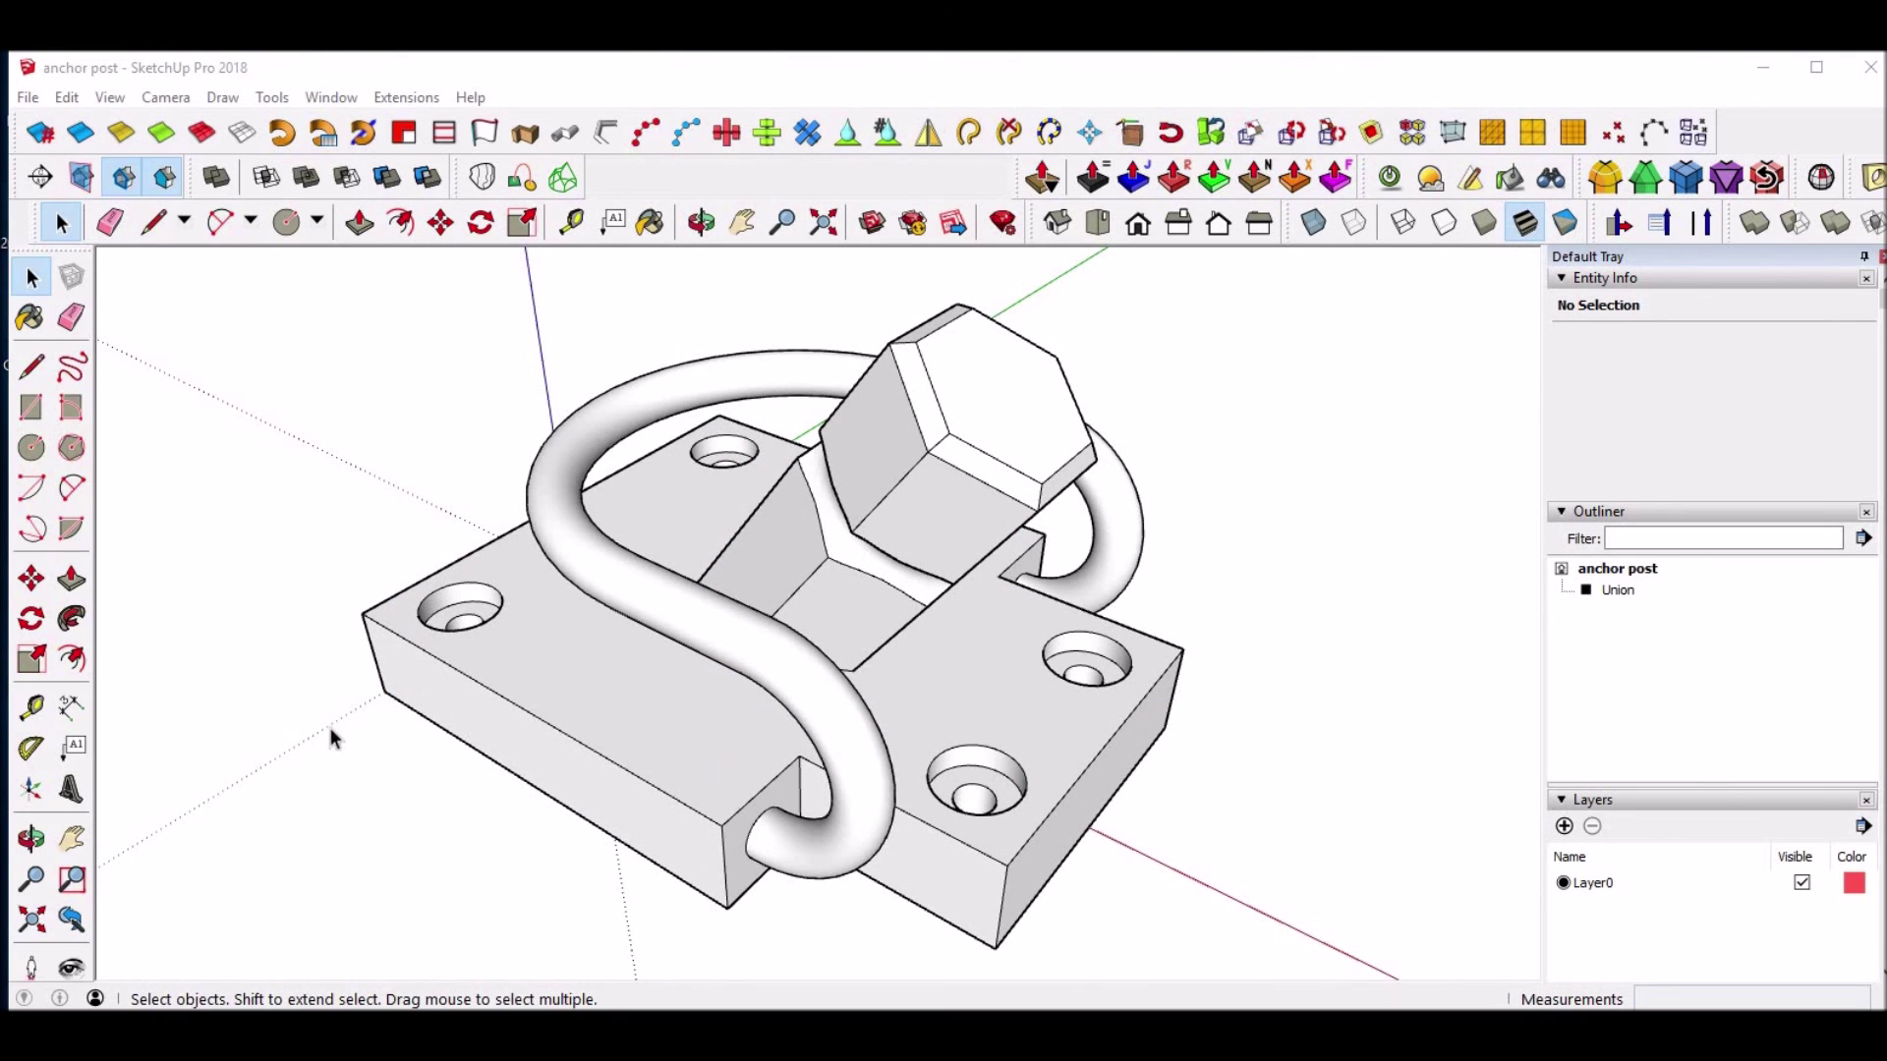